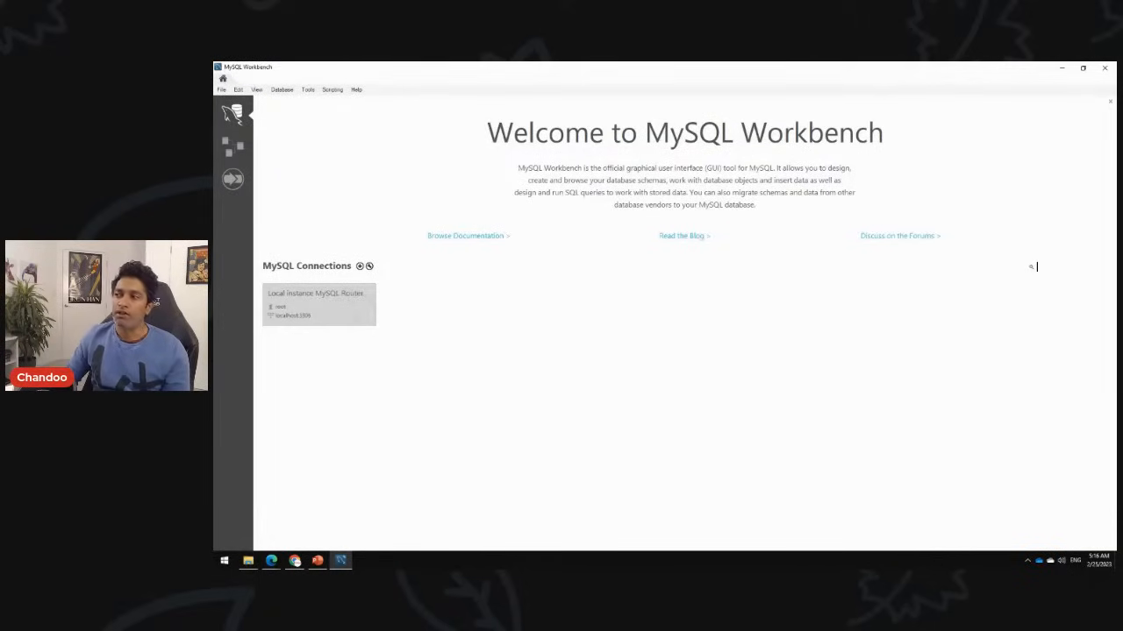
# Connect to the local MySQL Router instance and switch to the SQL File 8 query
pyautogui.click(319, 304)
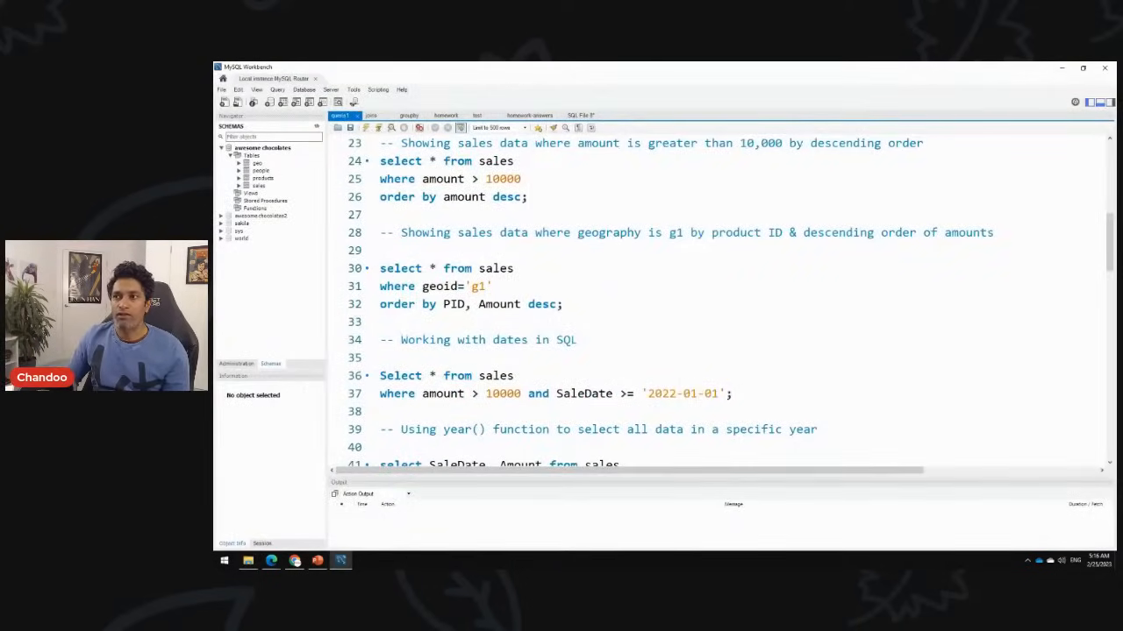
pyautogui.click(580, 116)
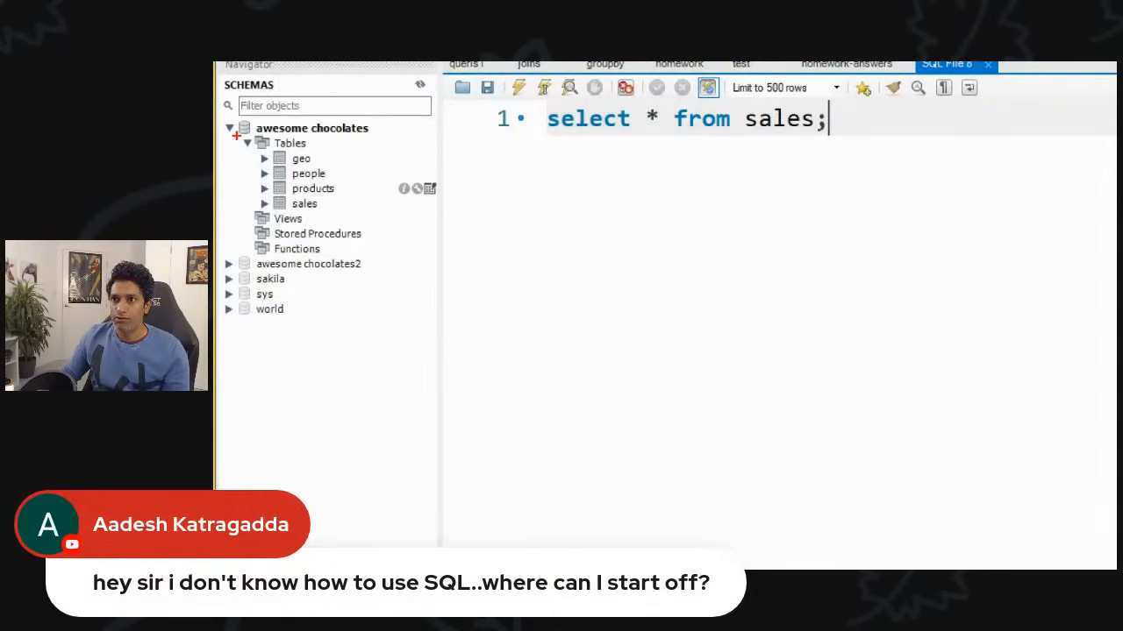
pyautogui.moveTo(236, 136); pyautogui.dragTo(359, 210)
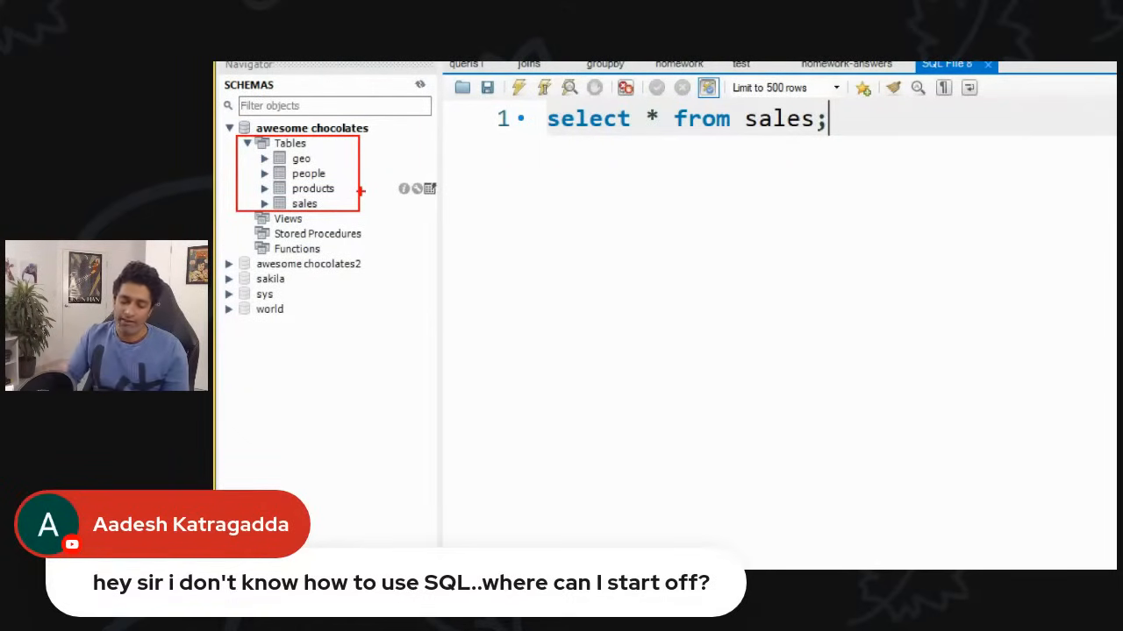
pyautogui.press('Escape')
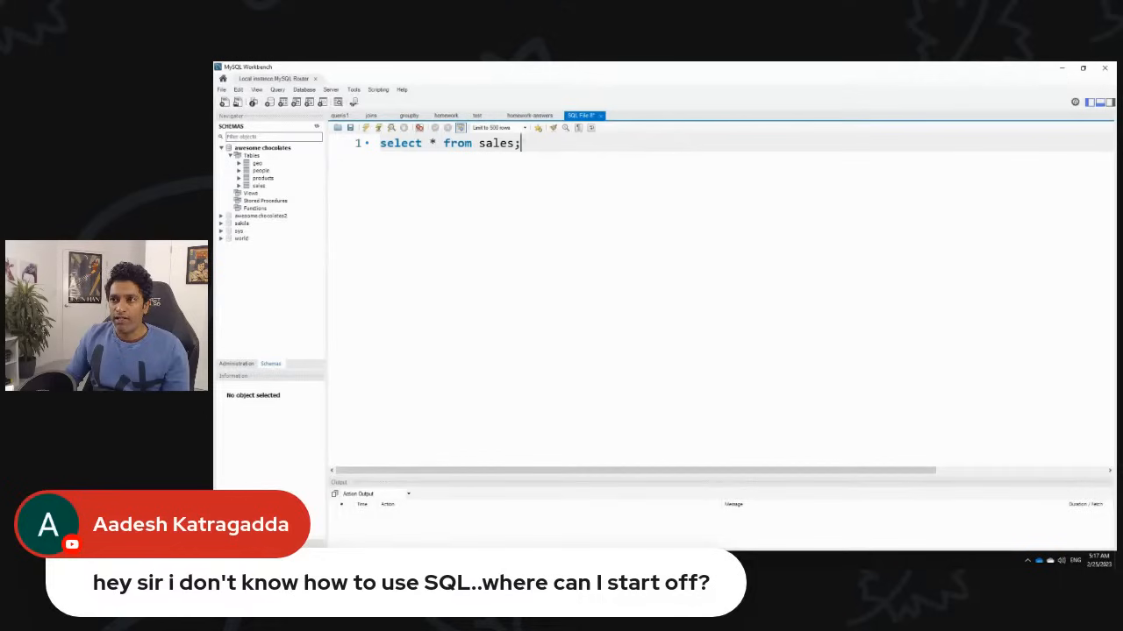
pyautogui.hotkey('ctrl', 'a')
pyautogui.click(522, 143)
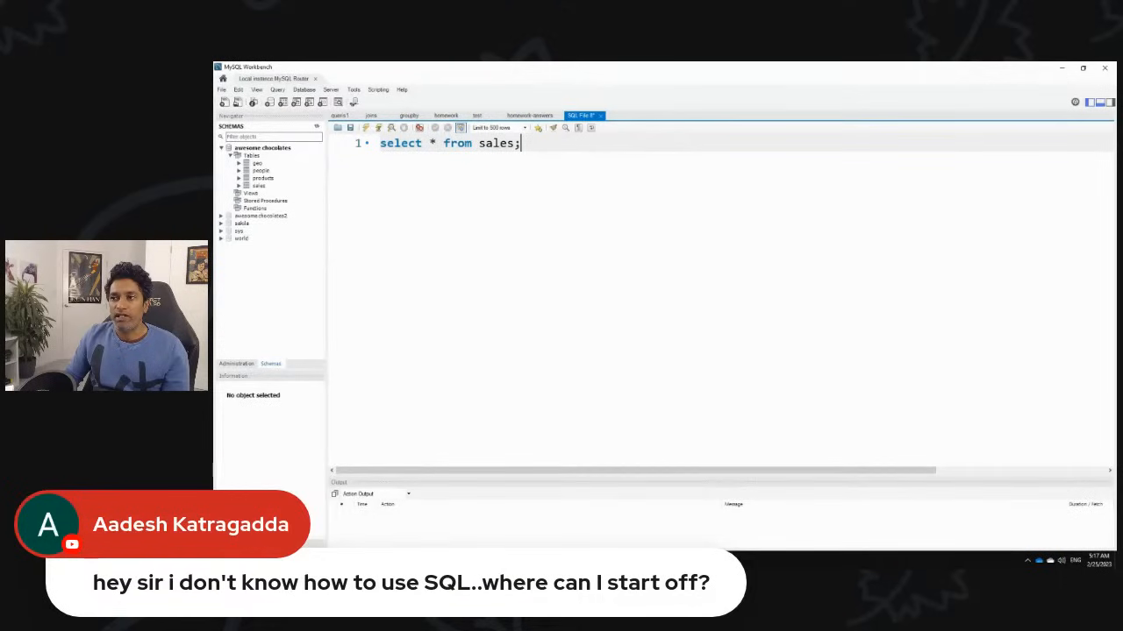
# Change the query's table to geo and enlarge the output area below the editor
pyautogui.doubleClick(499, 143)
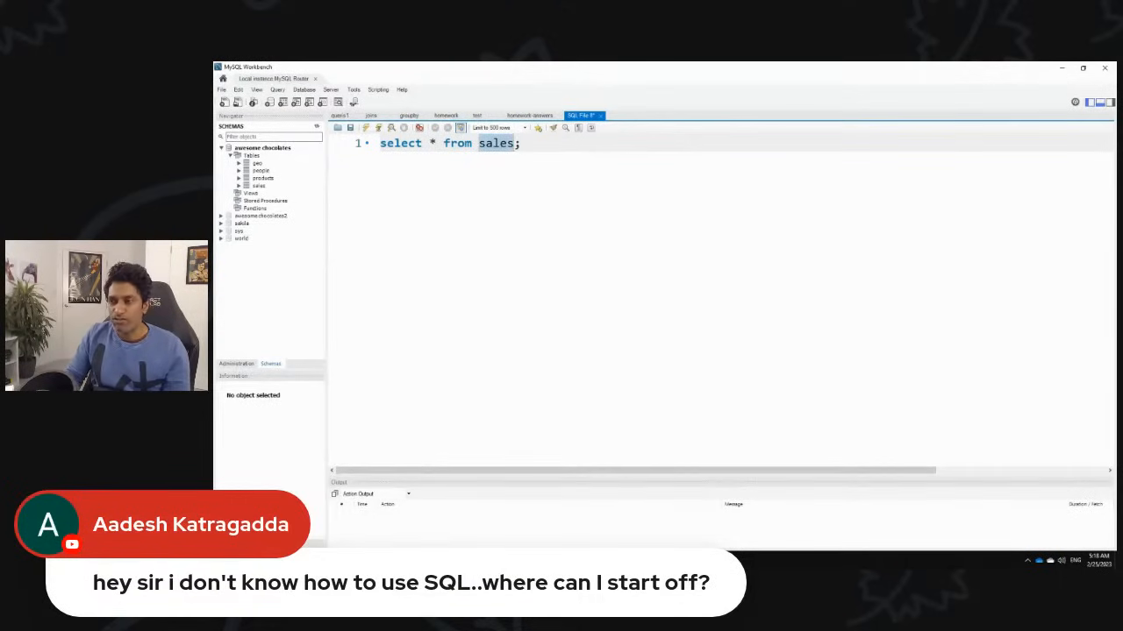
pyautogui.write('geo')
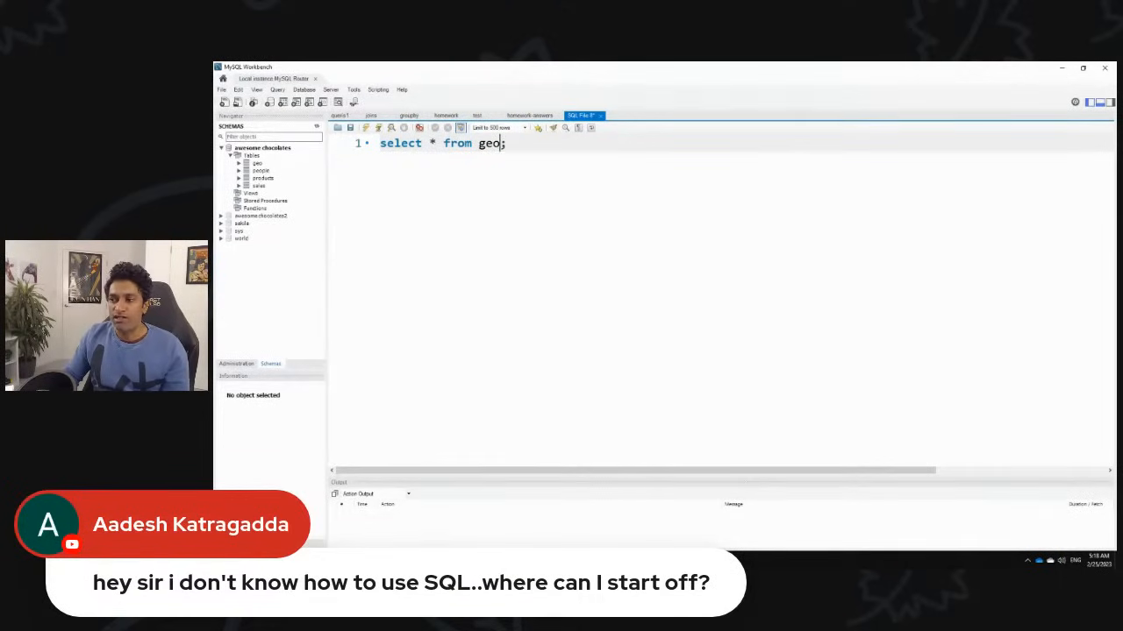
pyautogui.moveTo(561, 476); pyautogui.dragTo(561, 322)
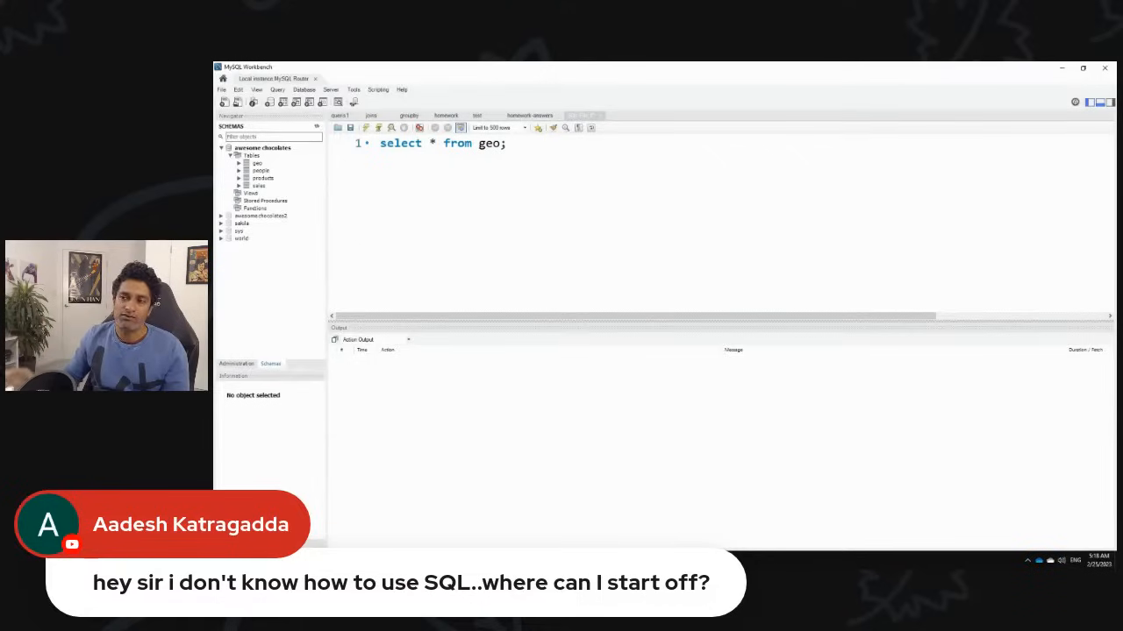
pyautogui.click(507, 144)
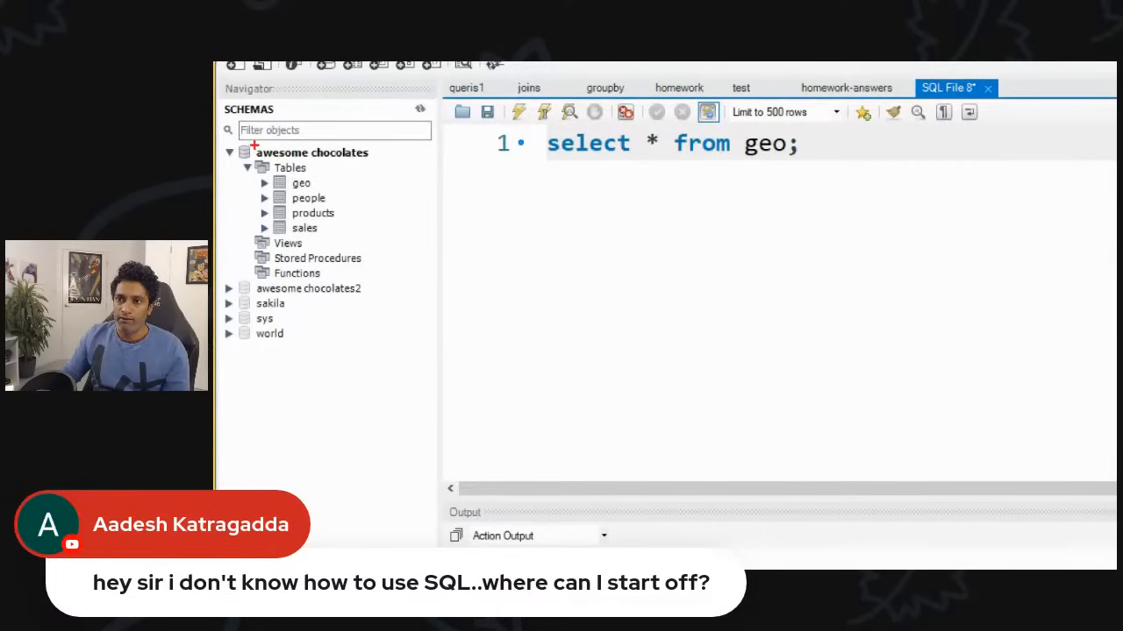
pyautogui.moveTo(252, 146)
pyautogui.mouseDown()
pyautogui.moveTo(346, 161)
pyautogui.moveTo(369, 143)
pyautogui.moveTo(260, 139)
pyautogui.moveTo(248, 155)
pyautogui.moveTo(276, 162)
pyautogui.mouseUp()
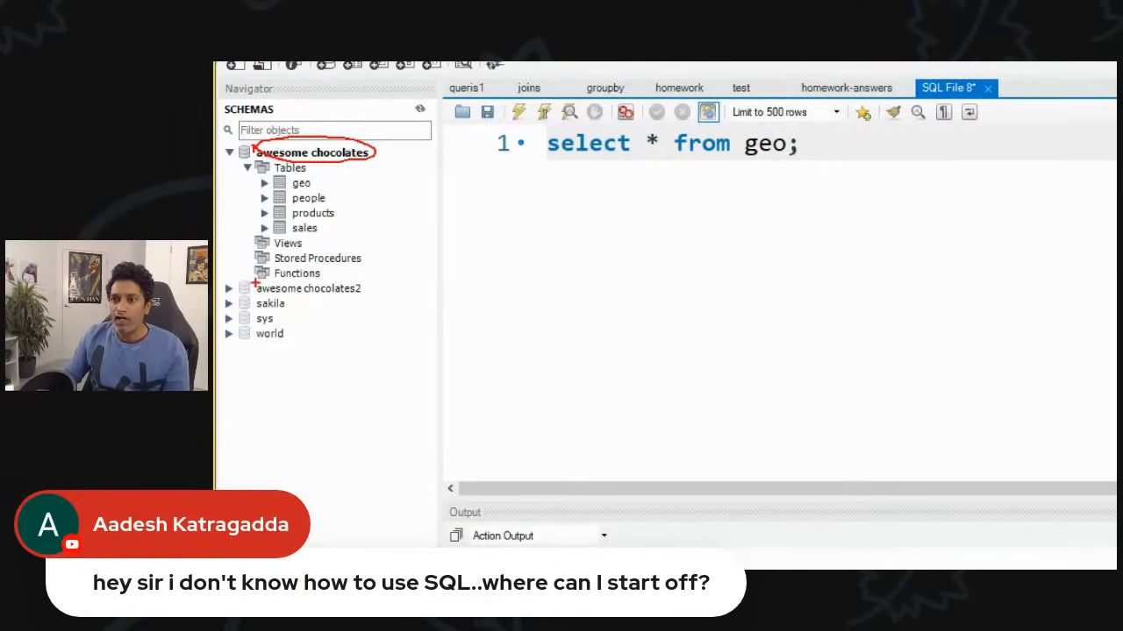
pyautogui.moveTo(254, 283)
pyautogui.mouseDown()
pyautogui.moveTo(326, 355)
pyautogui.moveTo(374, 342)
pyautogui.mouseUp()
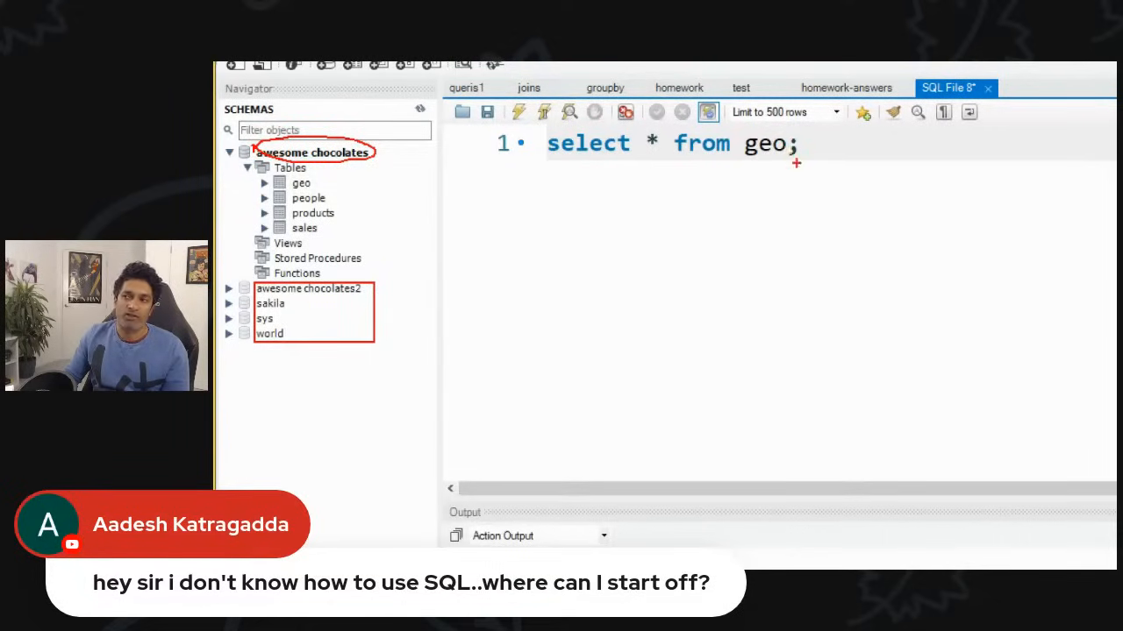
pyautogui.press('Escape')
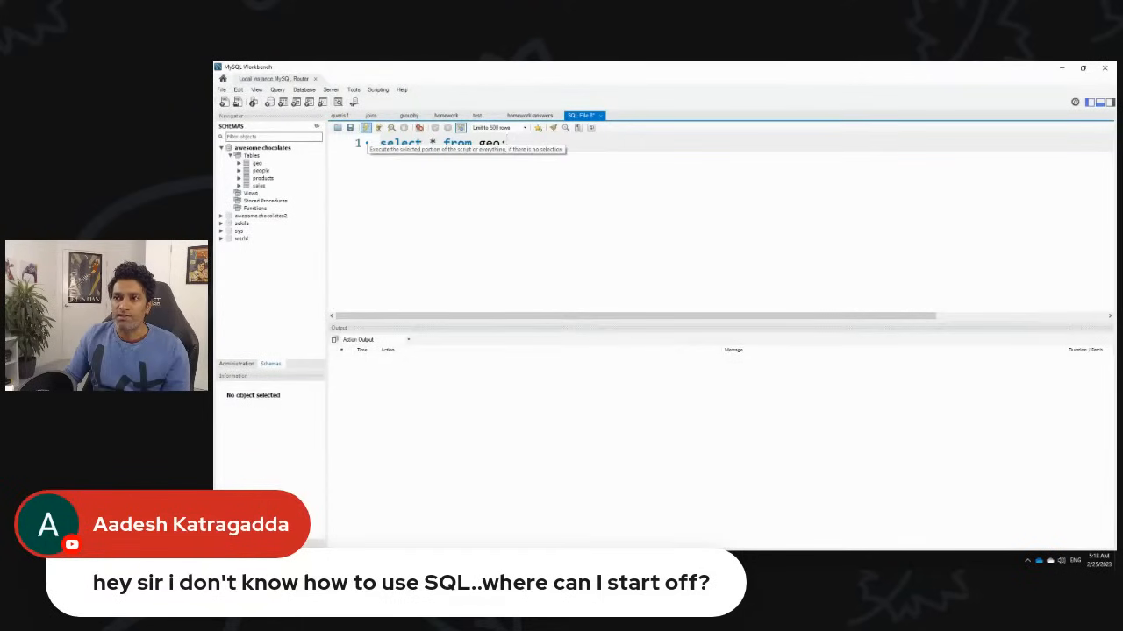
# Run the geo table query and enlarge the result grid to fit all its rows
pyautogui.click(366, 128)
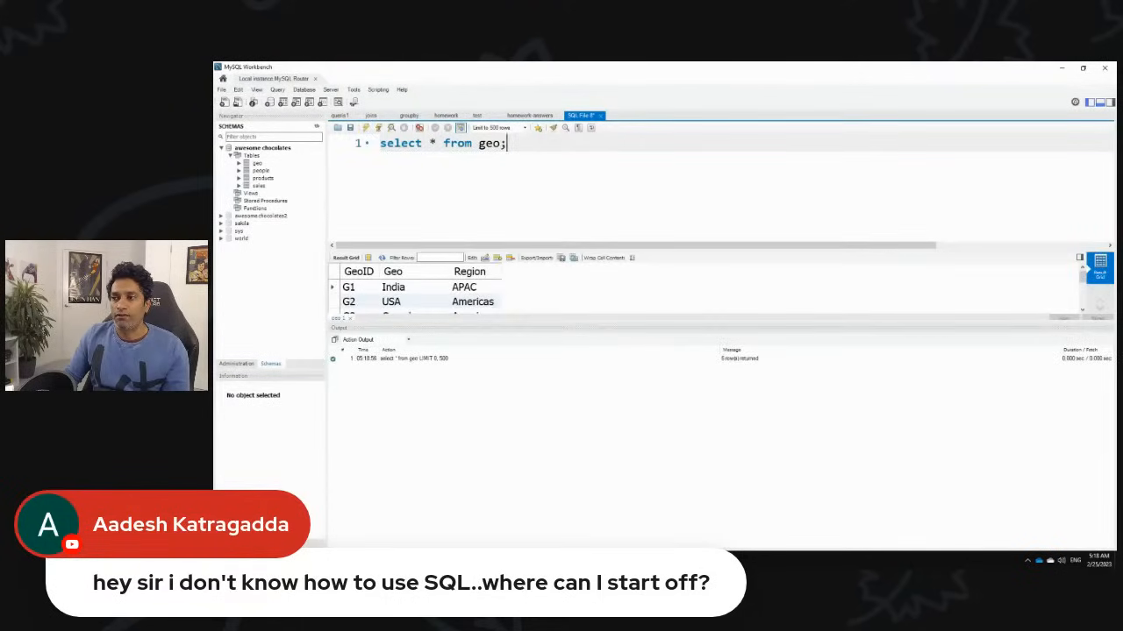
pyautogui.moveTo(543, 323); pyautogui.dragTo(544, 421)
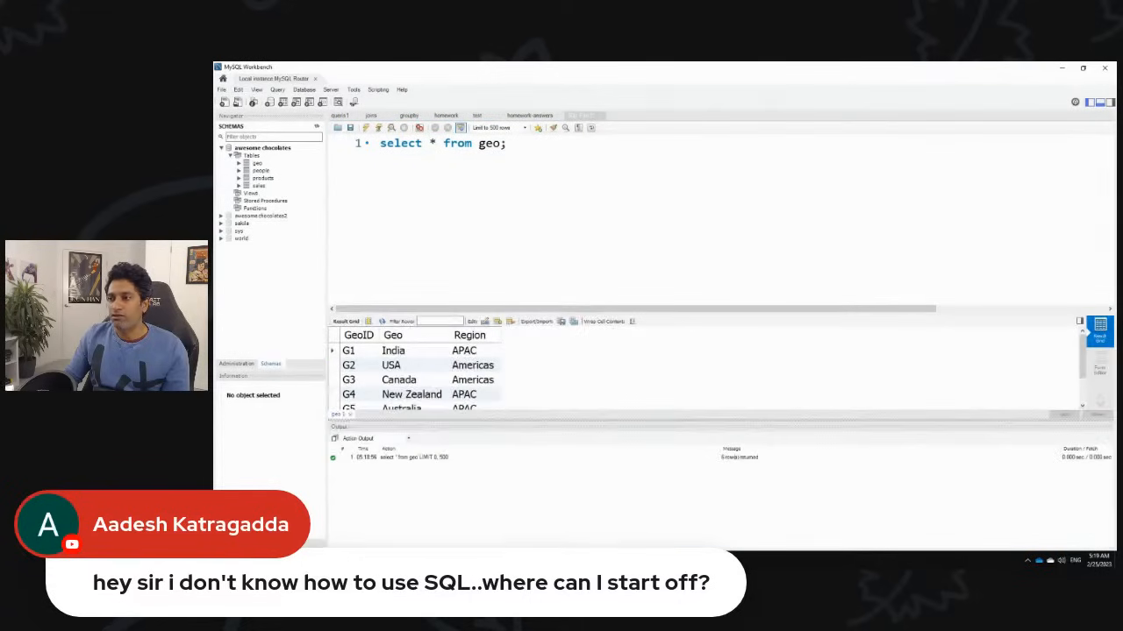
pyautogui.moveTo(543, 309); pyautogui.dragTo(544, 241)
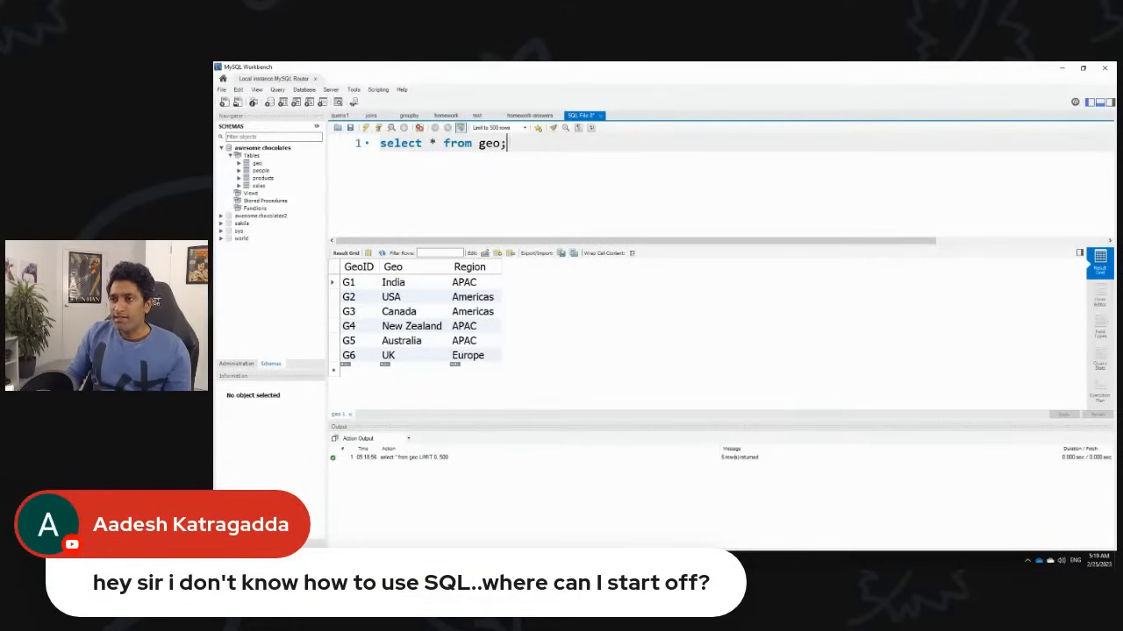
# Change the query to "select * from sales;" and run it
pyautogui.press('BackSpace')
pyautogui.press('BackSpace')
pyautogui.press('BackSpace')
pyautogui.press('BackSpace')
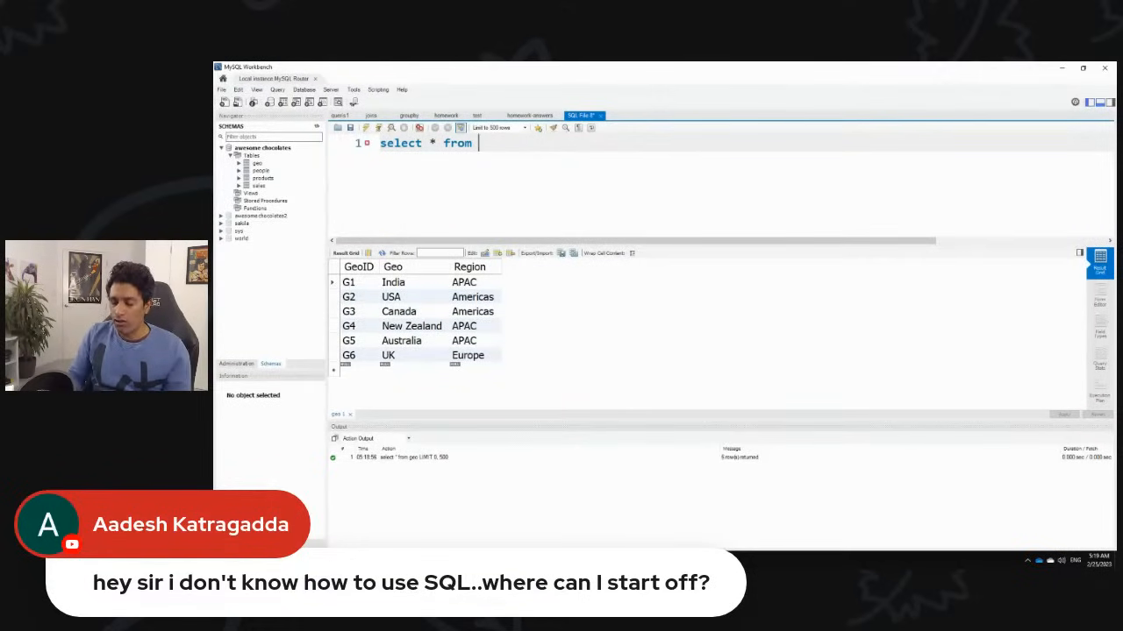
pyautogui.write('sales;')
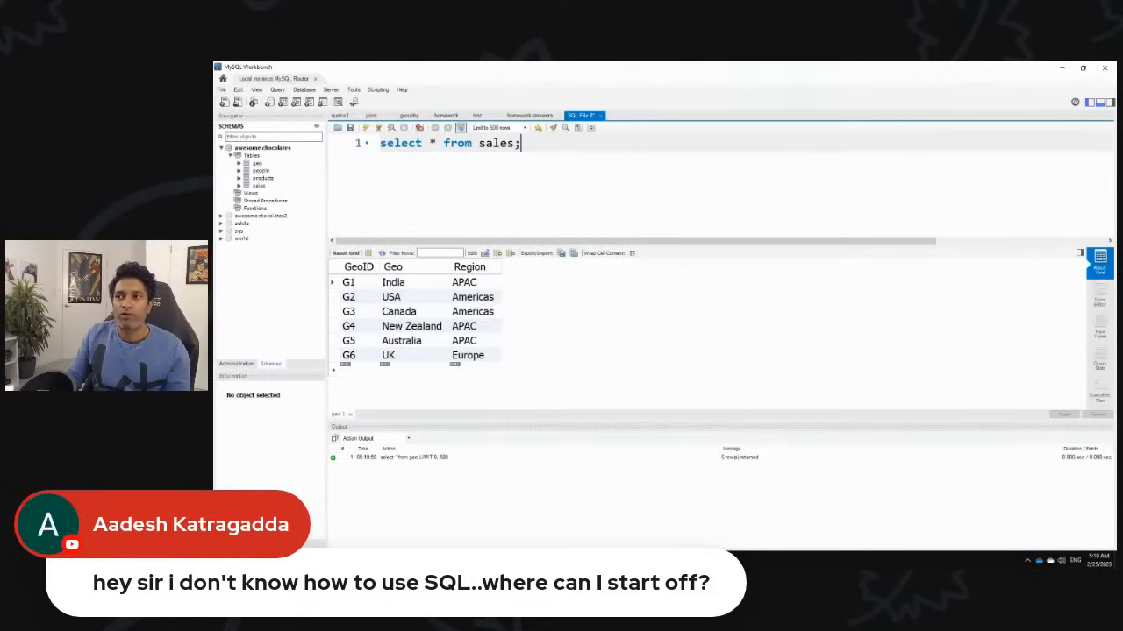
pyautogui.hotkey('ctrl', 'Return')
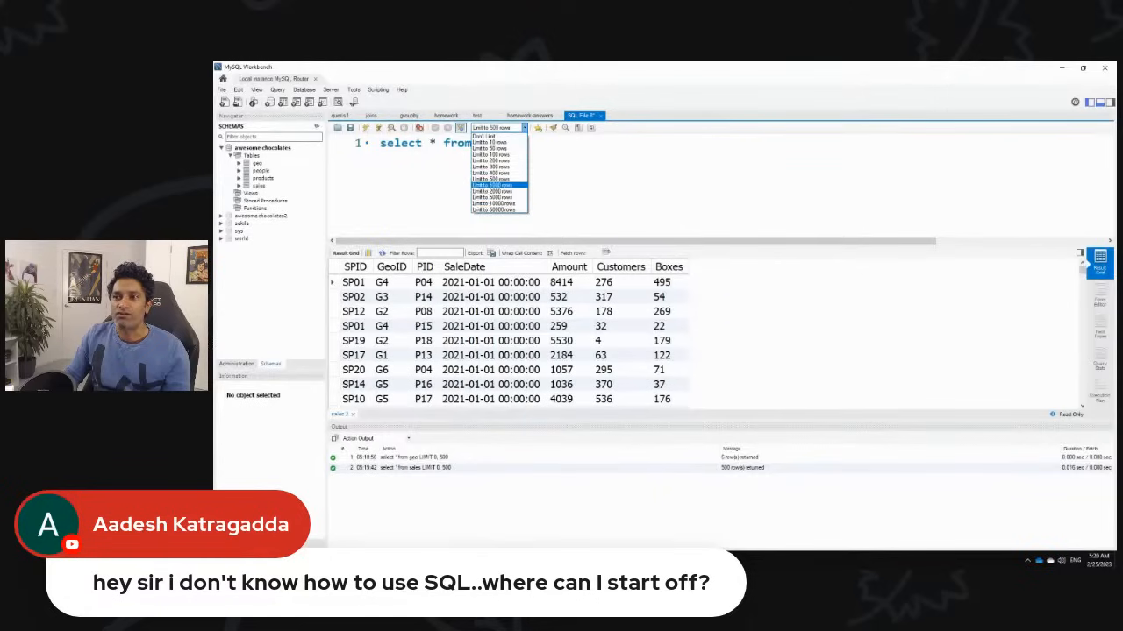
pyautogui.click(496, 184)
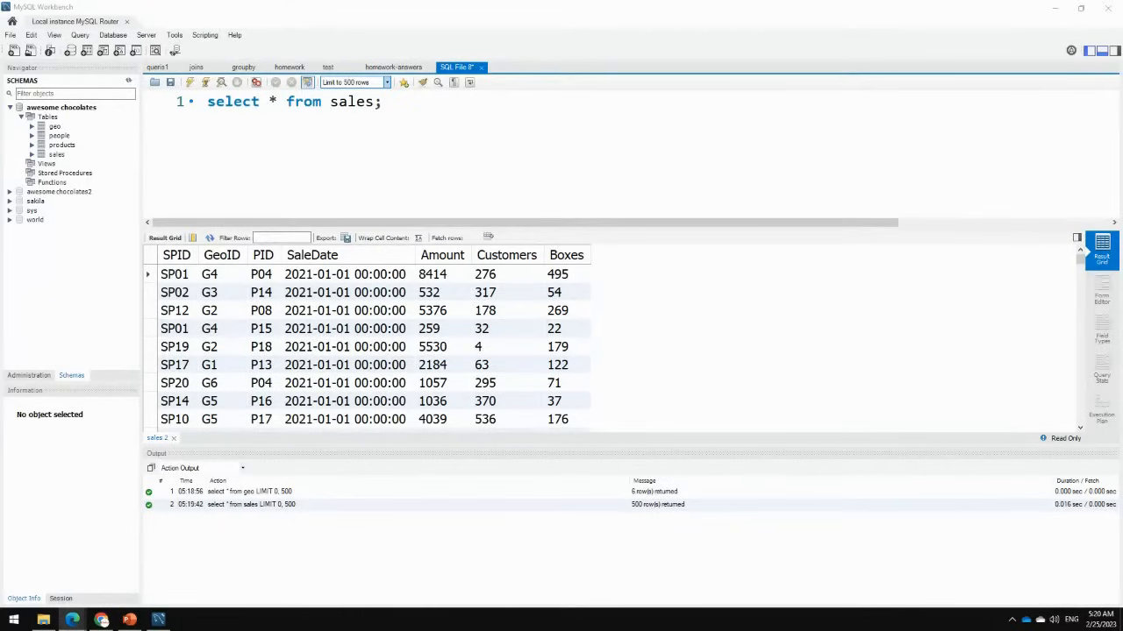
pyautogui.hotkey('alt', 'Tab')
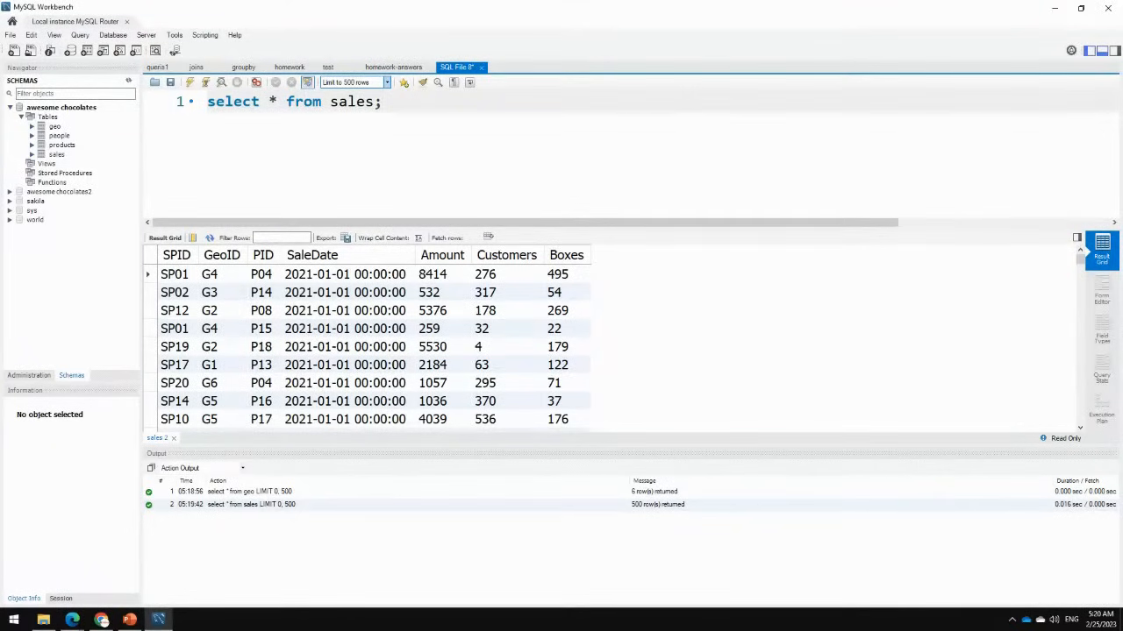
# Add the filter "where GeoID = 'G4'" on a new line of the sales query and run it
pyautogui.moveTo(207, 101); pyautogui.dragTo(383, 101)
pyautogui.click(383, 102)
pyautogui.press('BackSpace')
pyautogui.press('Return')
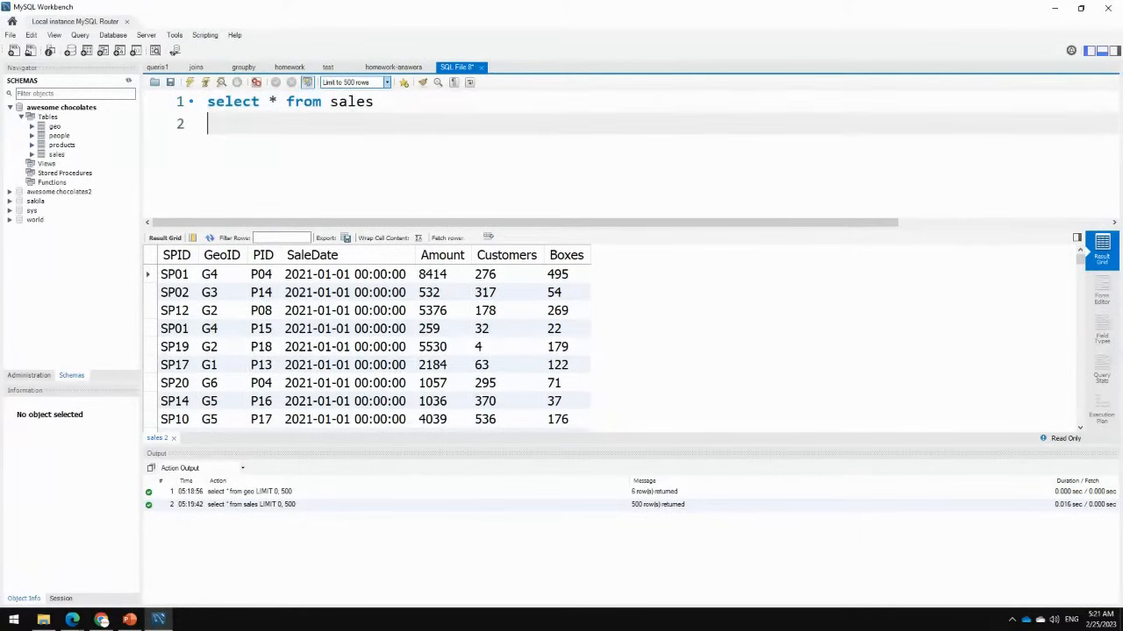
pyautogui.write('where geoI')
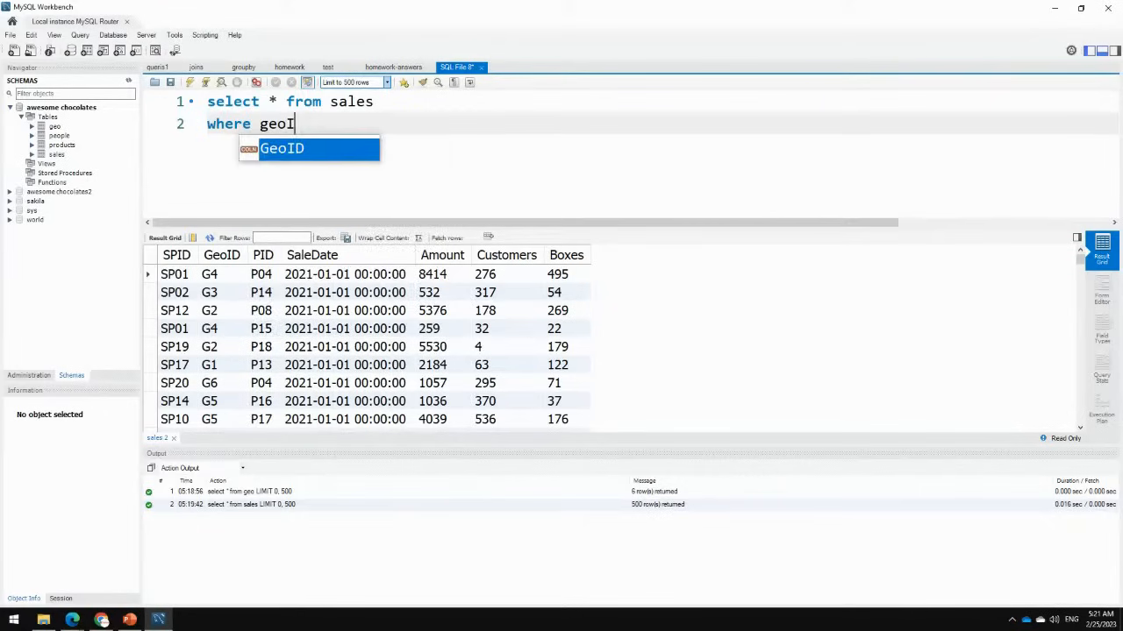
pyautogui.press('Return')
pyautogui.write('= ')
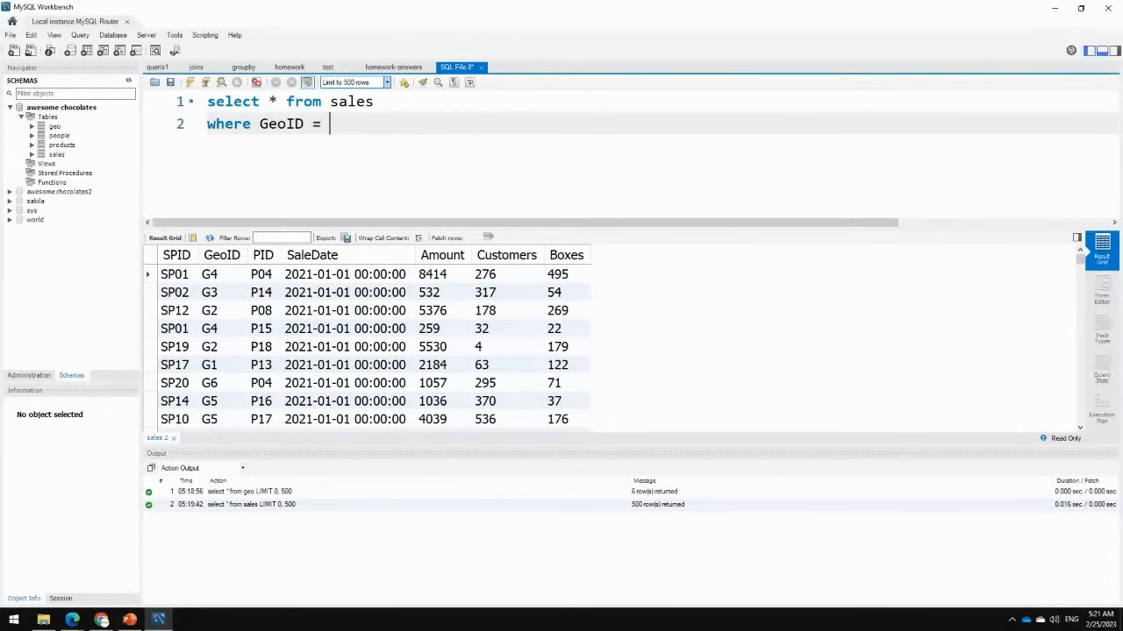
pyautogui.write("'G4'")
pyautogui.hotkey('ctrl', 'Return')
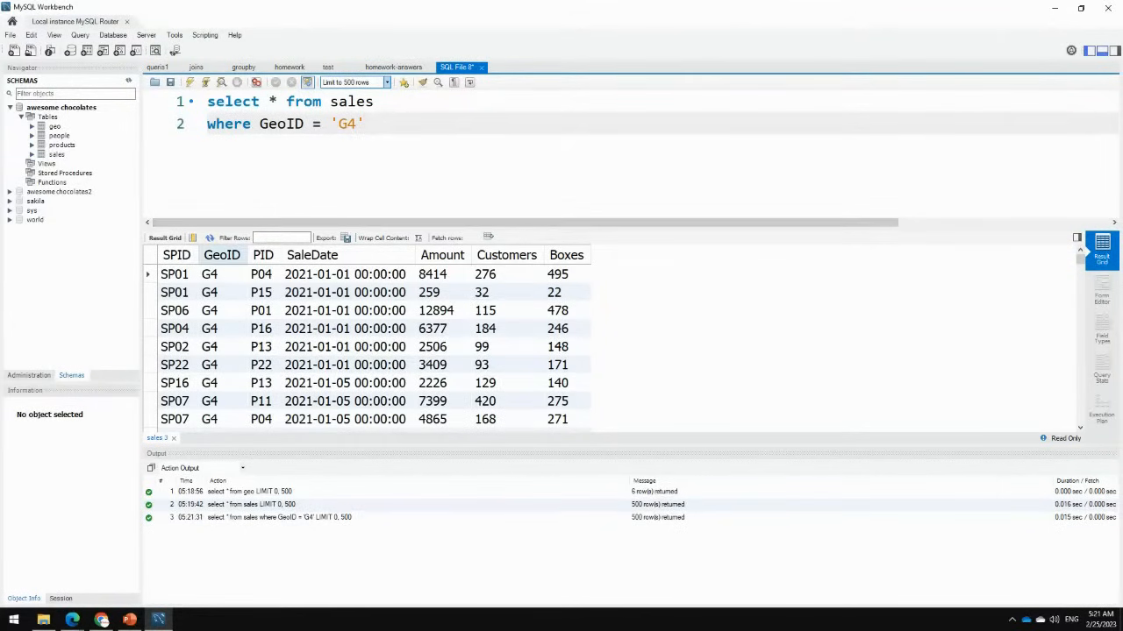
pyautogui.scroll(-6, 368, 346)
pyautogui.scroll(-2, 369, 346)
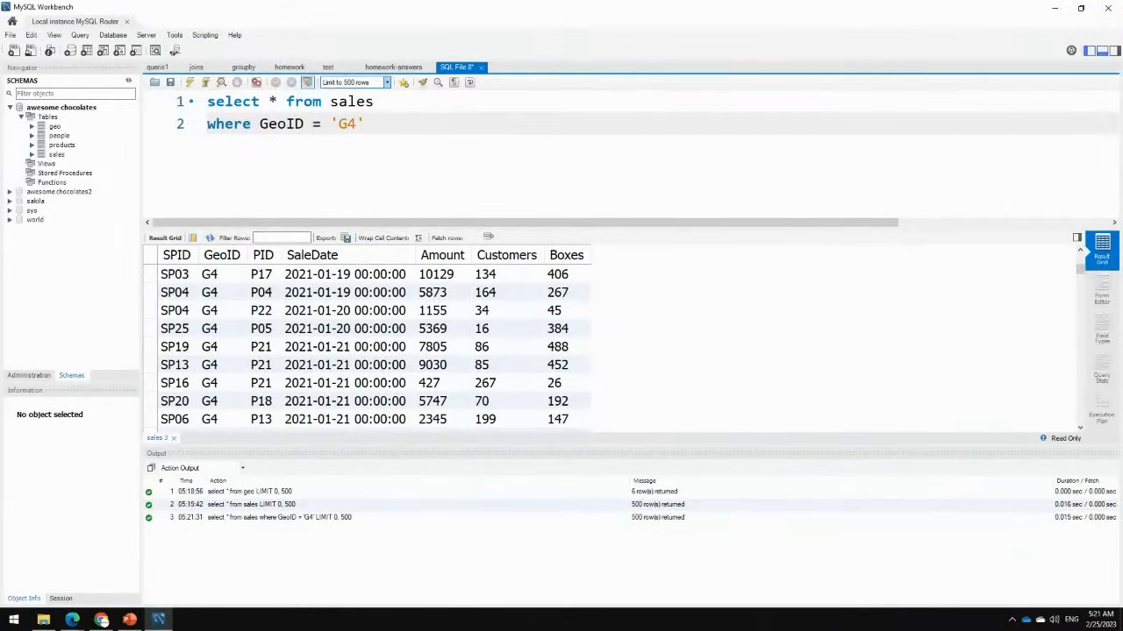
pyautogui.moveTo(207, 101); pyautogui.dragTo(374, 101)
pyautogui.moveTo(207, 123); pyautogui.dragTo(367, 123)
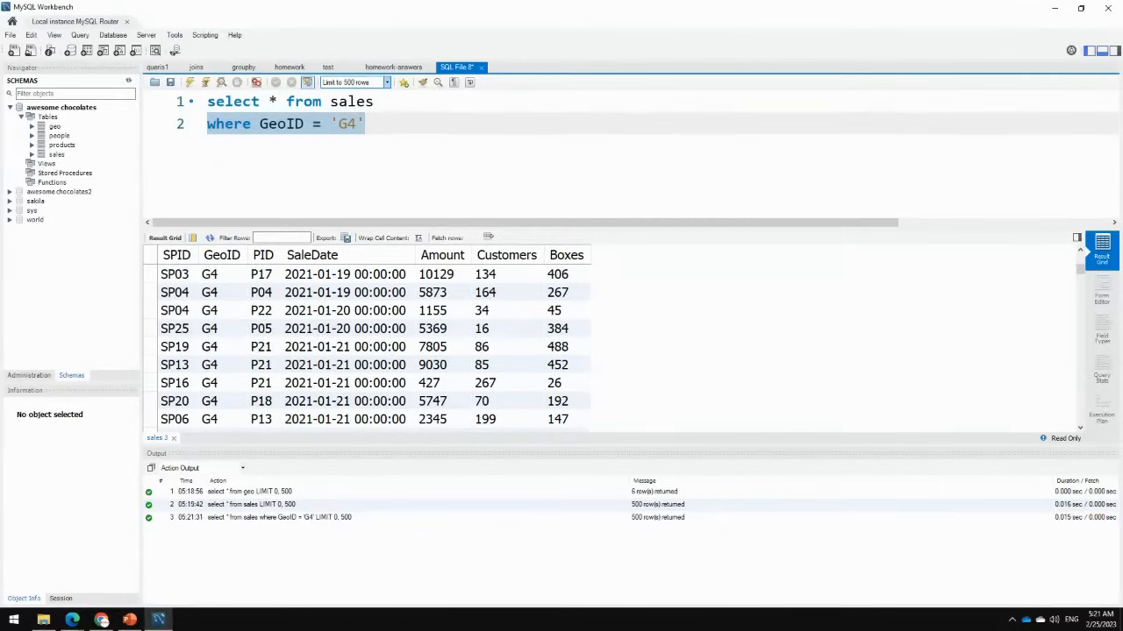
pyautogui.moveTo(260, 124); pyautogui.dragTo(367, 124)
# Extend the where clause of the sales query with "and Amount > 5000"
pyautogui.click(367, 123)
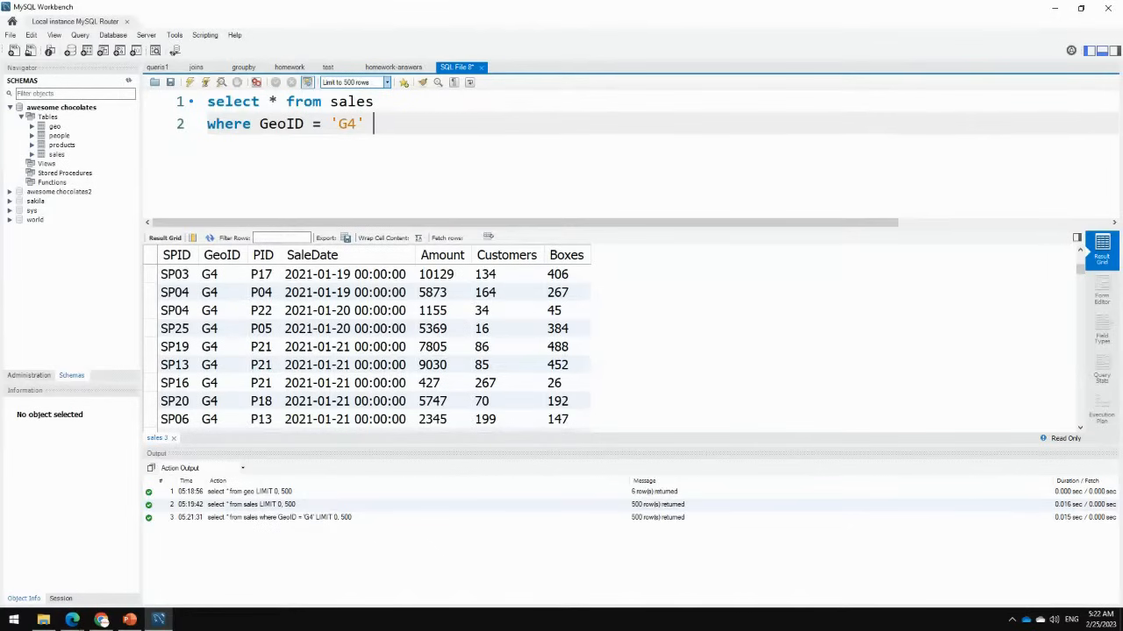
pyautogui.write('and Amount > ')
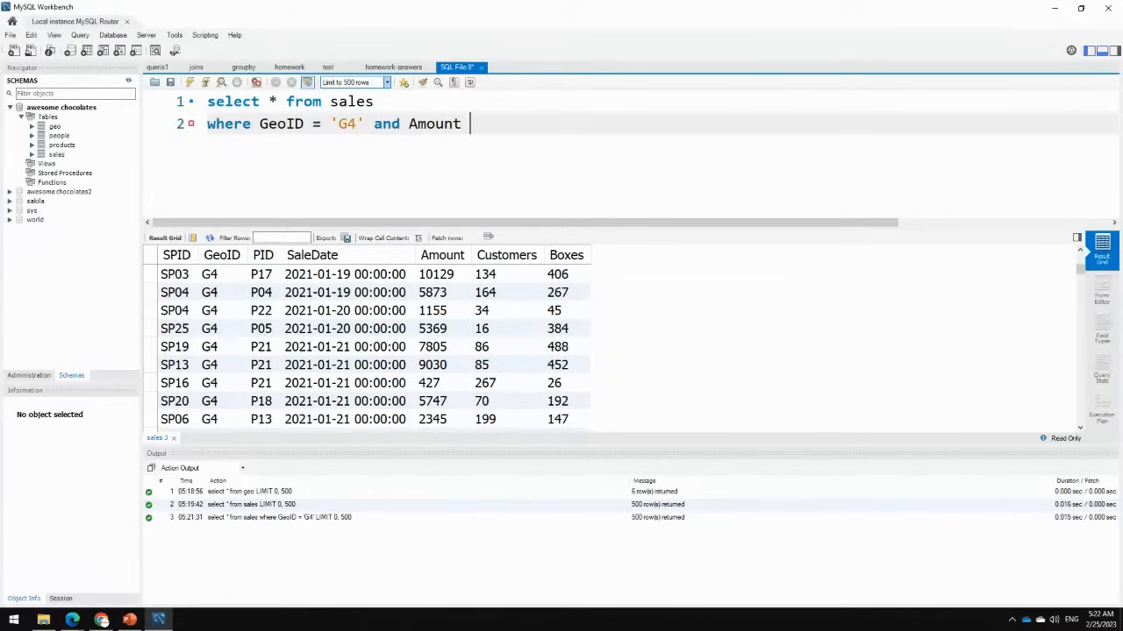
pyautogui.write('5000')
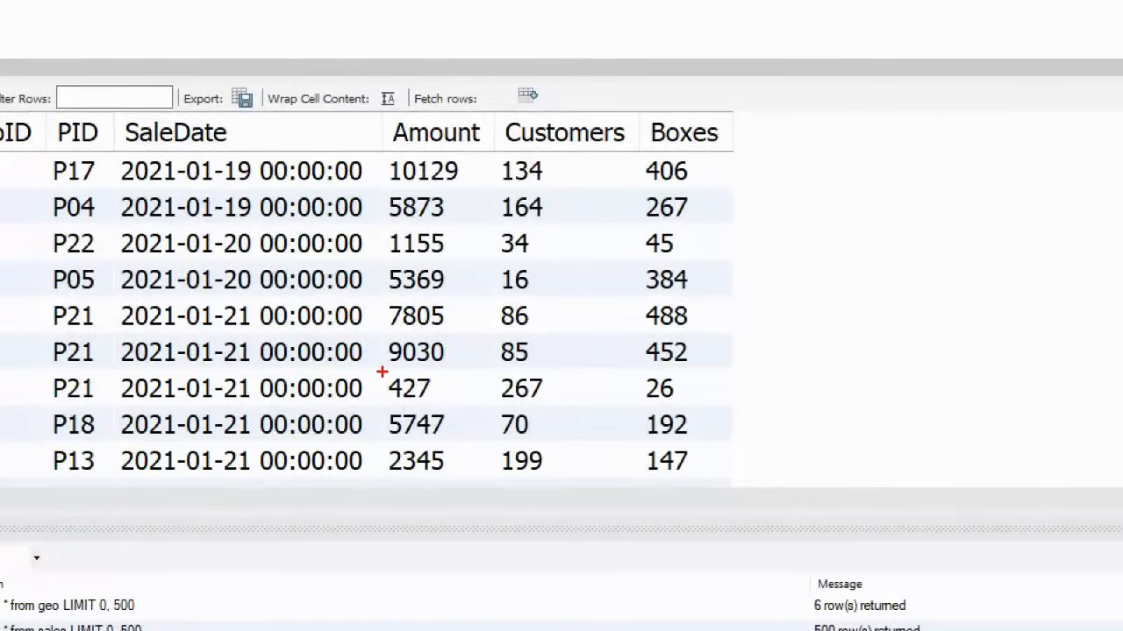
pyautogui.moveTo(382, 372); pyautogui.dragTo(445, 402)
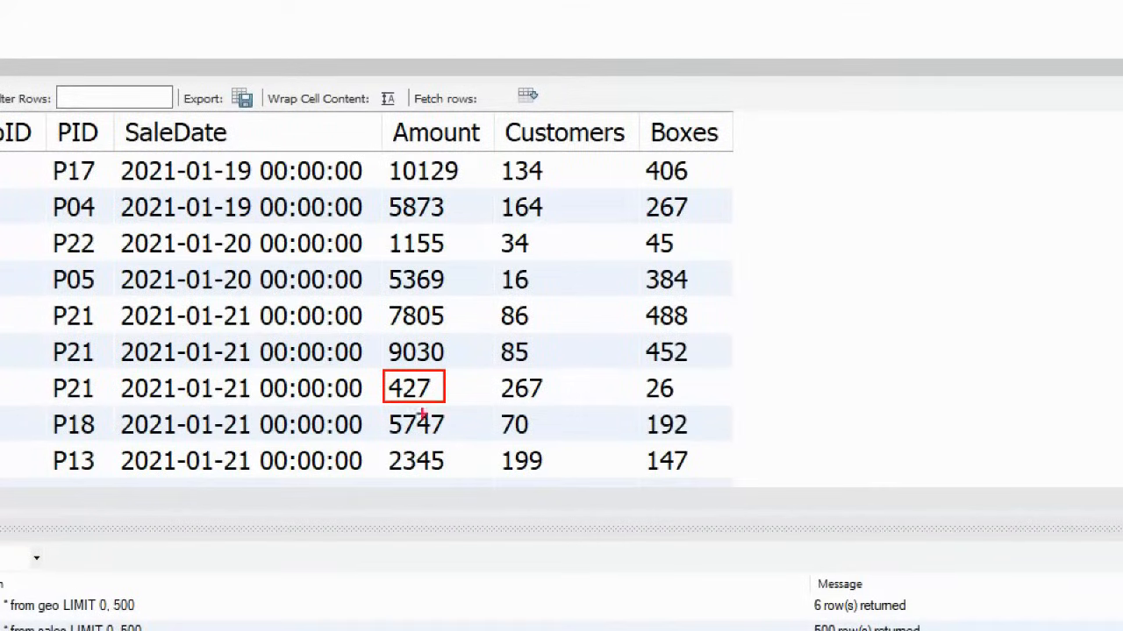
pyautogui.moveTo(382, 441); pyautogui.dragTo(449, 474)
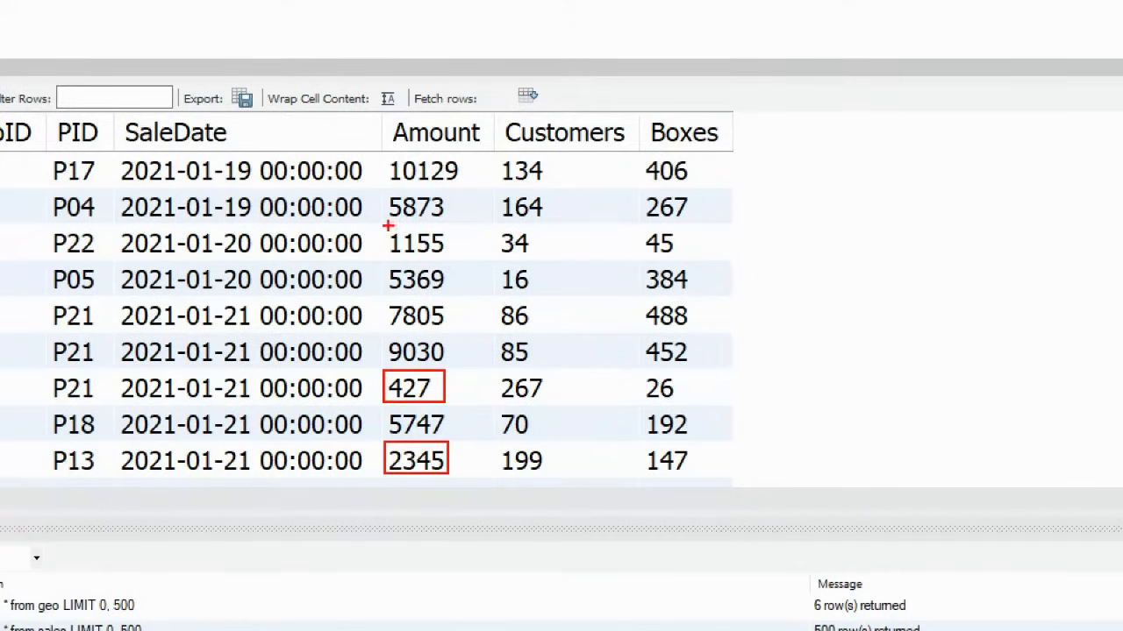
pyautogui.moveTo(388, 226); pyautogui.dragTo(447, 257)
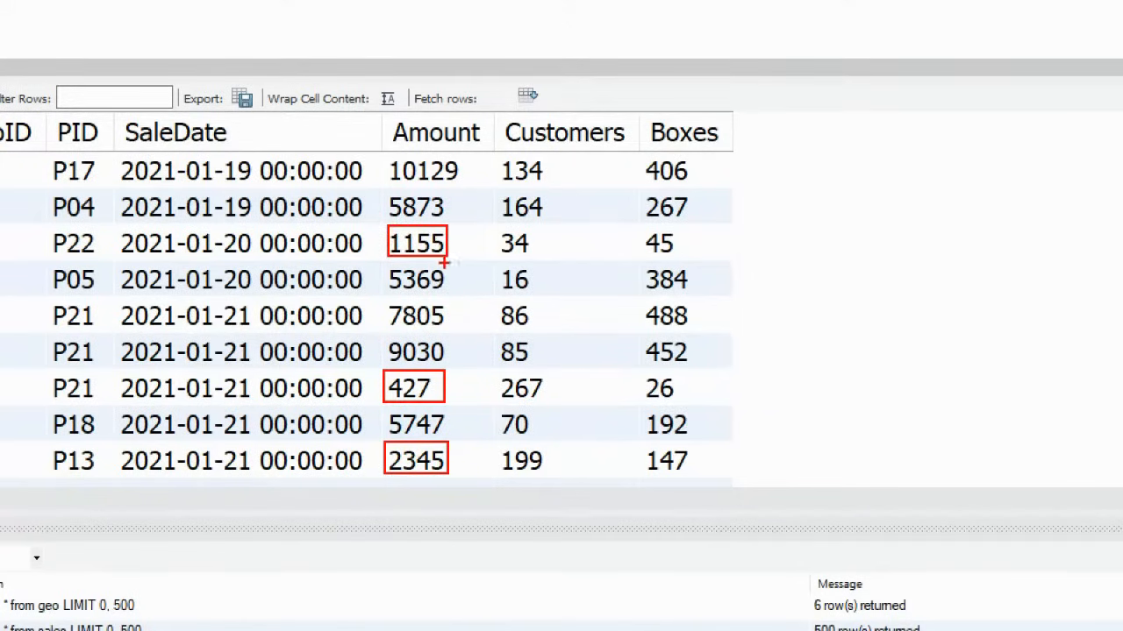
pyautogui.press('Escape')
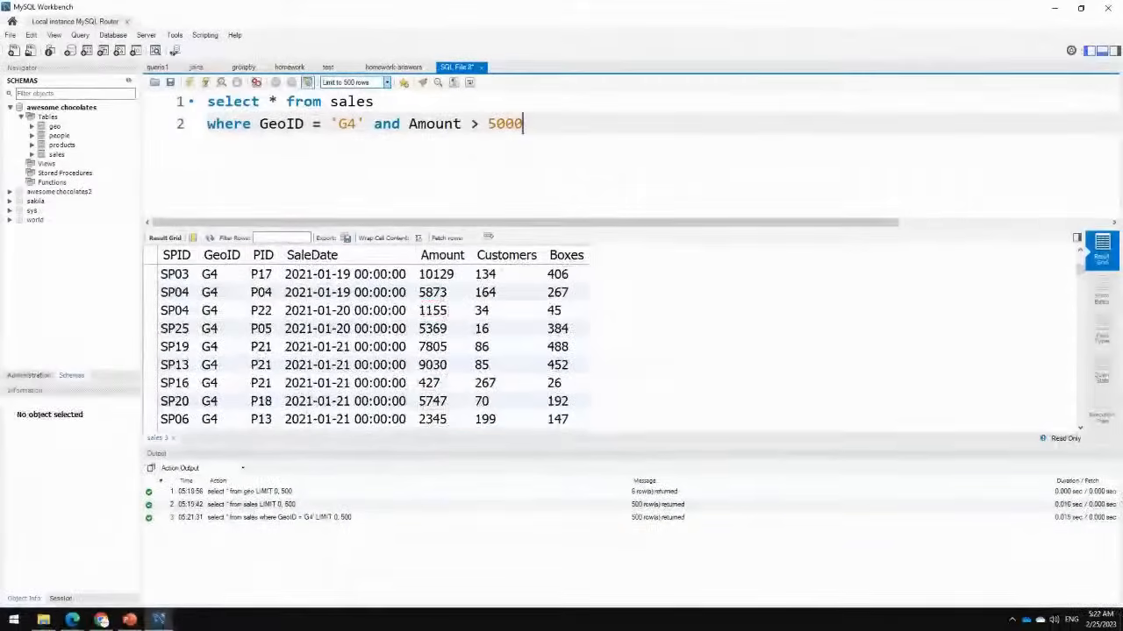
# End the filtered sales query with a semicolon and run it
pyautogui.write(';')
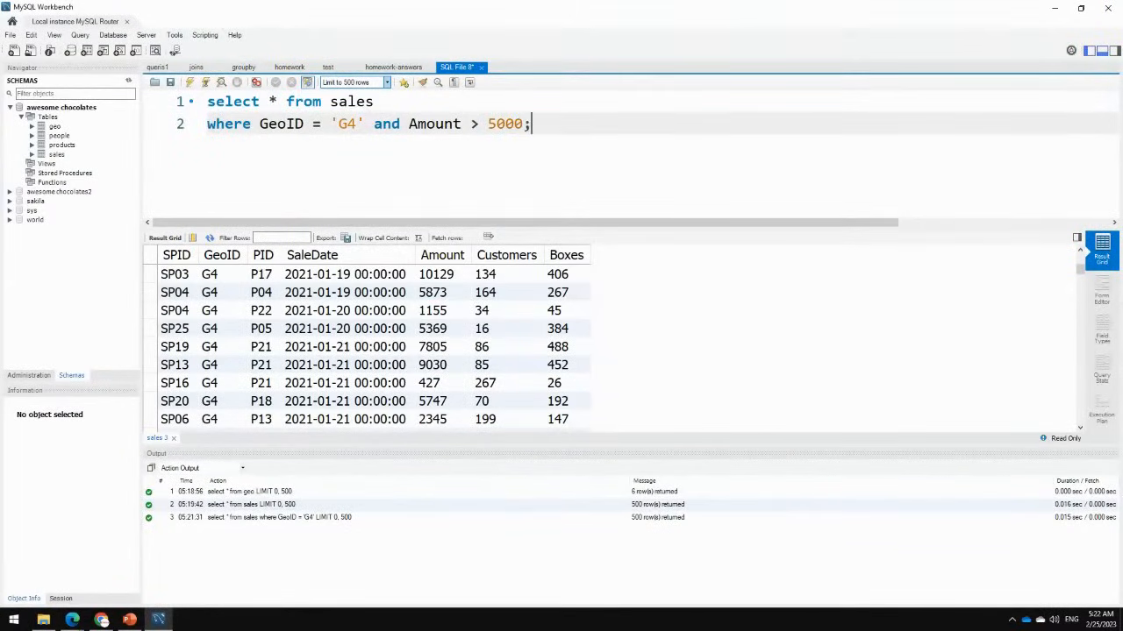
pyautogui.hotkey('ctrl', 'Return')
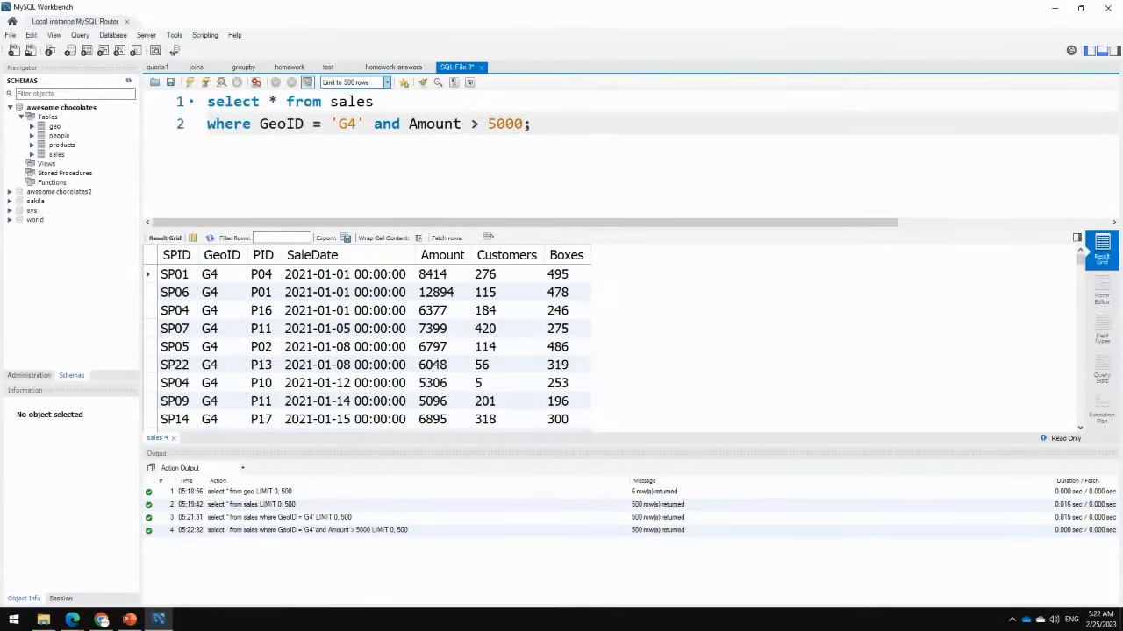
# Write a second query, "select * from geo;", two lines below the filtered sales query
pyautogui.moveTo(329, 123); pyautogui.dragTo(358, 124)
pyautogui.click(365, 123)
pyautogui.click(55, 126)
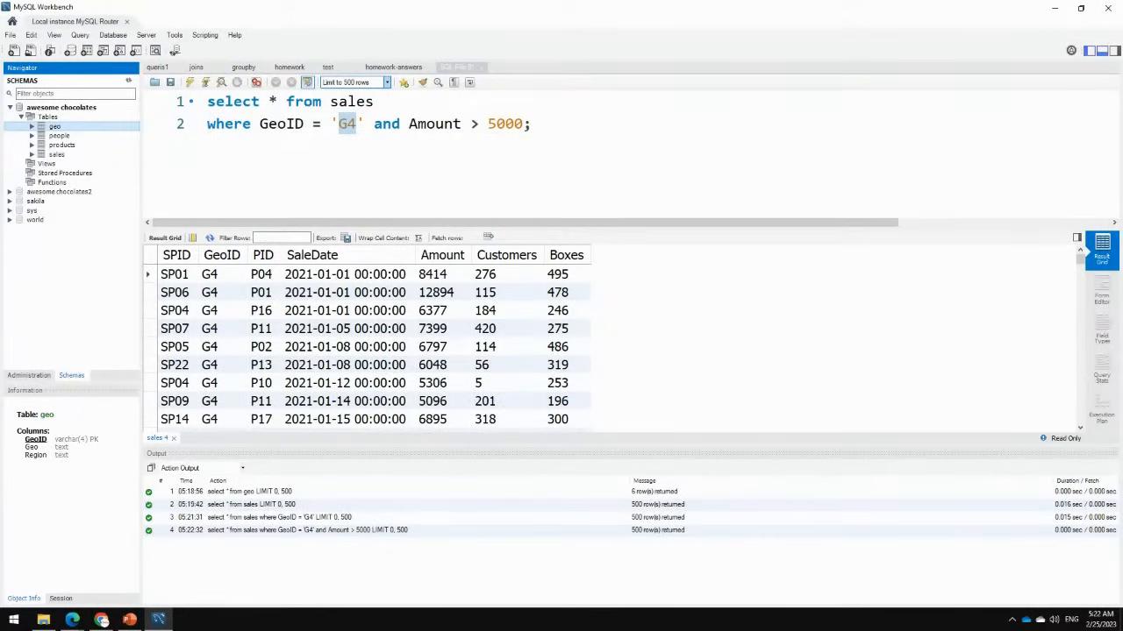
pyautogui.click(533, 123)
pyautogui.press('Return')
pyautogui.press('Return')
pyautogui.write('s')
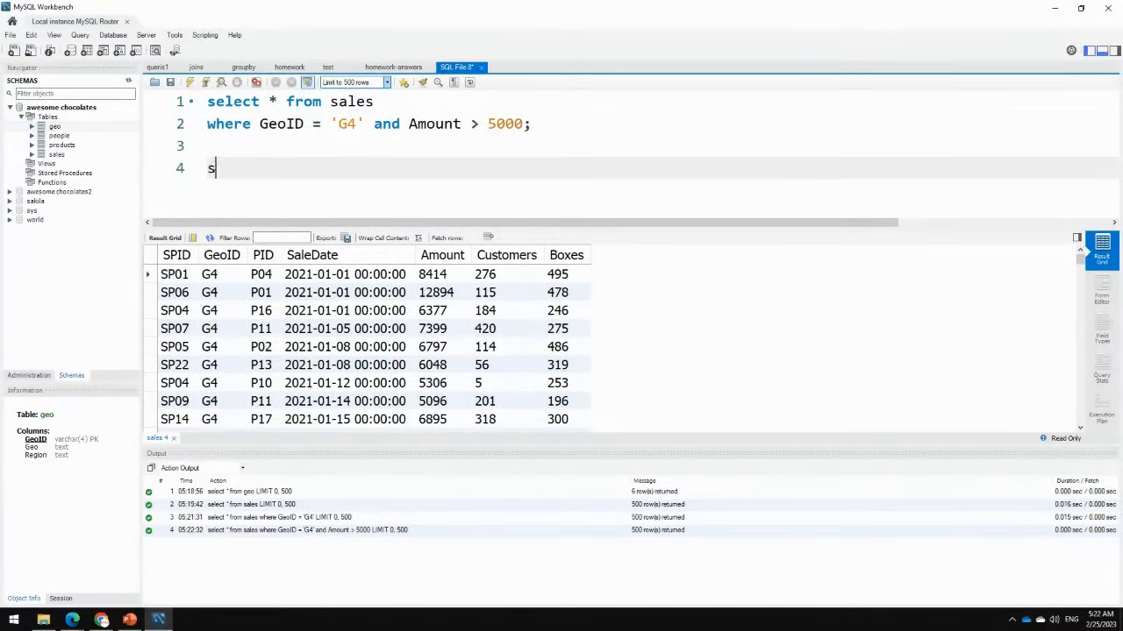
pyautogui.write('elect * from')
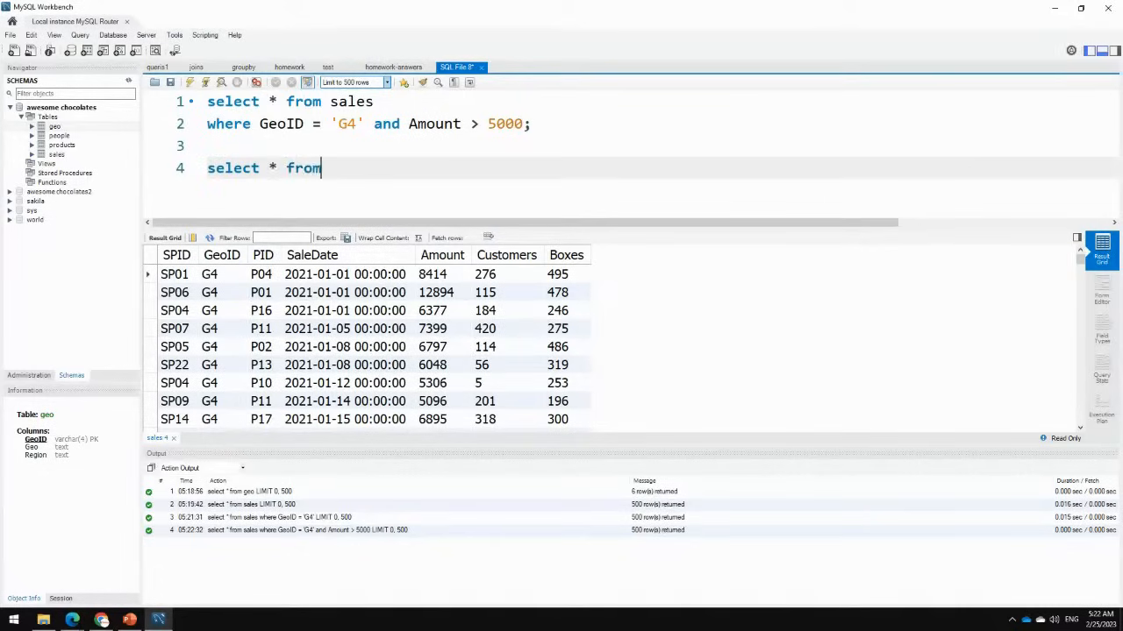
pyautogui.write(' geo;')
# Run only the "select * from geo;" query to look up the country behind the G4 code
pyautogui.hotkey('ctrl', 'shift', 'Left')
pyautogui.hotkey('ctrl', 'shift', 'Left')
pyautogui.hotkey('ctrl', 'shift', 'Left')
pyautogui.hotkey('ctrl', 'shift', 'Left')
pyautogui.hotkey('ctrl', 'shift', 'Left')
pyautogui.hotkey('ctrl', 'shift', 'Return')
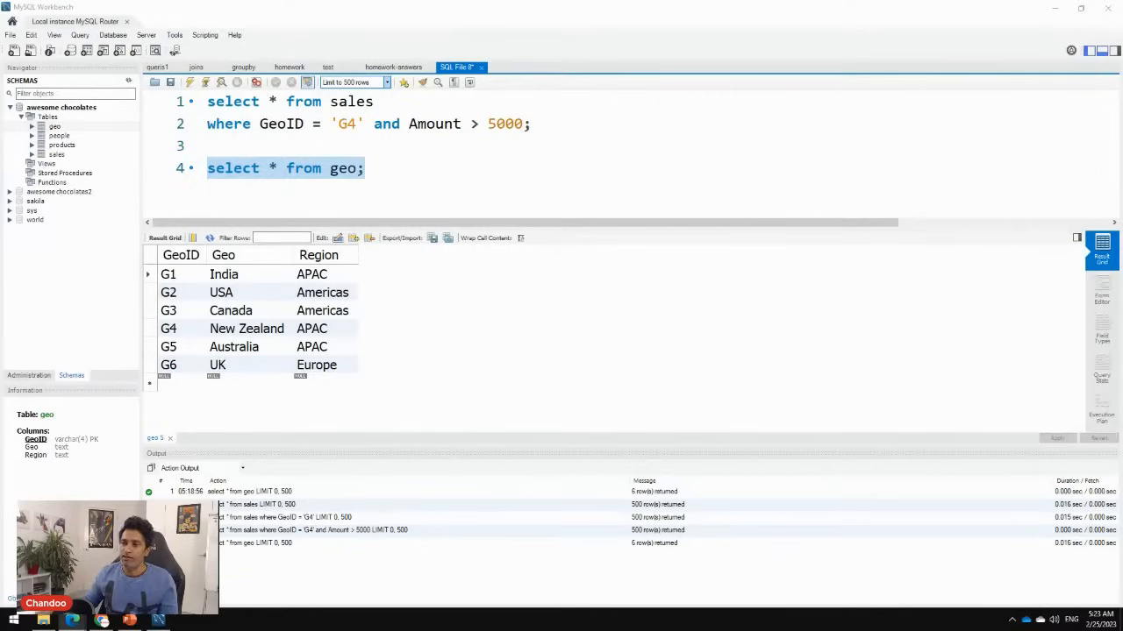
pyautogui.click(367, 168)
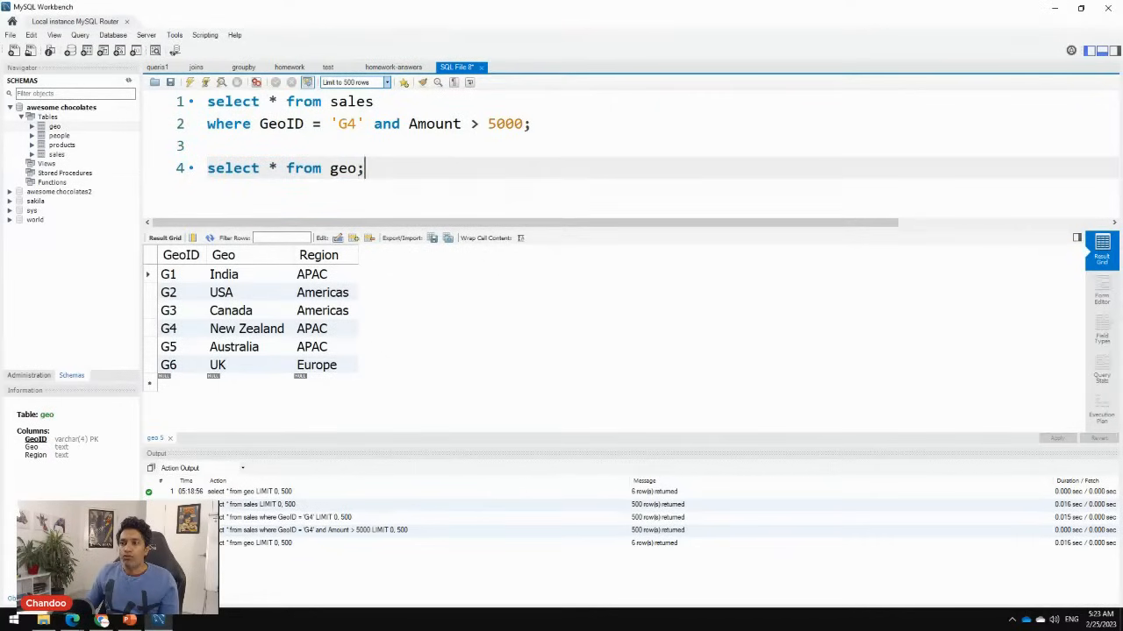
pyautogui.doubleClick(356, 123)
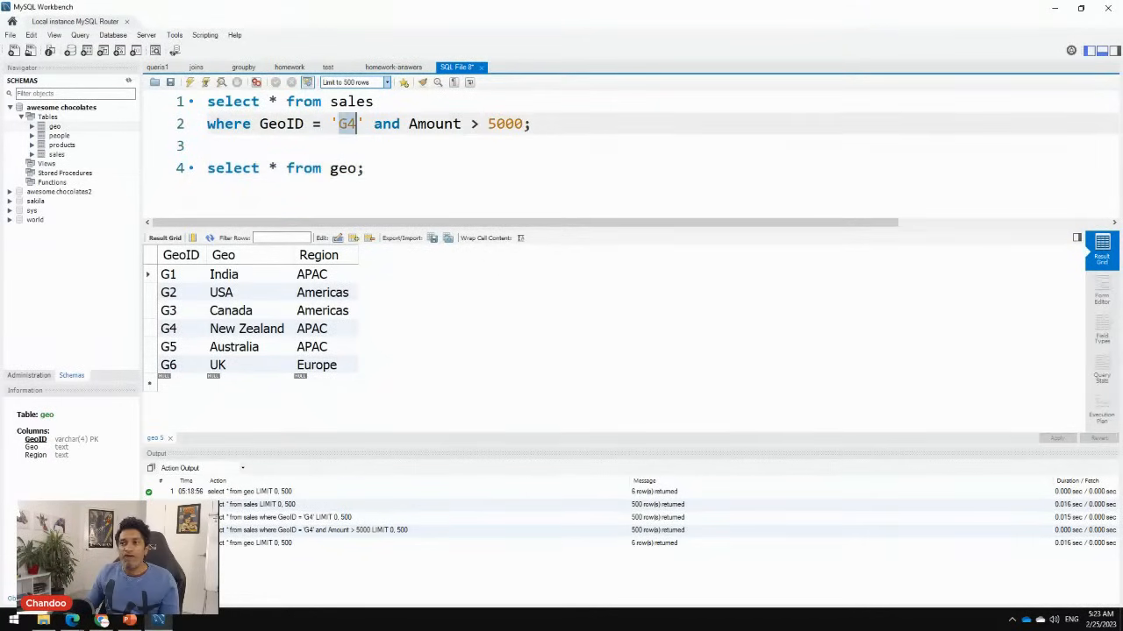
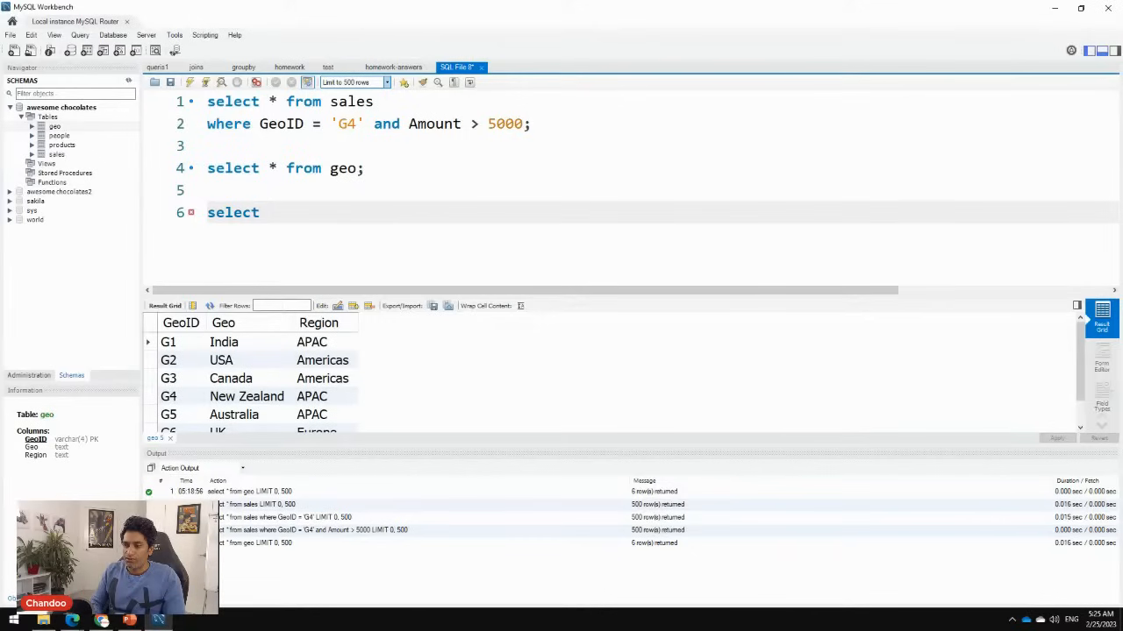
# Build out the third query as "select s.*" with "from sales s" on the following line
pyautogui.press('Return')
pyautogui.write('from ')
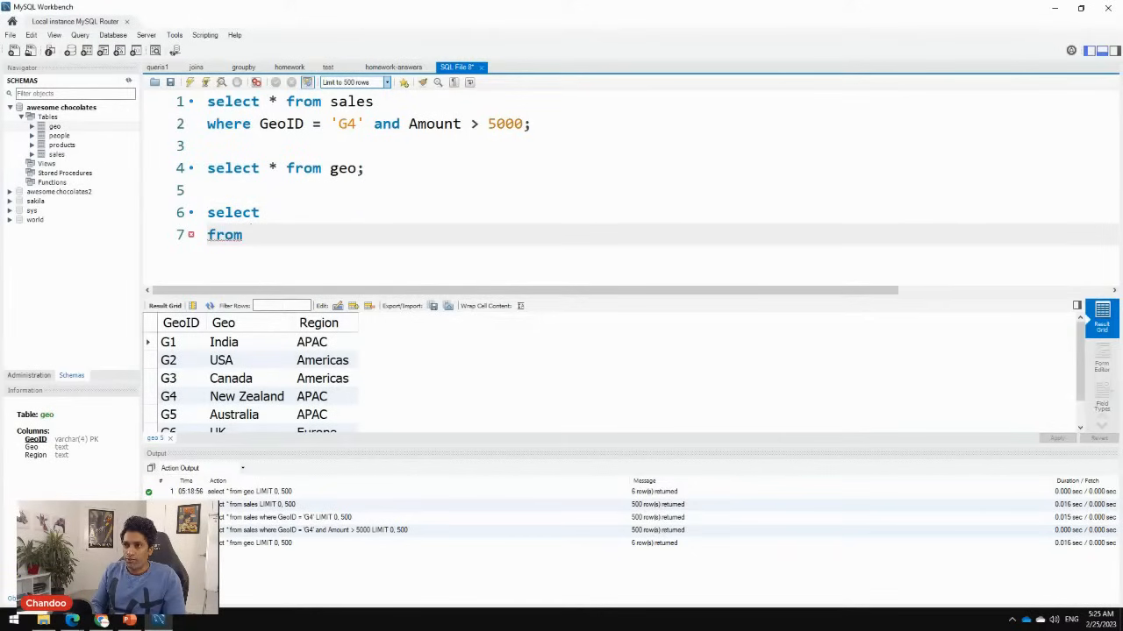
pyautogui.write('sales s')
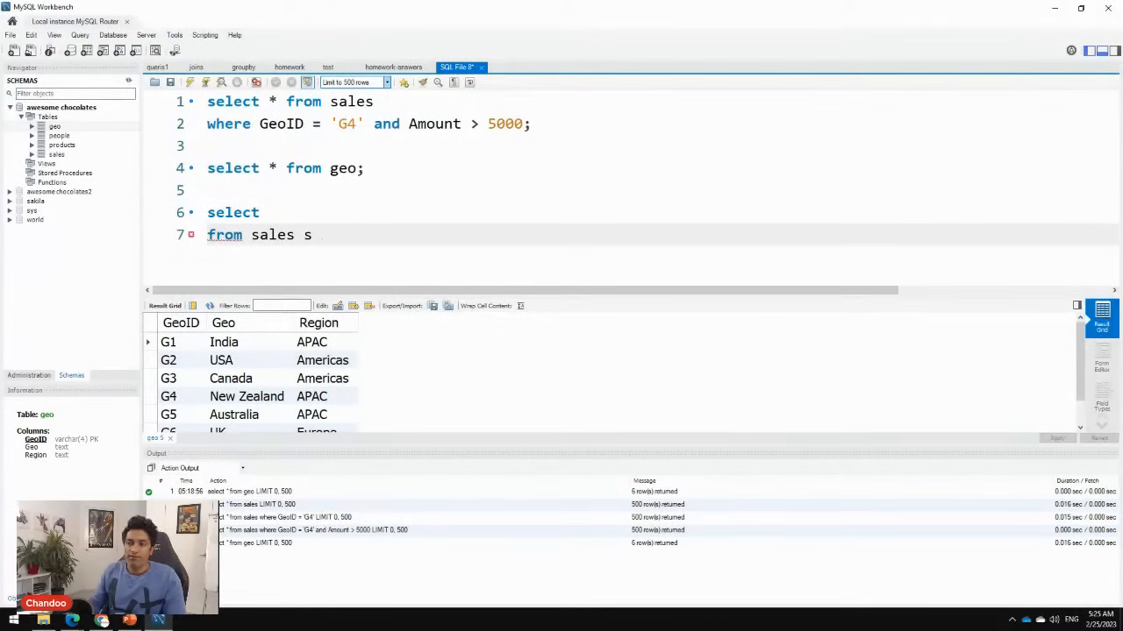
pyautogui.doubleClick(273, 235)
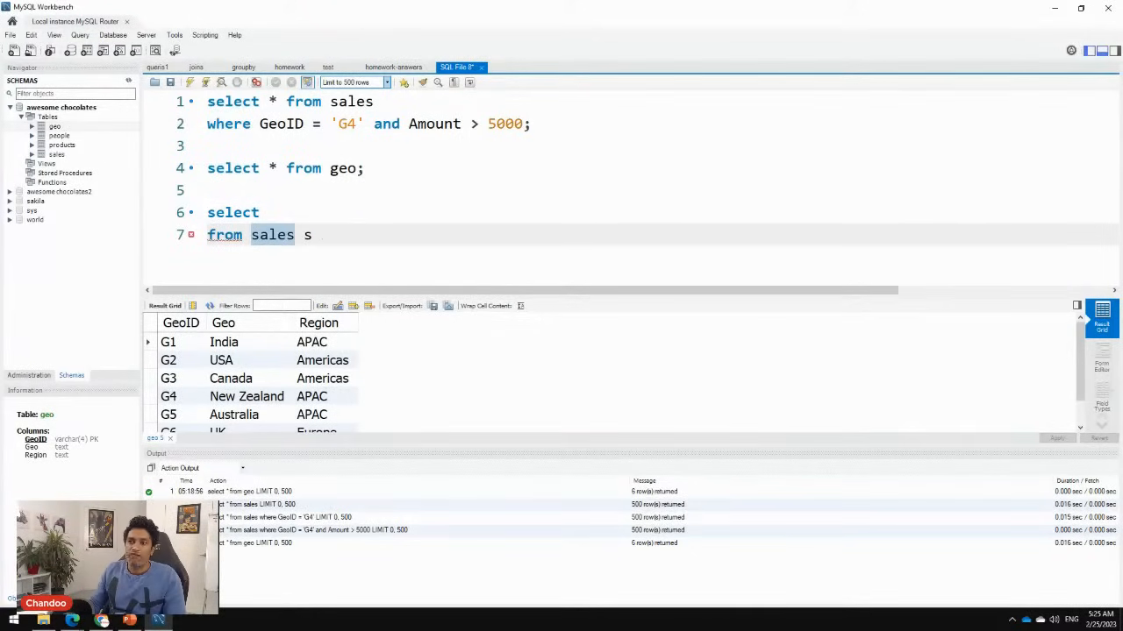
pyautogui.doubleClick(306, 235)
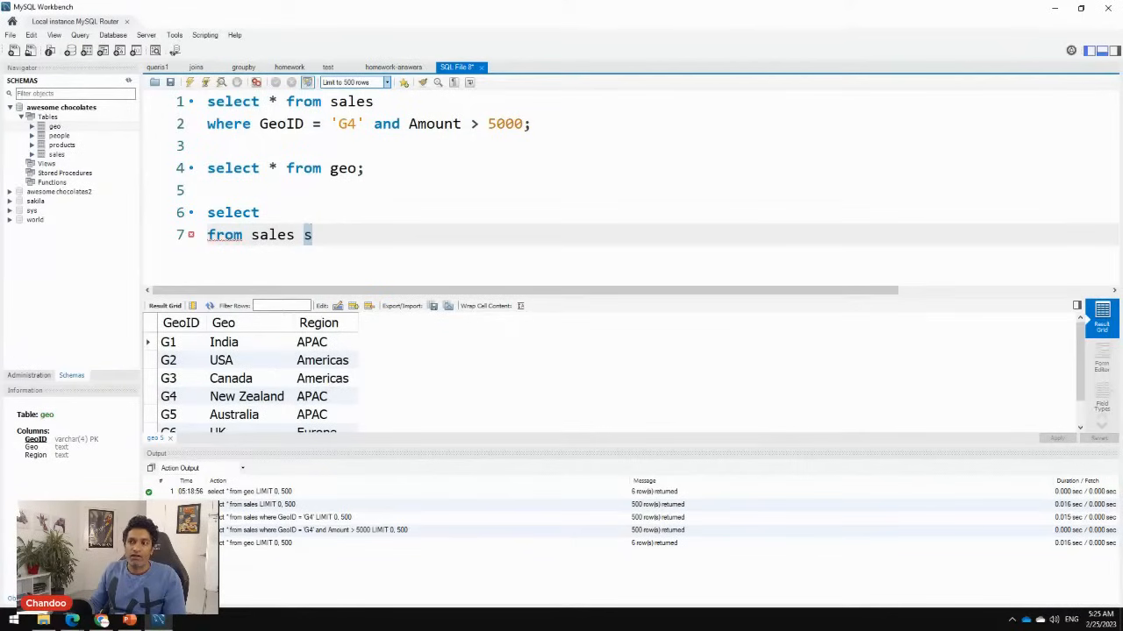
pyautogui.click(268, 213)
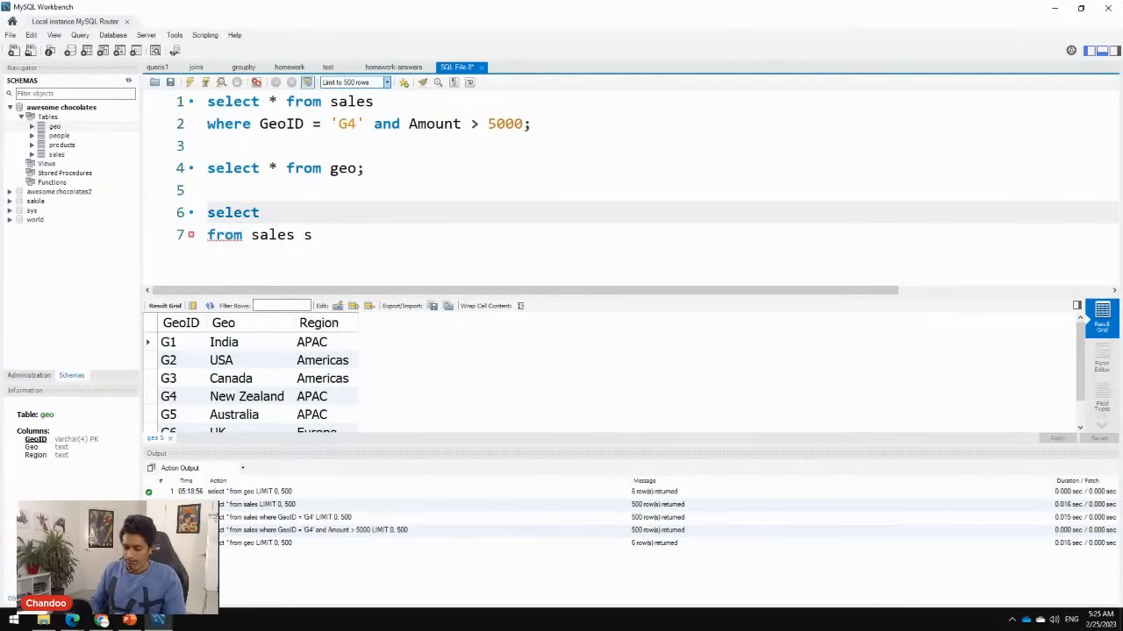
pyautogui.write('s.*')
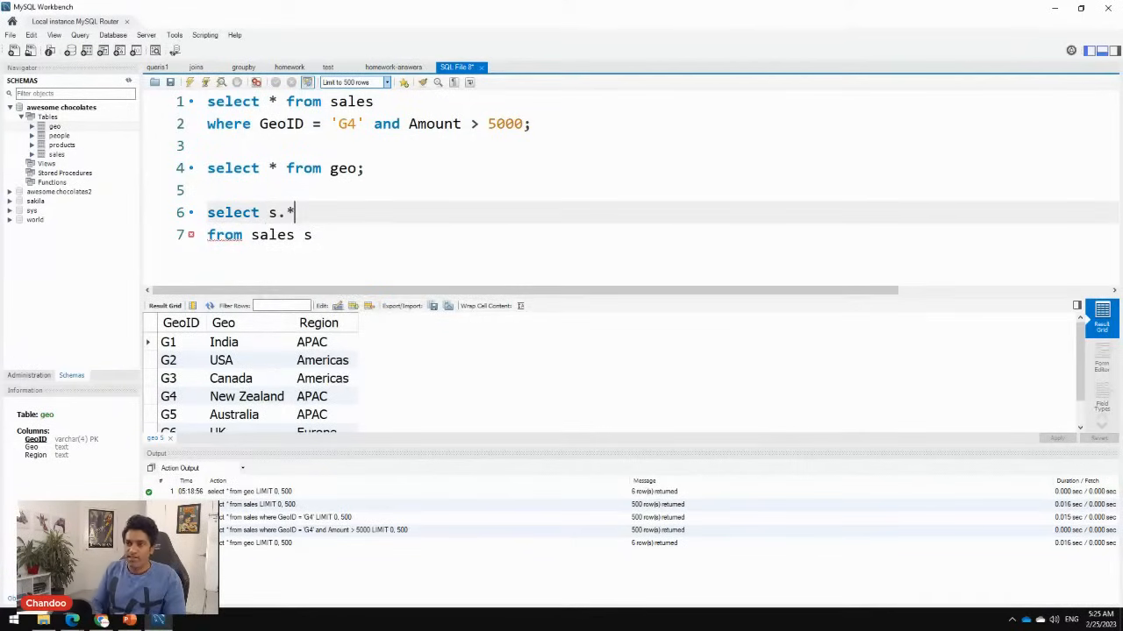
pyautogui.moveTo(268, 213); pyautogui.dragTo(295, 213)
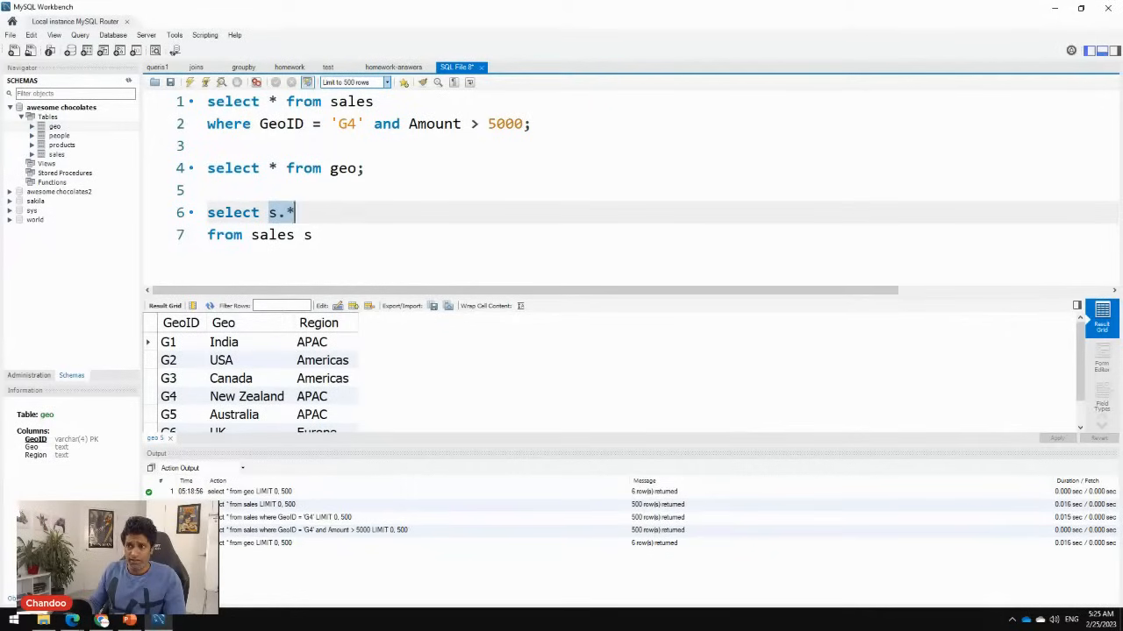
# Add the line "join geo g on g.GeoID = s.GeoID" below "from sales s"
pyautogui.click(312, 235)
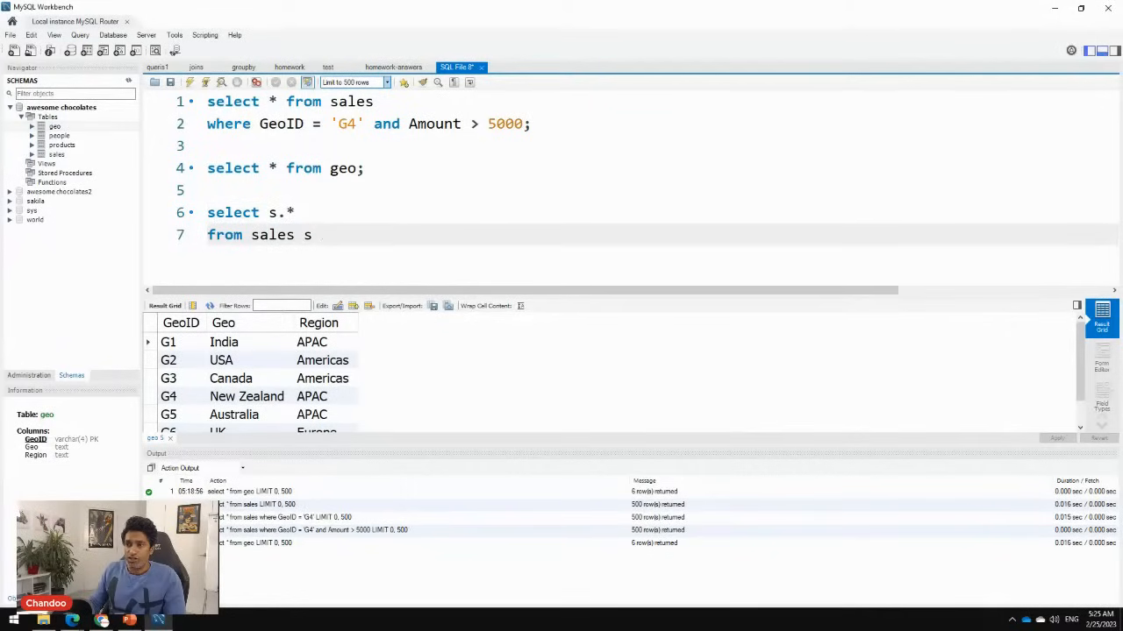
pyautogui.press('Return')
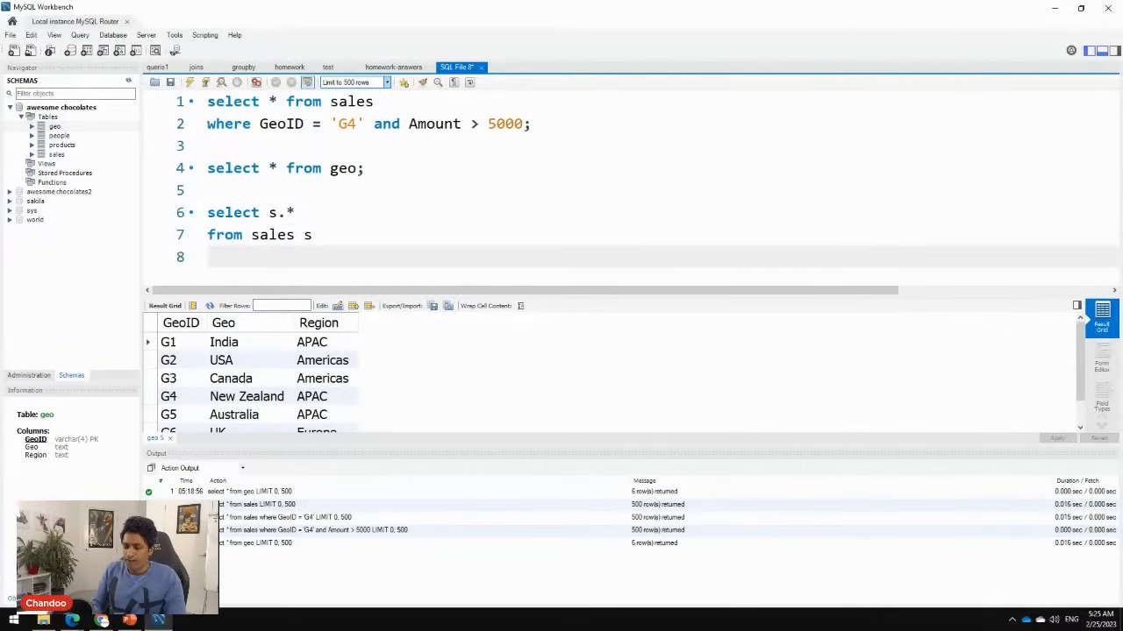
pyautogui.write('join ')
pyautogui.write('gro')
pyautogui.press('BackSpace')
pyautogui.press('BackSpace')
pyautogui.write('eo')
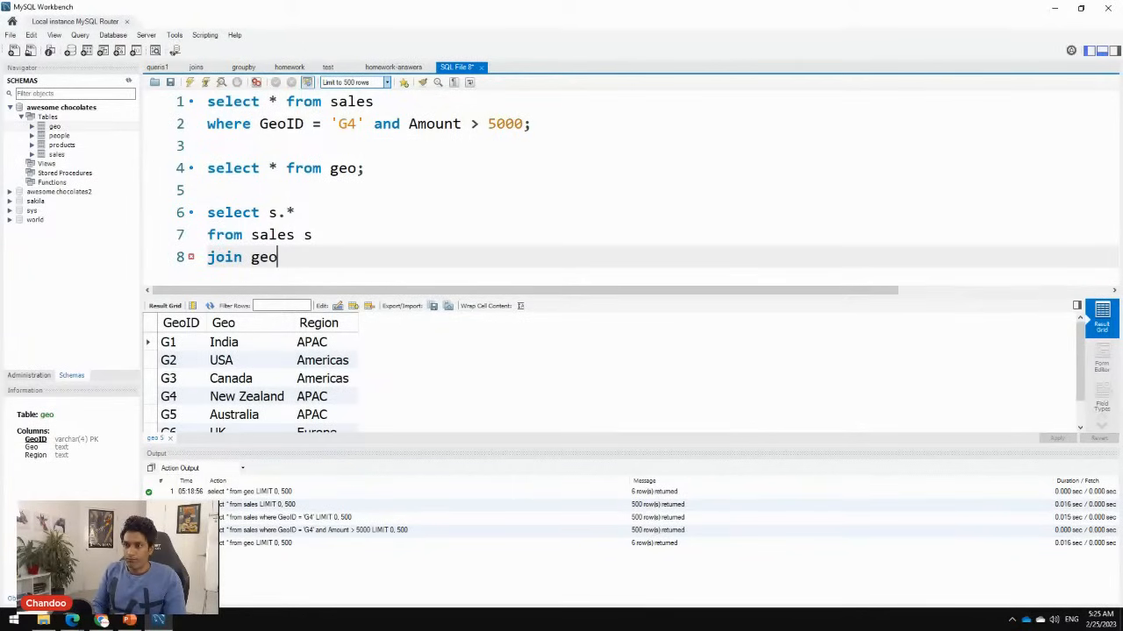
pyautogui.write(' g on g.ge')
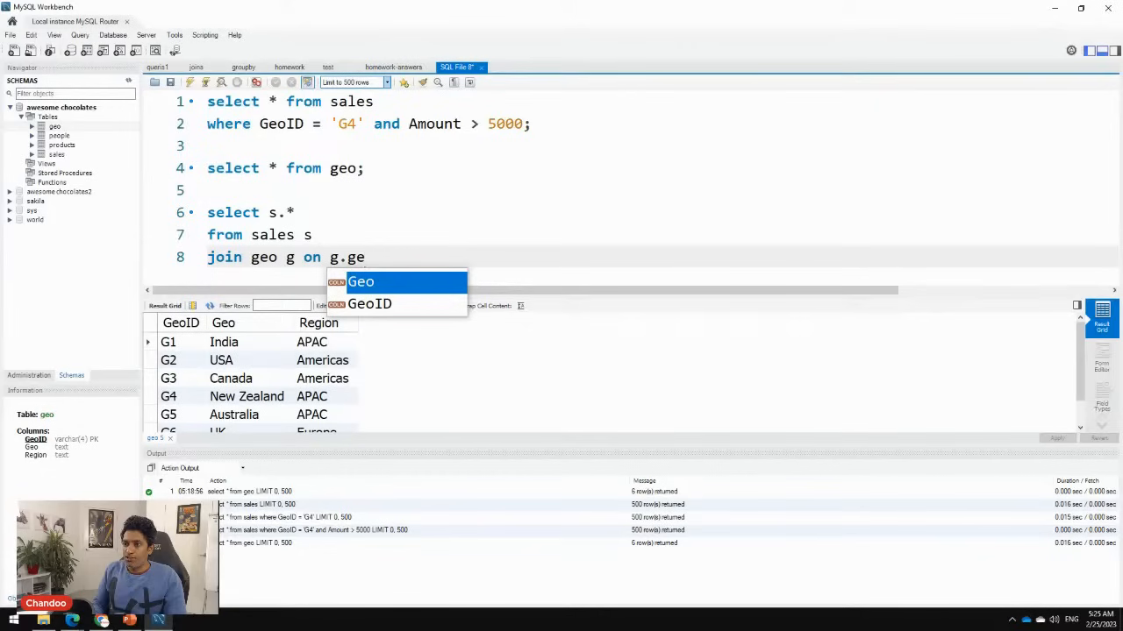
pyautogui.press('Down')
pyautogui.press('Return')
pyautogui.write('= s.')
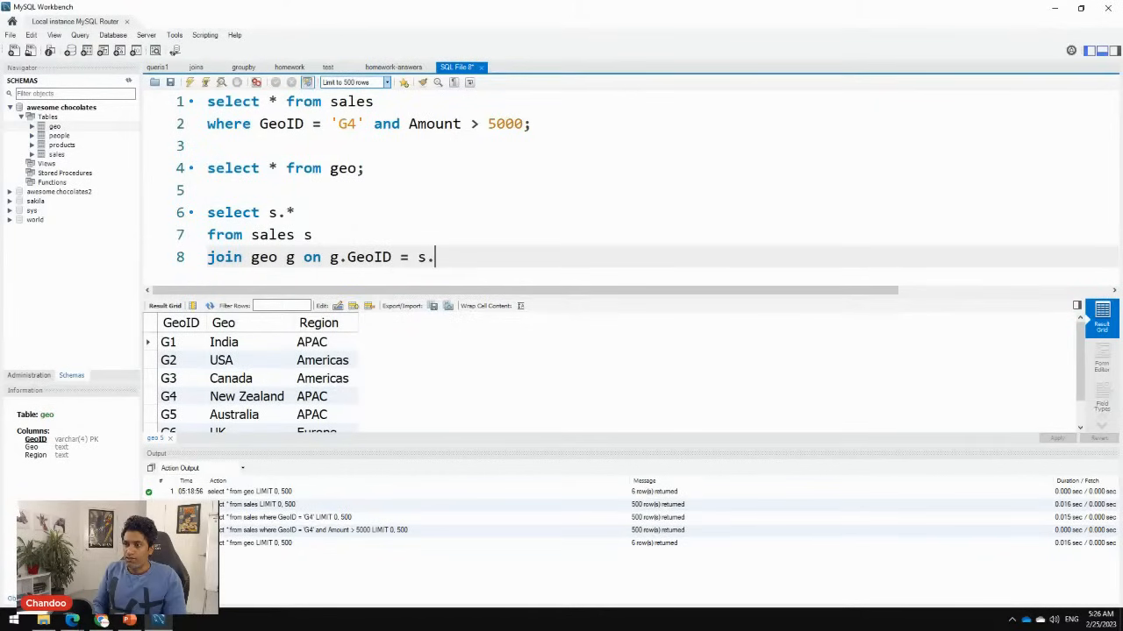
pyautogui.write('ge')
pyautogui.press('Return')
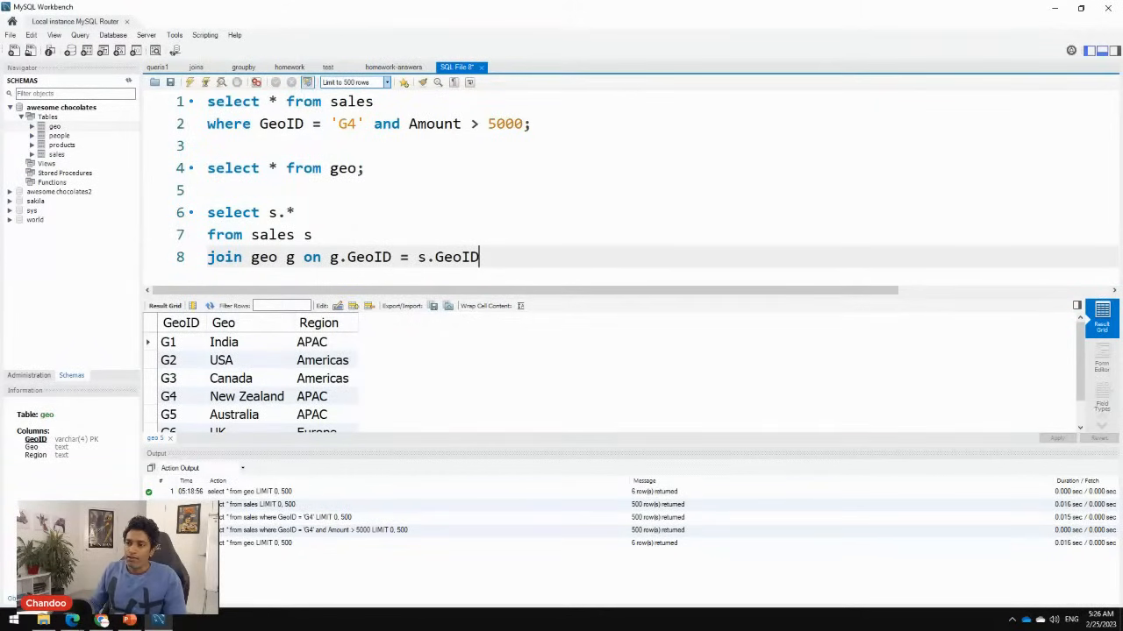
pyautogui.moveTo(207, 257); pyautogui.dragTo(481, 257)
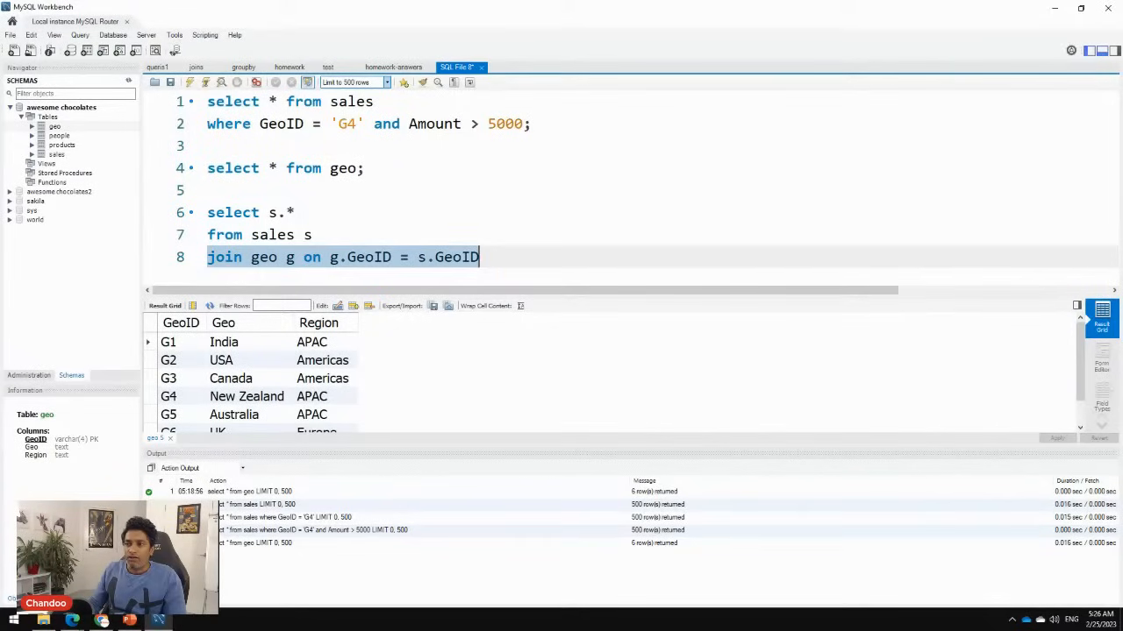
pyautogui.click(290, 257)
pyautogui.click(306, 234)
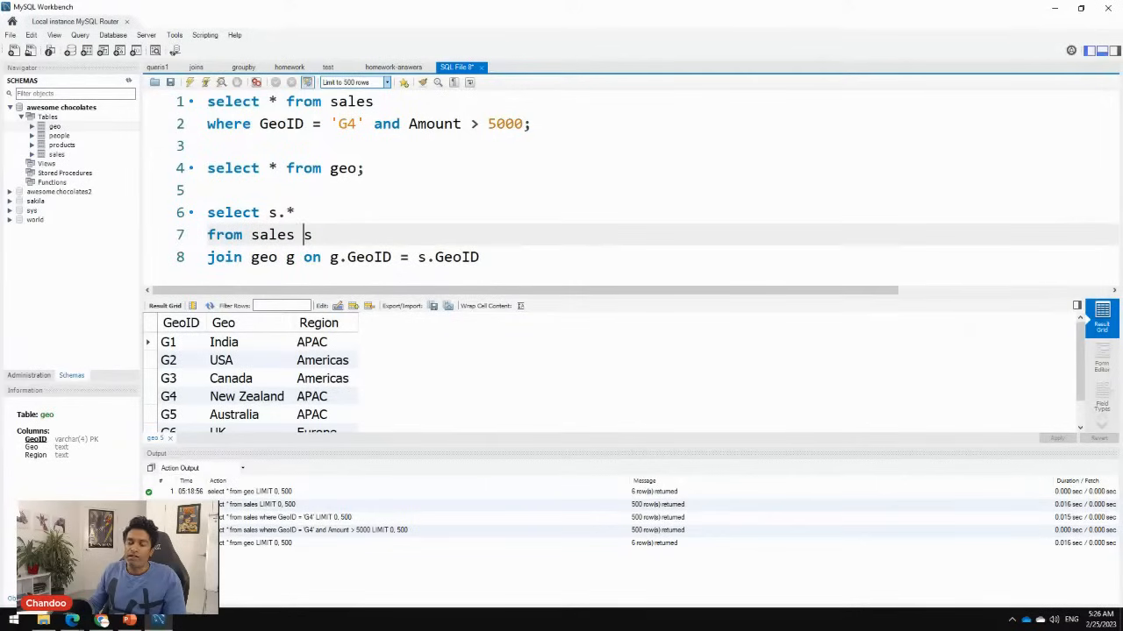
pyautogui.click(290, 257)
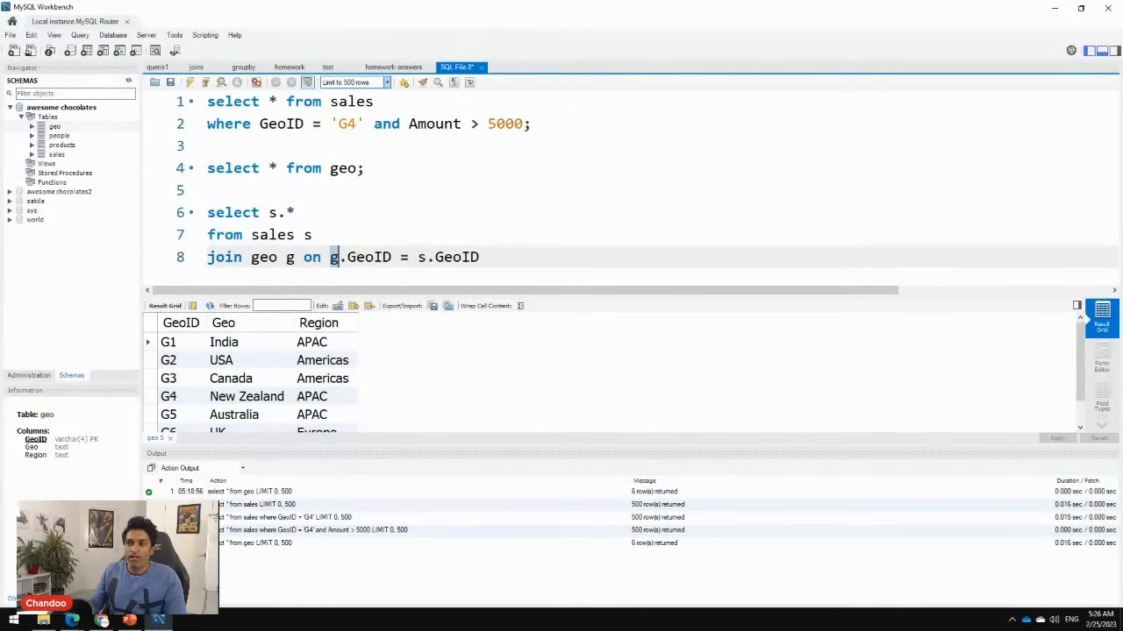
pyautogui.press('Up')
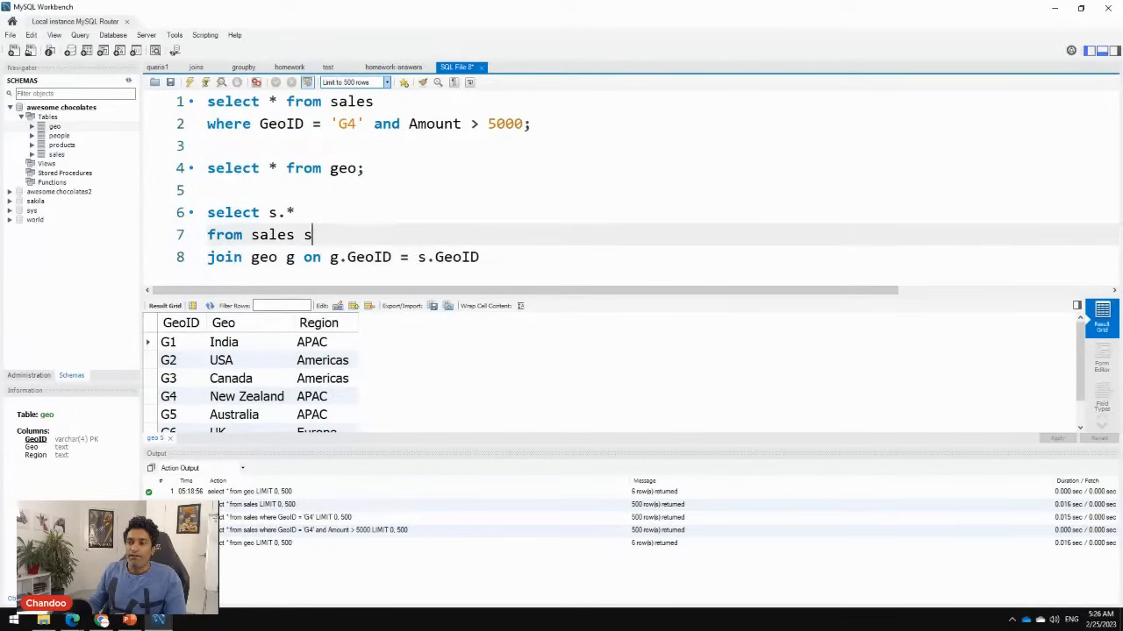
pyautogui.press('Down')
# Add "where g.geo = 'Canada';" on a new line below the join
pyautogui.press('Return')
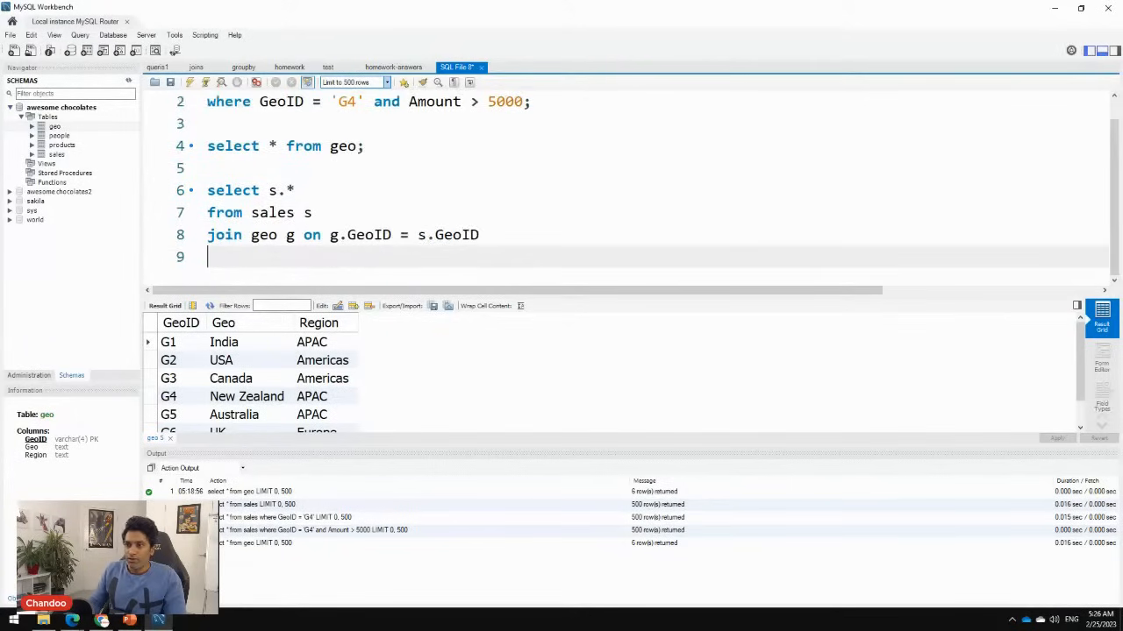
pyautogui.press('Up')
pyautogui.press('Up')
pyautogui.press('Up')
pyautogui.hotkey('shift', 'Down')
pyautogui.hotkey('shift', 'Down')
pyautogui.hotkey('shift', 'End')
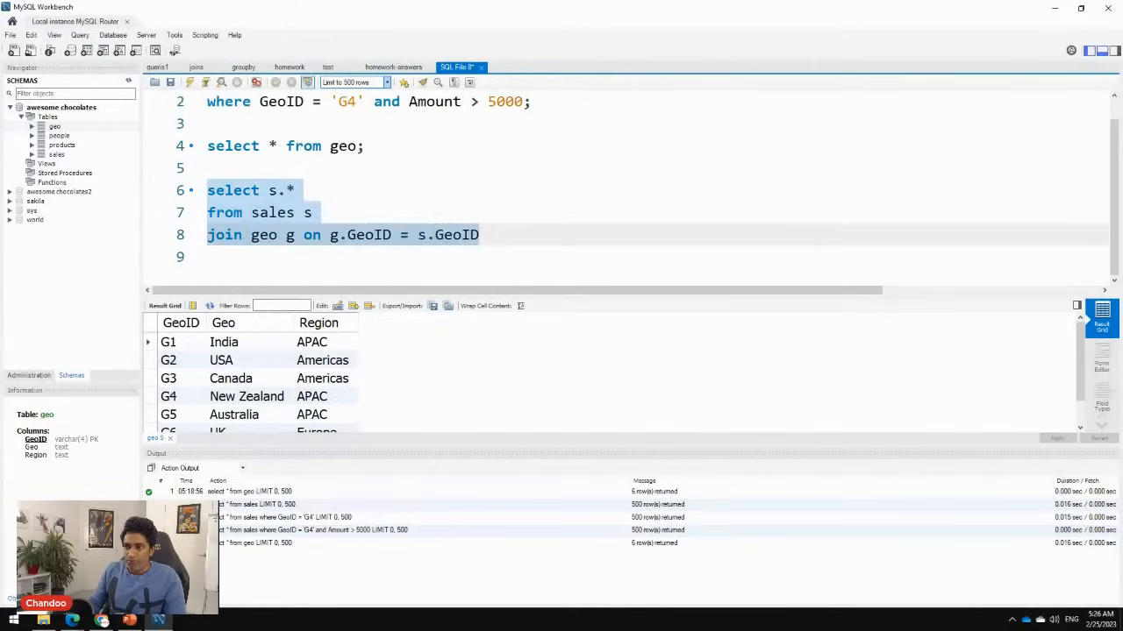
pyautogui.press('Down')
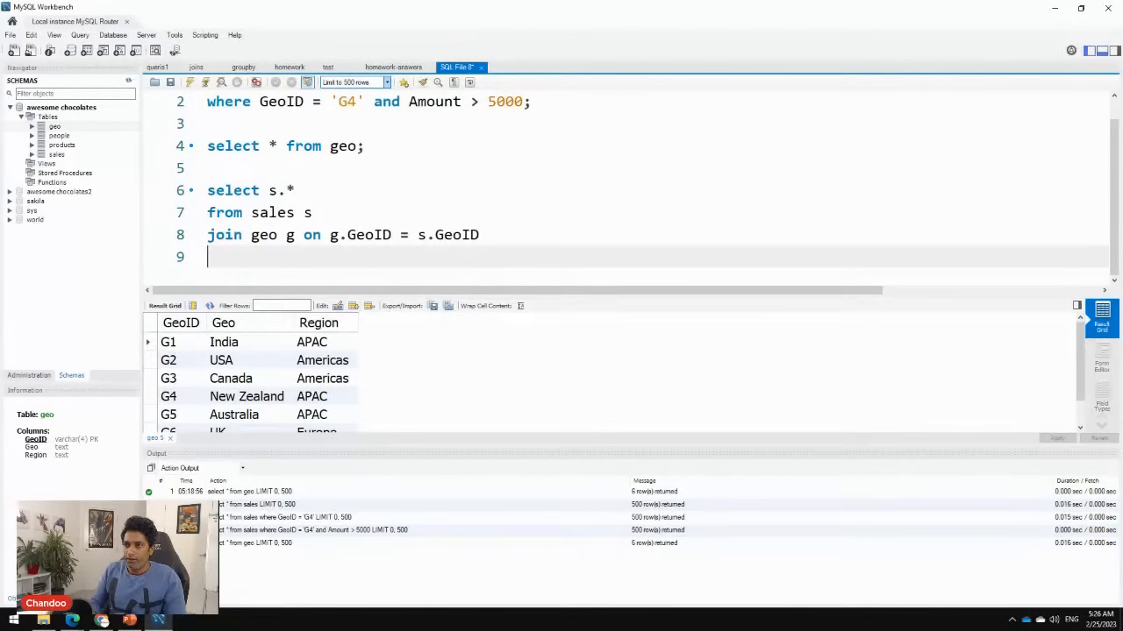
pyautogui.write('where g')
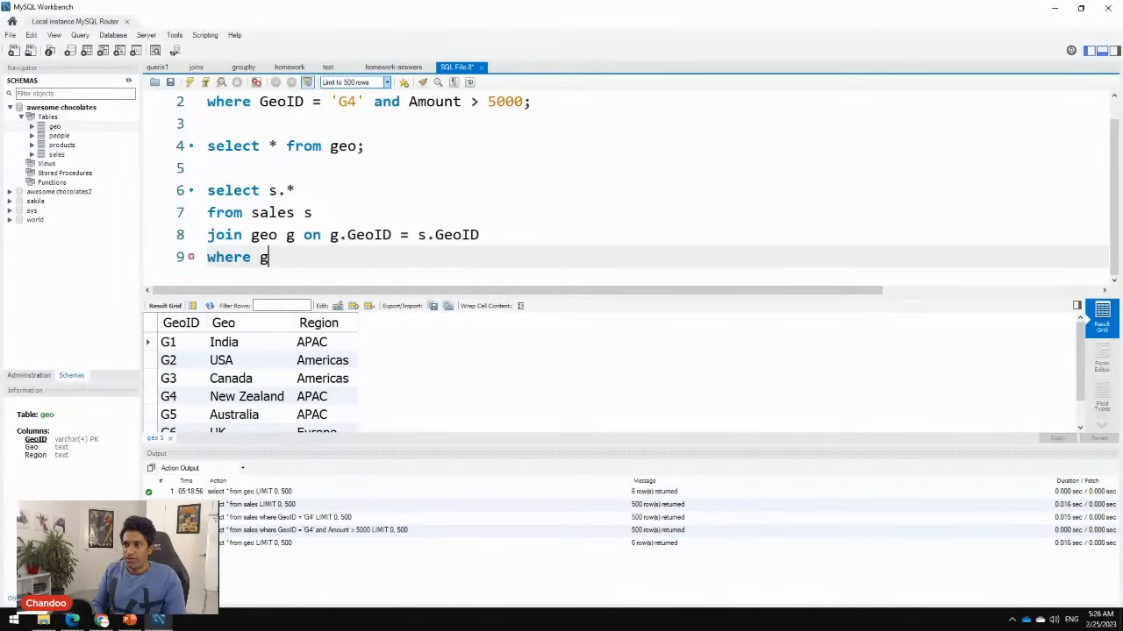
pyautogui.write(".geo = 'Canada'")
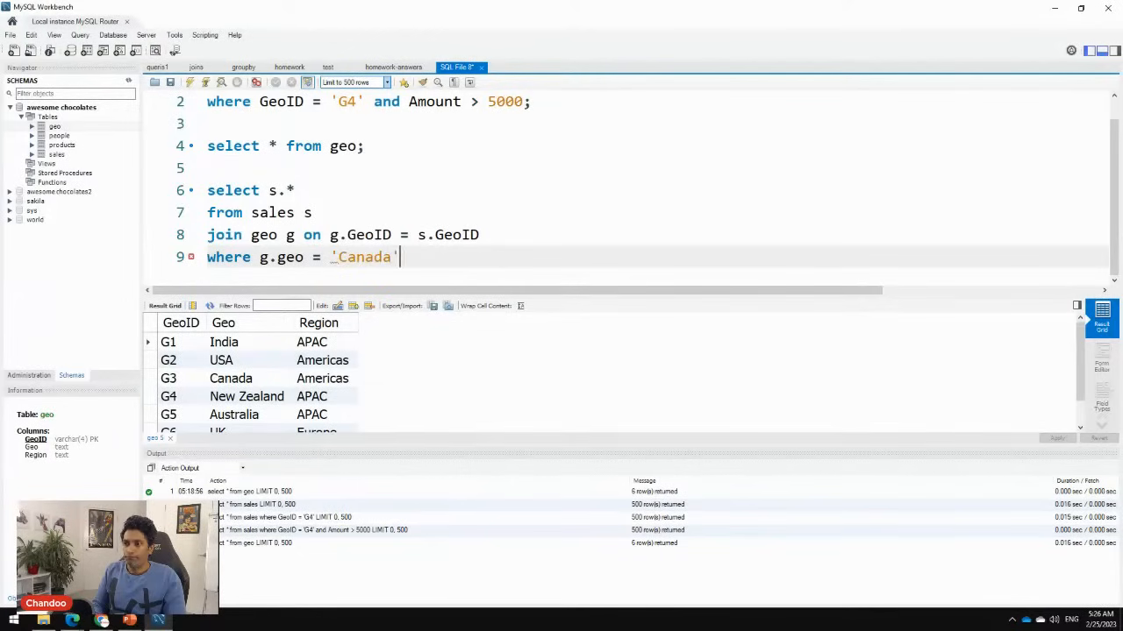
pyautogui.write(';')
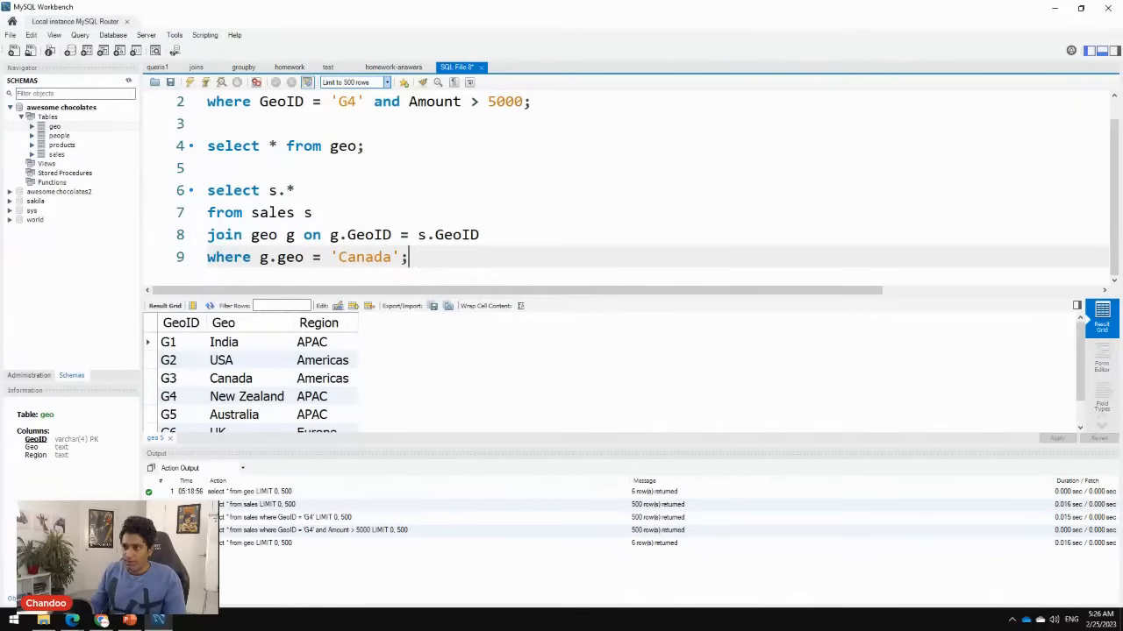
# Run only the four-line join query filtered on Canada and look through its result rows
pyautogui.hotkey('shift', 'Up')
pyautogui.hotkey('shift', 'Up')
pyautogui.hotkey('shift', 'Up')
pyautogui.hotkey('shift', 'Home')
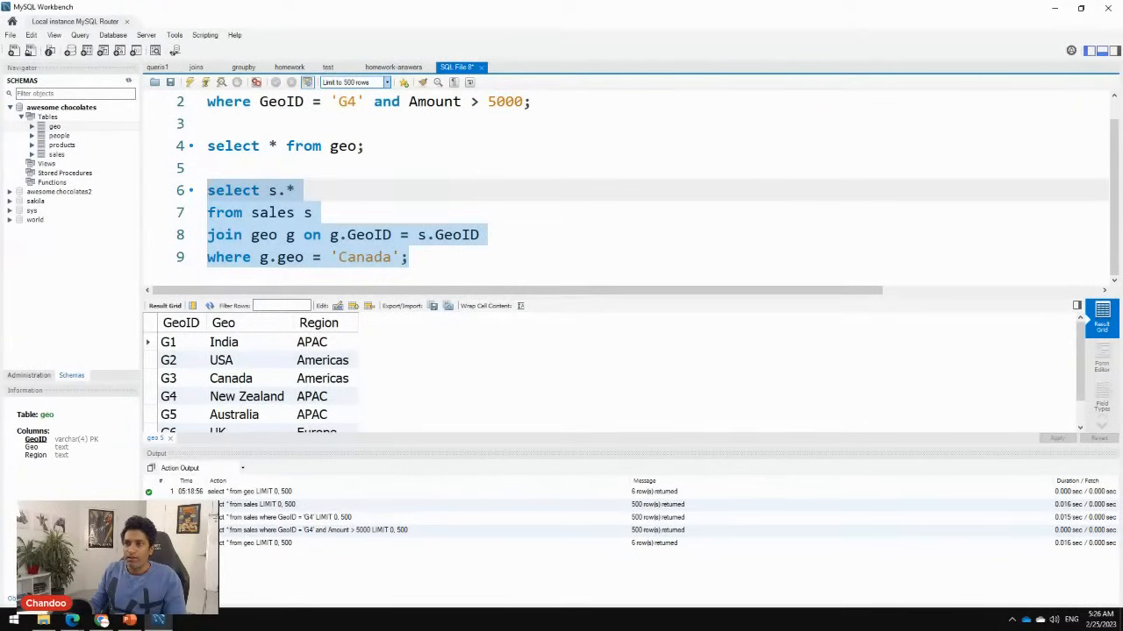
pyautogui.hotkey('ctrl', 'Return')
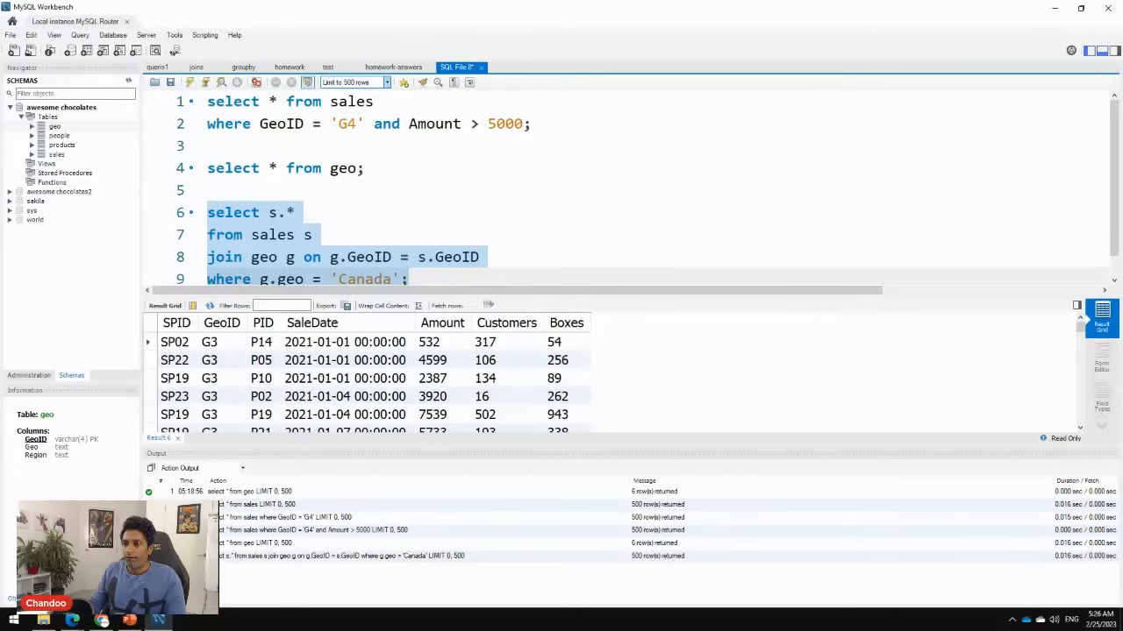
pyautogui.scroll(-15, 369, 377)
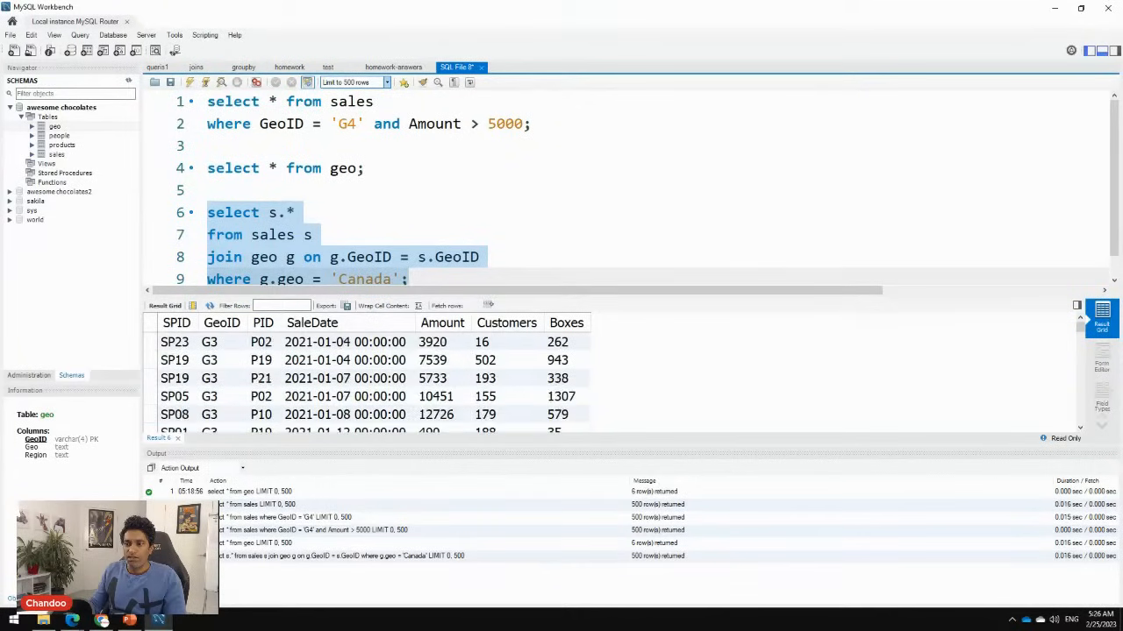
pyautogui.scroll(-15, 368, 378)
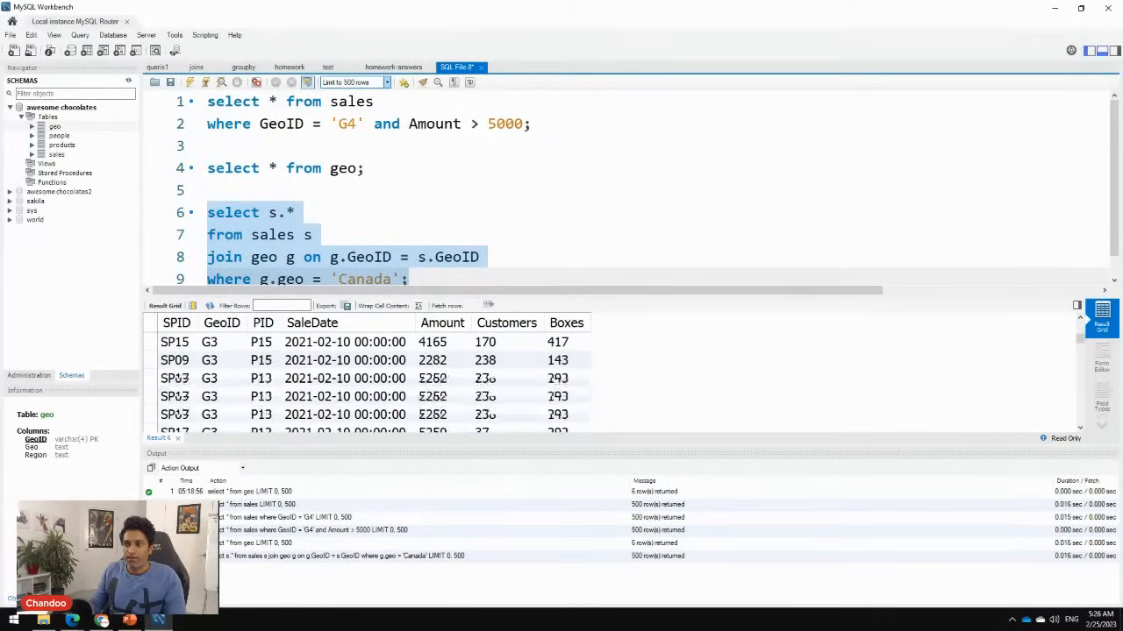
pyautogui.scroll(10, 369, 377)
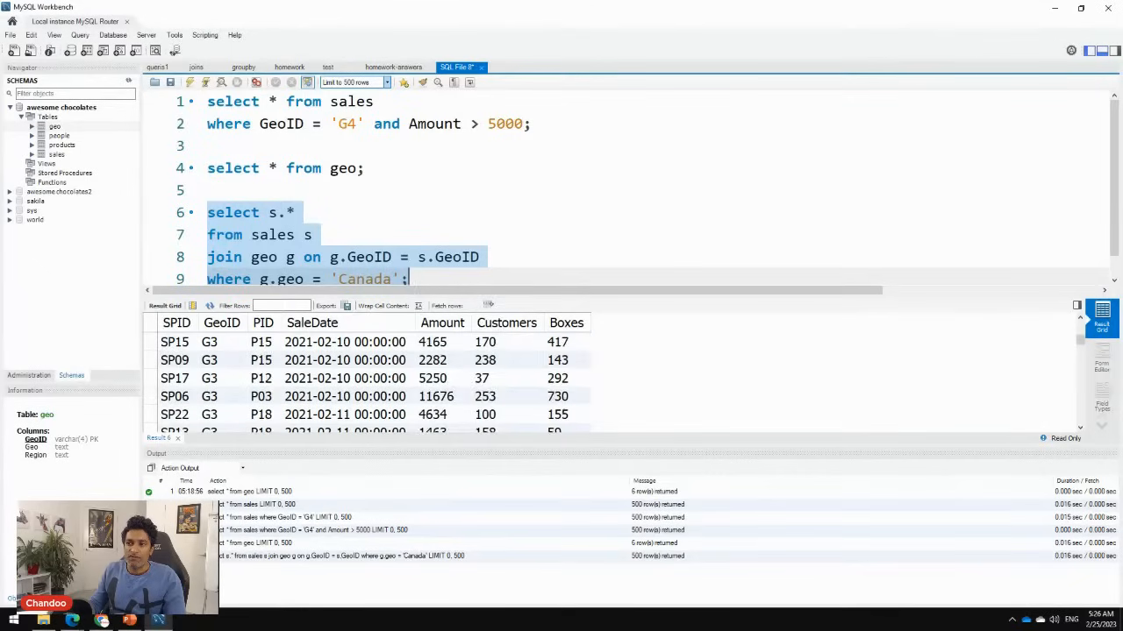
pyautogui.click(409, 279)
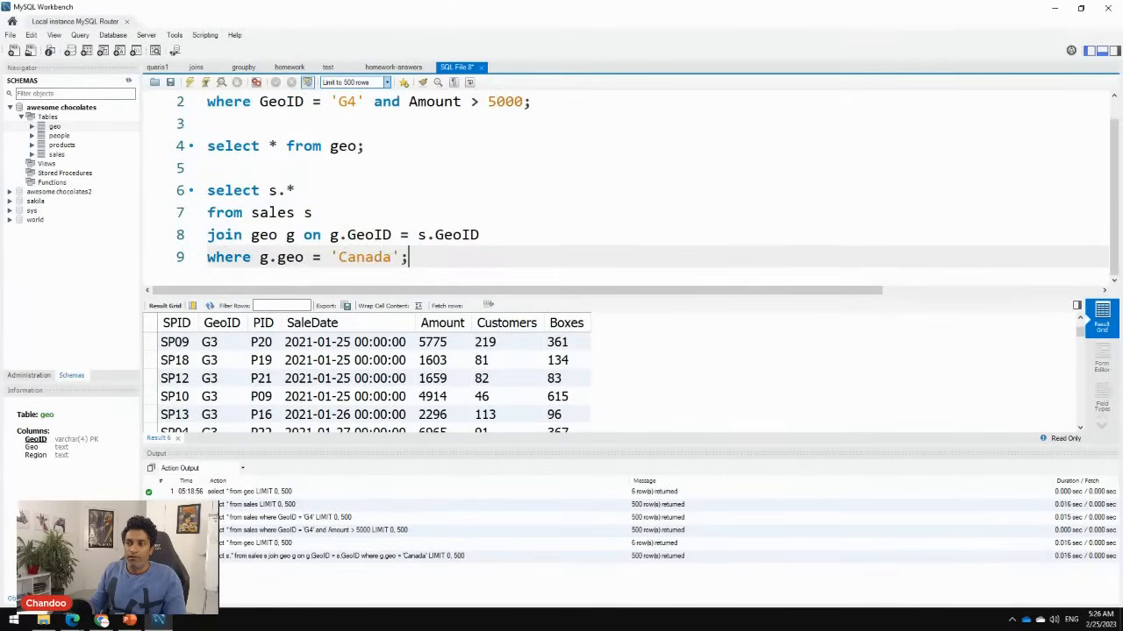
pyautogui.moveTo(409, 258); pyautogui.dragTo(208, 191)
pyautogui.click(356, 256)
pyautogui.hotkey('ctrl', 'Left')
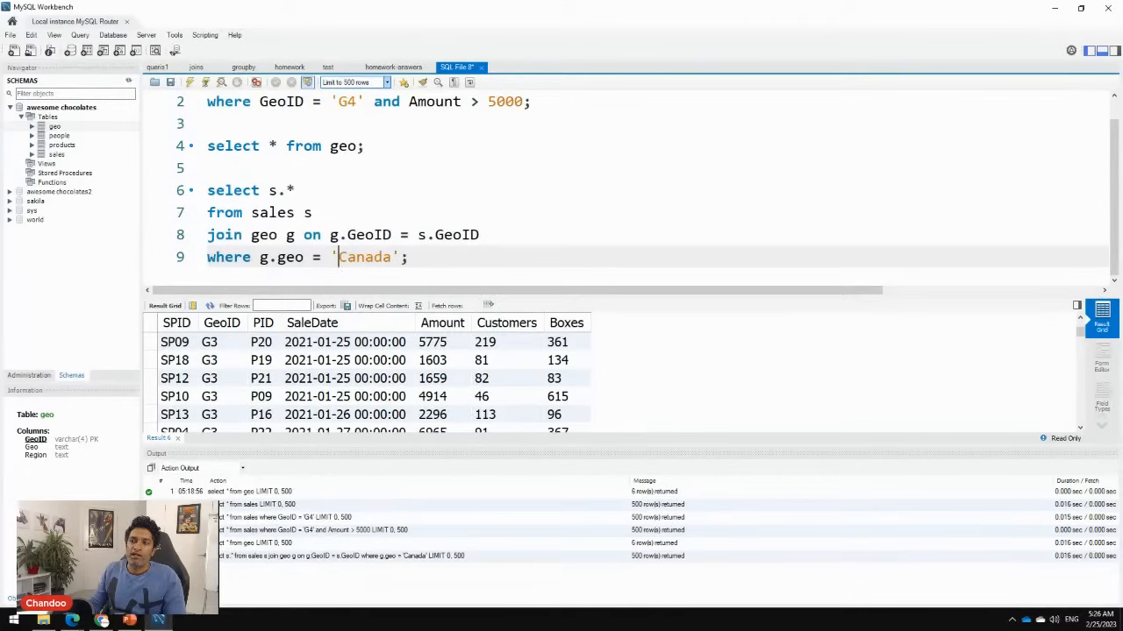
pyautogui.hotkey('shift', 'End')
pyautogui.moveTo(409, 257); pyautogui.dragTo(208, 191)
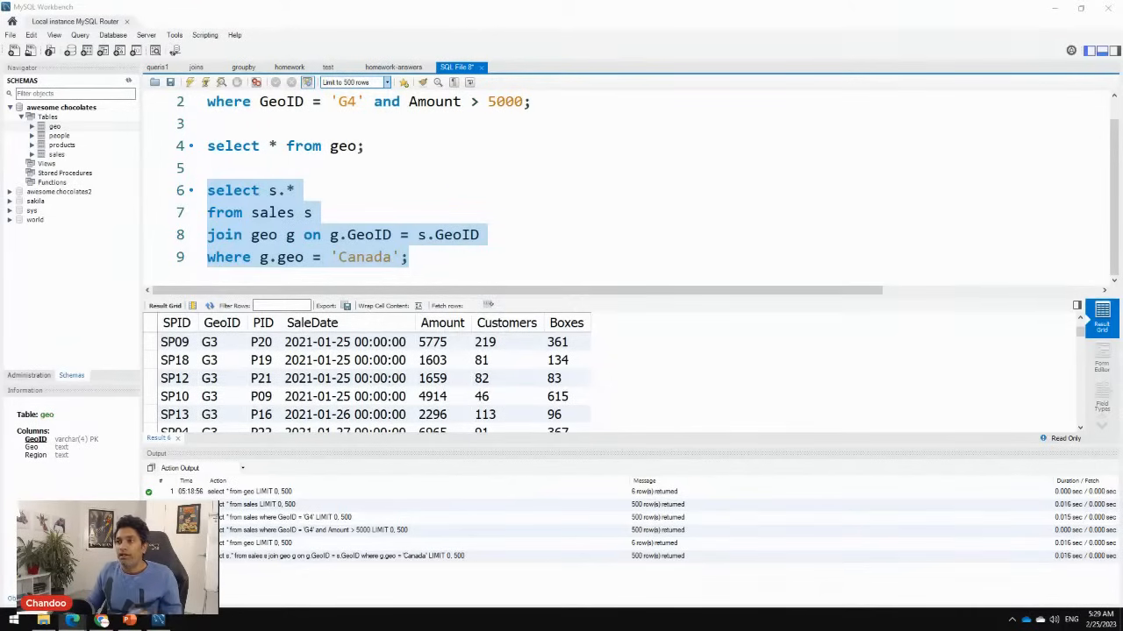
pyautogui.click(311, 212)
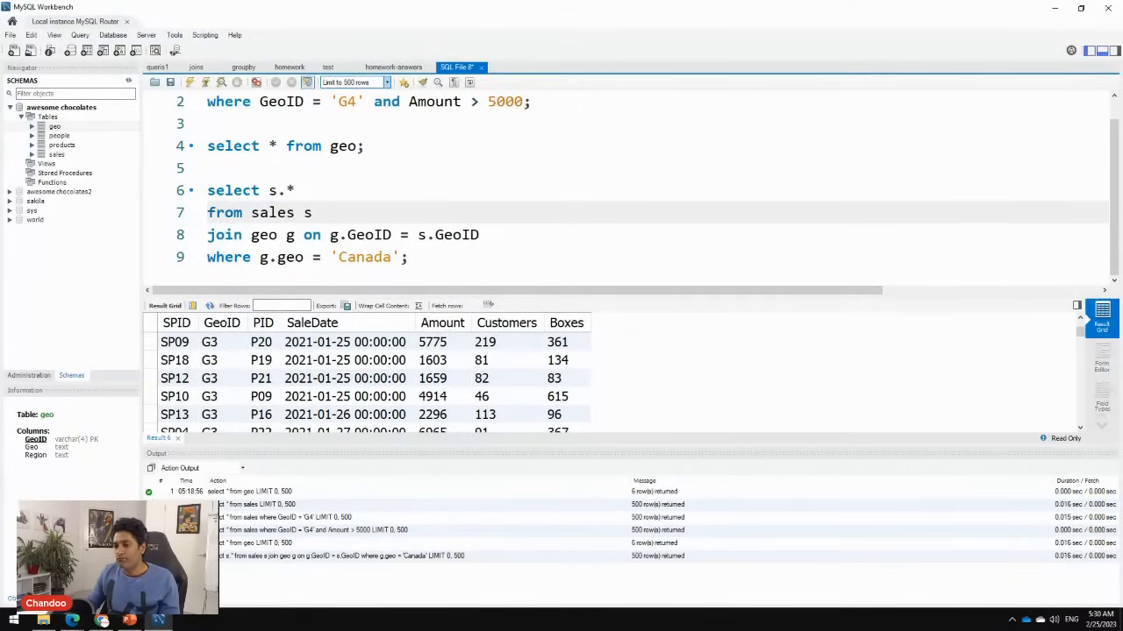
pyautogui.hotkey('alt', 'Tab')
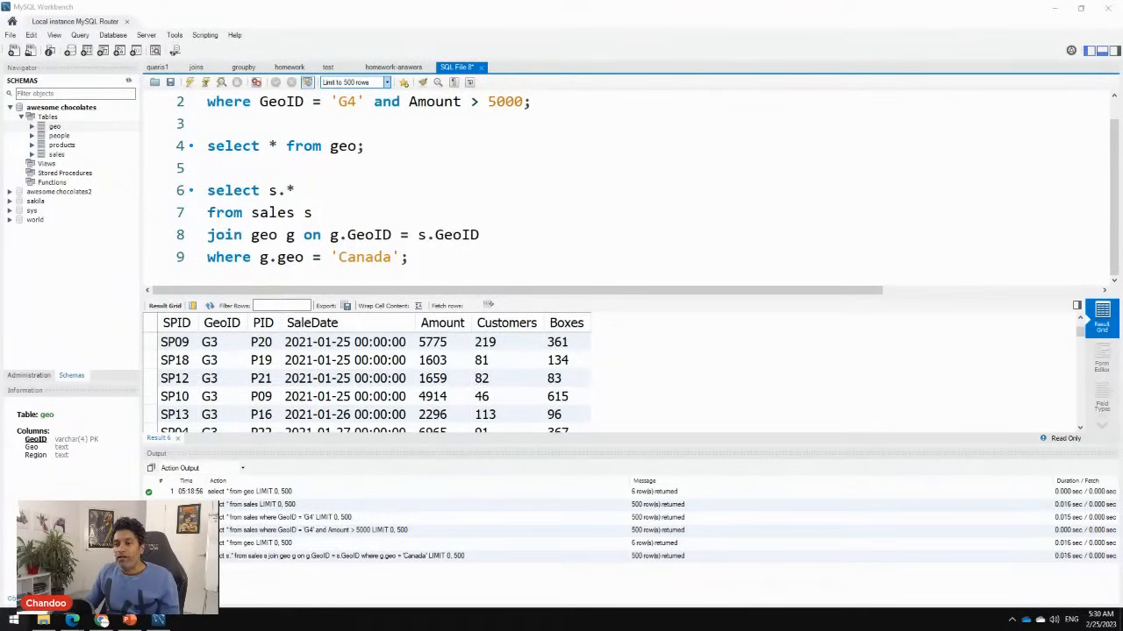
pyautogui.click(14, 620)
pyautogui.write('power')
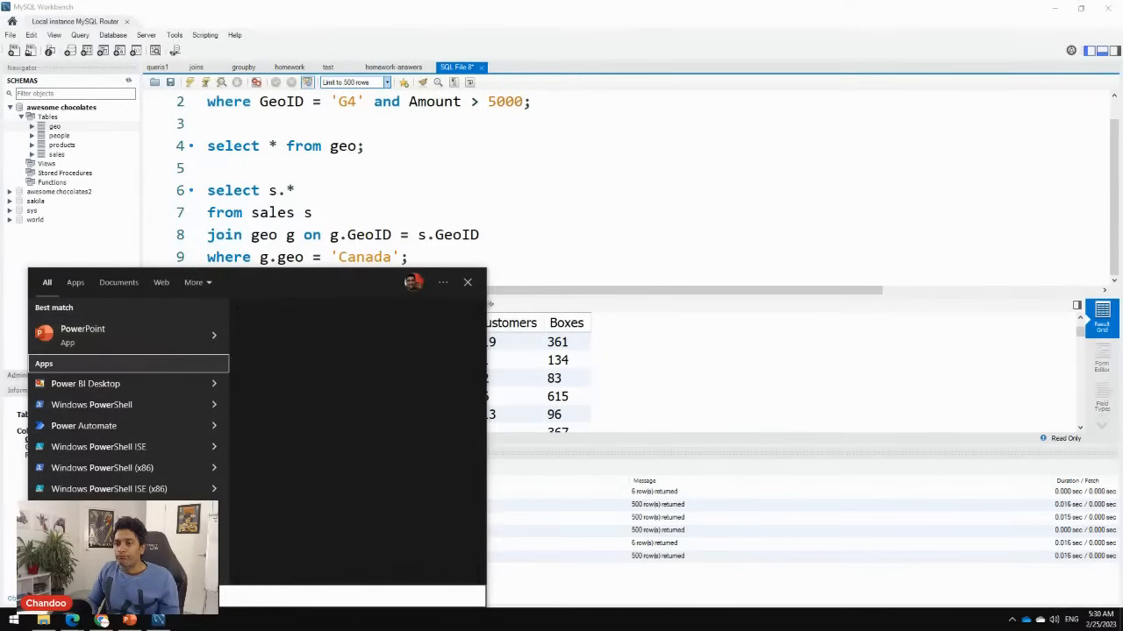
pyautogui.press('Return')
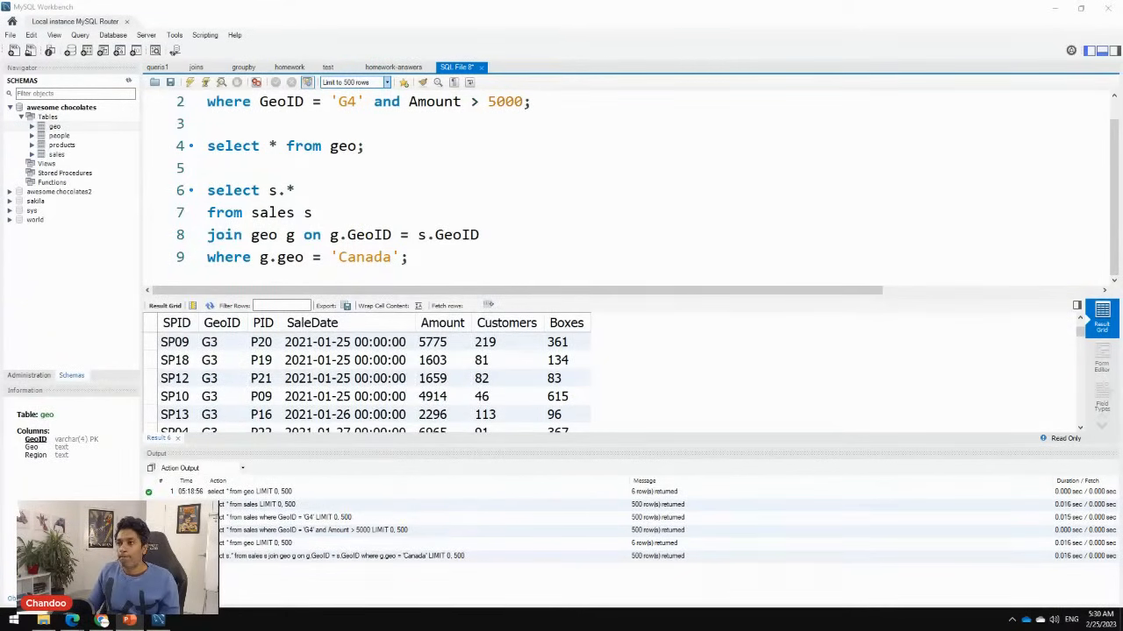
pyautogui.hotkey('alt', 'Tab')
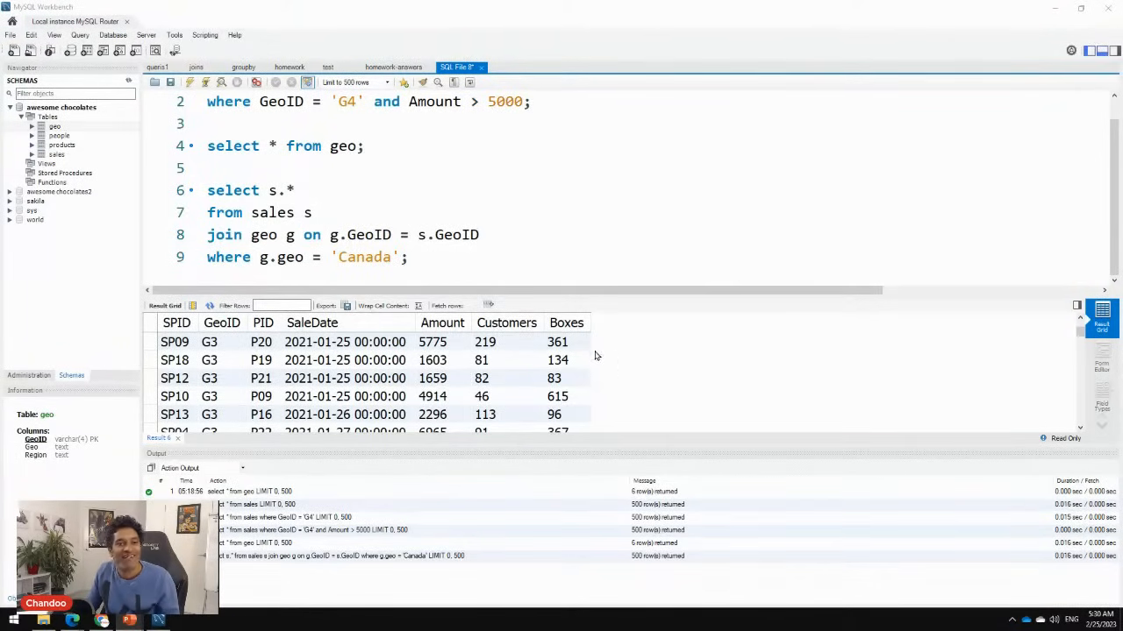
pyautogui.hotkey('alt', 'Tab')
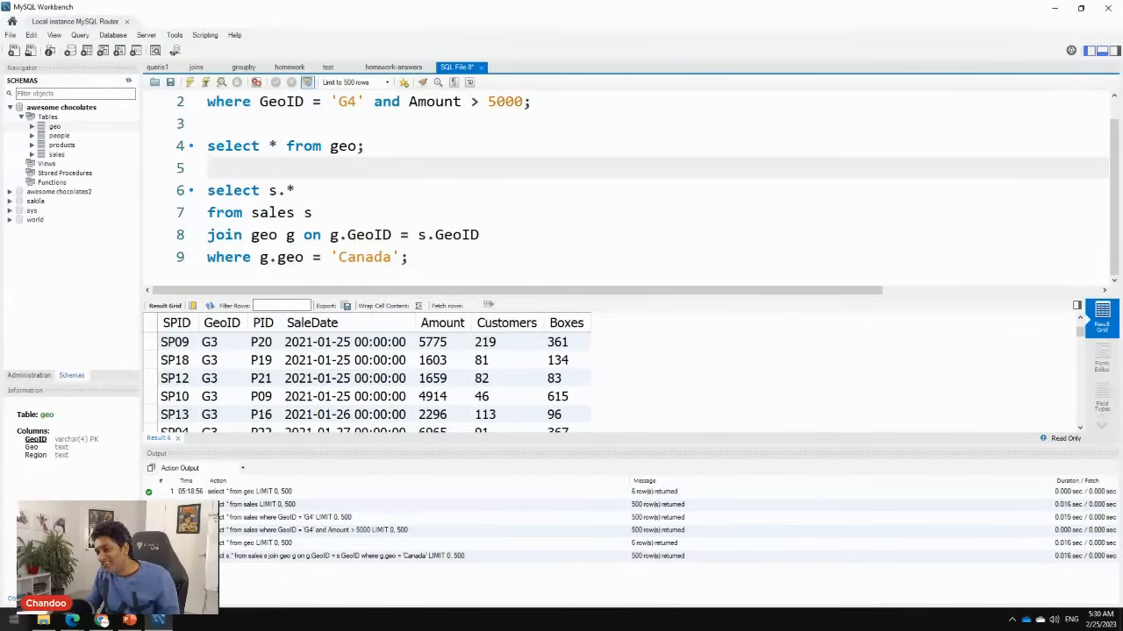
# Search Windows for "power" and launch Power BI Desktop
pyautogui.click(13, 620)
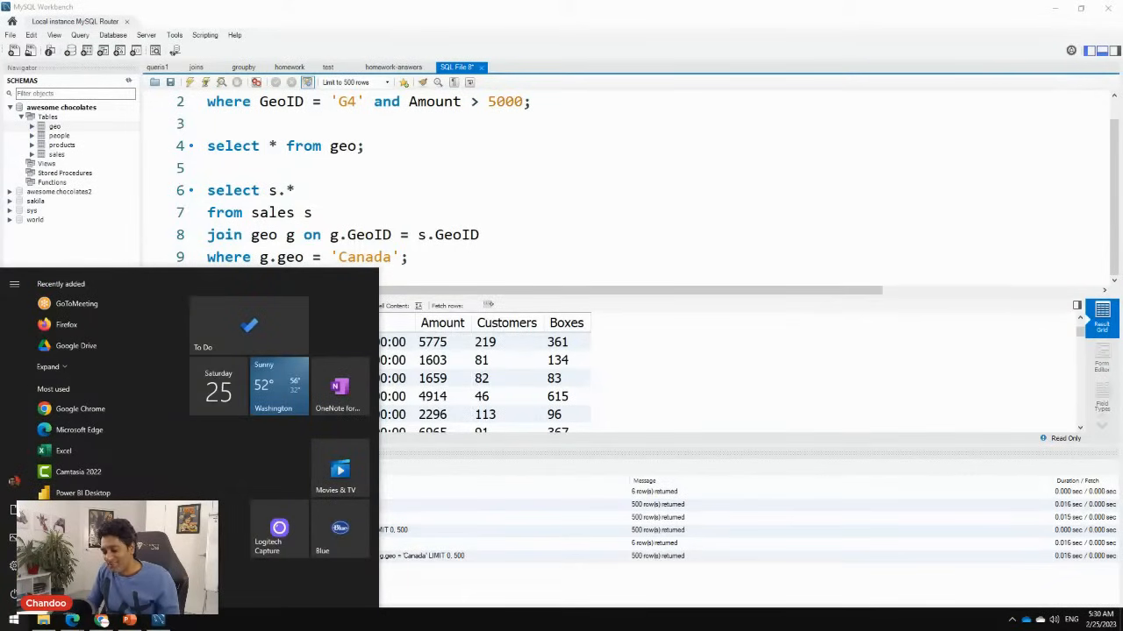
pyautogui.write('power')
pyautogui.press('Down')
pyautogui.press('Down')
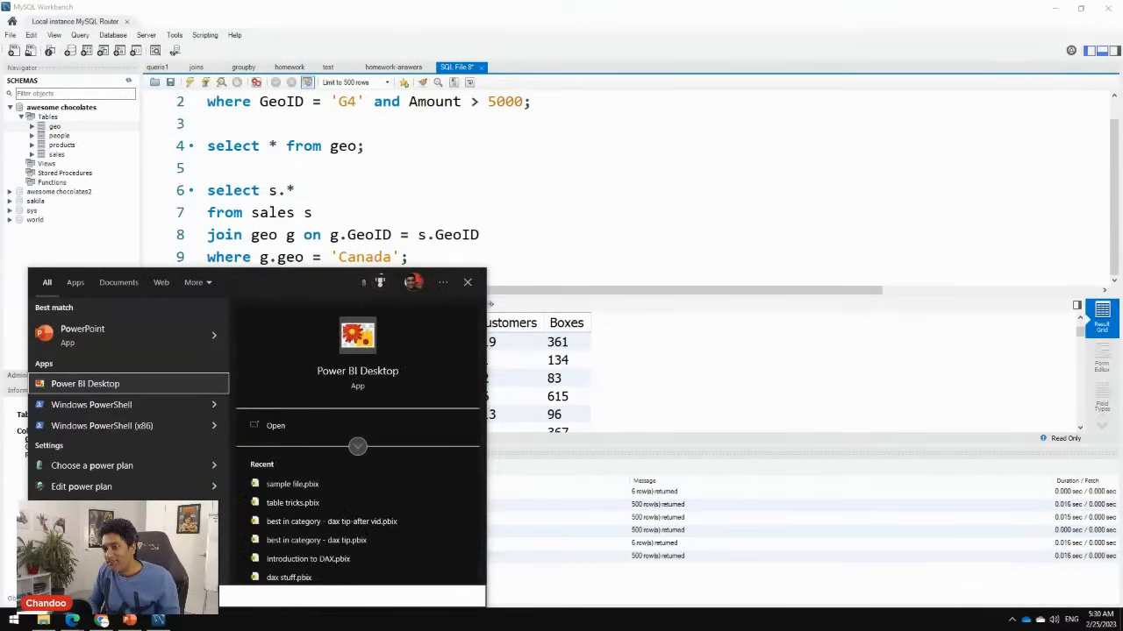
pyautogui.press('Return')
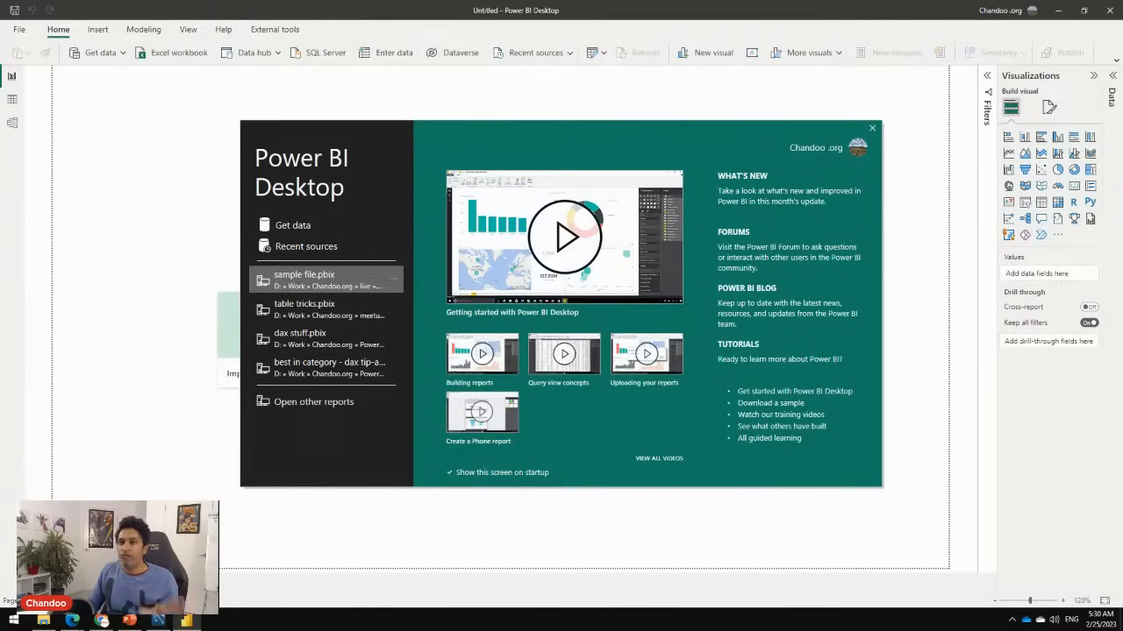
# Dismiss the Power BI start screen and expand the ribbon to its full layout
pyautogui.click(315, 280)
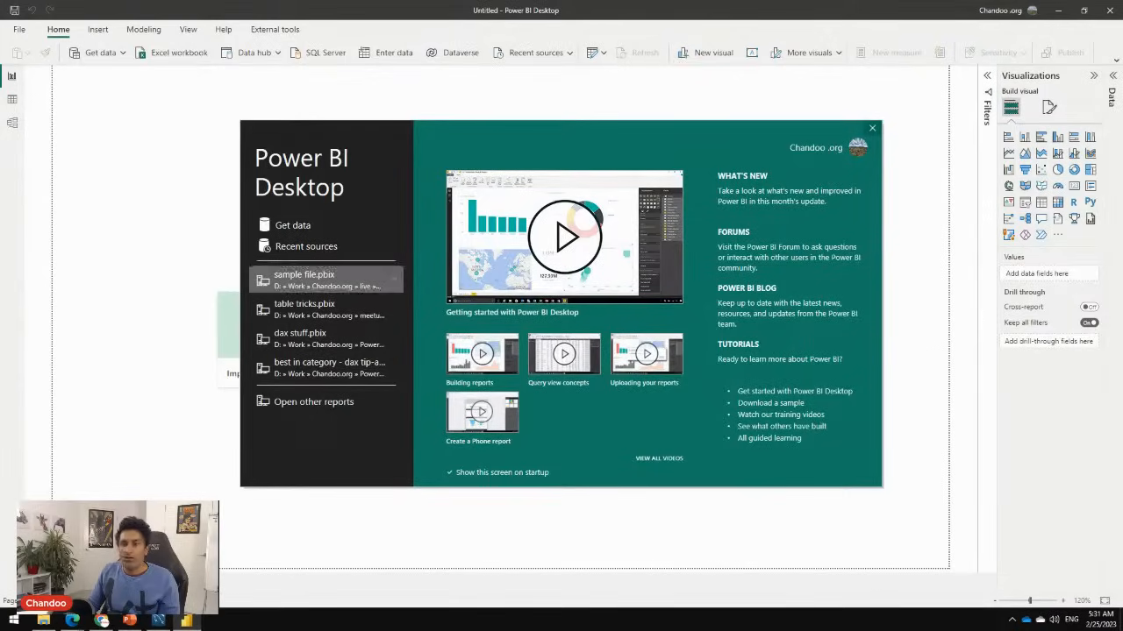
pyautogui.click(872, 128)
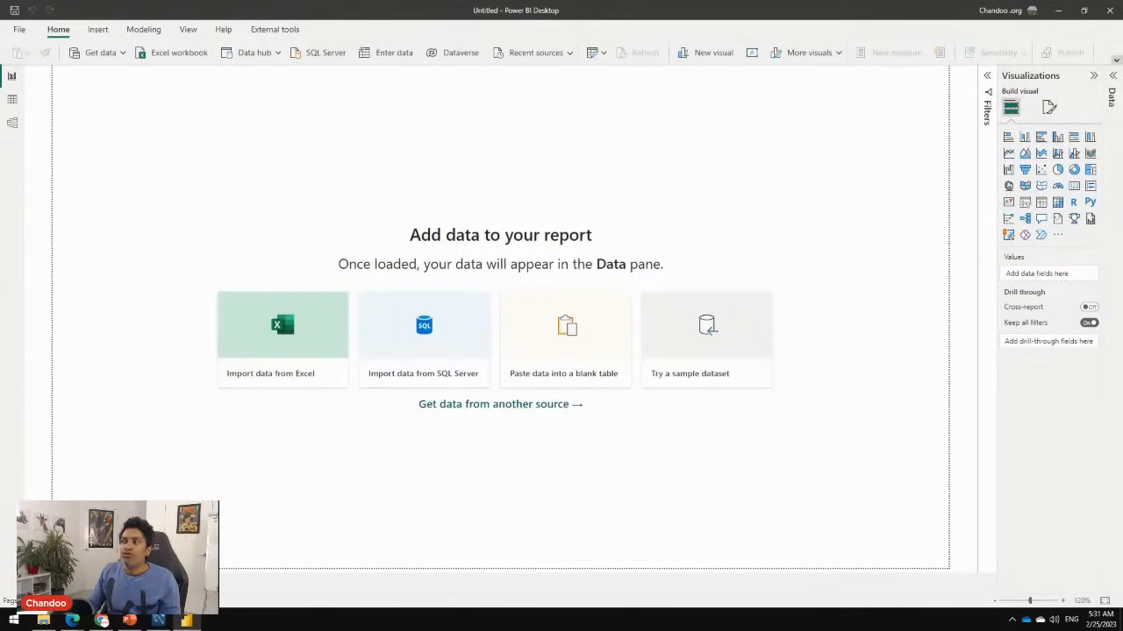
pyautogui.click(1116, 60)
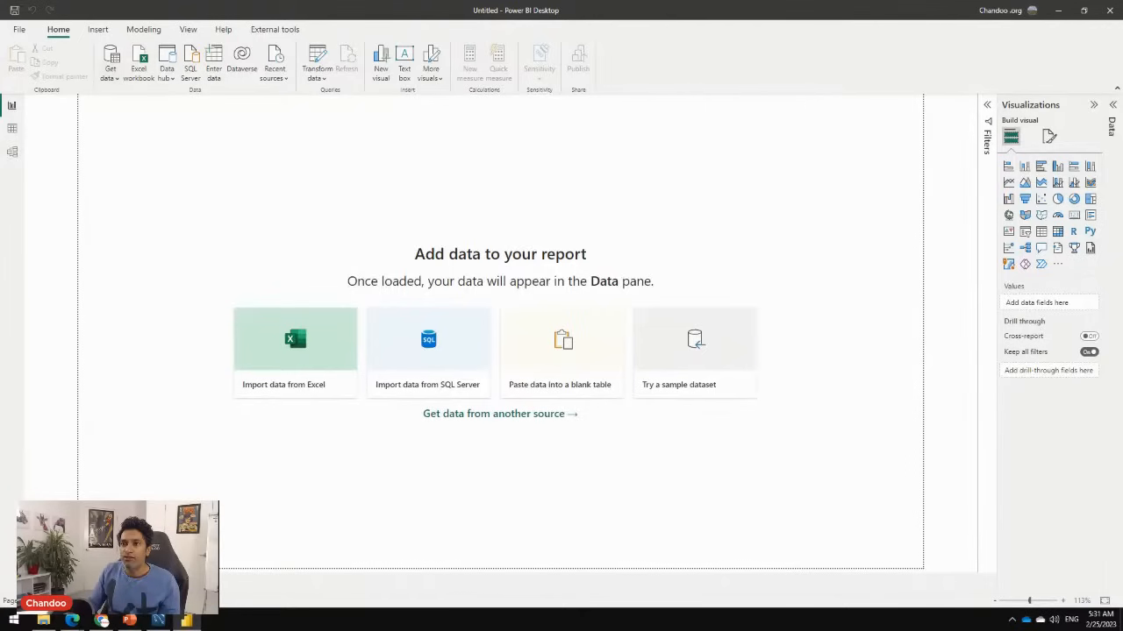
pyautogui.click(111, 76)
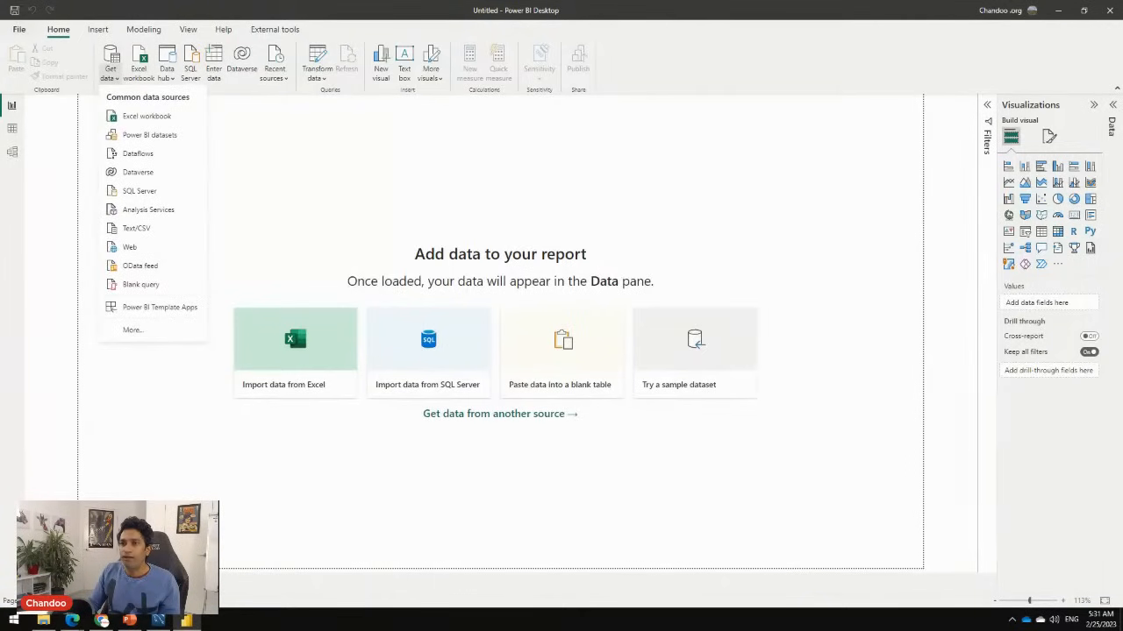
# Open the data source settings and search the global permissions for "local"
pyautogui.click(18, 29)
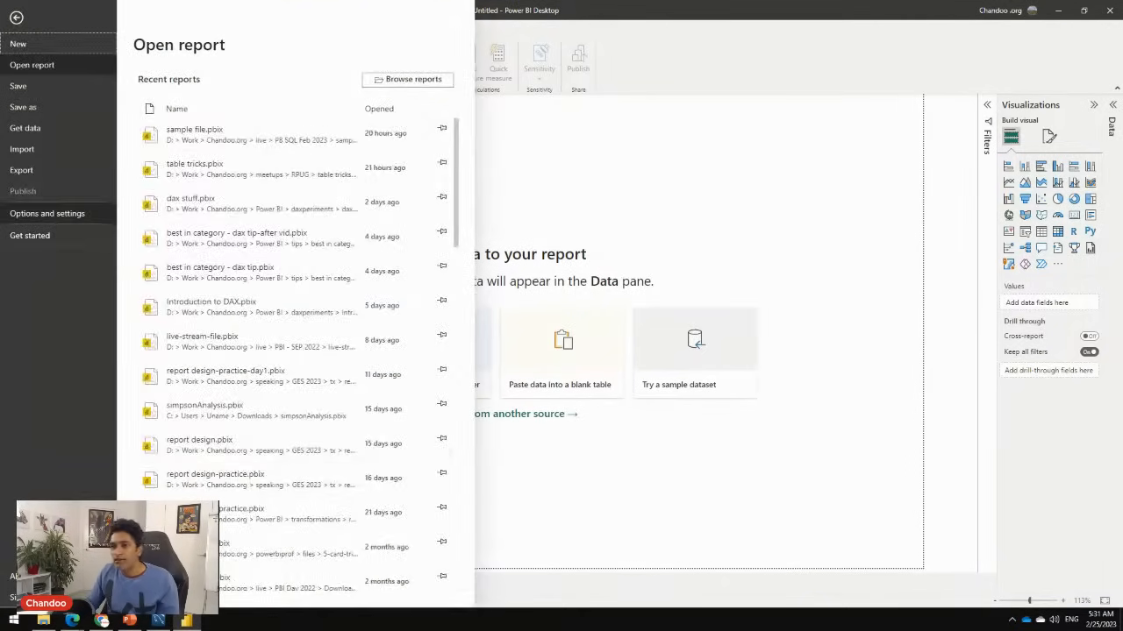
pyautogui.click(47, 213)
pyautogui.click(207, 112)
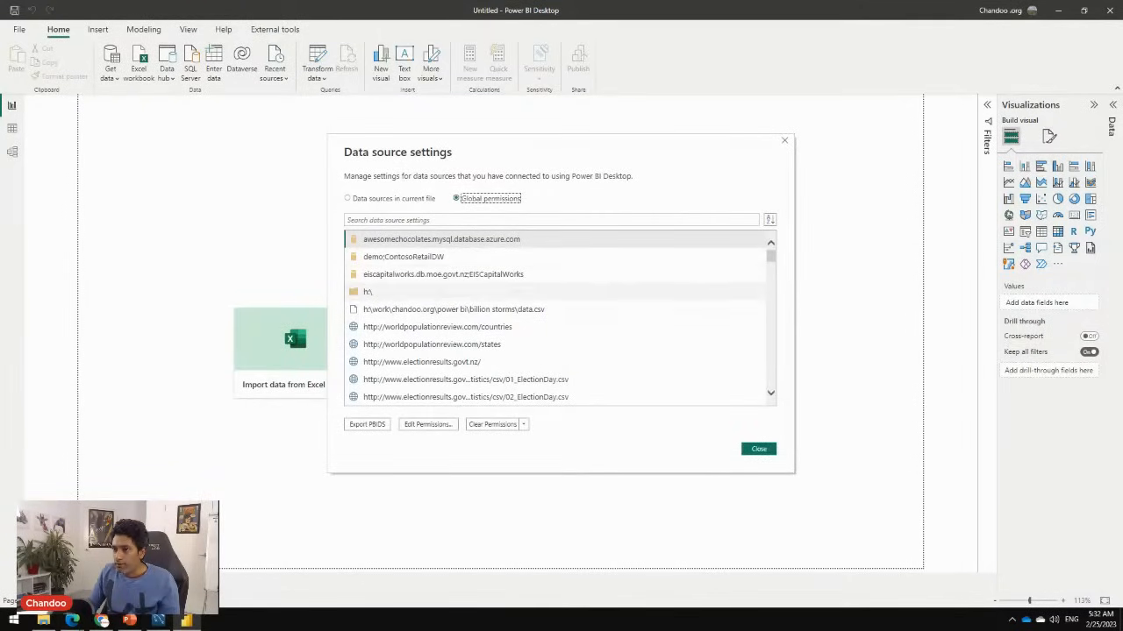
pyautogui.click(421, 220)
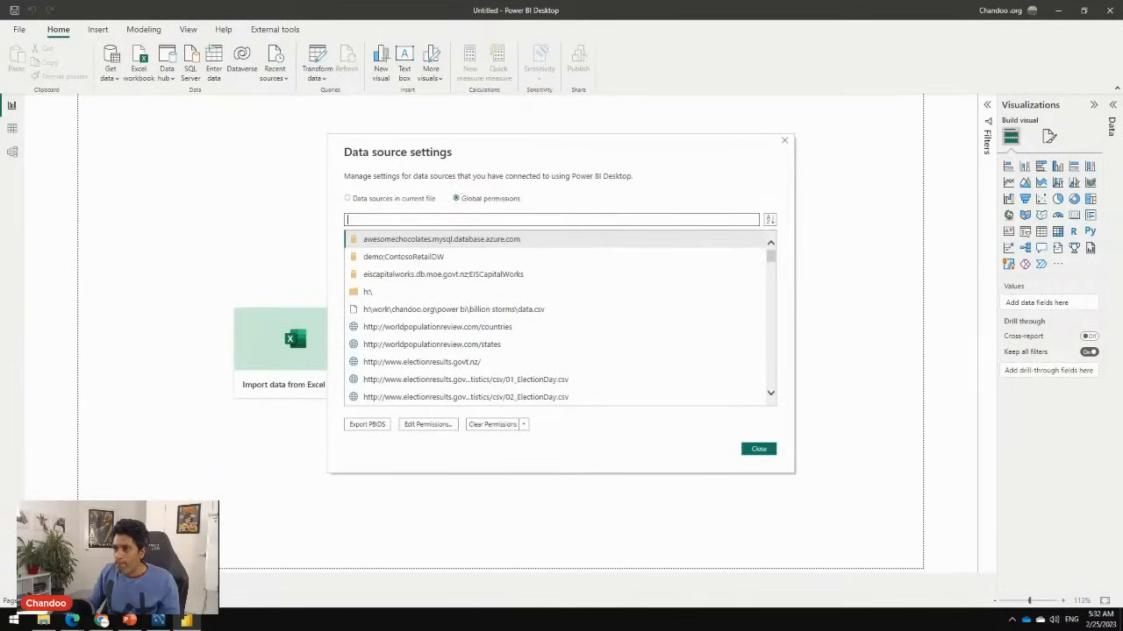
pyautogui.write('local')
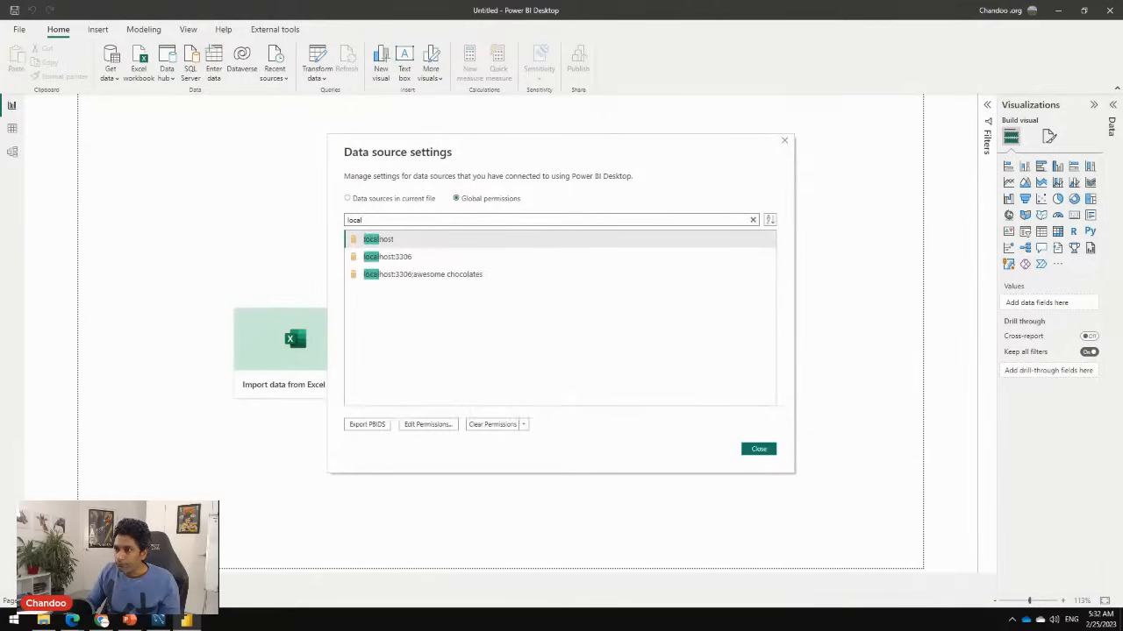
# Clear the saved permissions of localhost, localhost:3306 and localhost:3306;awesome chocolates together, confirm the removal and close the settings
pyautogui.click(439, 239)
pyautogui.keyDown('shift'); pyautogui.click(438, 275); pyautogui.keyUp('shift')
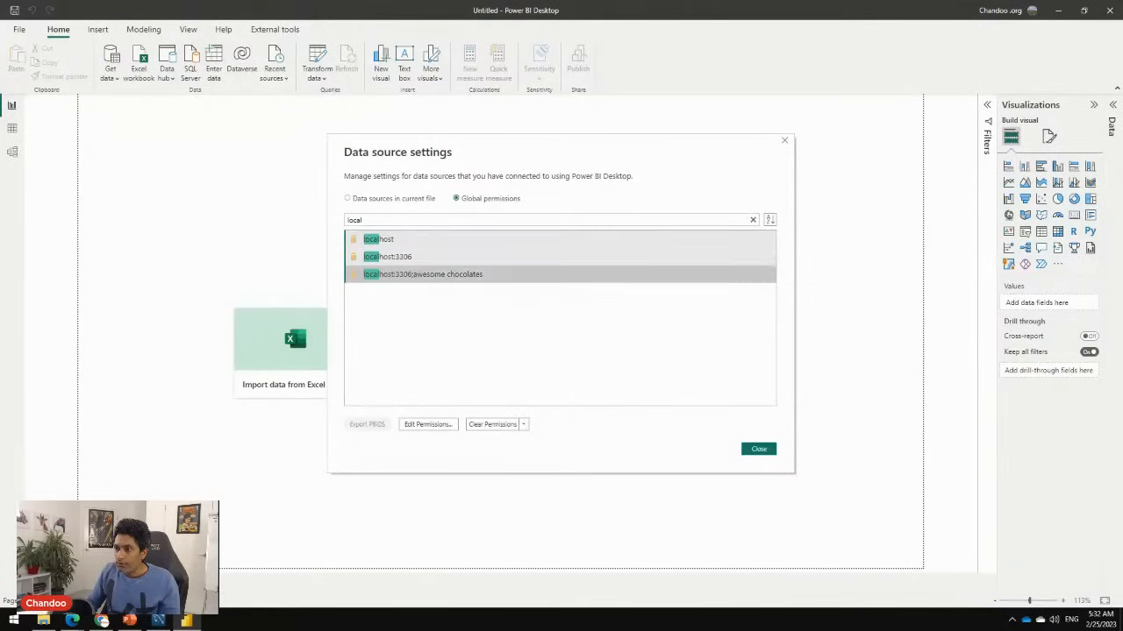
pyautogui.click(493, 425)
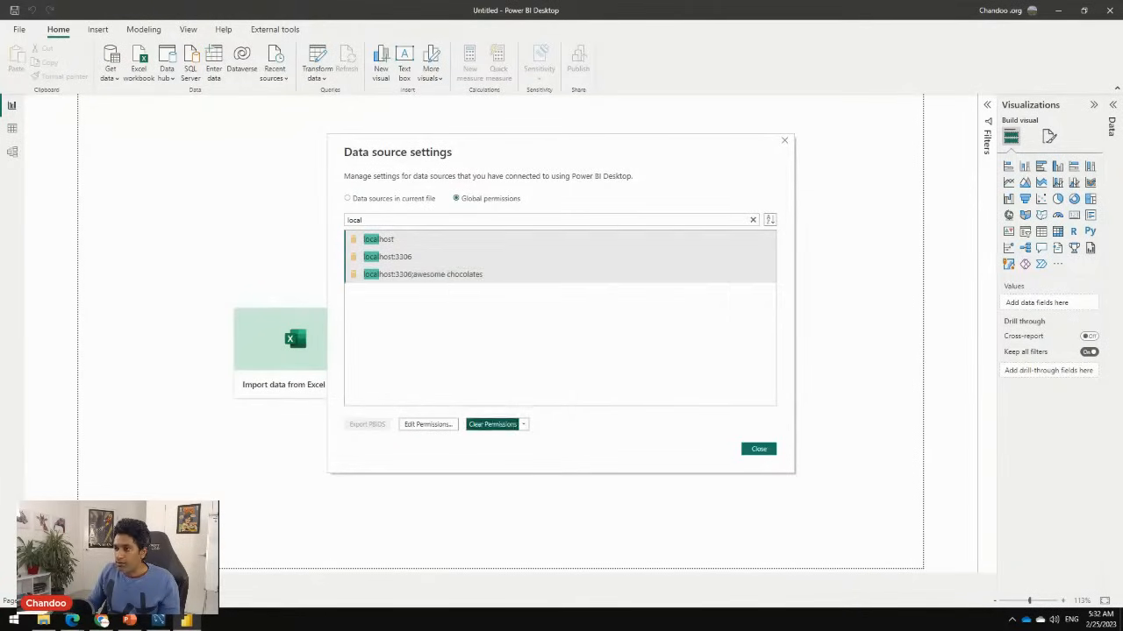
pyautogui.click(617, 332)
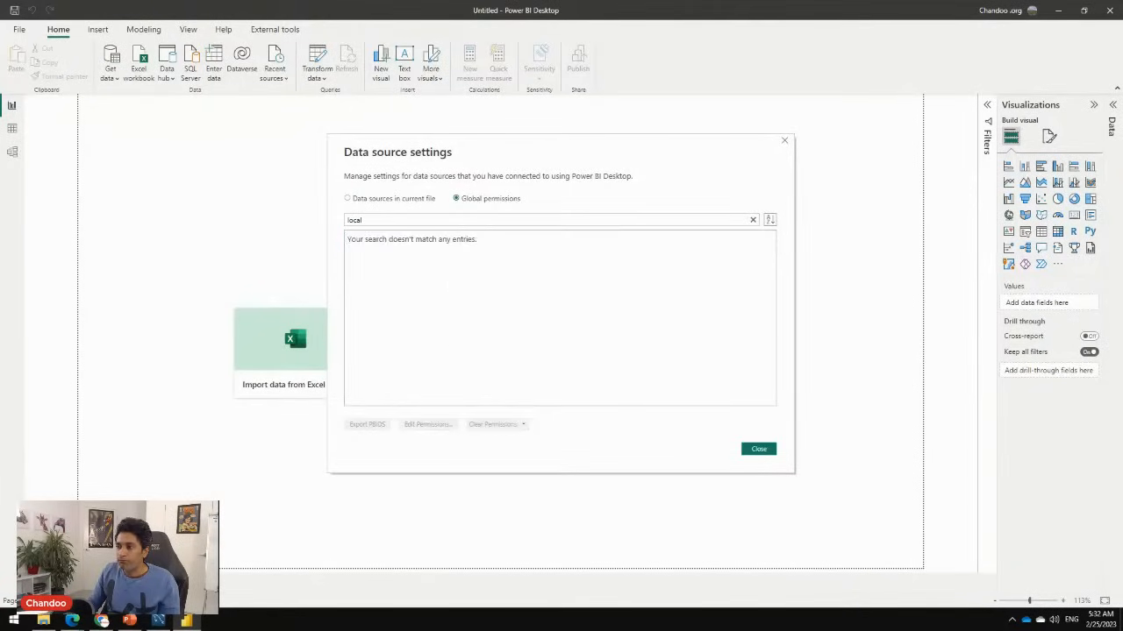
pyautogui.click(758, 449)
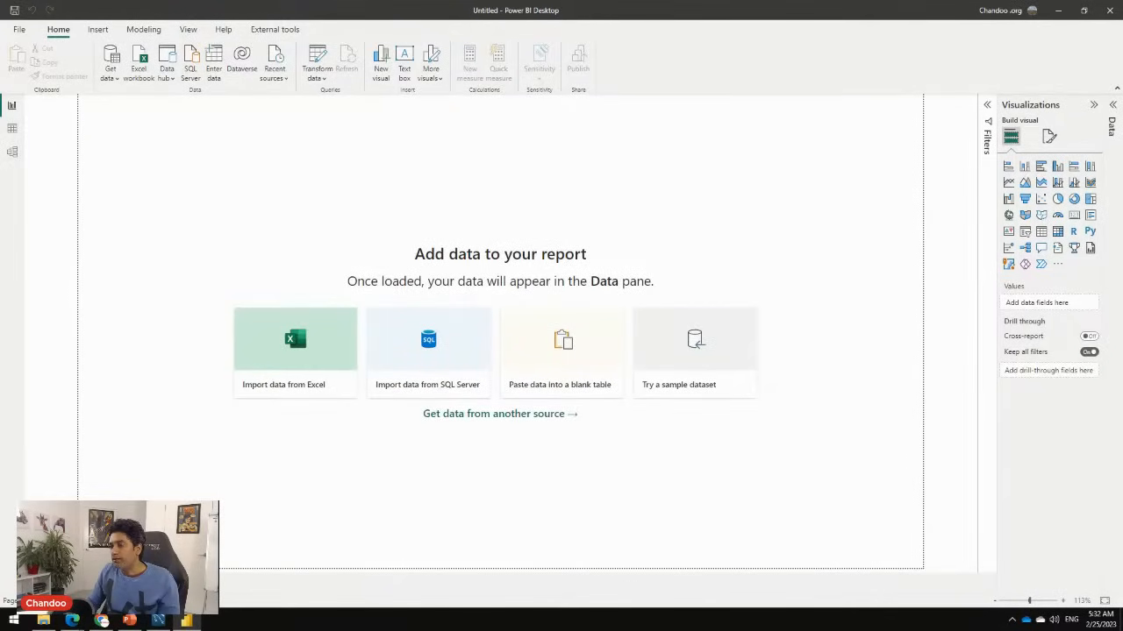
# Open the full list of Get Data connectors, search it for "sql" and select MySQL database
pyautogui.click(111, 63)
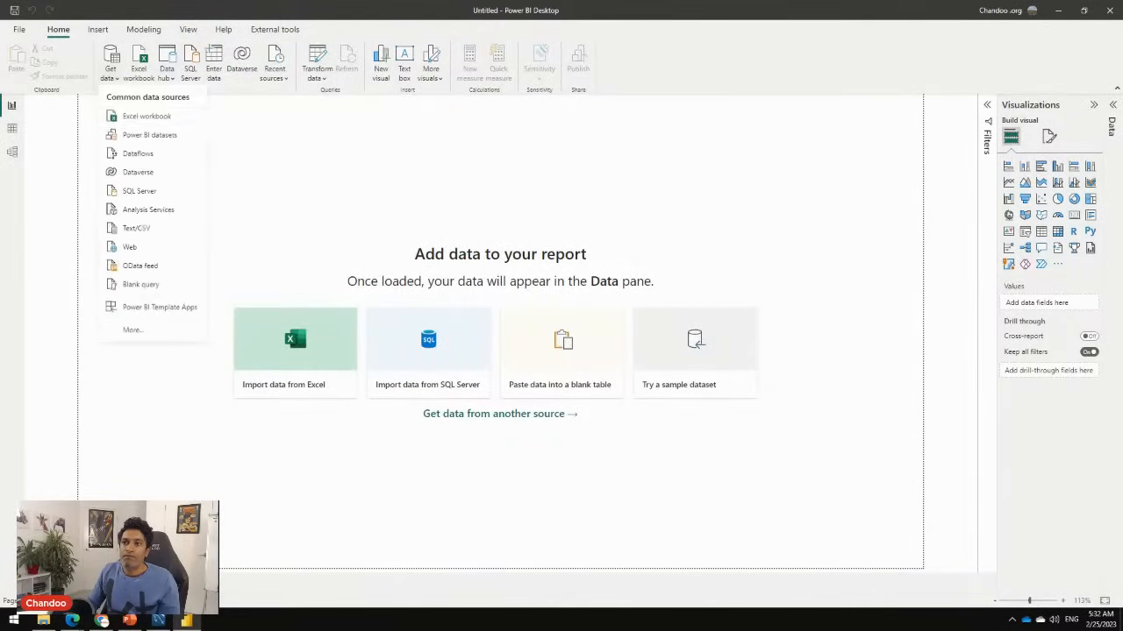
pyautogui.click(131, 330)
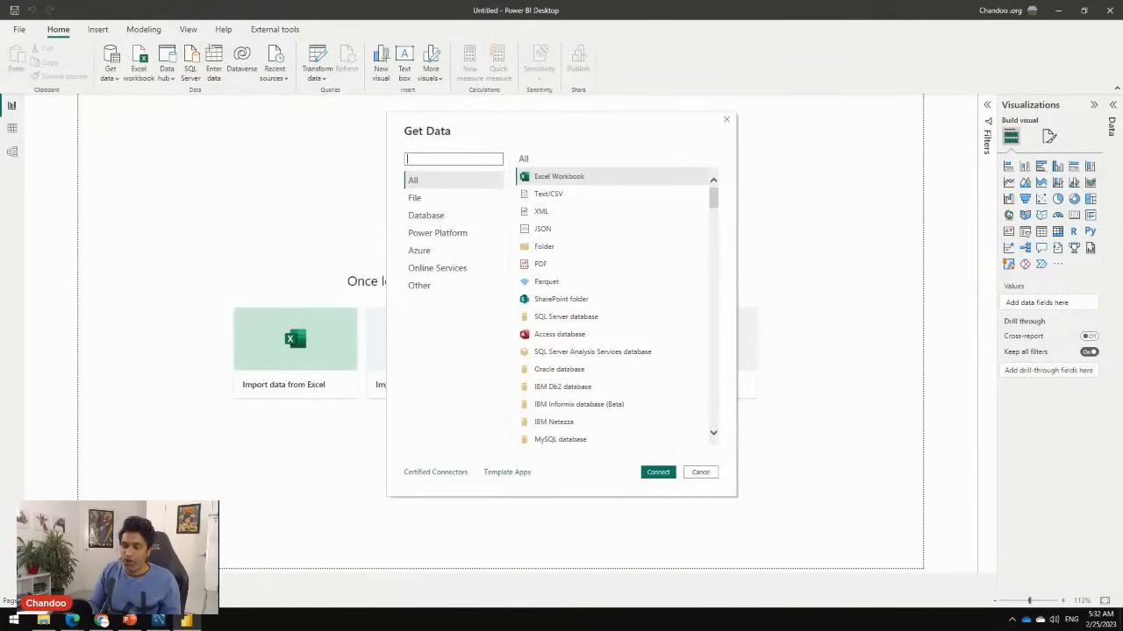
pyautogui.write('sql')
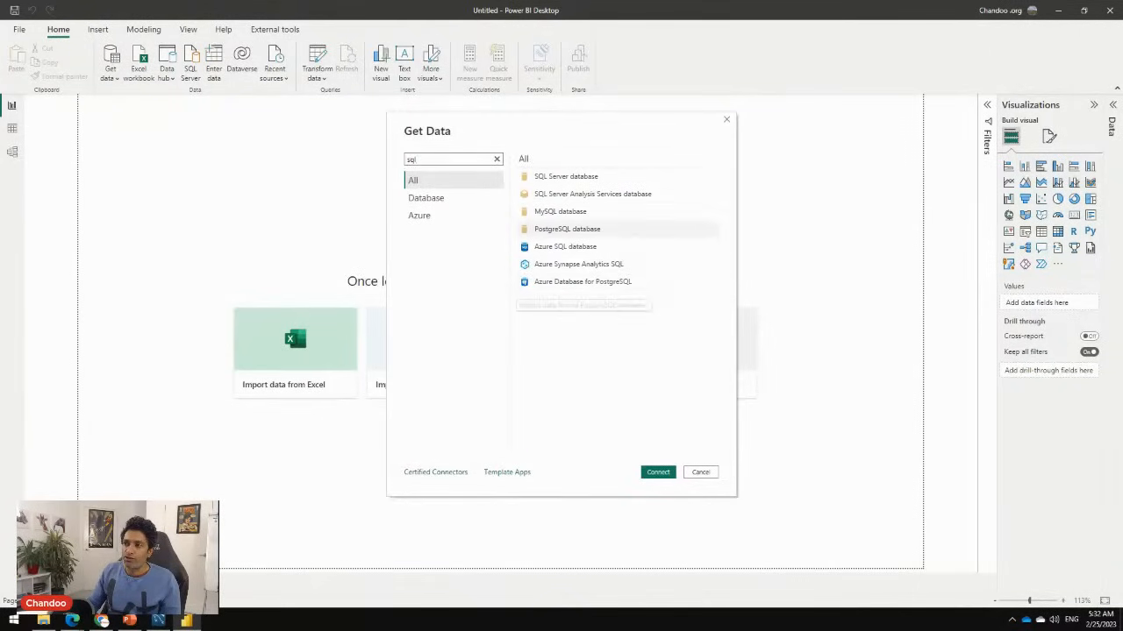
pyautogui.click(561, 212)
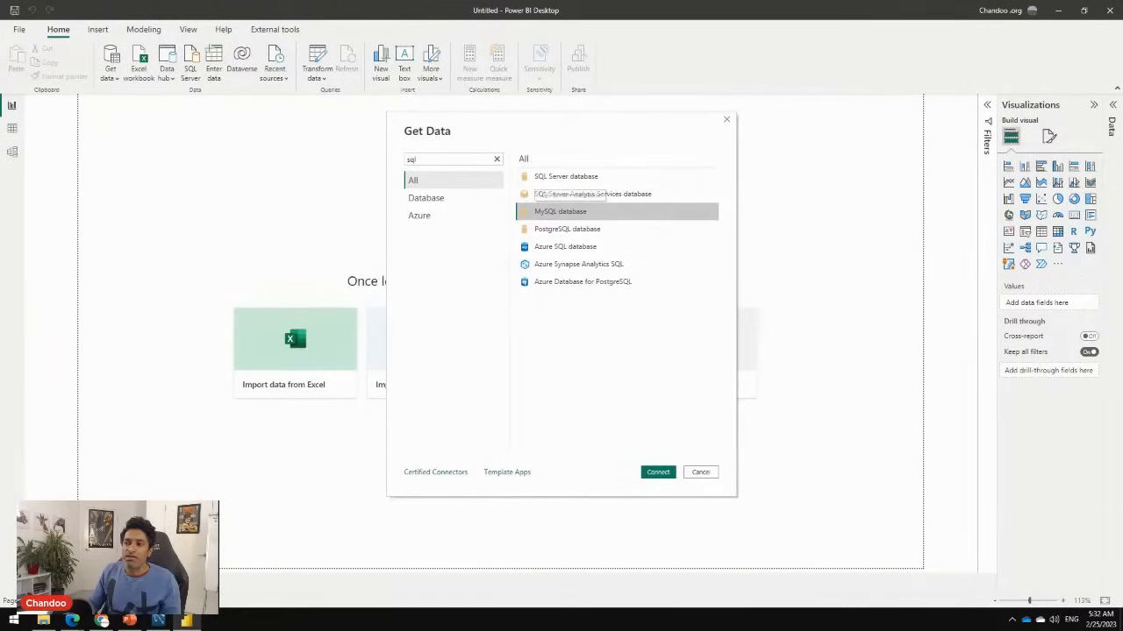
# Search the data connectors for "orac" and clear the search text
pyautogui.doubleClick(412, 159)
pyautogui.write('or')
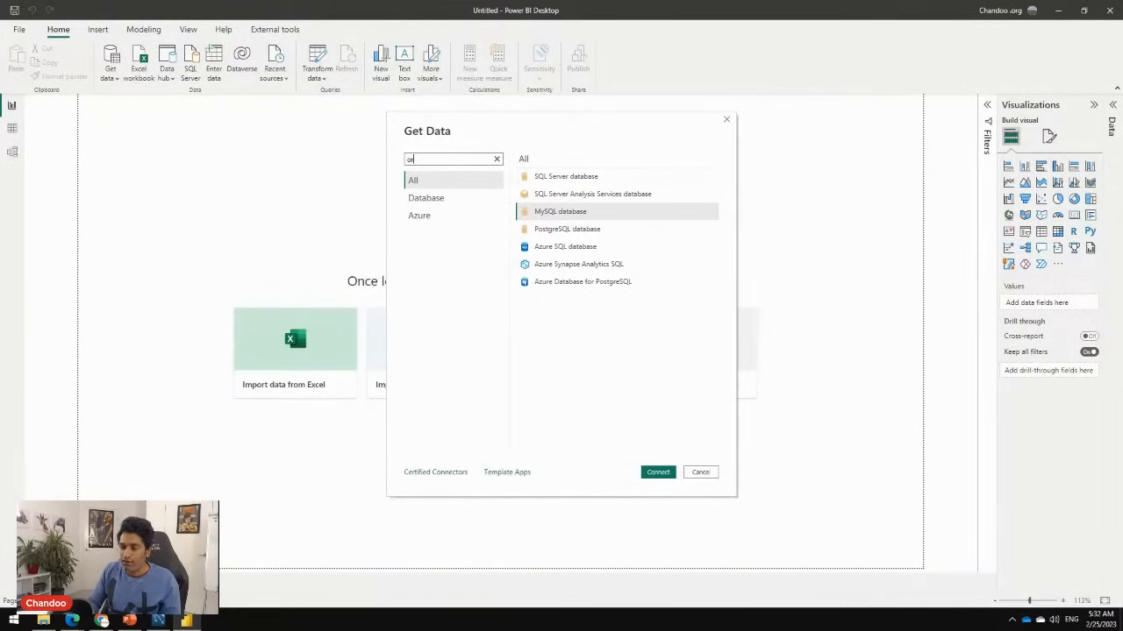
pyautogui.write('ac')
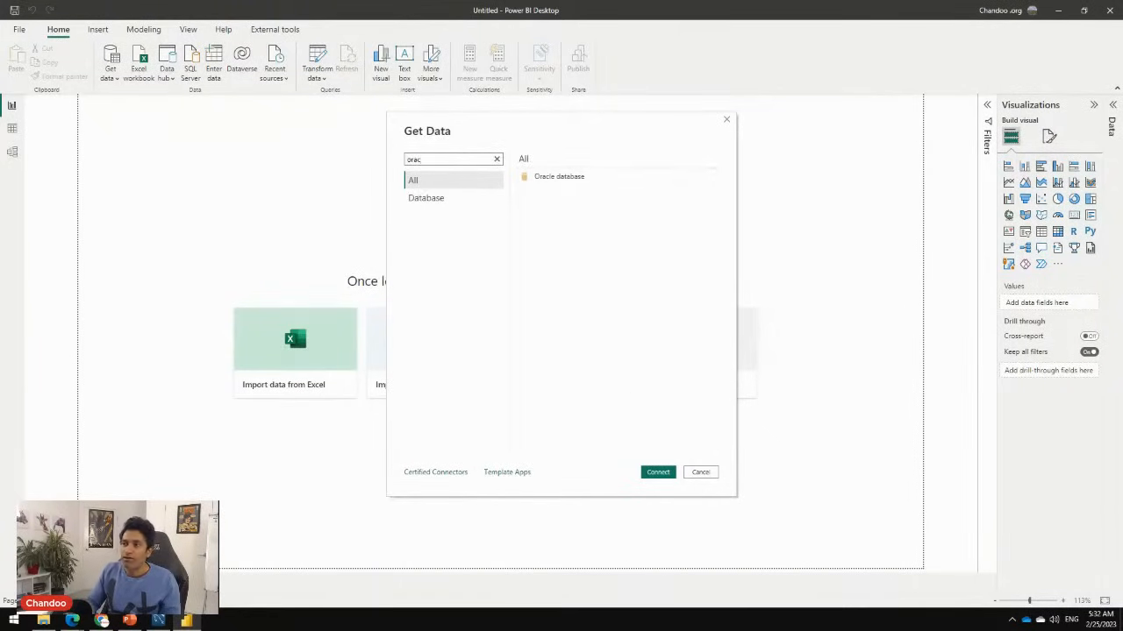
pyautogui.click(496, 160)
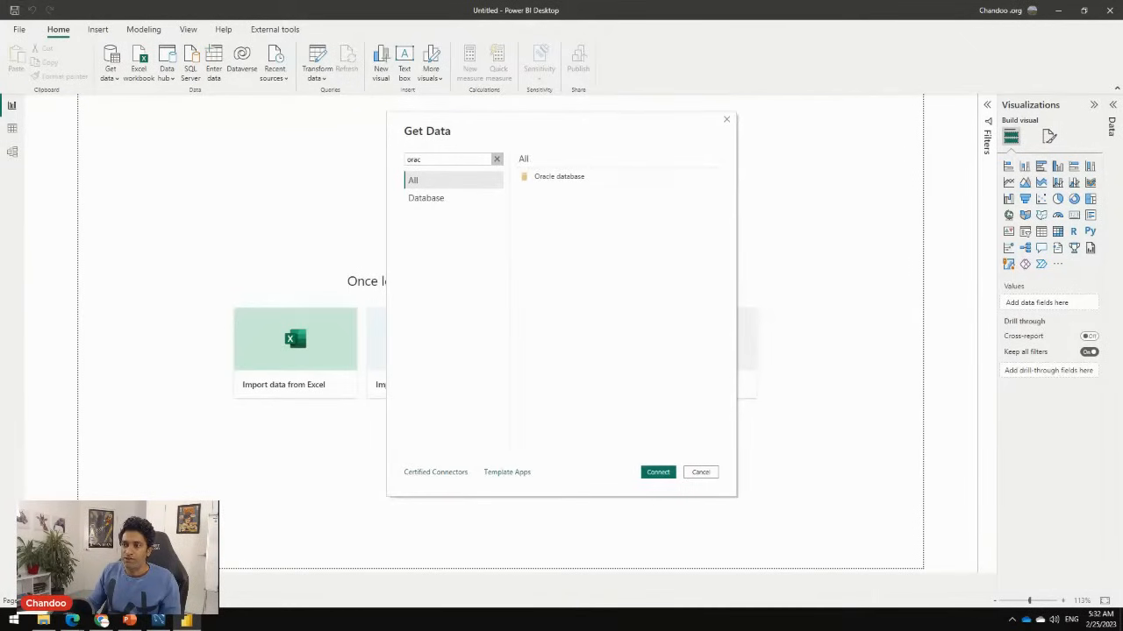
pyautogui.click(497, 159)
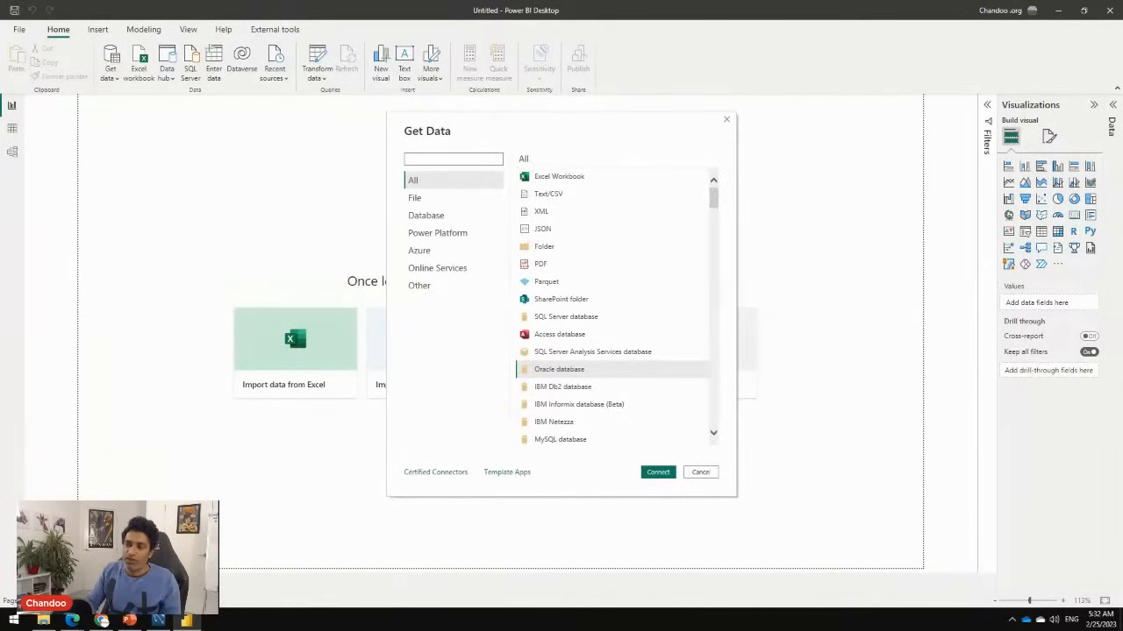
# Search the connectors for "mysql" and start a connection with MySQL database
pyautogui.write('mys')
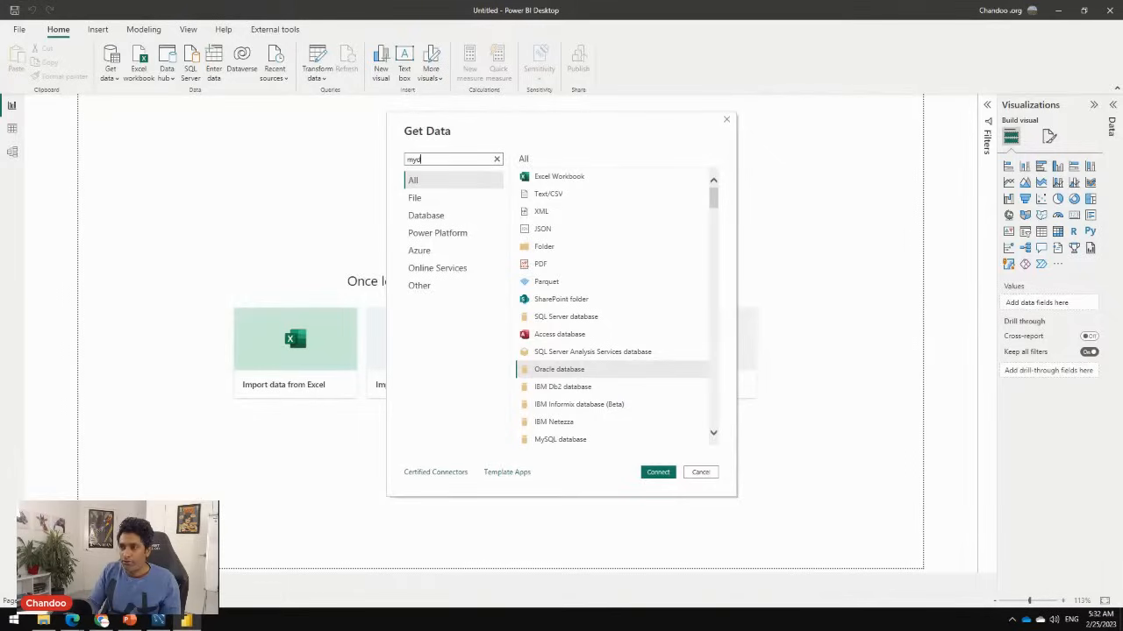
pyautogui.write('ql')
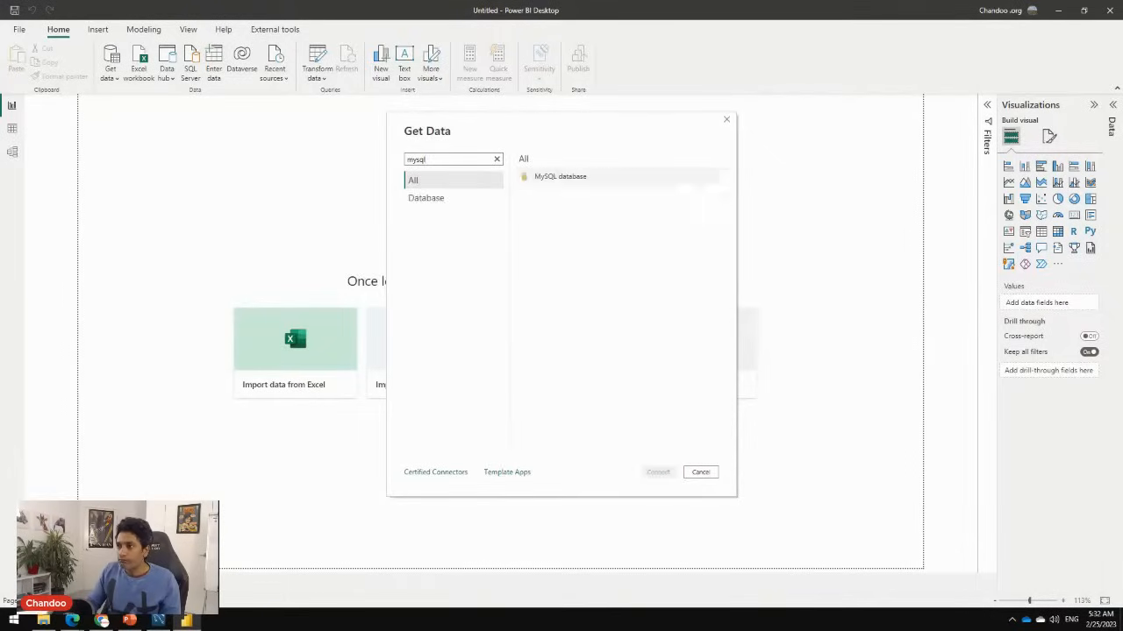
pyautogui.click(570, 176)
pyautogui.click(658, 472)
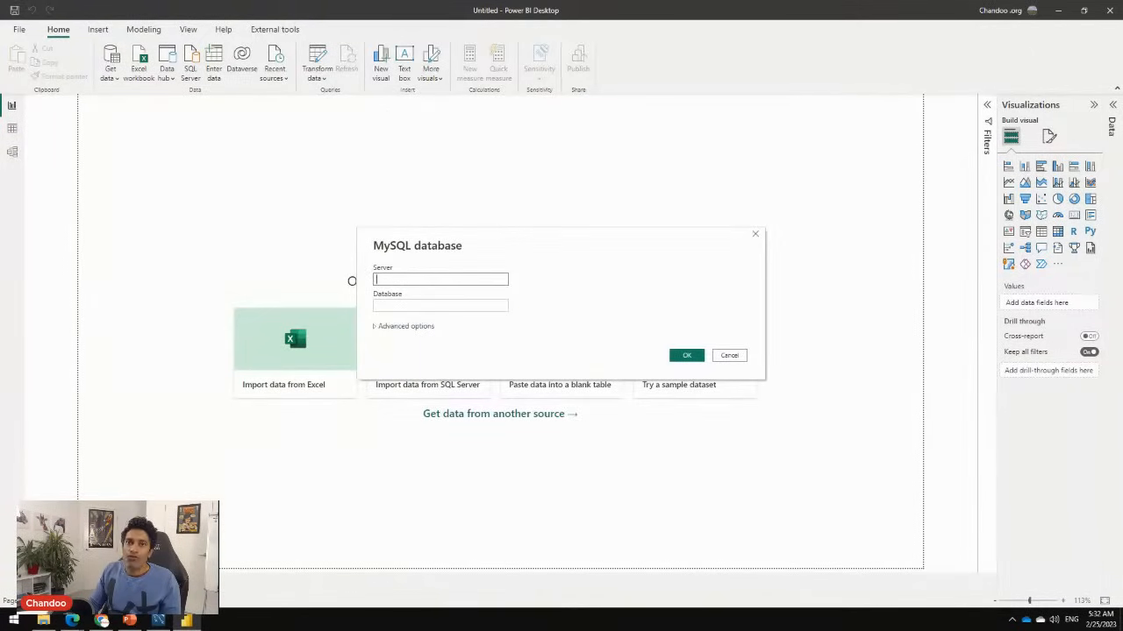
# Set the MySQL connection's server to localhost:3306 and its database to awesome chocolates
pyautogui.click(461, 306)
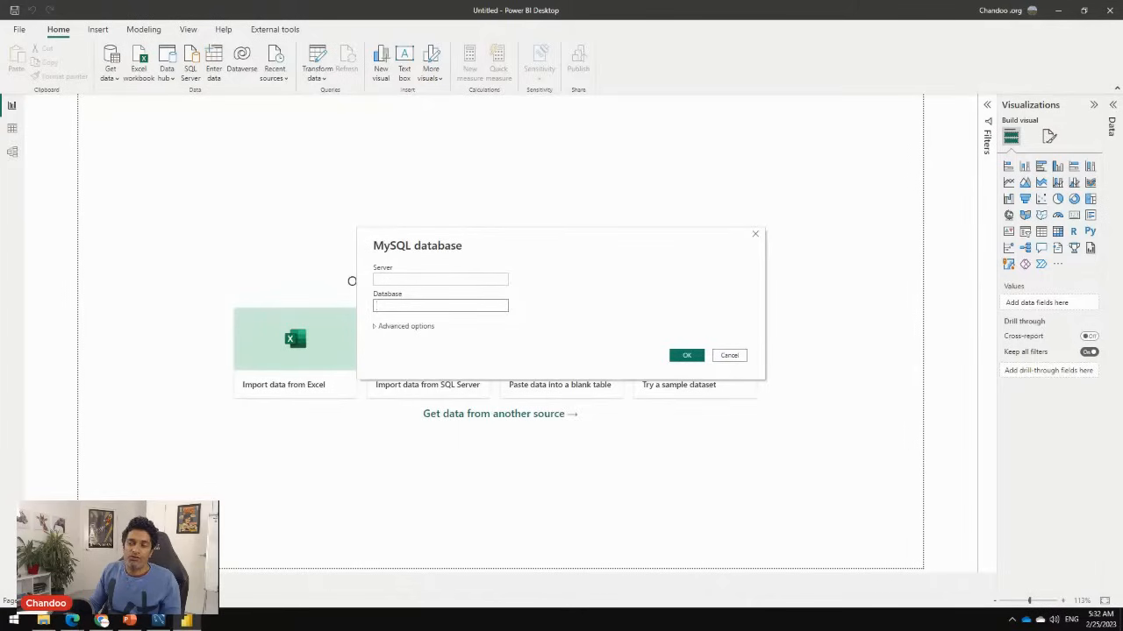
pyautogui.click(447, 280)
pyautogui.write('local')
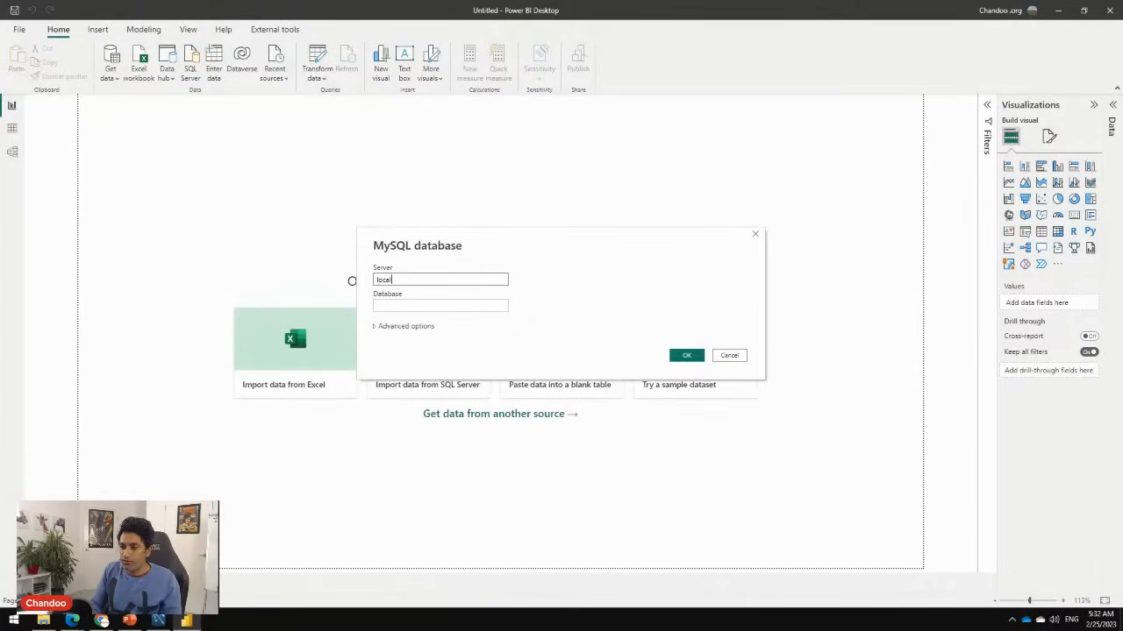
pyautogui.write('host:3306')
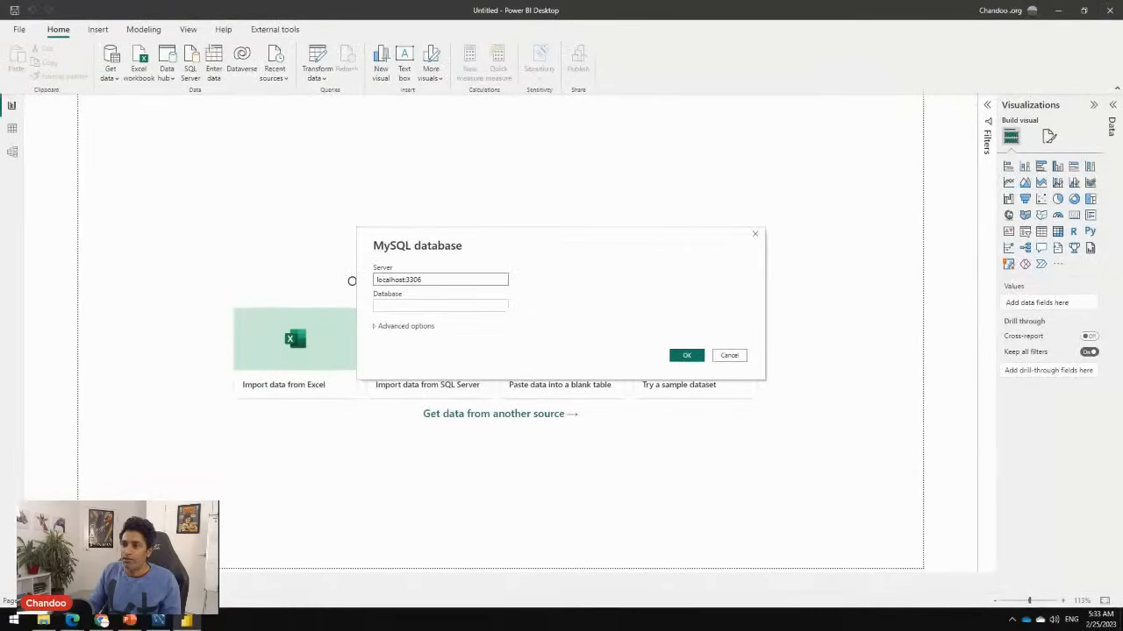
pyautogui.press('Tab')
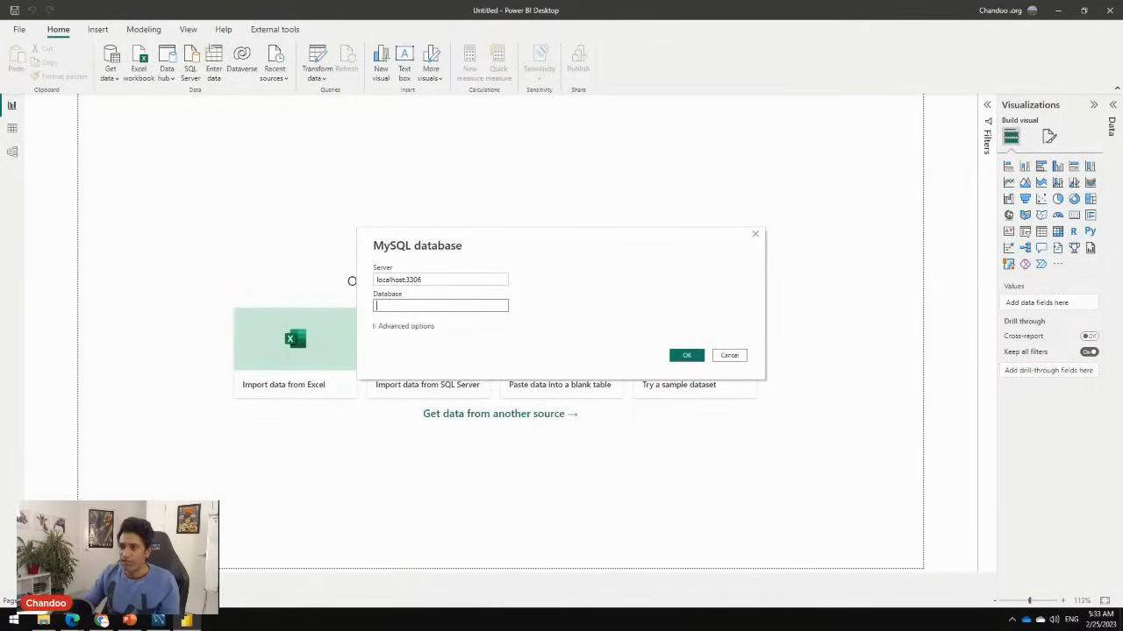
pyautogui.write('wesome')
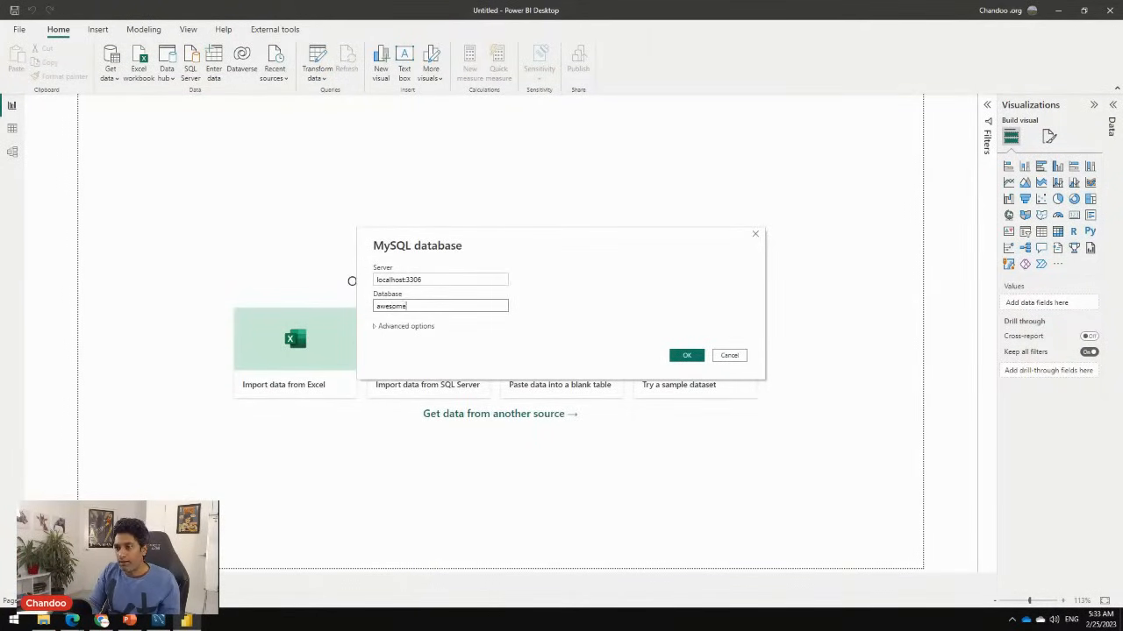
pyautogui.write(' chocolates')
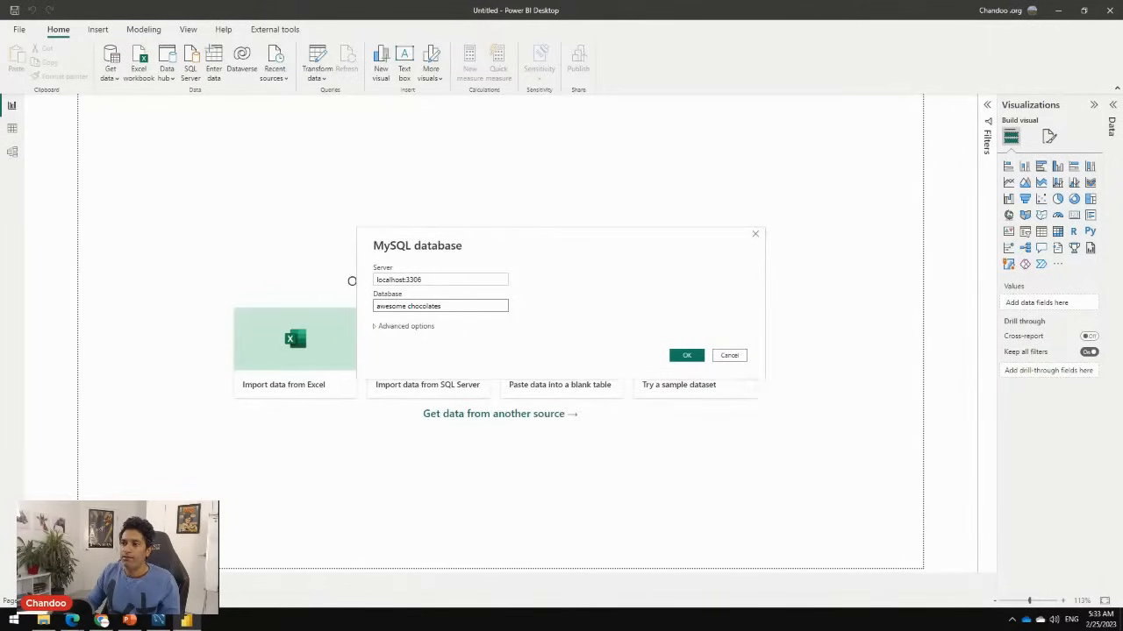
# Review the advanced connection options, leave the SQL statement empty, collapse them and submit the MySQL connection details
pyautogui.moveTo(561, 236); pyautogui.dragTo(578, 186)
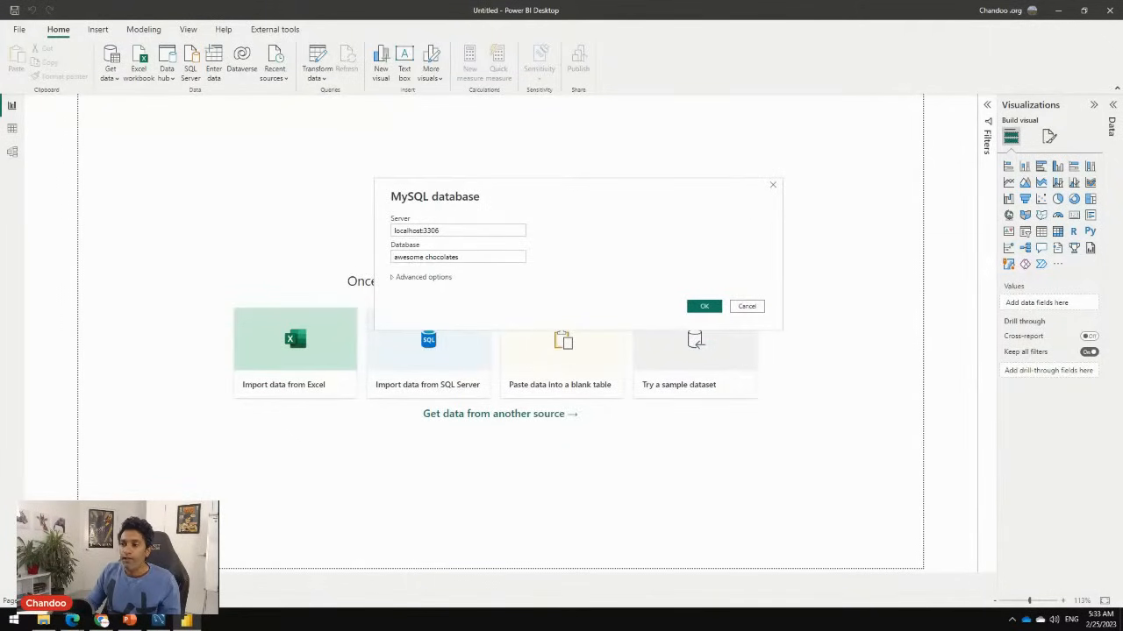
pyautogui.click(423, 277)
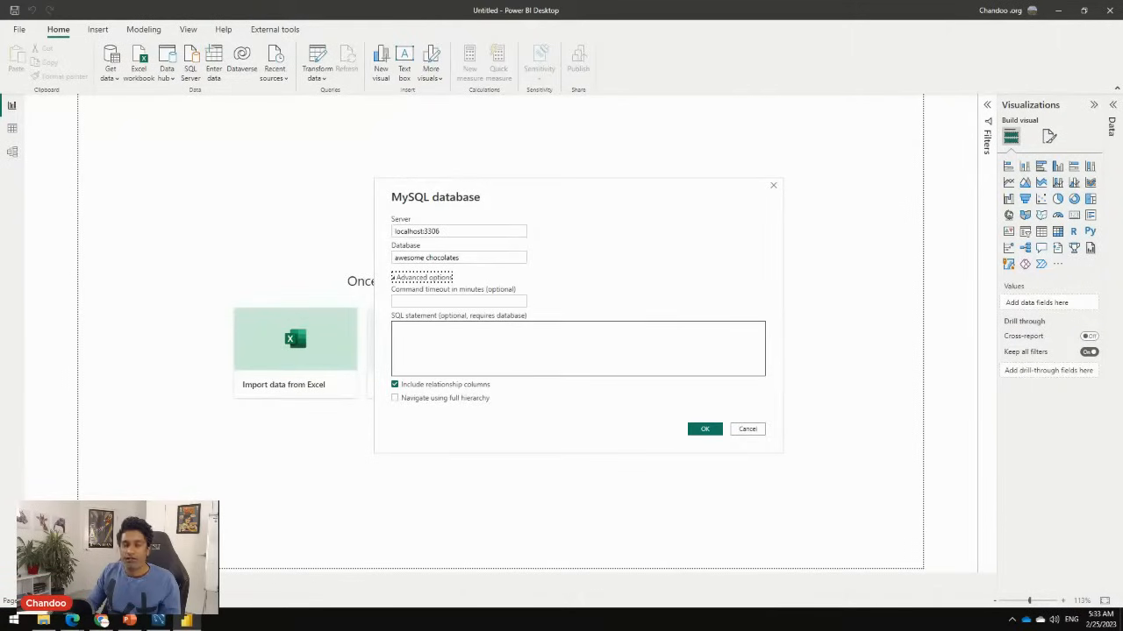
pyautogui.click(456, 341)
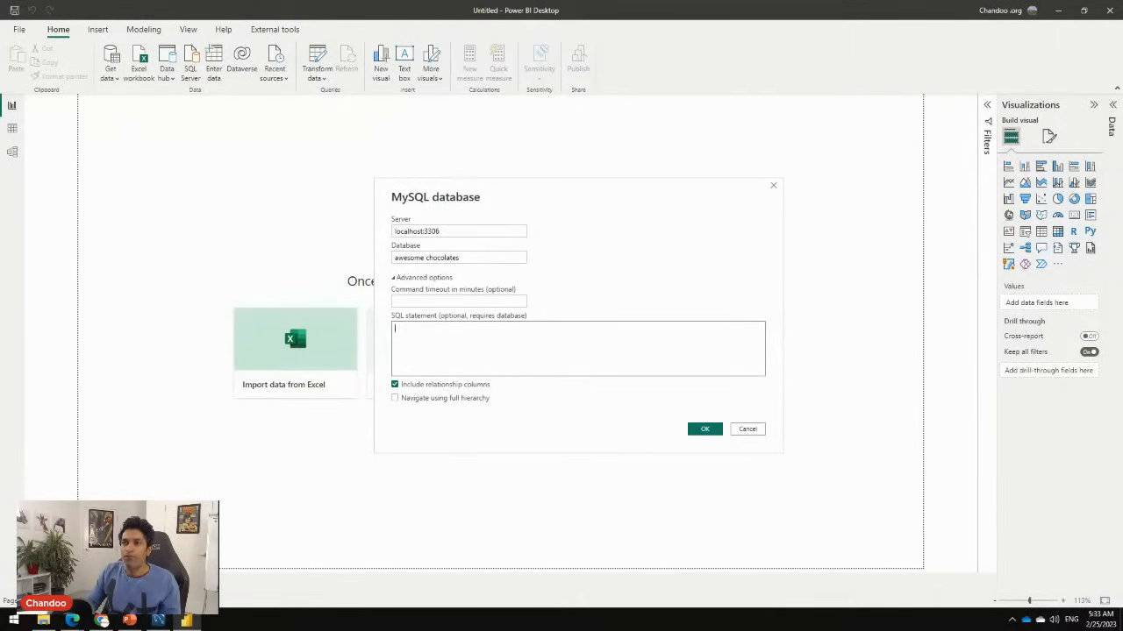
pyautogui.click(423, 277)
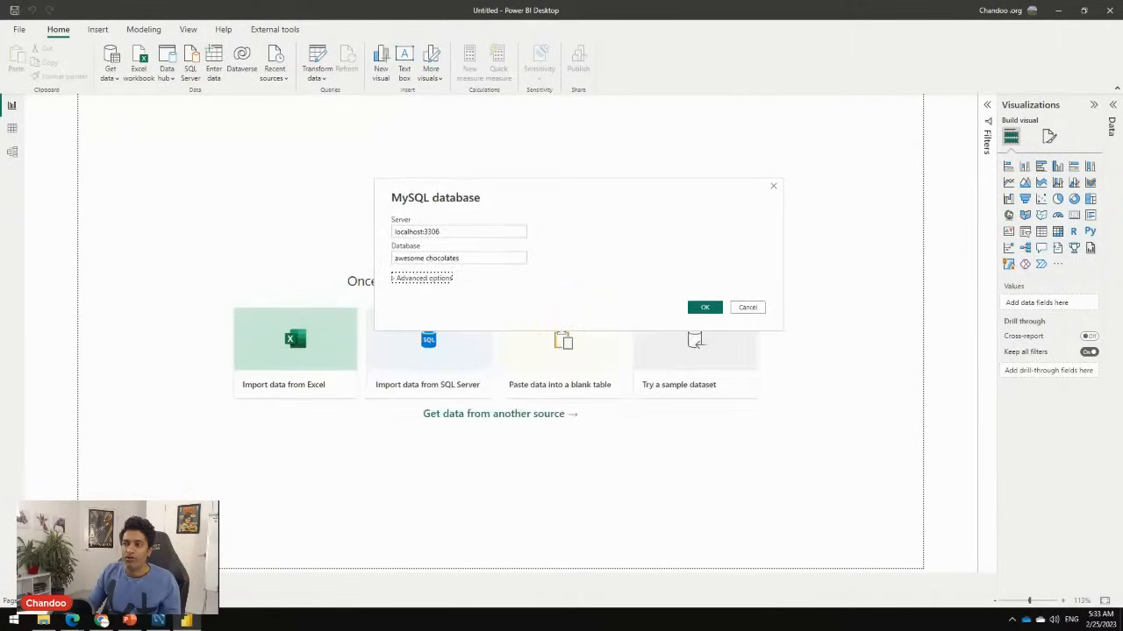
pyautogui.click(705, 308)
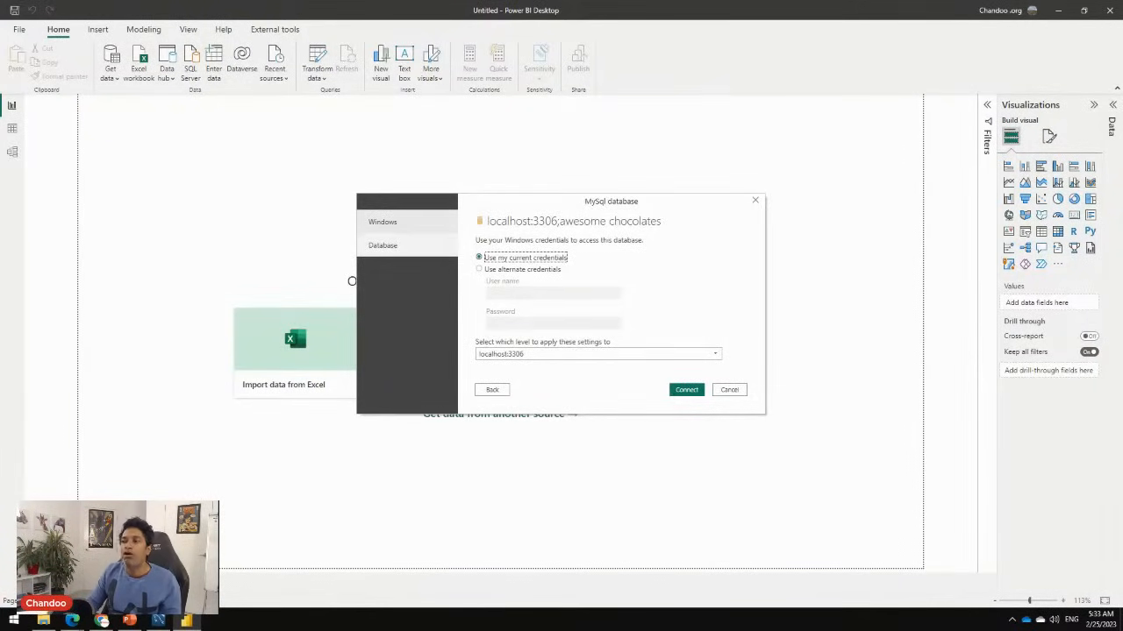
# Connect with Database credentials, entering root as the user name and the account password
pyautogui.click(386, 246)
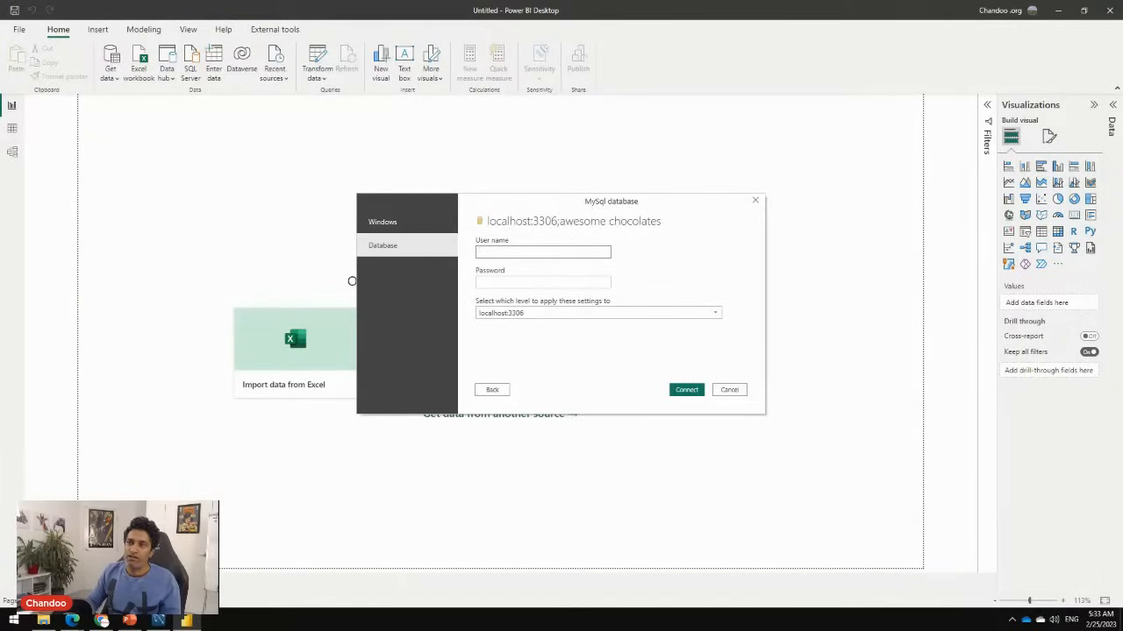
pyautogui.write('ro')
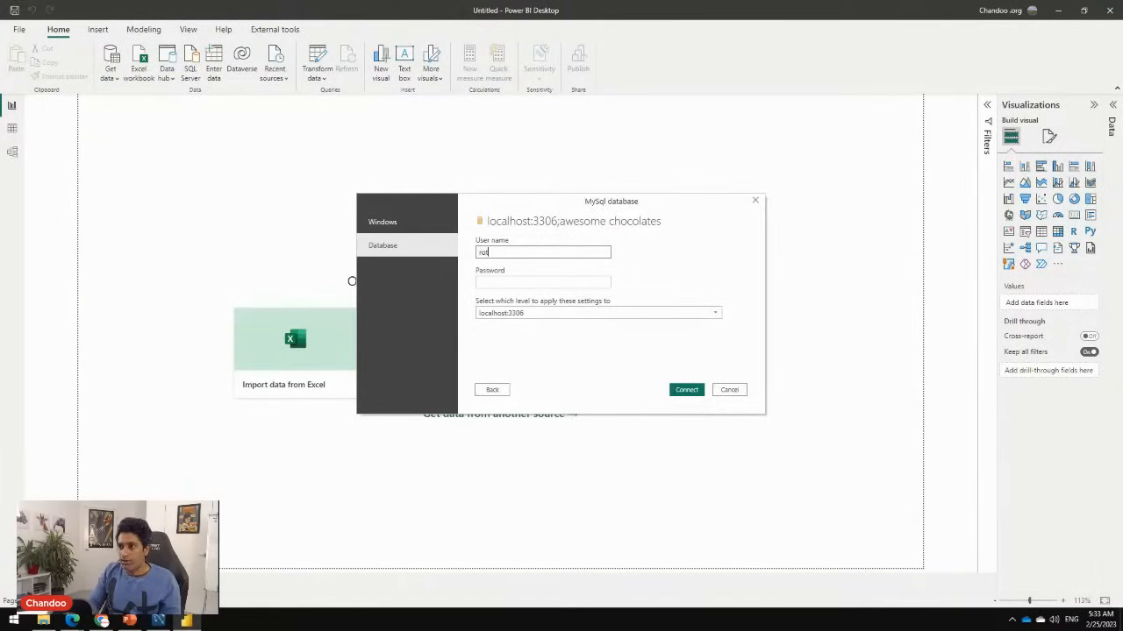
pyautogui.write('ot')
pyautogui.press('Tab')
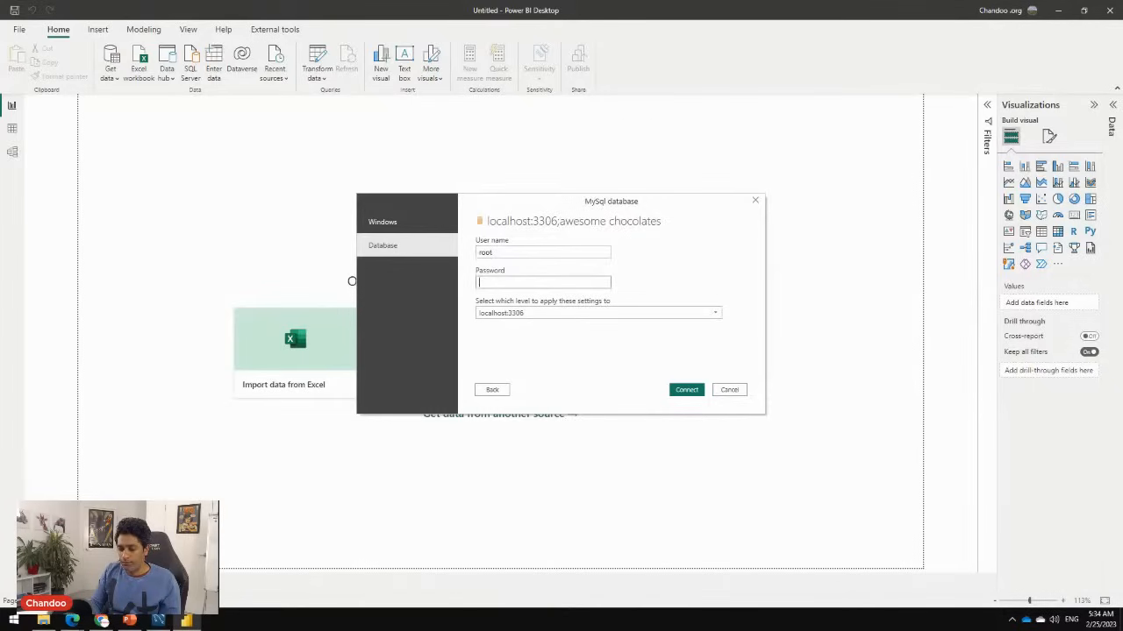
pyautogui.write('•••••••••••')
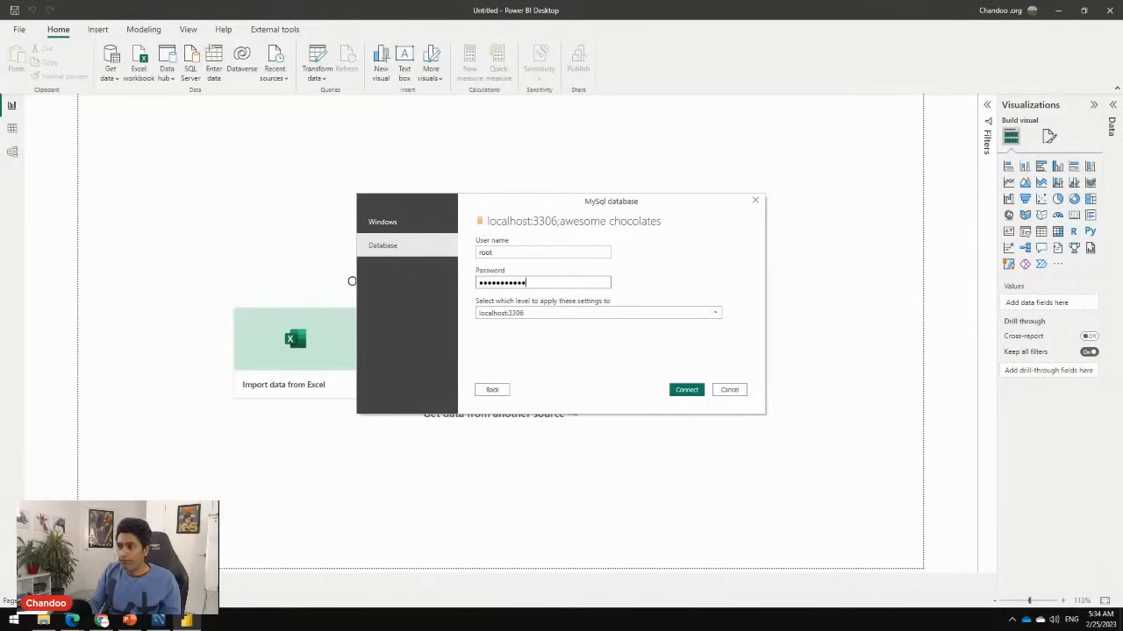
pyautogui.press('Return')
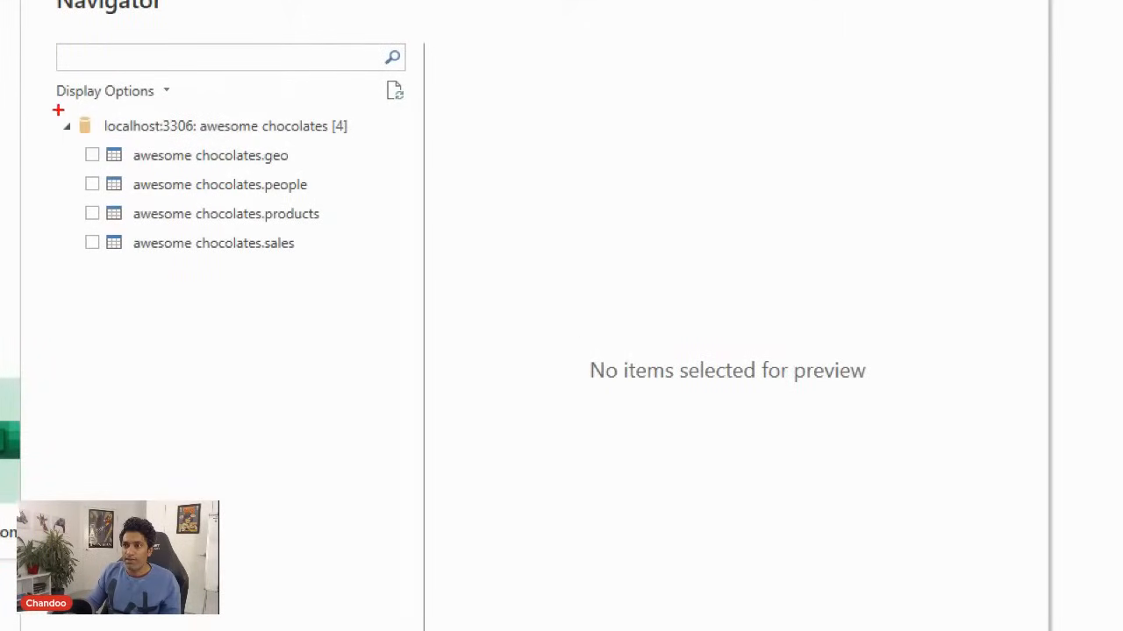
pyautogui.moveTo(58, 110); pyautogui.dragTo(381, 270)
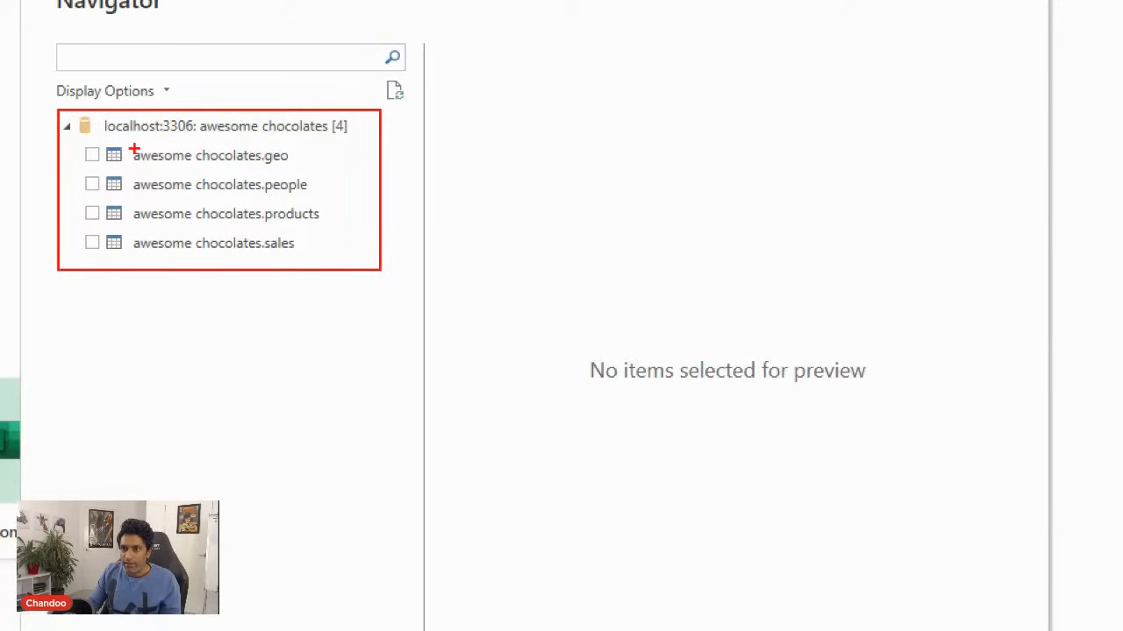
pyautogui.moveTo(125, 146)
pyautogui.mouseDown()
pyautogui.moveTo(210, 170)
pyautogui.moveTo(274, 168)
pyautogui.moveTo(264, 167)
pyautogui.mouseUp()
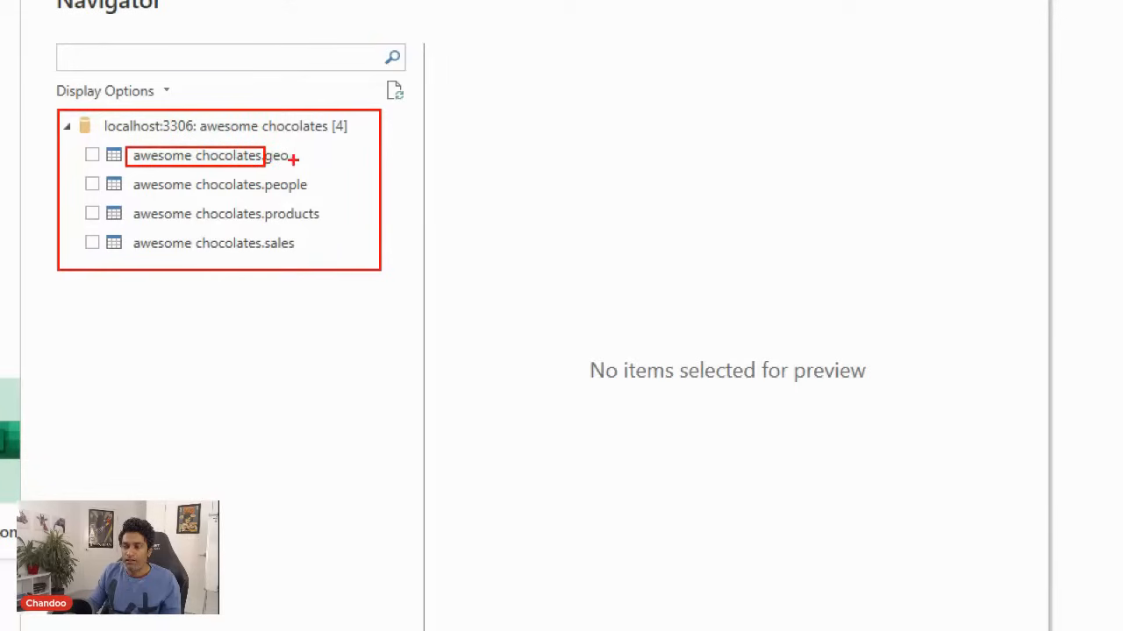
pyautogui.moveTo(263, 176)
pyautogui.mouseDown()
pyautogui.moveTo(314, 193)
pyautogui.moveTo(305, 225)
pyautogui.moveTo(323, 224)
pyautogui.moveTo(298, 253)
pyautogui.mouseUp()
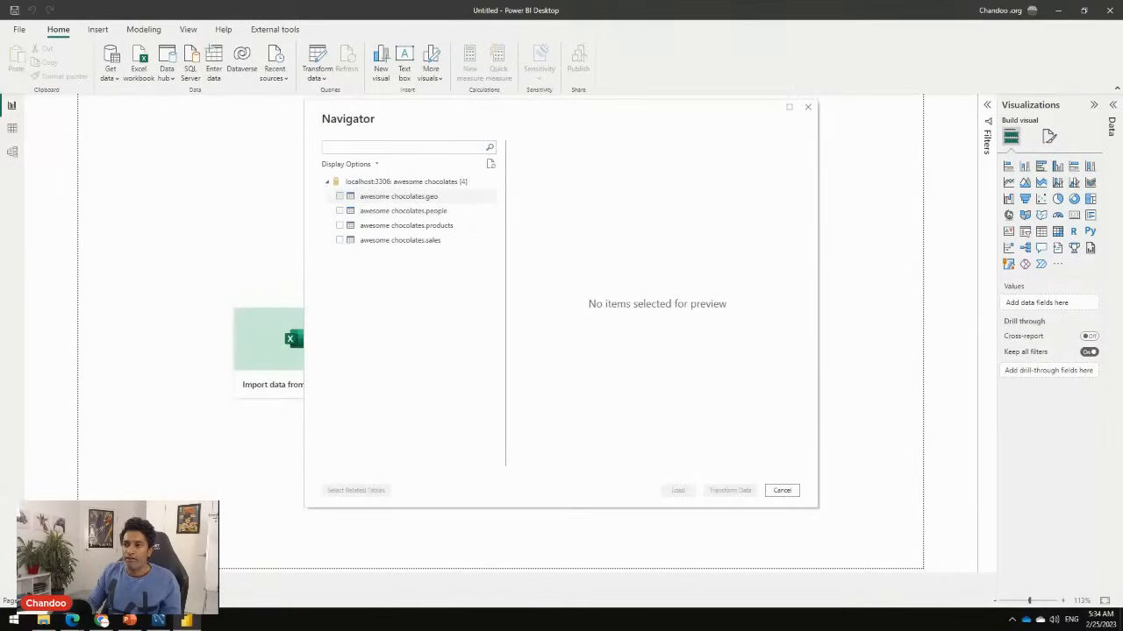
# Choose the geo, people, products and sales tables of awesome chocolates and load them into the report
pyautogui.click(340, 197)
pyautogui.click(340, 210)
pyautogui.click(340, 226)
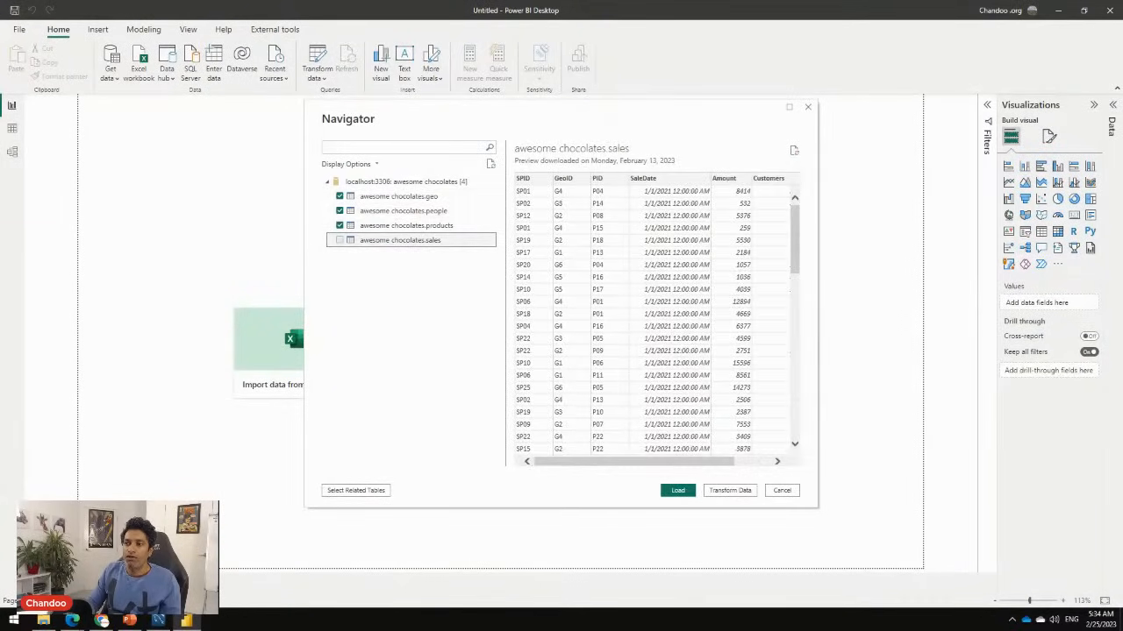
pyautogui.click(339, 240)
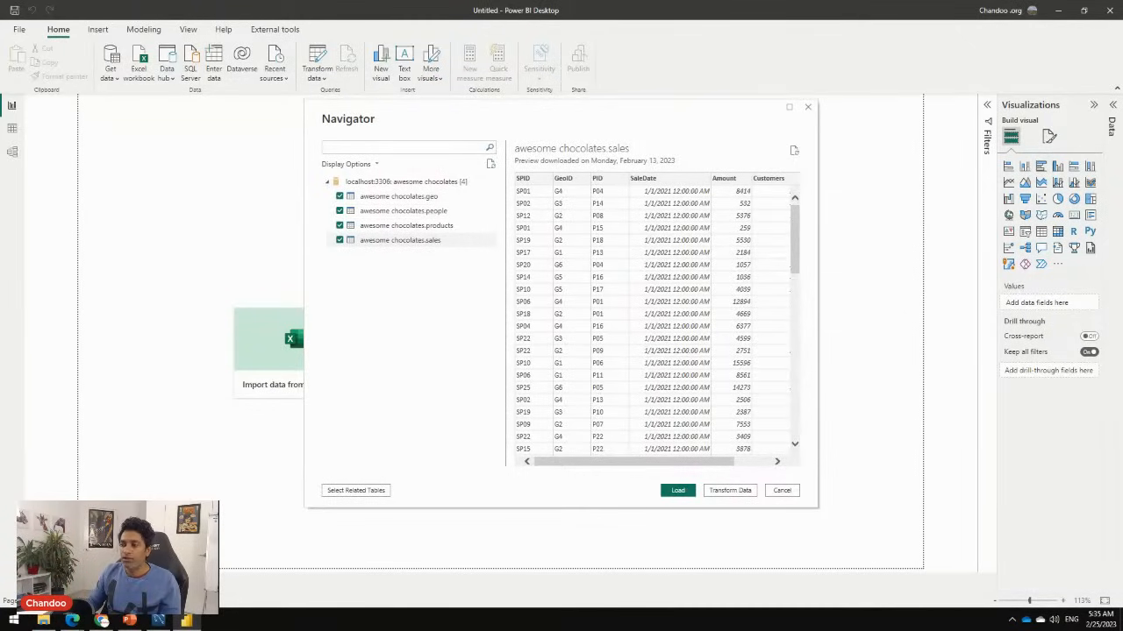
pyautogui.click(678, 490)
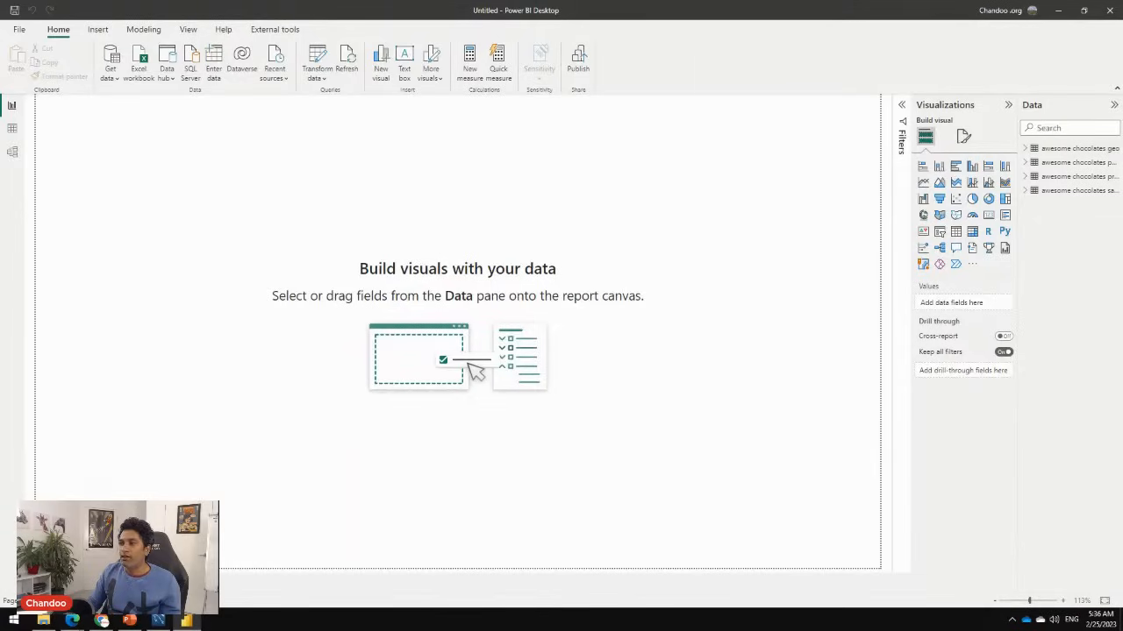
# Arrange the tables in the model diagram with sales in the upper middle, products and people beside it, and geo opposite
pyautogui.click(13, 151)
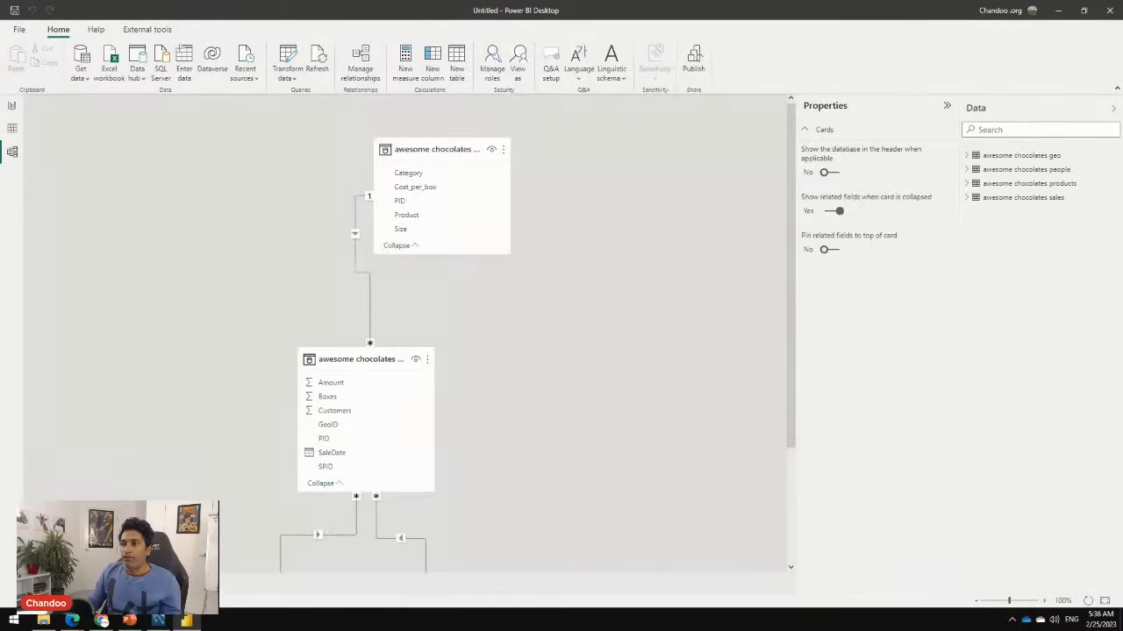
pyautogui.moveTo(368, 359); pyautogui.dragTo(270, 168)
pyautogui.moveTo(437, 150); pyautogui.dragTo(583, 164)
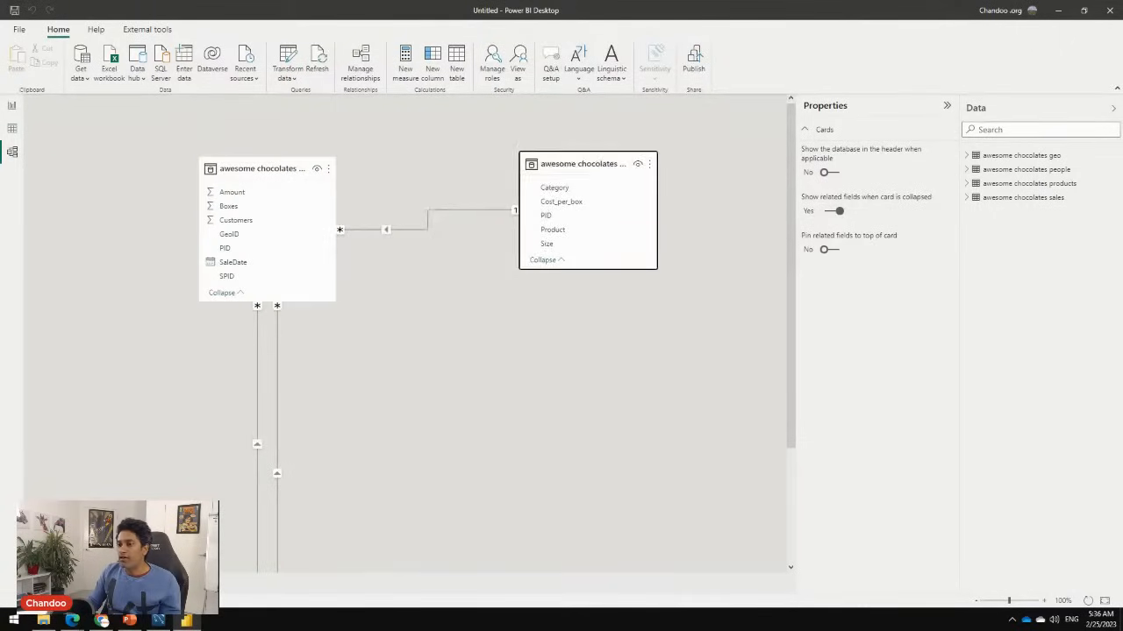
pyautogui.moveTo(140, 547); pyautogui.dragTo(145, 358)
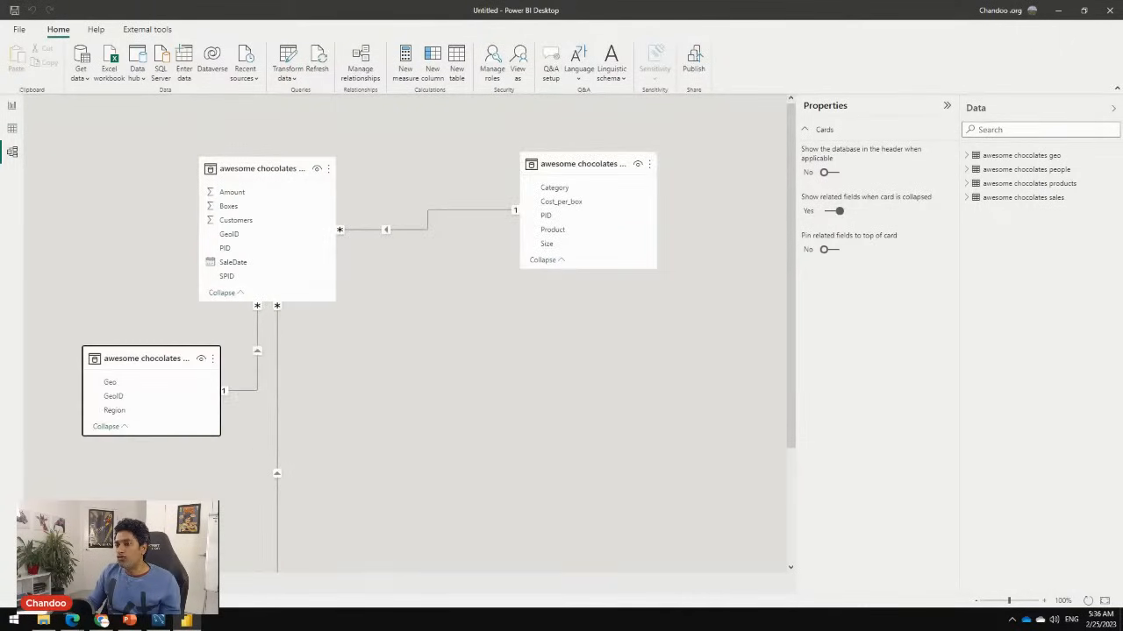
pyautogui.scroll(-2, 386, 351)
pyautogui.moveTo(422, 453); pyautogui.dragTo(561, 355)
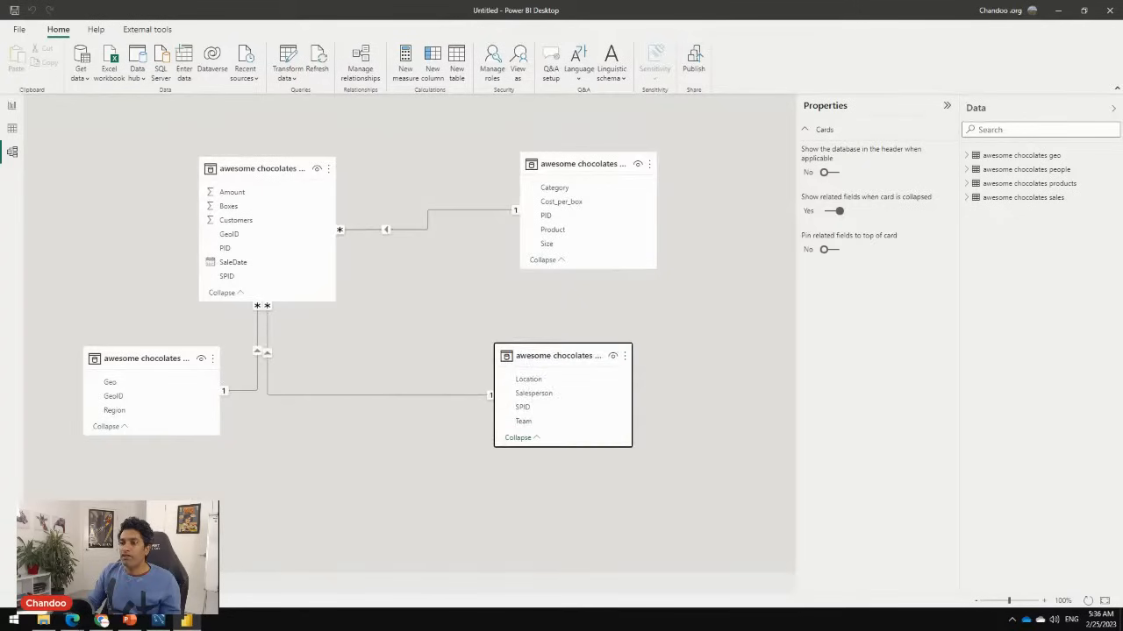
pyautogui.moveTo(254, 169); pyautogui.dragTo(349, 173)
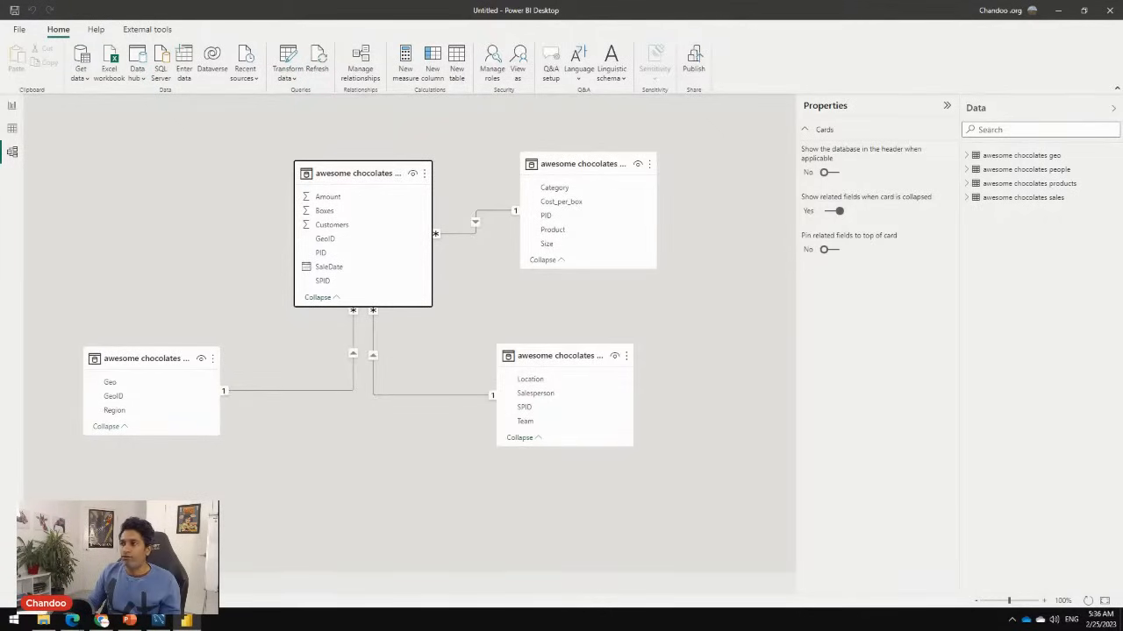
# Open the awesome chocolates geo table's query for editing and review its Source and Navigation steps
pyautogui.click(12, 105)
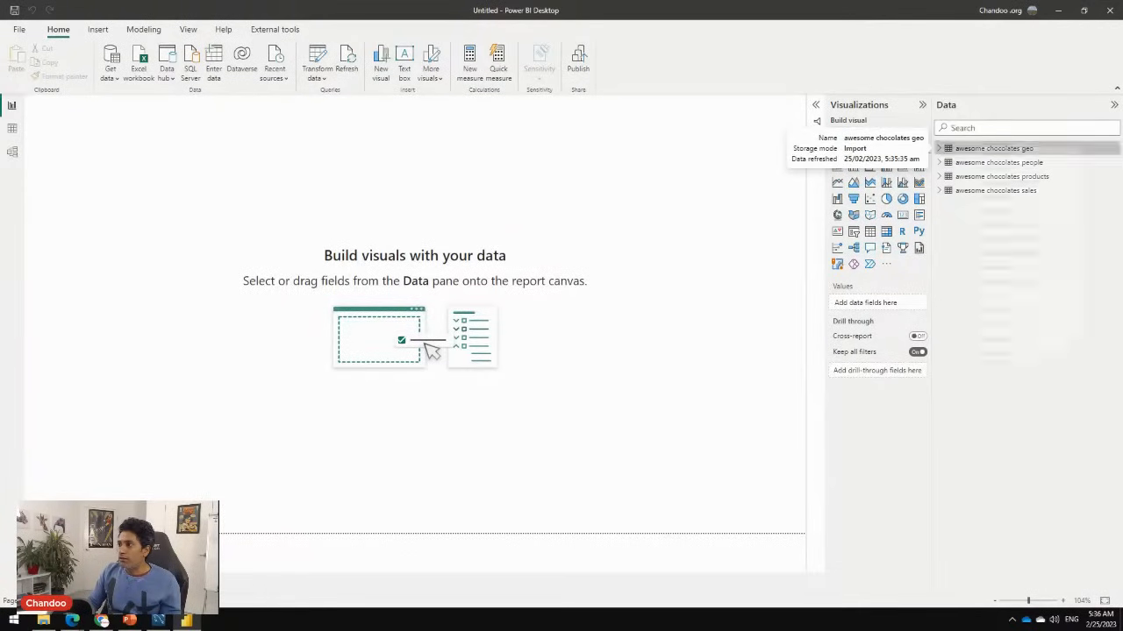
pyautogui.rightClick(976, 150)
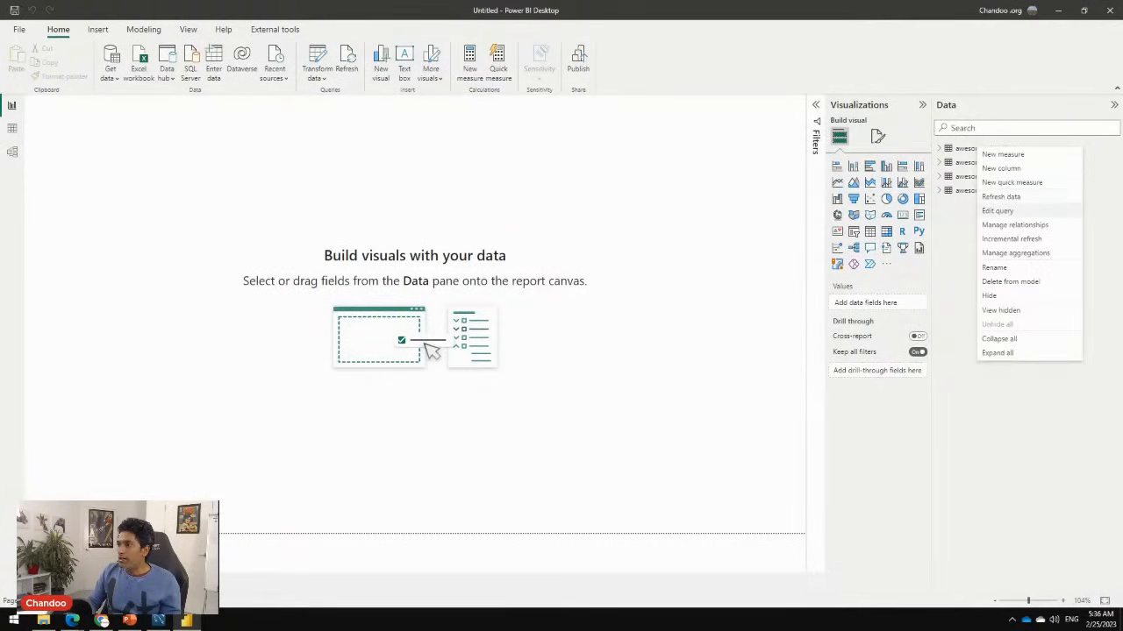
pyautogui.click(997, 211)
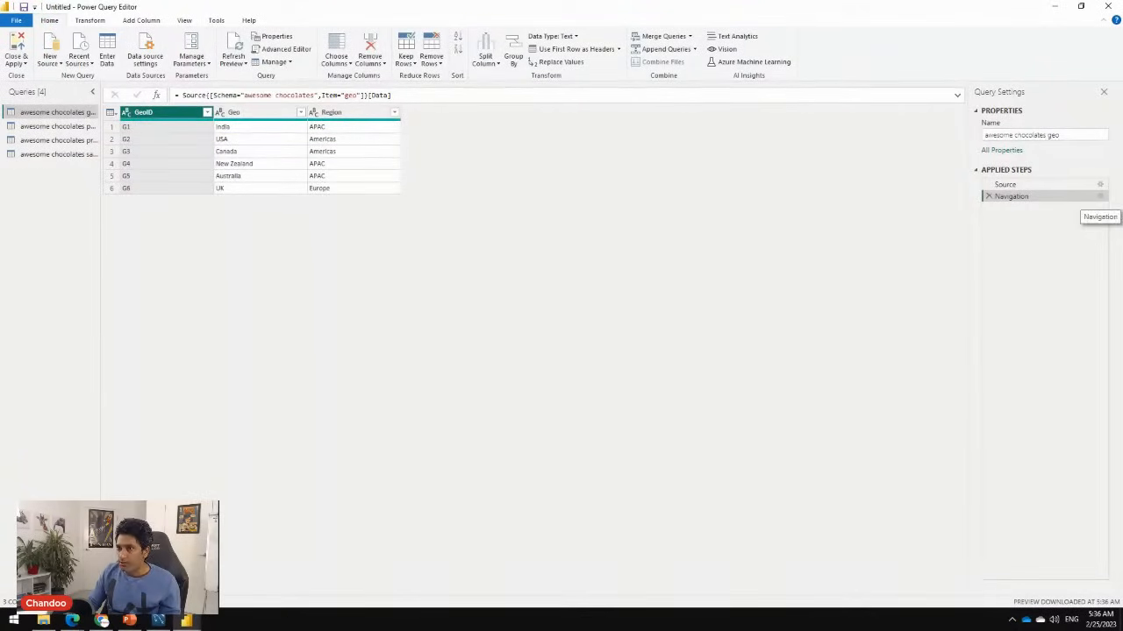
pyautogui.click(1063, 185)
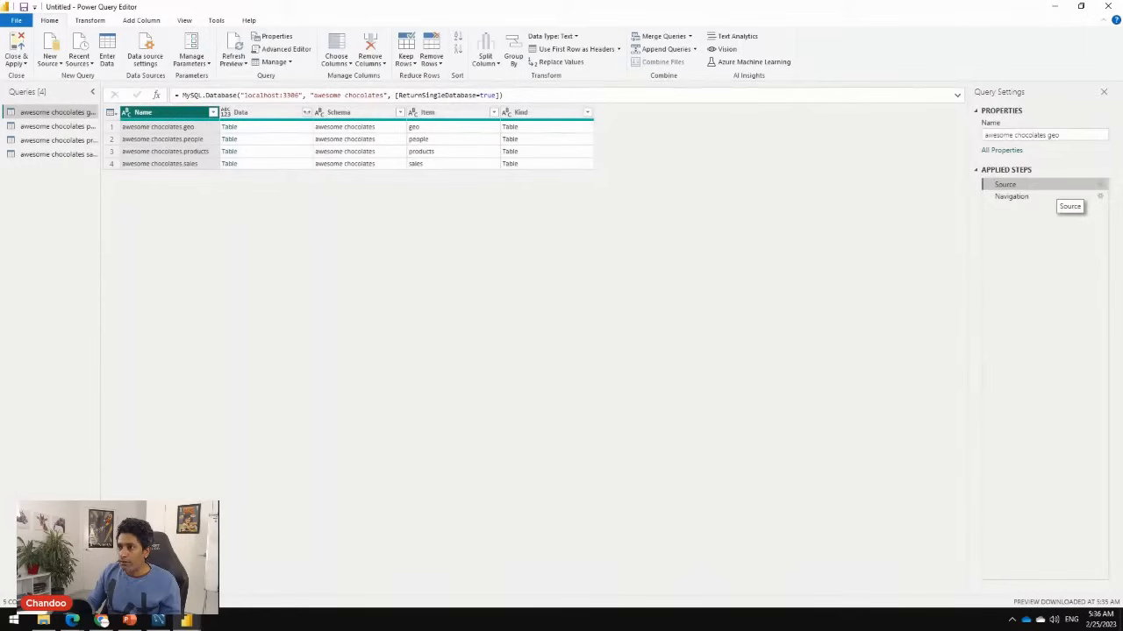
pyautogui.click(1053, 197)
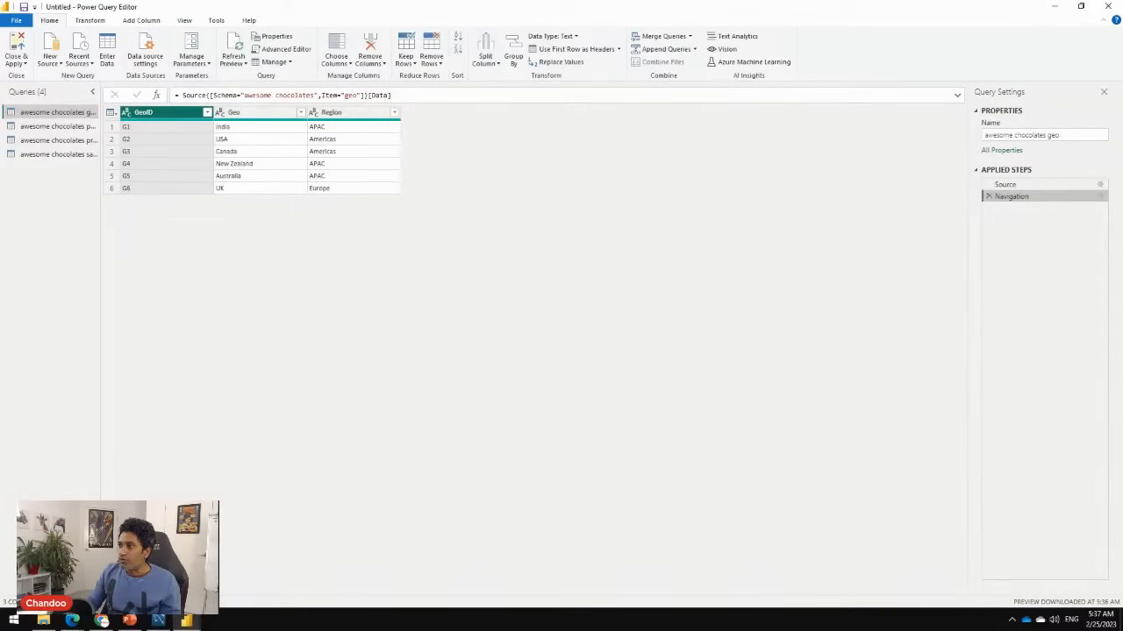
pyautogui.click(1048, 185)
pyautogui.click(1048, 197)
# Rename the awesome chocolates geo query as geo
pyautogui.click(985, 135)
pyautogui.hotkey('ctrl', 'a')
pyautogui.write('geo')
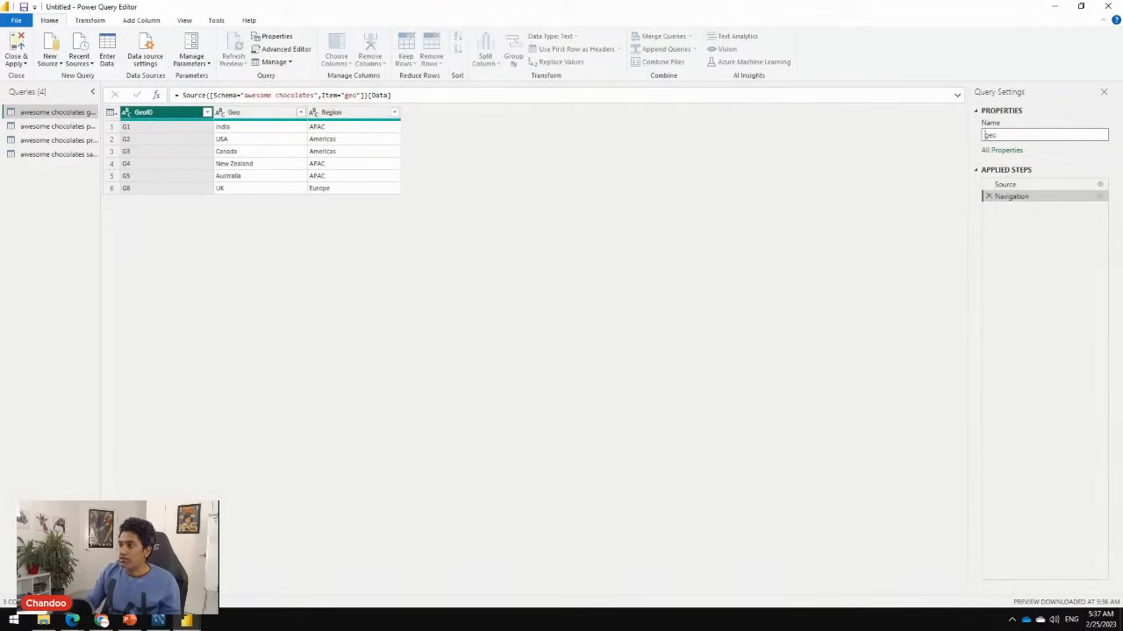
pyautogui.press('Return')
# Rename the awesome chocolates people query as people
pyautogui.click(53, 126)
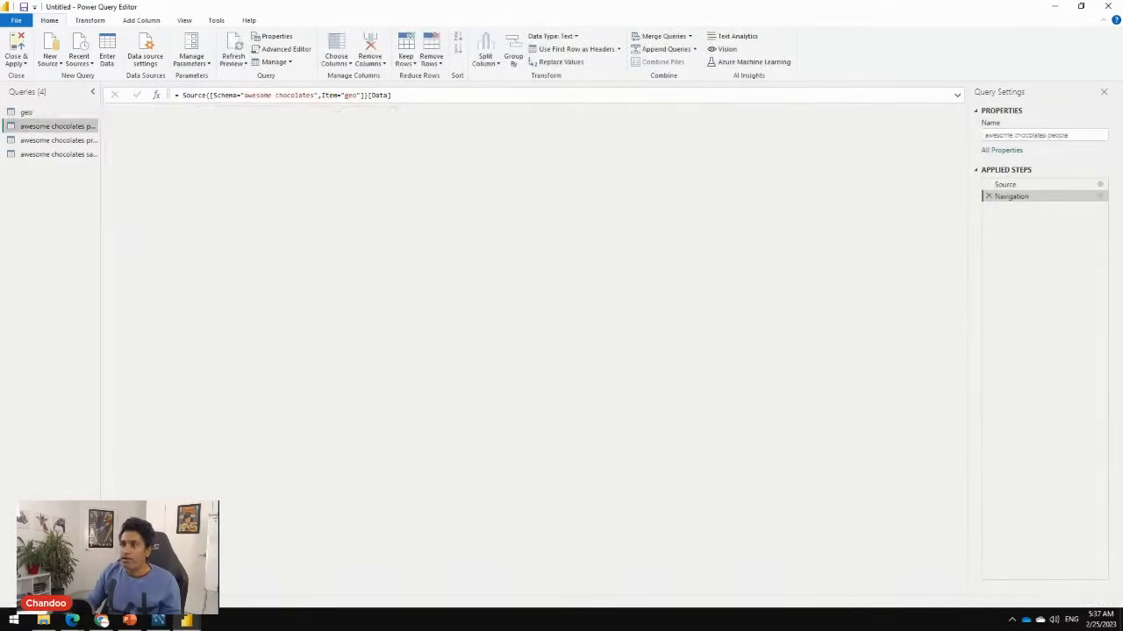
pyautogui.moveTo(1047, 135); pyautogui.dragTo(984, 135)
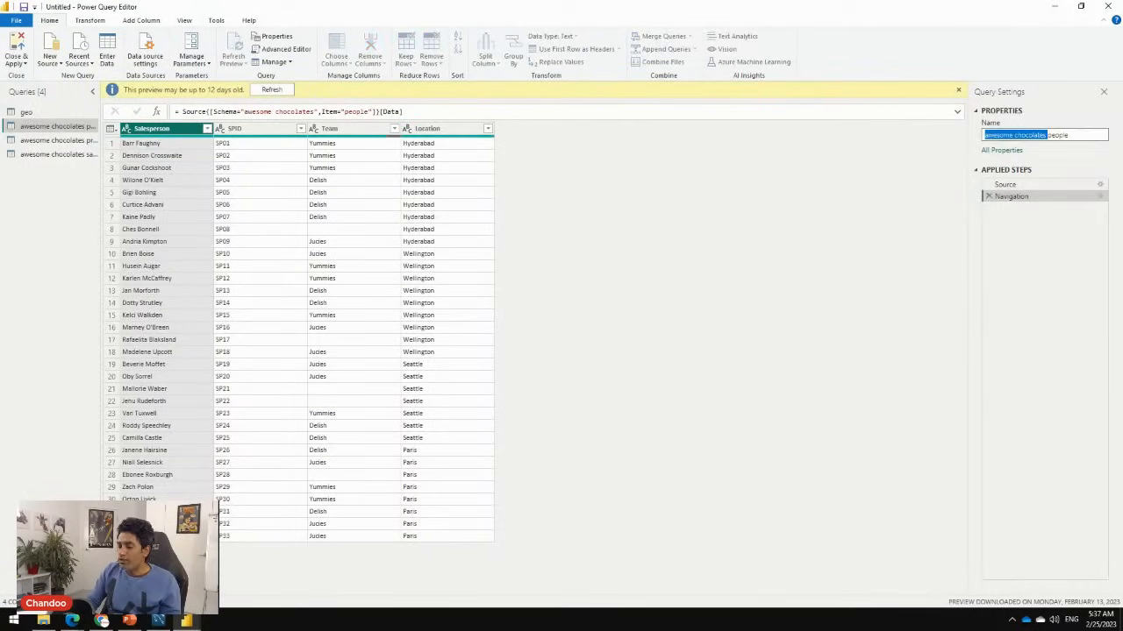
pyautogui.press('BackSpace')
pyautogui.press('Return')
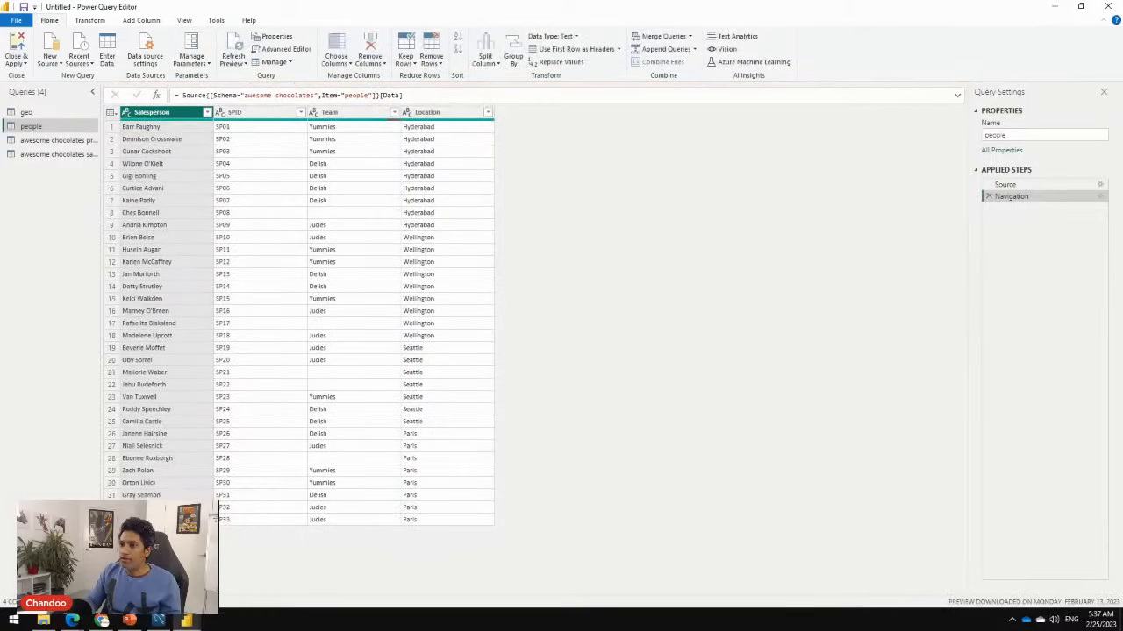
# Rename the awesome chocolates products query as products
pyautogui.click(58, 140)
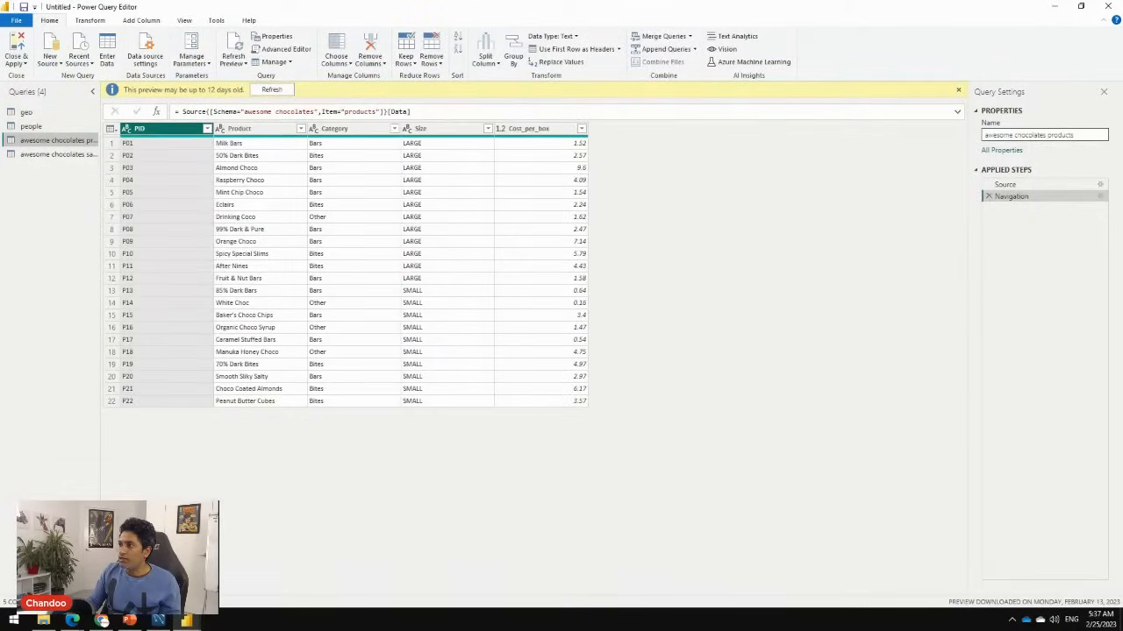
pyautogui.moveTo(1046, 135); pyautogui.dragTo(983, 135)
pyautogui.press('BackSpace')
pyautogui.press('Return')
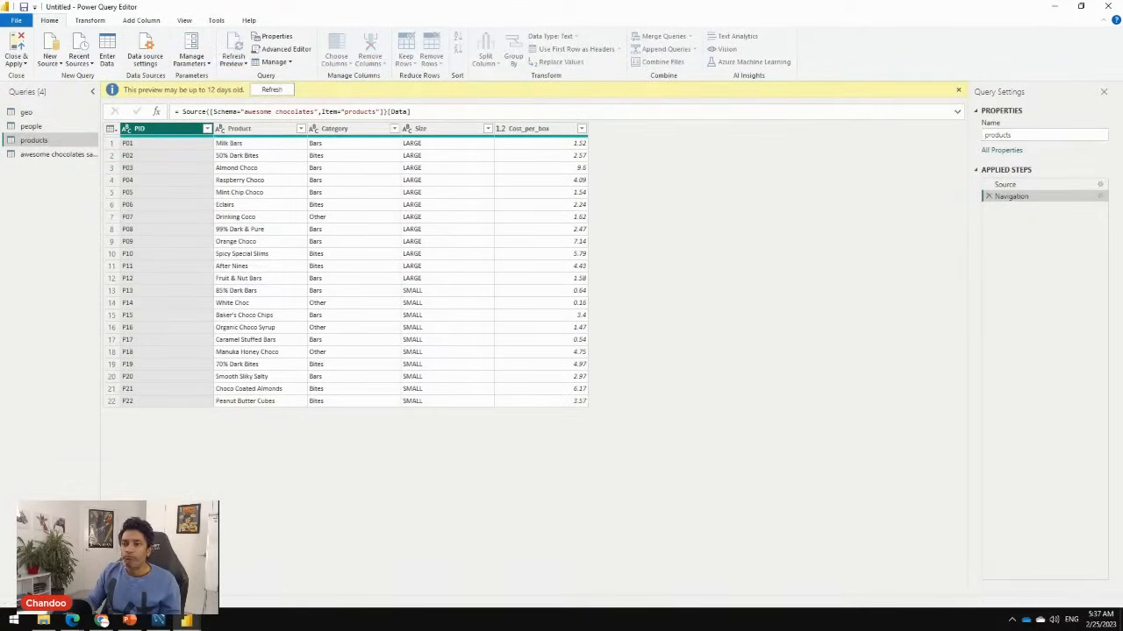
# Rename the awesome chocolates sales query as sales and apply the query changes to the report
pyautogui.click(58, 154)
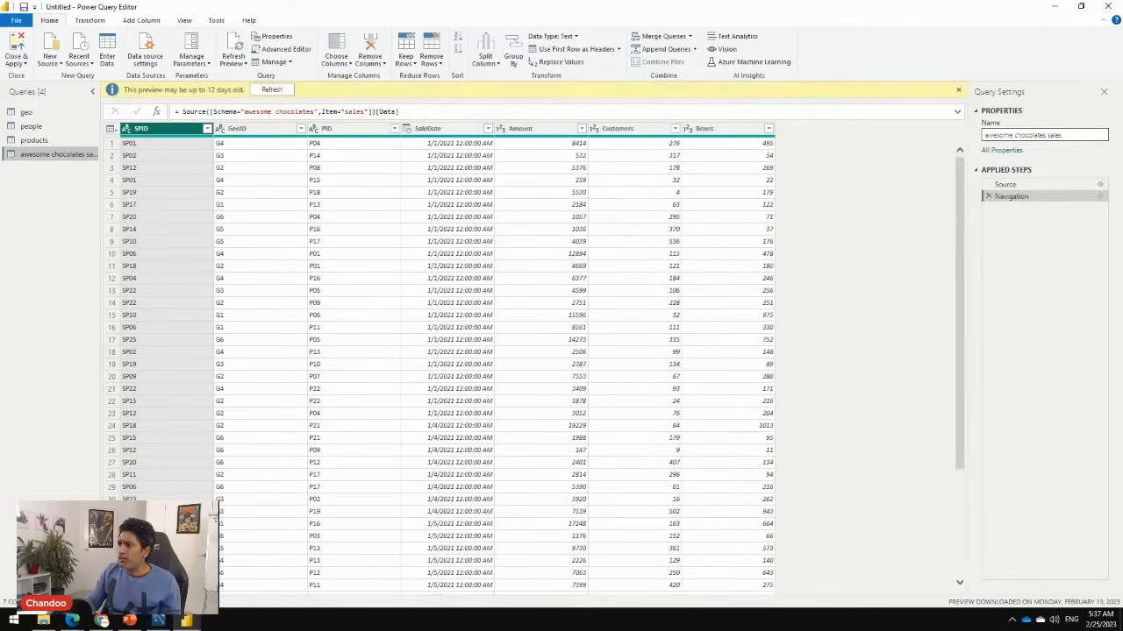
pyautogui.moveTo(1052, 135); pyautogui.dragTo(983, 135)
pyautogui.press('BackSpace')
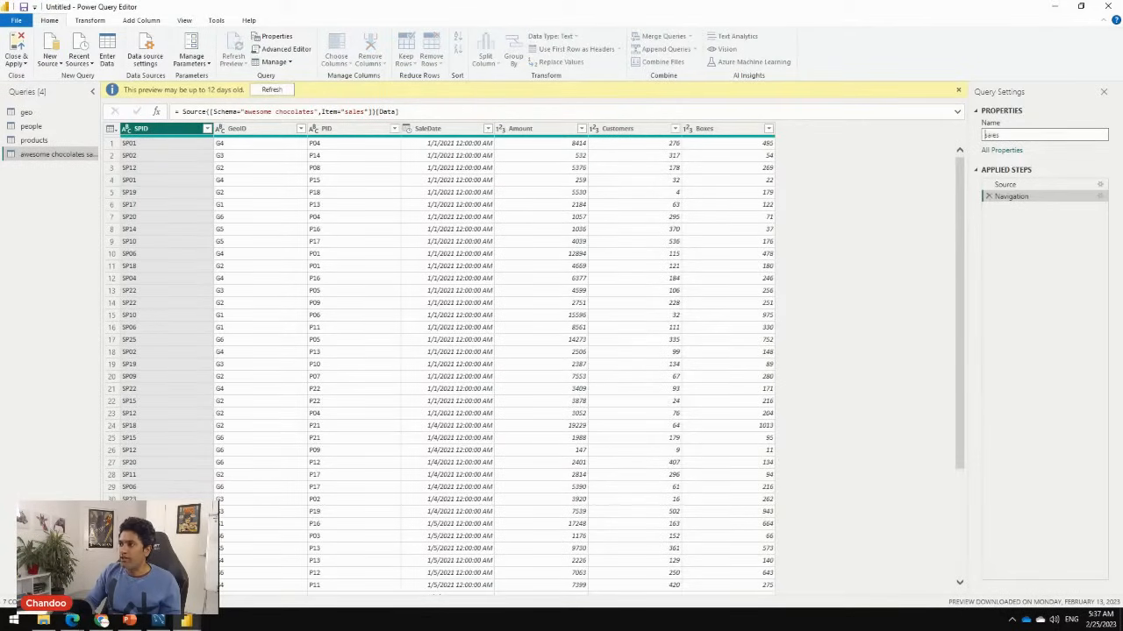
pyautogui.press('Return')
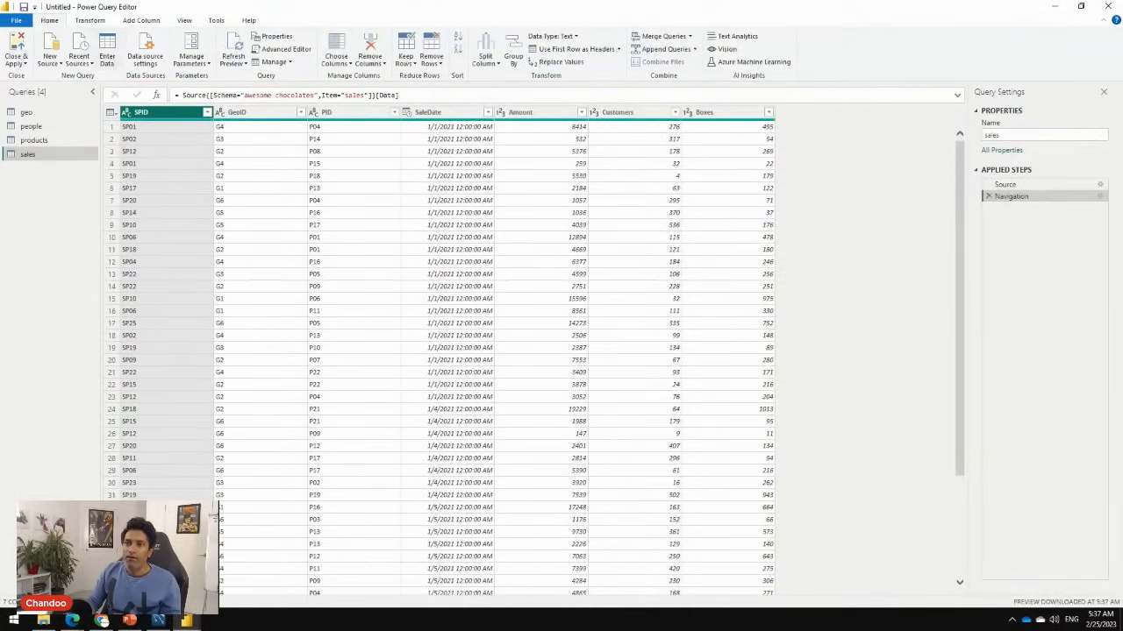
pyautogui.click(16, 49)
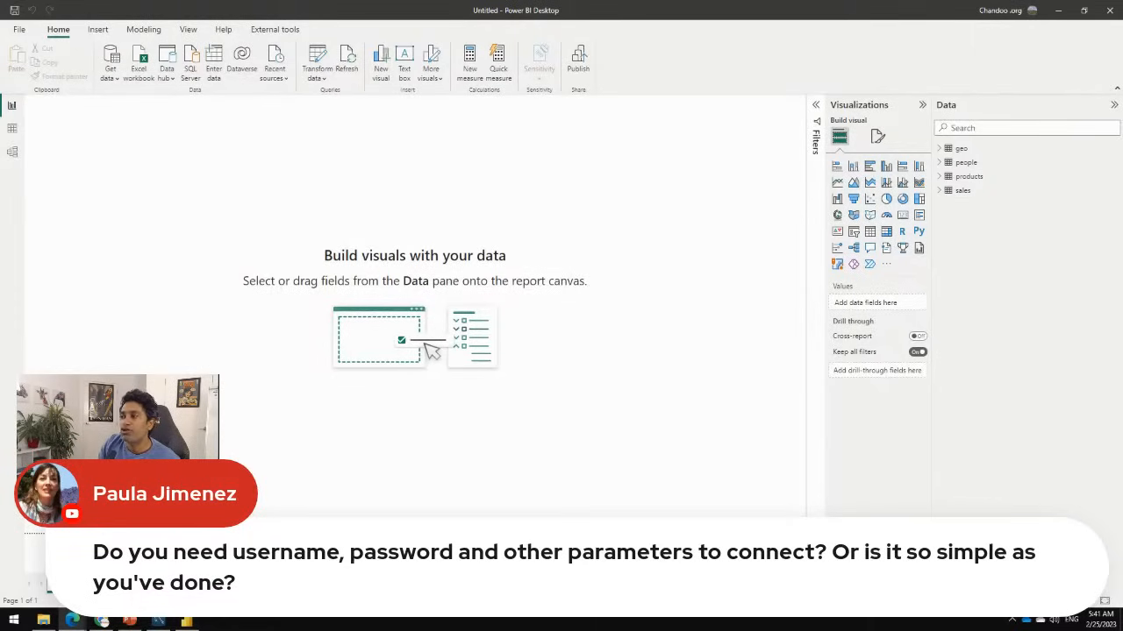
# Open the geo table's query, examine the full connection formula of its Source step, and return to the report
pyautogui.rightClick(980, 151)
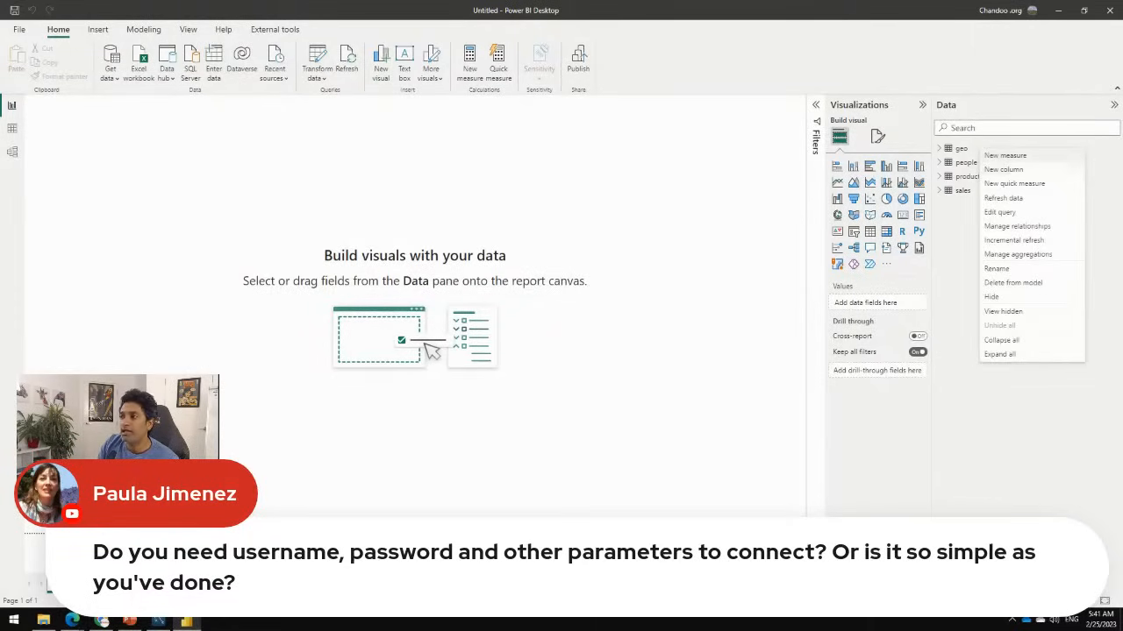
pyautogui.click(1000, 213)
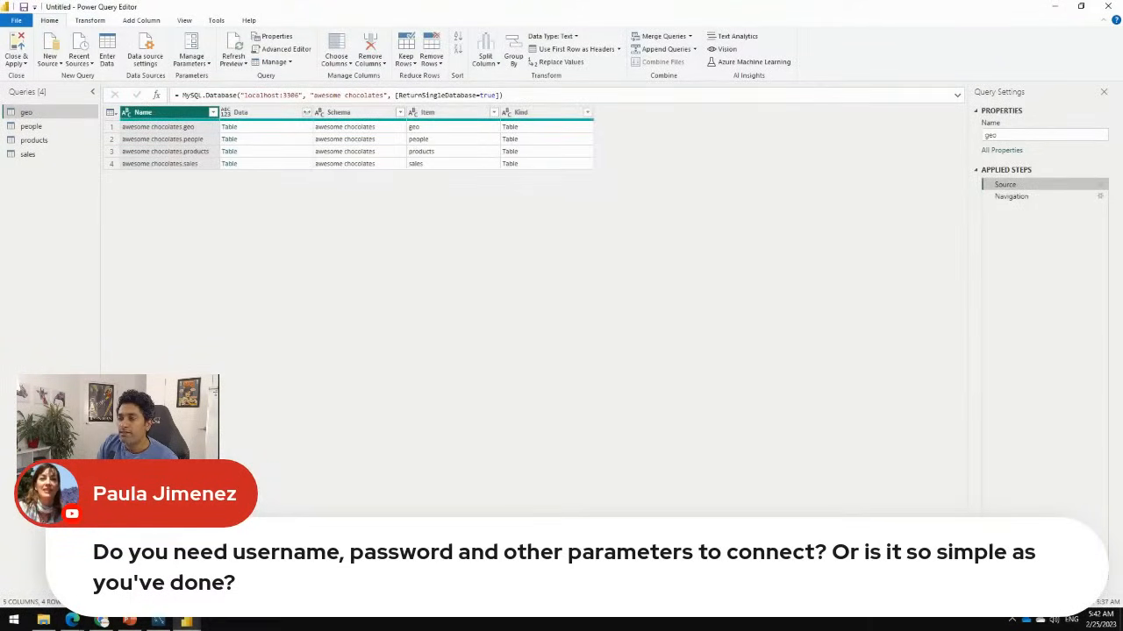
pyautogui.click(957, 95)
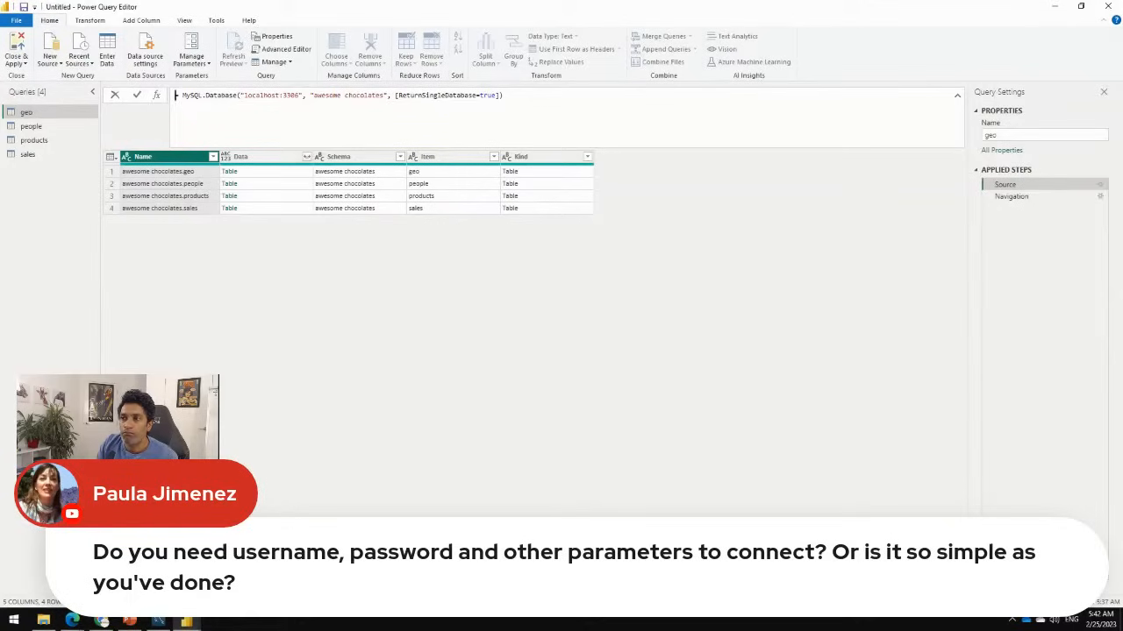
pyautogui.hotkey('ctrl', 'a')
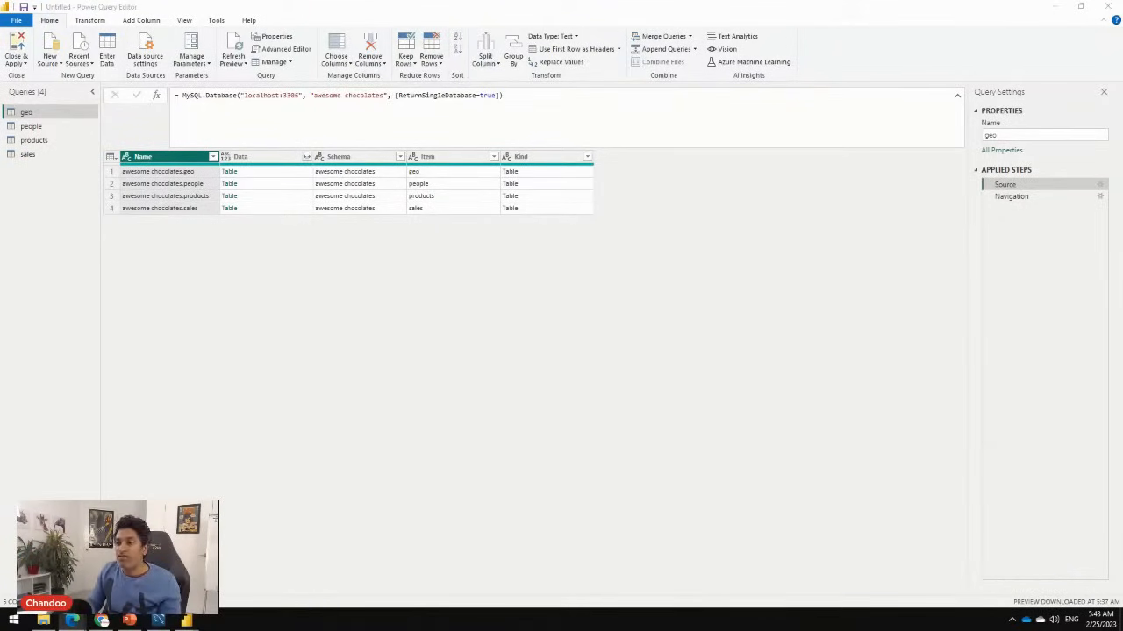
pyautogui.hotkey('alt', 'Tab')
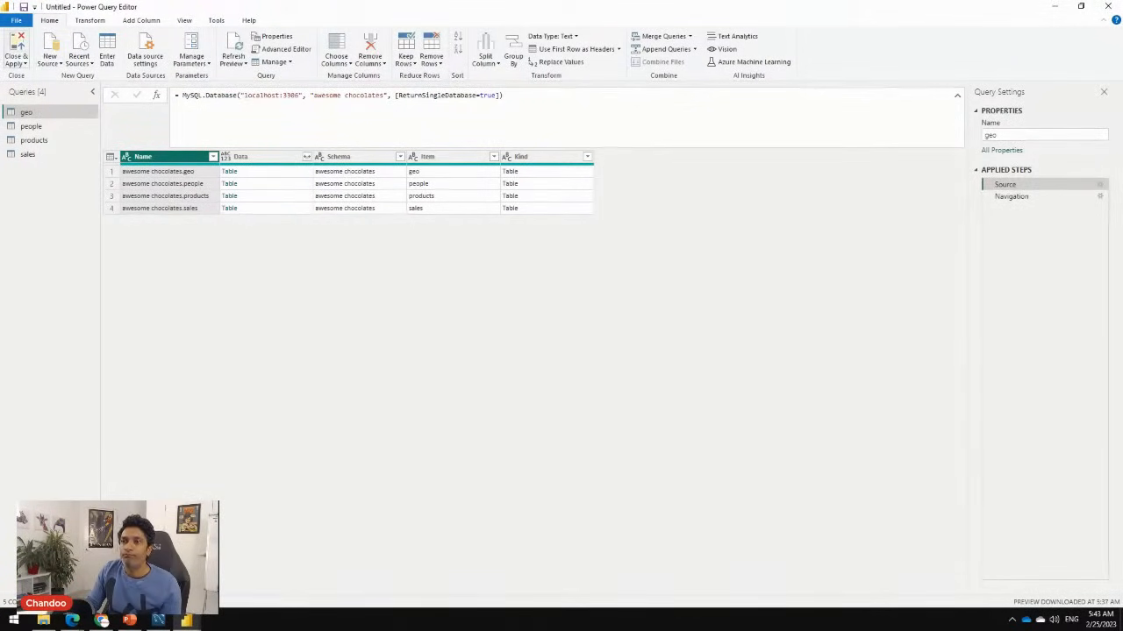
pyautogui.click(16, 48)
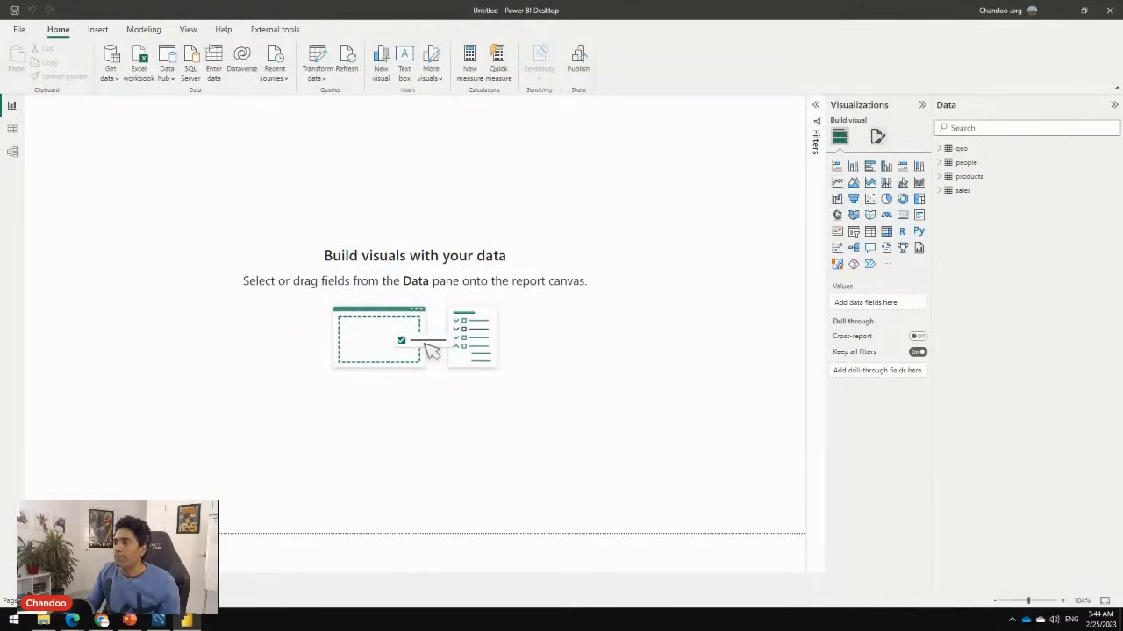
# Give the report page's canvas background the gold theme color with 0% transparency
pyautogui.click(878, 136)
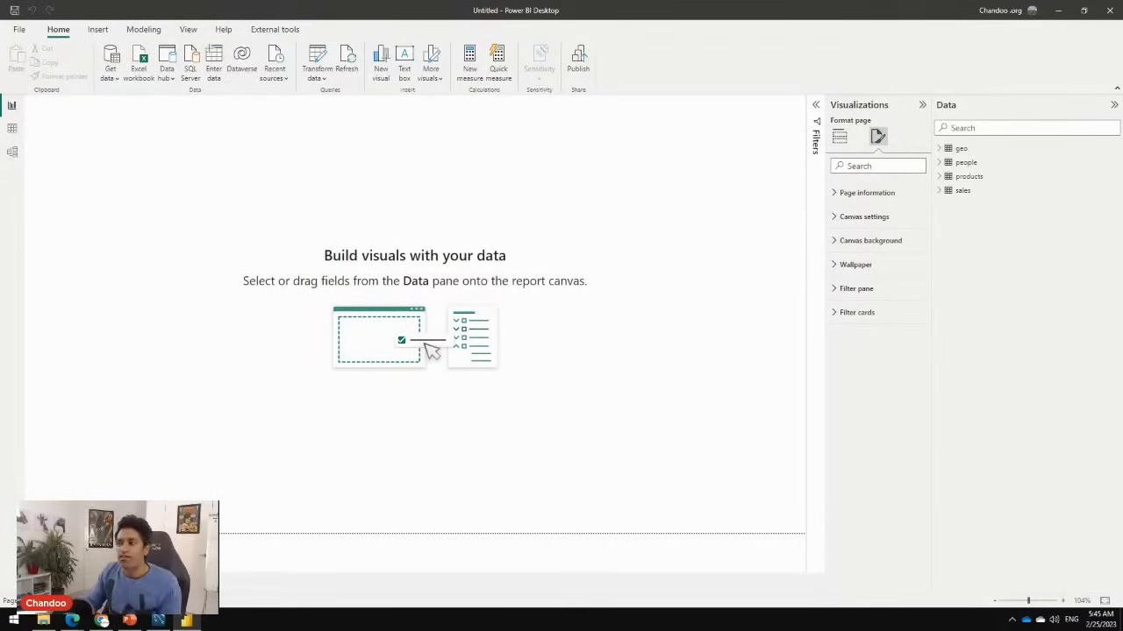
pyautogui.click(870, 240)
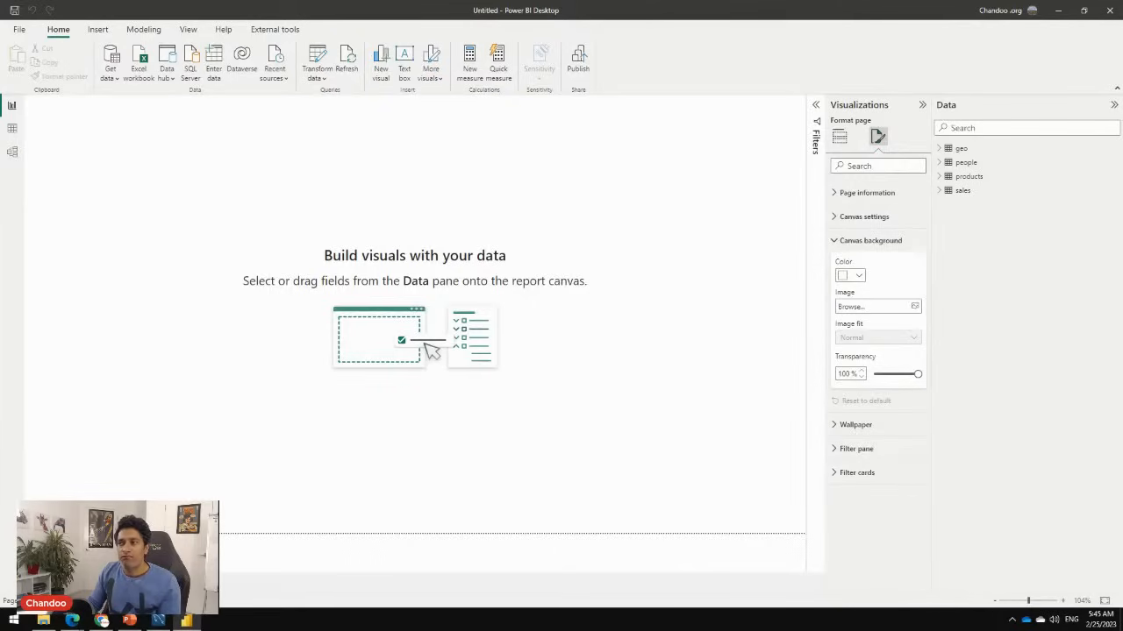
pyautogui.click(850, 276)
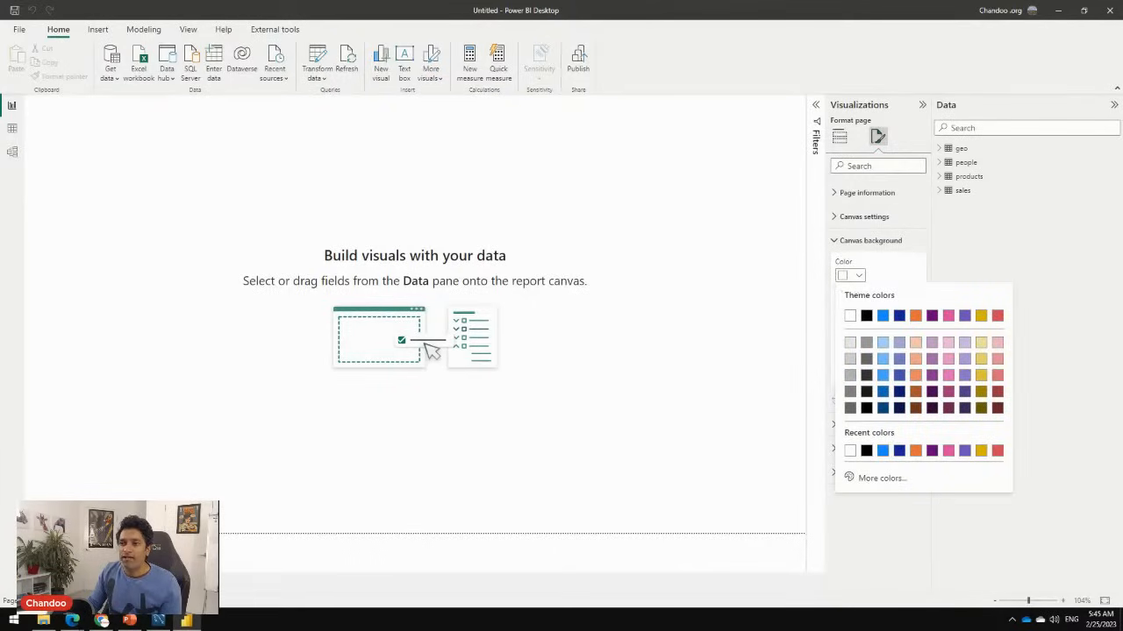
pyautogui.click(980, 315)
pyautogui.moveTo(917, 374); pyautogui.dragTo(874, 374)
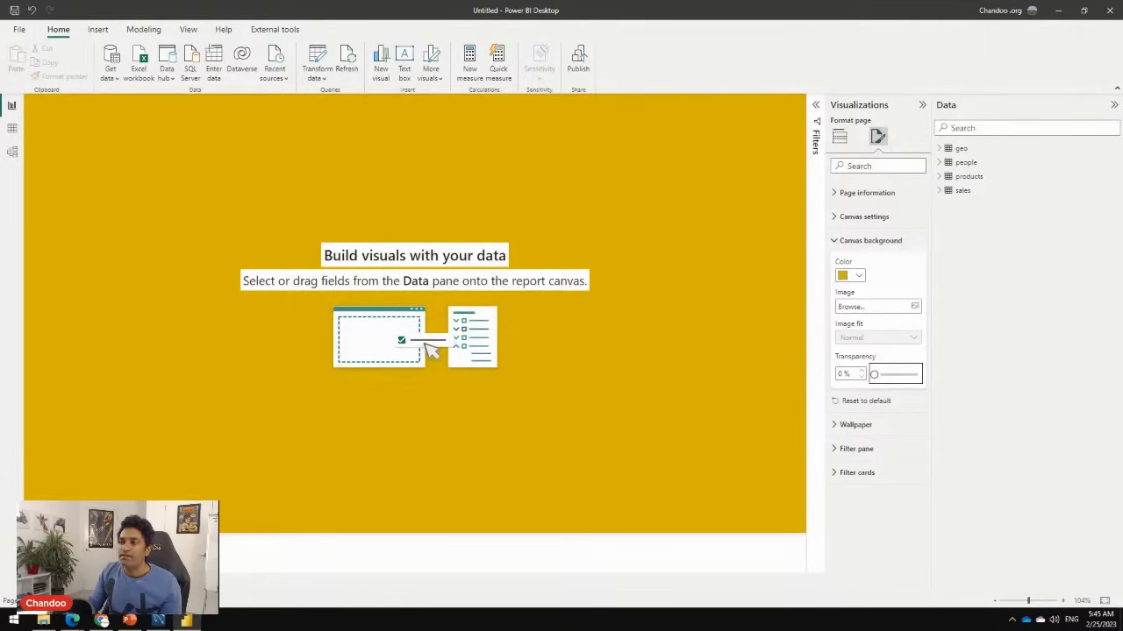
pyautogui.click(851, 275)
pyautogui.click(851, 276)
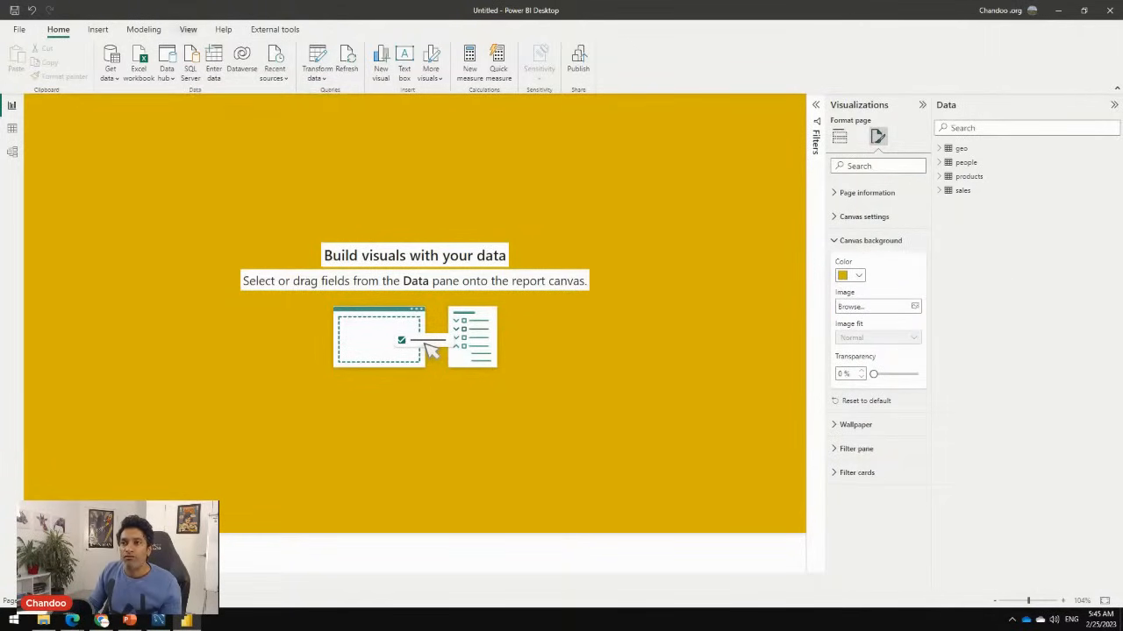
# Look through the available report themes and the color choices for the canvas background
pyautogui.click(188, 29)
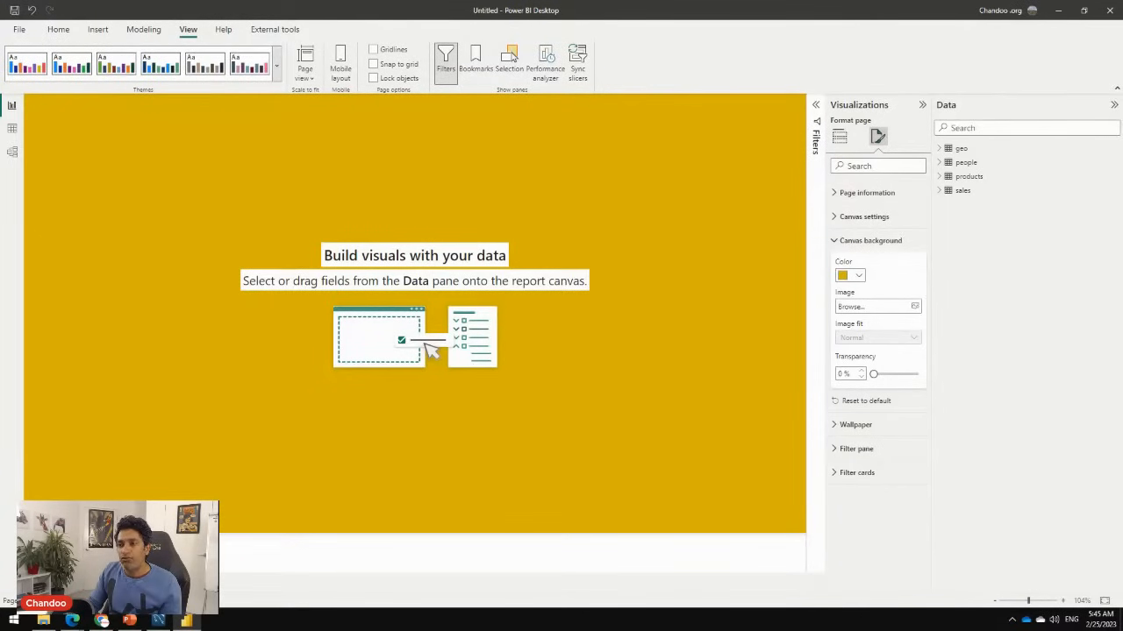
pyautogui.click(277, 67)
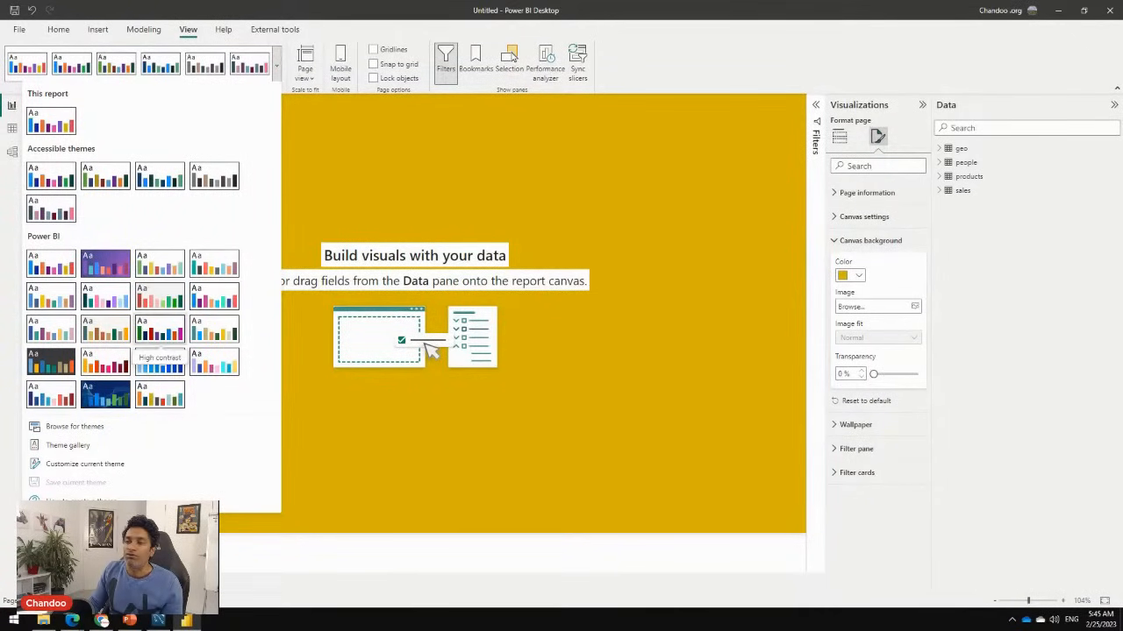
pyautogui.click(840, 137)
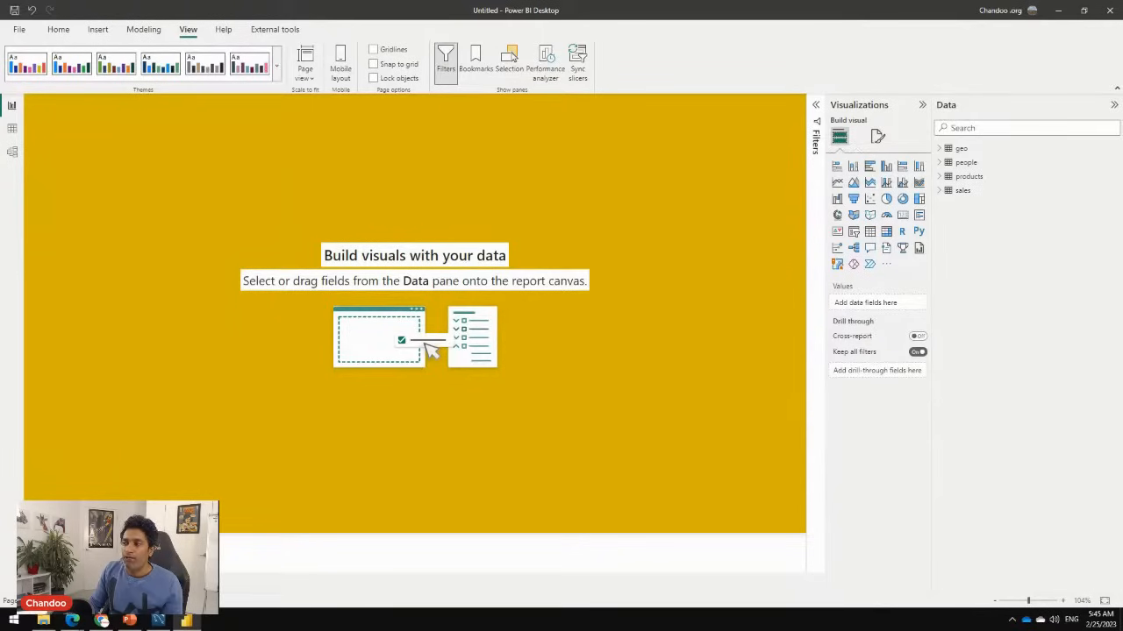
pyautogui.click(877, 137)
pyautogui.click(849, 275)
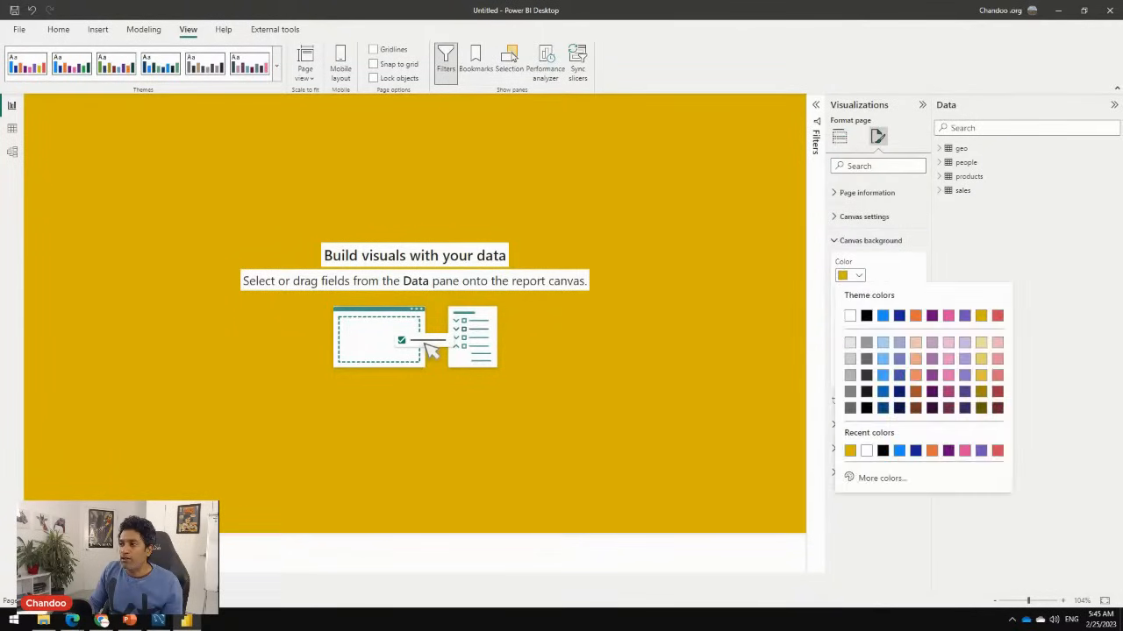
pyautogui.click(850, 316)
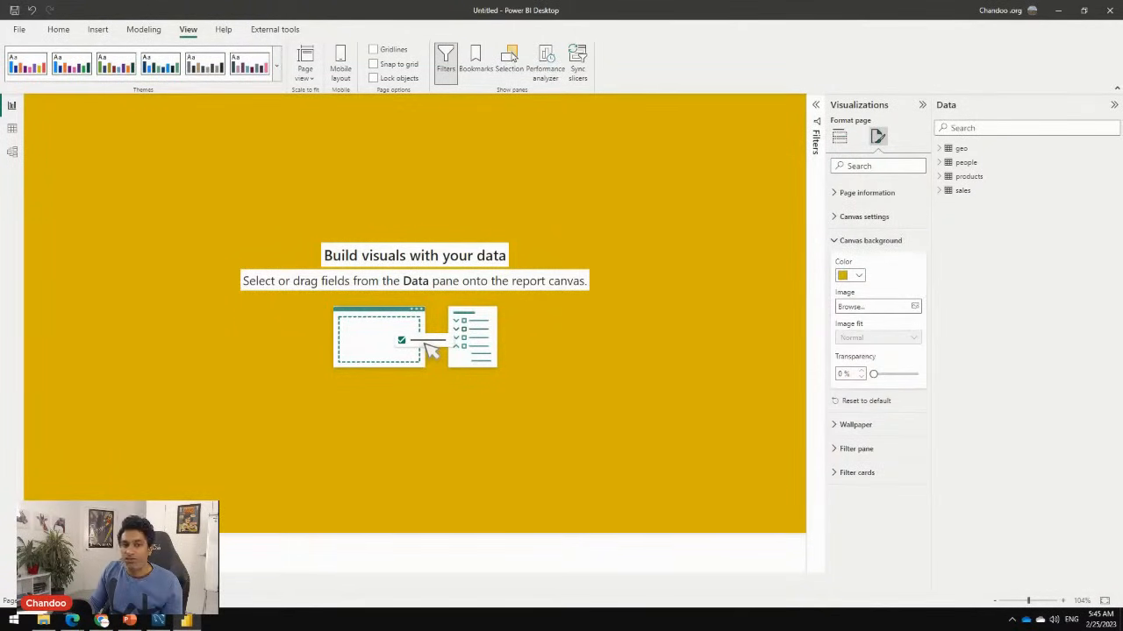
# Set the canvas background image to background-2.png from the transformations folder inside Chandoo.org's Power BI folder
pyautogui.click(914, 306)
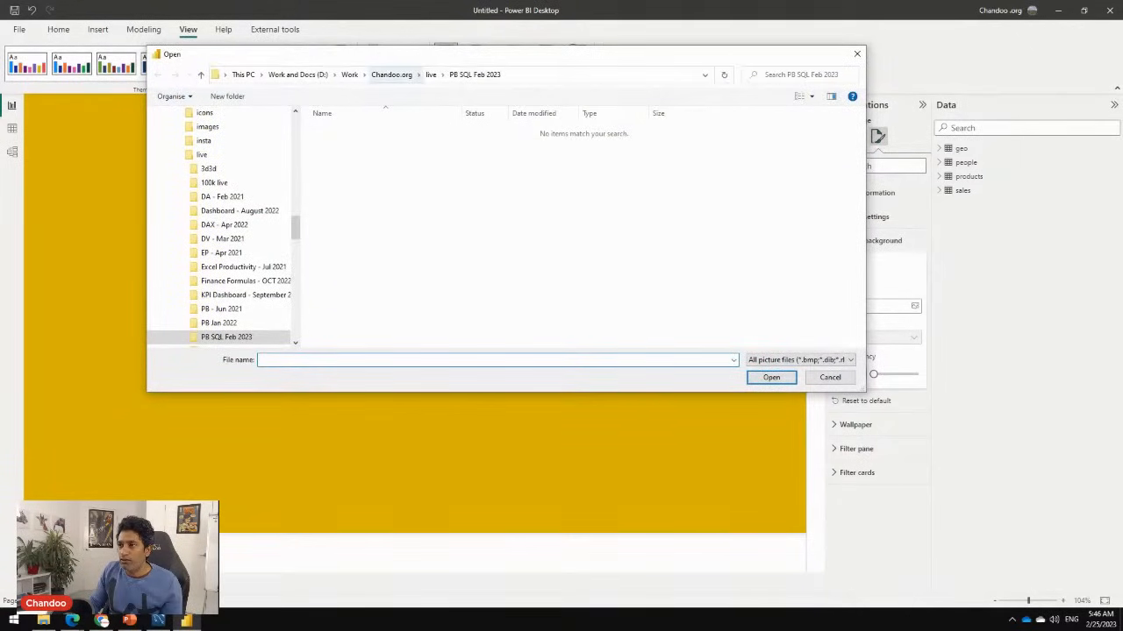
pyautogui.click(391, 74)
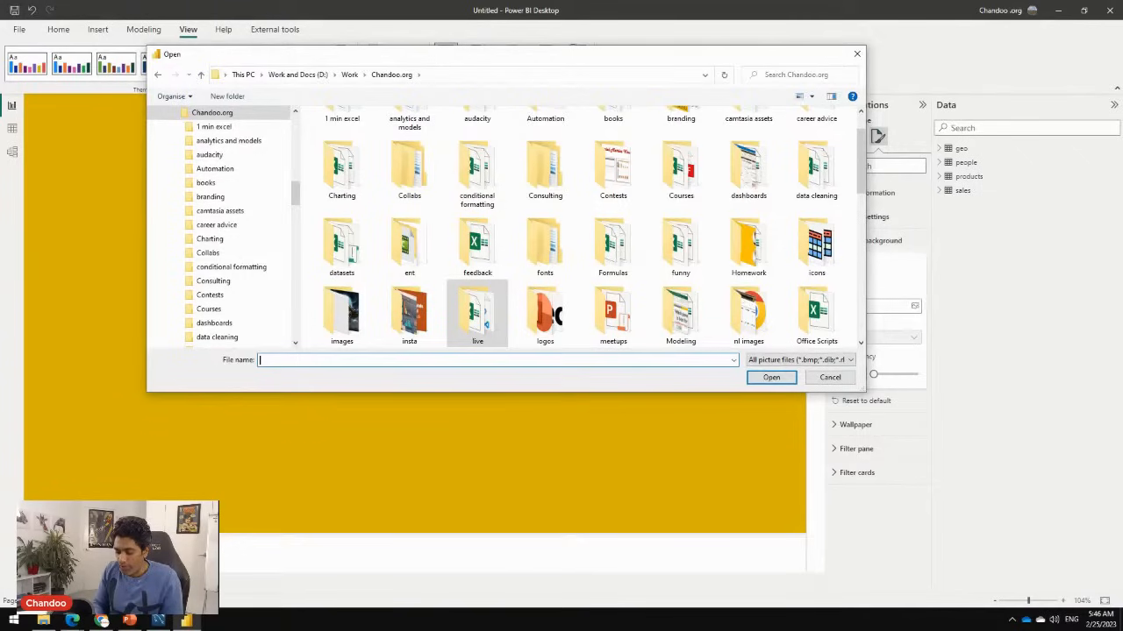
pyautogui.write('powe')
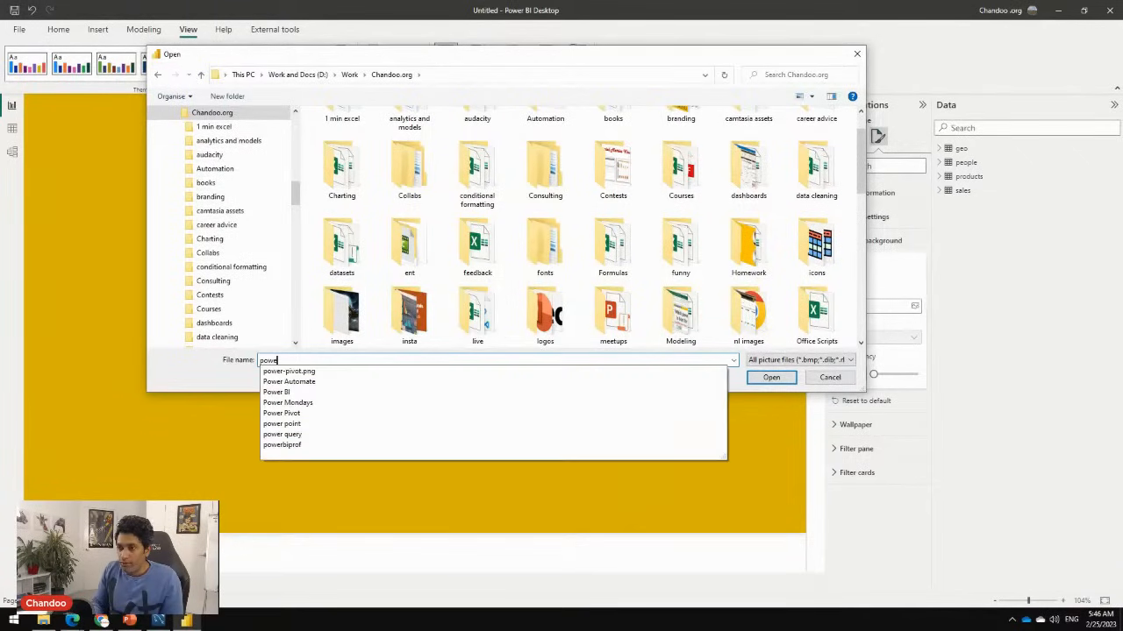
pyautogui.press('Down')
pyautogui.press('Down')
pyautogui.press('Down')
pyautogui.press('Return')
pyautogui.write('tra')
pyautogui.press('Down')
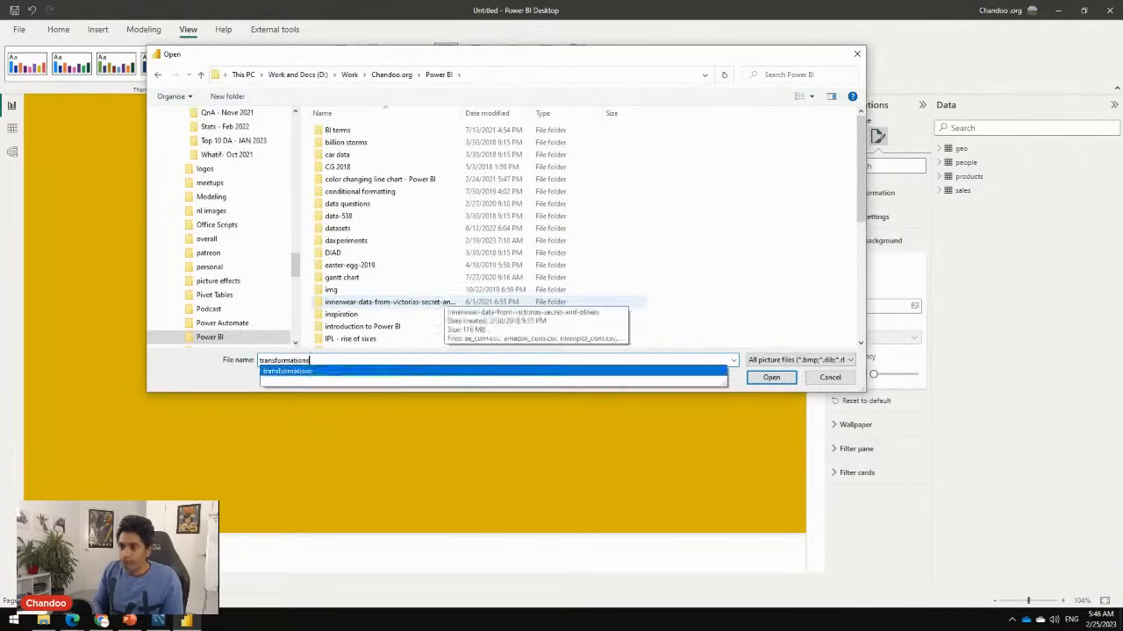
pyautogui.press('Return')
pyautogui.click(479, 150)
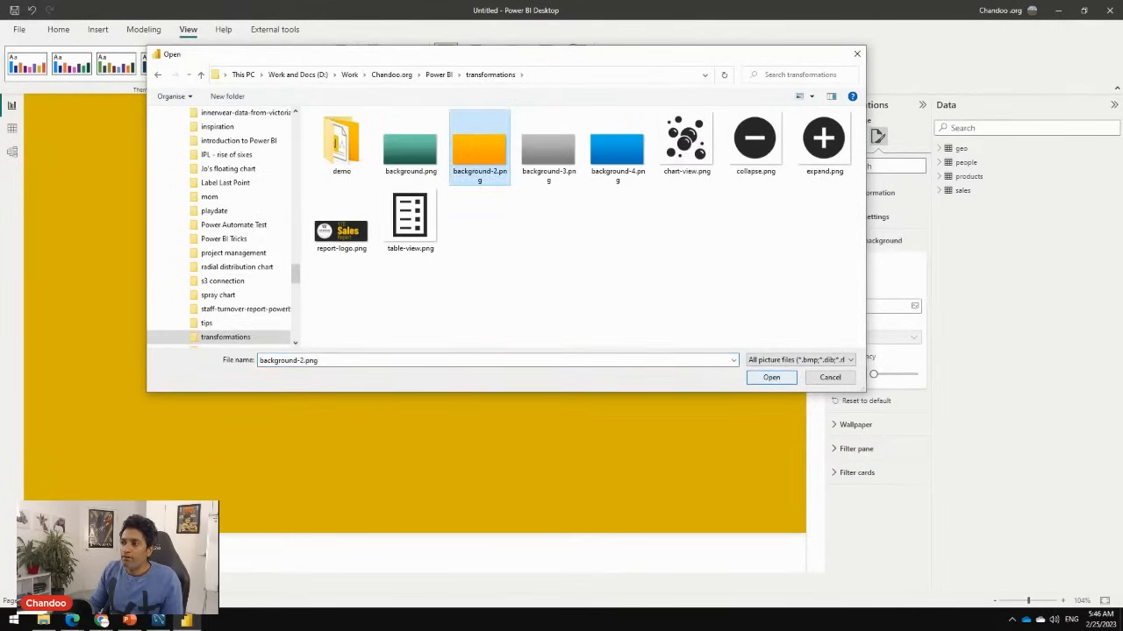
pyautogui.click(771, 377)
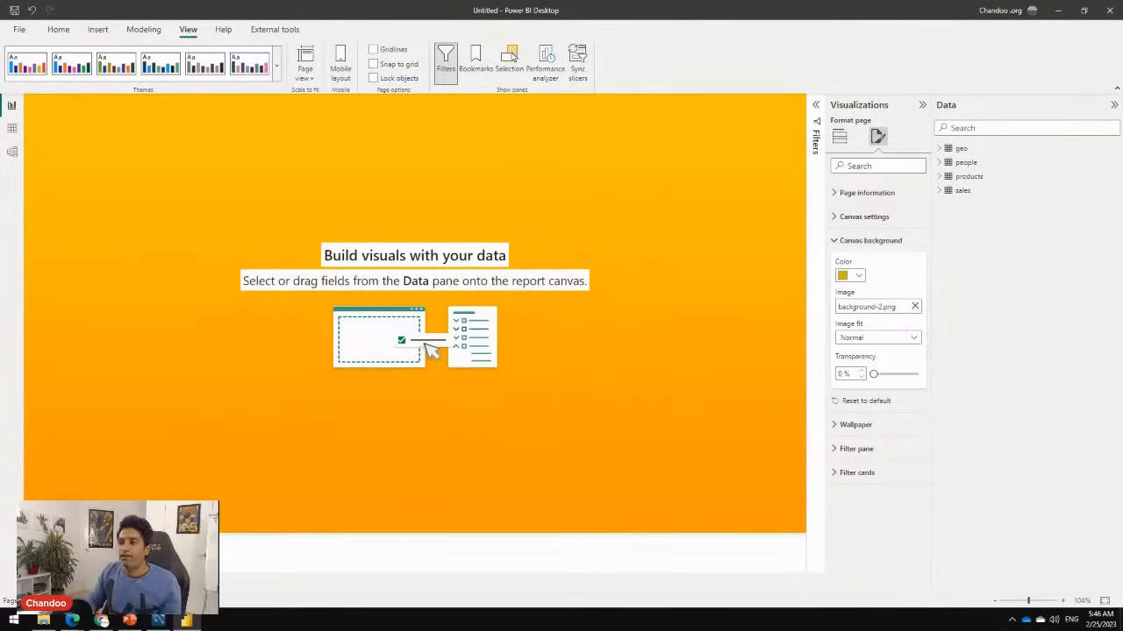
pyautogui.click(839, 136)
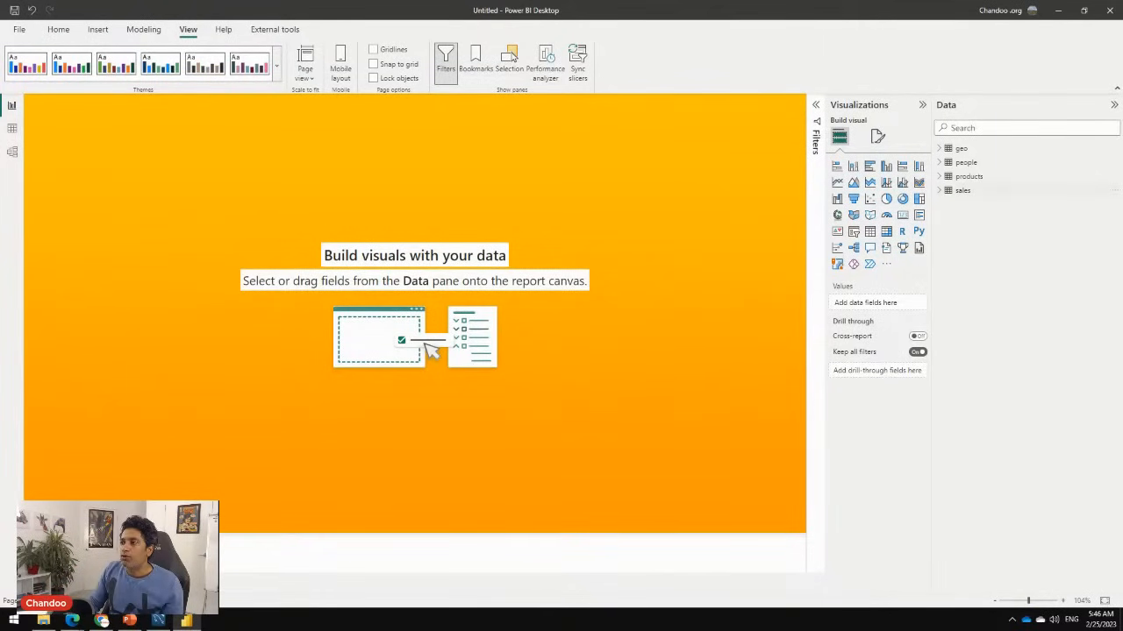
pyautogui.click(962, 191)
pyautogui.rightClick(965, 192)
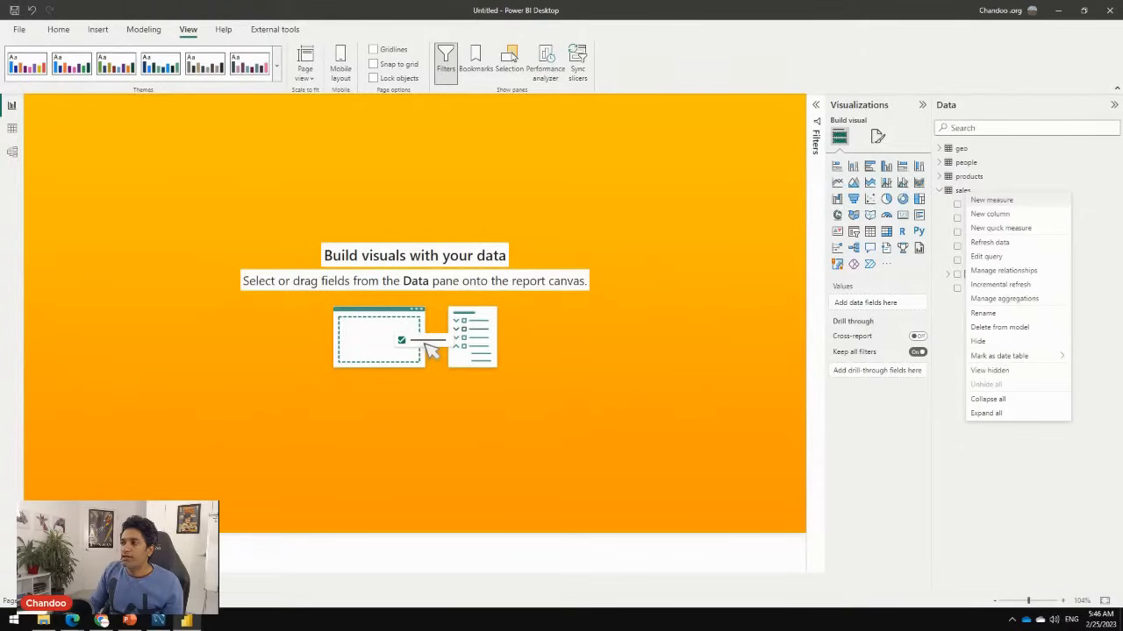
pyautogui.click(992, 200)
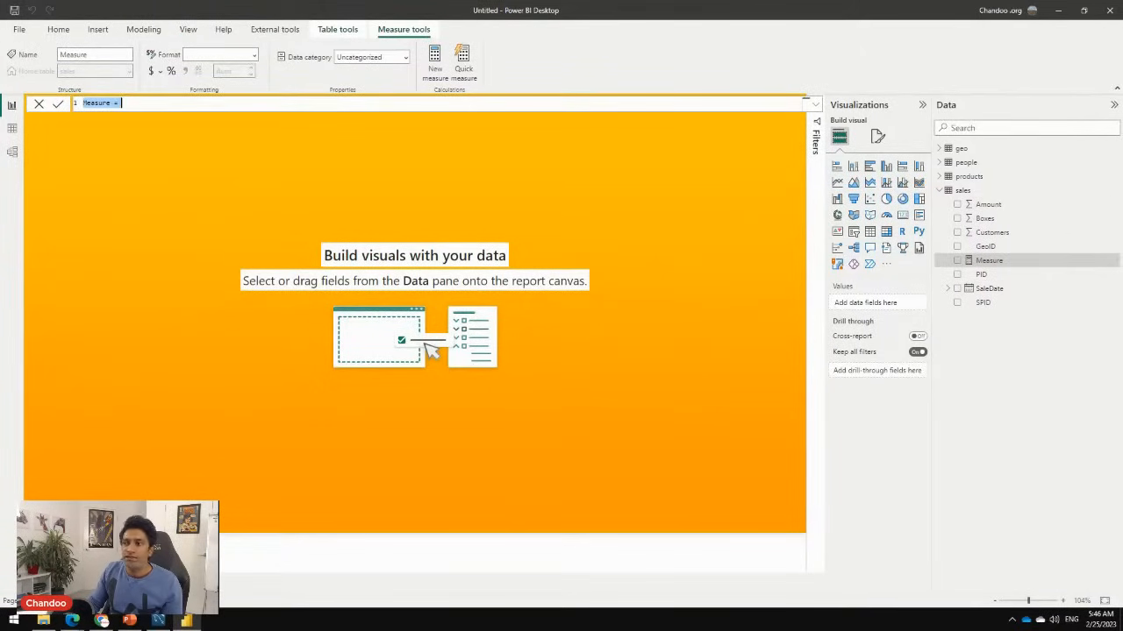
pyautogui.press('Escape')
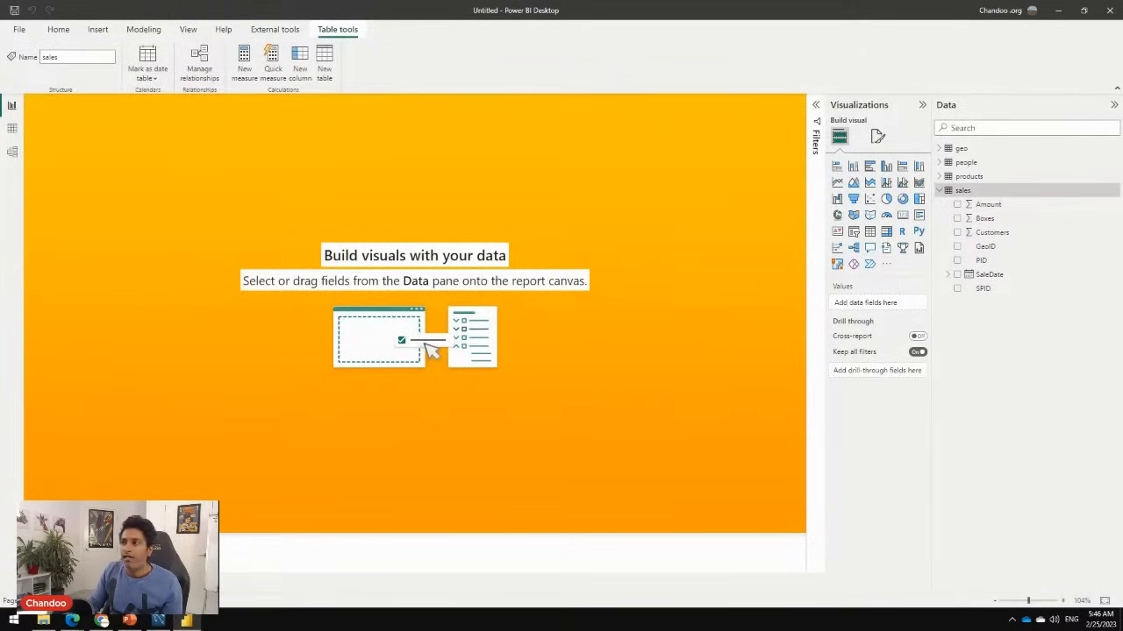
# Start a new measure in the sales table and enlarge the text in its formula bar
pyautogui.rightClick(962, 190)
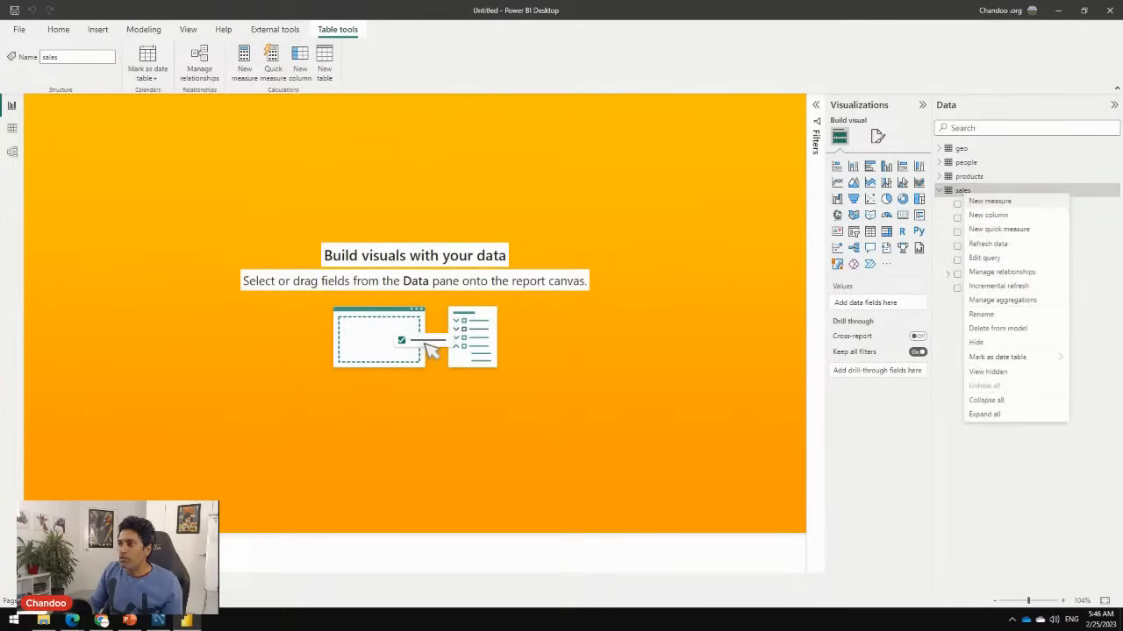
pyautogui.click(989, 201)
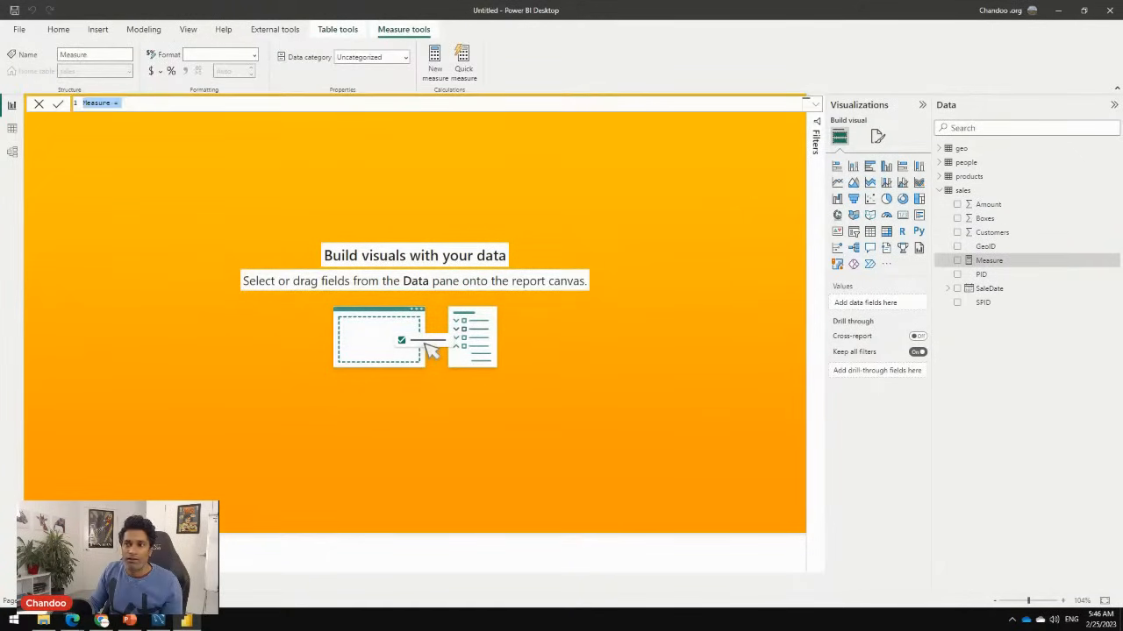
pyautogui.press('Right')
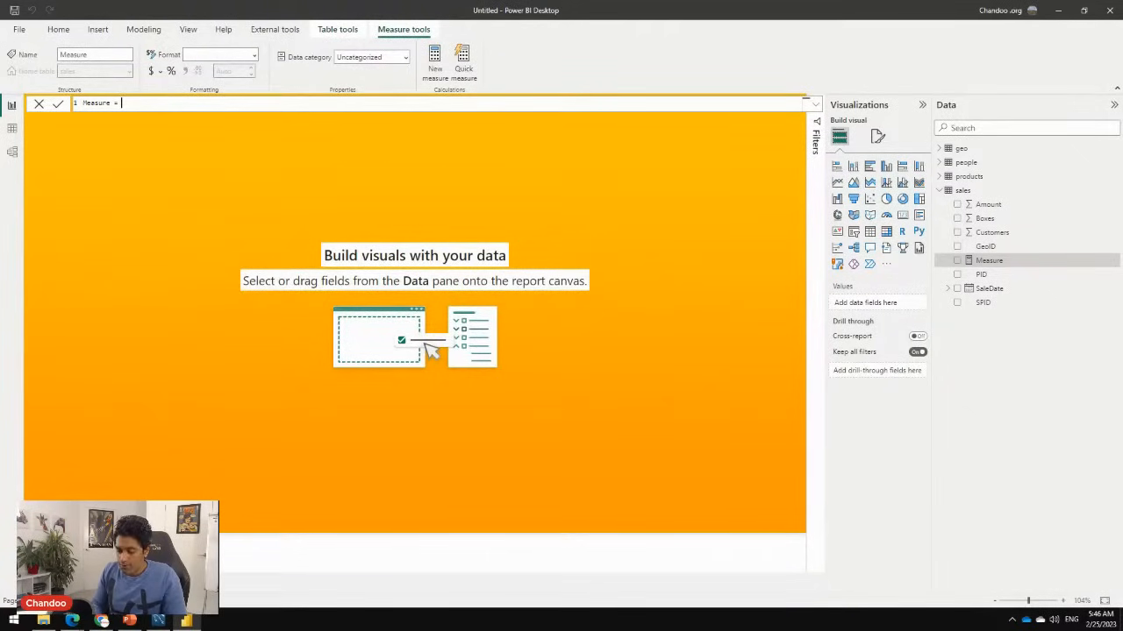
pyautogui.hotkey('ctrl', 'a')
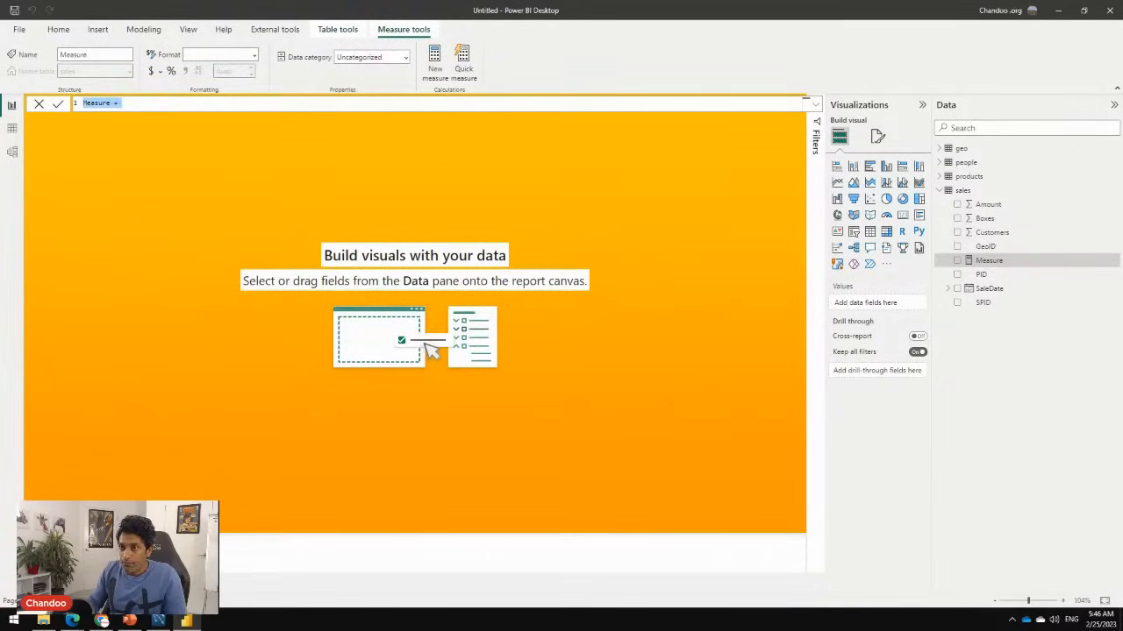
pyautogui.hotkey('ctrl', '+')
pyautogui.hotkey('ctrl', '+')
pyautogui.hotkey('ctrl', '+')
pyautogui.hotkey('ctrl', '+')
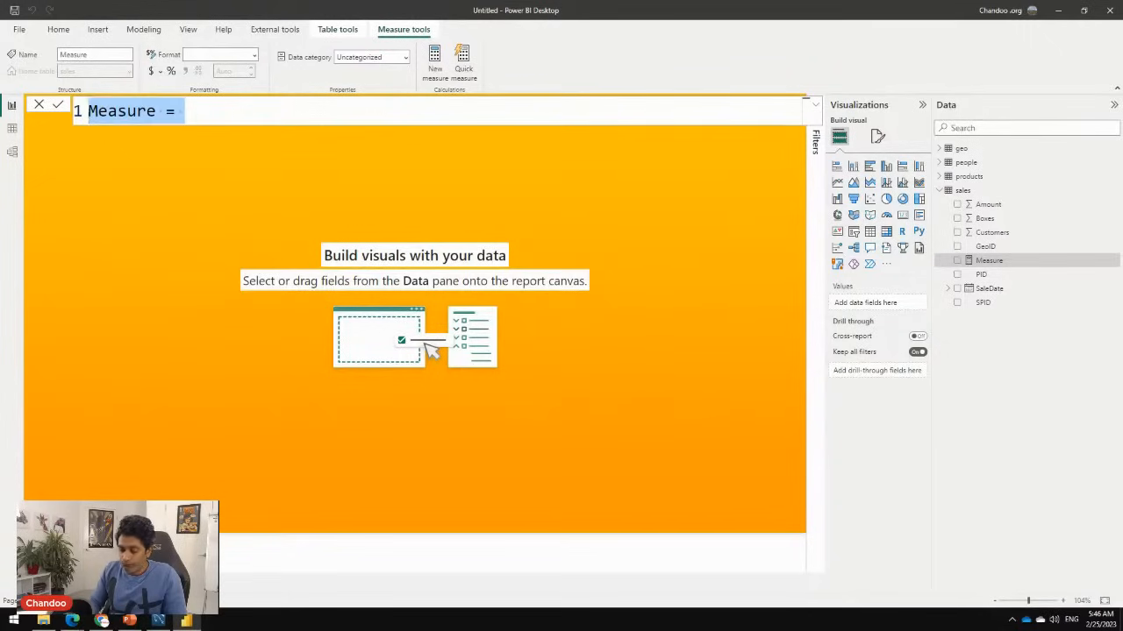
# Define the new measure as Total Sales = SUM(sales[Amount]) and leave the formula bar
pyautogui.write('Total ')
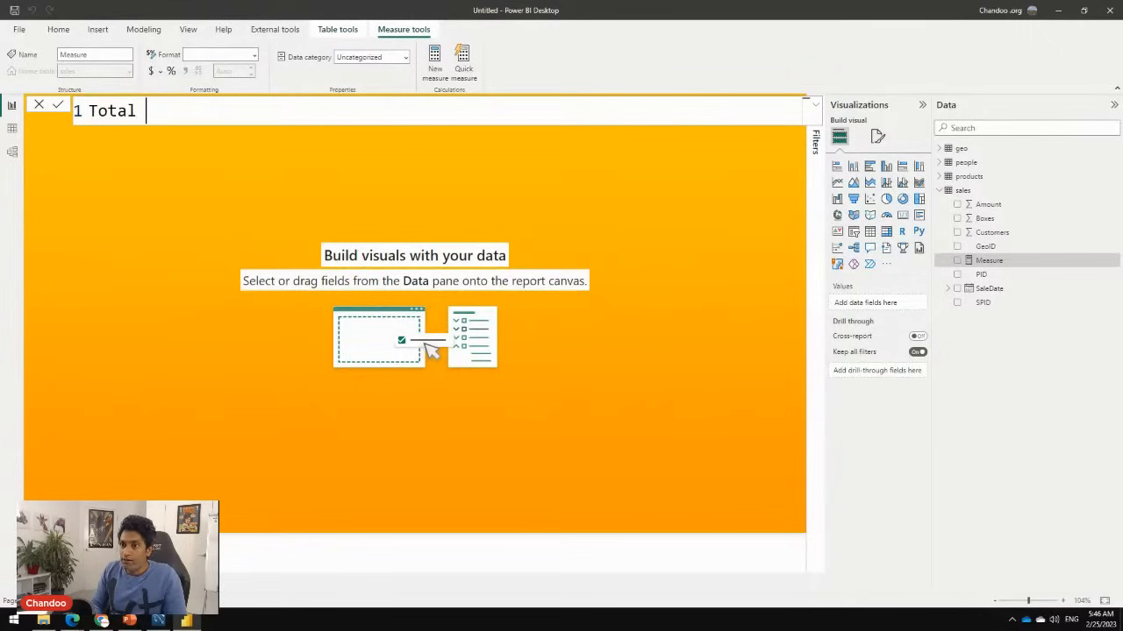
pyautogui.write('Sales = SUM(')
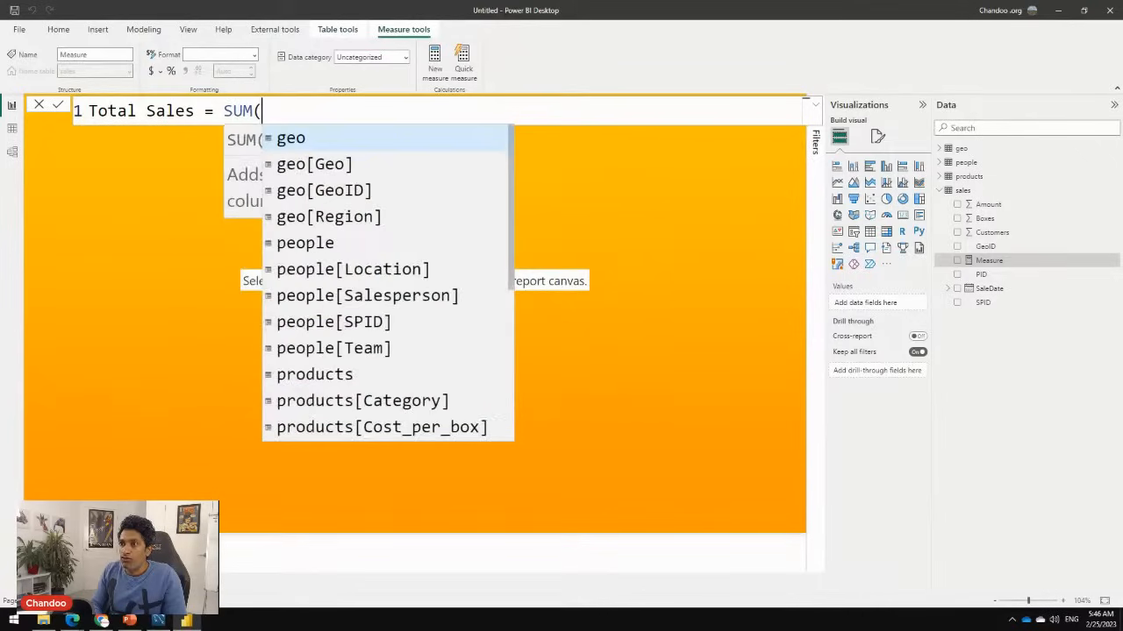
pyautogui.write('sales[')
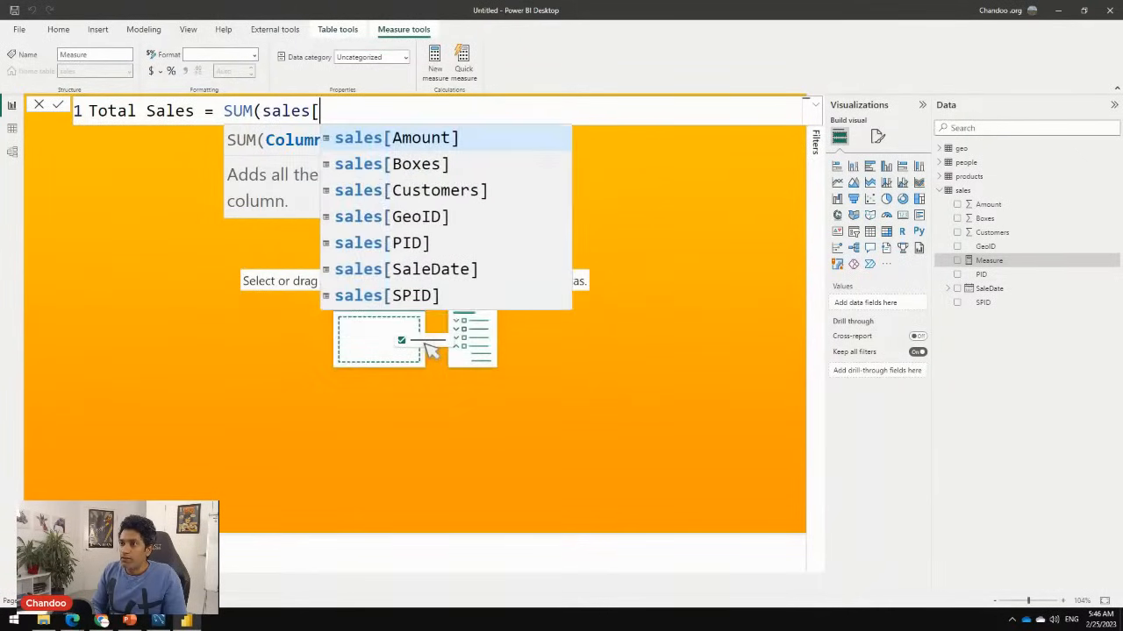
pyautogui.press('Tab')
pyautogui.write(')')
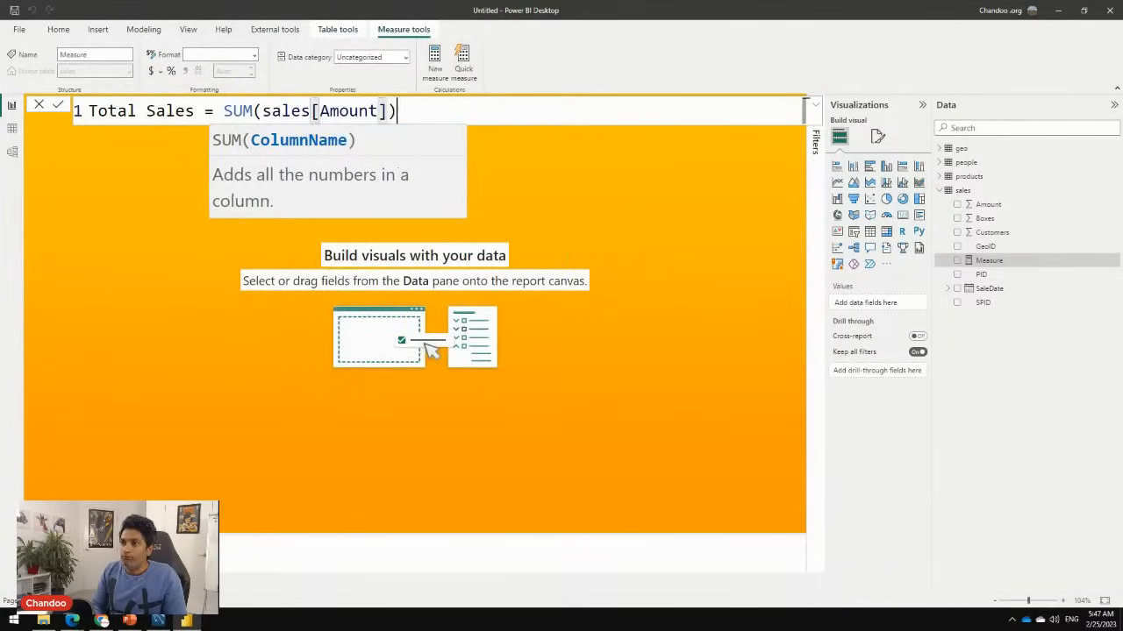
pyautogui.press('Return')
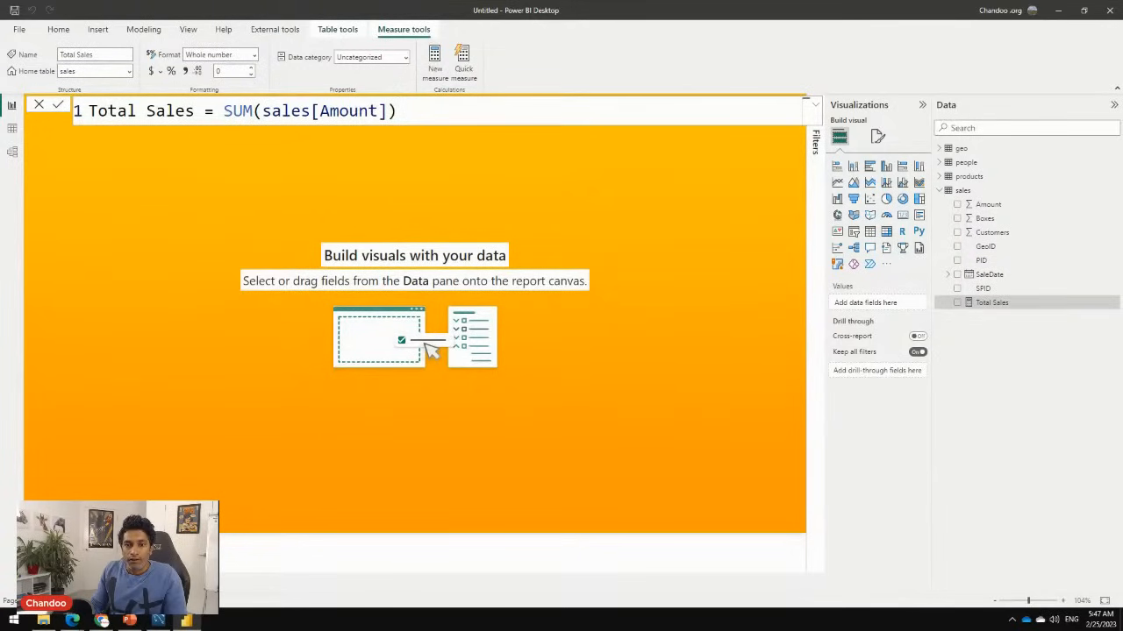
pyautogui.click(750, 158)
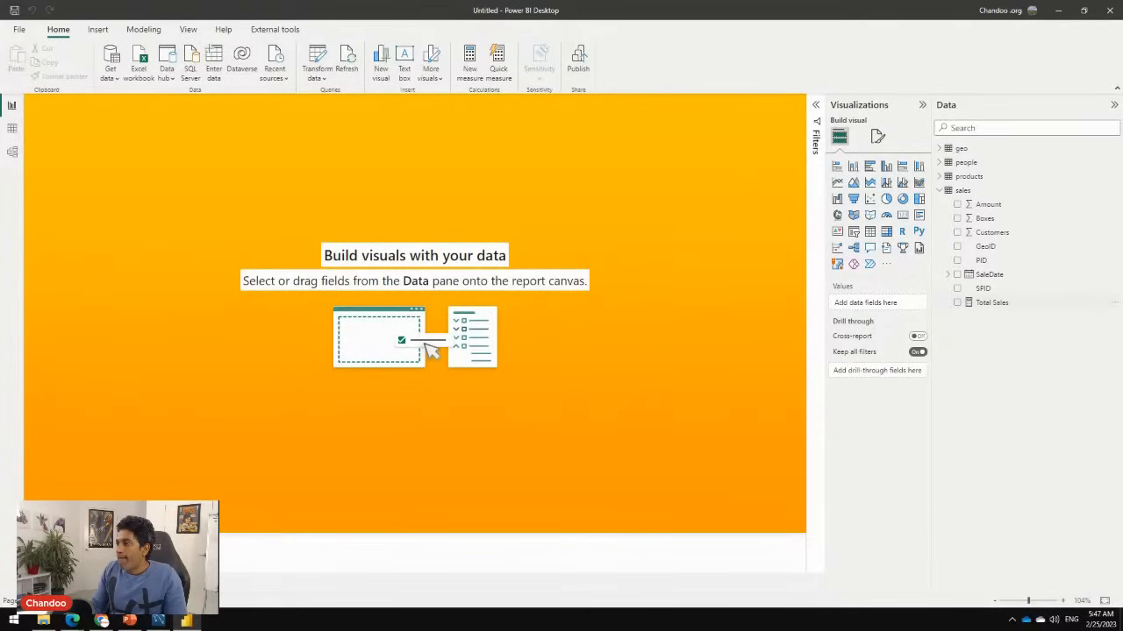
# Create another measure in the sales table defined as Total Boxes = SUM(sales[Boxes])
pyautogui.click(992, 303)
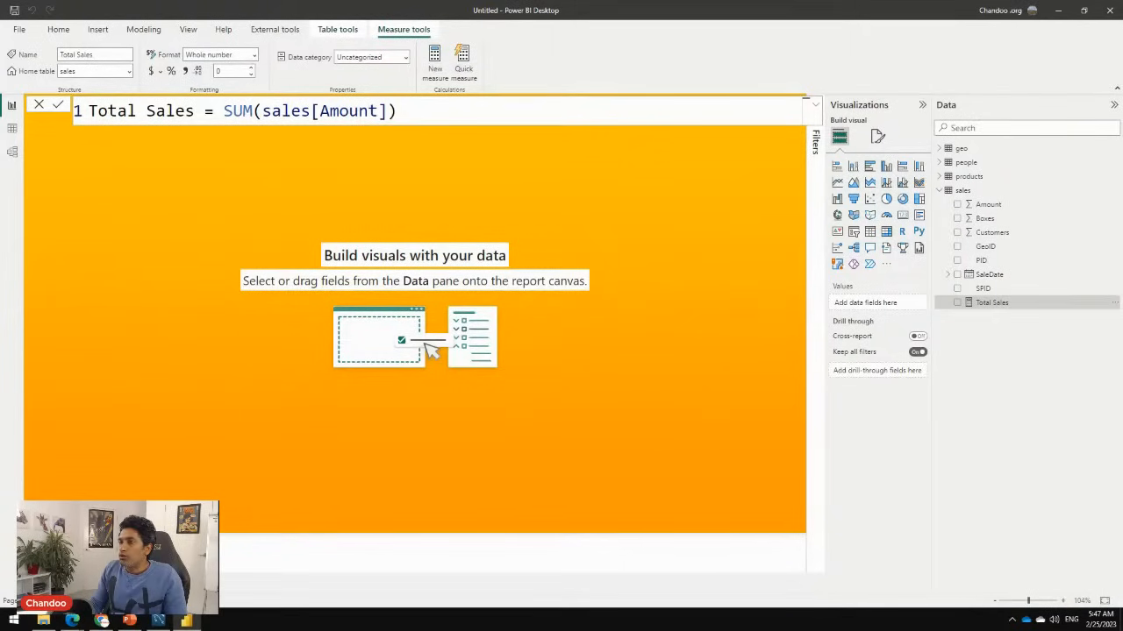
pyautogui.rightClick(963, 191)
pyautogui.click(991, 200)
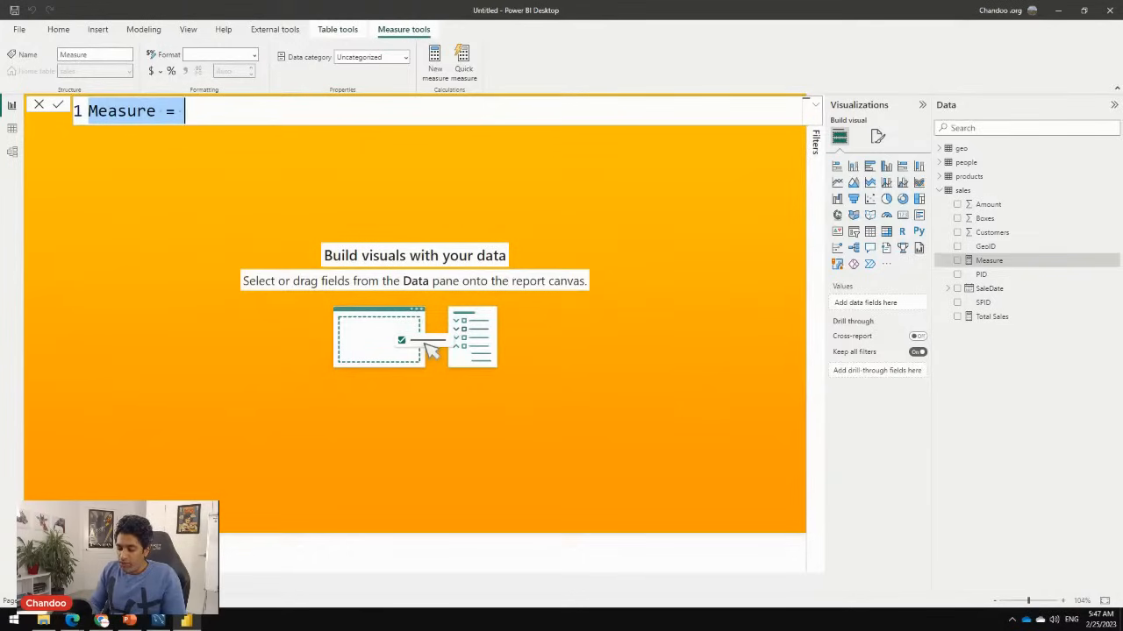
pyautogui.write('Total Boxes -')
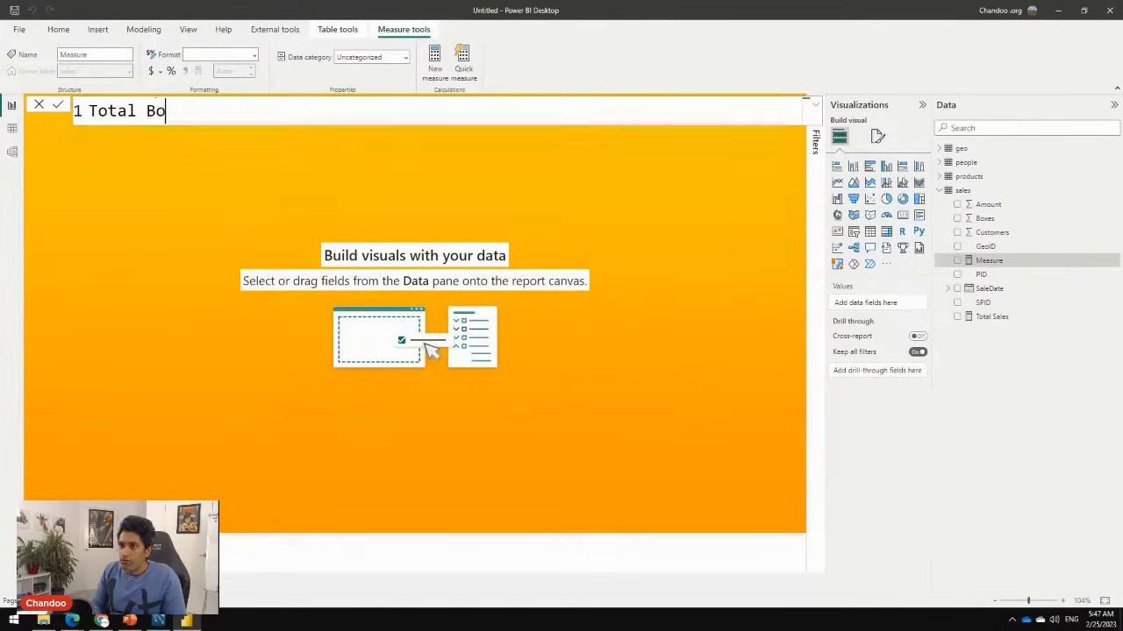
pyautogui.press('BackSpace')
pyautogui.press('BackSpace')
pyautogui.write('= ')
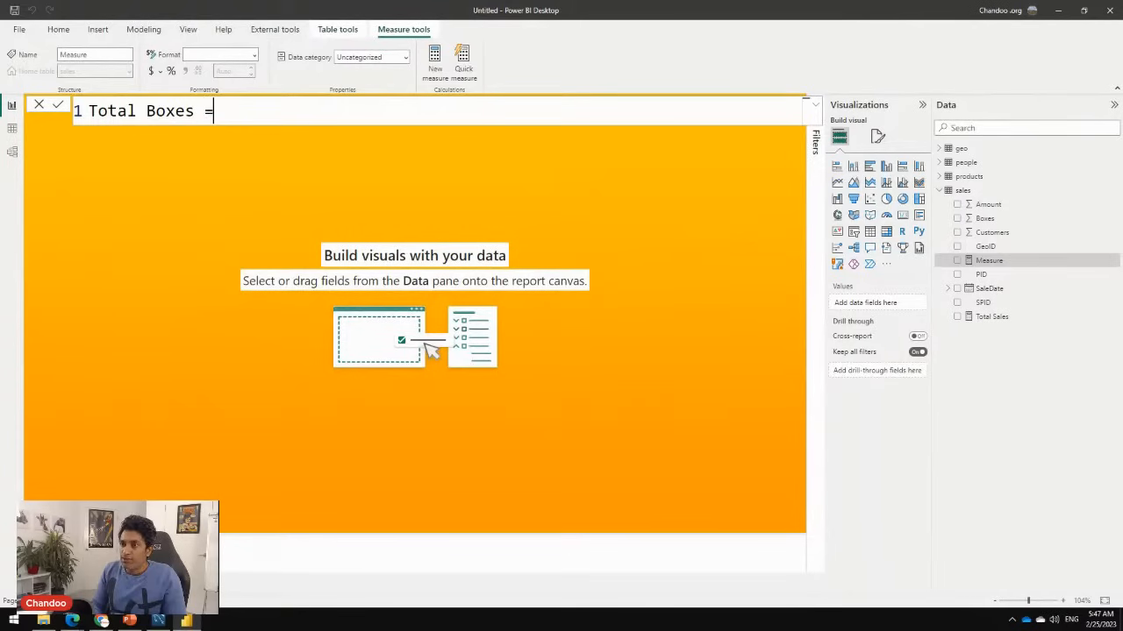
pyautogui.write('sum')
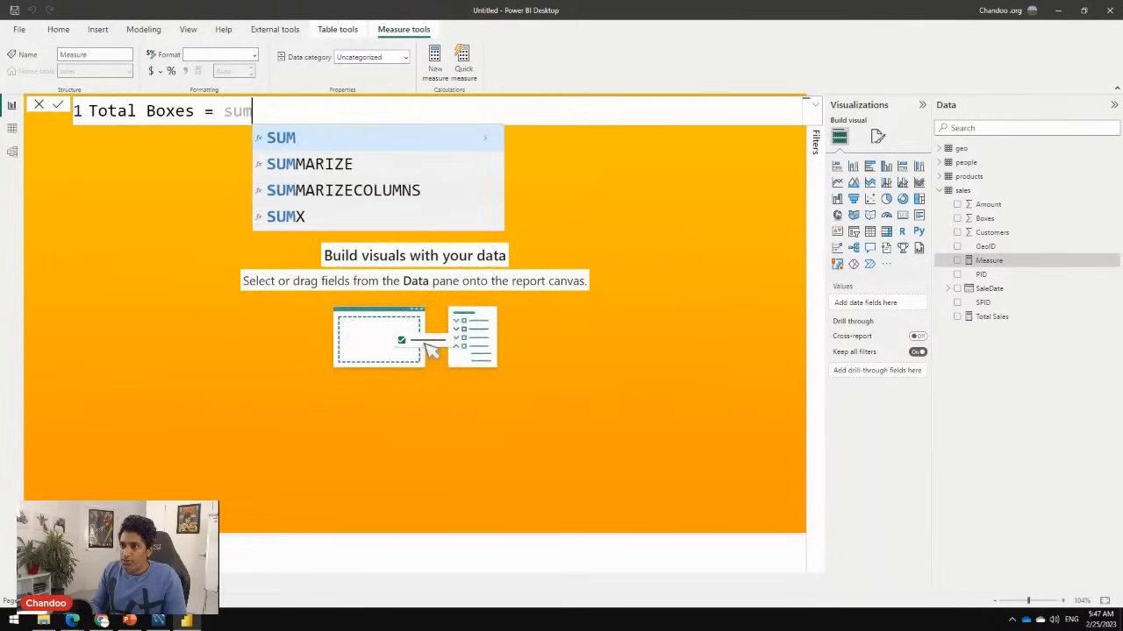
pyautogui.press('Tab')
pyautogui.write('box')
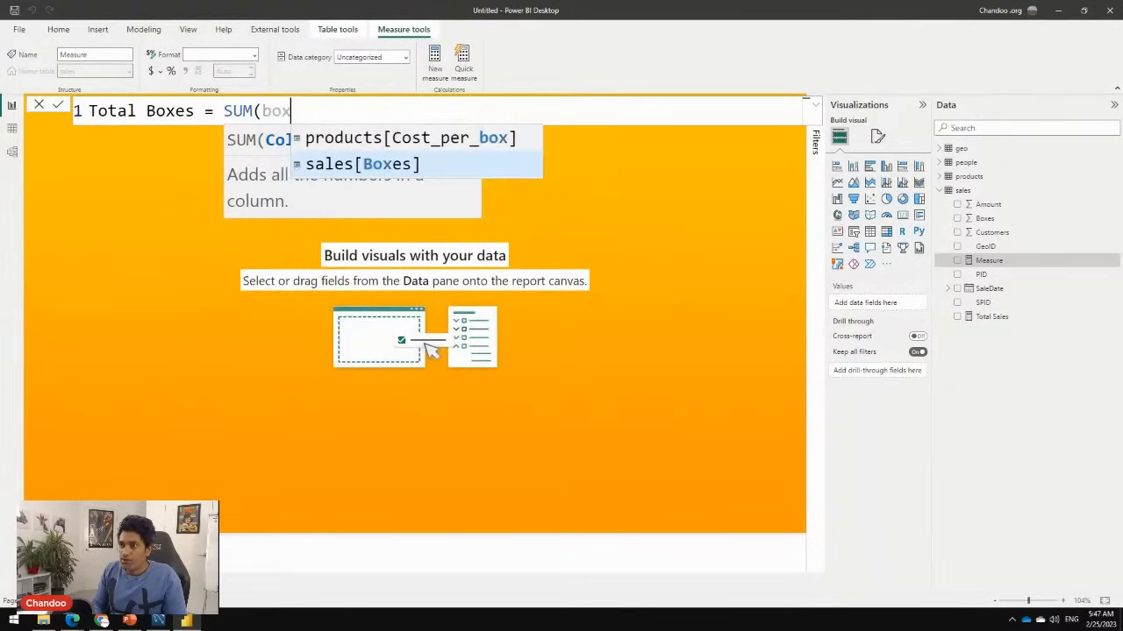
pyautogui.press('Tab')
pyautogui.write(')')
pyautogui.press('Return')
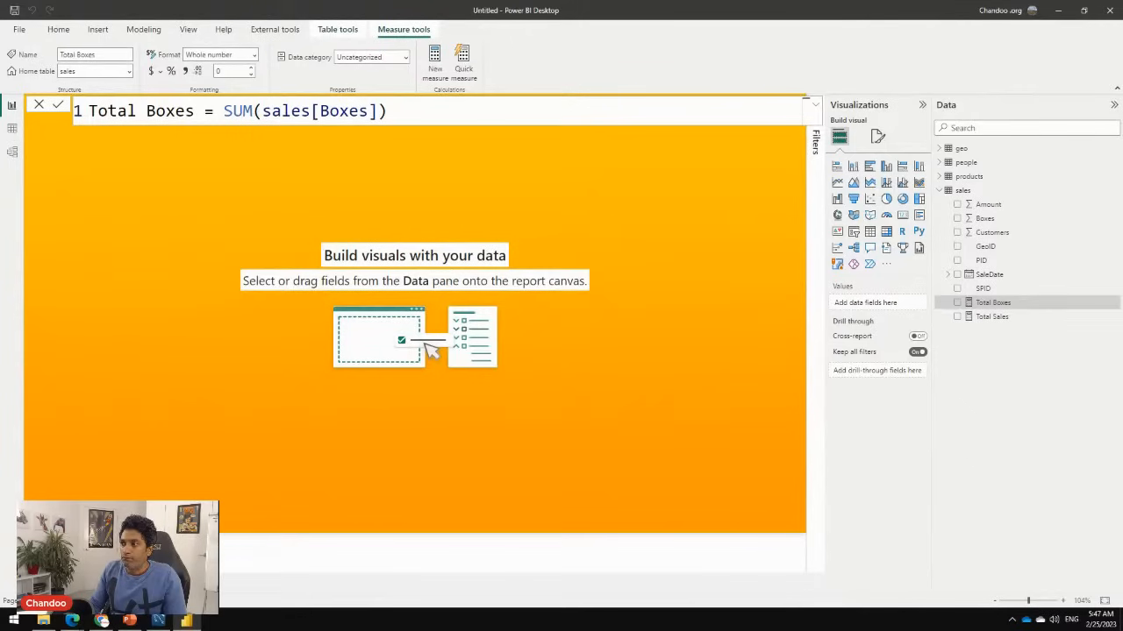
pyautogui.press('Escape')
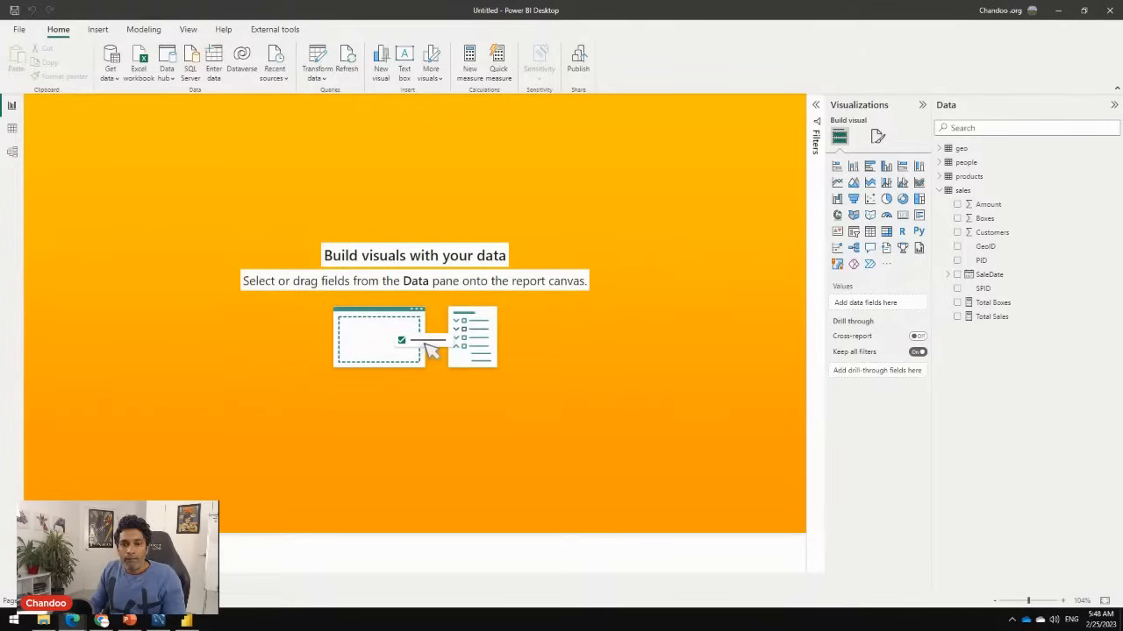
# Review the Total Boxes and Total Sales formulas, and add the measure Shipment Count = countrows(sales) to the sales table
pyautogui.click(993, 303)
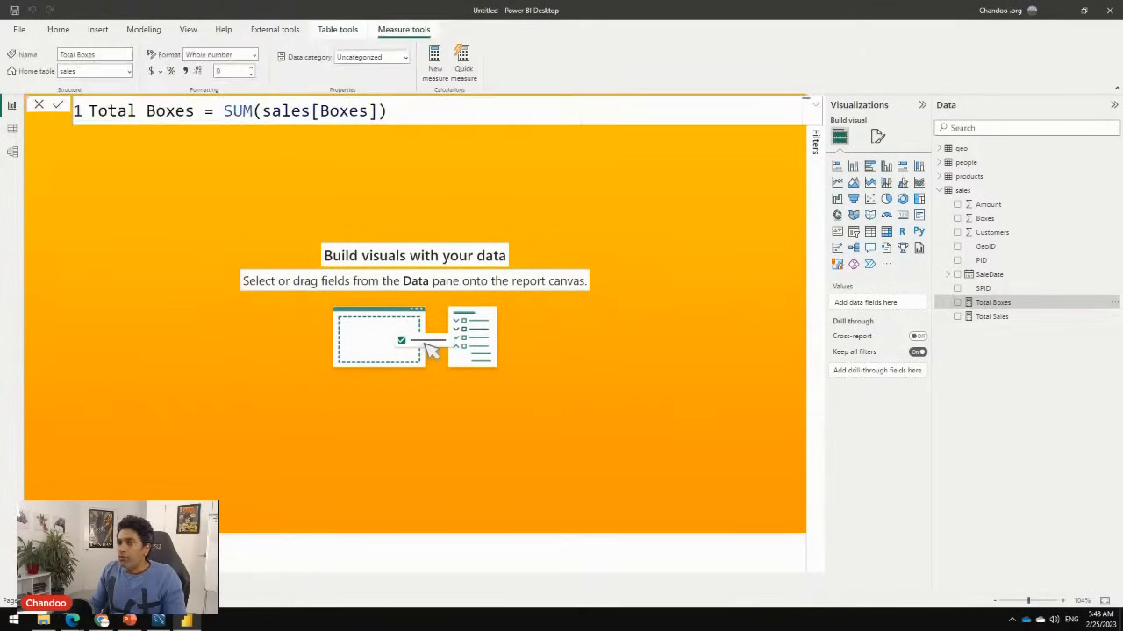
pyautogui.click(992, 317)
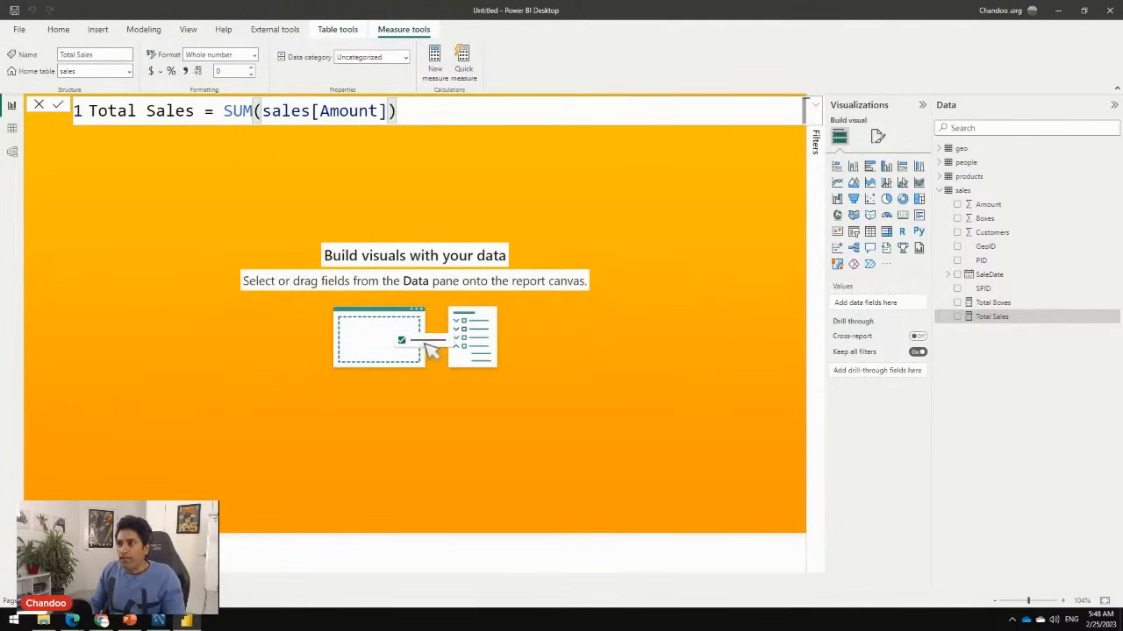
pyautogui.click(993, 303)
pyautogui.click(992, 317)
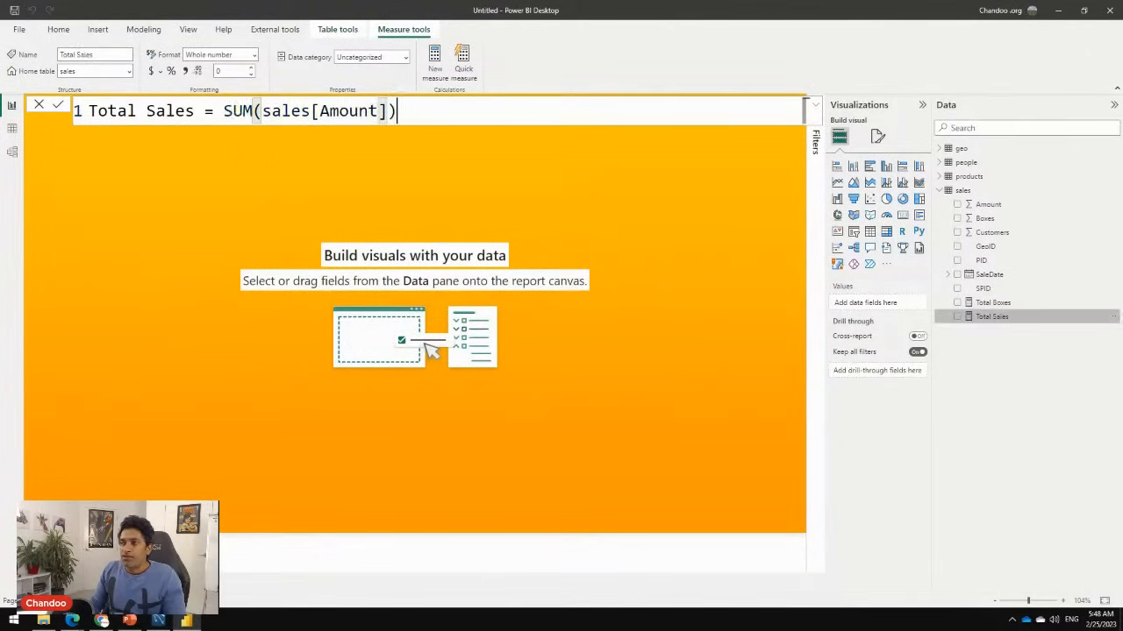
pyautogui.rightClick(964, 190)
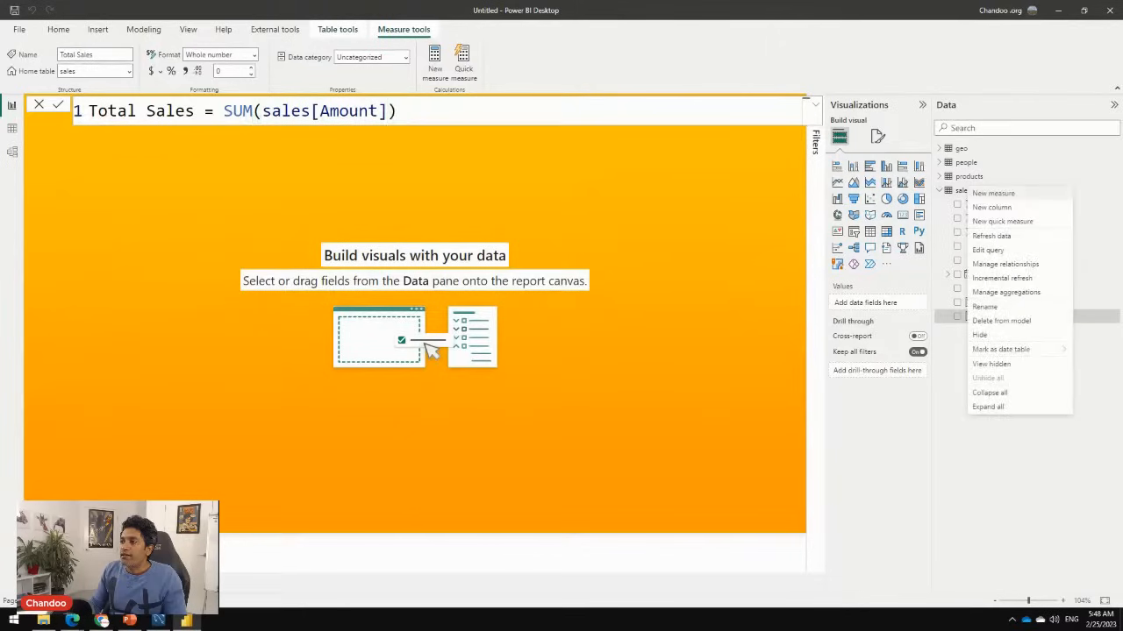
pyautogui.click(995, 193)
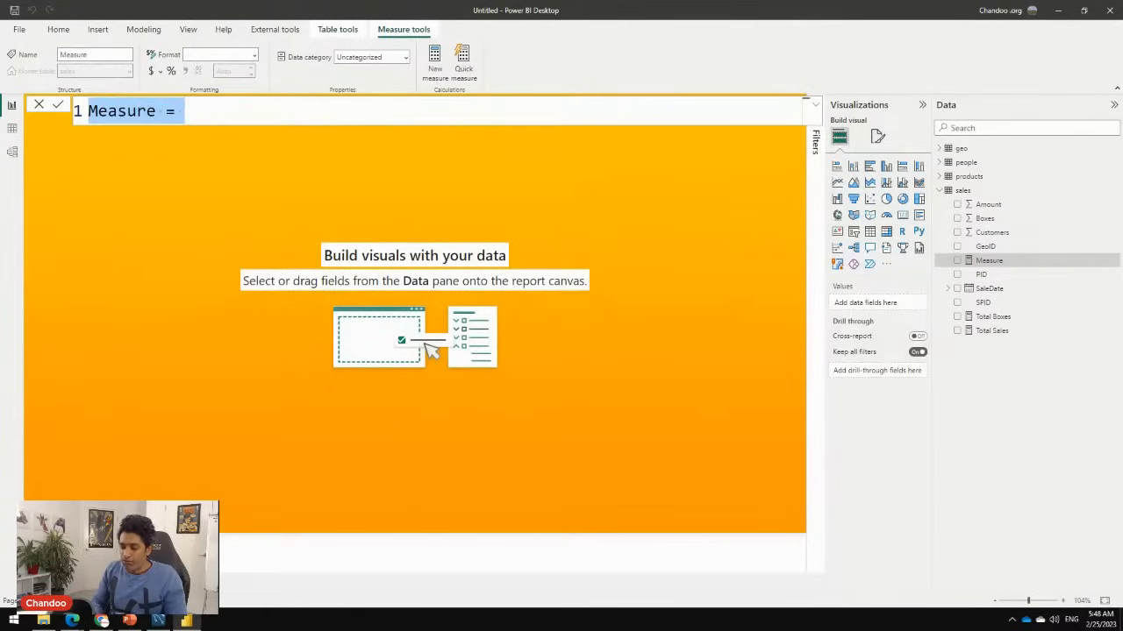
pyautogui.write('Shipment Count = ')
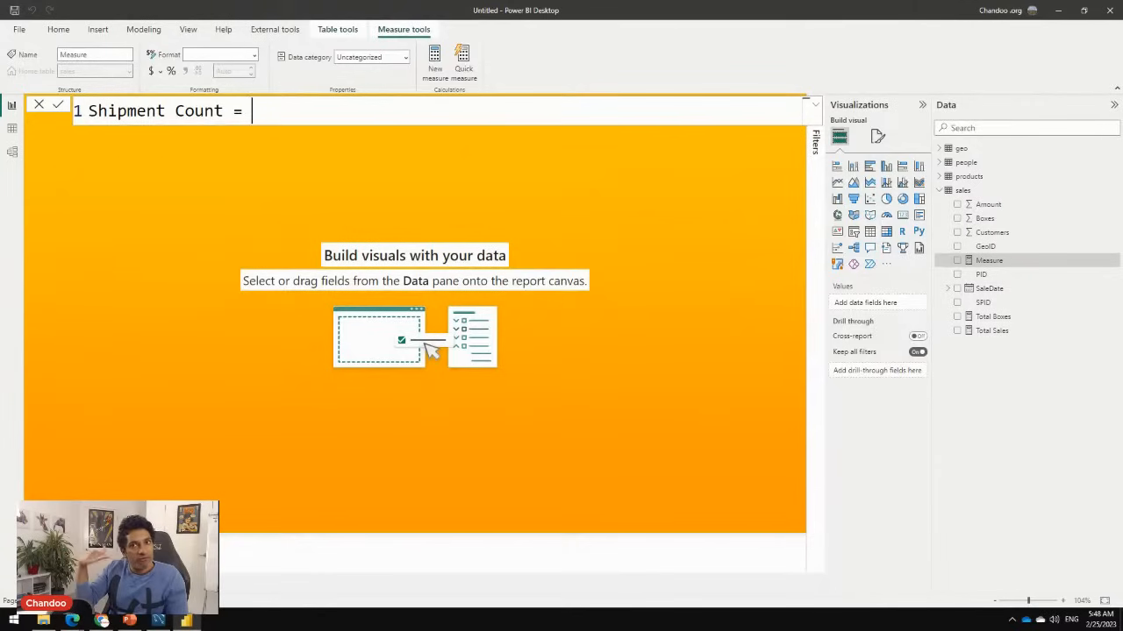
pyautogui.write('co')
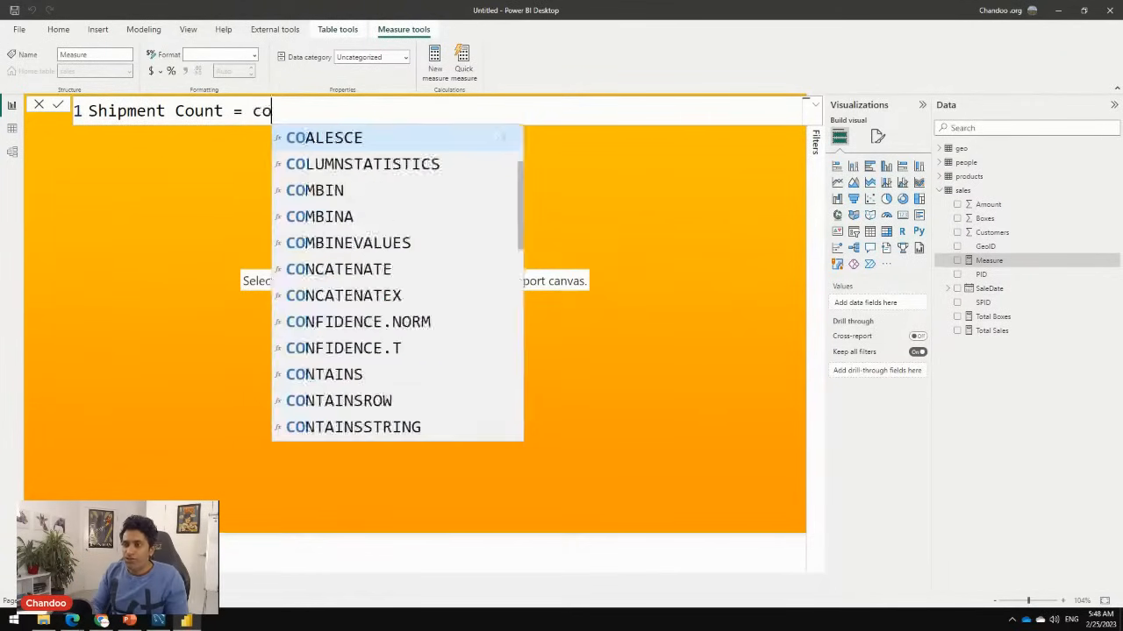
pyautogui.write('untrows(shi')
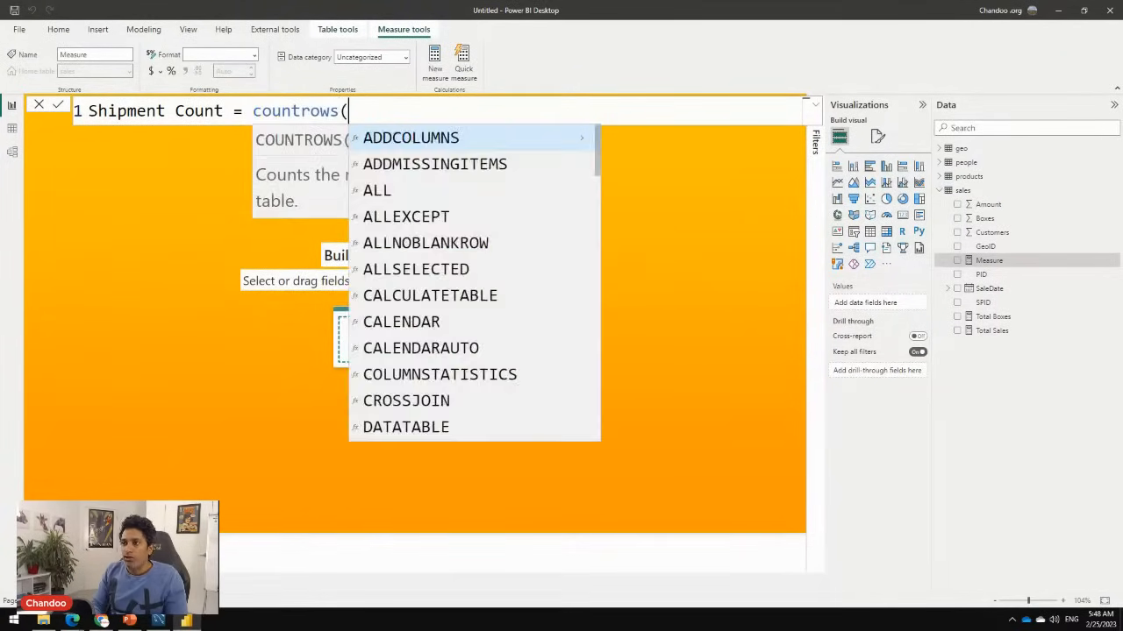
pyautogui.press('BackSpace')
pyautogui.press('BackSpace')
pyautogui.press('BackSpace')
pyautogui.write('sales)')
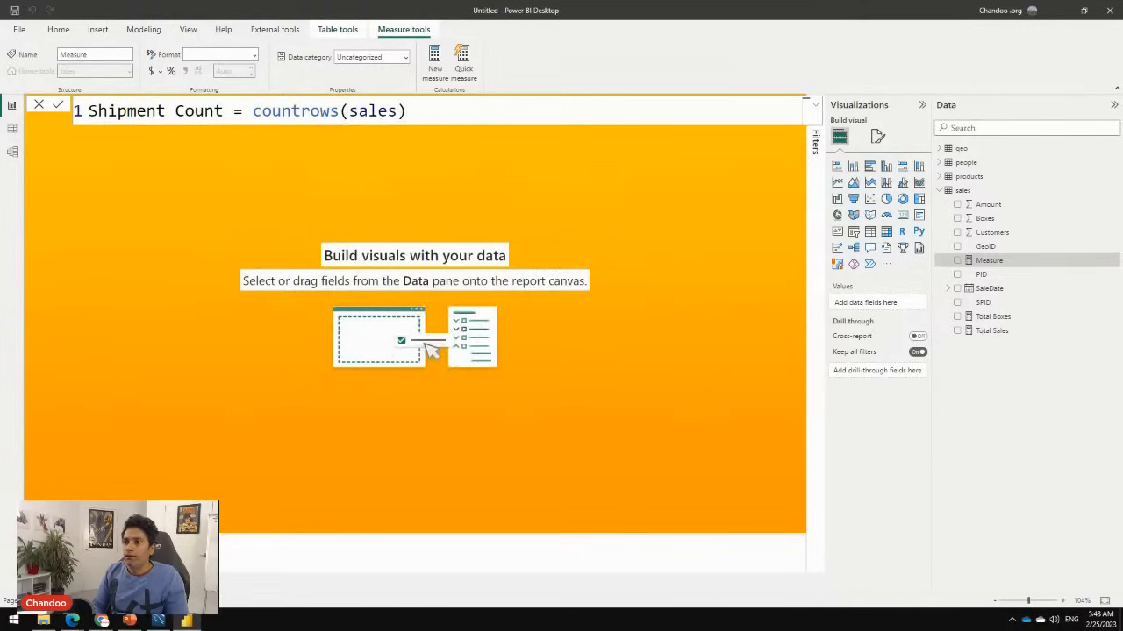
pyautogui.press('Return')
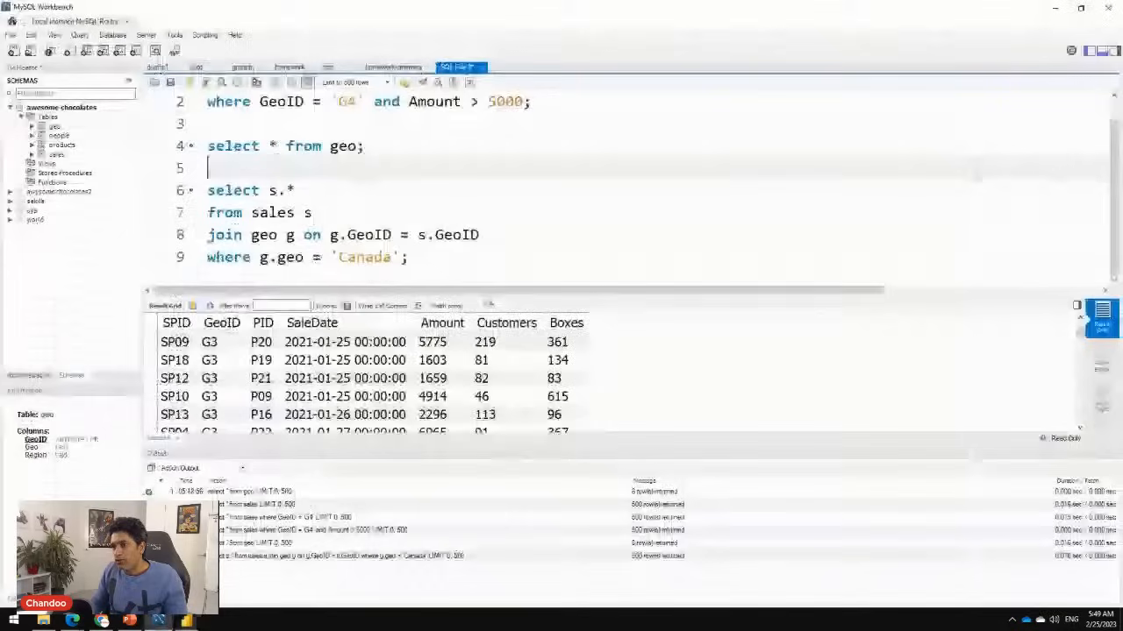
# Switch to MySQL Workbench and write, a few blank lines below the Canada query, "select * from sales order by boxes;" on two lines
pyautogui.hotkey('alt', 'Tab')
pyautogui.click(481, 235)
pyautogui.press('Down')
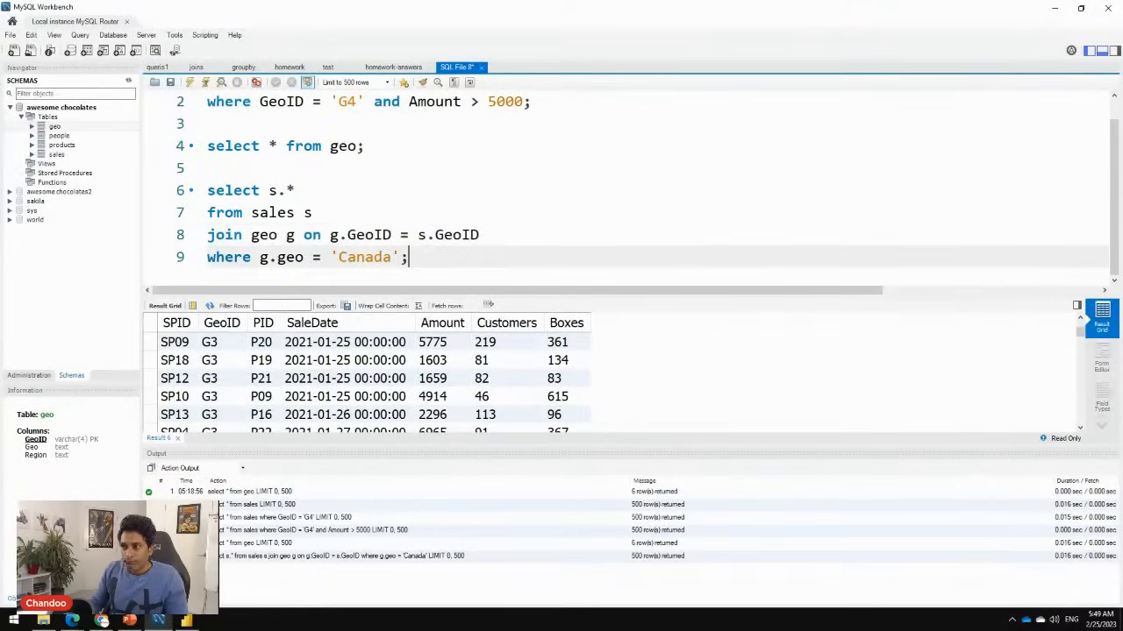
pyautogui.press('Return')
pyautogui.press('Return')
pyautogui.press('Return')
pyautogui.press('Return')
pyautogui.press('Return')
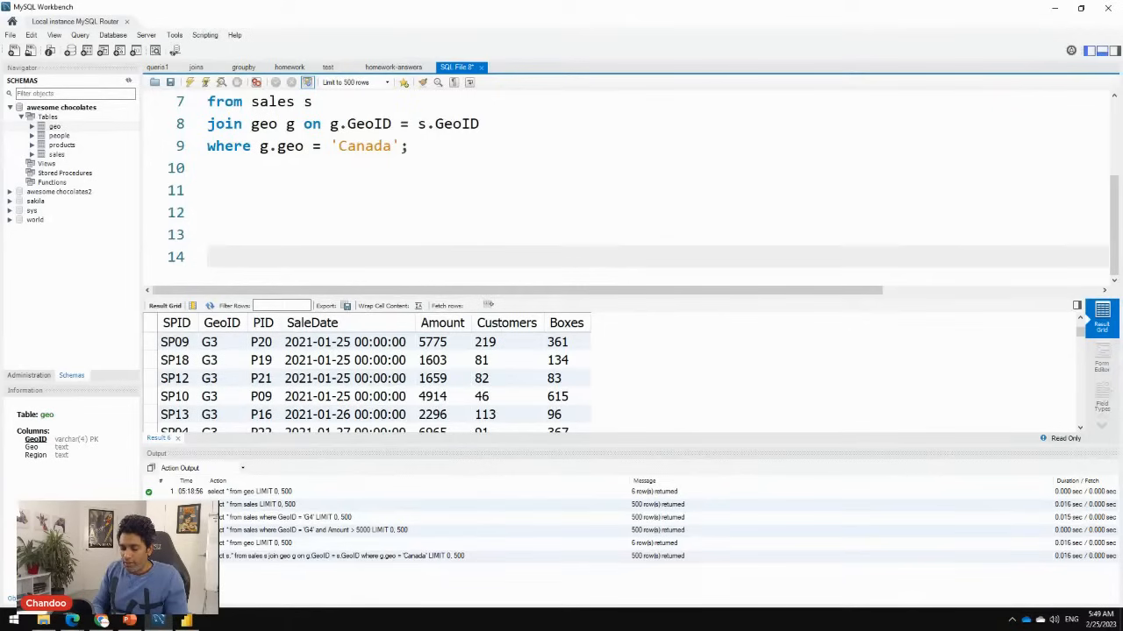
pyautogui.write('select * f')
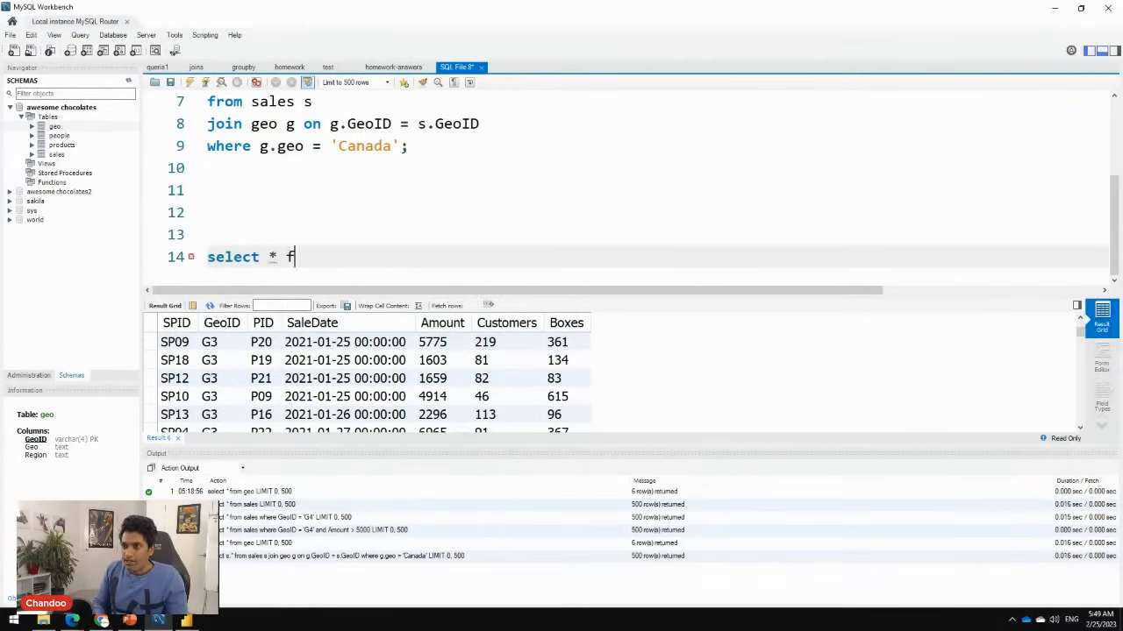
pyautogui.write('rom sales')
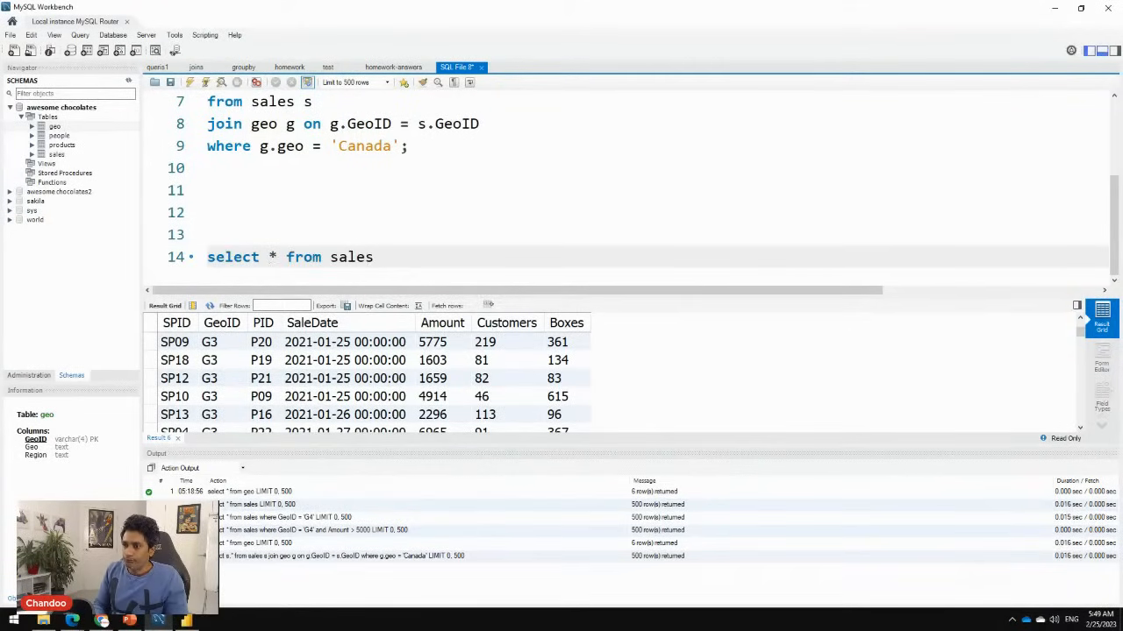
pyautogui.press('Return')
pyautogui.write('order by')
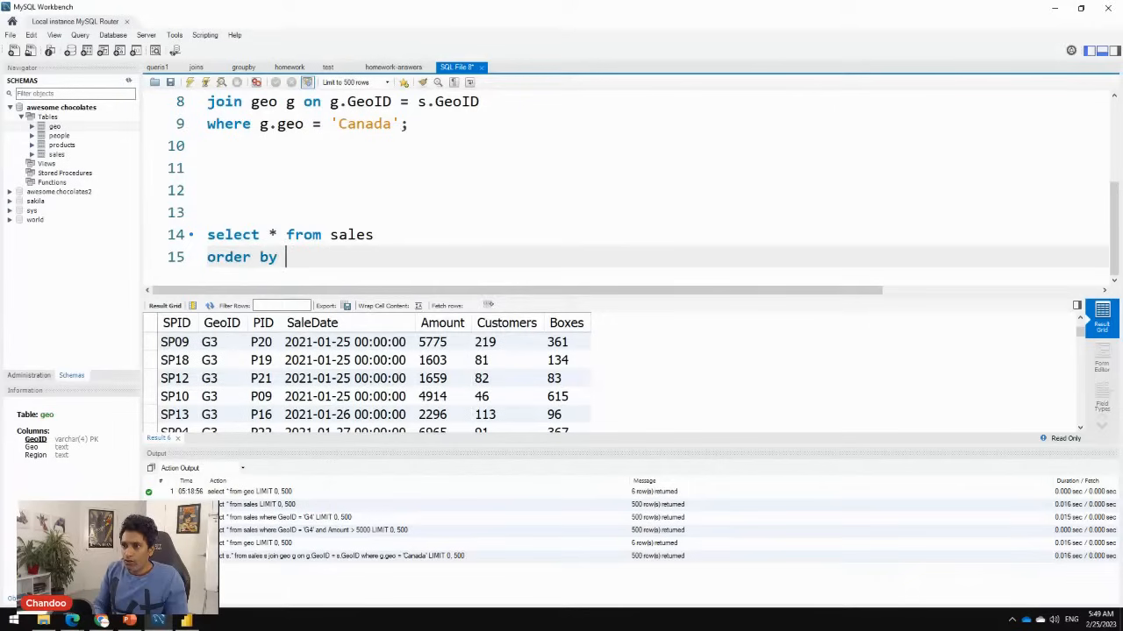
pyautogui.write(' boxes;')
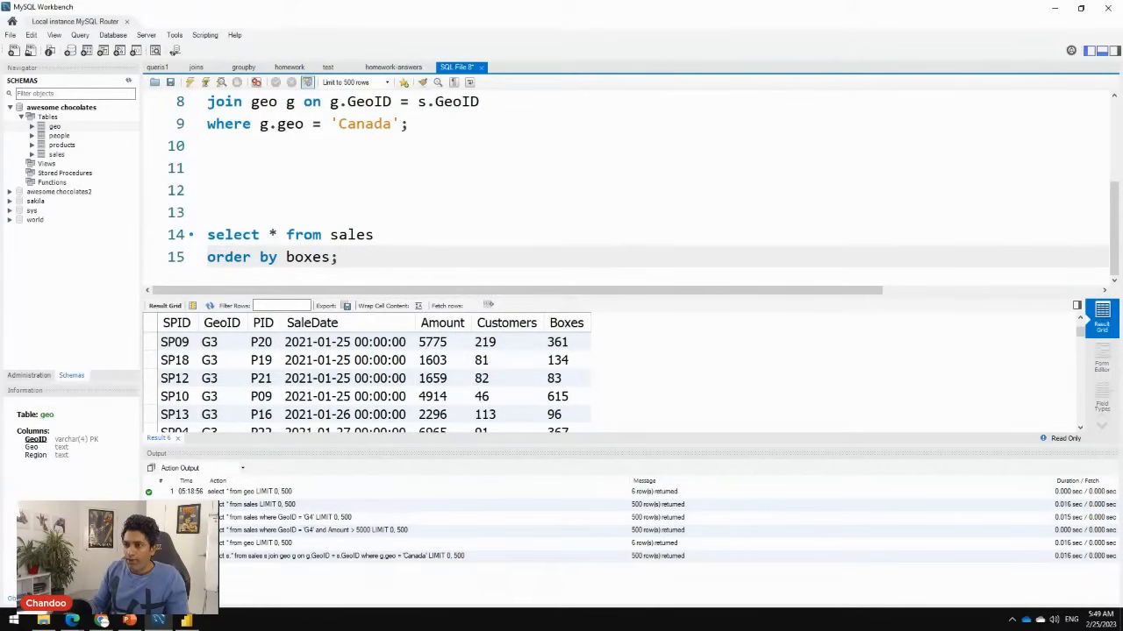
# Run the sales query ordered by boxes and enlarge the result grid
pyautogui.hotkey('ctrl', 'Return')
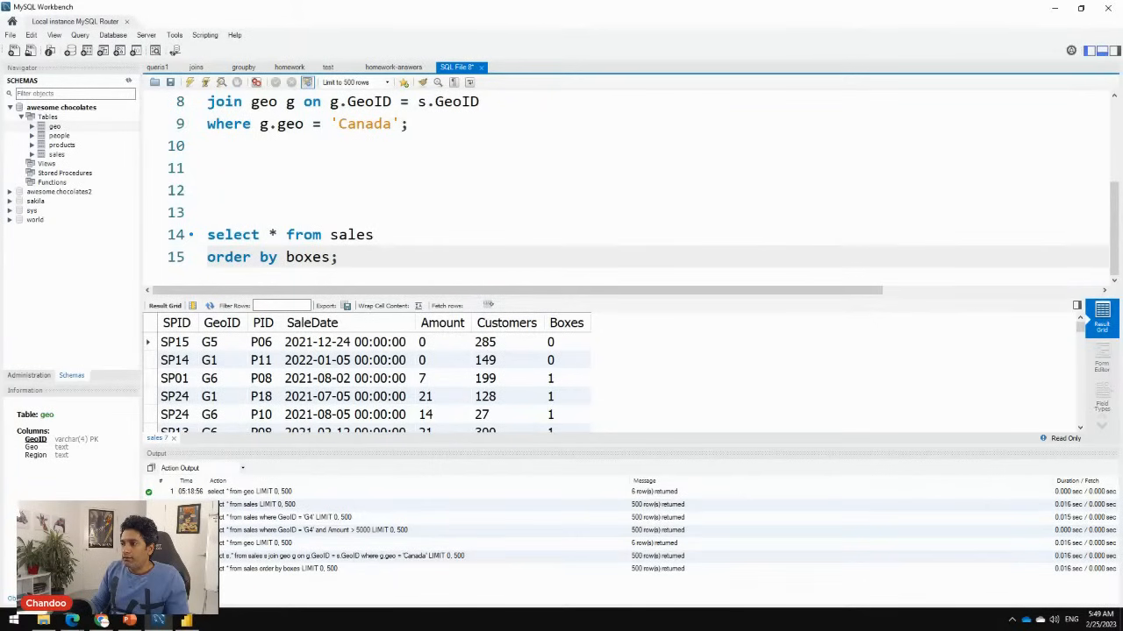
pyautogui.moveTo(629, 446); pyautogui.dragTo(630, 549)
pyautogui.moveTo(630, 359); pyautogui.dragTo(630, 251)
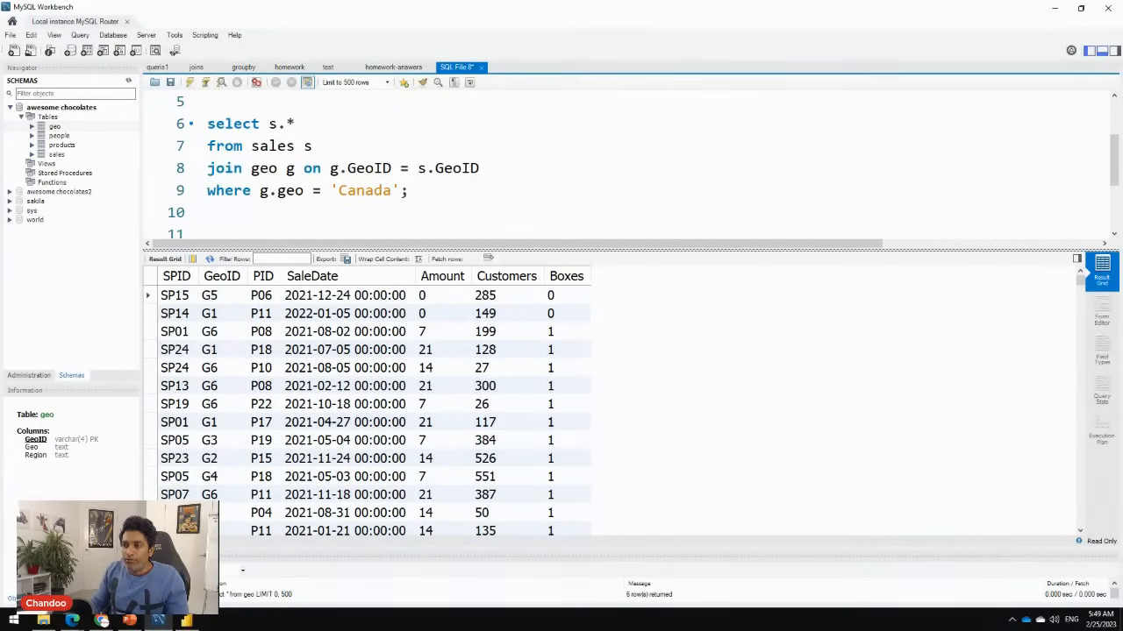
# Examine the Boxes values from the smallest shipments to the last returned row, and return to the first rows
pyautogui.click(567, 295)
pyautogui.click(566, 314)
pyautogui.click(566, 332)
pyautogui.scroll(-7, 567, 351)
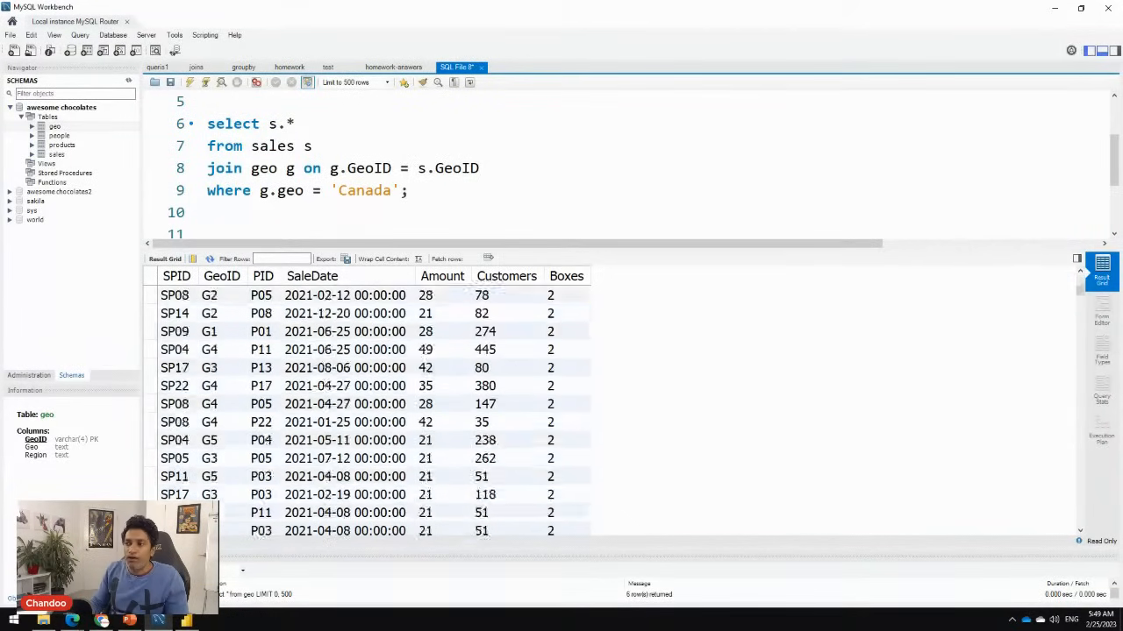
pyautogui.scroll(-6, 566, 351)
pyautogui.click(567, 367)
pyautogui.scroll(-6, 567, 386)
pyautogui.click(566, 422)
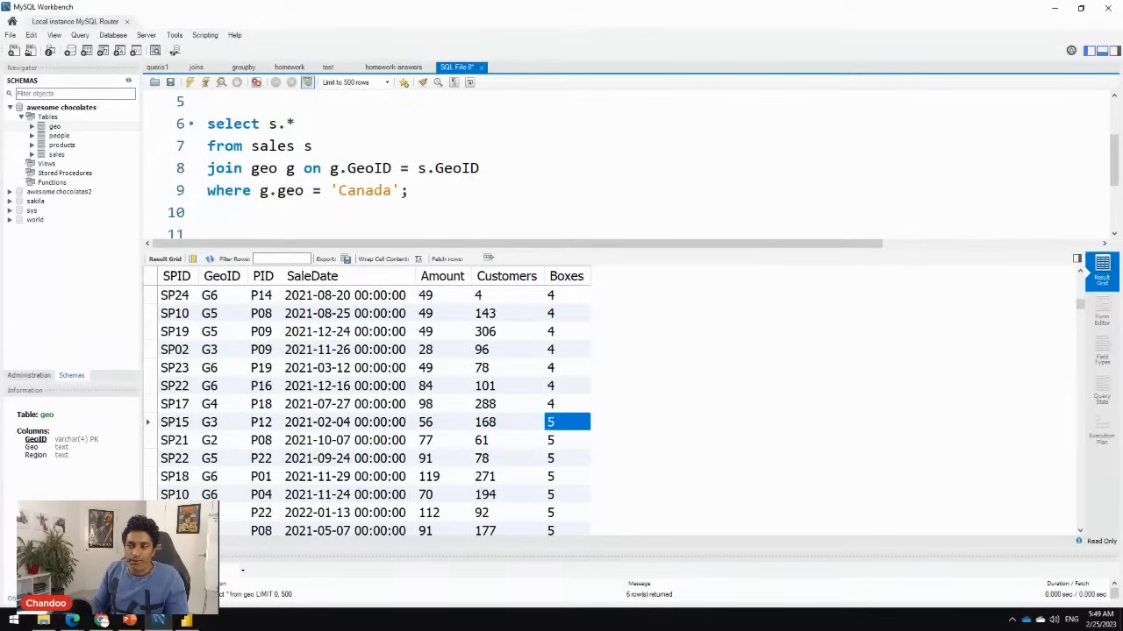
pyautogui.scroll(-6, 566, 412)
pyautogui.moveTo(1080, 314); pyautogui.dragTo(1079, 522)
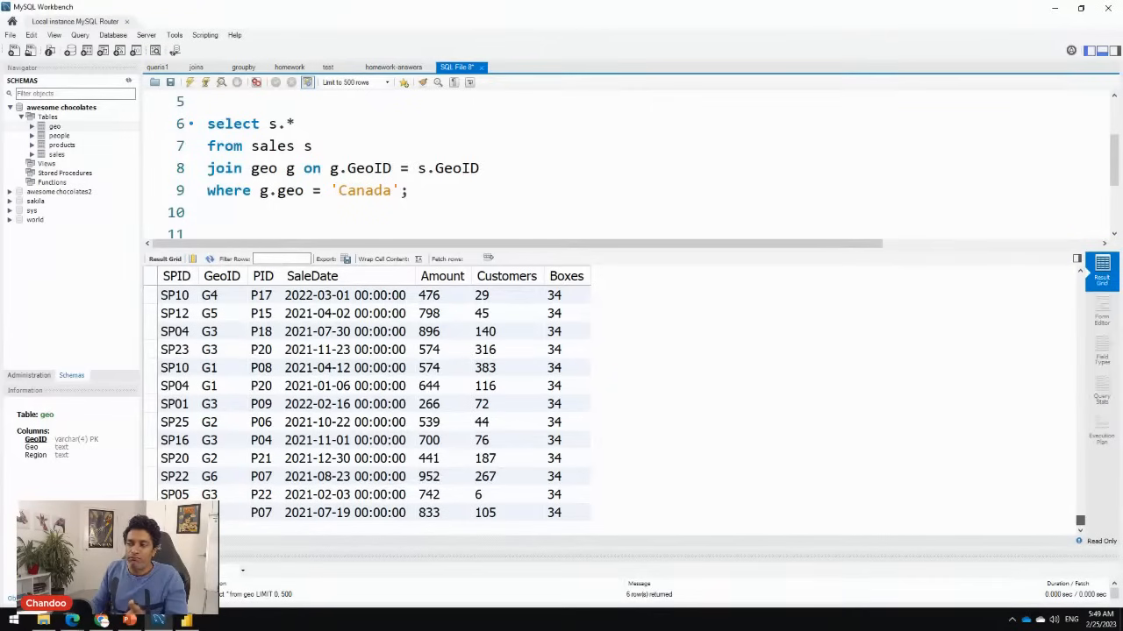
pyautogui.click(567, 513)
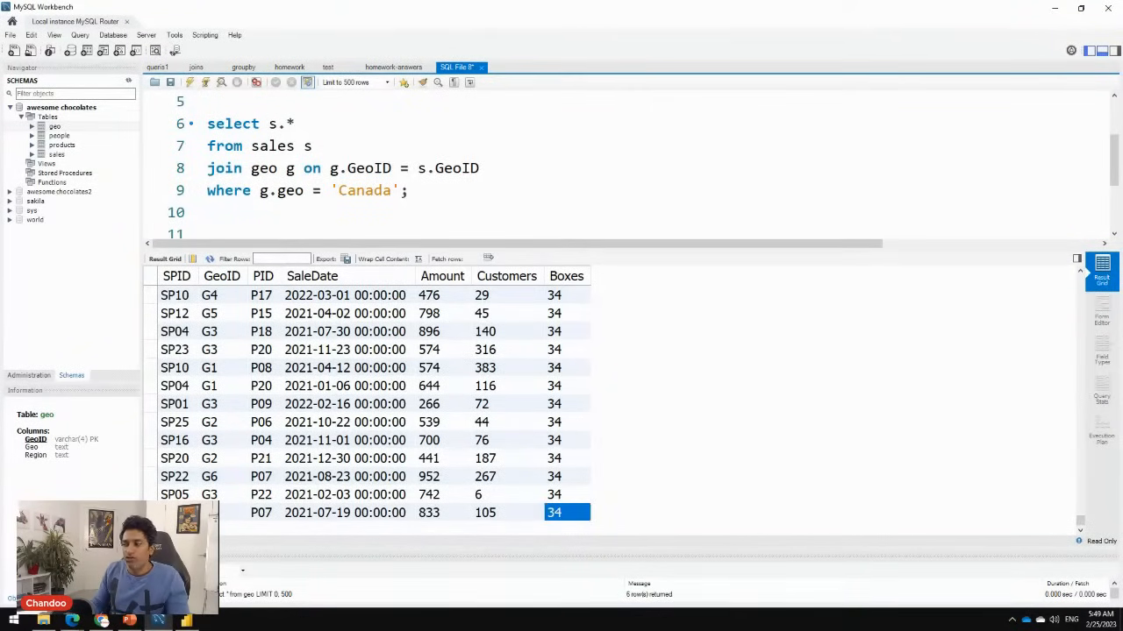
pyautogui.moveTo(1079, 520); pyautogui.dragTo(1080, 277)
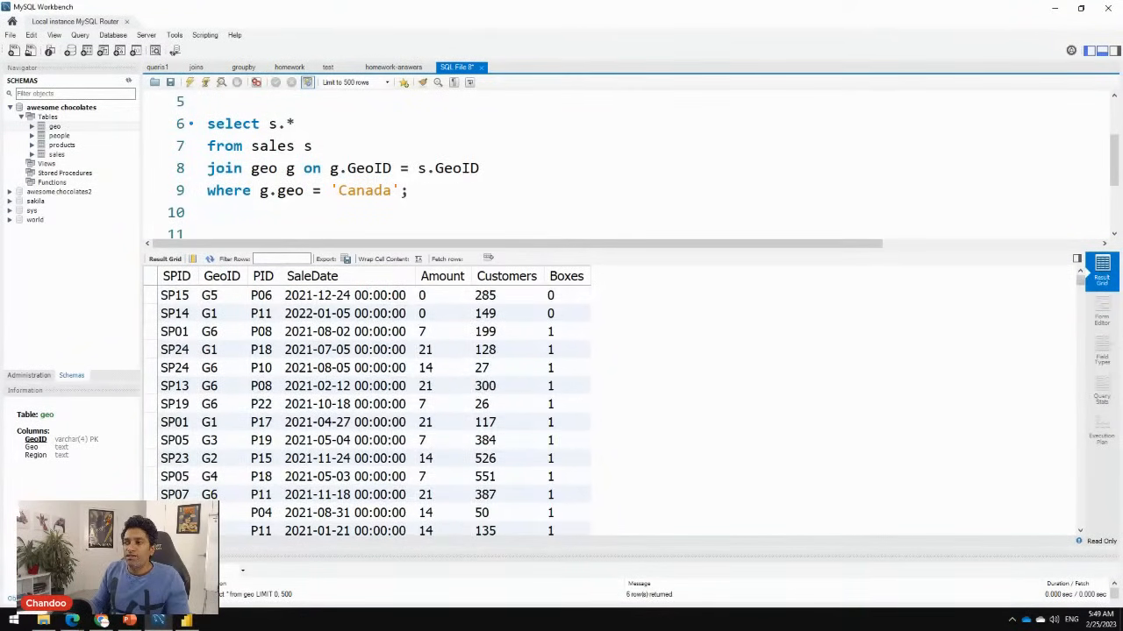
# Give the query editor more room and delete the "select * from sales order by boxes;" query
pyautogui.moveTo(613, 251); pyautogui.dragTo(614, 354)
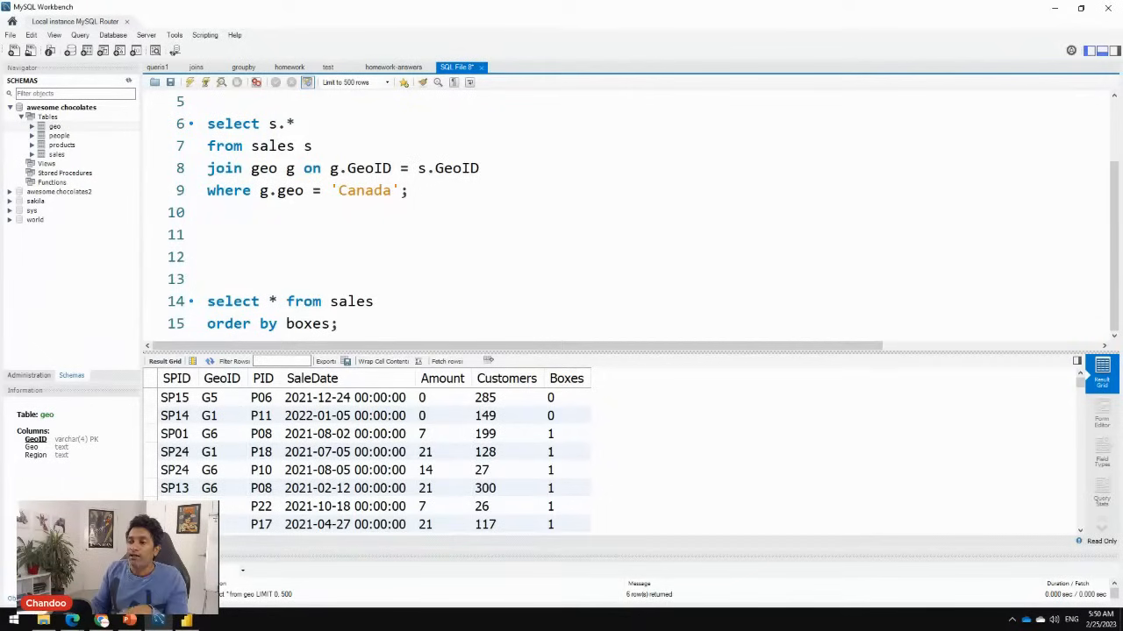
pyautogui.click(339, 323)
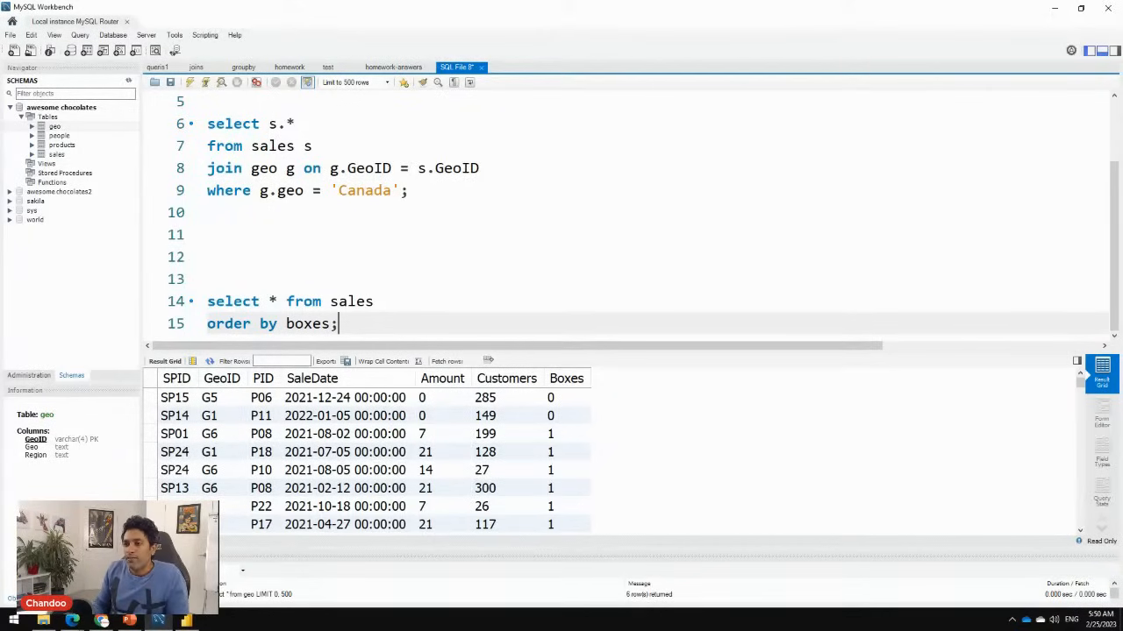
pyautogui.moveTo(339, 323); pyautogui.dragTo(208, 301)
pyautogui.press('Delete')
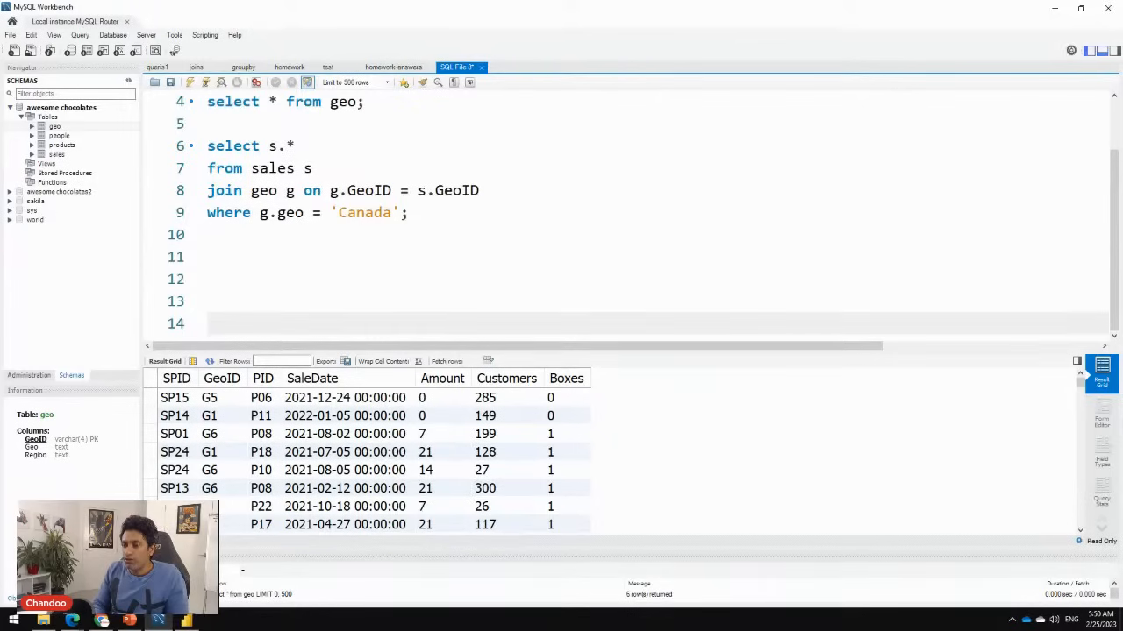
# Write "select * from sales where boxes < 50;" on two lines, a couple of blank lines below the Canada query
pyautogui.click(208, 301)
pyautogui.press('Up')
pyautogui.write('sele')
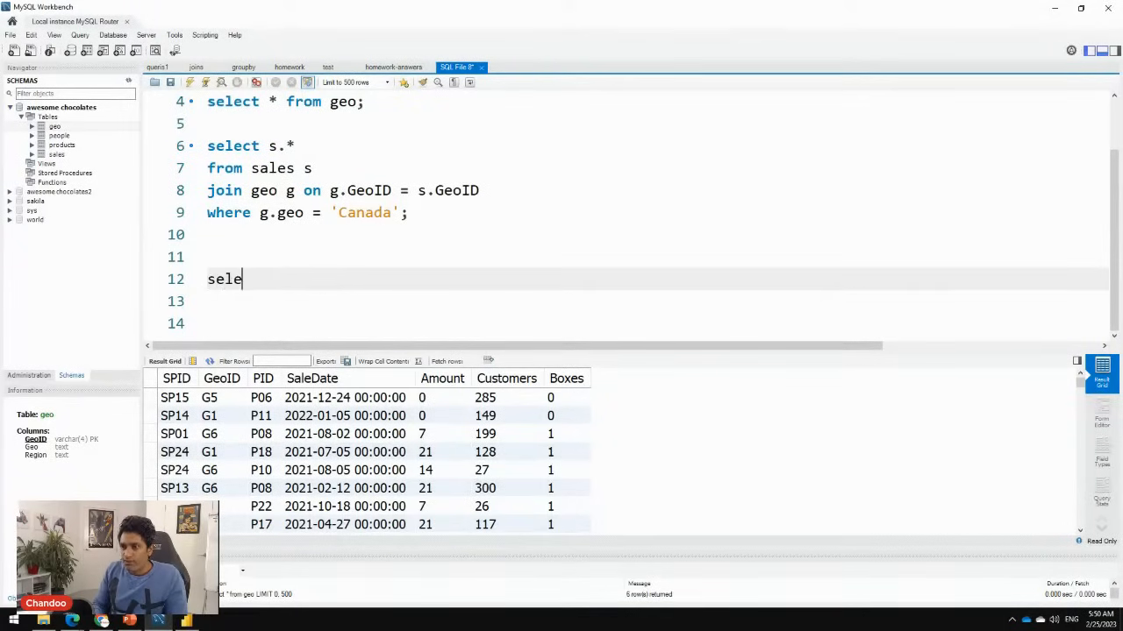
pyautogui.write('ct * from sales')
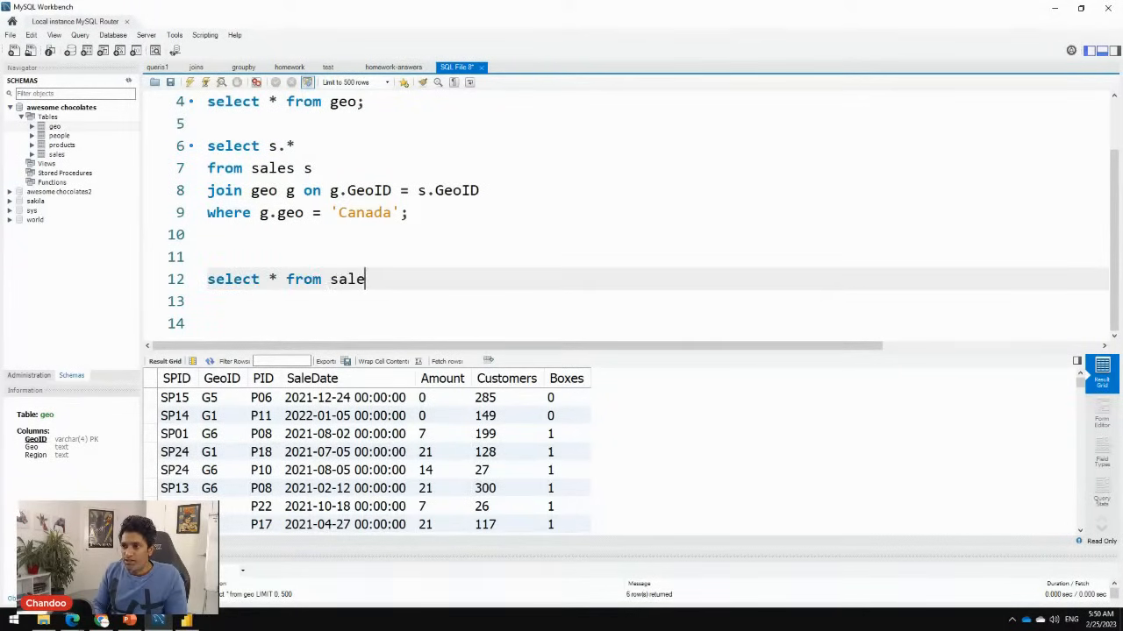
pyautogui.press('Return')
pyautogui.write('where boxex')
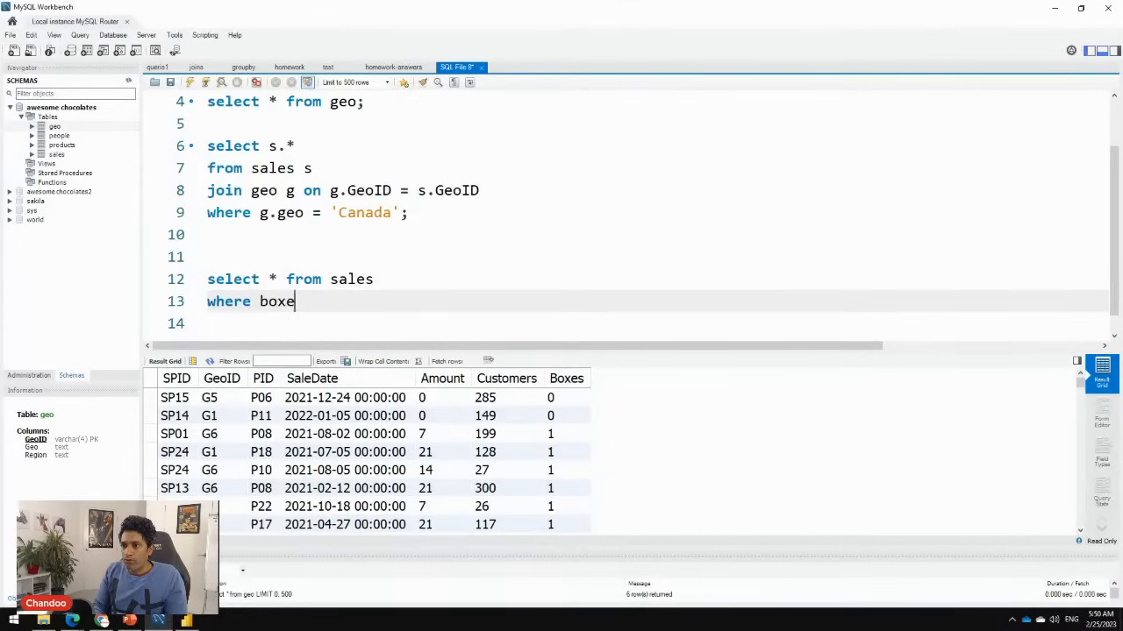
pyautogui.press('BackSpace')
pyautogui.press('BackSpace')
pyautogui.write('s < 50;')
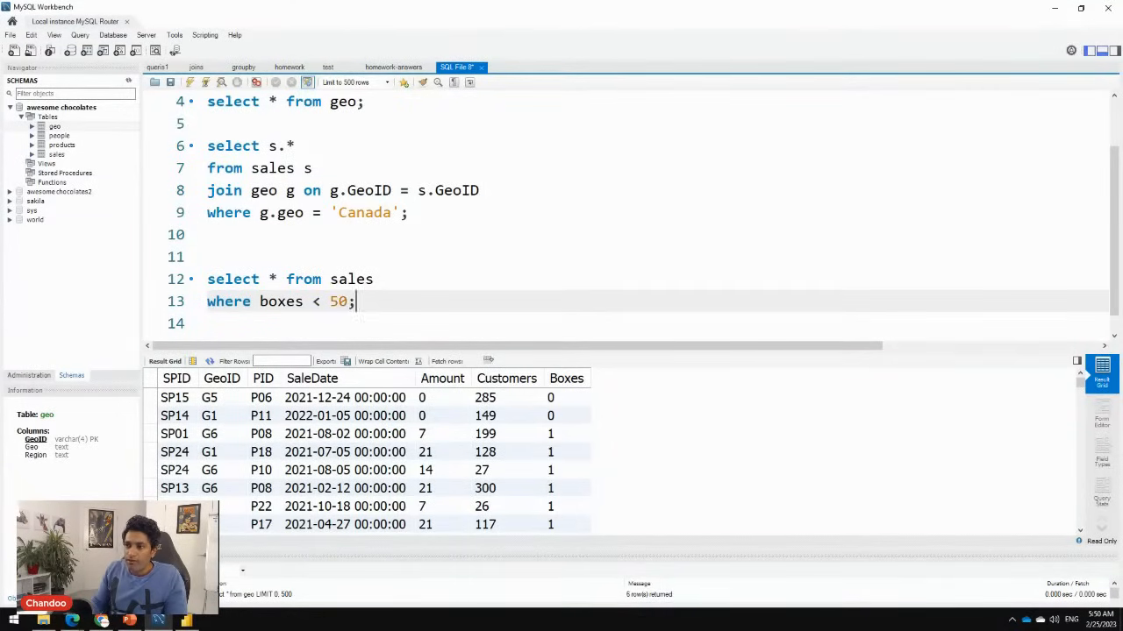
# Run only the boxes < 50 query and look through its rows in an enlarged result grid
pyautogui.hotkey('shift', 'Home')
pyautogui.hotkey('shift', 'Up')
pyautogui.hotkey('ctrl', 'Return')
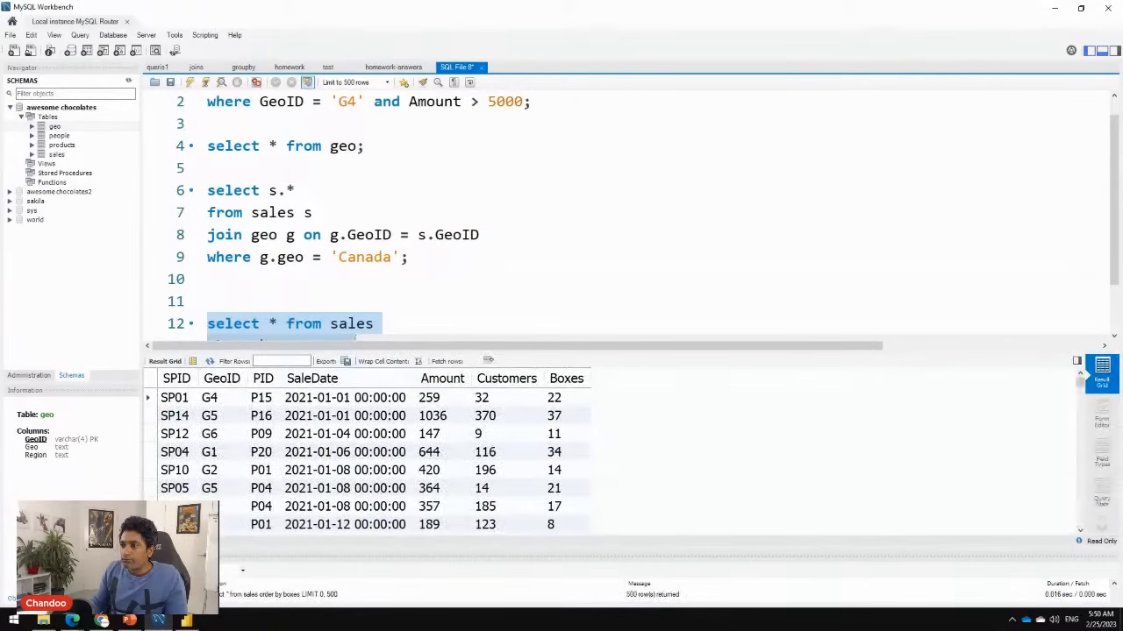
pyautogui.moveTo(526, 353); pyautogui.dragTo(527, 244)
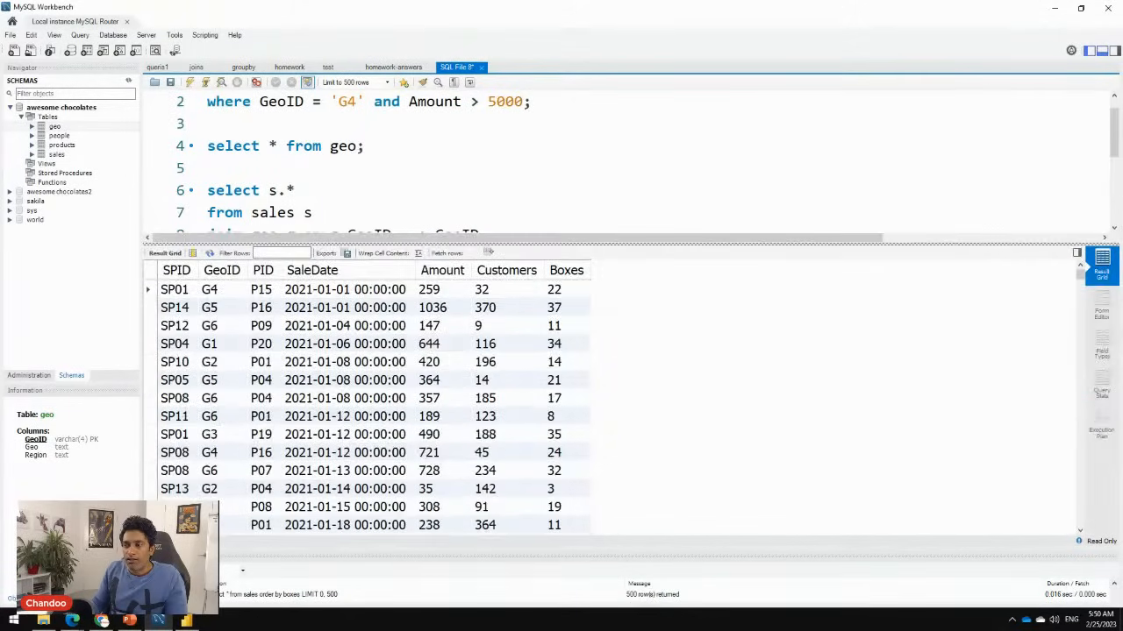
pyautogui.scroll(-11, 526, 395)
pyautogui.scroll(-5, 368, 404)
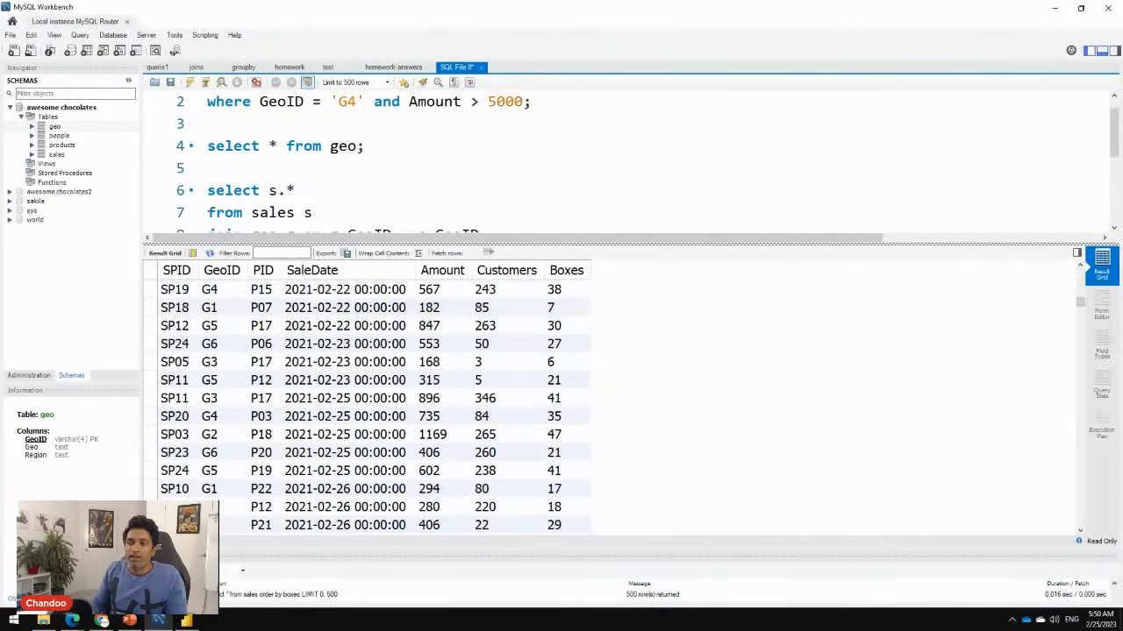
pyautogui.scroll(-12, 369, 404)
pyautogui.scroll(20, 368, 403)
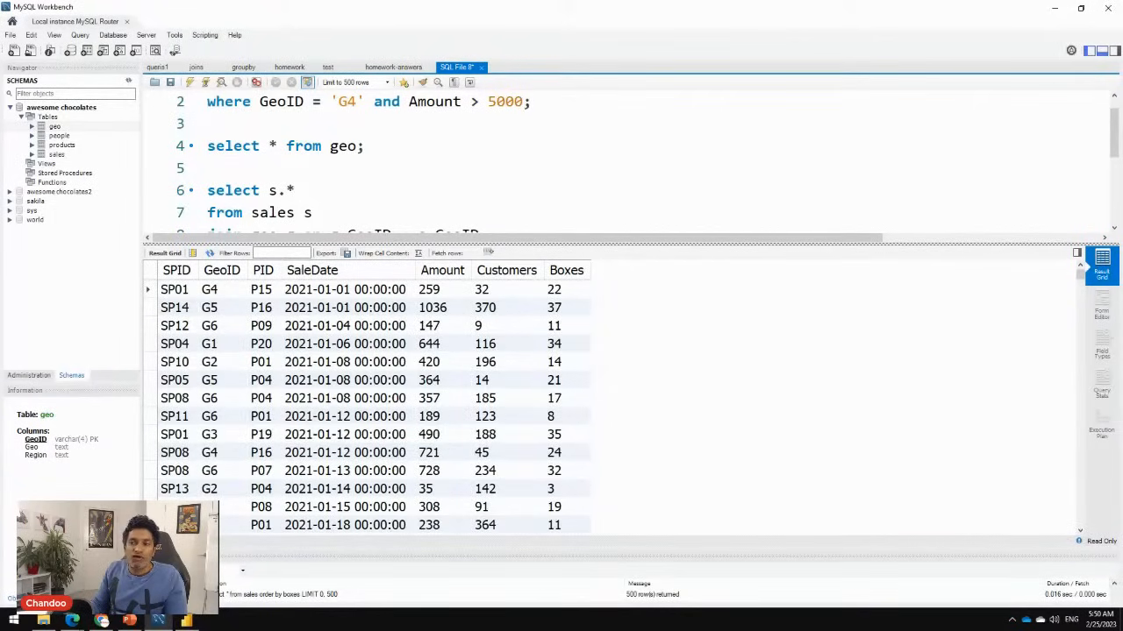
# Enlarge the query editor again and highlight both lines of the boxes < 50 query
pyautogui.moveTo(491, 245); pyautogui.dragTo(491, 330)
pyautogui.click(474, 279)
pyautogui.scroll(-2, 474, 278)
pyautogui.moveTo(356, 257); pyautogui.dragTo(207, 234)
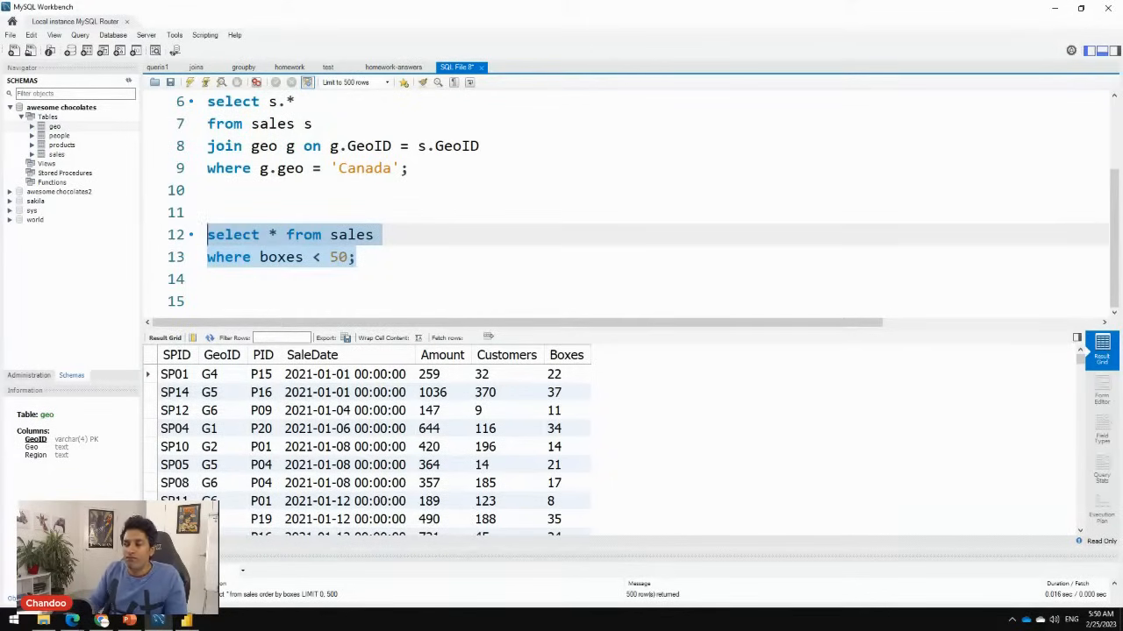
# Switch to Power BI Desktop, go to the report view, and open the Shipment Count measure's formula
pyautogui.hotkey('alt', 'Tab')
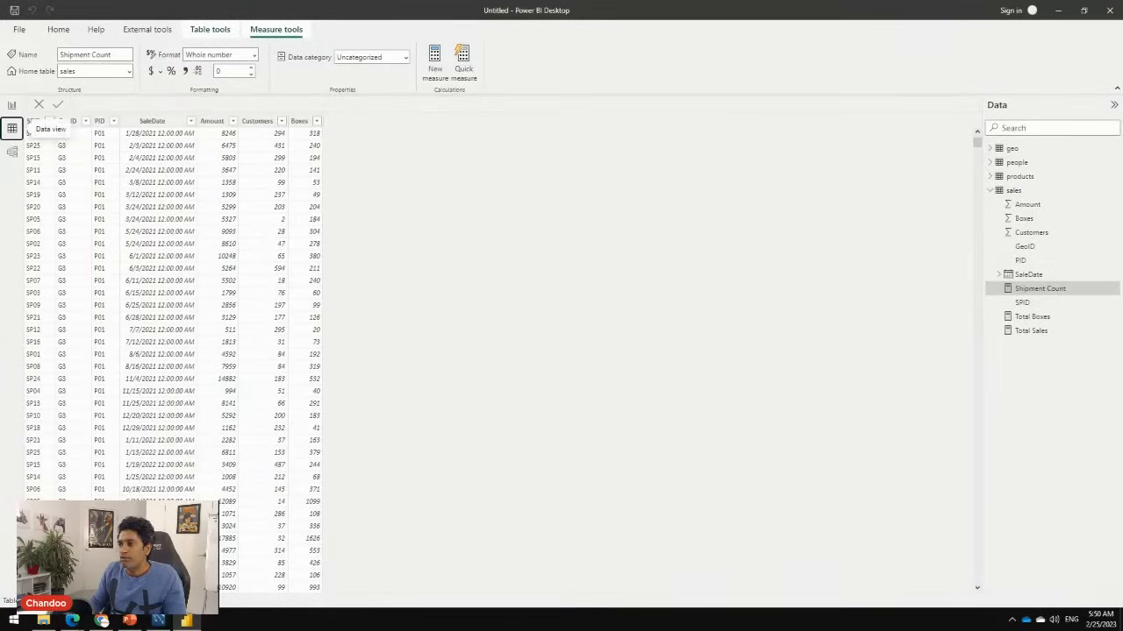
pyautogui.click(12, 104)
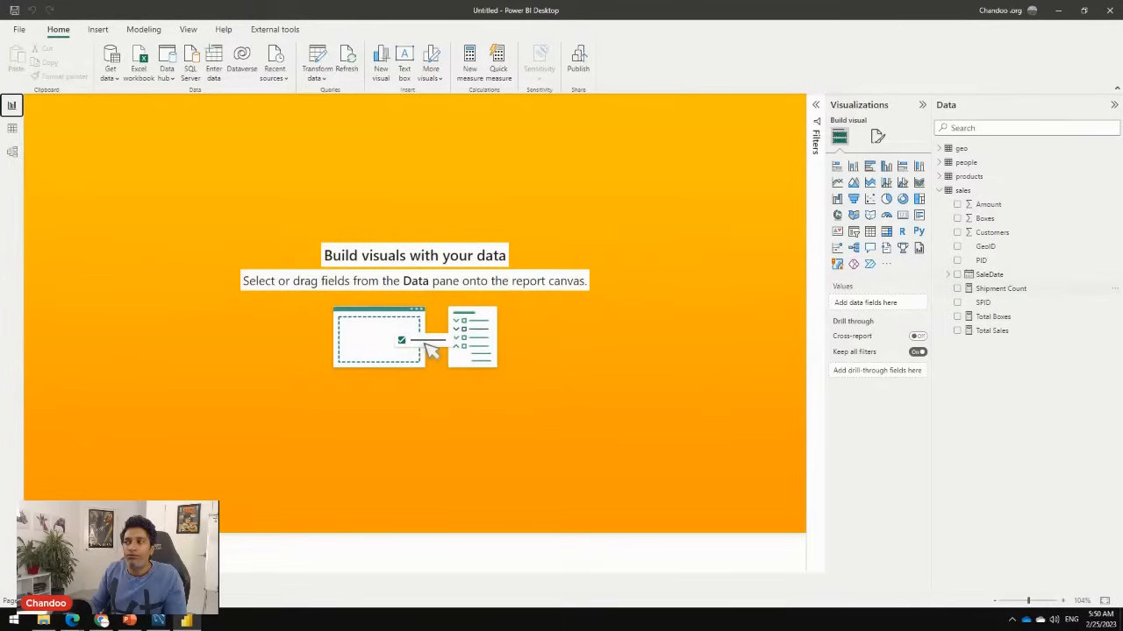
pyautogui.click(1001, 289)
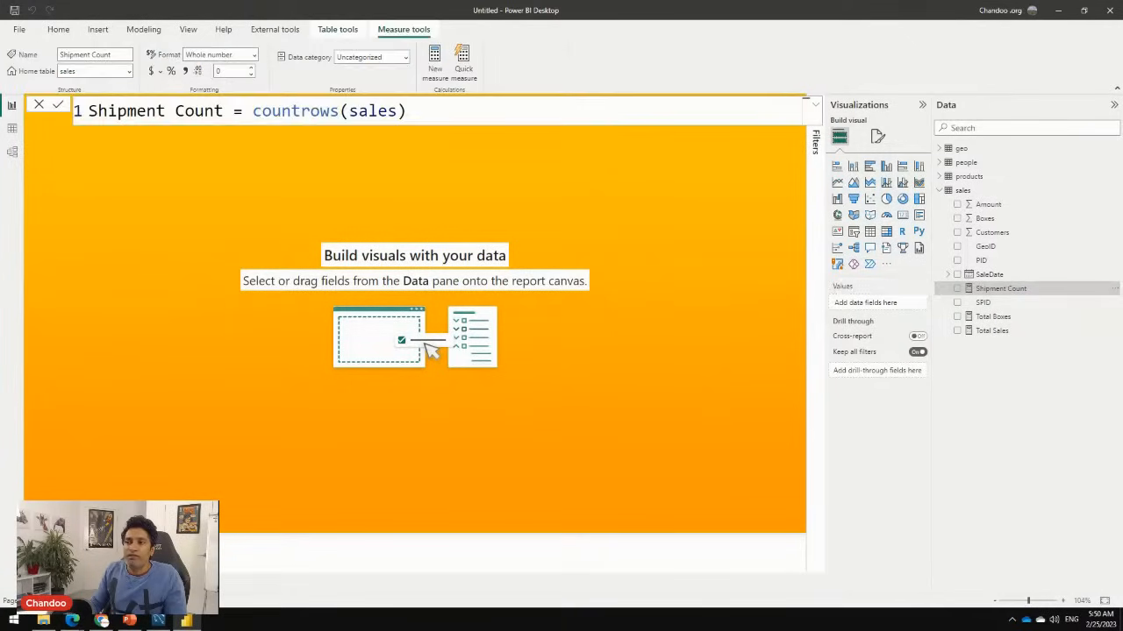
pyautogui.click(407, 112)
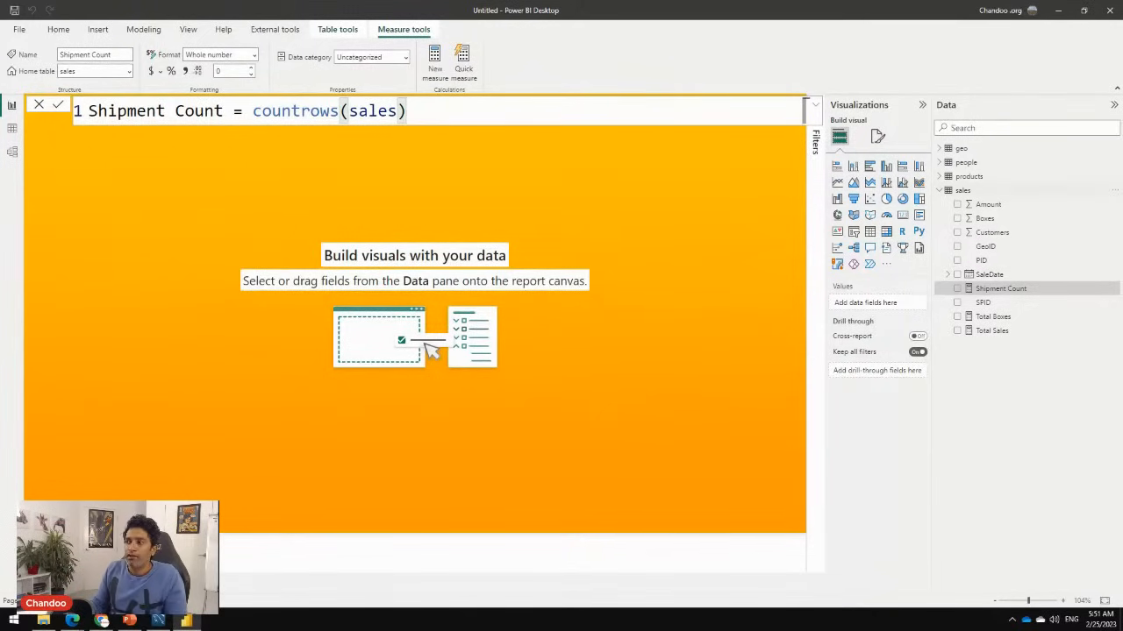
# Create a new measure in the sales table named Low Box Shipments
pyautogui.rightClick(964, 193)
pyautogui.click(990, 201)
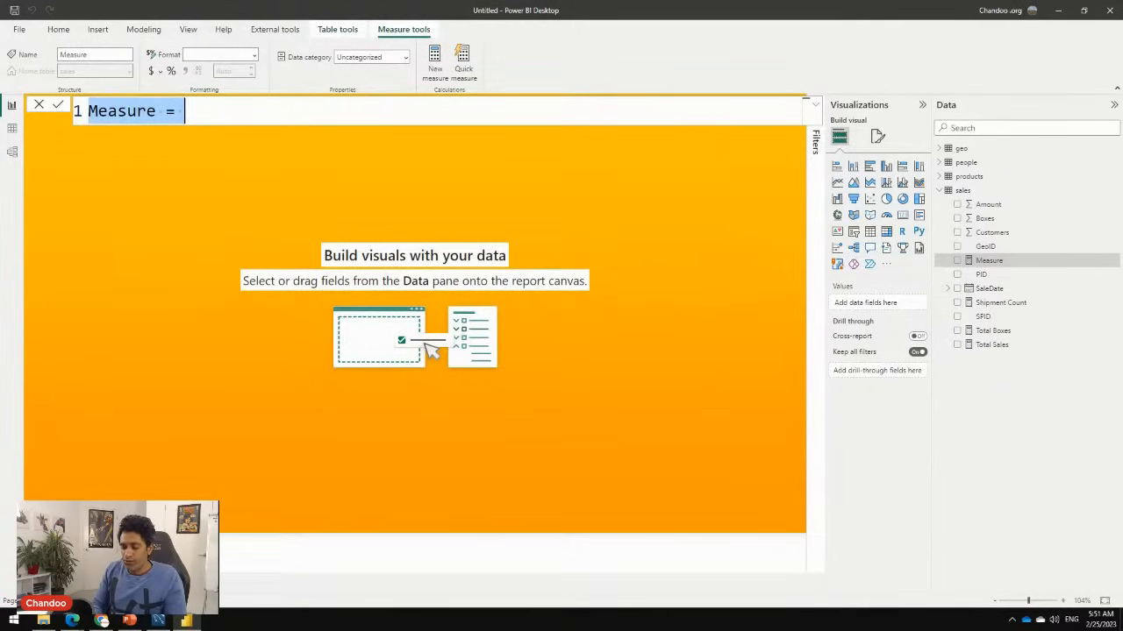
pyautogui.write('Low ')
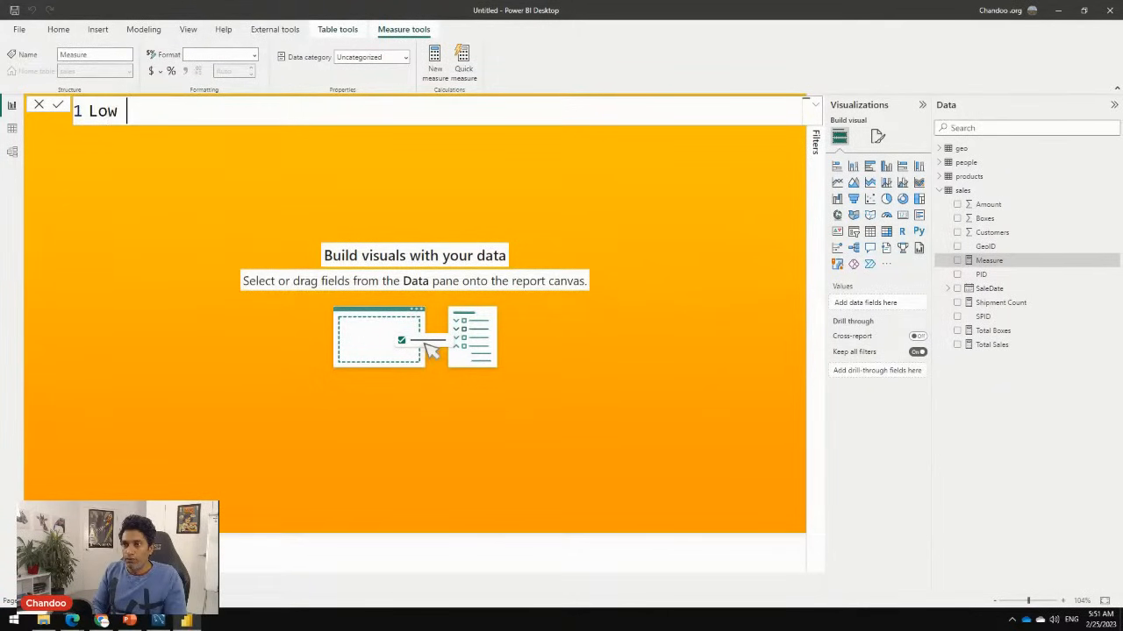
pyautogui.write('Box Shipments')
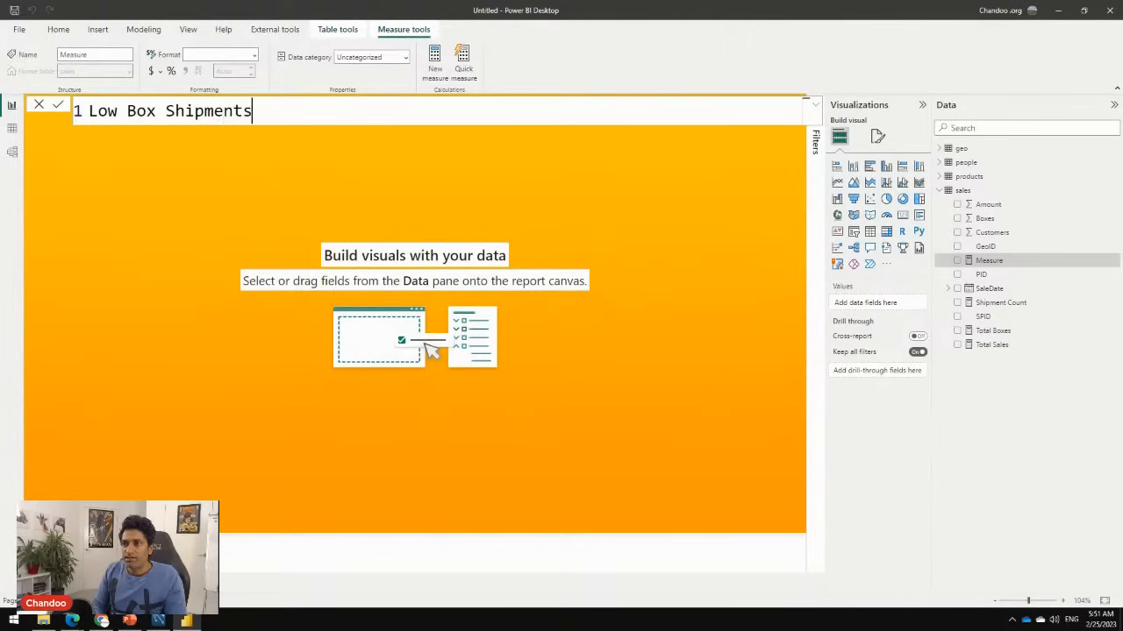
# Define Low Box Shipments as CALCULATE([Shipment Count], sales[Boxes]<50) and commit the measure
pyautogui.write(' = calc')
pyautogui.press('Tab')
pyautogui.write('[')
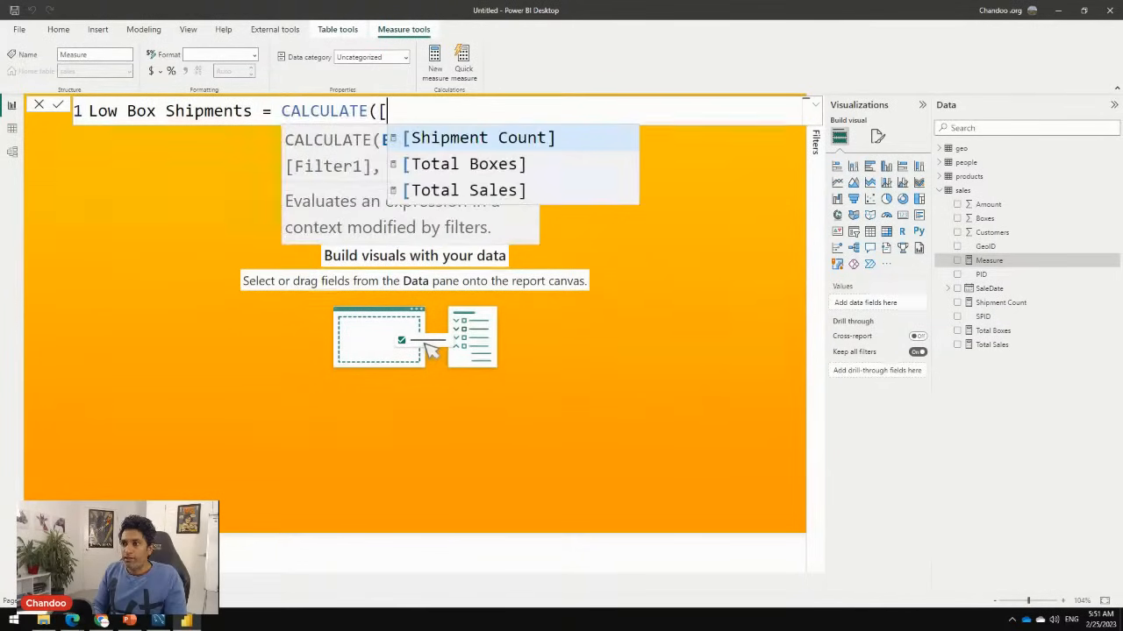
pyautogui.press('Tab')
pyautogui.write(', ')
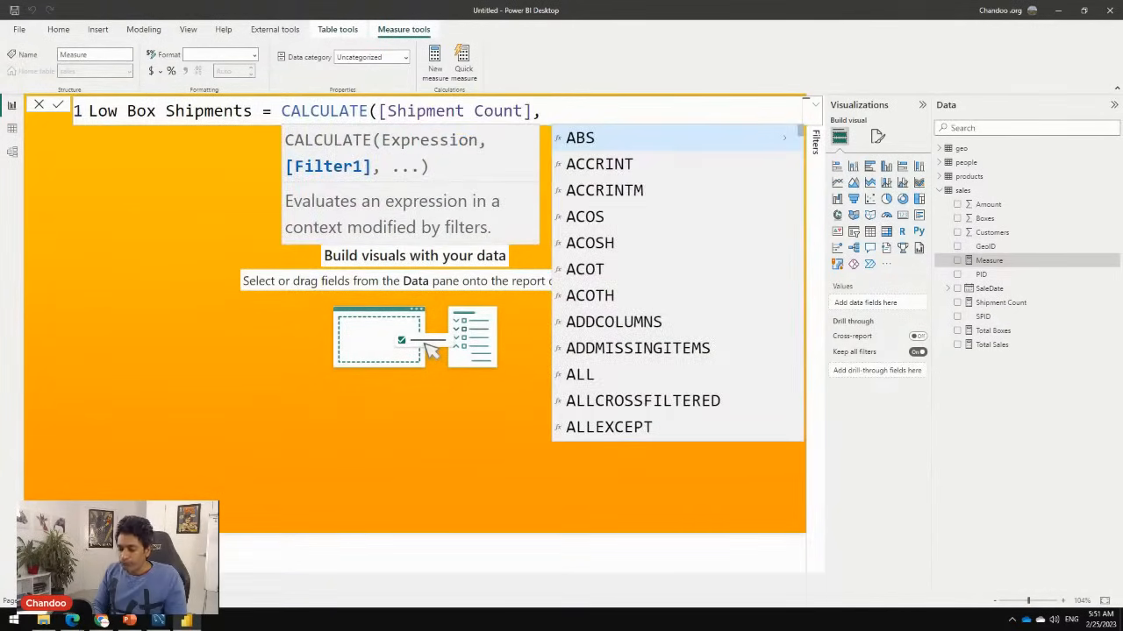
pyautogui.write('bo')
pyautogui.press('Tab')
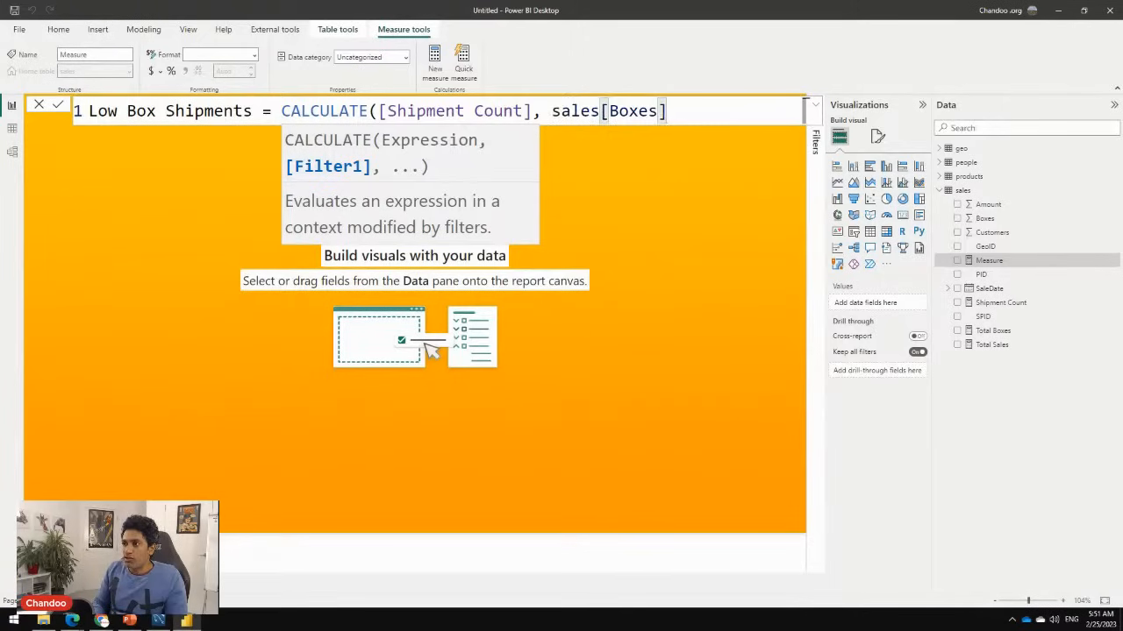
pyautogui.write('<50)')
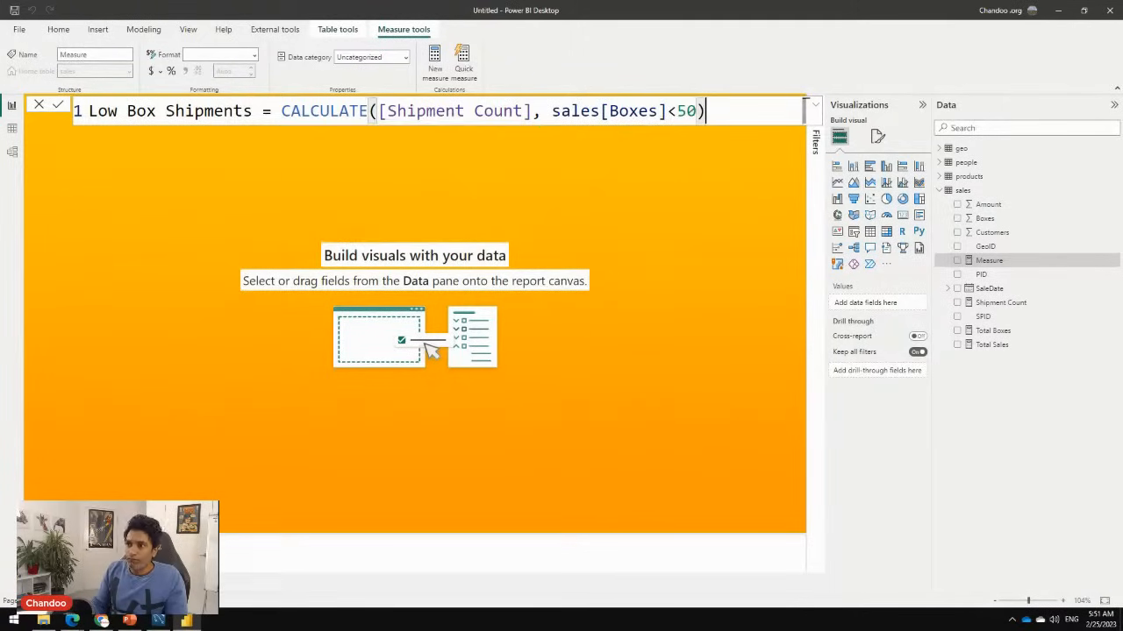
pyautogui.moveTo(552, 111); pyautogui.dragTo(696, 111)
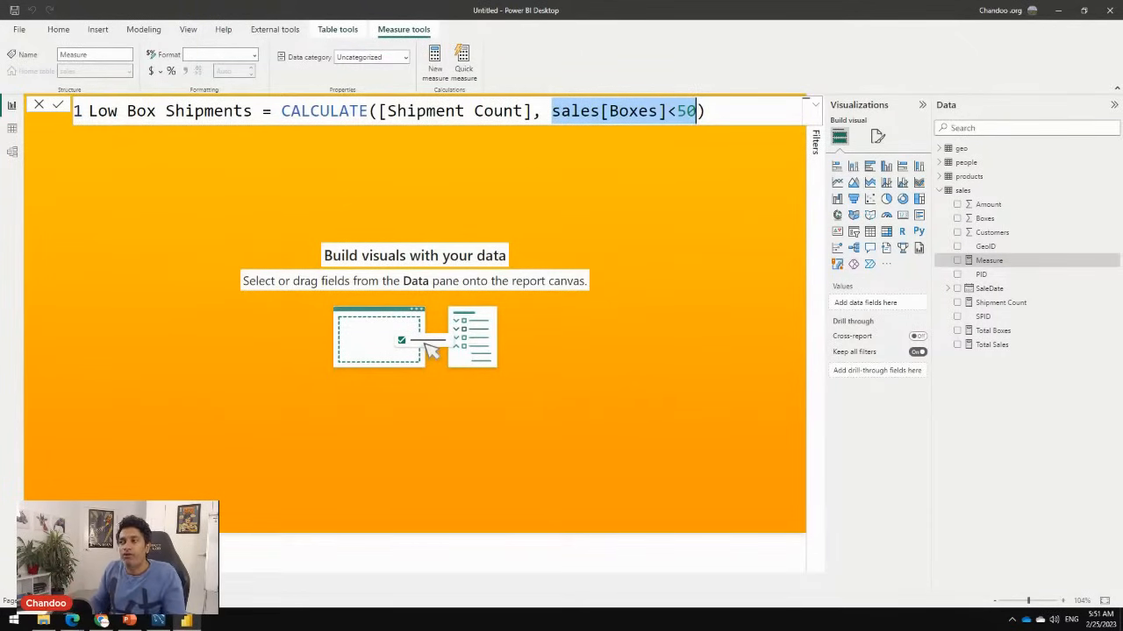
pyautogui.click(706, 111)
pyautogui.press('Return')
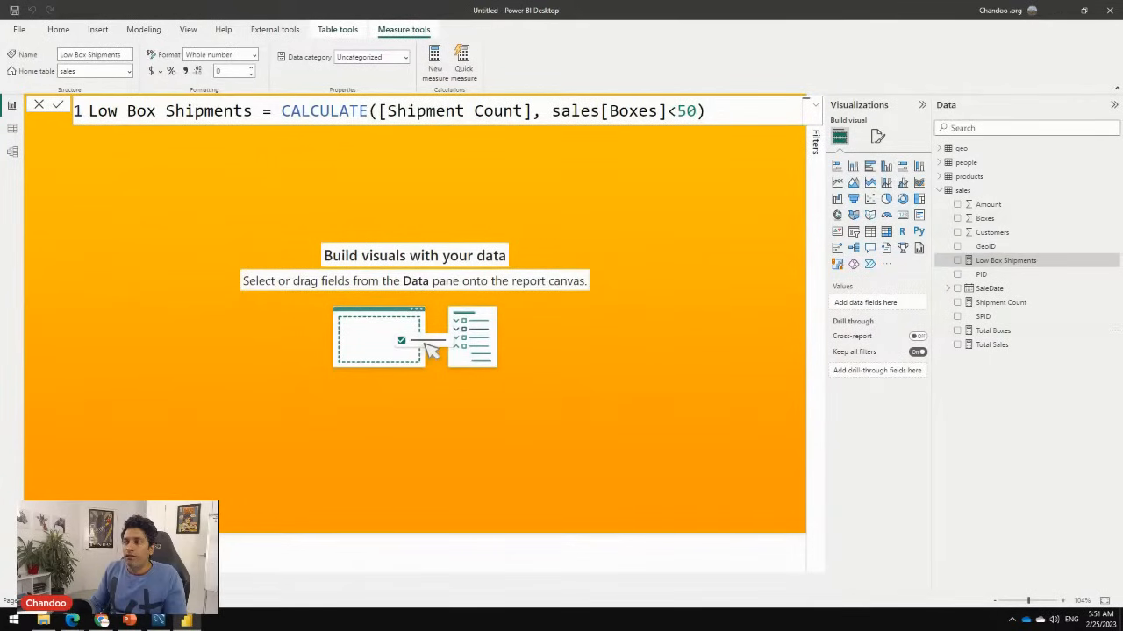
# Create a new measure in the sales table named LBS % and start its formula with the DIVIDE function
pyautogui.rightClick(962, 190)
pyautogui.click(992, 197)
pyautogui.write('Lo')
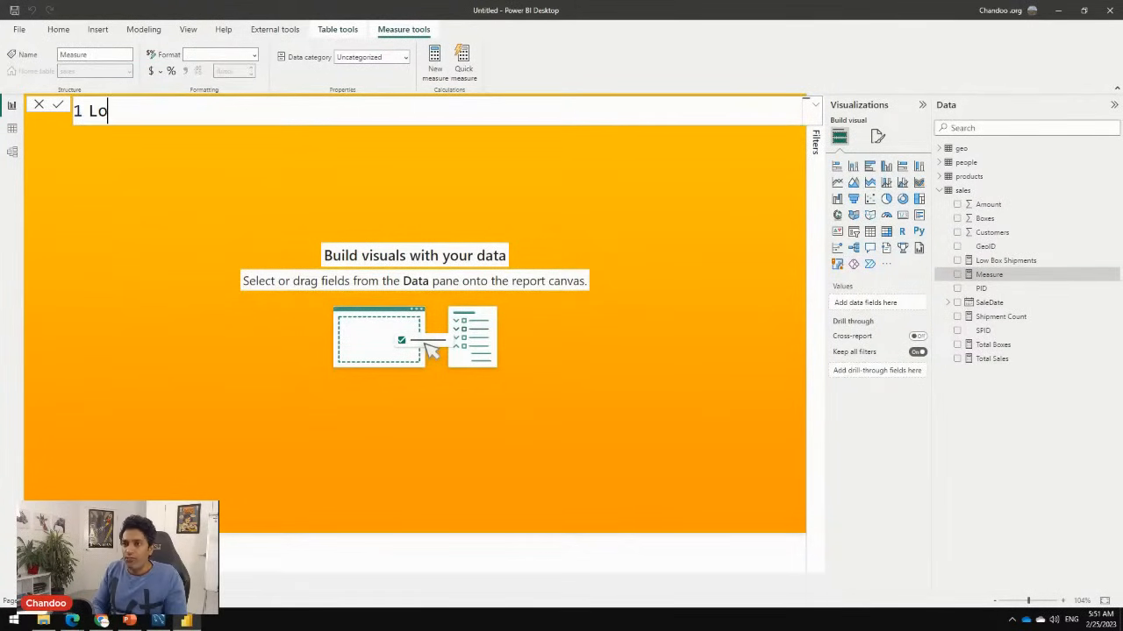
pyautogui.write('w Box')
pyautogui.press('BackSpace')
pyautogui.press('BackSpace')
pyautogui.press('BackSpace')
pyautogui.press('BackSpace')
pyautogui.press('BackSpace')
pyautogui.press('BackSpace')
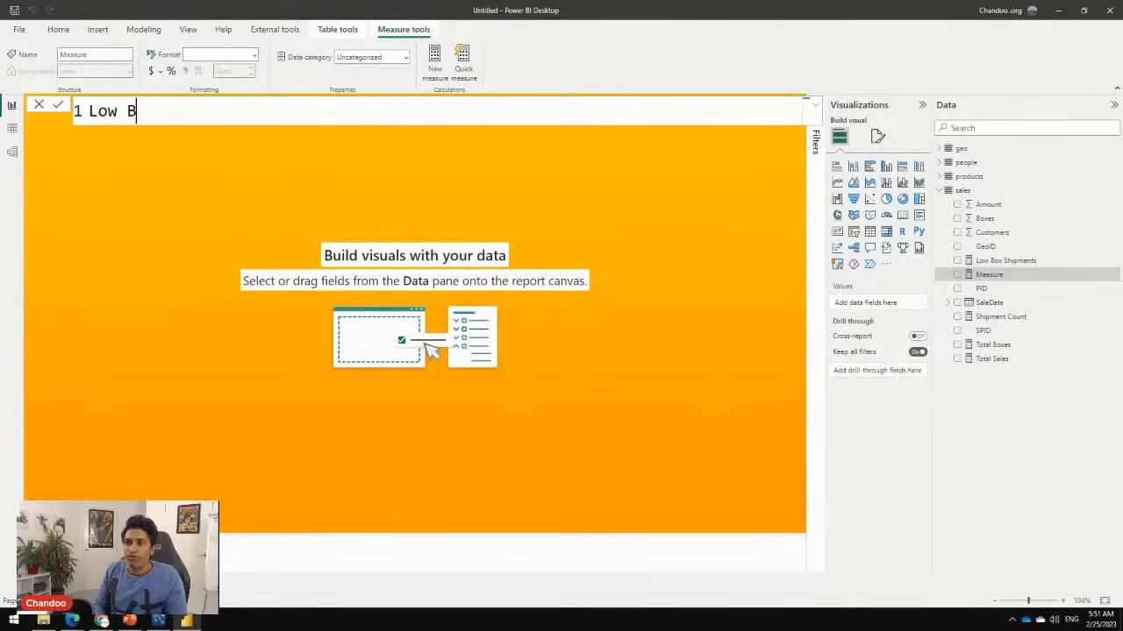
pyautogui.write('BS')
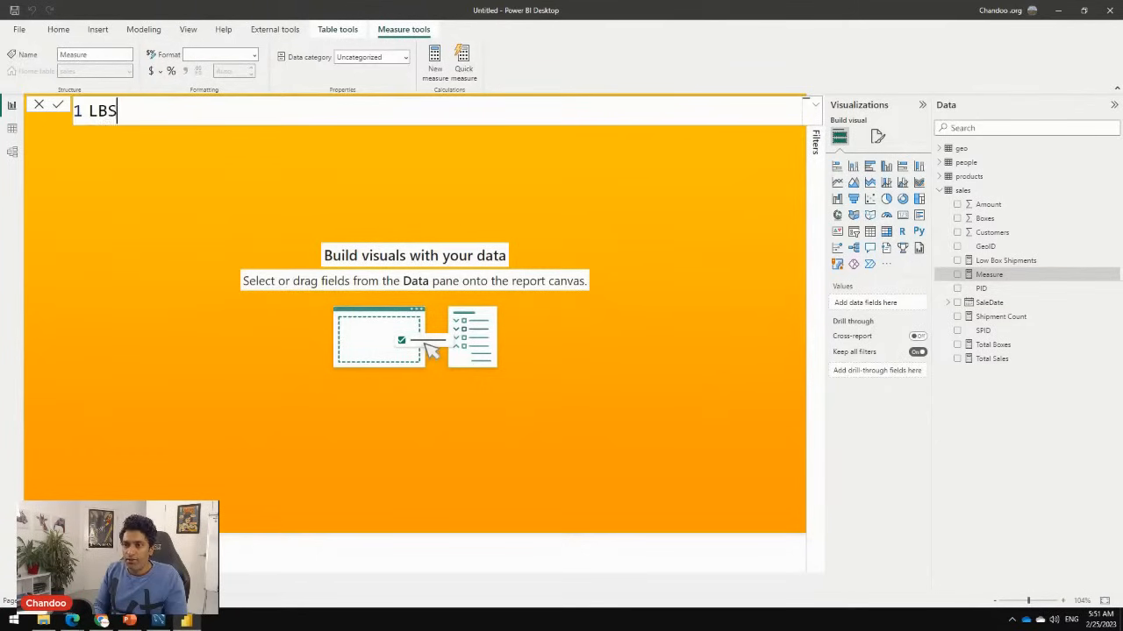
pyautogui.write(' % = divi')
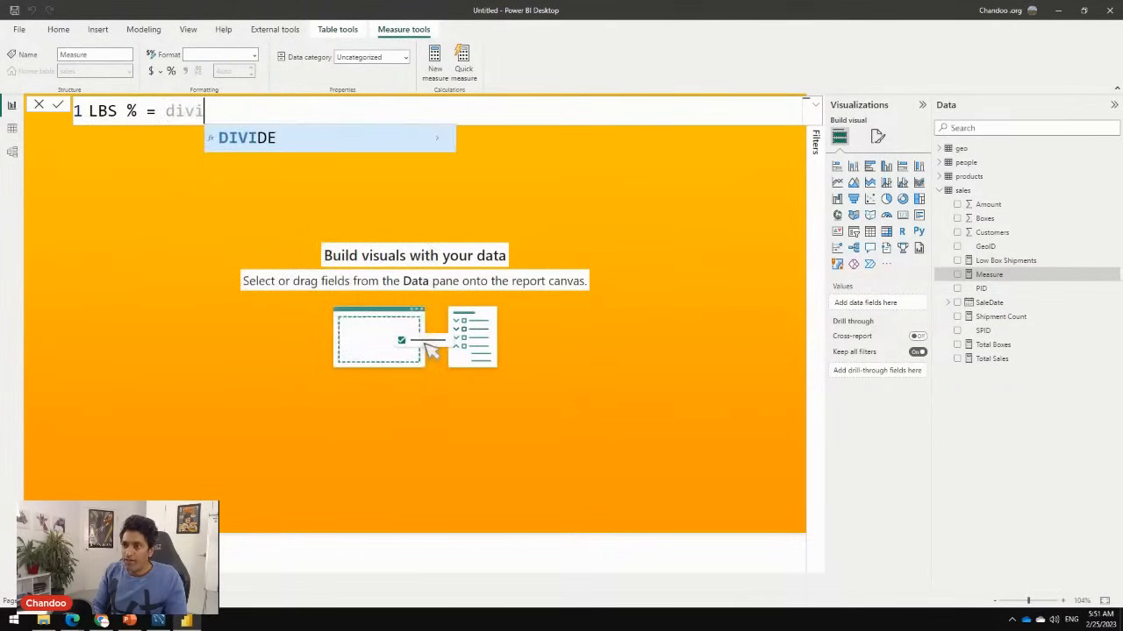
pyautogui.press('Tab')
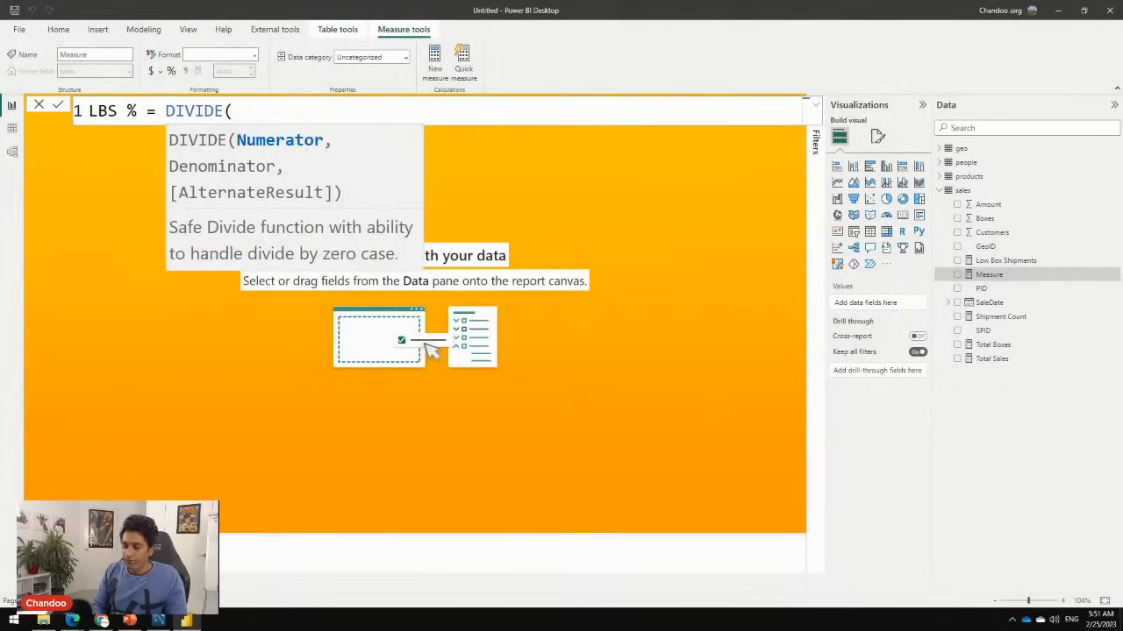
# Complete the division with [Low Box Shipments] as numerator and [Shipment Count] as denominator, and commit the measure
pyautogui.write('[l')
pyautogui.press('Tab')
pyautogui.write(', p')
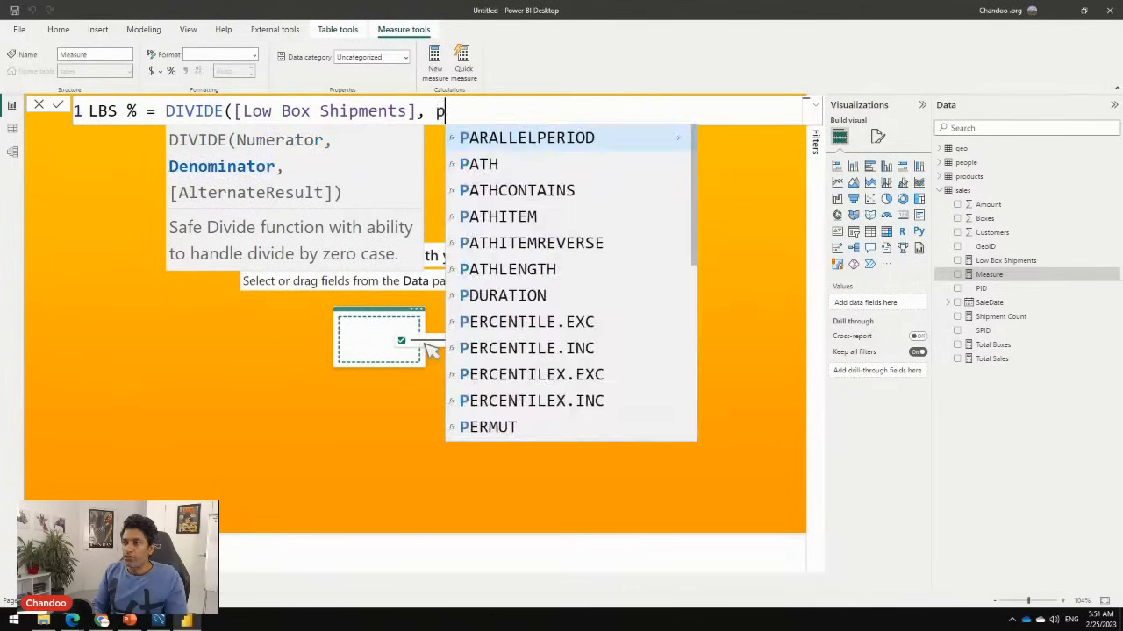
pyautogui.press('BackSpace')
pyautogui.write('[sh')
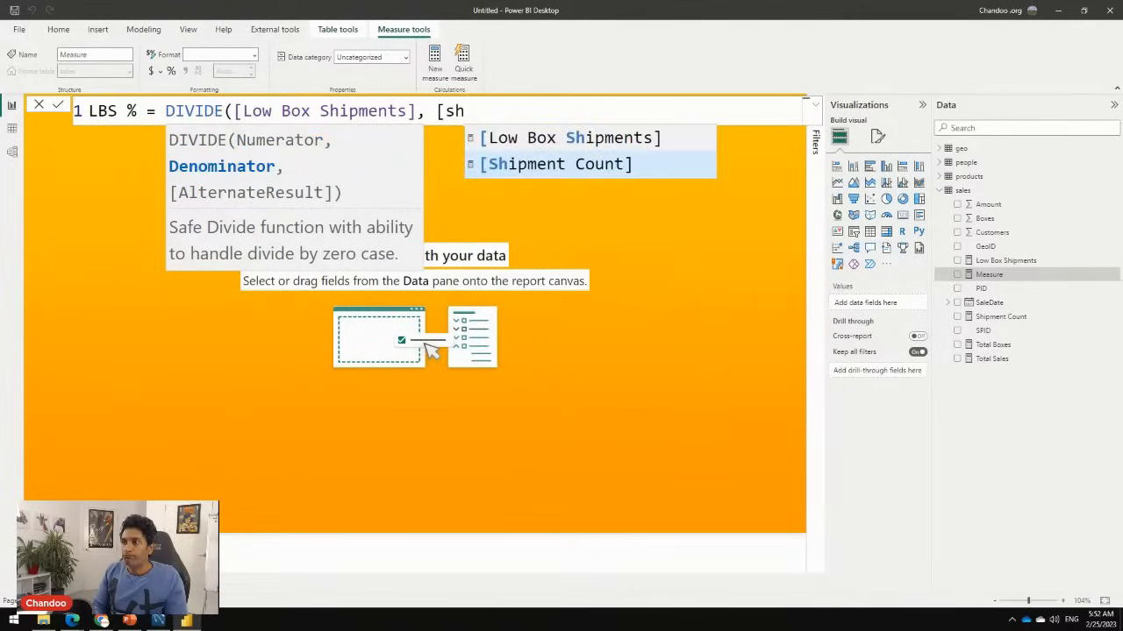
pyautogui.press('Tab')
pyautogui.write(')')
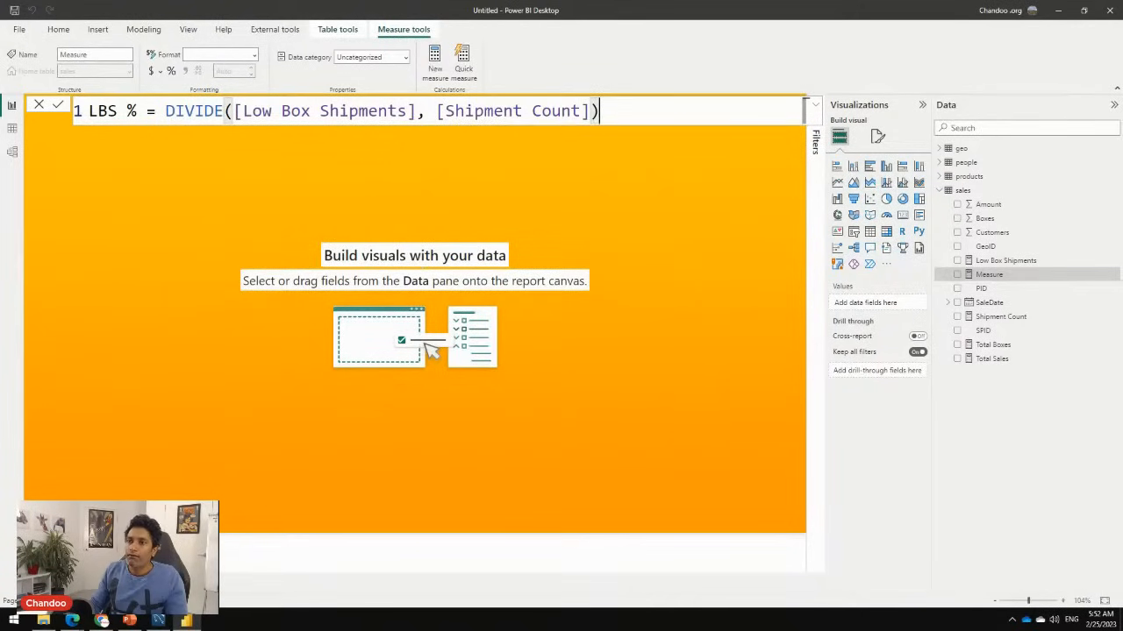
pyautogui.press('Return')
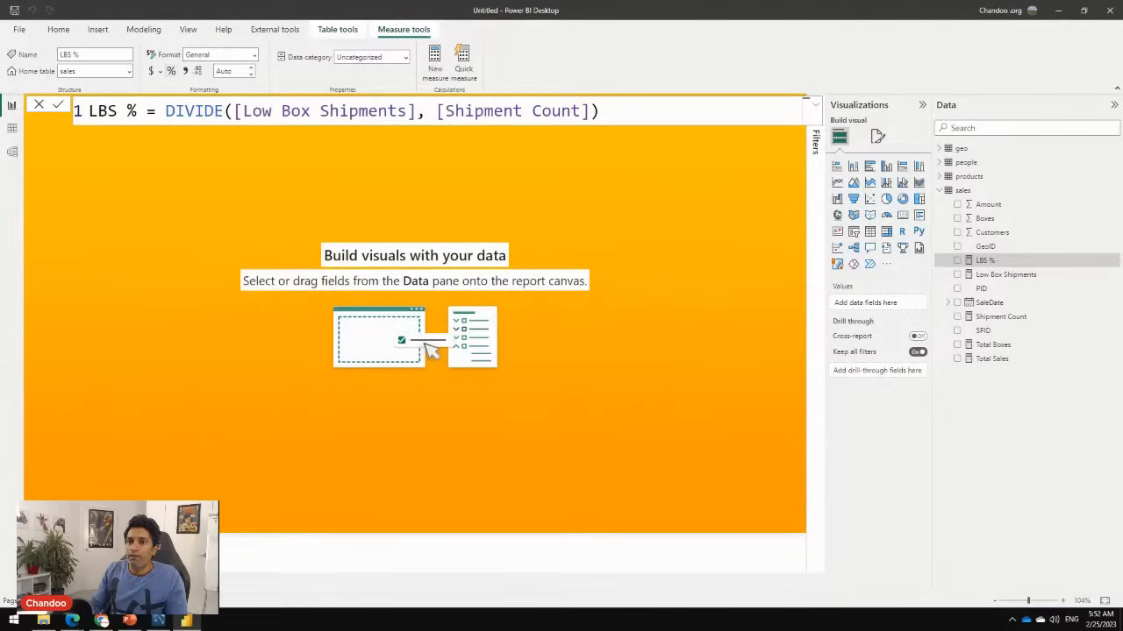
# Format the LBS % measure as a percentage with 1 decimal place
pyautogui.click(171, 70)
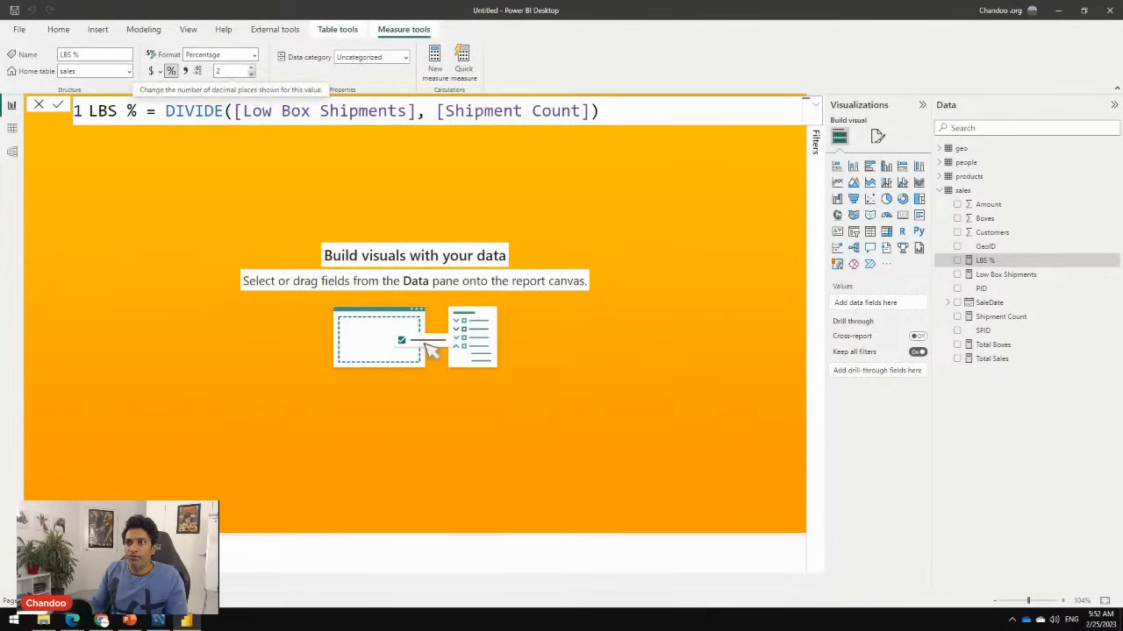
pyautogui.write('1')
pyautogui.press('Return')
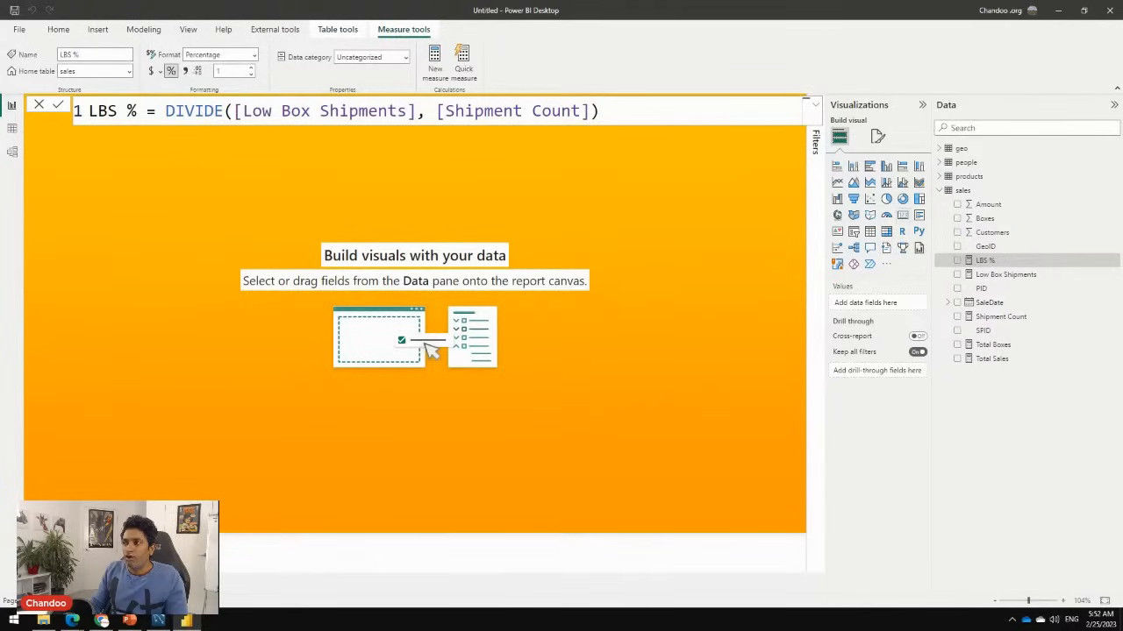
# Add a small card visual near the report page's upper-left corner showing the Total Sales measure
pyautogui.click(903, 215)
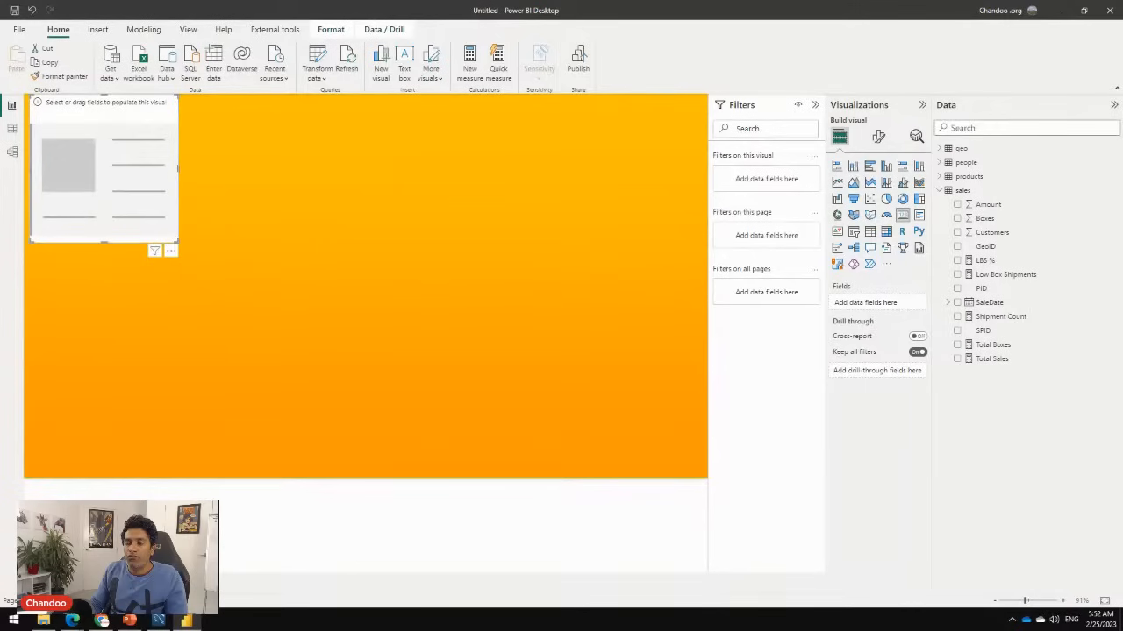
pyautogui.moveTo(104, 243); pyautogui.dragTo(117, 161)
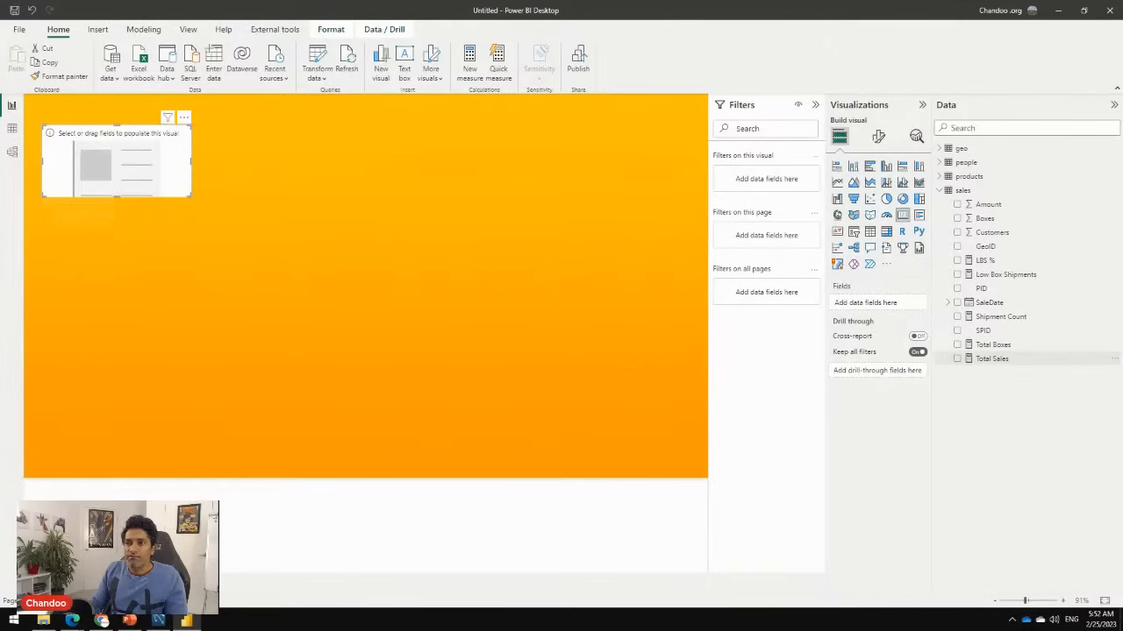
pyautogui.click(957, 359)
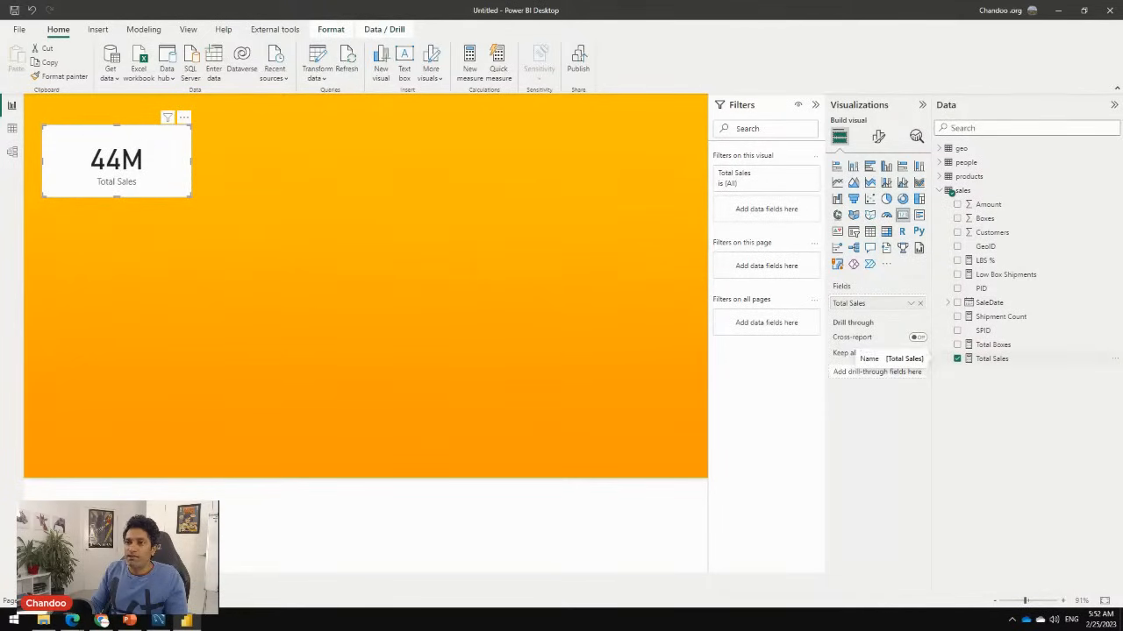
# Format the Total Sales measure as dollar currency
pyautogui.click(992, 359)
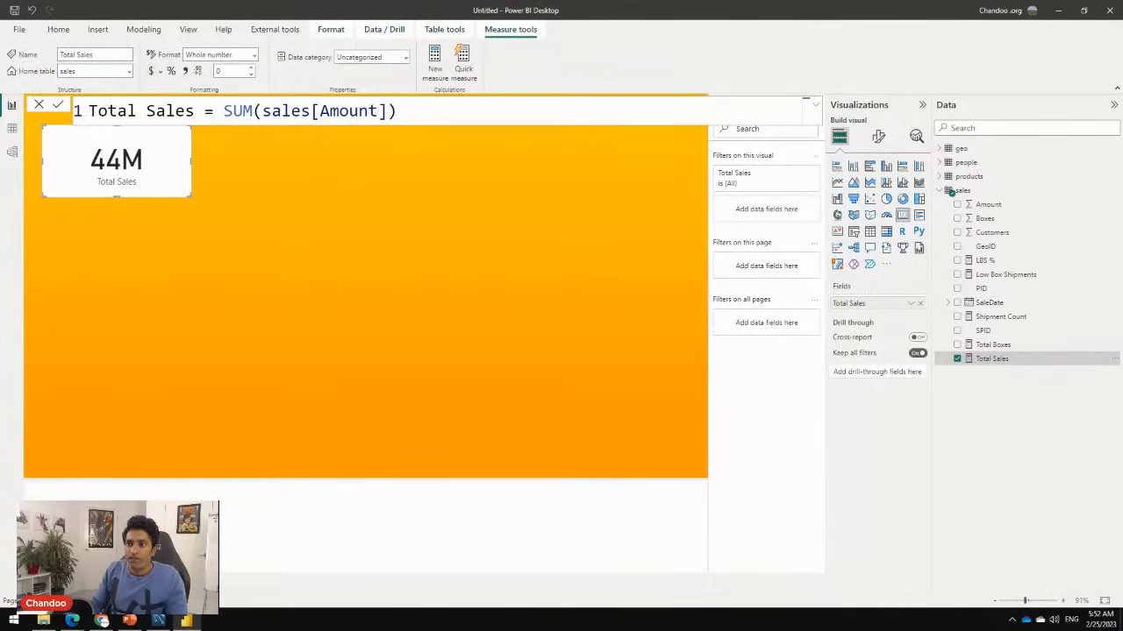
pyautogui.click(151, 71)
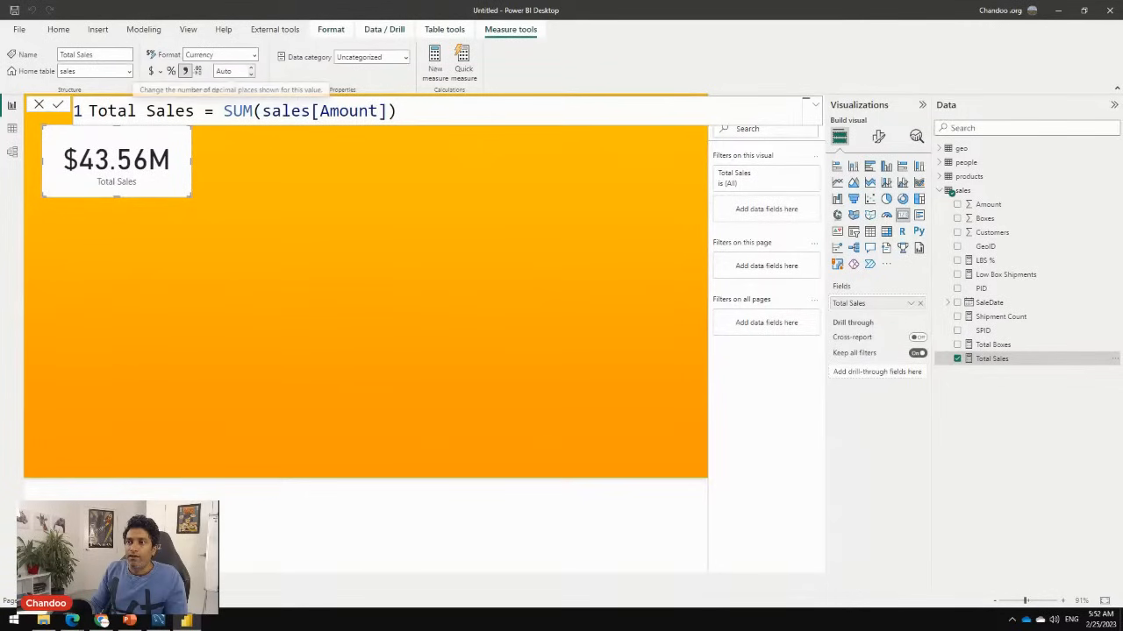
pyautogui.click(338, 232)
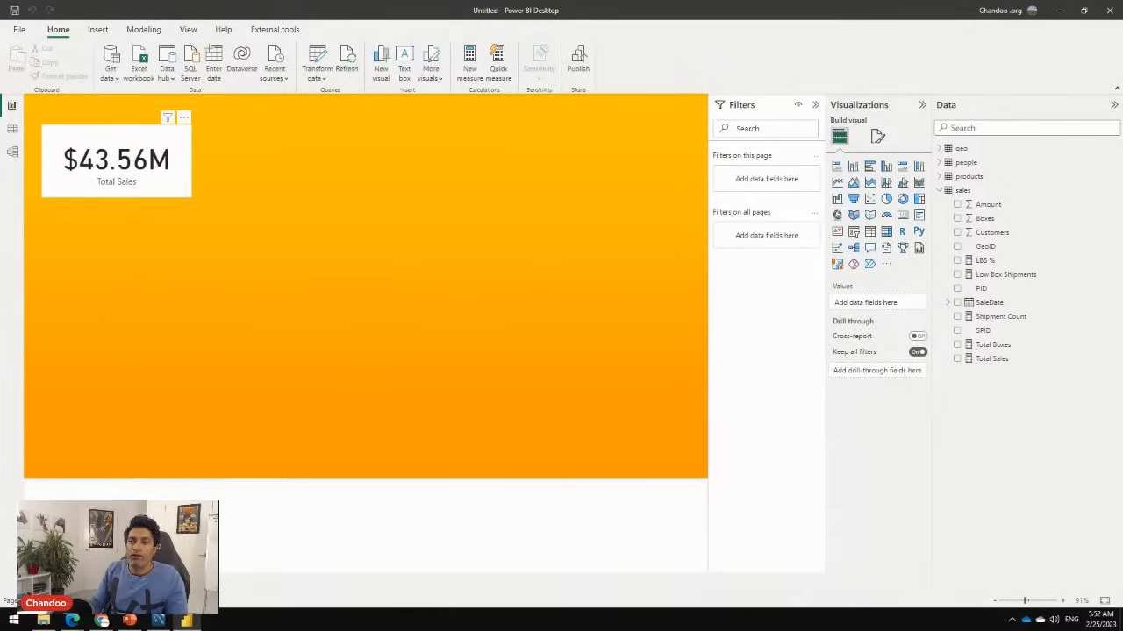
pyautogui.click(117, 161)
pyautogui.click(263, 215)
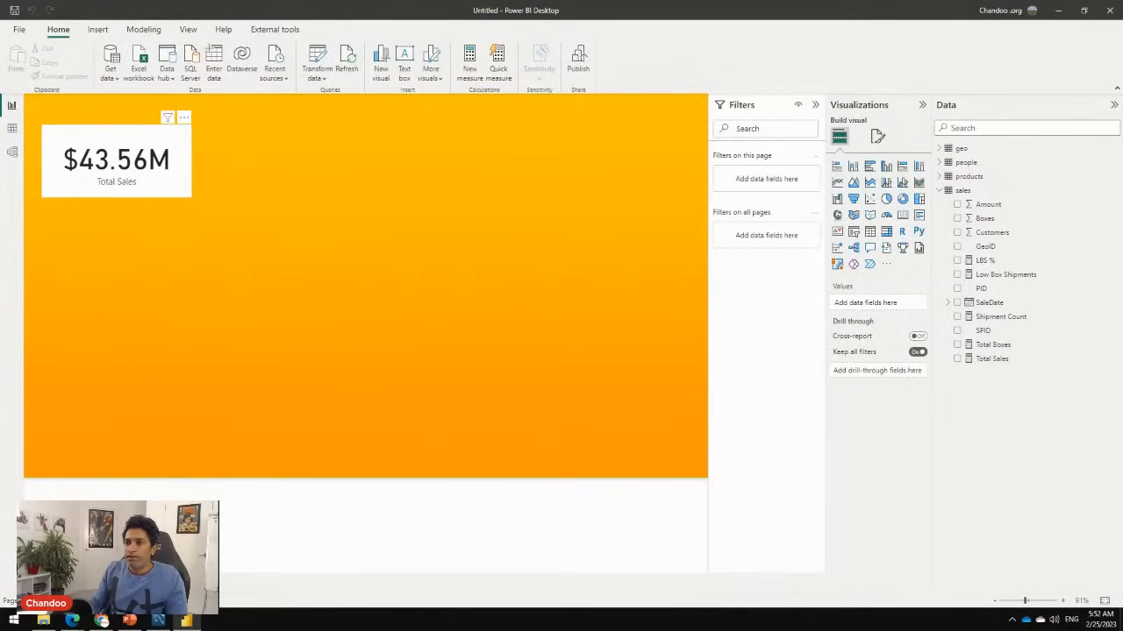
# Set the Total Sales card's callout value font to Segoe UI Bold at size 26
pyautogui.click(116, 161)
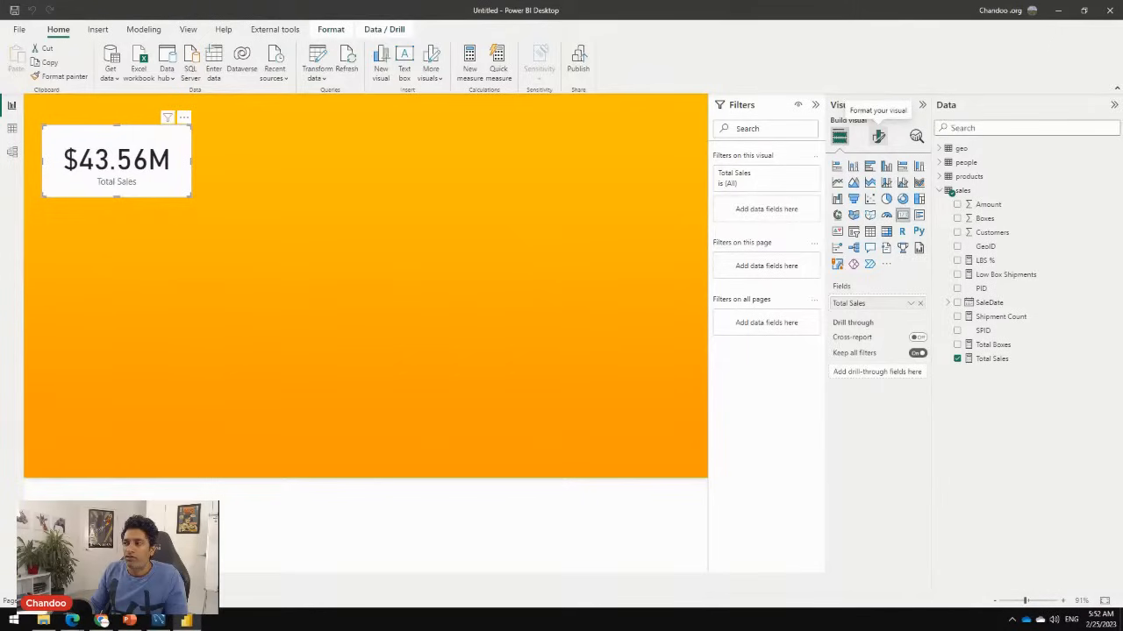
pyautogui.click(878, 136)
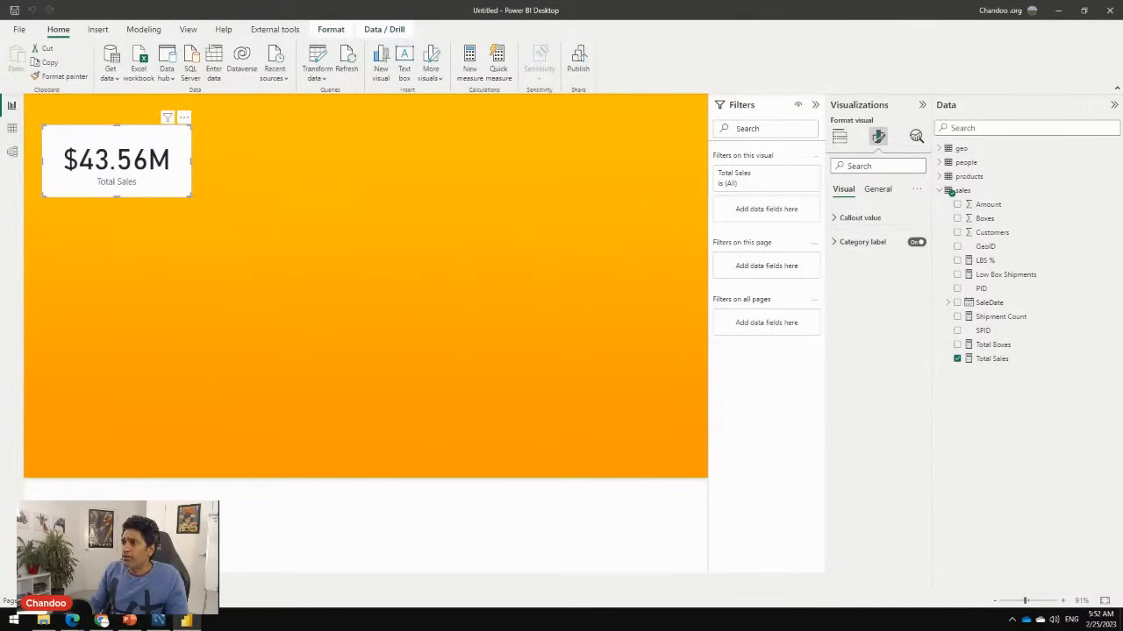
pyautogui.click(858, 217)
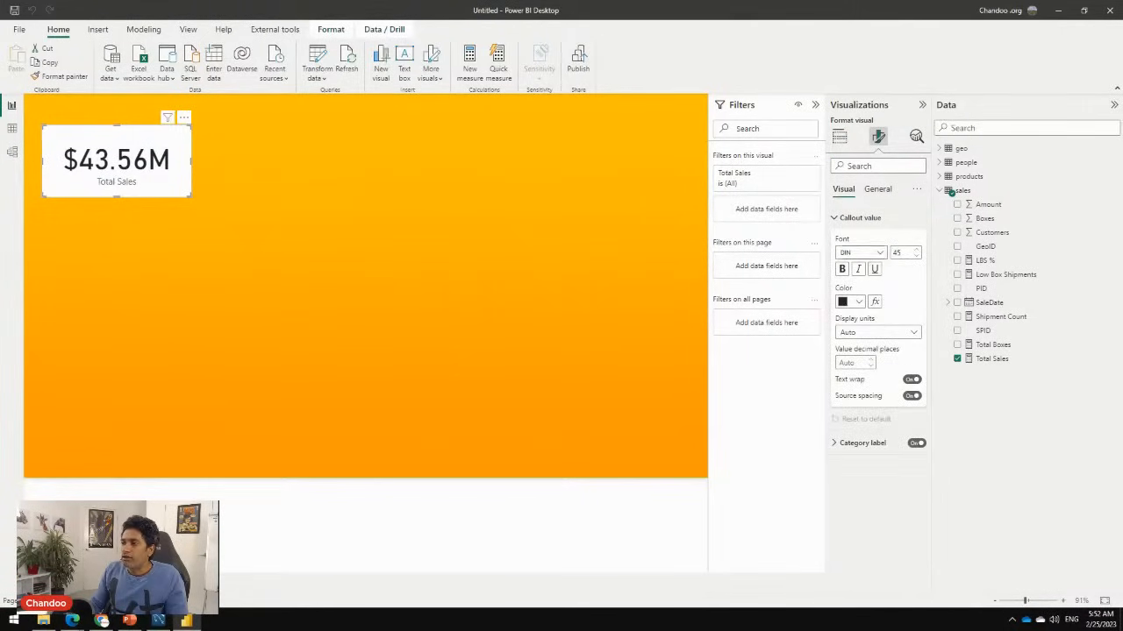
pyautogui.click(860, 252)
pyautogui.scroll(-2, 875, 379)
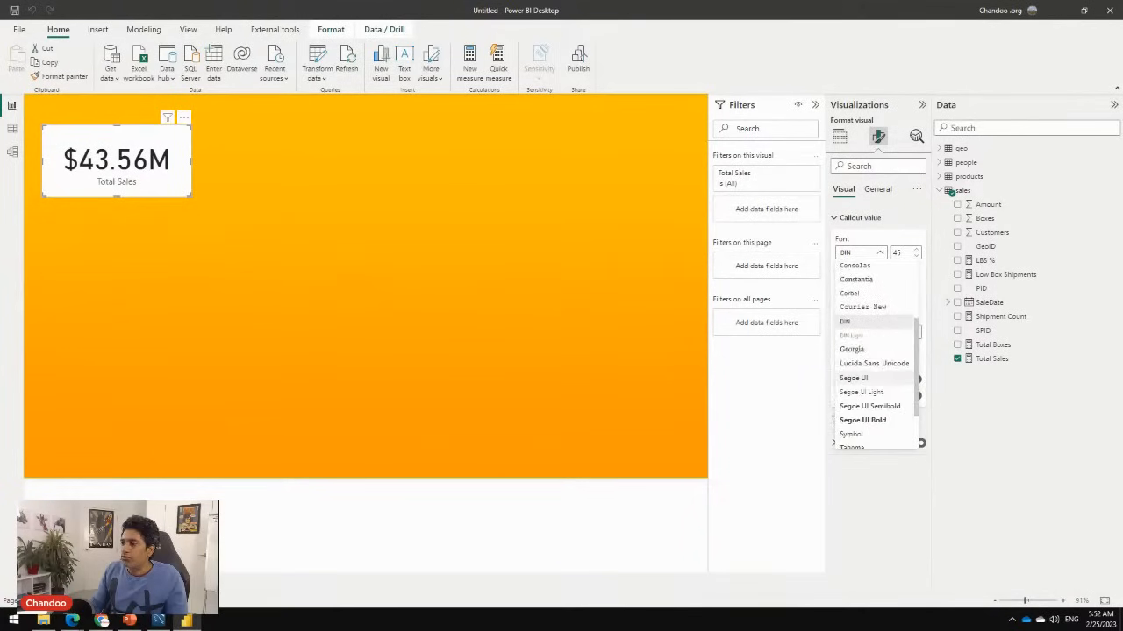
pyautogui.click(862, 420)
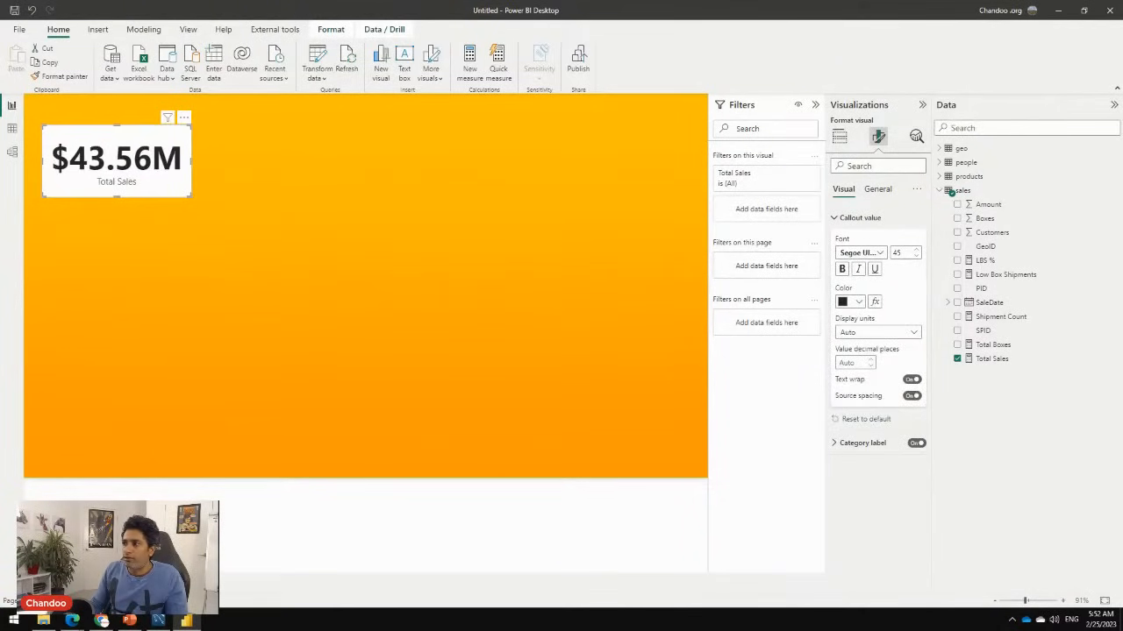
pyautogui.moveTo(892, 252); pyautogui.dragTo(982, 274)
pyautogui.write('24')
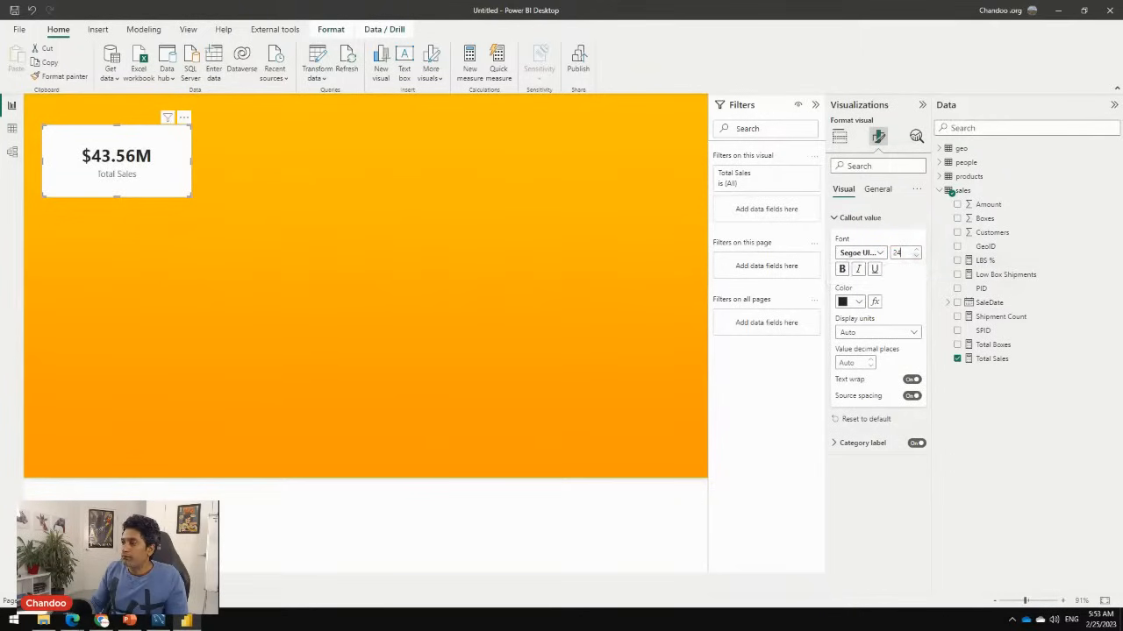
pyautogui.press('Up')
pyautogui.press('Up')
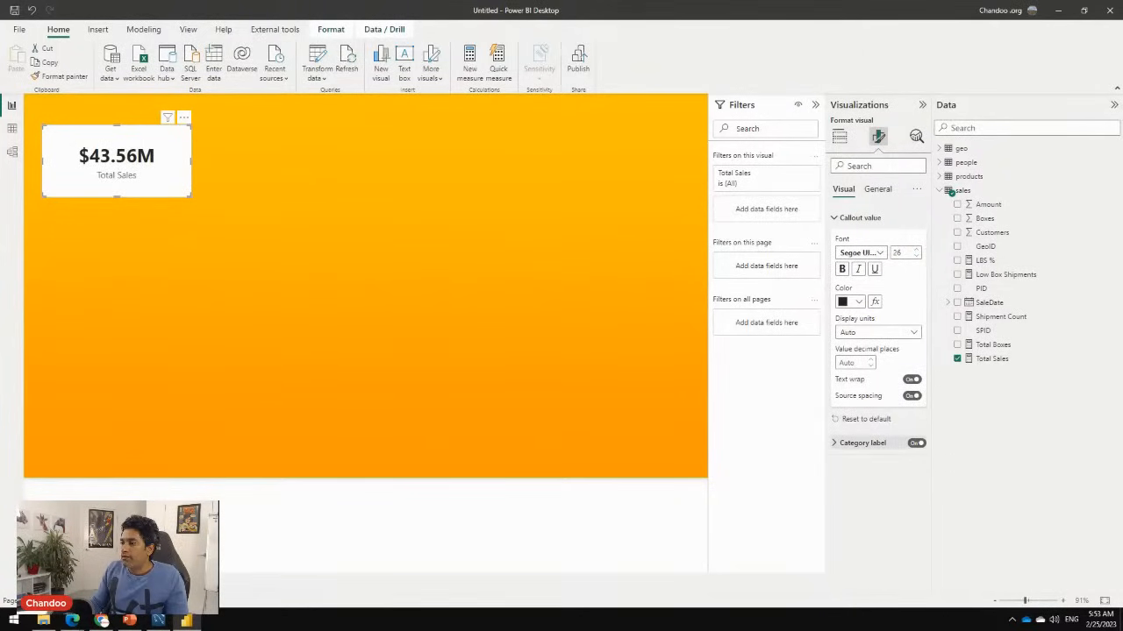
# Set the Total Sales card's background transparency to 50%
pyautogui.click(862, 443)
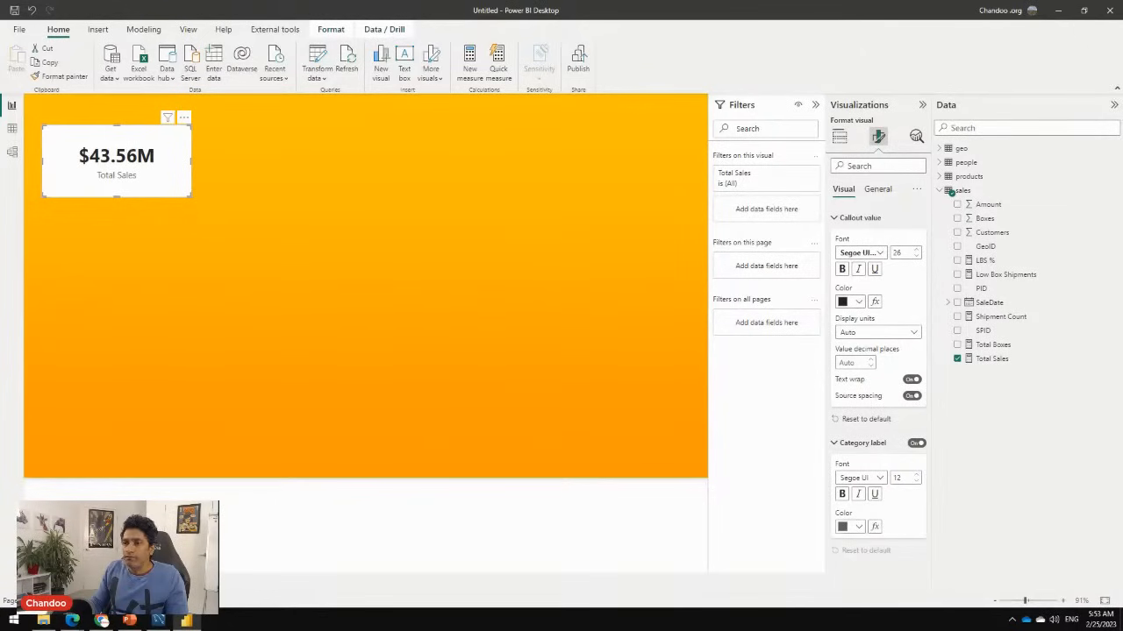
pyautogui.click(877, 189)
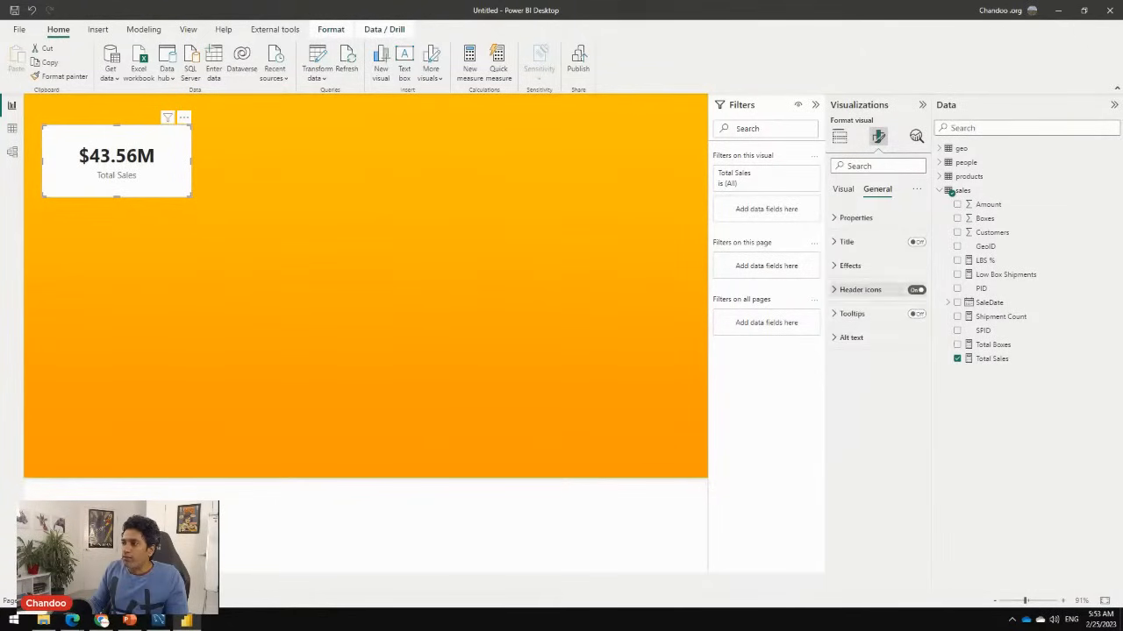
pyautogui.click(849, 265)
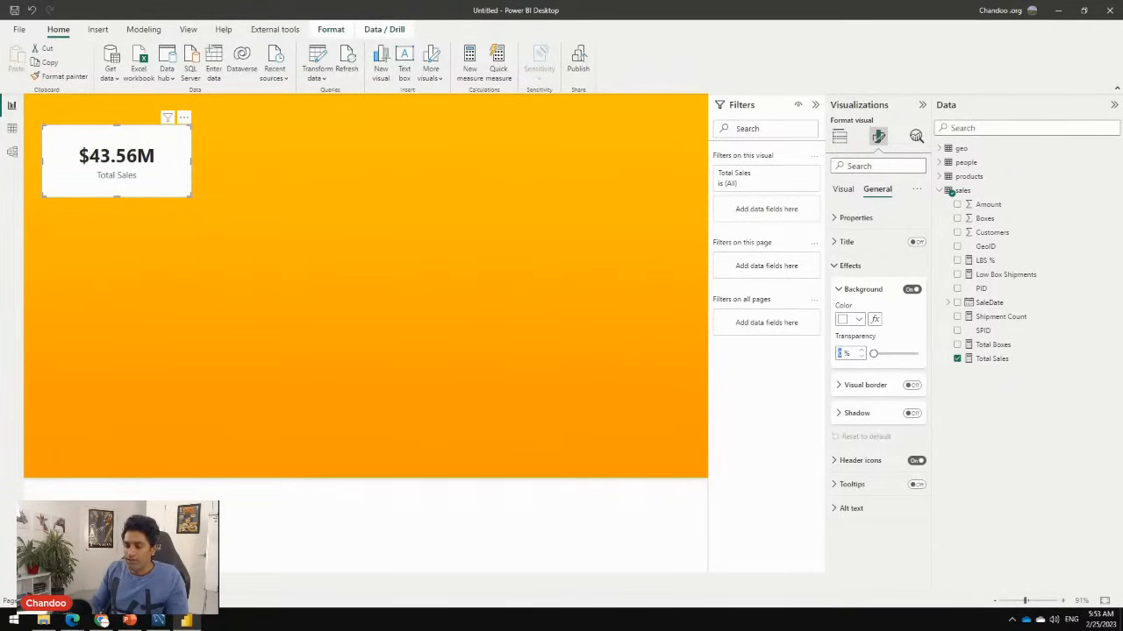
pyautogui.write('50')
pyautogui.press('Return')
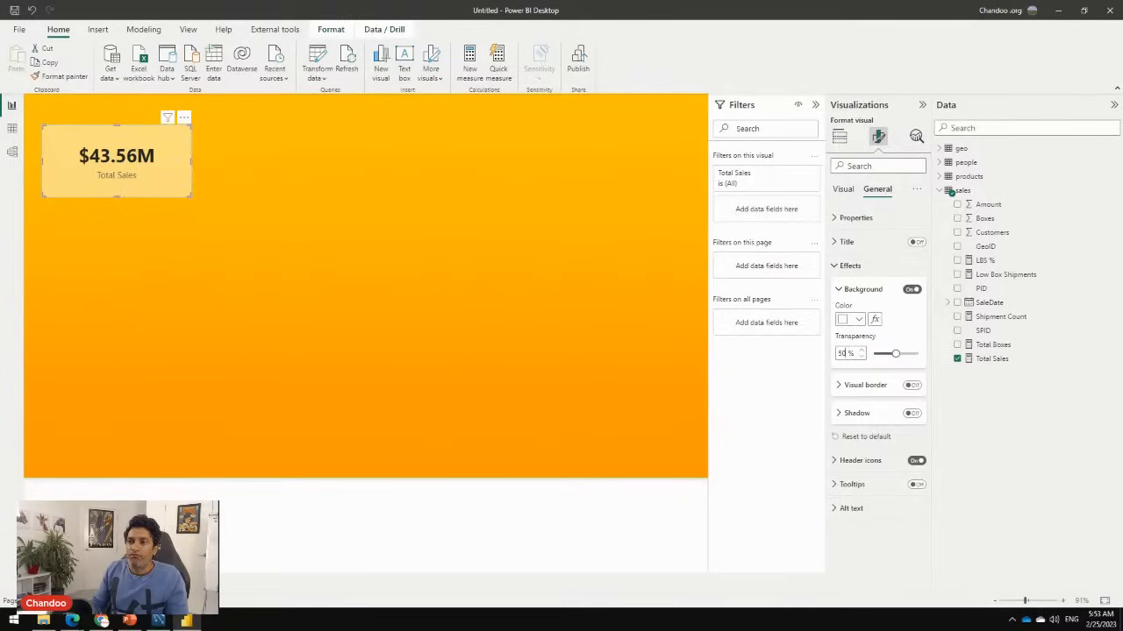
# Reopen the background effect settings of the Total Sales card for review
pyautogui.click(280, 236)
pyautogui.click(117, 167)
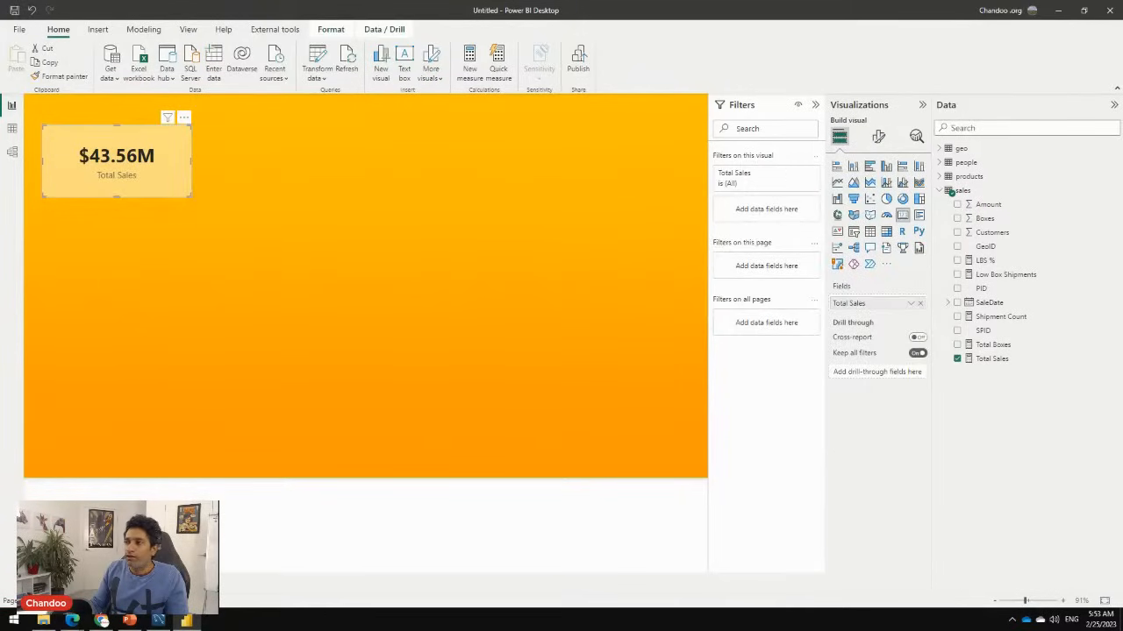
pyautogui.click(878, 136)
pyautogui.click(877, 189)
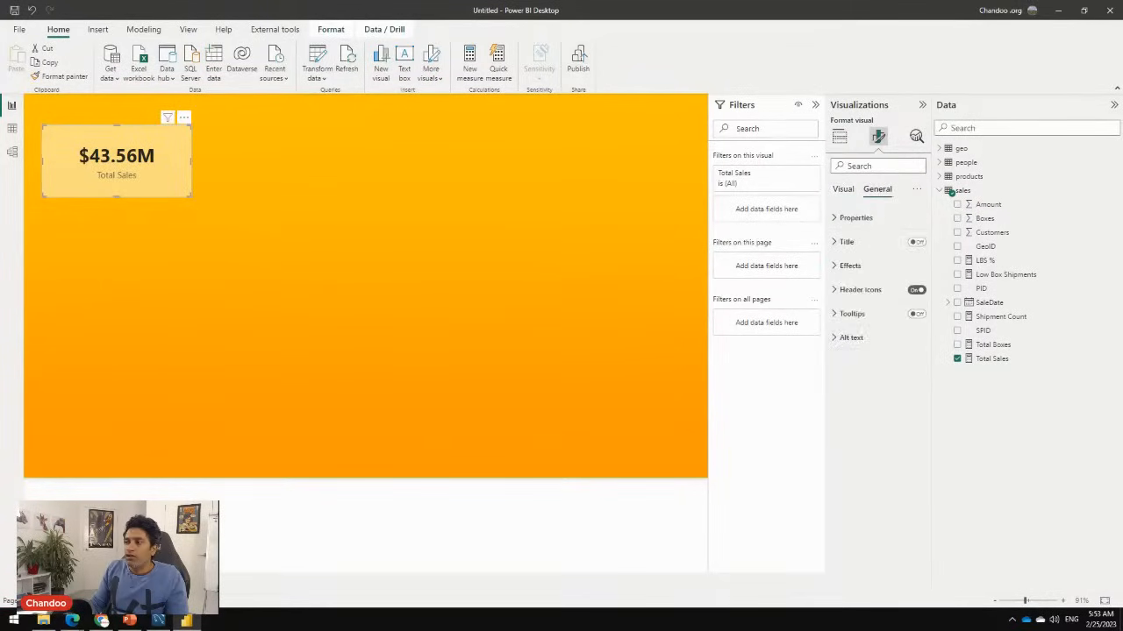
pyautogui.click(850, 265)
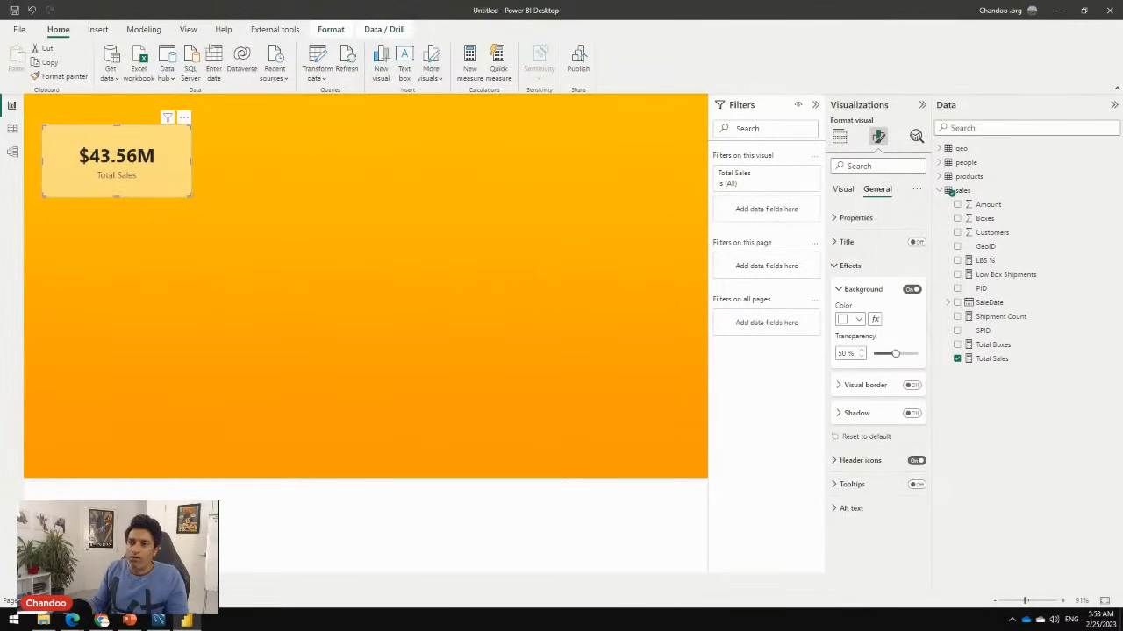
# Shrink the Total Sales card from its lower-right corner to fit closely around its value and label
pyautogui.click(526, 378)
pyautogui.click(180, 186)
pyautogui.moveTo(191, 197); pyautogui.dragTo(163, 183)
pyautogui.click(254, 237)
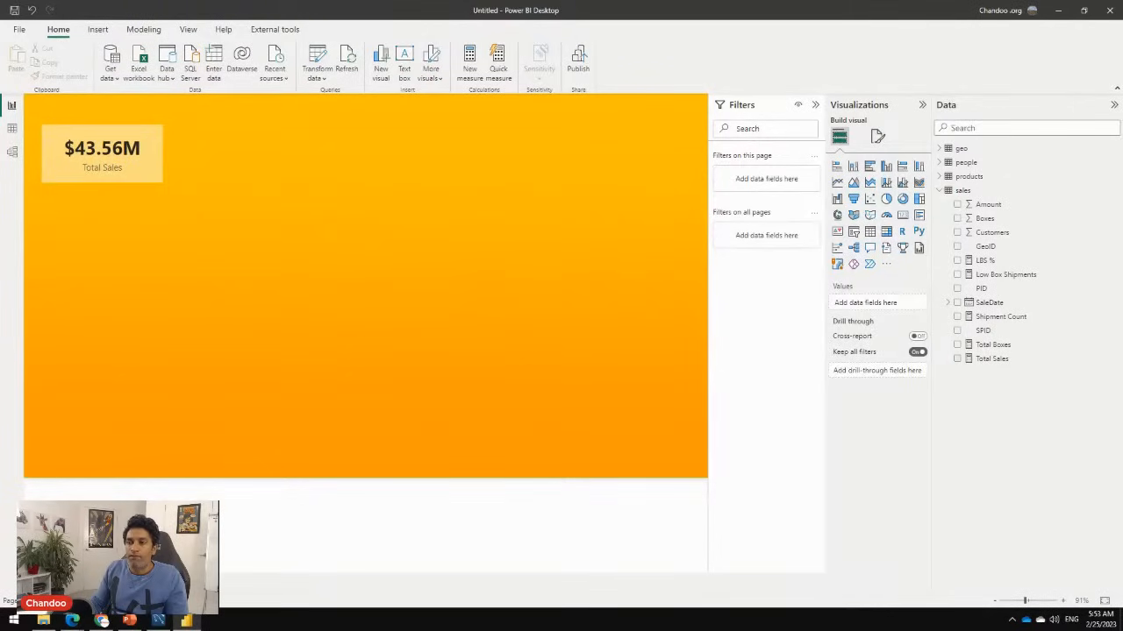
# Duplicate the Total Sales card and place the copy directly below the original, aligned with it
pyautogui.click(131, 162)
pyautogui.hotkey('ctrl', 'c')
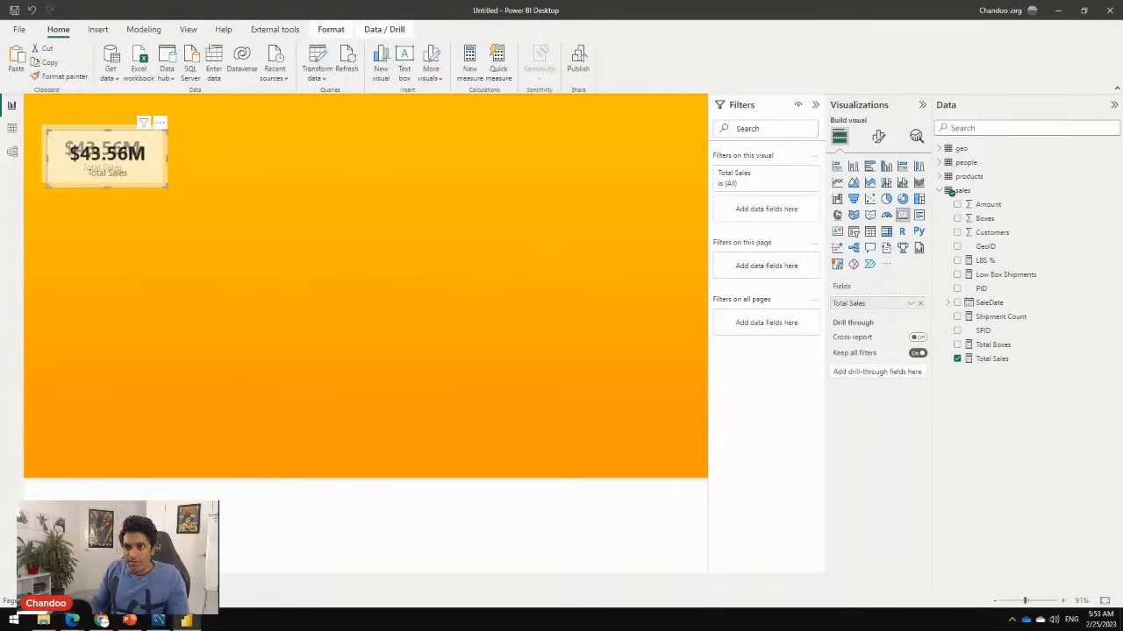
pyautogui.hotkey('ctrl', 'v')
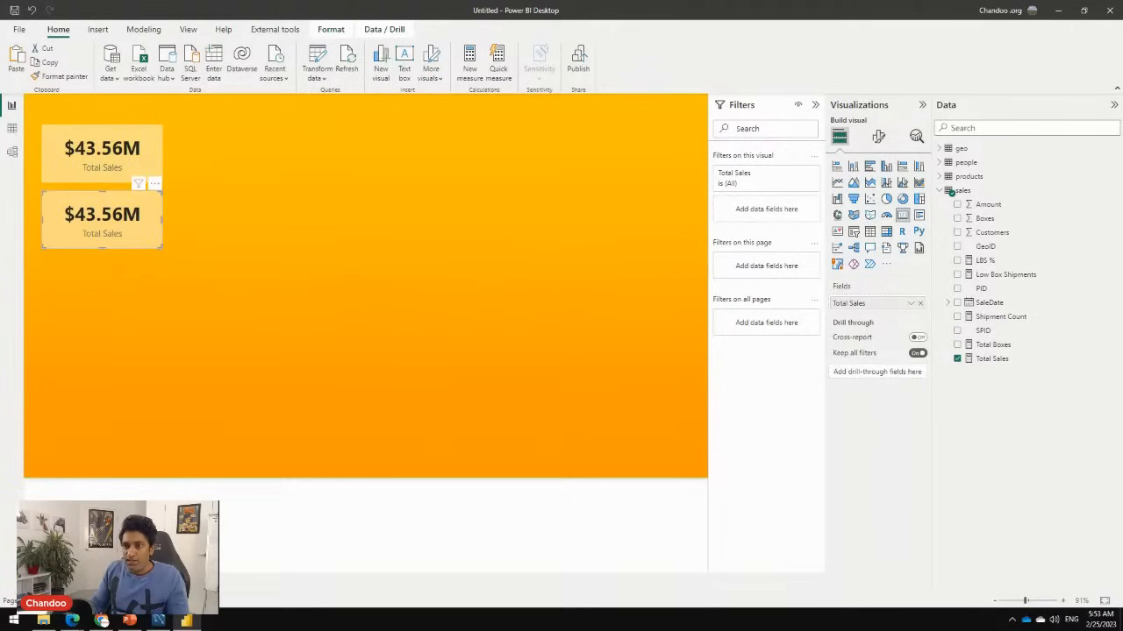
# Paste two more copies of the Total Sales card and line them up below the existing pair to form a column of four
pyautogui.hotkey('ctrl', 'v')
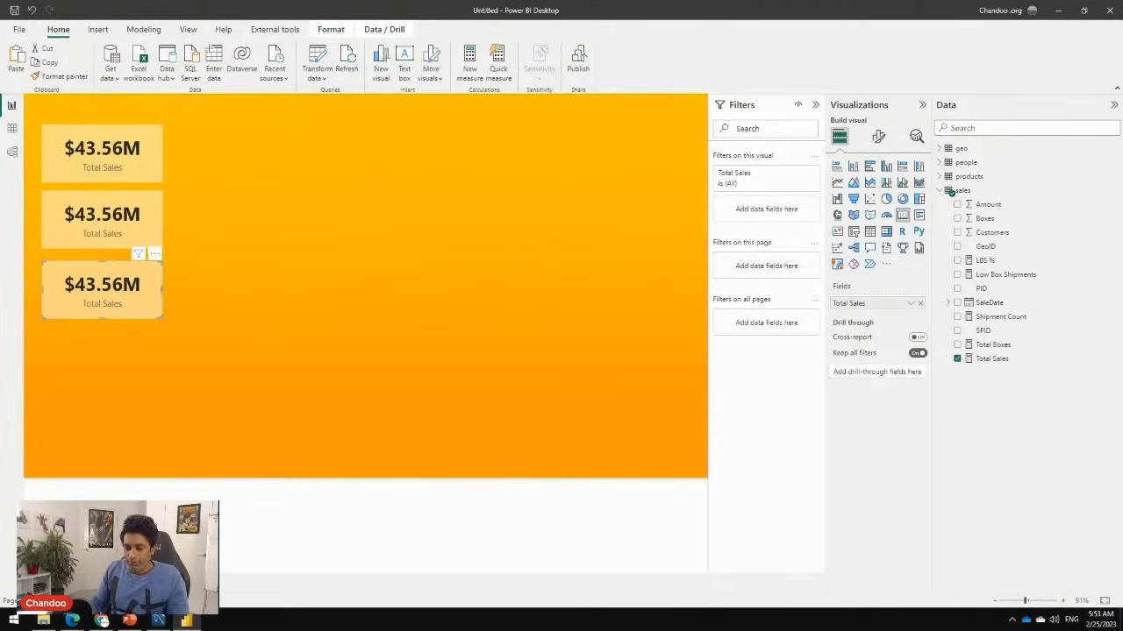
pyautogui.hotkey('ctrl', 'v')
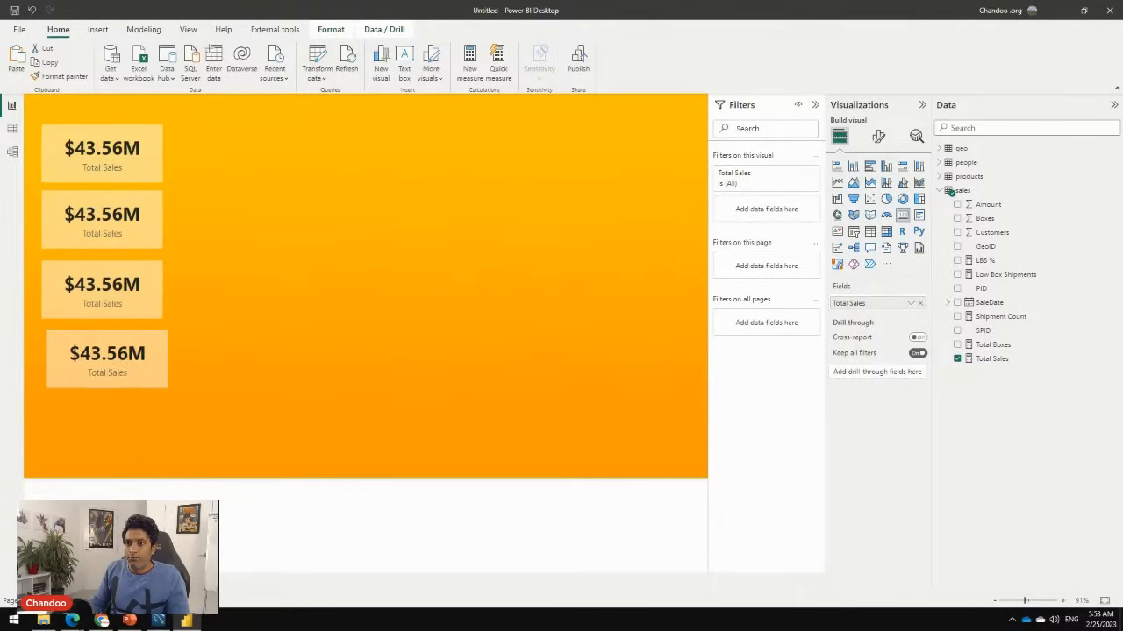
pyautogui.moveTo(107, 359); pyautogui.dragTo(101, 359)
pyautogui.click(207, 377)
pyautogui.click(210, 351)
# Replace the second card's field with the Total Boxes measure and open that measure's properties
pyautogui.click(101, 220)
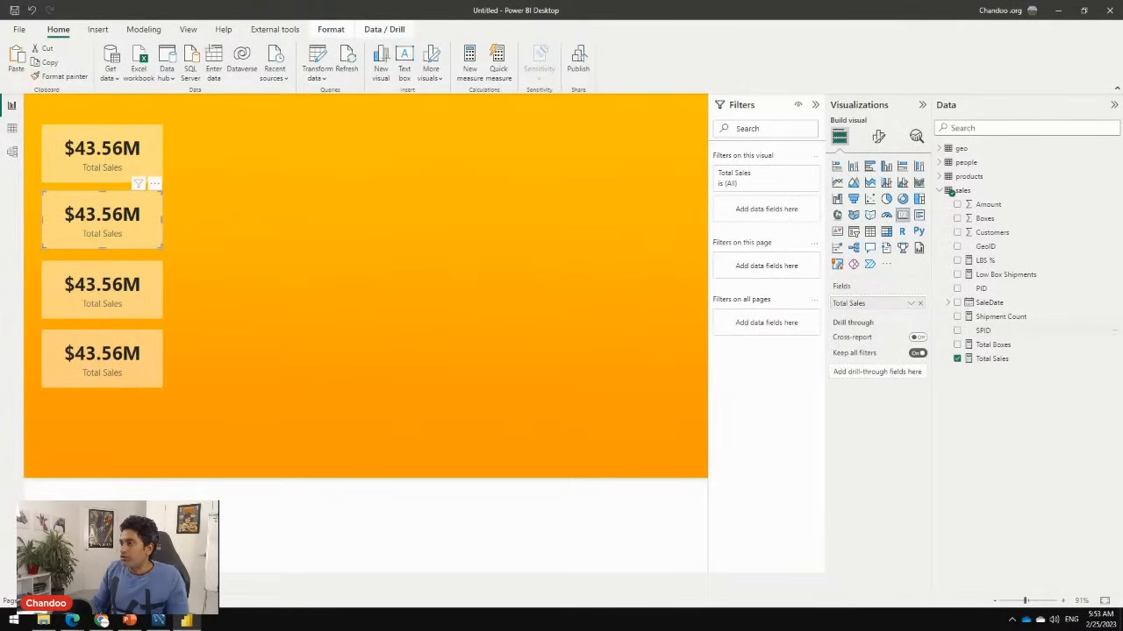
pyautogui.moveTo(993, 345); pyautogui.dragTo(876, 303)
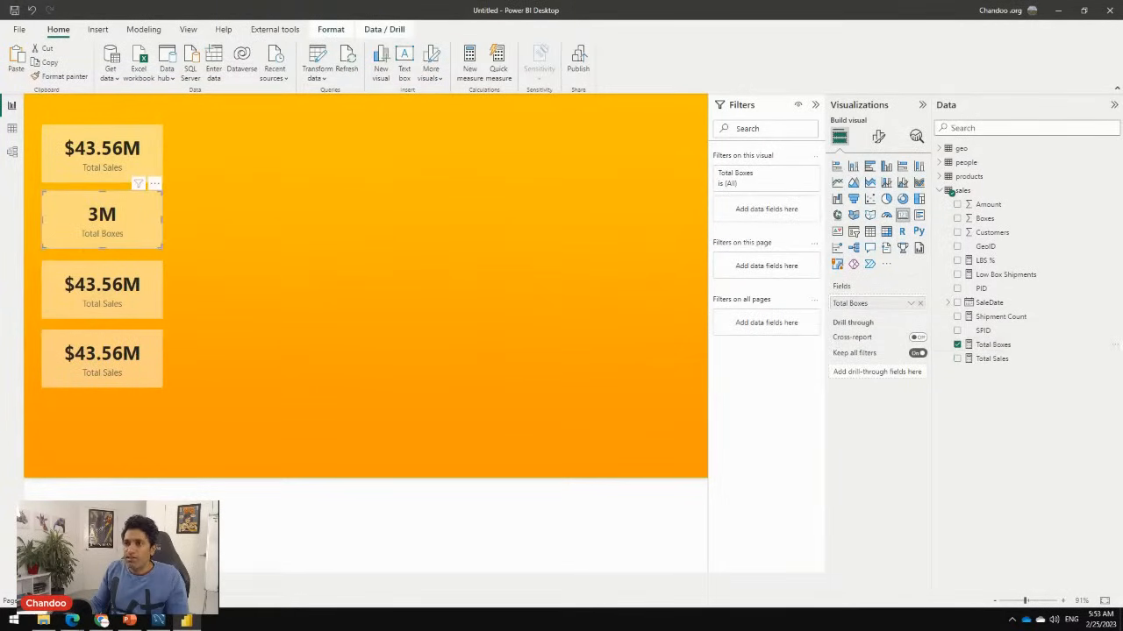
pyautogui.click(330, 29)
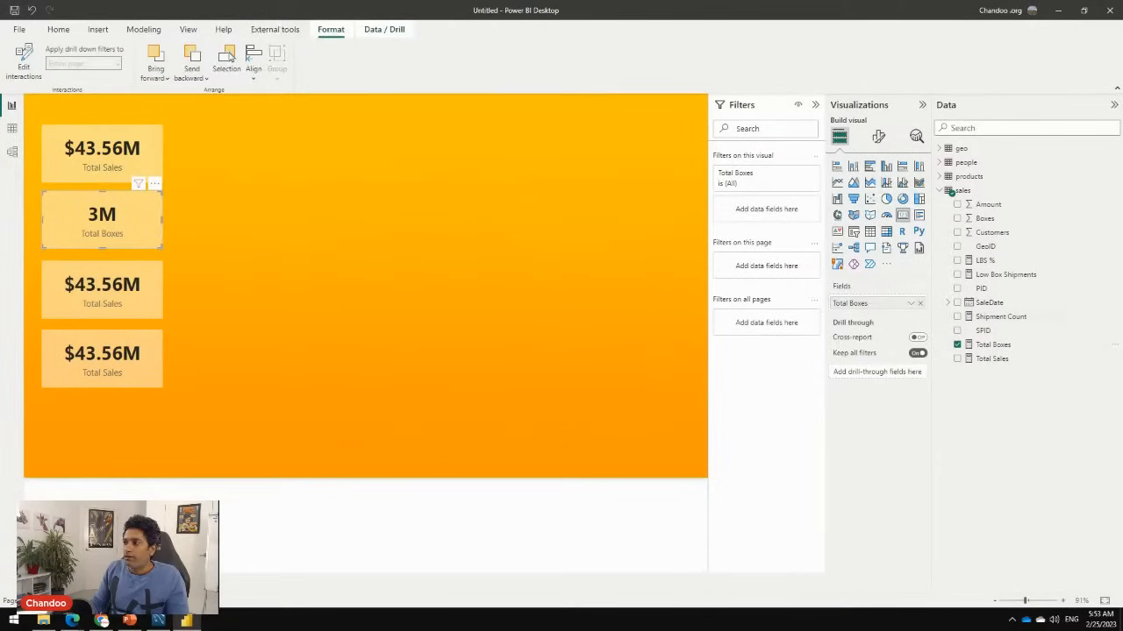
pyautogui.click(992, 345)
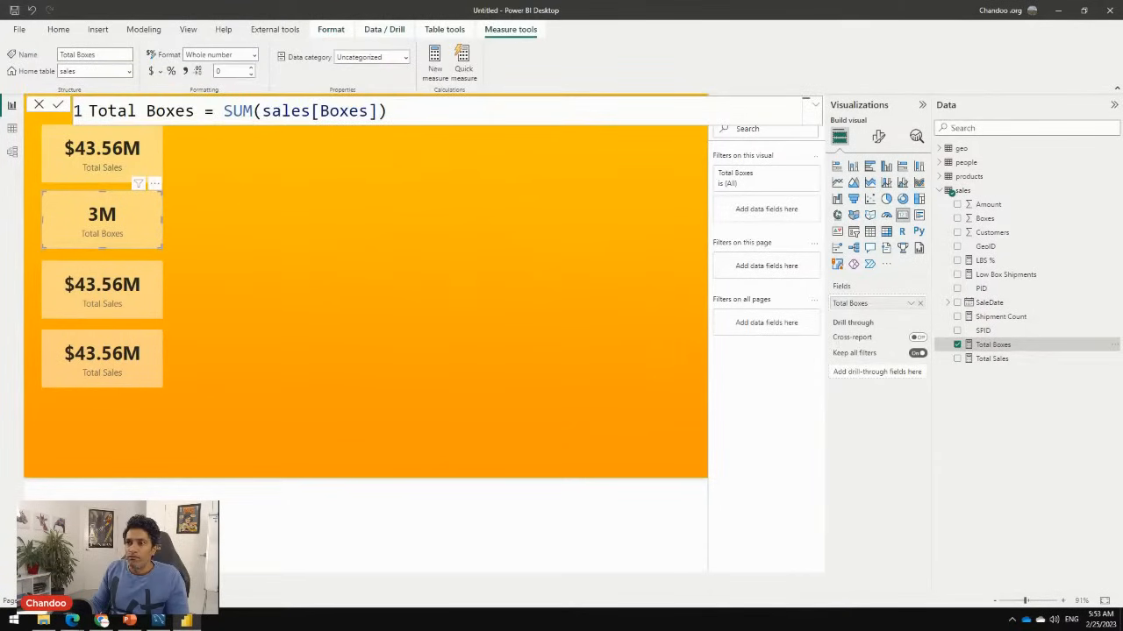
# Replace the third card's field with Shipment Count and format that measure with a thousands separator
pyautogui.click(105, 293)
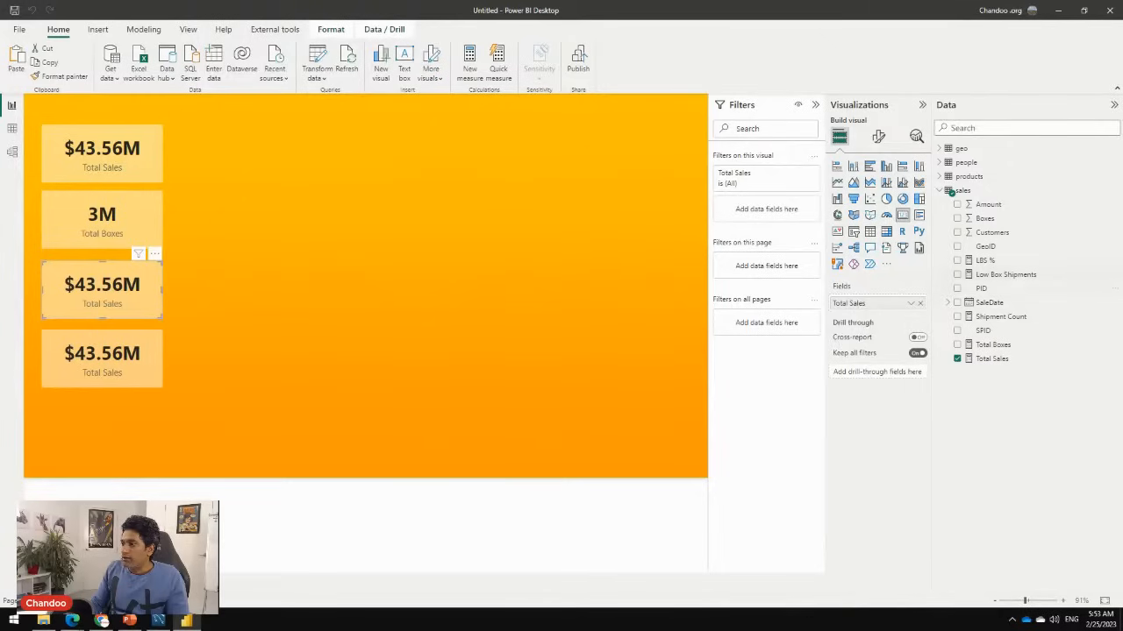
pyautogui.moveTo(1000, 316); pyautogui.dragTo(864, 303)
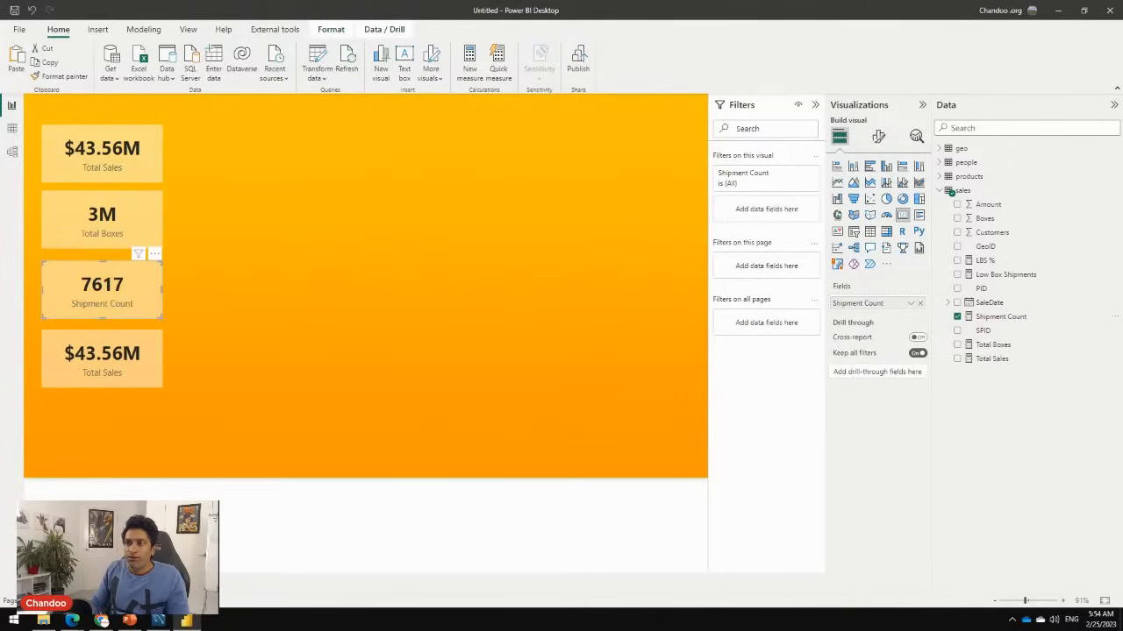
pyautogui.click(1000, 317)
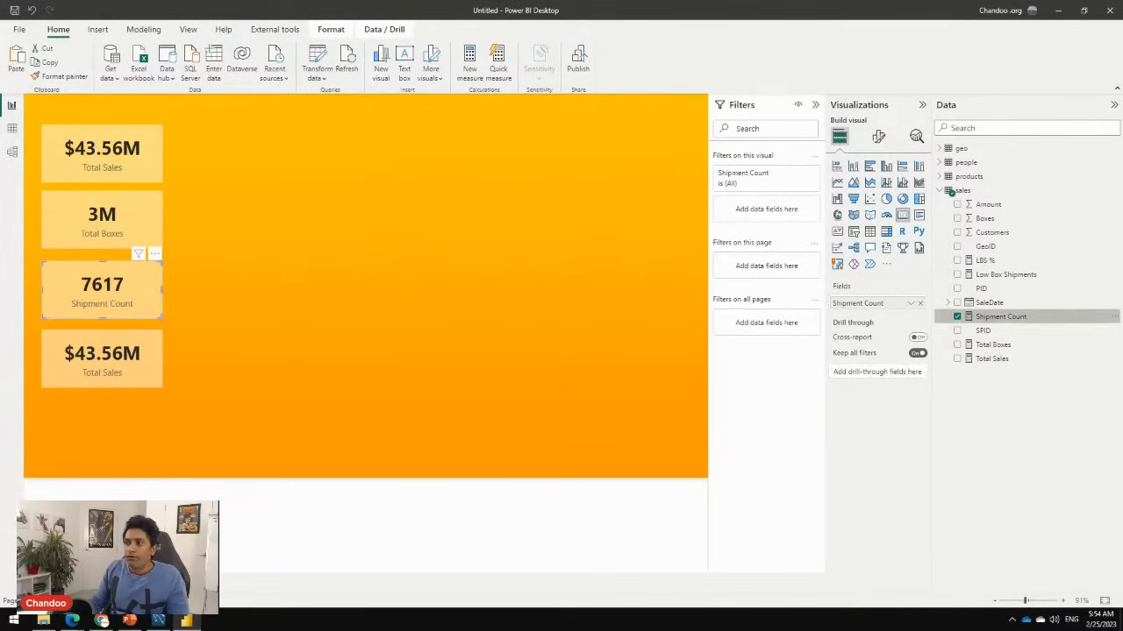
pyautogui.click(184, 70)
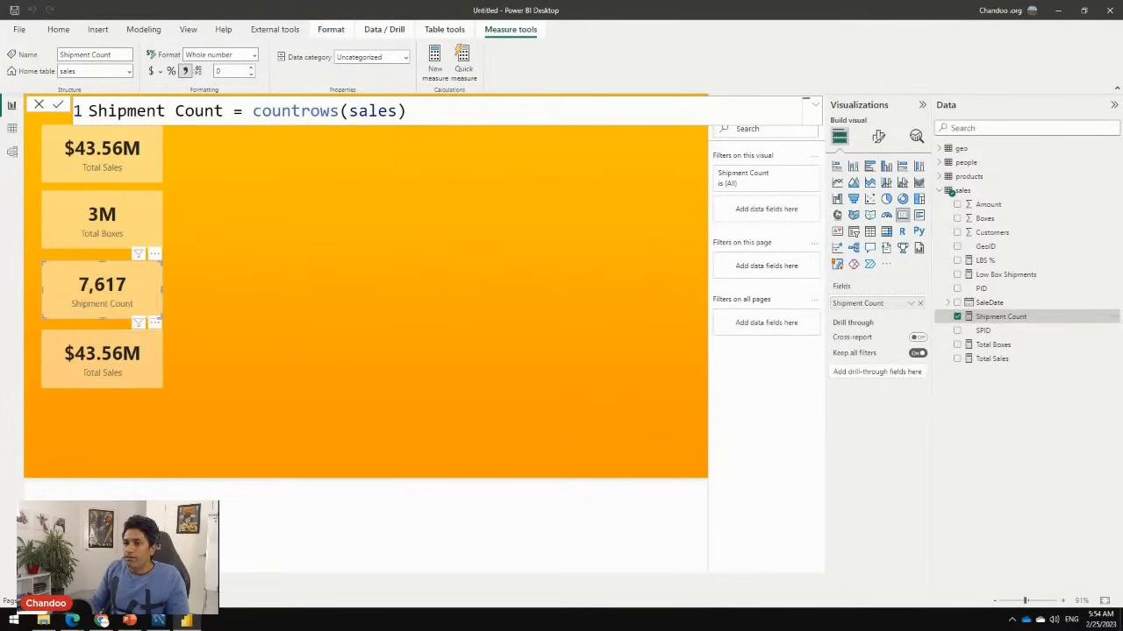
# Replace the Total Sales field in the lowest card with the LBS % measure
pyautogui.click(102, 359)
pyautogui.moveTo(982, 260); pyautogui.dragTo(868, 303)
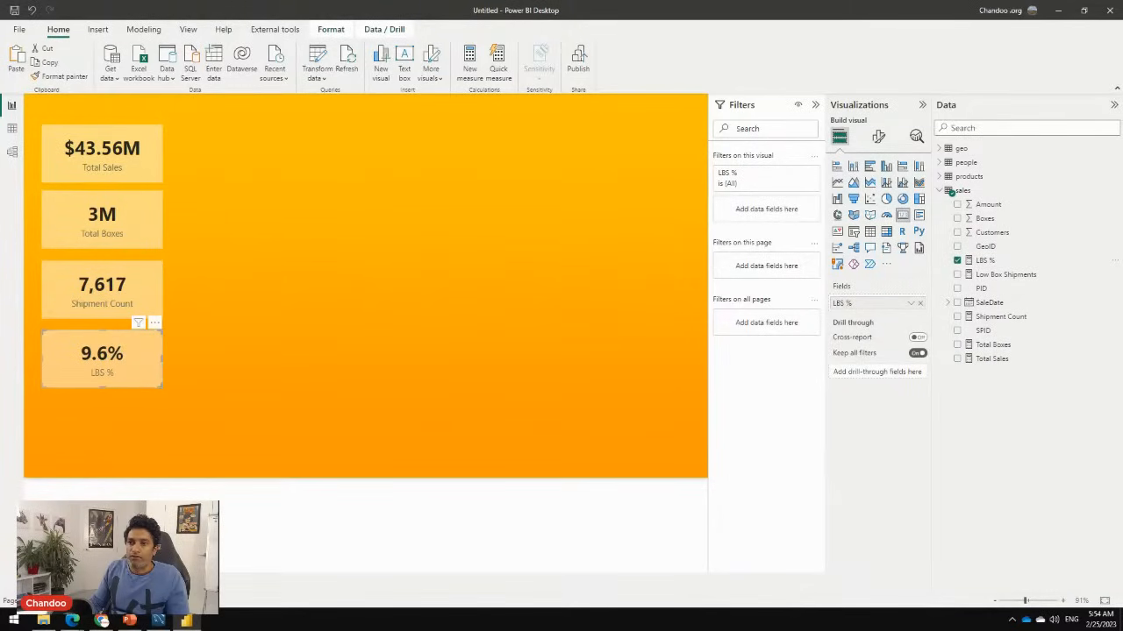
pyautogui.click(368, 315)
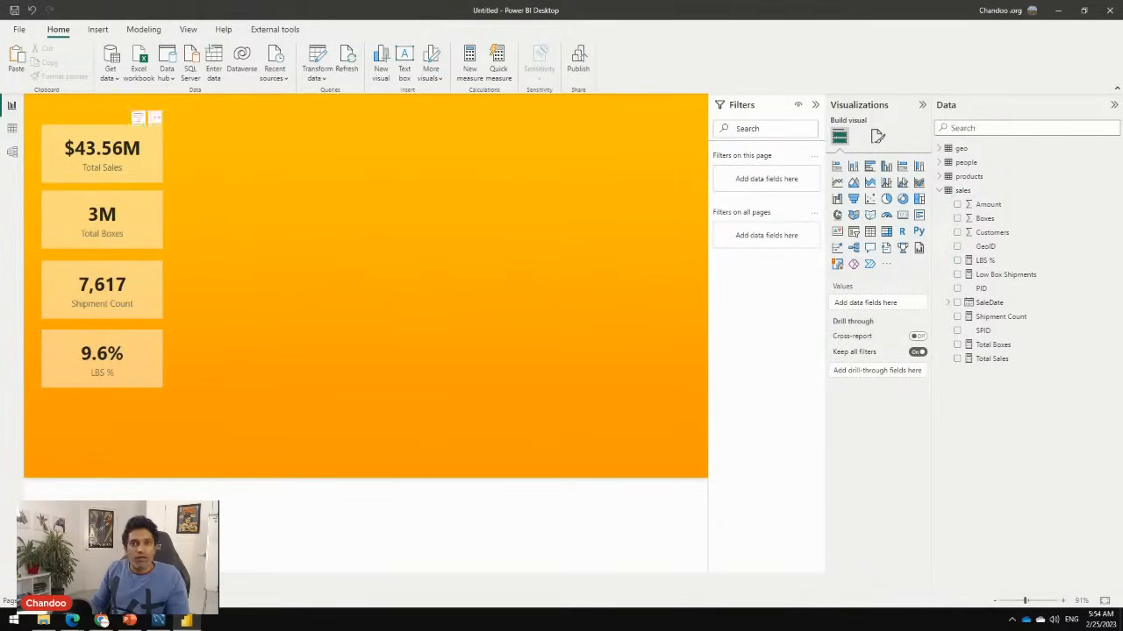
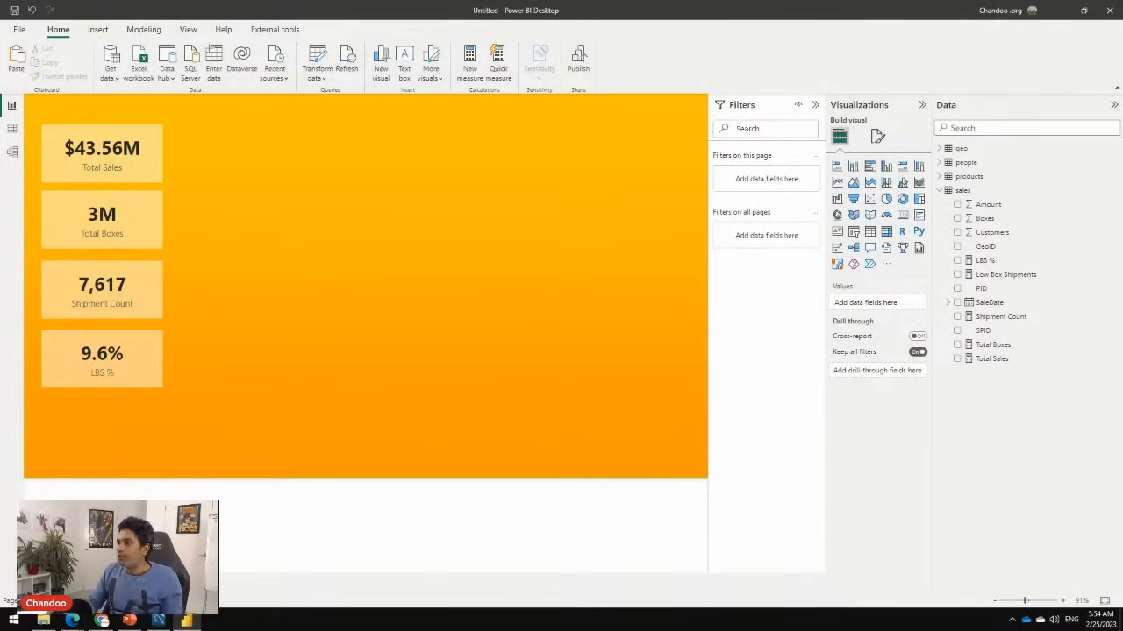
# Move all four KPI cards down together, leaving free space above them on the report page
pyautogui.moveTo(28, 107); pyautogui.dragTo(245, 447)
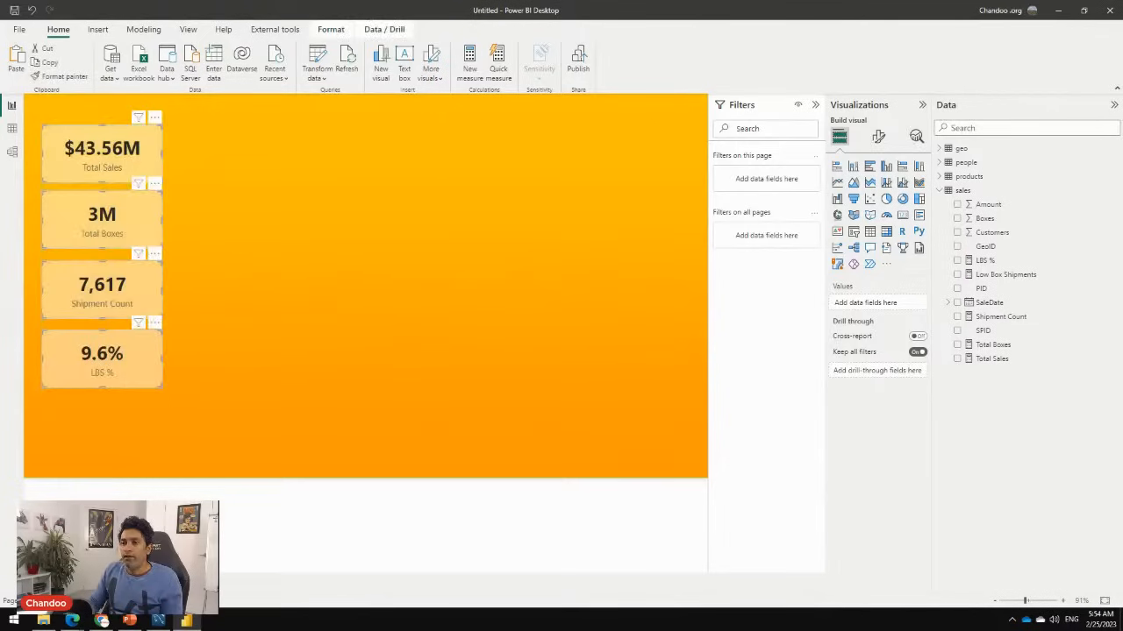
pyautogui.moveTo(103, 358); pyautogui.dragTo(104, 397)
pyautogui.click(228, 228)
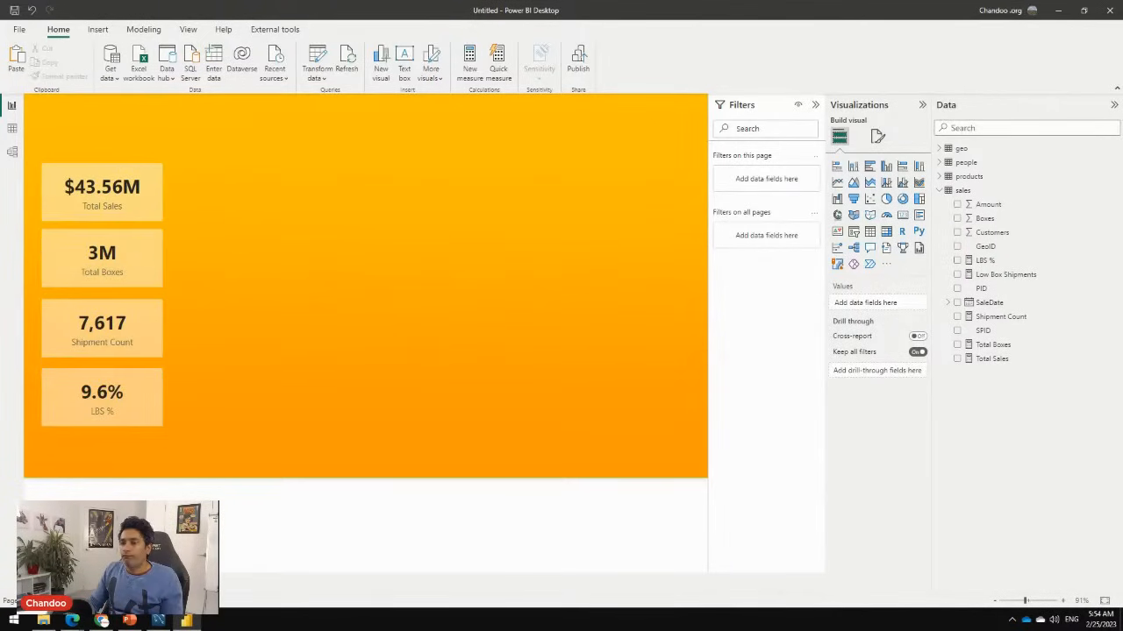
# Add a stacked bar chart beside the KPI cards and enlarge it to roughly the height of the first three cards
pyautogui.moveTo(200, 135); pyautogui.dragTo(480, 439)
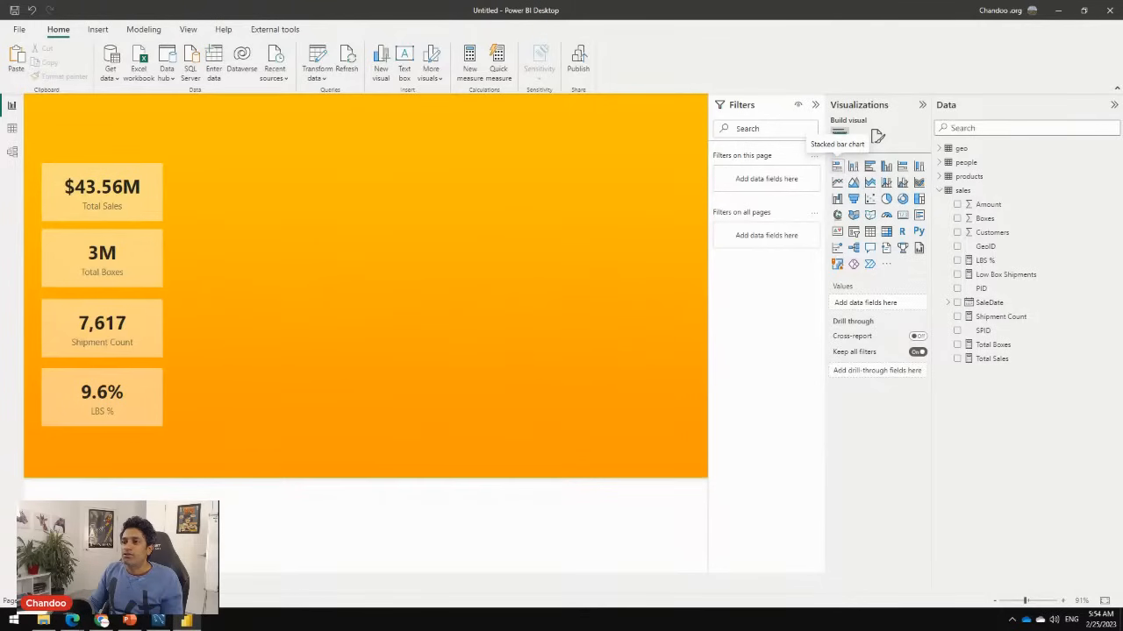
pyautogui.click(837, 166)
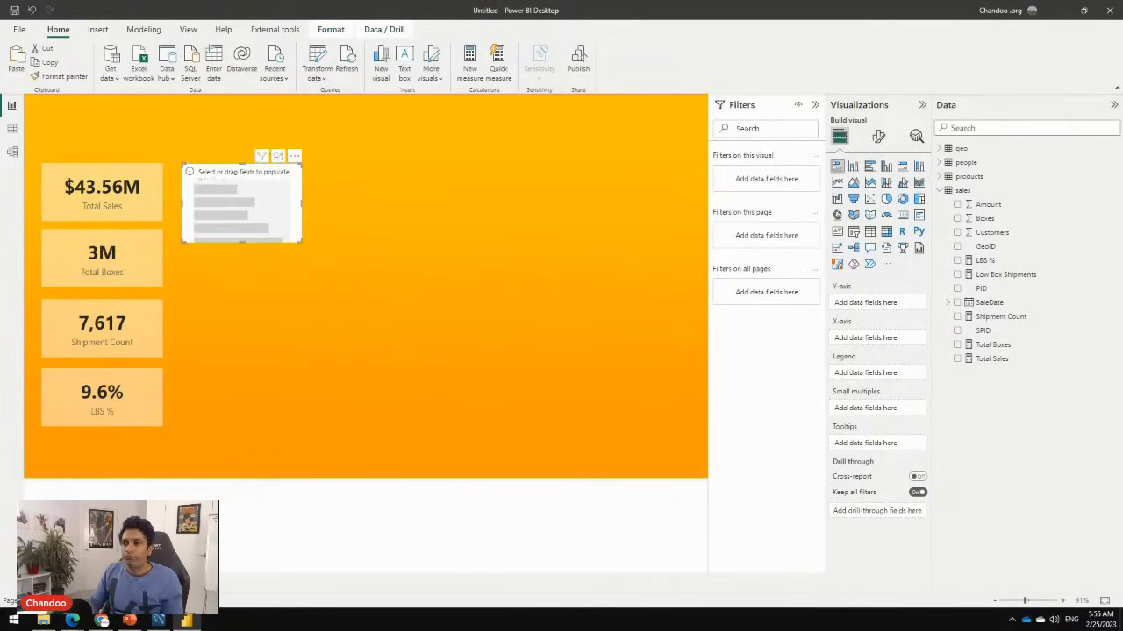
pyautogui.moveTo(302, 242); pyautogui.dragTo(412, 357)
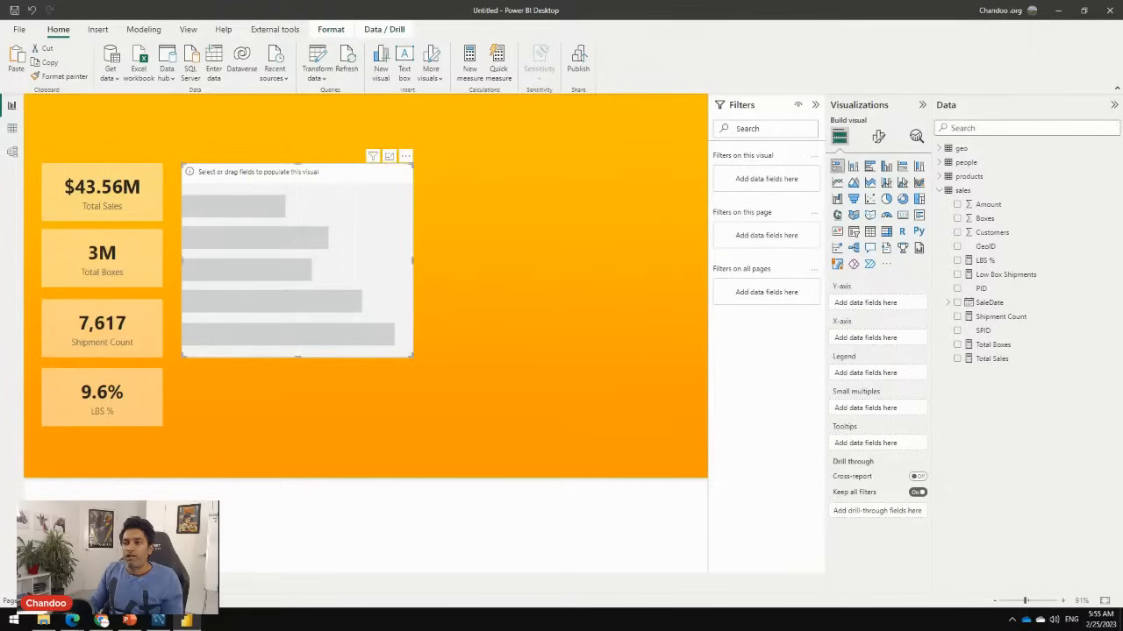
pyautogui.click(465, 368)
pyautogui.click(382, 307)
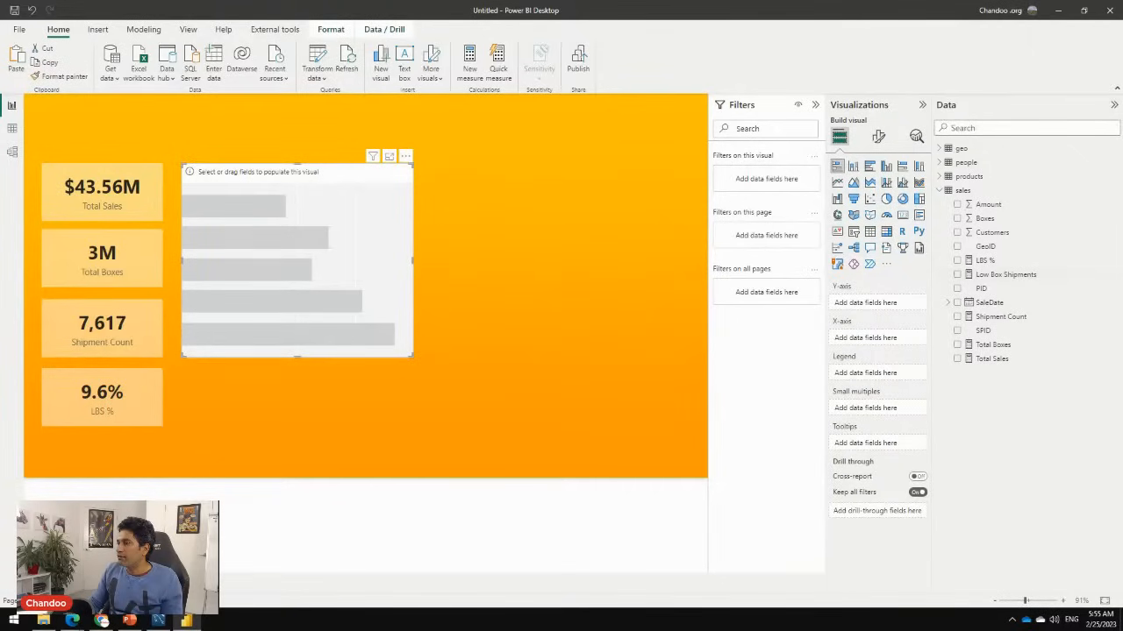
# Assign Geo from the geo table to the bar chart's Y-axis and the Total Sales measure to its X-axis
pyautogui.click(939, 149)
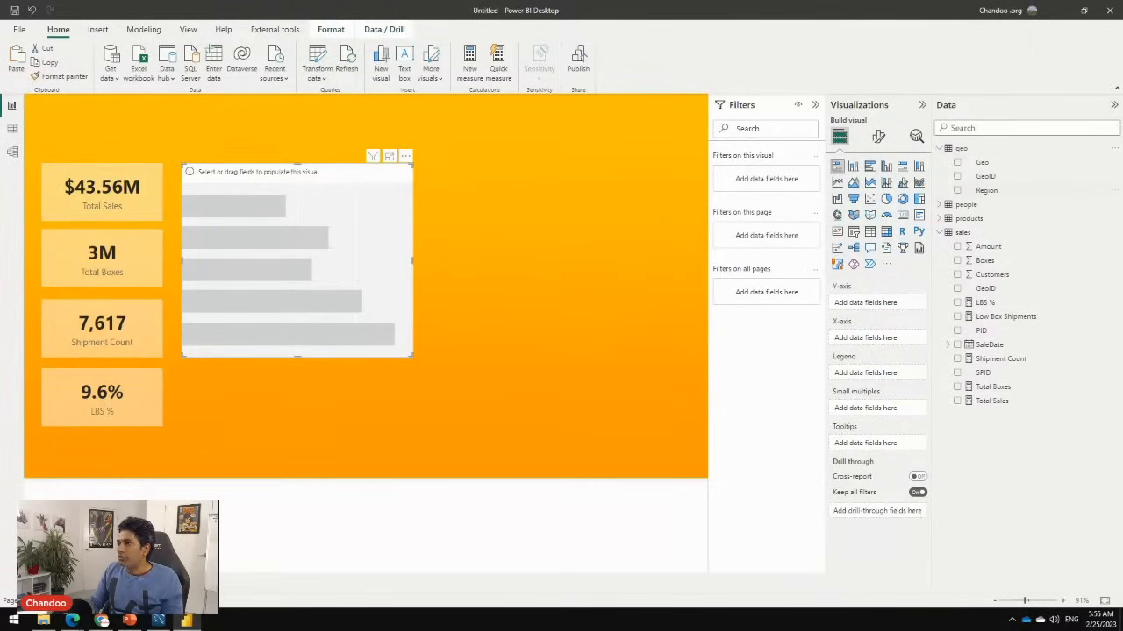
pyautogui.moveTo(982, 162); pyautogui.dragTo(877, 302)
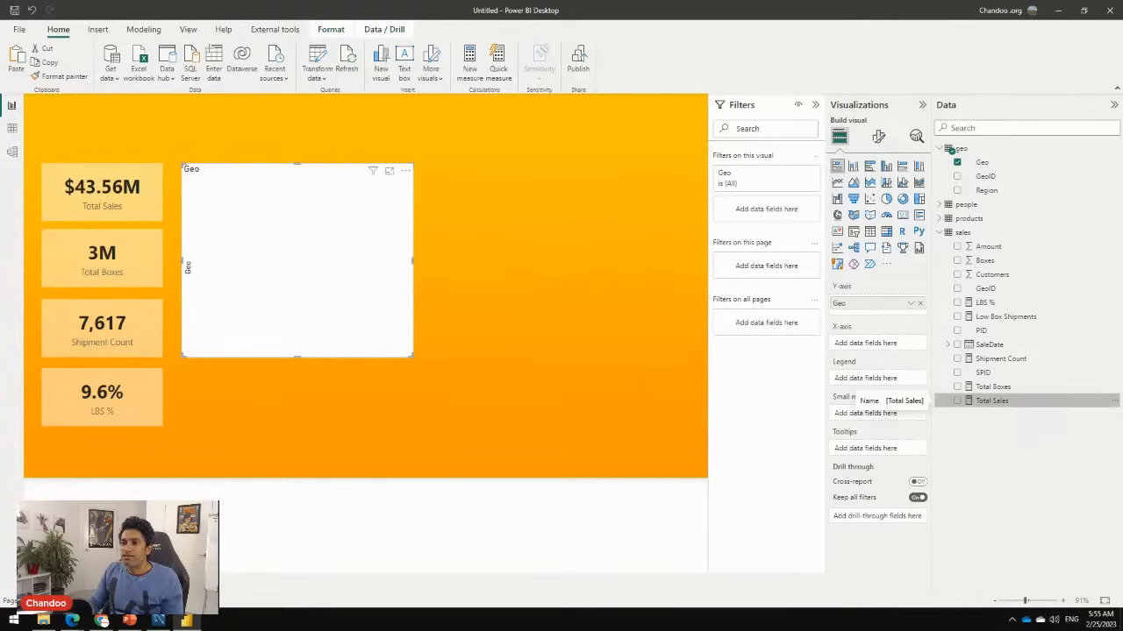
pyautogui.moveTo(992, 401); pyautogui.dragTo(877, 343)
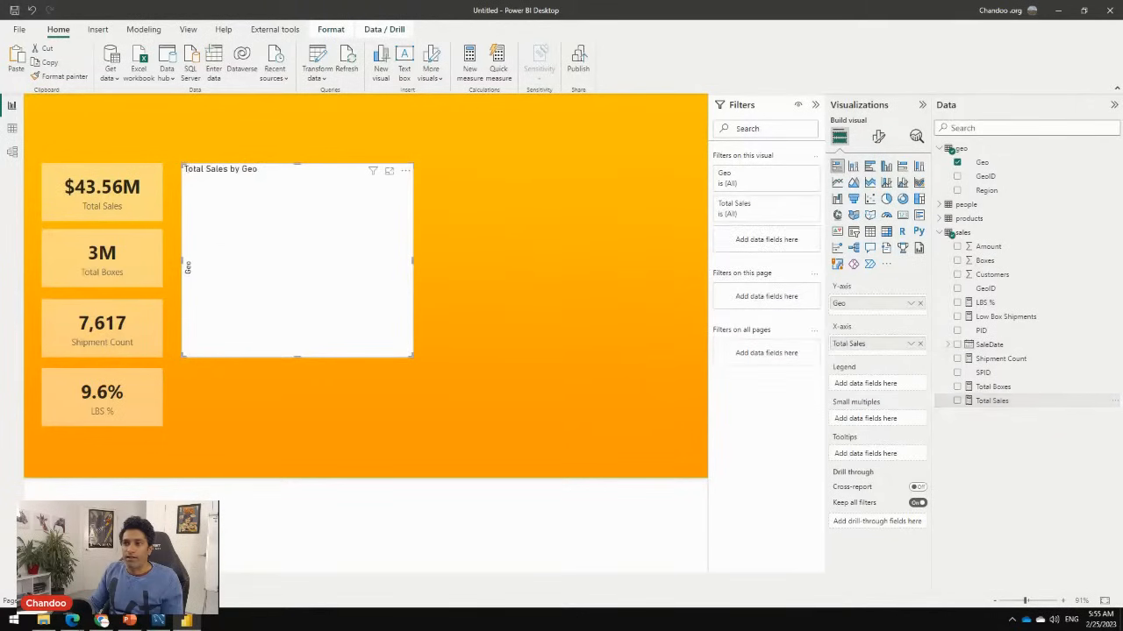
pyautogui.click(543, 333)
pyautogui.click(399, 280)
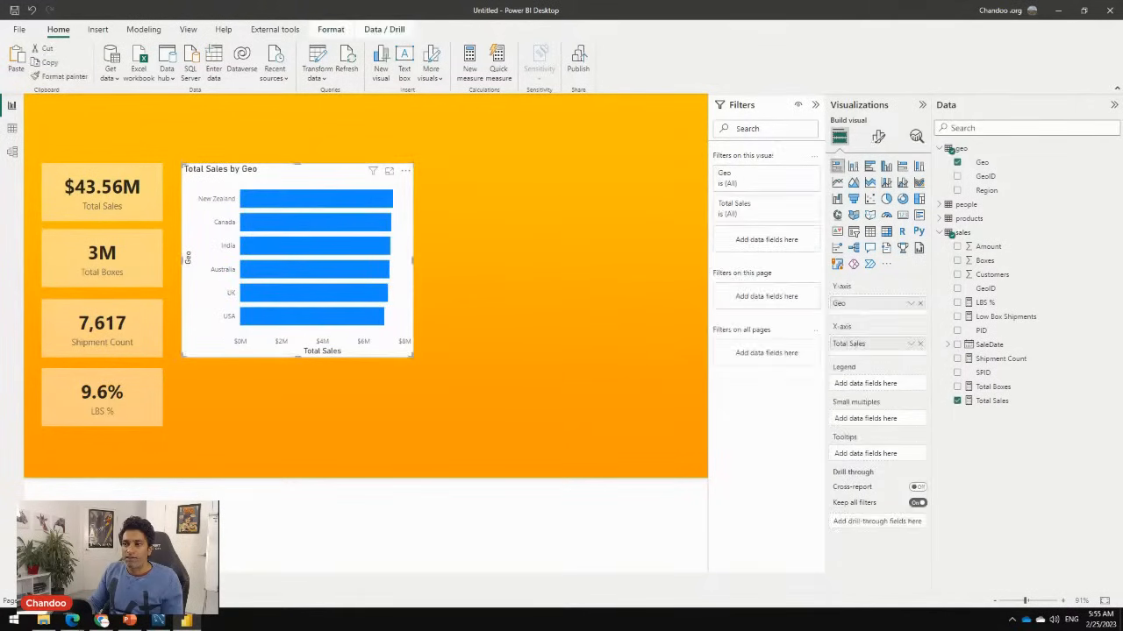
# Widen the Total Sales by Geo bar chart slightly, keeping its height
pyautogui.moveTo(413, 356)
pyautogui.mouseDown()
pyautogui.moveTo(431, 369)
pyautogui.moveTo(430, 357)
pyautogui.mouseUp()
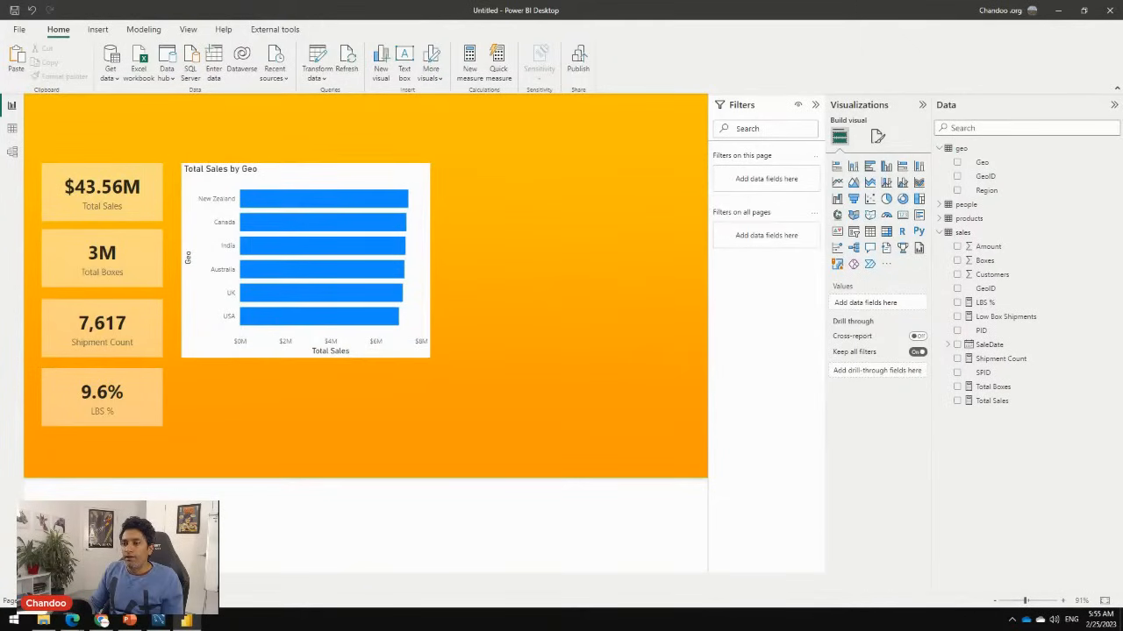
pyautogui.click(333, 178)
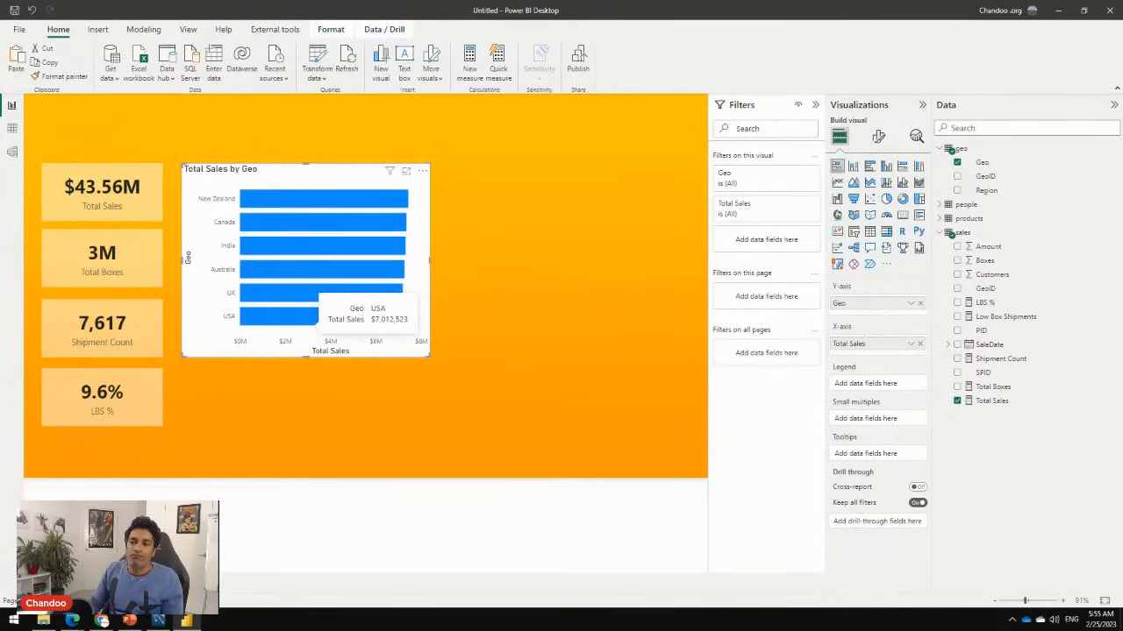
pyautogui.click(368, 412)
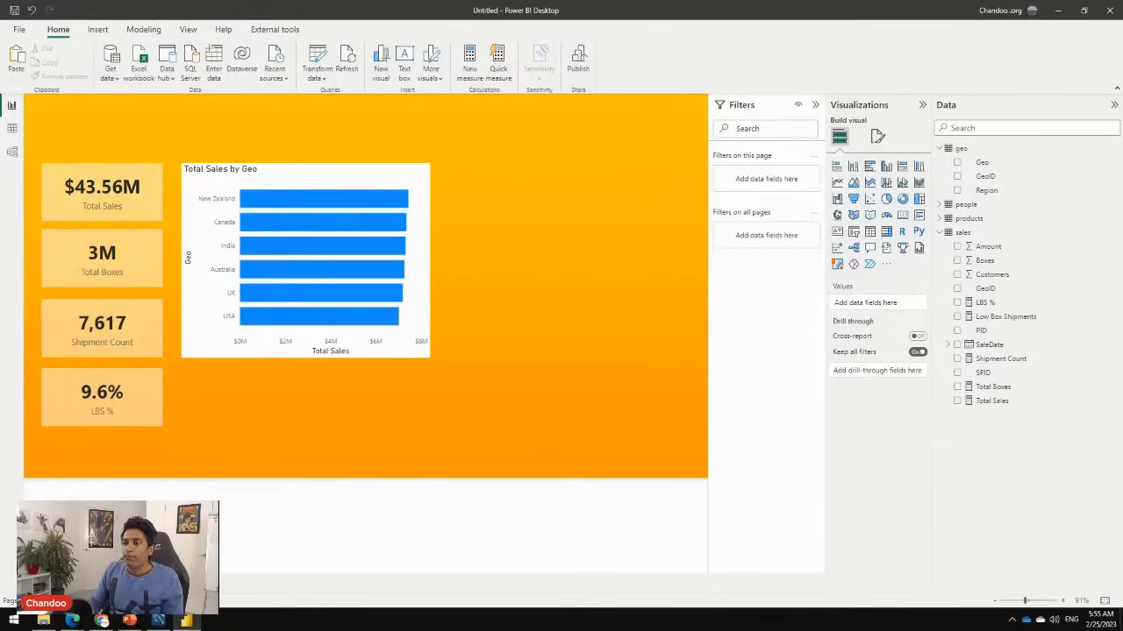
# Line up the Total Sales by Geo chart with the bottom of the LBS % card, shorten it, and place a smaller duplicate above it
pyautogui.click(377, 348)
pyautogui.click(377, 413)
pyautogui.click(377, 348)
pyautogui.moveTo(305, 356); pyautogui.dragTo(348, 414)
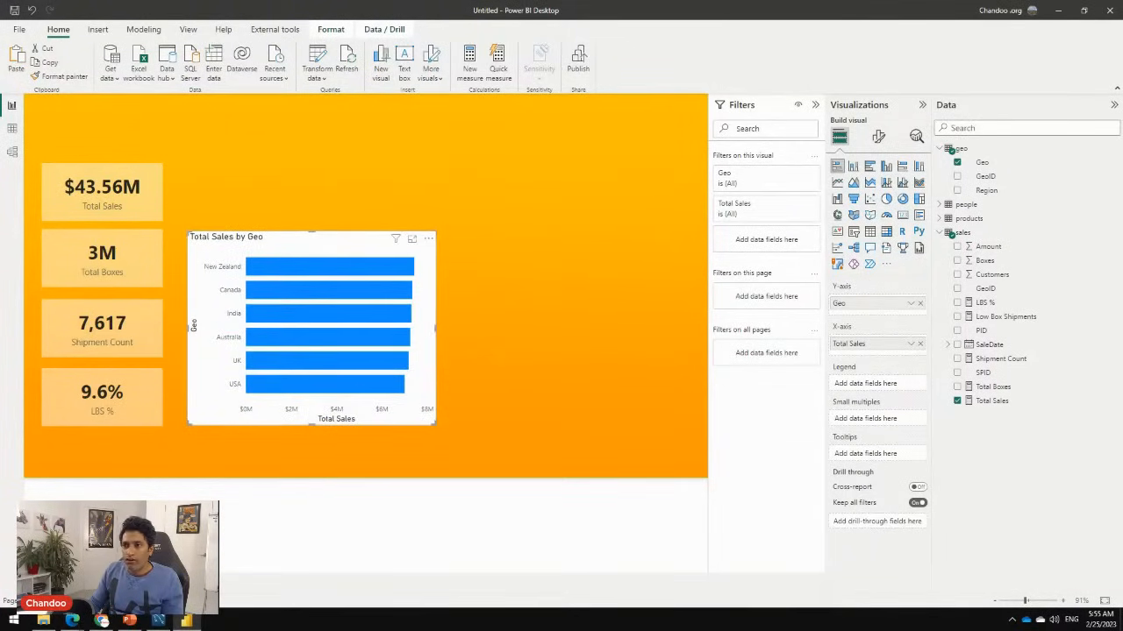
pyautogui.moveTo(311, 232); pyautogui.dragTo(305, 180)
pyautogui.moveTo(312, 330); pyautogui.dragTo(312, 249)
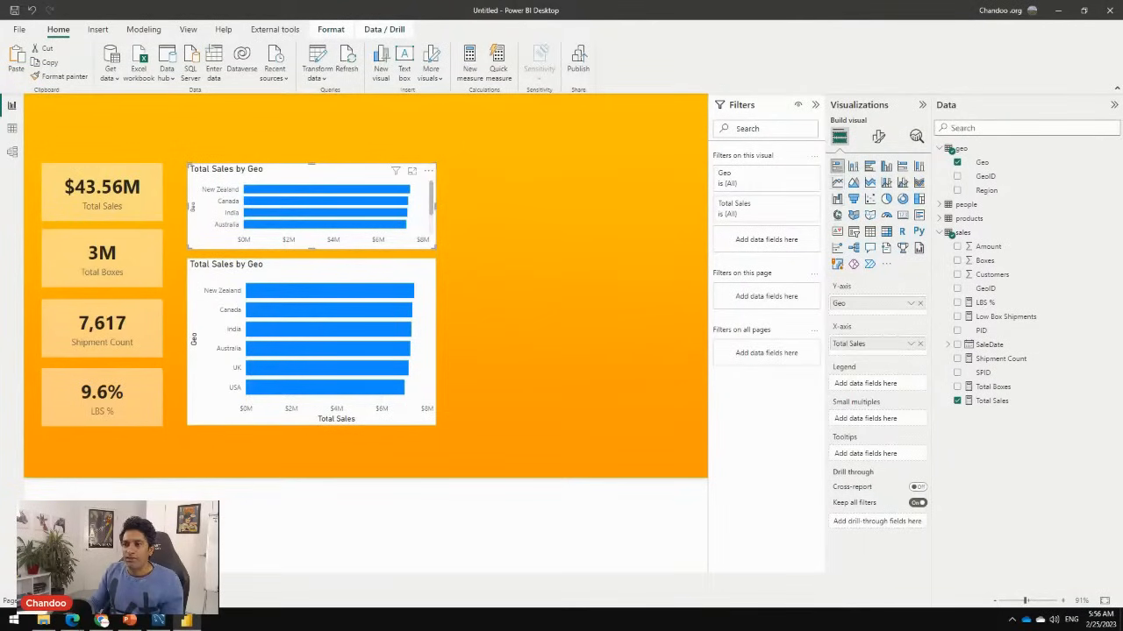
# Convert the upper chart to a line chart and replace Geo with SaleDate on its X-axis
pyautogui.click(837, 182)
pyautogui.moveTo(989, 345); pyautogui.dragTo(863, 311)
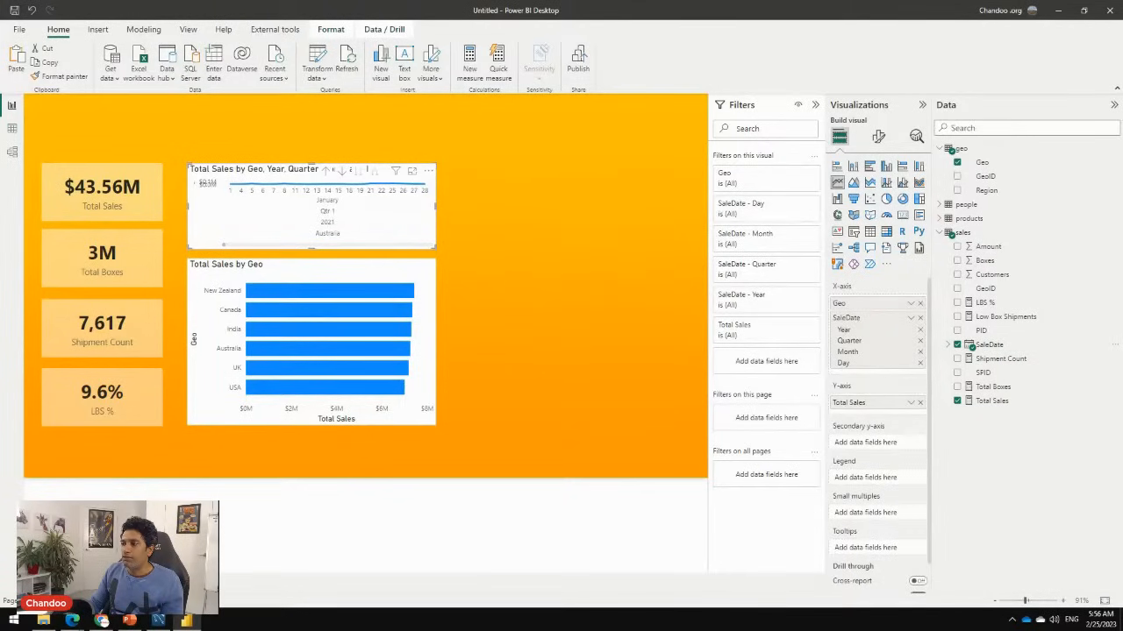
pyautogui.moveTo(840, 303); pyautogui.dragTo(794, 329)
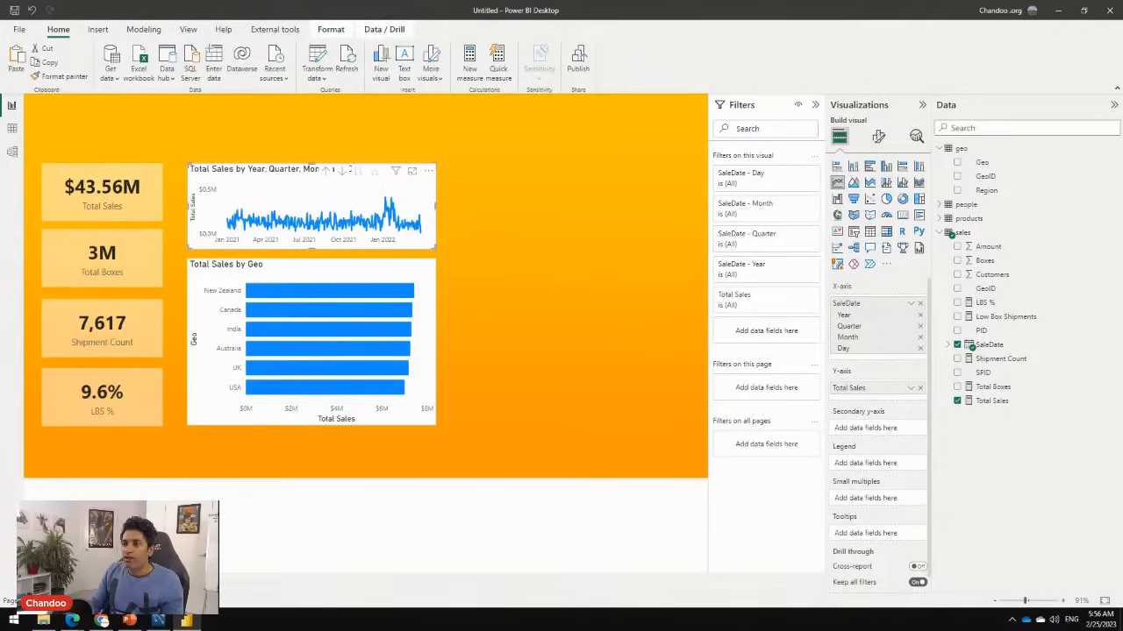
pyautogui.click(527, 228)
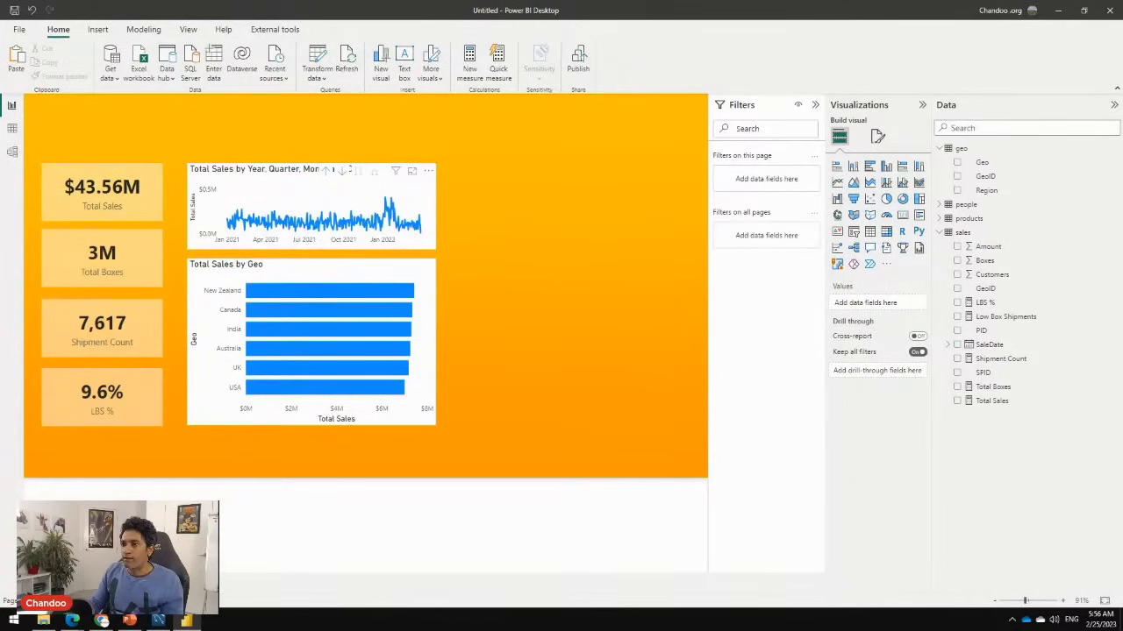
# Remove the Day and Quarter levels from the line chart's SaleDate hierarchy, leaving Year and Month
pyautogui.click(312, 204)
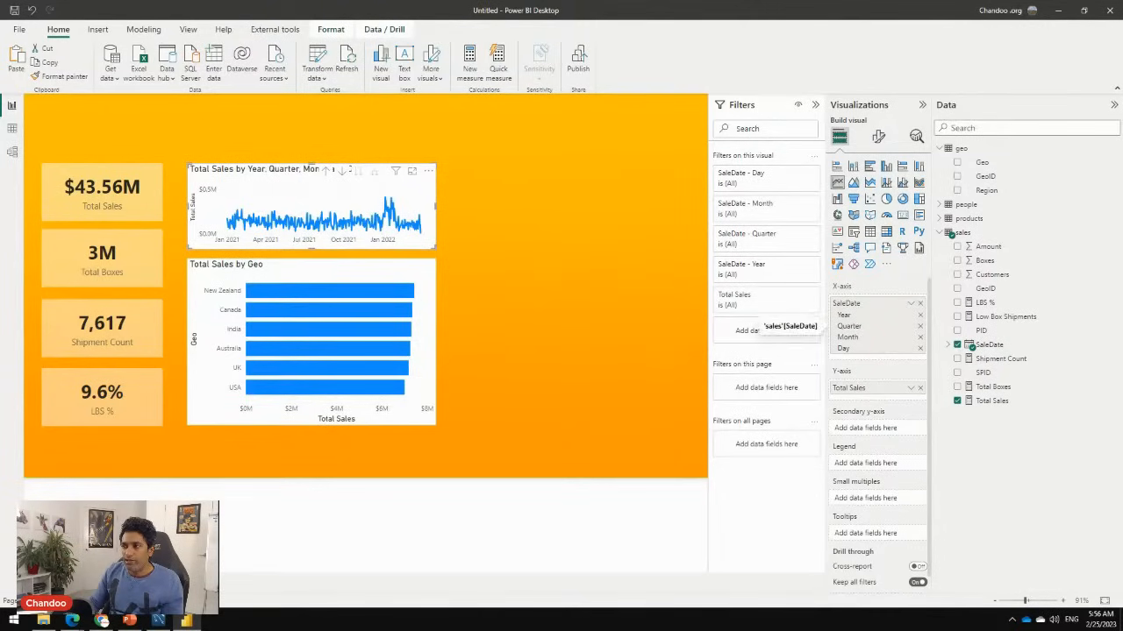
pyautogui.click(920, 348)
pyautogui.click(920, 325)
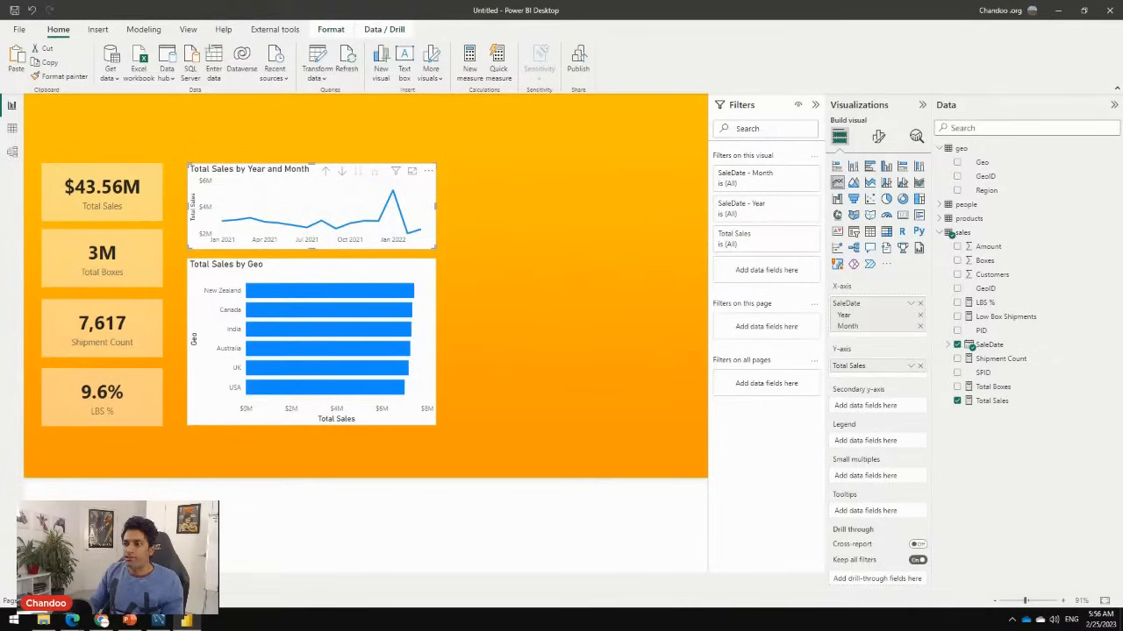
pyautogui.click(544, 263)
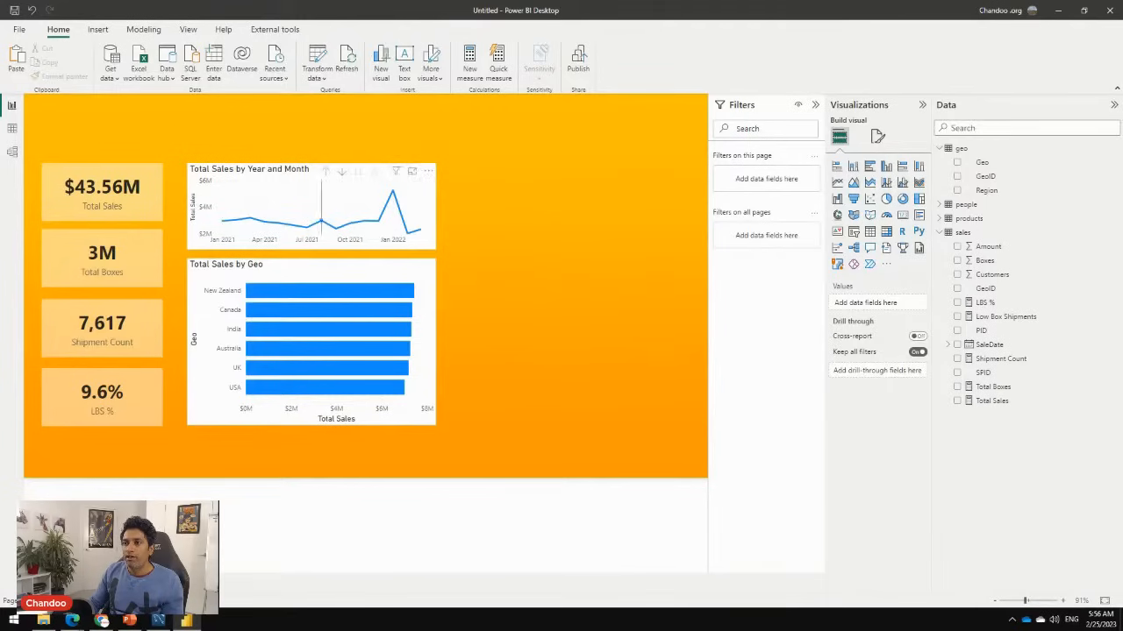
# Open the line chart's X-axis formatting settings and review the type, range, values and title options
pyautogui.click(362, 192)
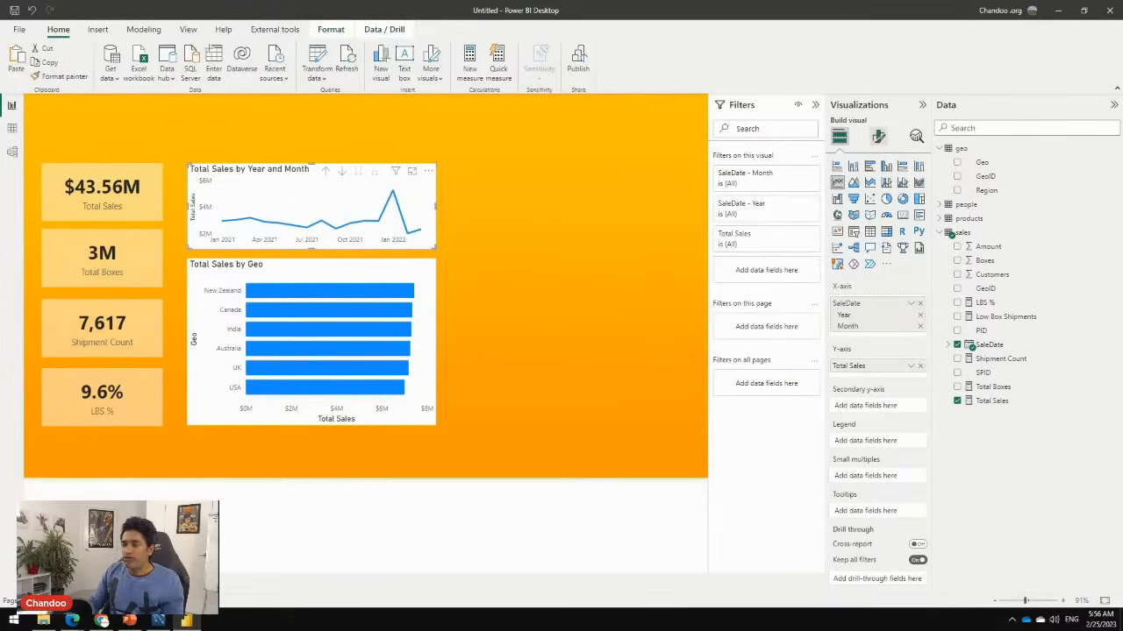
pyautogui.click(878, 136)
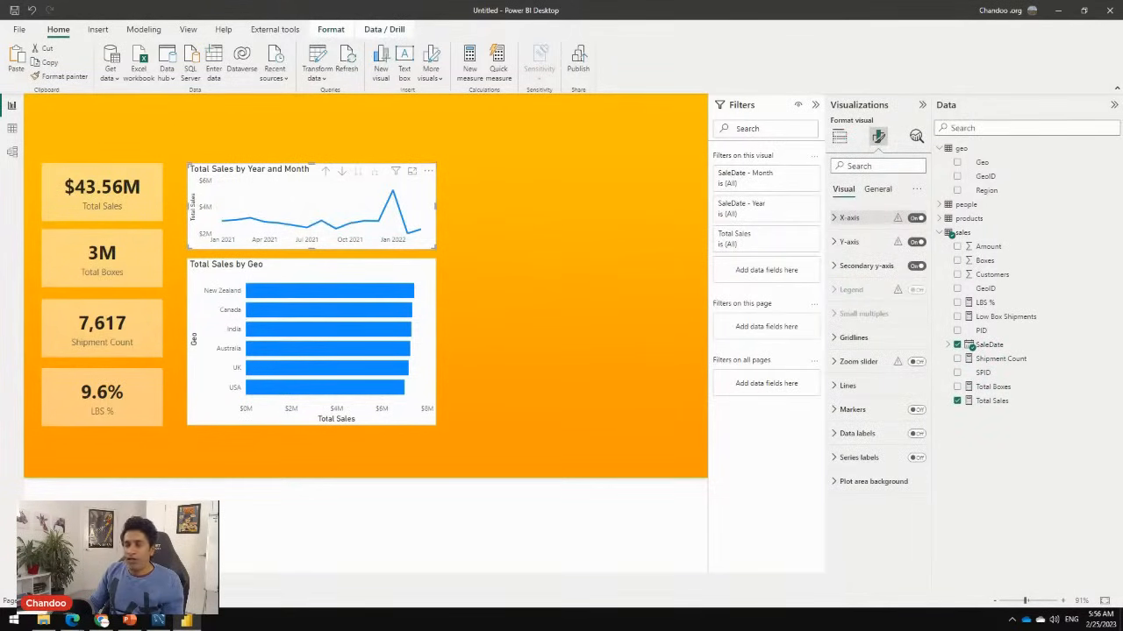
pyautogui.click(848, 217)
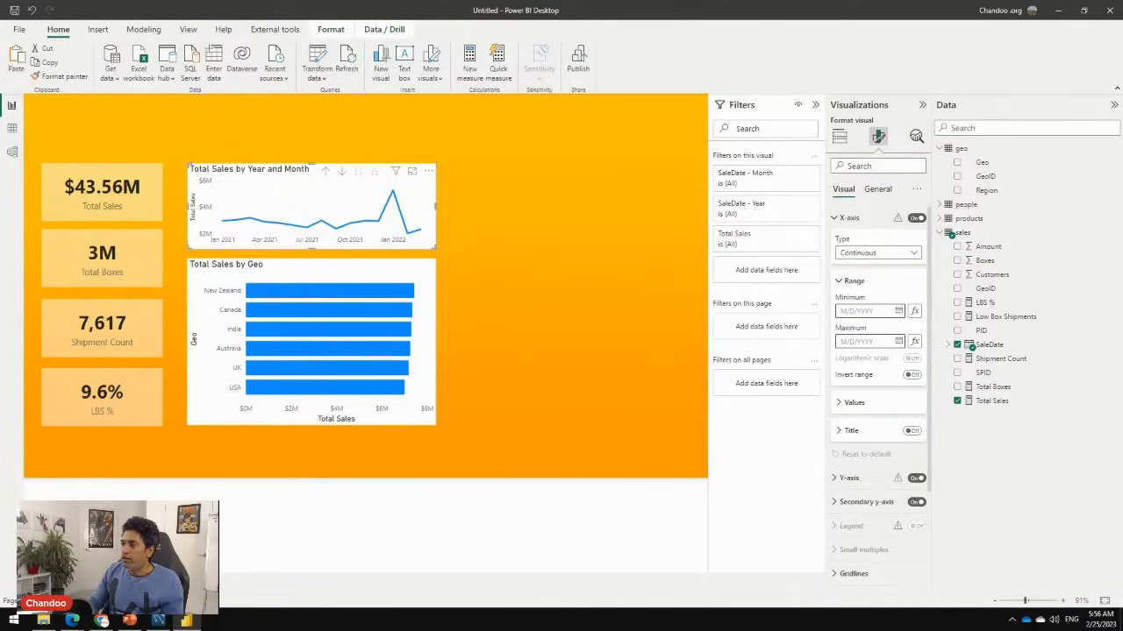
pyautogui.scroll(-1, 877, 395)
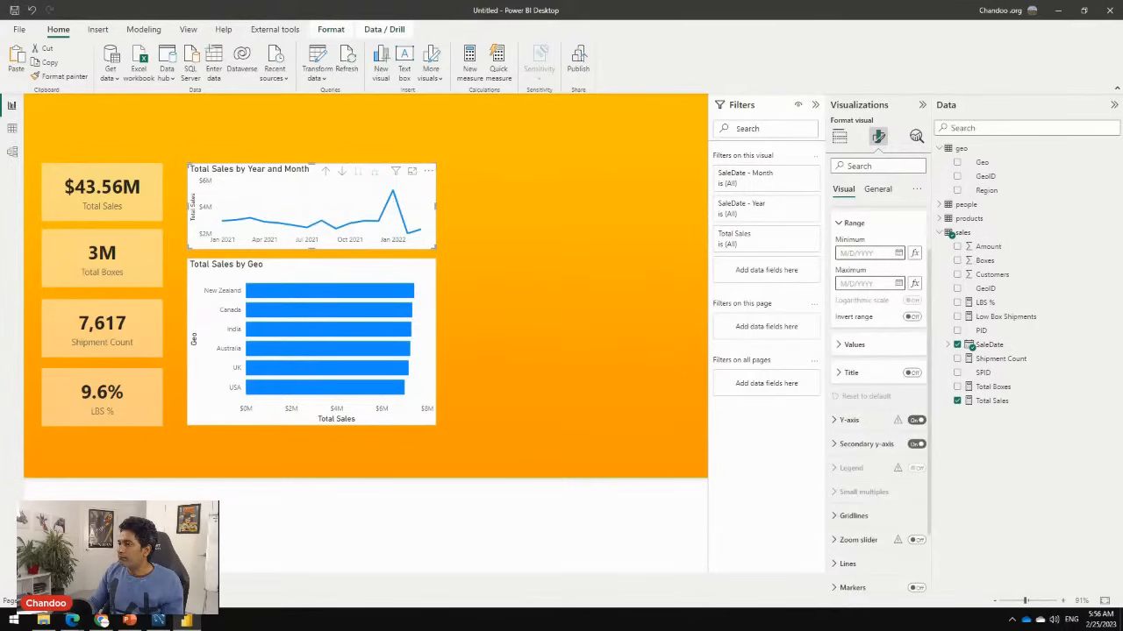
pyautogui.scroll(1, 877, 395)
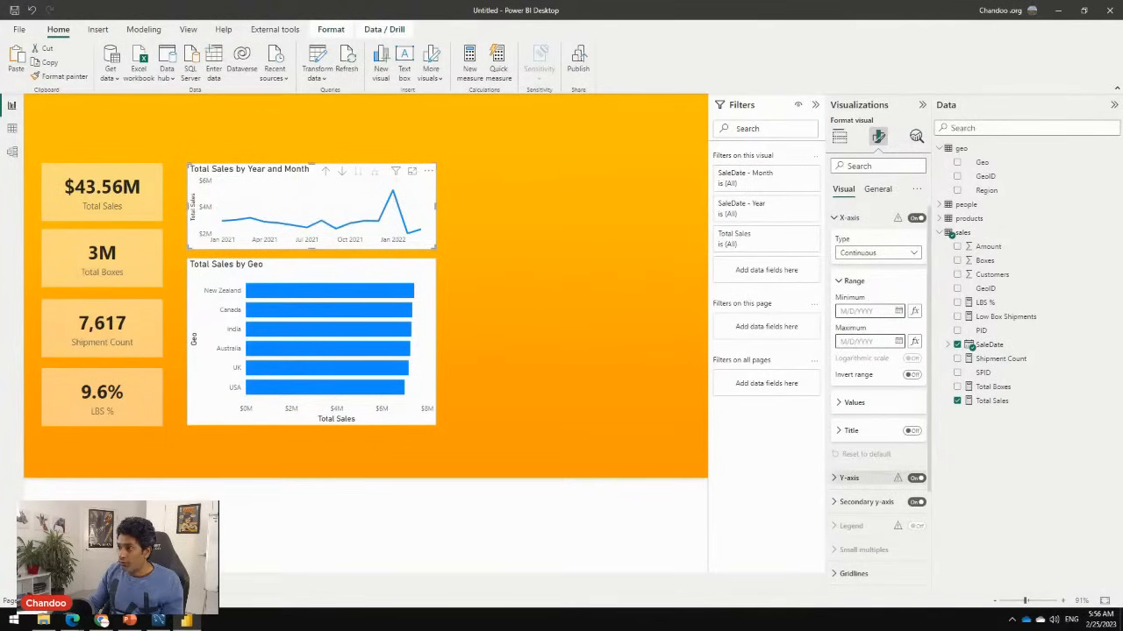
# Turn off the Y-axis title of the Total Sales by Year and Month line chart
pyautogui.scroll(-2, 877, 478)
pyautogui.click(851, 361)
pyautogui.scroll(-2, 877, 395)
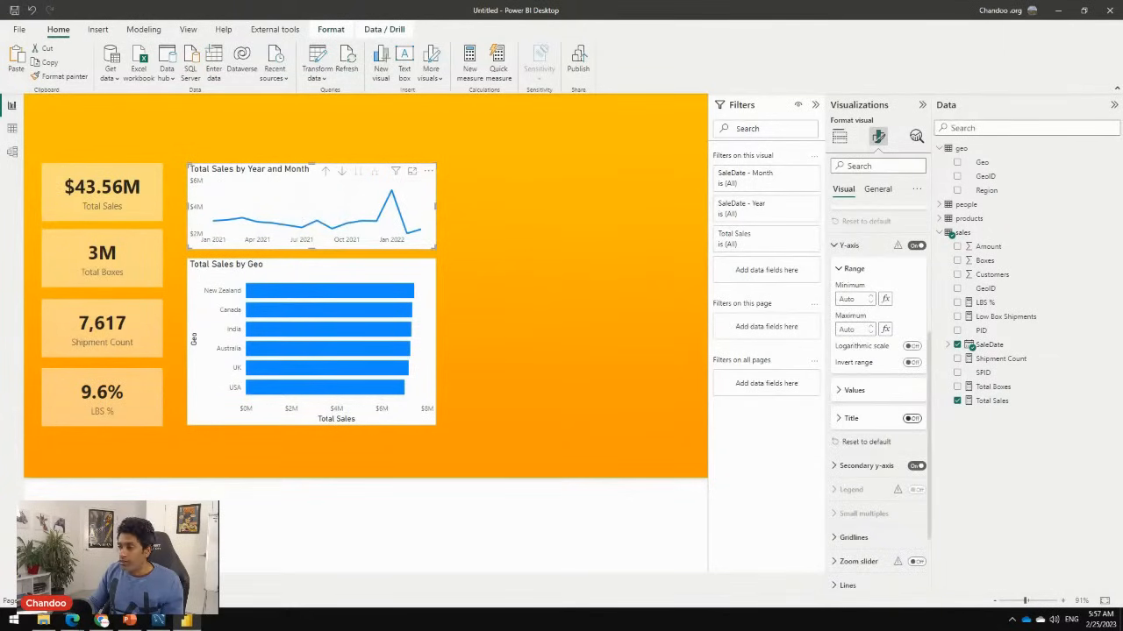
pyautogui.scroll(1, 877, 394)
pyautogui.click(849, 304)
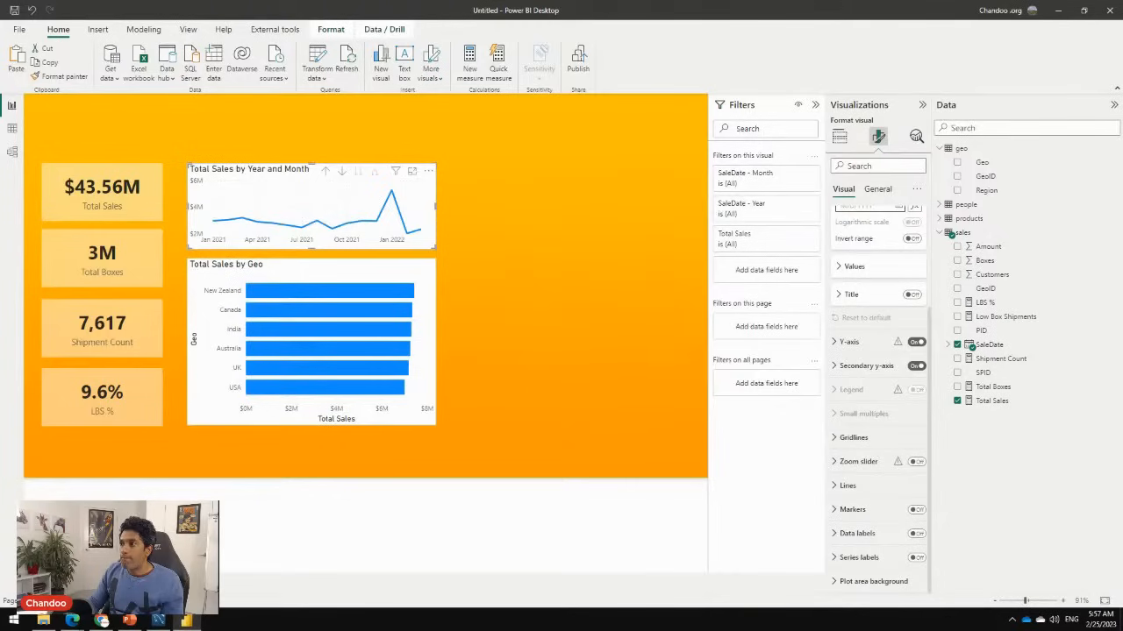
# Set the line chart's stroke width to 2 px for all series
pyautogui.click(847, 485)
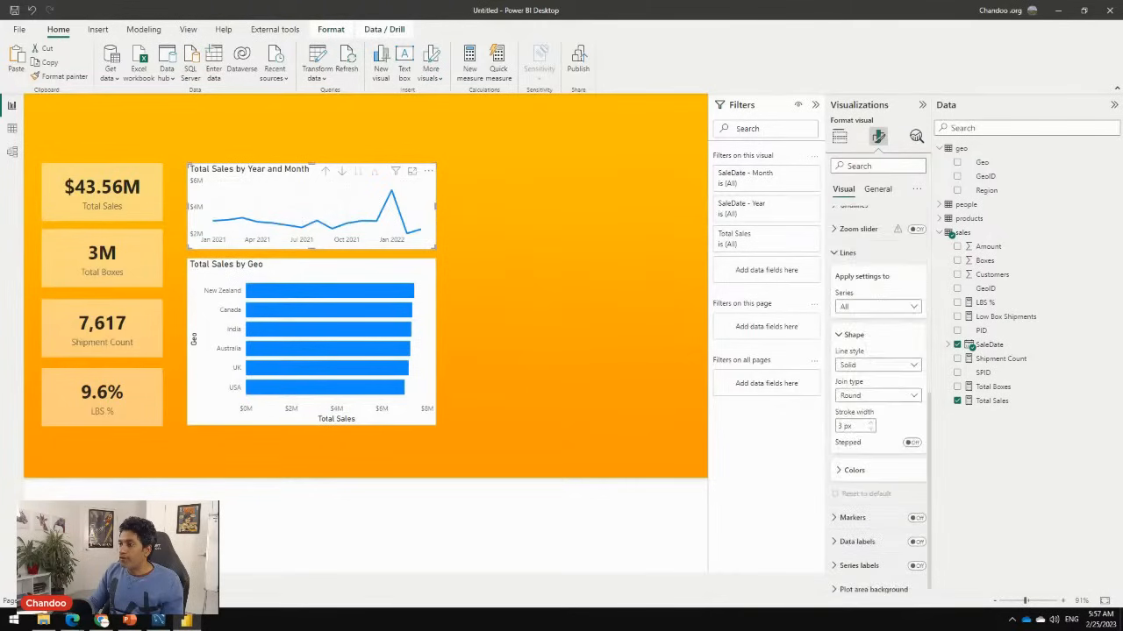
pyautogui.click(870, 429)
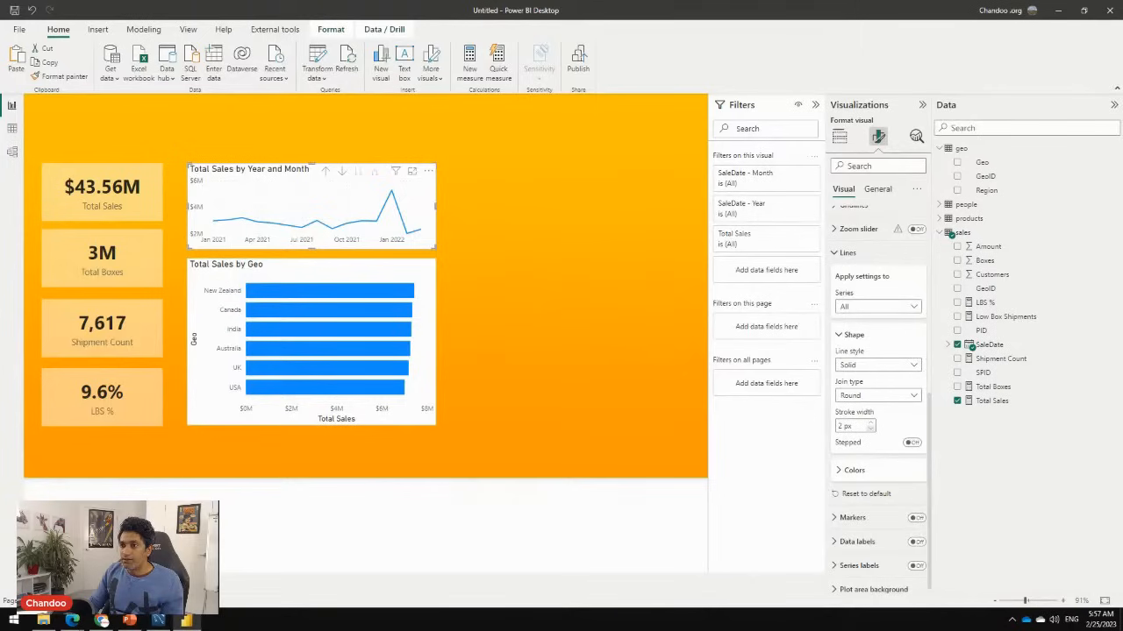
pyautogui.click(847, 252)
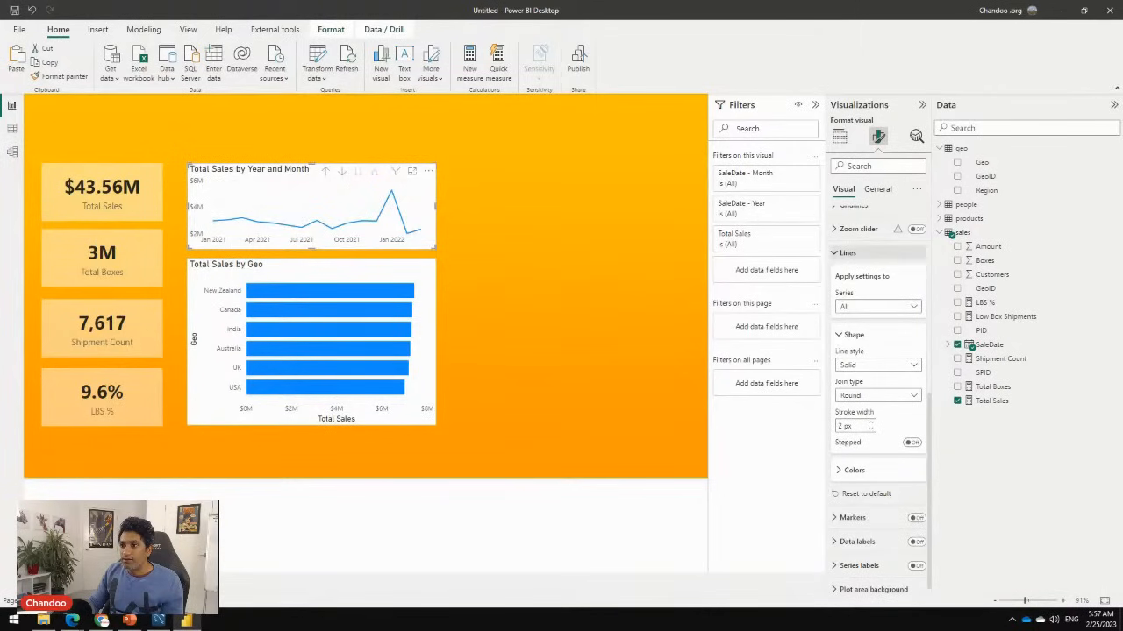
# Set the background transparency of the line chart to 50%
pyautogui.scroll(3, 877, 351)
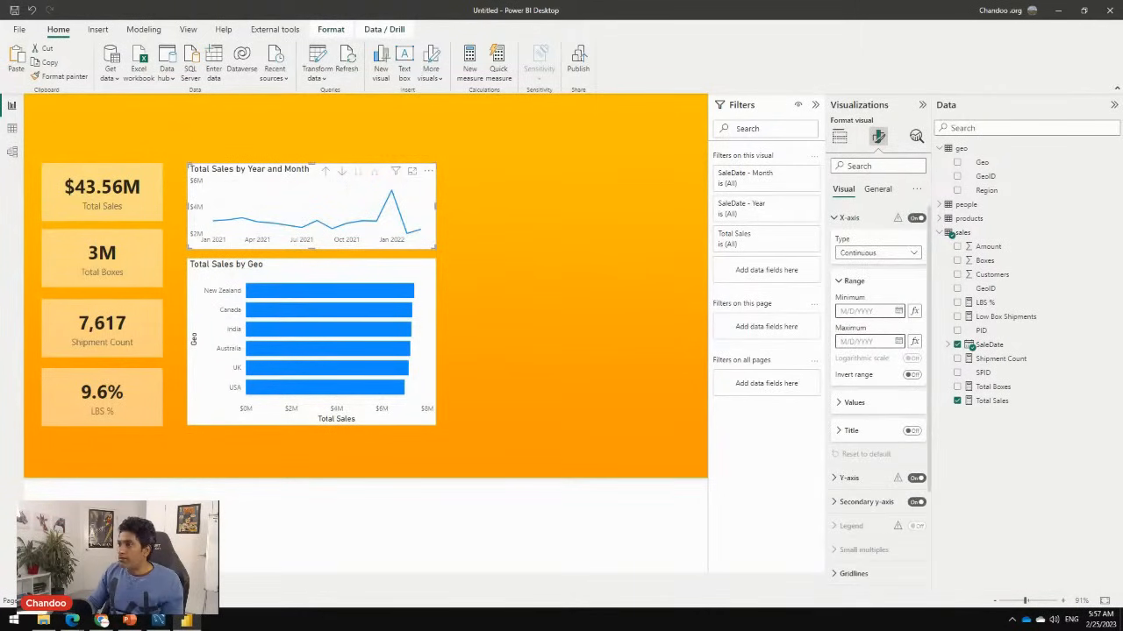
pyautogui.click(877, 189)
pyautogui.click(850, 266)
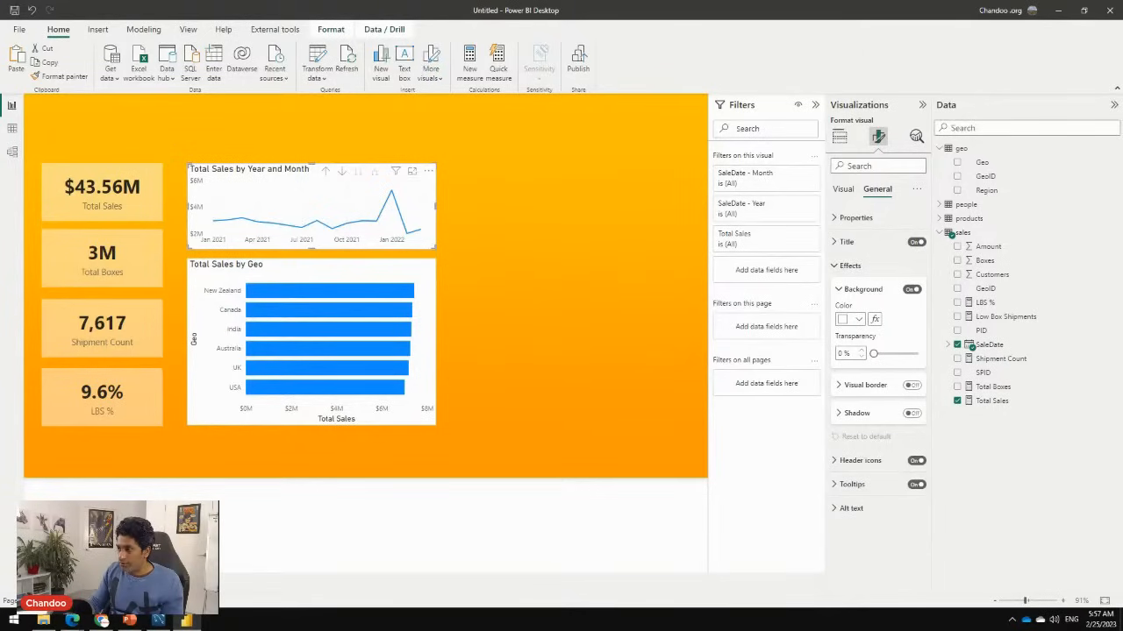
pyautogui.doubleClick(840, 354)
pyautogui.write('50')
pyautogui.press('Return')
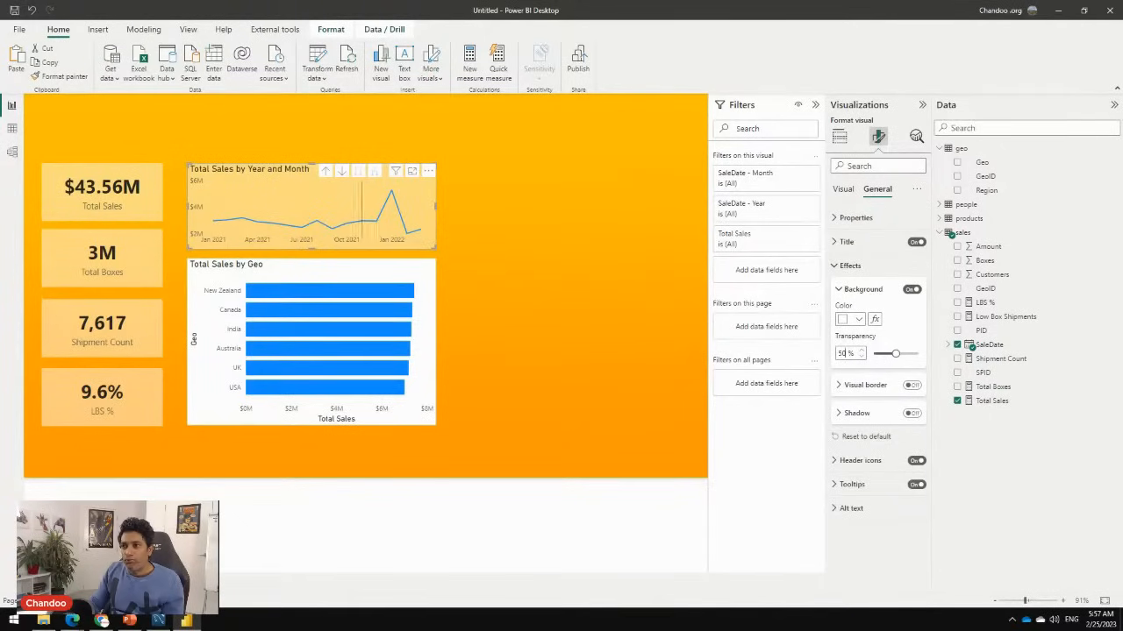
# Find the line chart's colour settings and set the Total Sales line to black
pyautogui.click(843, 188)
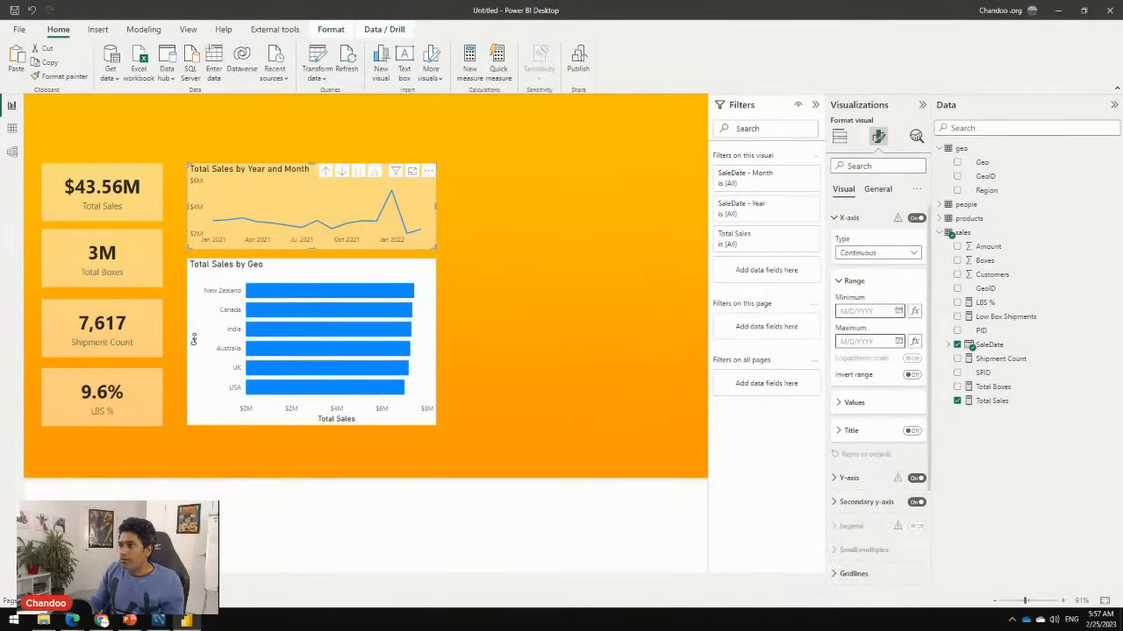
pyautogui.scroll(-3, 877, 368)
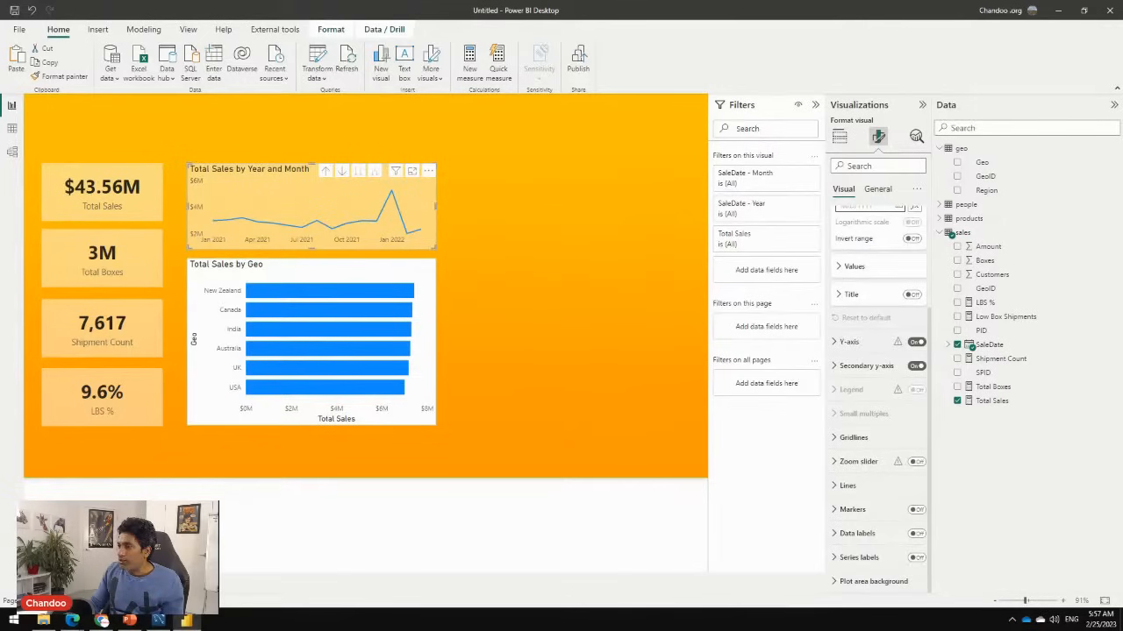
pyautogui.click(877, 166)
pyautogui.write('color')
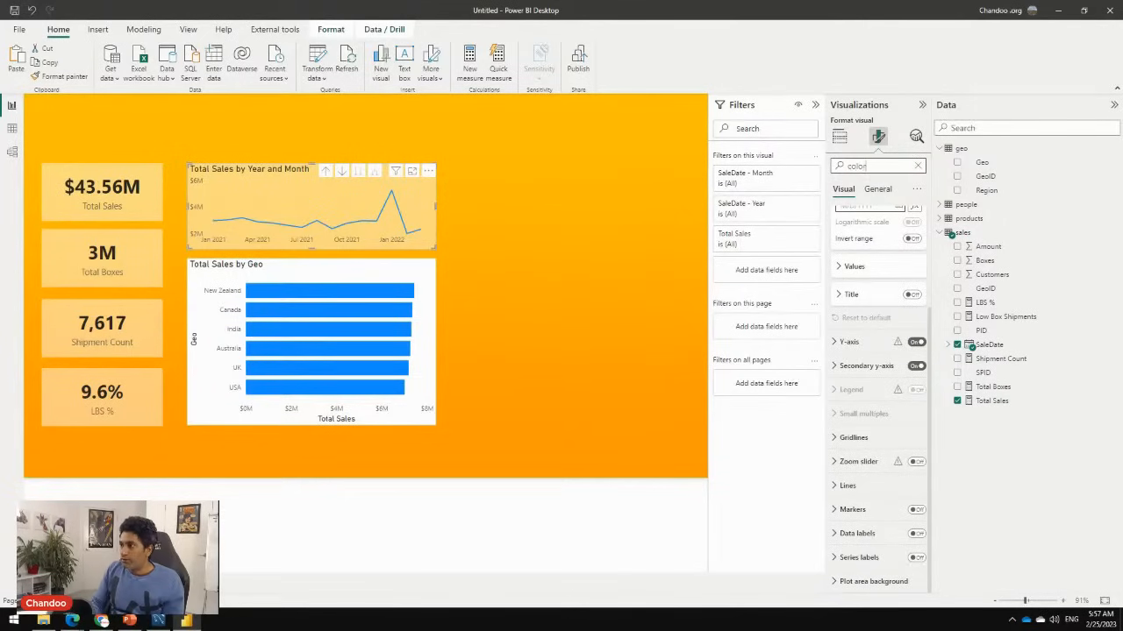
pyautogui.scroll(-7, 877, 372)
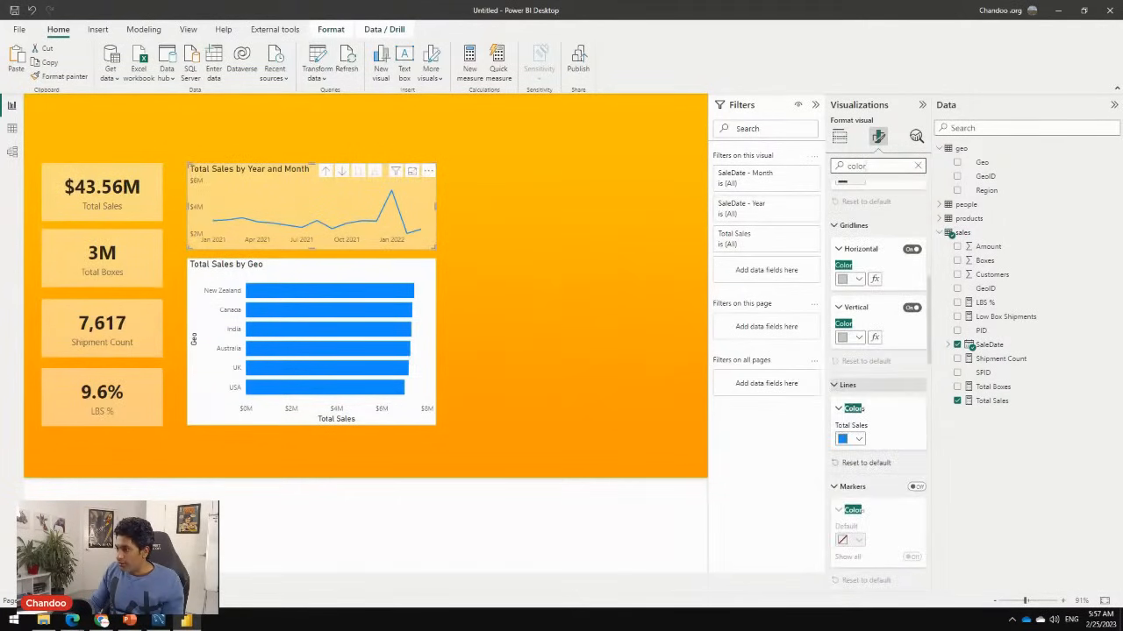
pyautogui.click(849, 438)
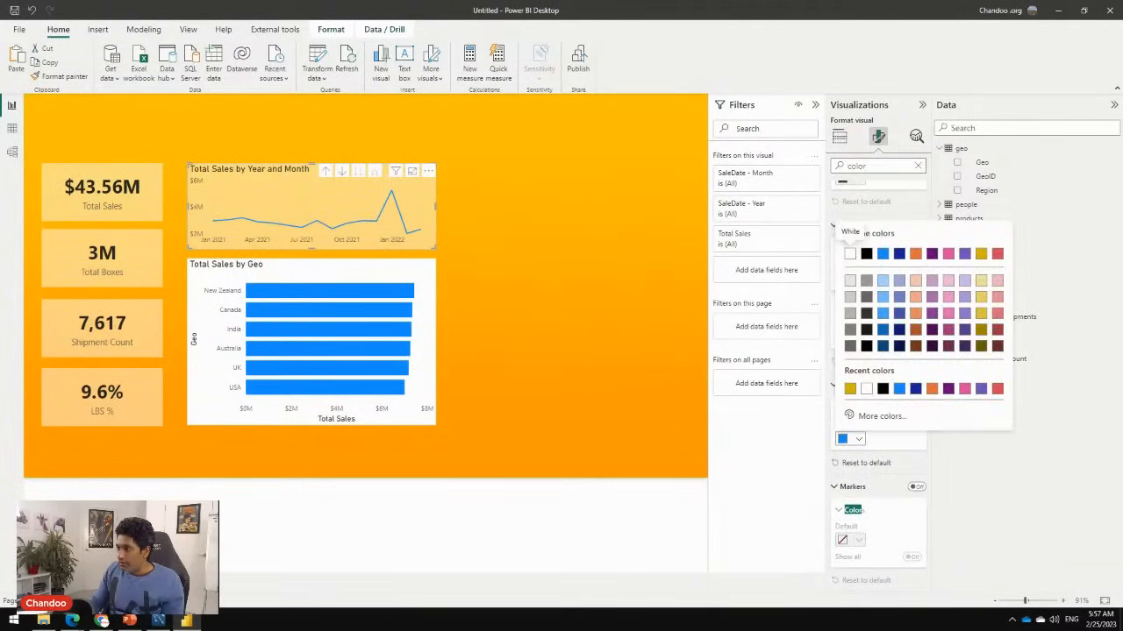
pyautogui.click(866, 253)
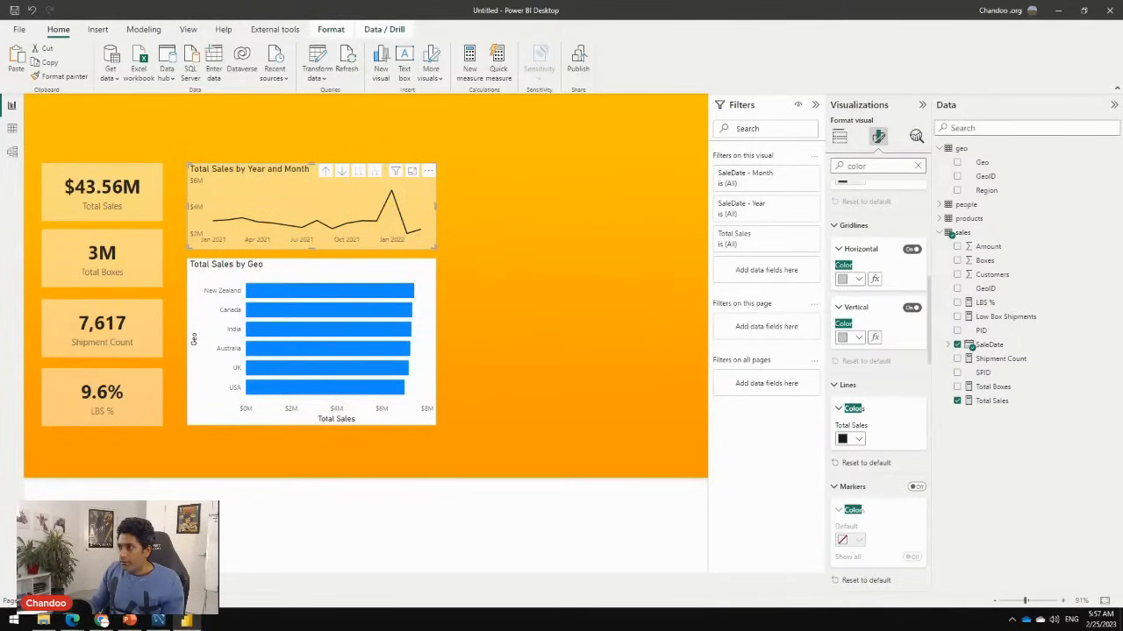
# Find the marker settings and turn on markers for all series of the line chart
pyautogui.doubleClick(855, 166)
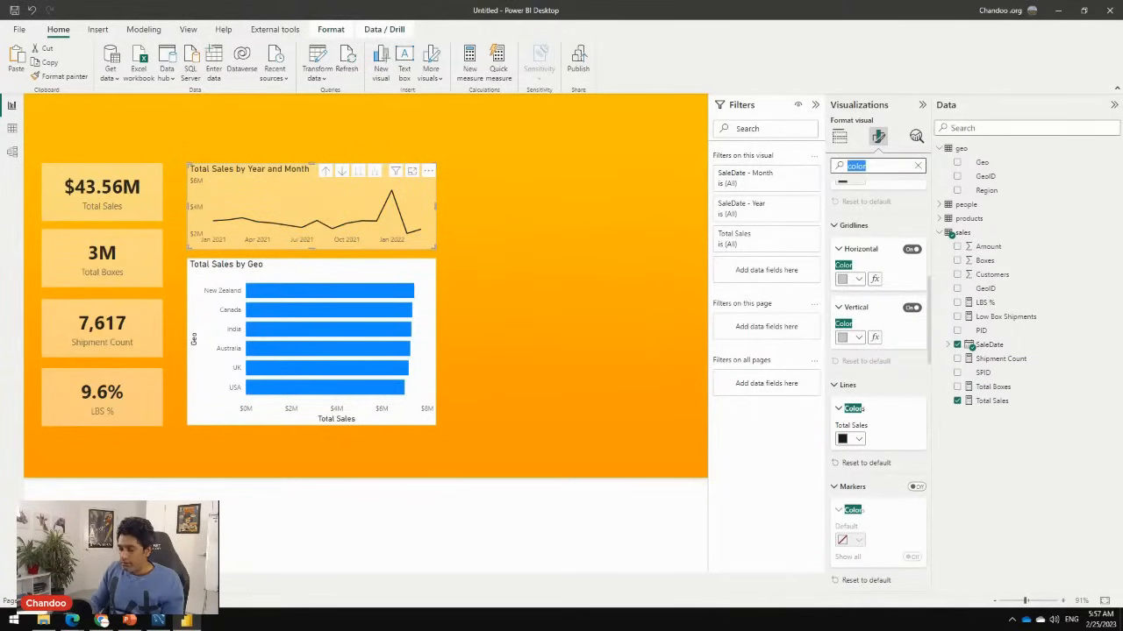
pyautogui.write('marker')
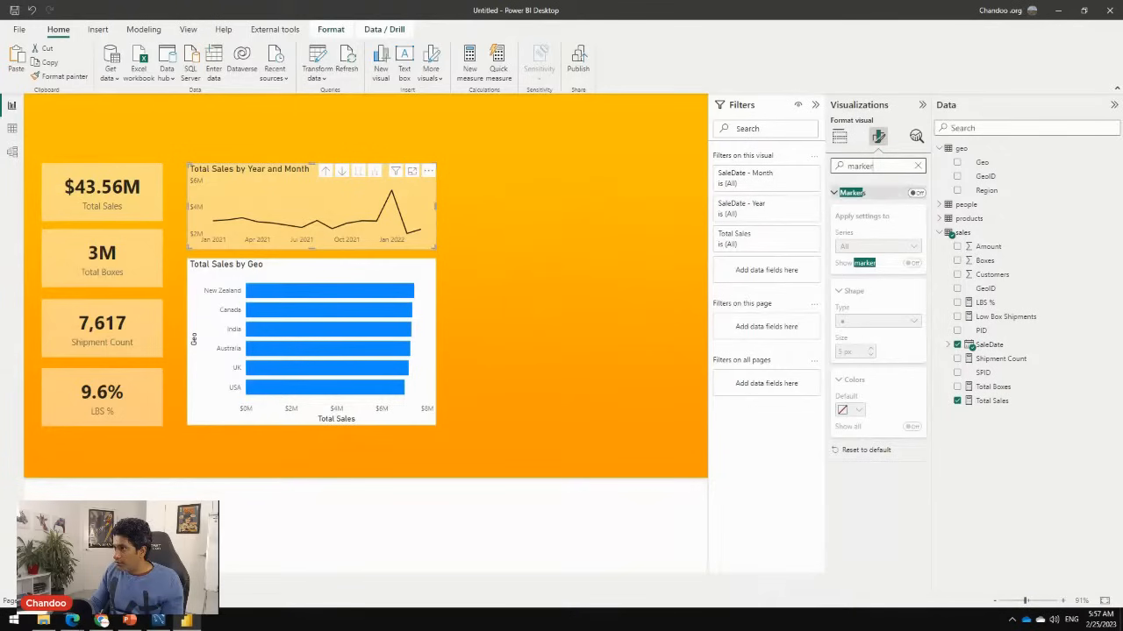
pyautogui.click(915, 192)
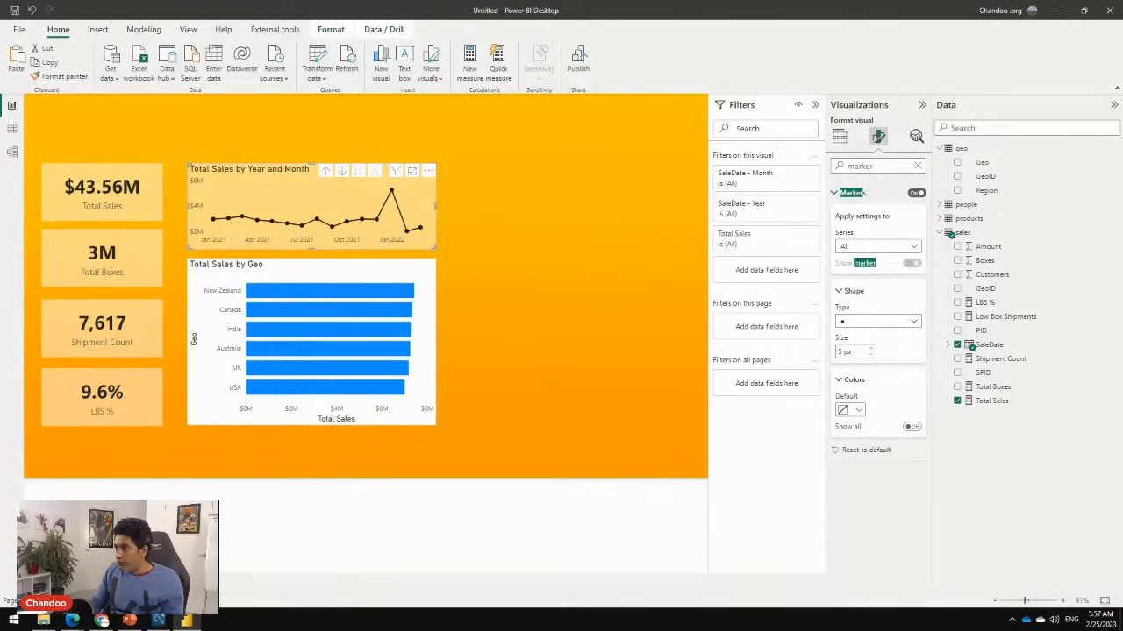
pyautogui.click(878, 321)
pyautogui.click(878, 321)
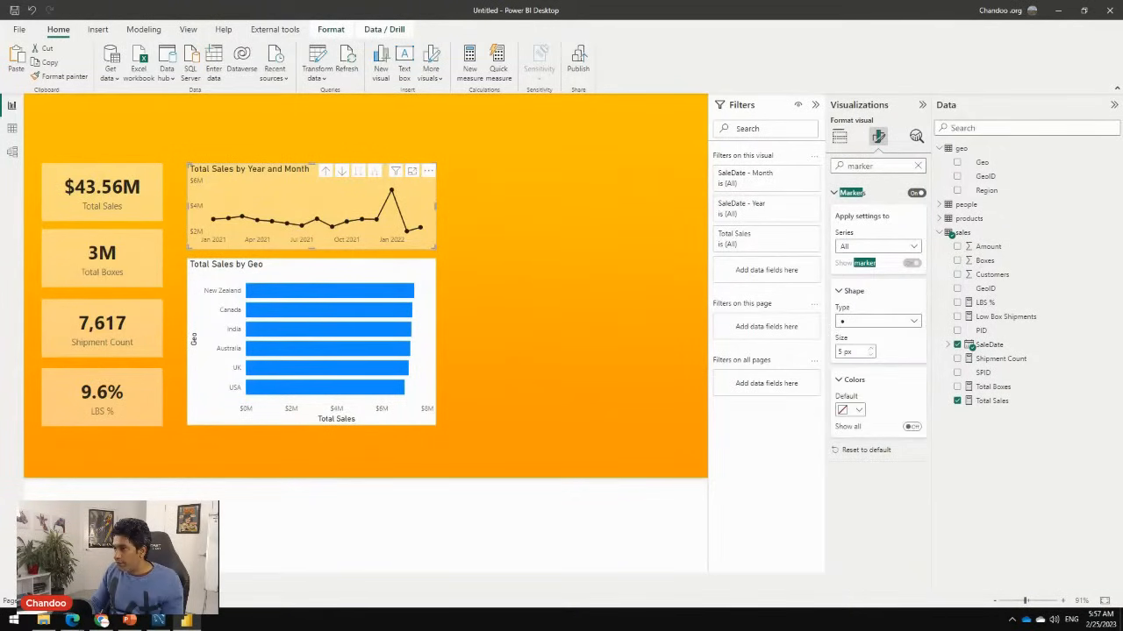
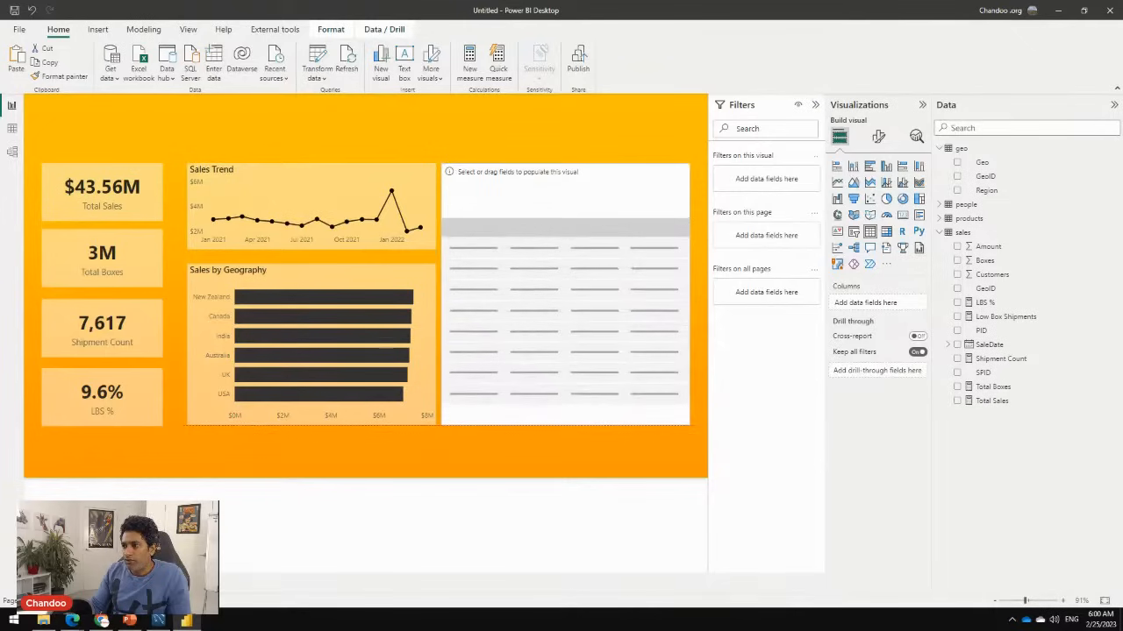
# Narrow the empty table visual from its left edge to widen the gap beside the charts, and keep it selected
pyautogui.moveTo(441, 295); pyautogui.dragTo(451, 294)
pyautogui.click(518, 509)
pyautogui.click(668, 280)
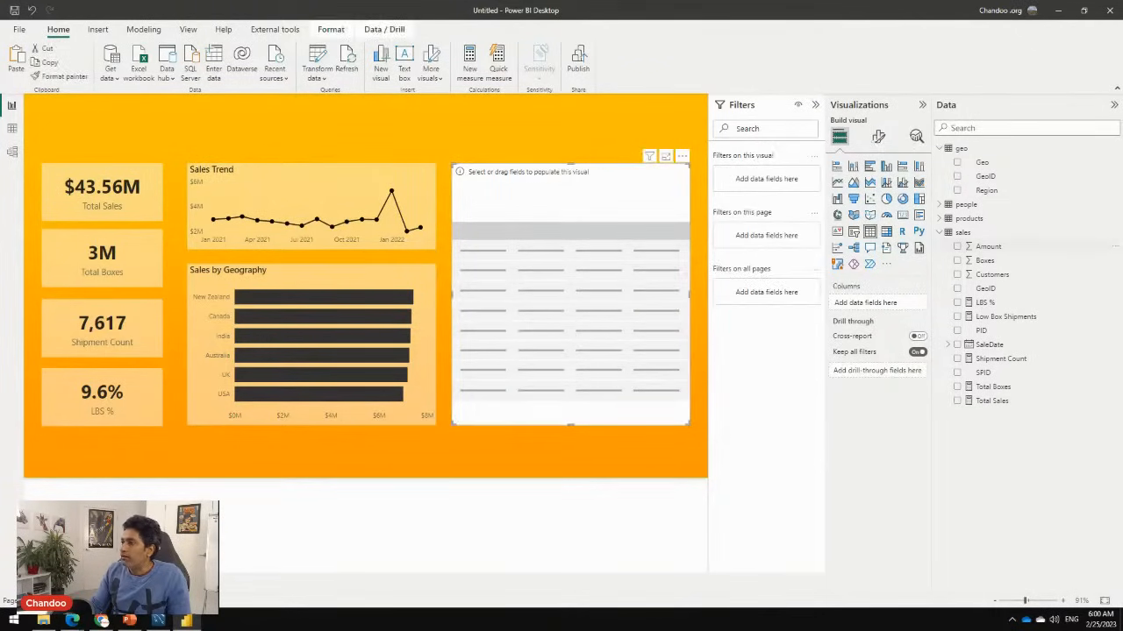
# Add Salesperson from the people table plus Total Sales, Total Boxes and LBS % from sales as the table's columns
pyautogui.click(965, 204)
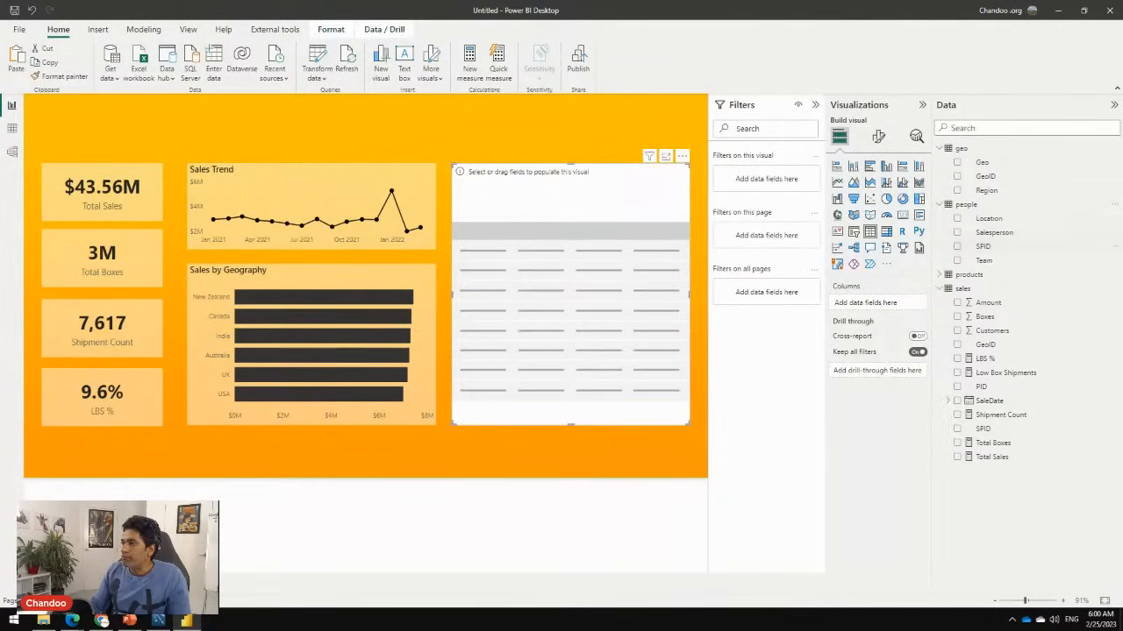
pyautogui.click(957, 232)
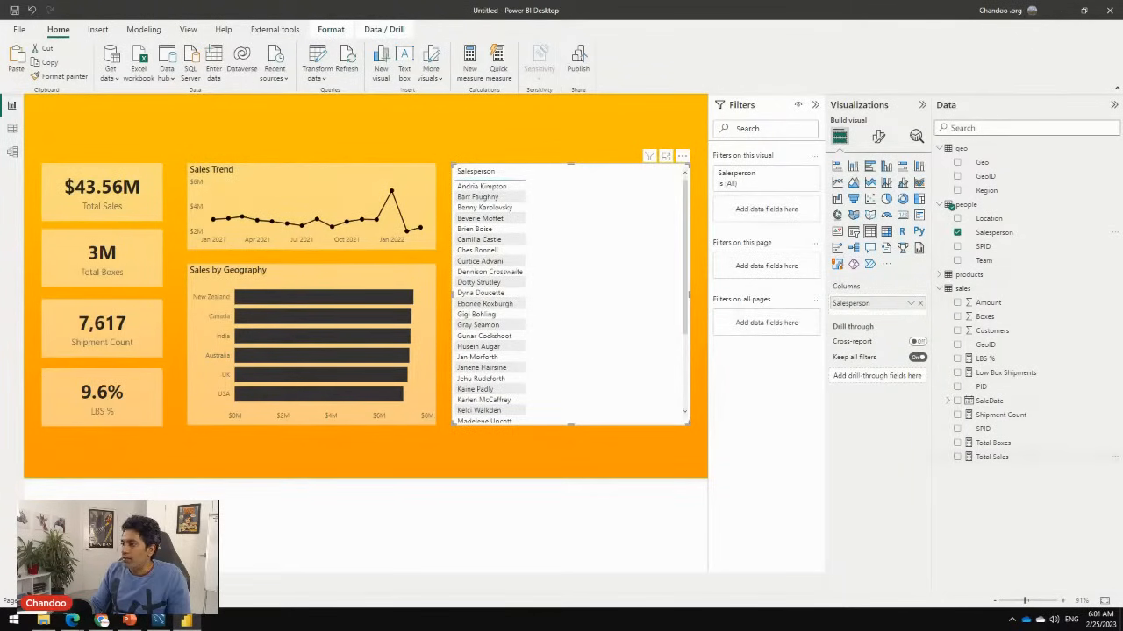
pyautogui.click(956, 457)
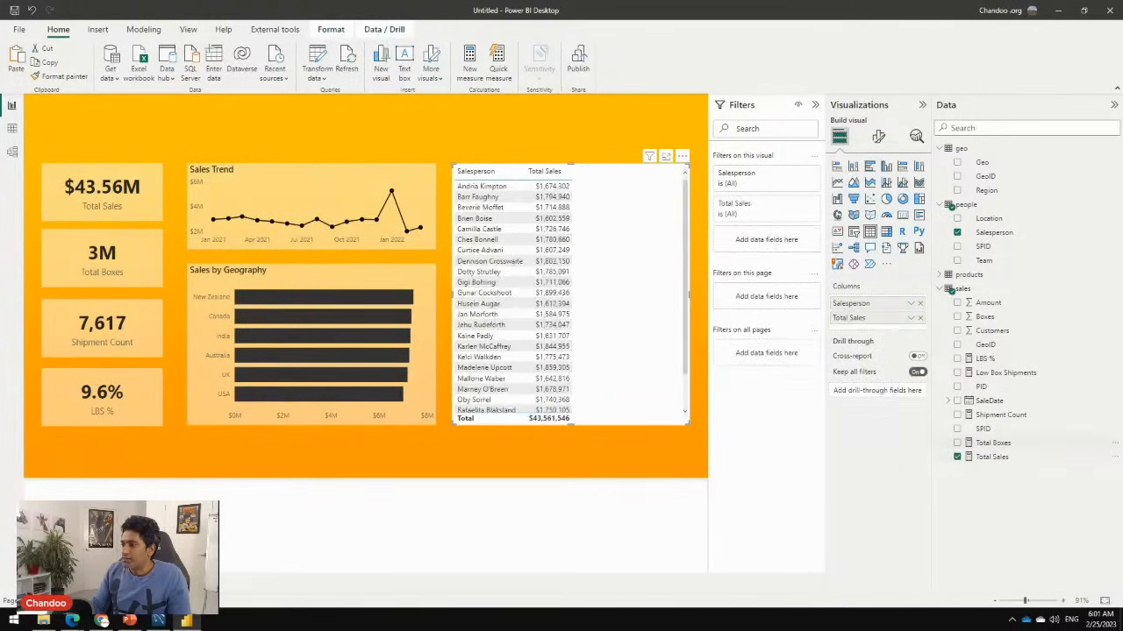
pyautogui.click(957, 443)
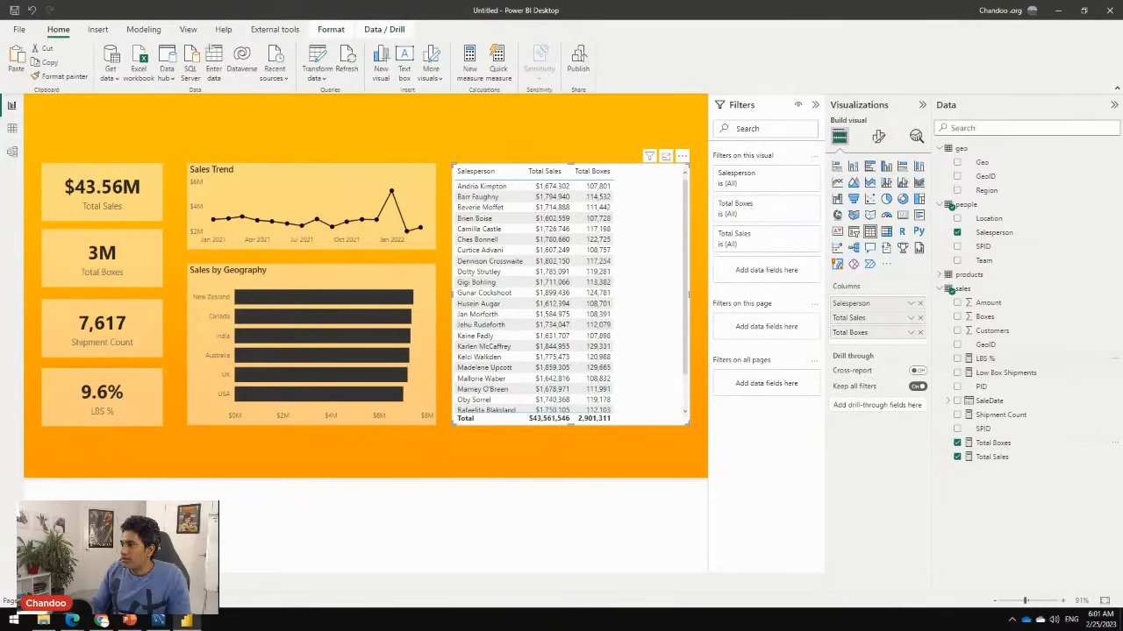
pyautogui.click(957, 359)
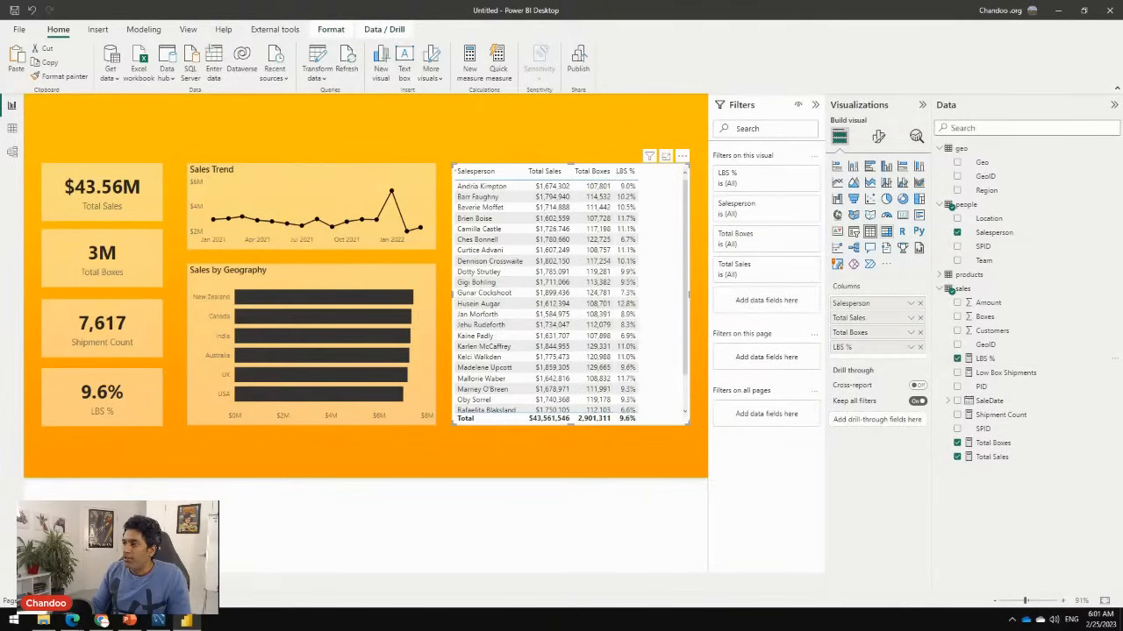
# Turn off the totals row of the salesperson table
pyautogui.click(879, 136)
pyautogui.click(849, 314)
pyautogui.click(912, 337)
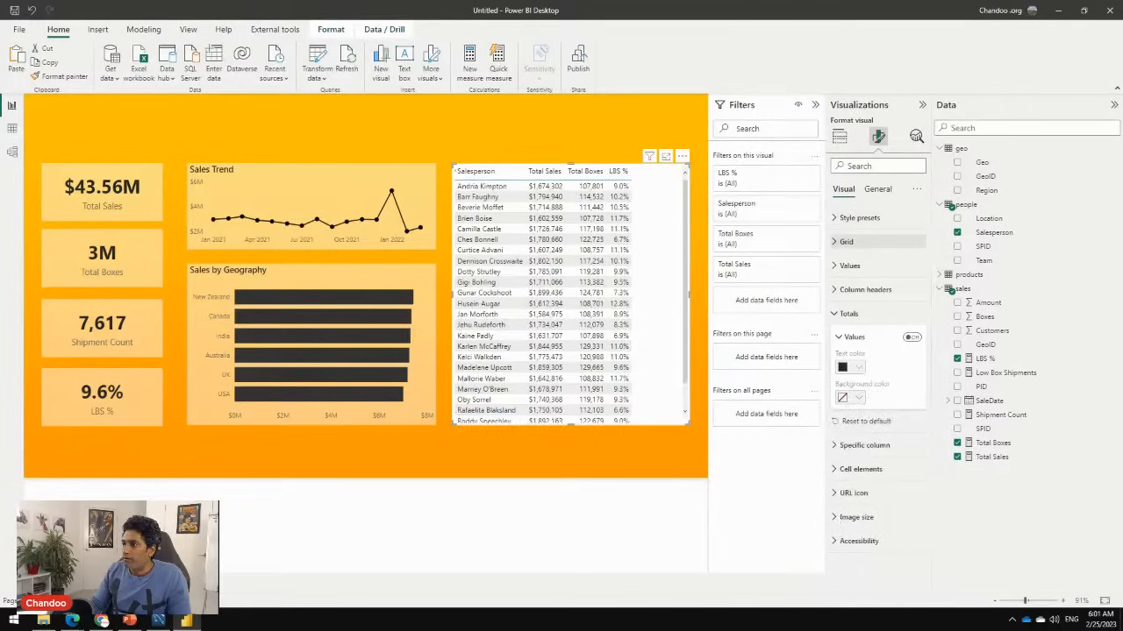
# Set the salesperson table's row padding to 3 and its global font size to 12
pyautogui.click(845, 241)
pyautogui.click(856, 409)
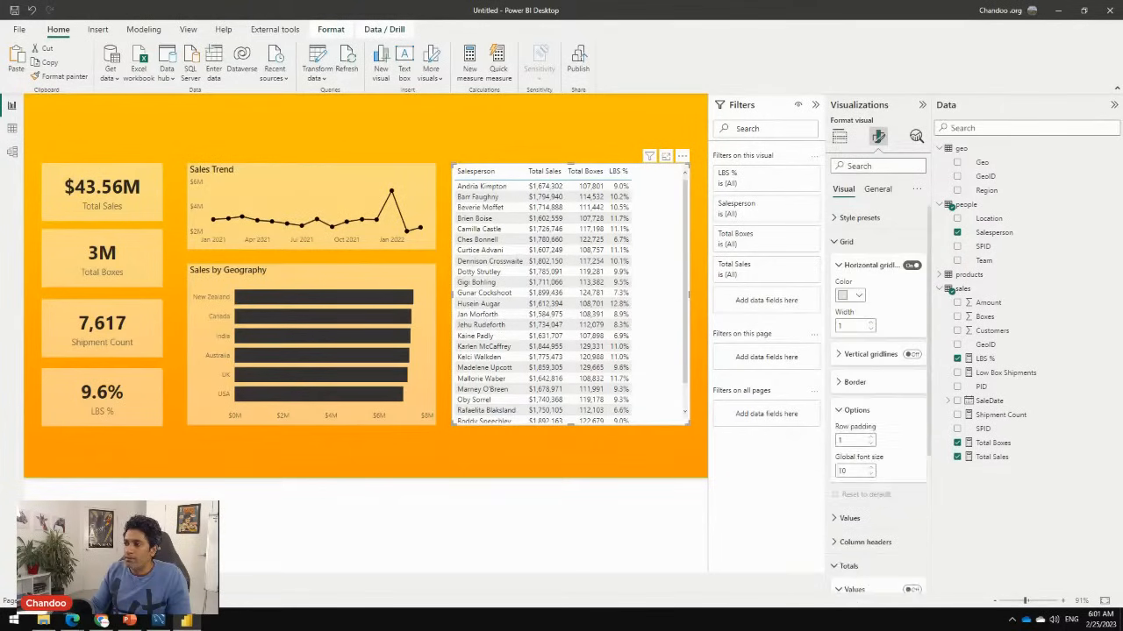
pyautogui.scroll(-3, 857, 409)
pyautogui.doubleClick(841, 265)
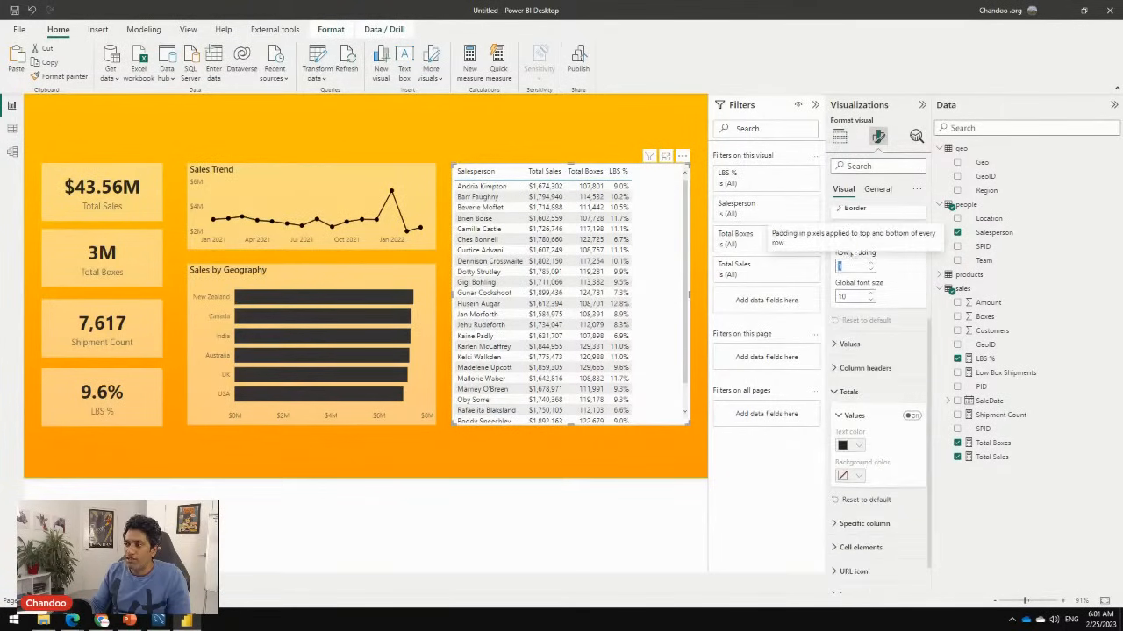
pyautogui.write('3')
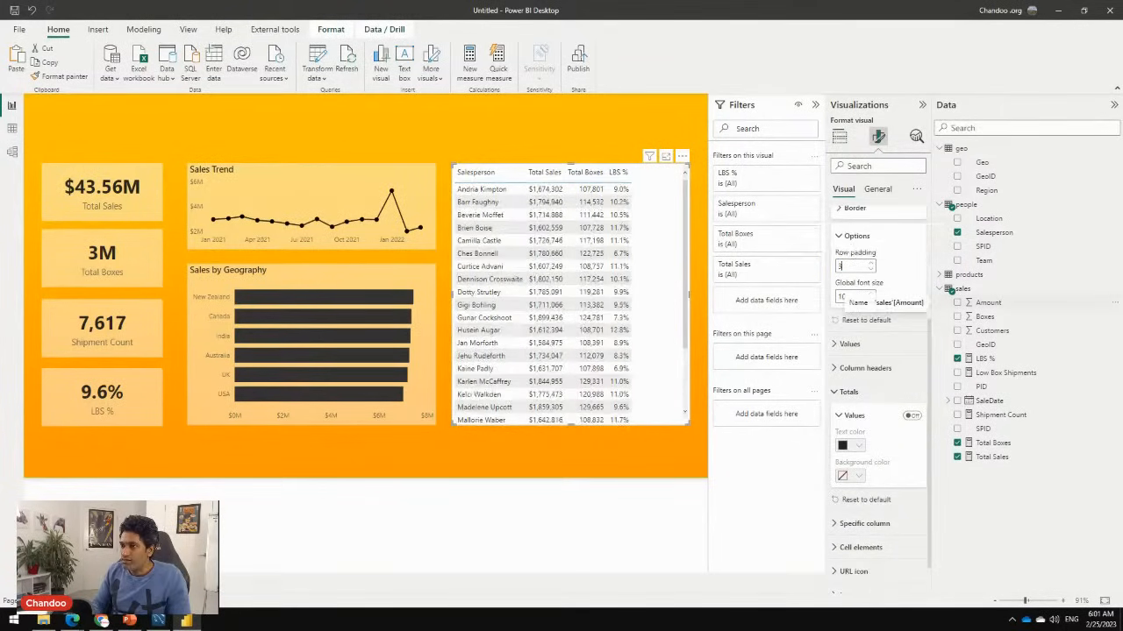
pyautogui.press('Tab')
pyautogui.write('12')
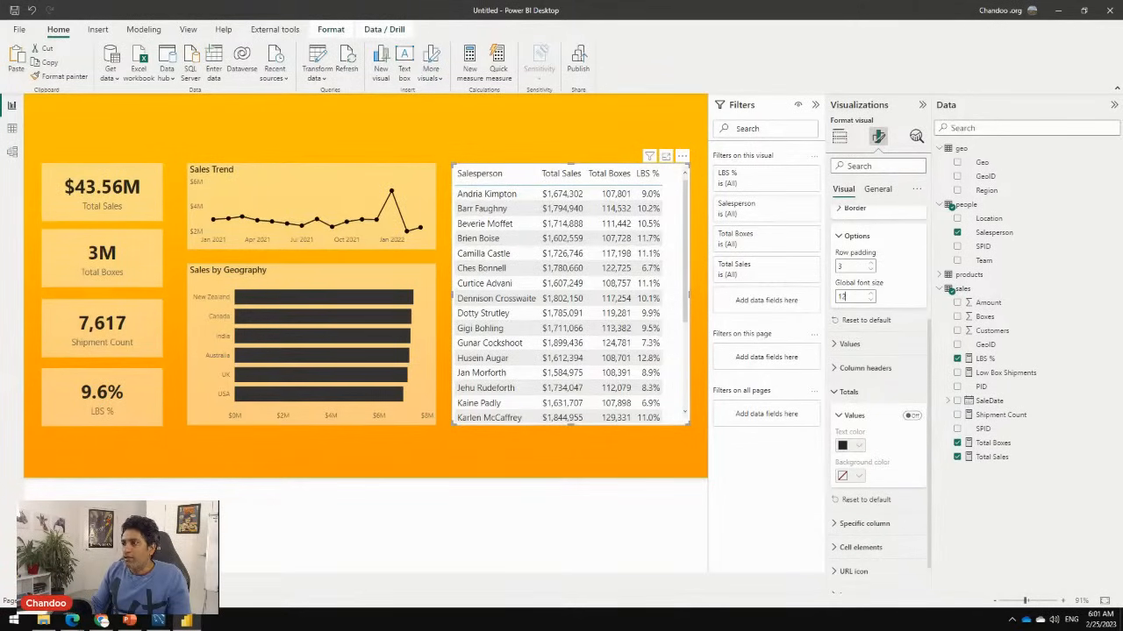
# Set the background transparency of the salesperson table to 50%
pyautogui.click(877, 189)
pyautogui.click(849, 265)
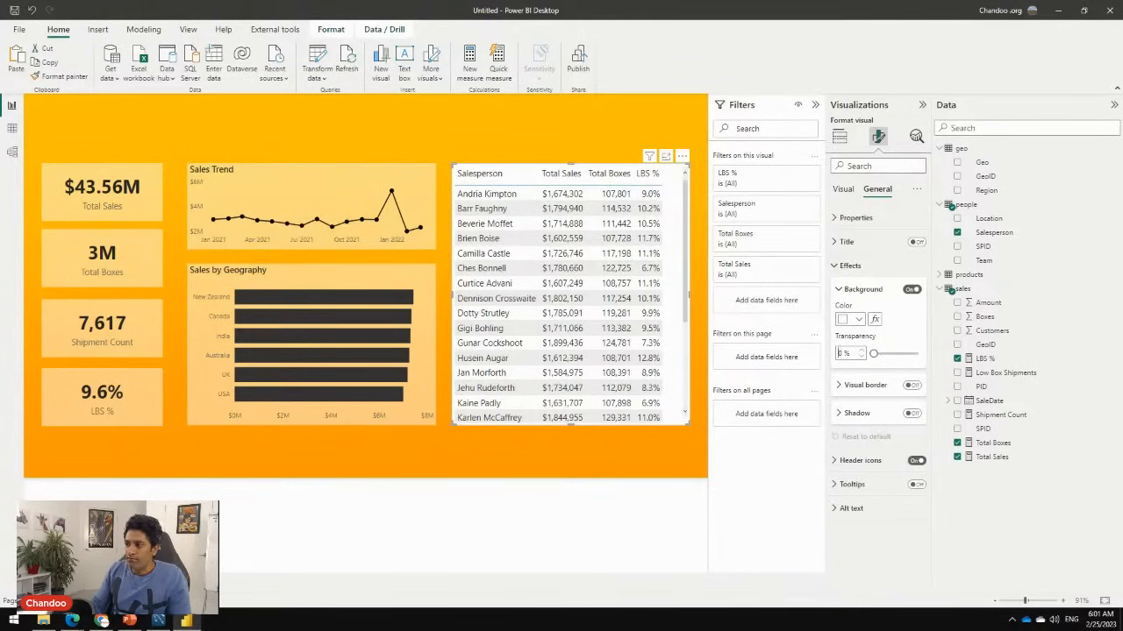
pyautogui.write('50')
pyautogui.press('Return')
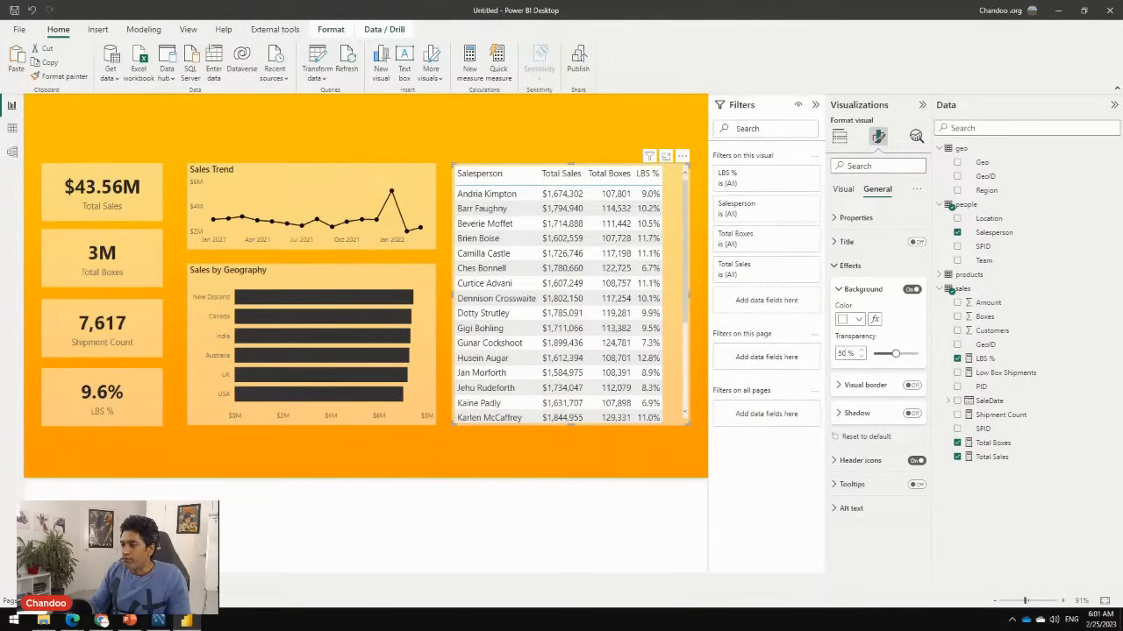
# Set the background color of the salesperson table's values to #f0e199, Theme color 7, 60% lighter
pyautogui.click(843, 188)
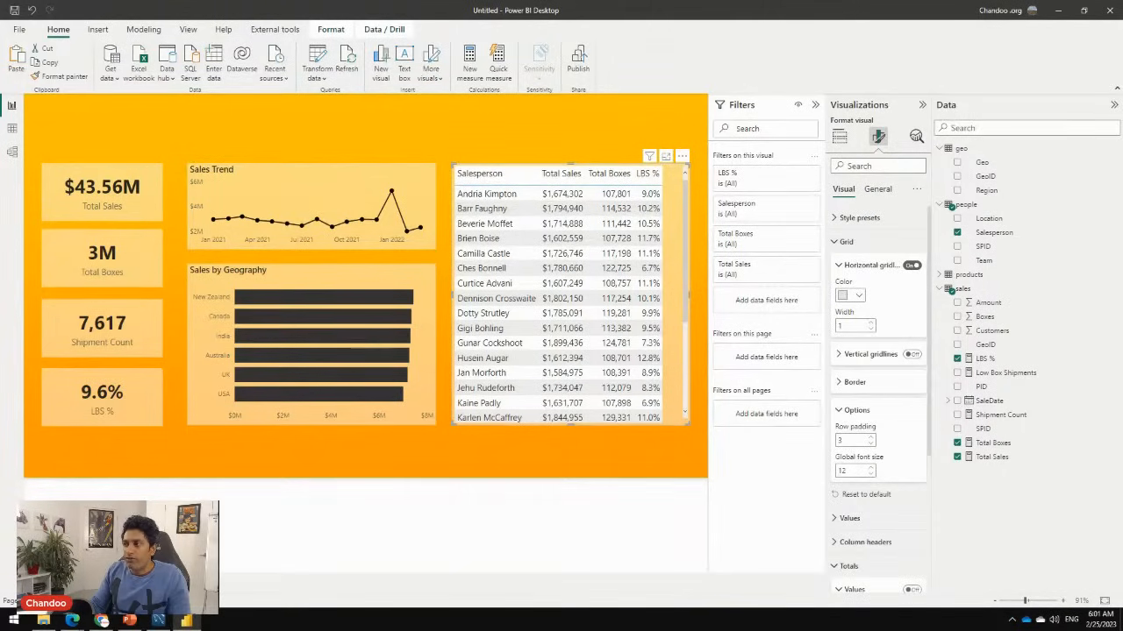
pyautogui.scroll(-3, 877, 391)
pyautogui.scroll(3, 877, 324)
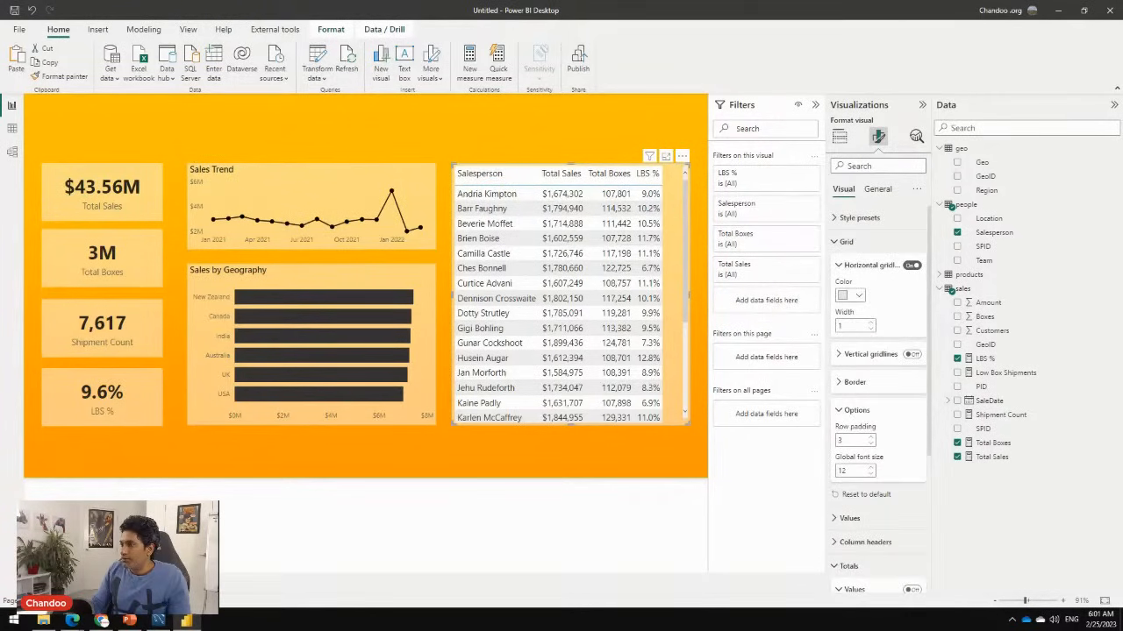
pyautogui.click(915, 188)
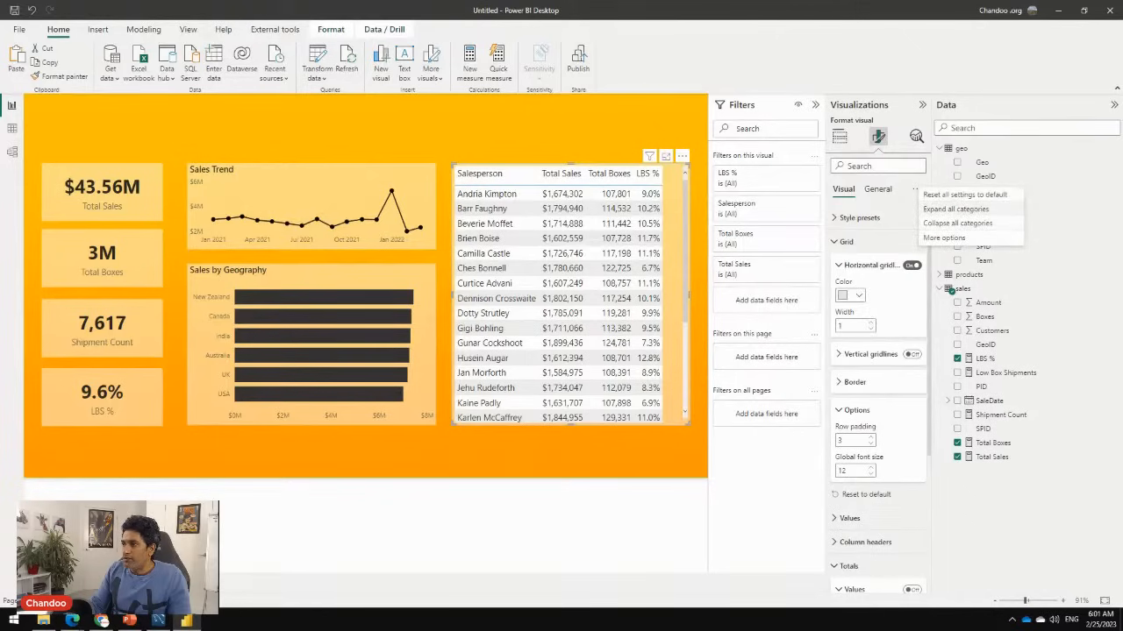
pyautogui.click(955, 209)
pyautogui.scroll(-3, 877, 395)
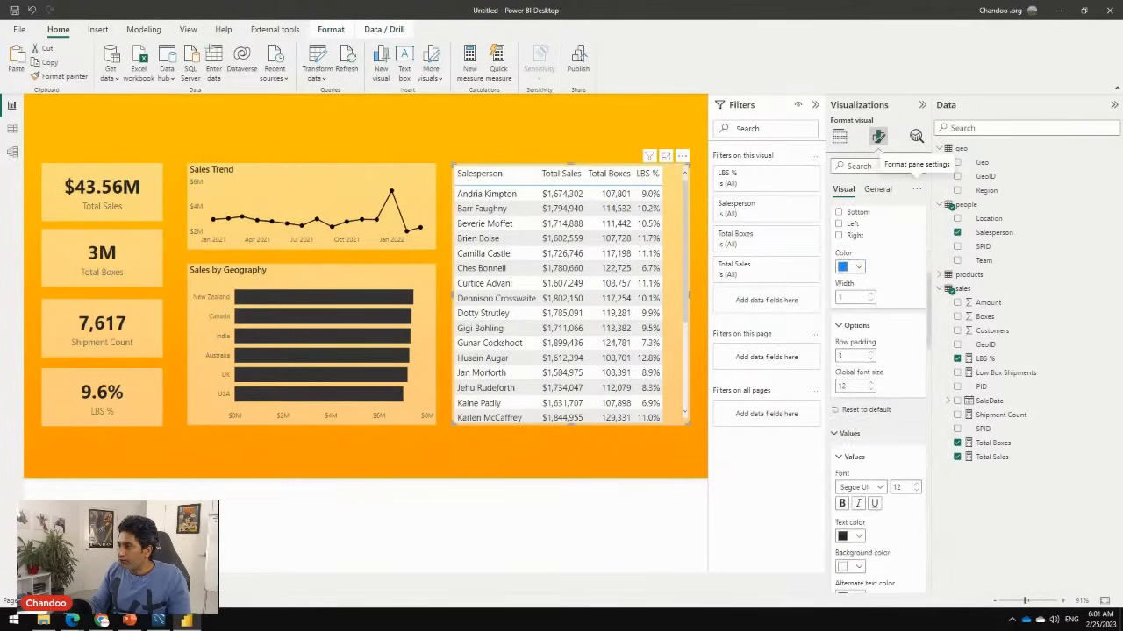
pyautogui.scroll(-5, 877, 395)
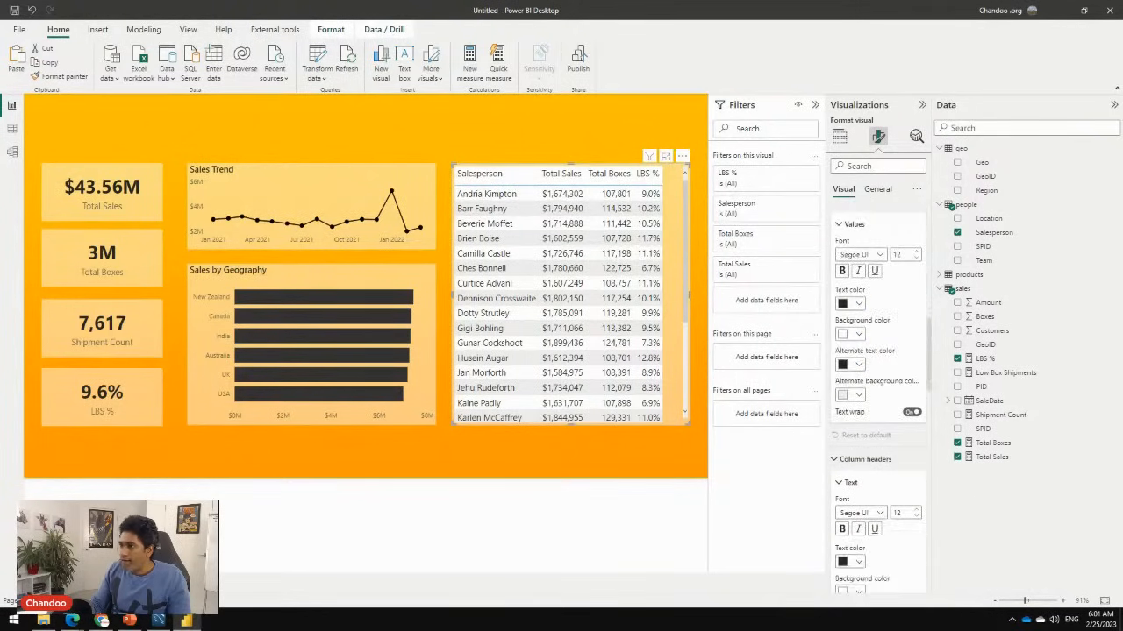
pyautogui.click(849, 333)
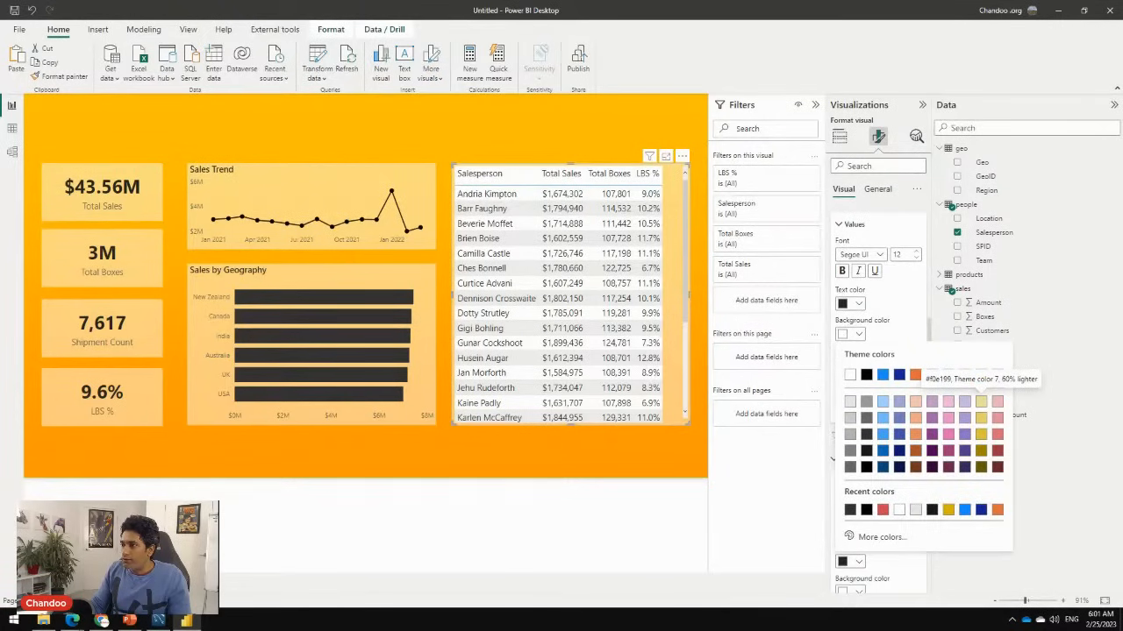
pyautogui.click(980, 401)
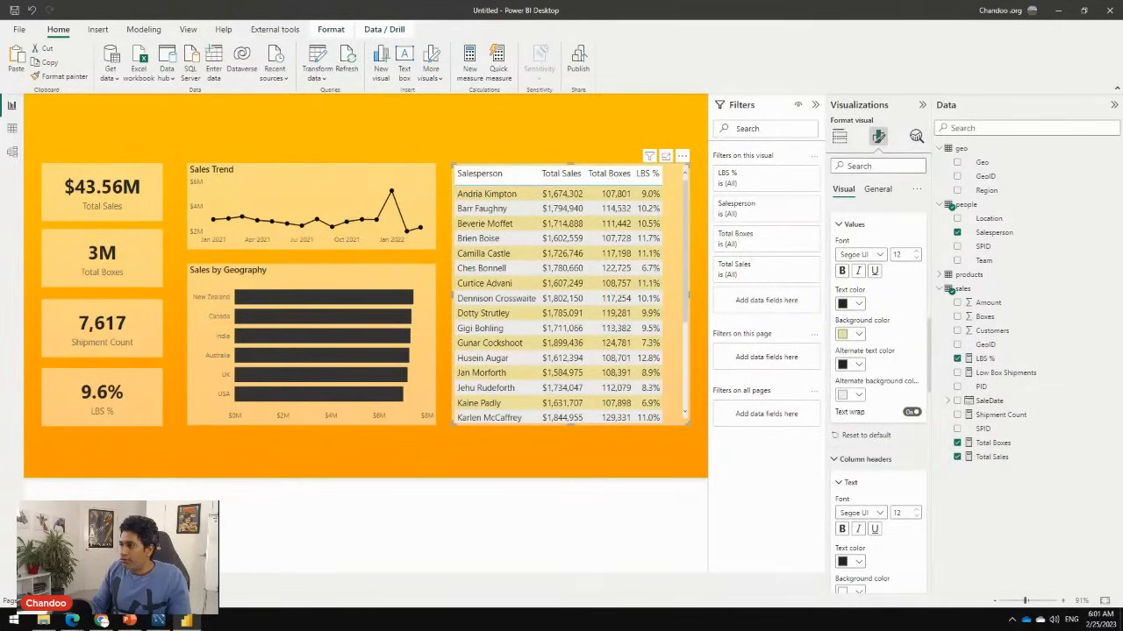
# Set the alternate background color of the salesperson table's values to a darker shade of the same yellow theme color
pyautogui.click(849, 394)
pyautogui.click(980, 270)
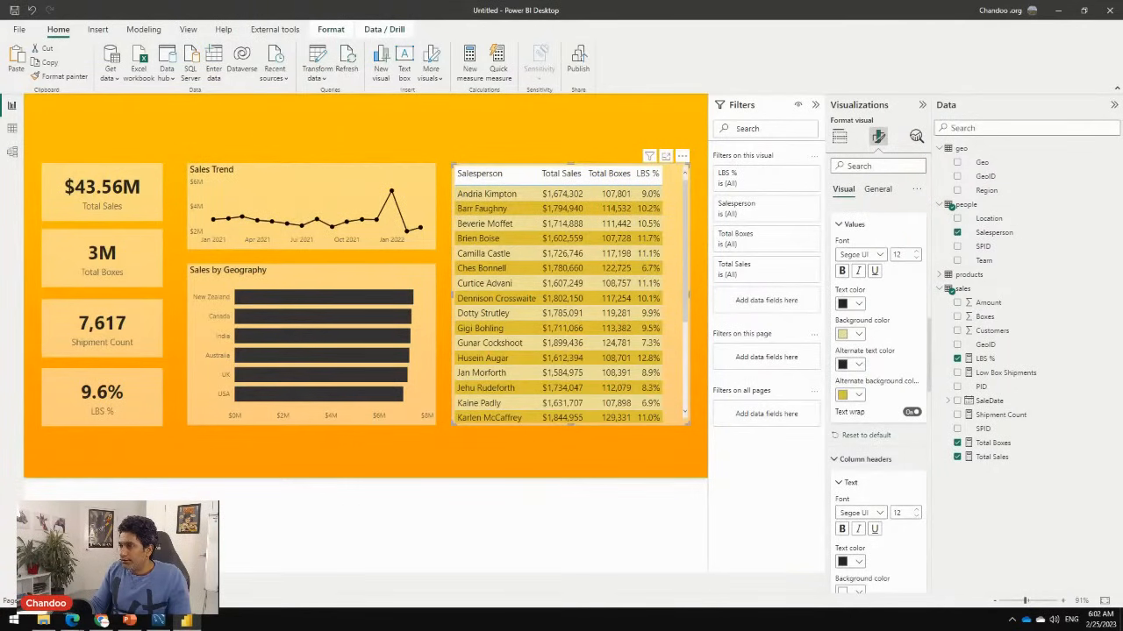
pyautogui.click(849, 393)
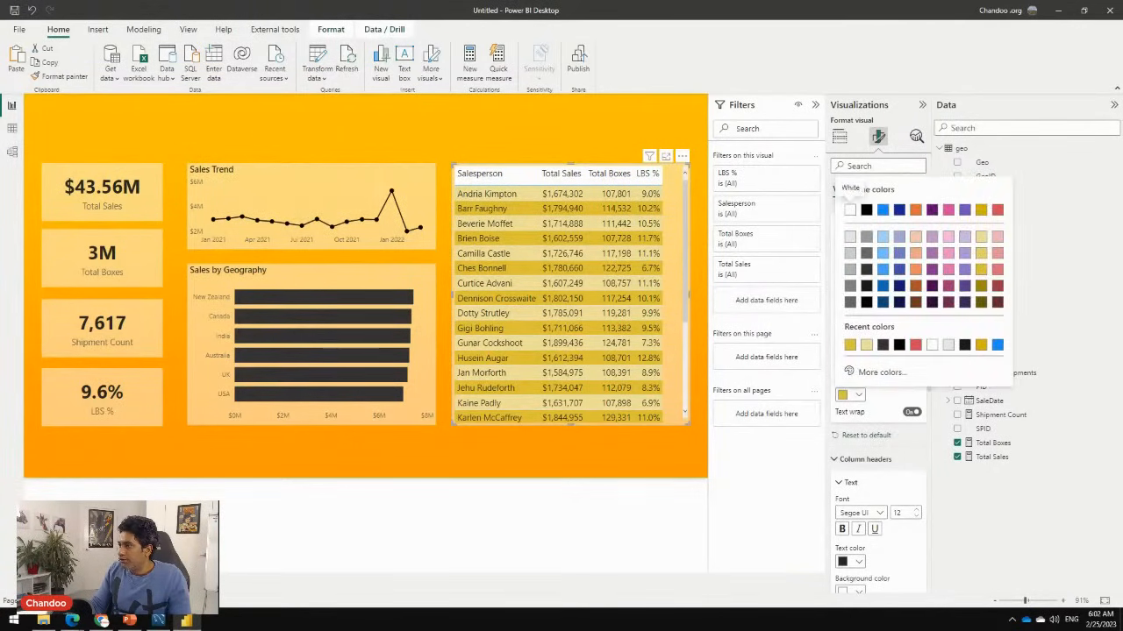
pyautogui.click(850, 394)
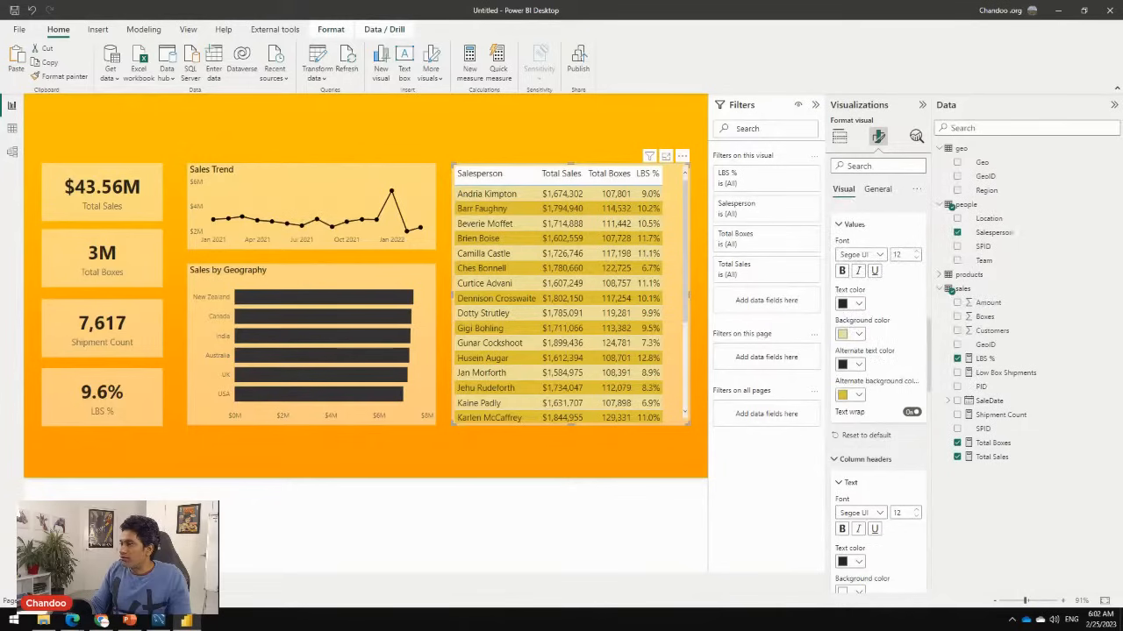
# Set the background color of the salesperson table's column headers to the base dark yellow theme color
pyautogui.scroll(3, 877, 394)
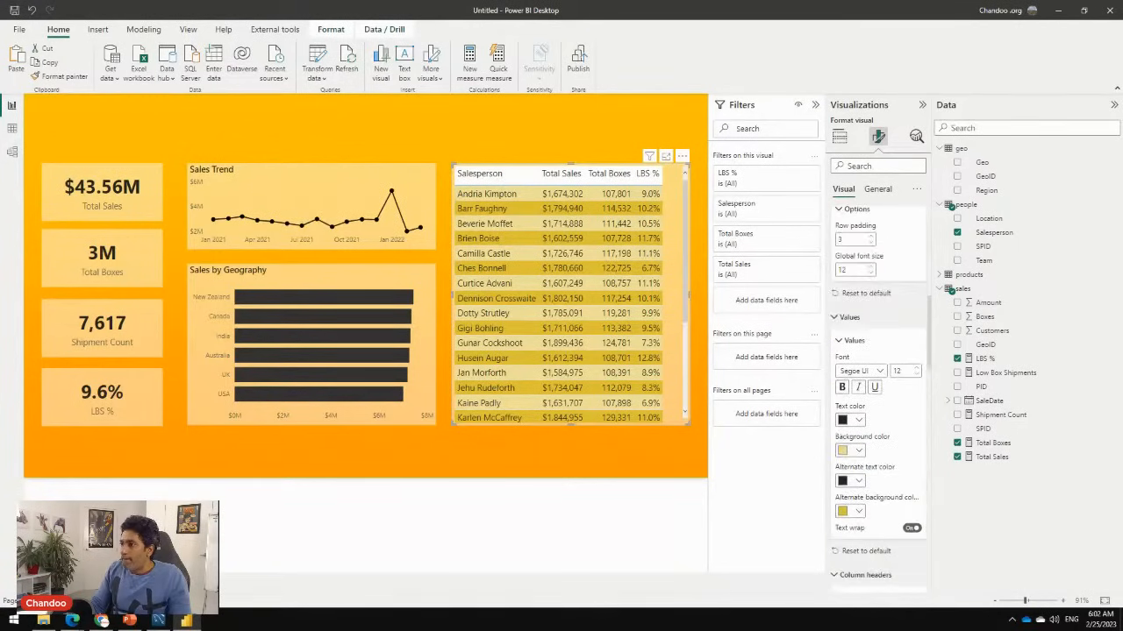
pyautogui.click(849, 318)
pyautogui.scroll(-1, 855, 318)
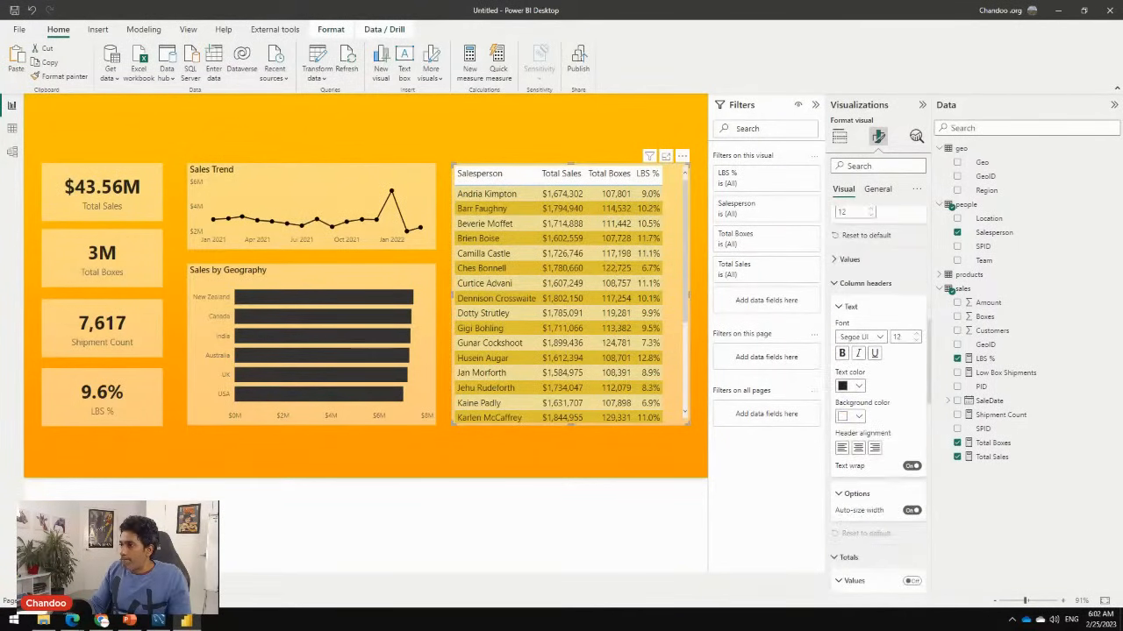
pyautogui.click(859, 415)
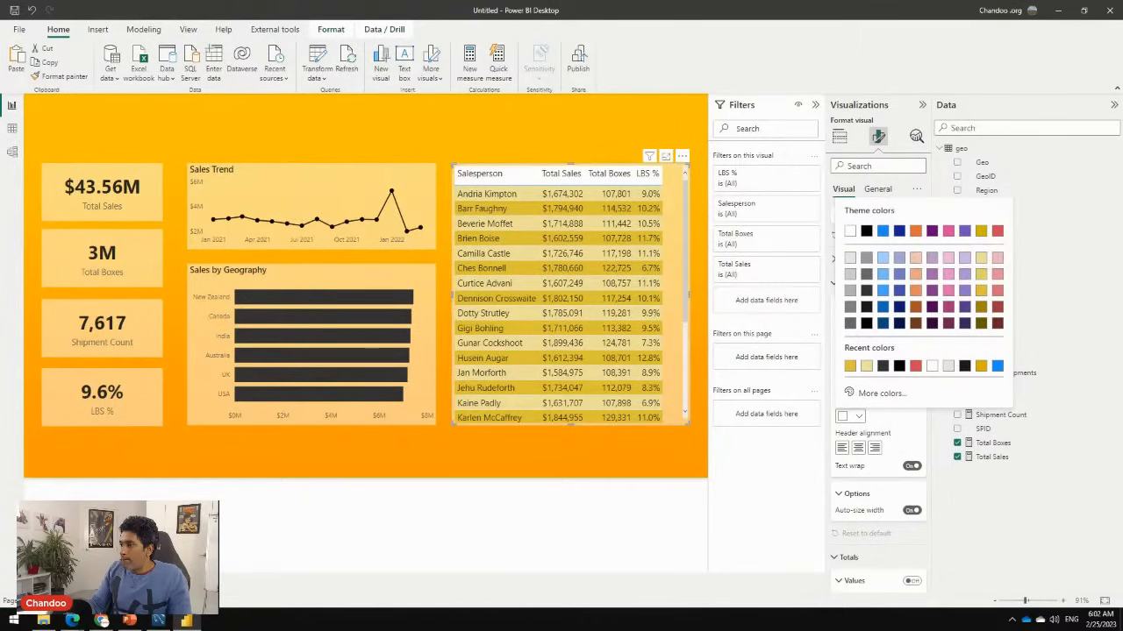
pyautogui.click(980, 230)
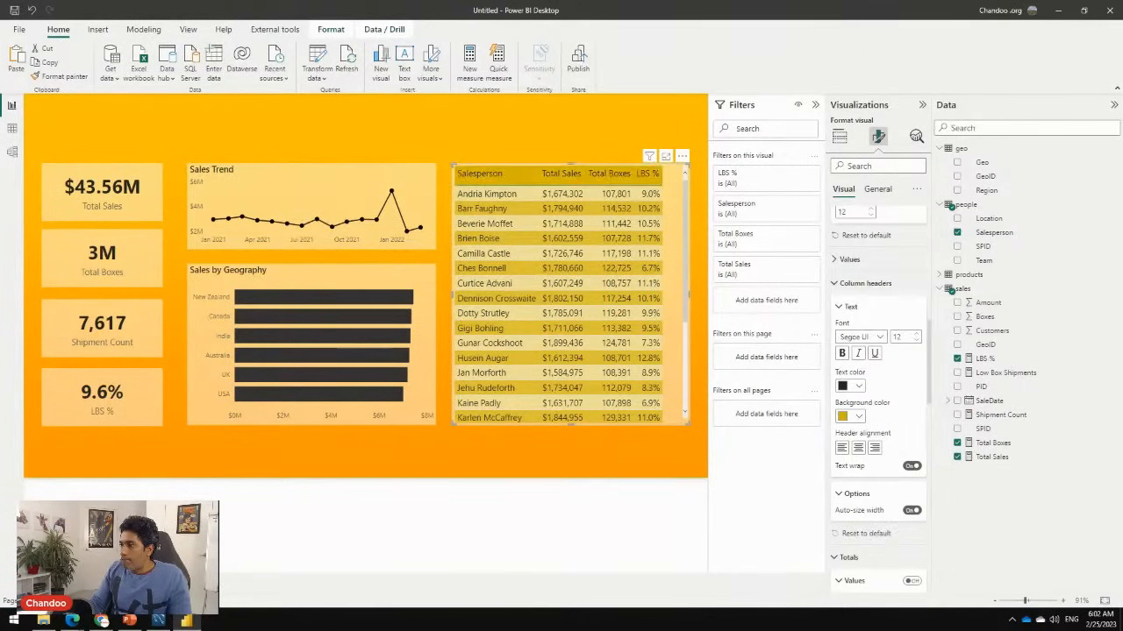
# Give the salesperson table's column headers black text in the Segoe UI Bold font
pyautogui.click(855, 385)
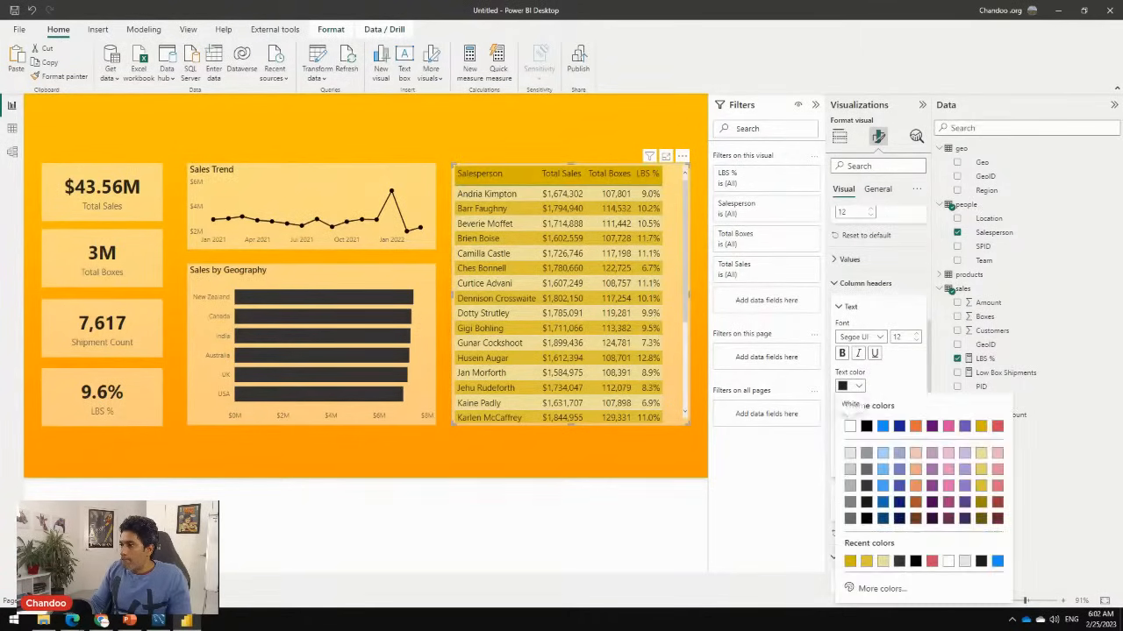
pyautogui.click(867, 518)
pyautogui.click(862, 337)
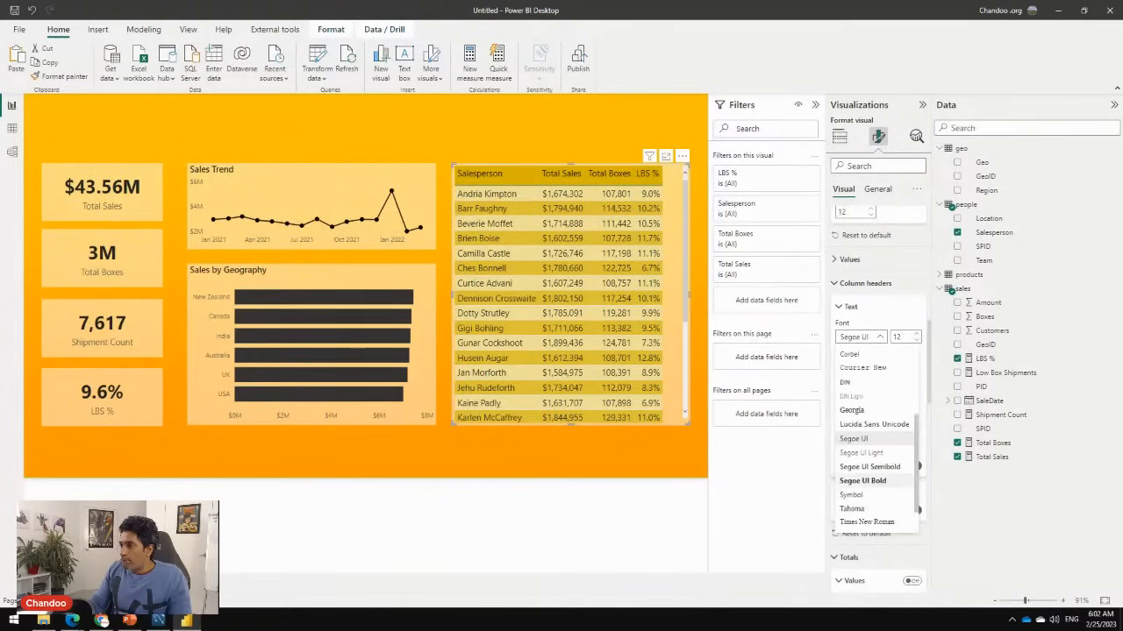
pyautogui.click(862, 480)
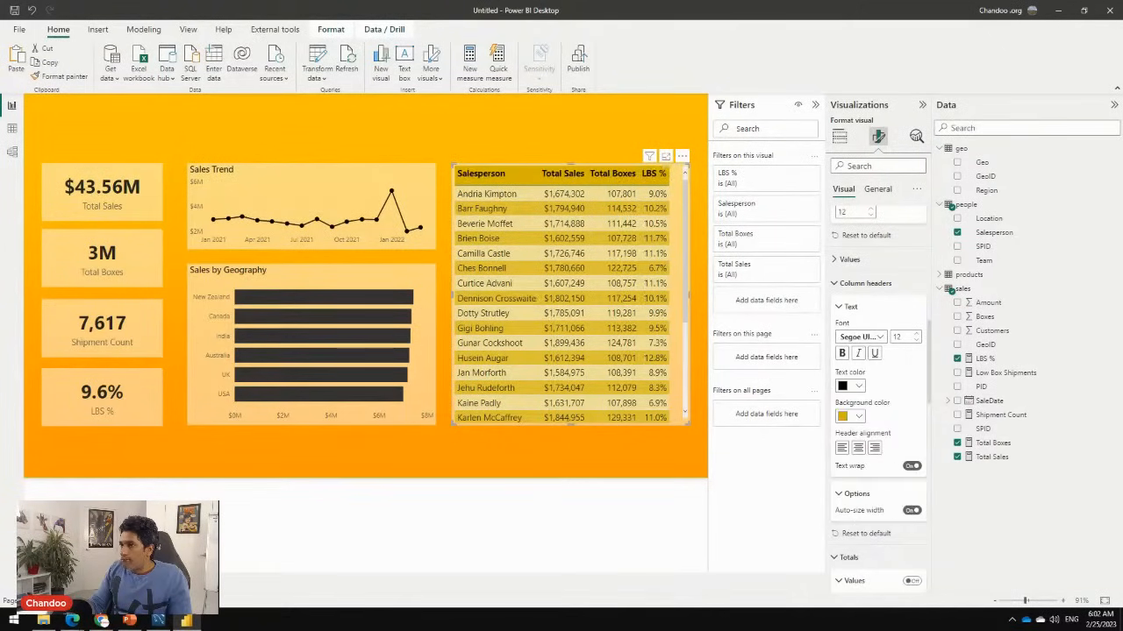
pyautogui.click(596, 500)
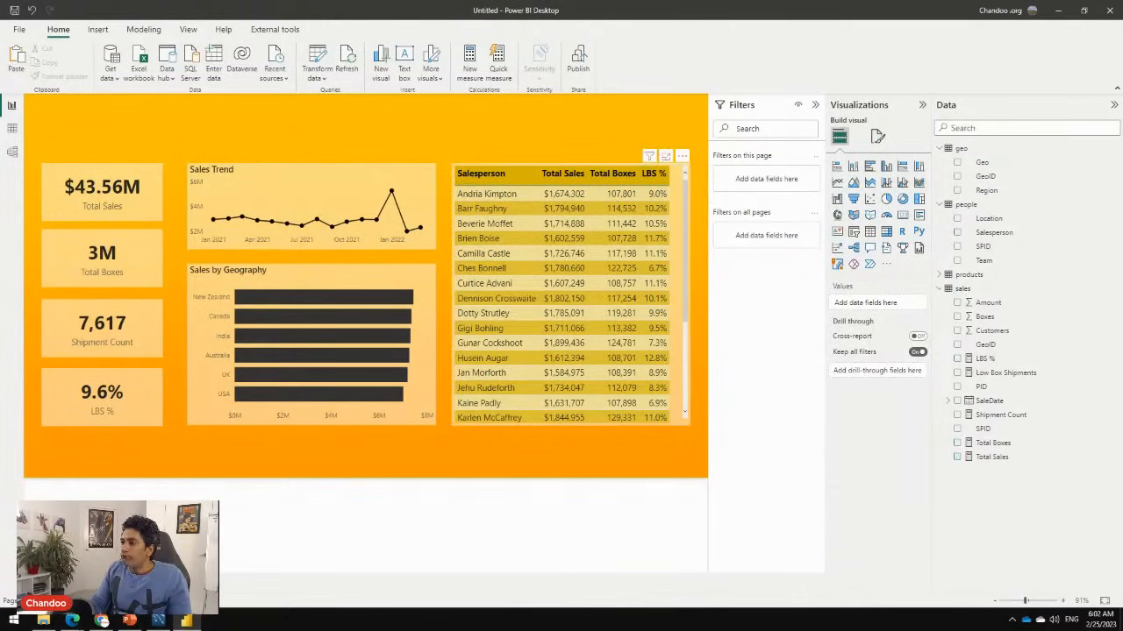
# Set the background transparency of the salesperson table to 100%
pyautogui.click(676, 289)
pyautogui.click(878, 137)
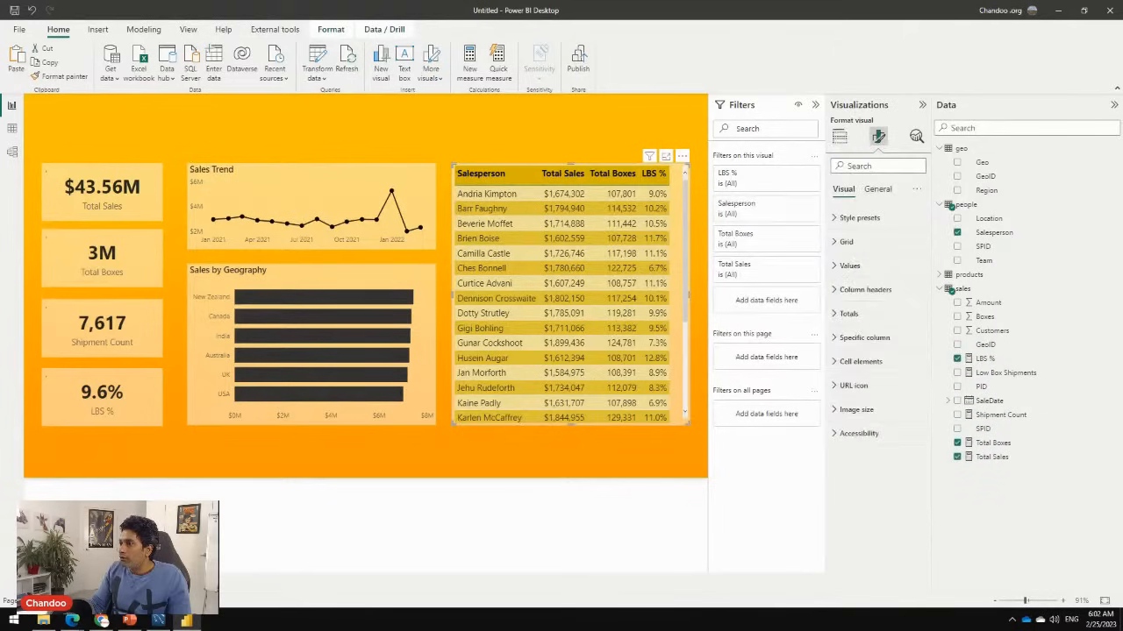
pyautogui.click(877, 188)
pyautogui.click(849, 265)
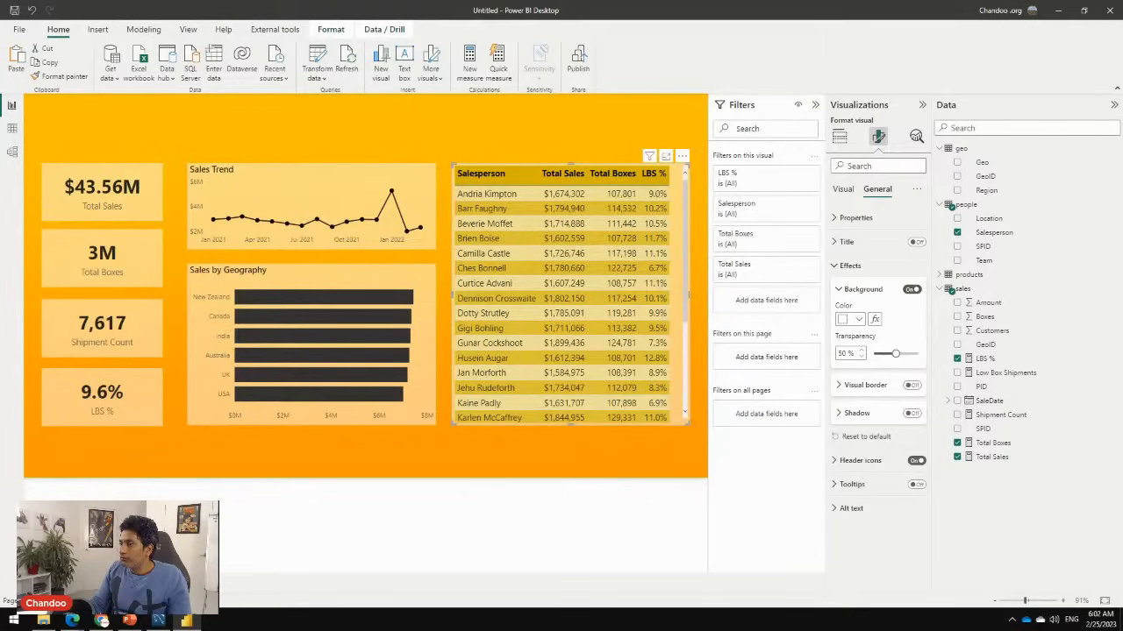
pyautogui.moveTo(895, 354); pyautogui.dragTo(918, 353)
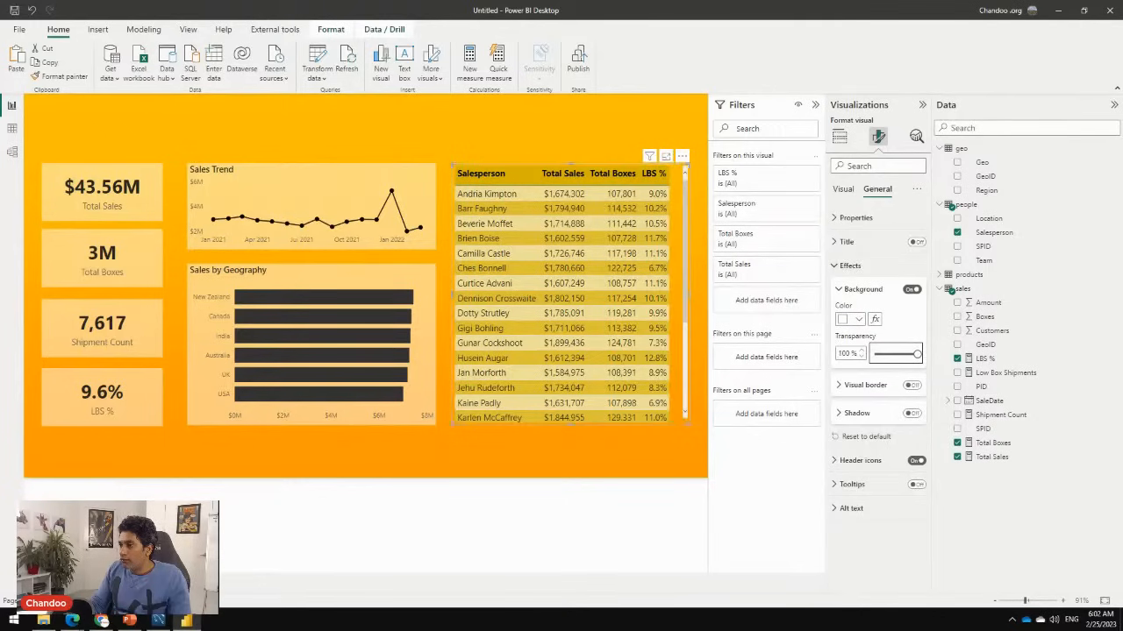
pyautogui.click(570, 517)
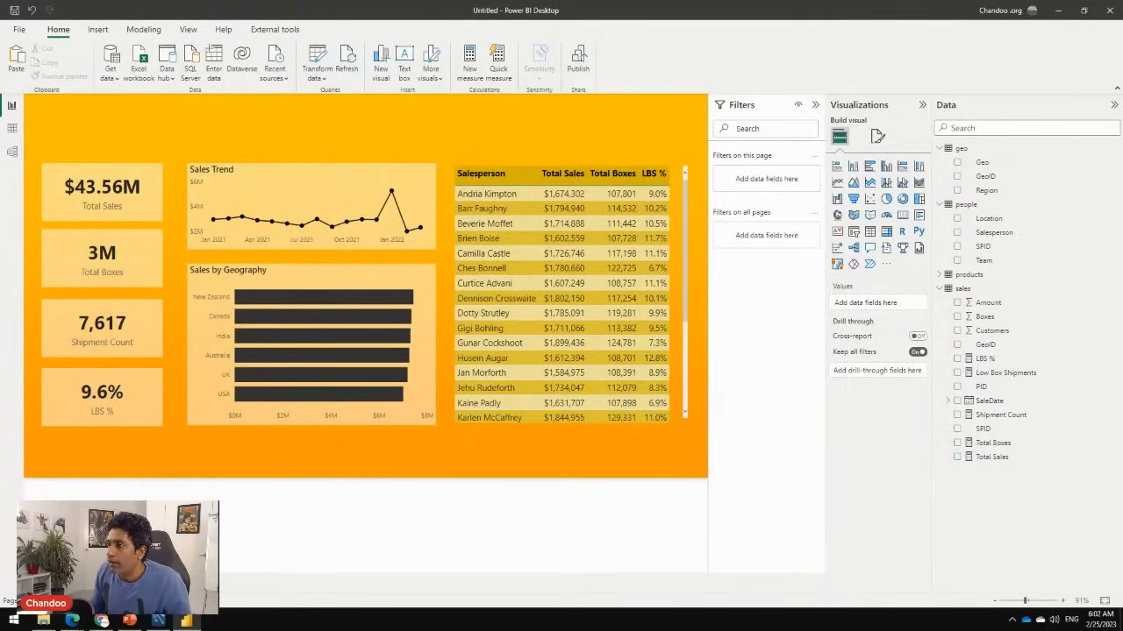
# Filter the table's Salesperson field to the top 10 by Total Sales
pyautogui.click(675, 173)
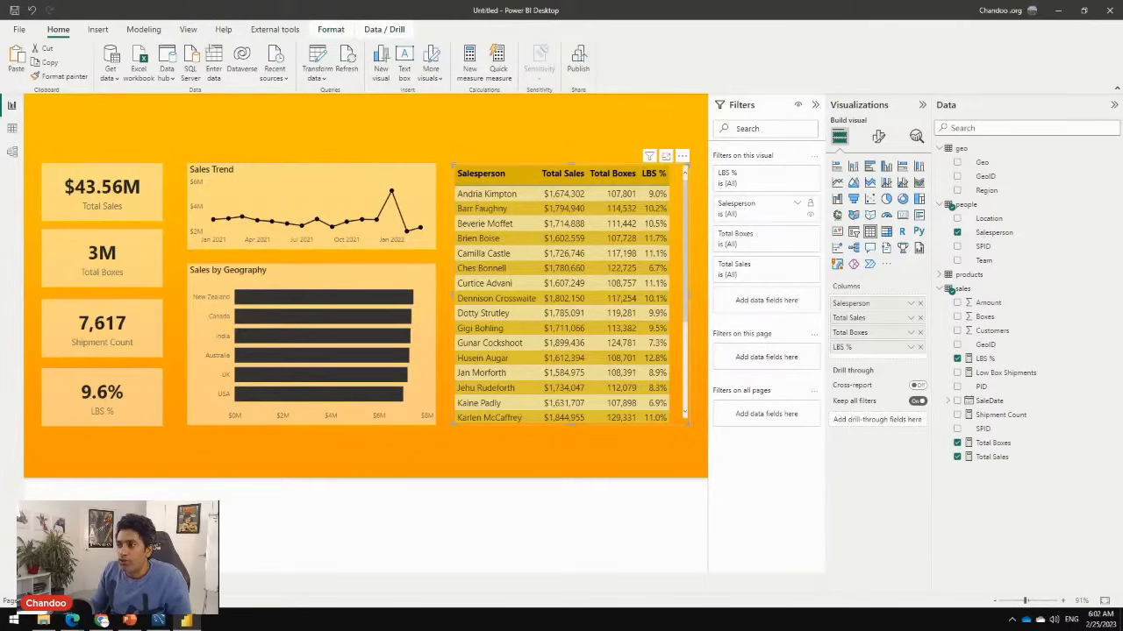
pyautogui.click(796, 203)
pyautogui.click(767, 243)
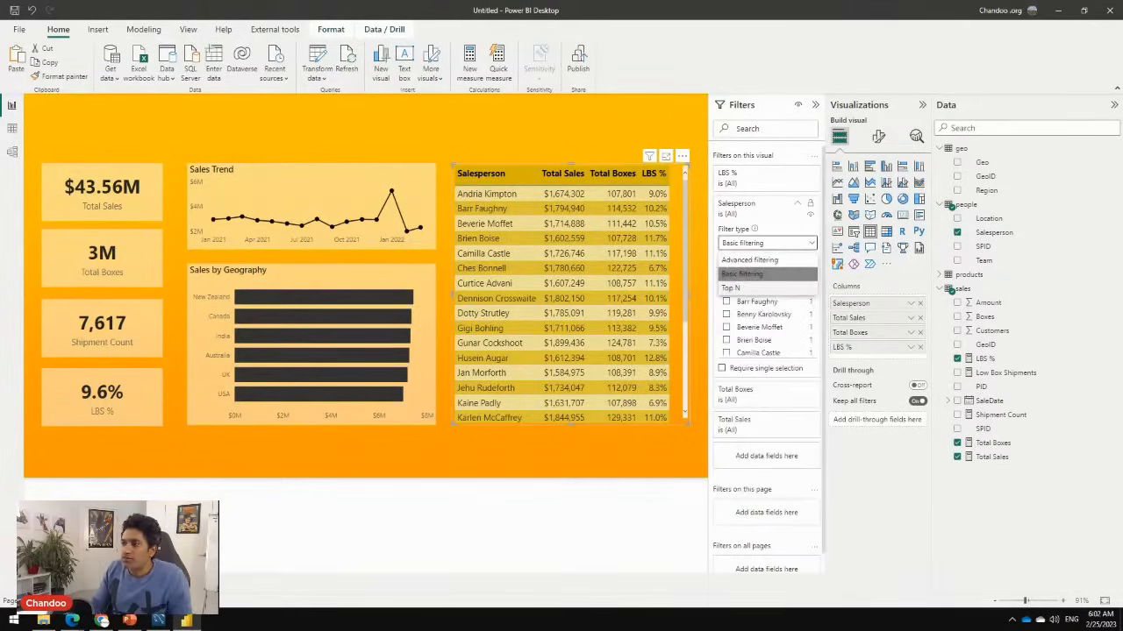
pyautogui.click(731, 288)
pyautogui.write('10')
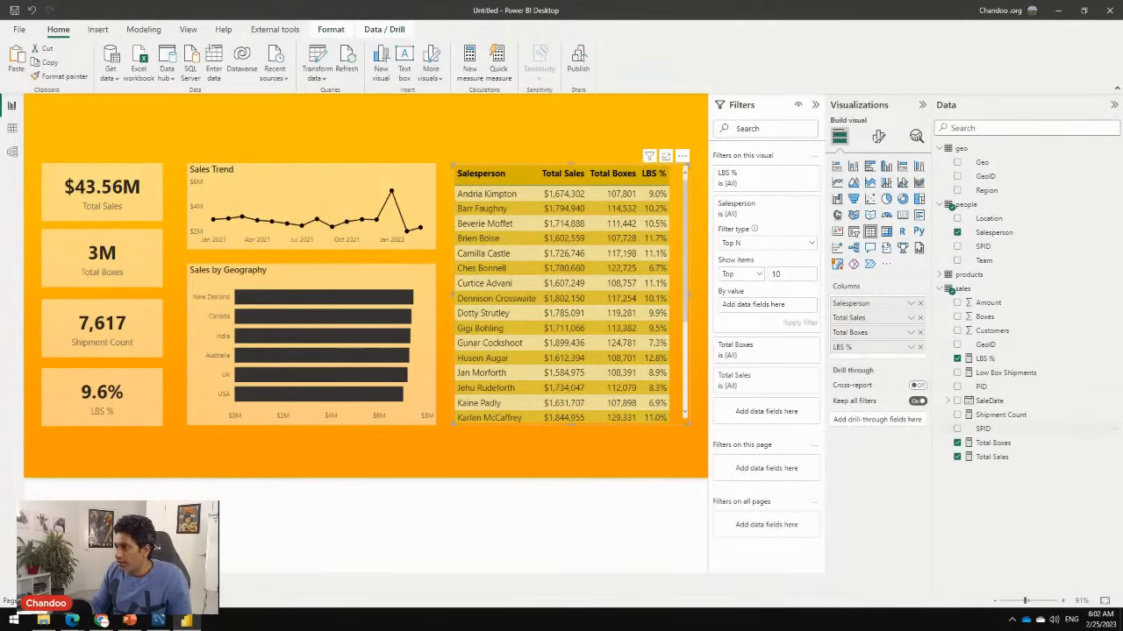
pyautogui.moveTo(992, 457); pyautogui.dragTo(768, 305)
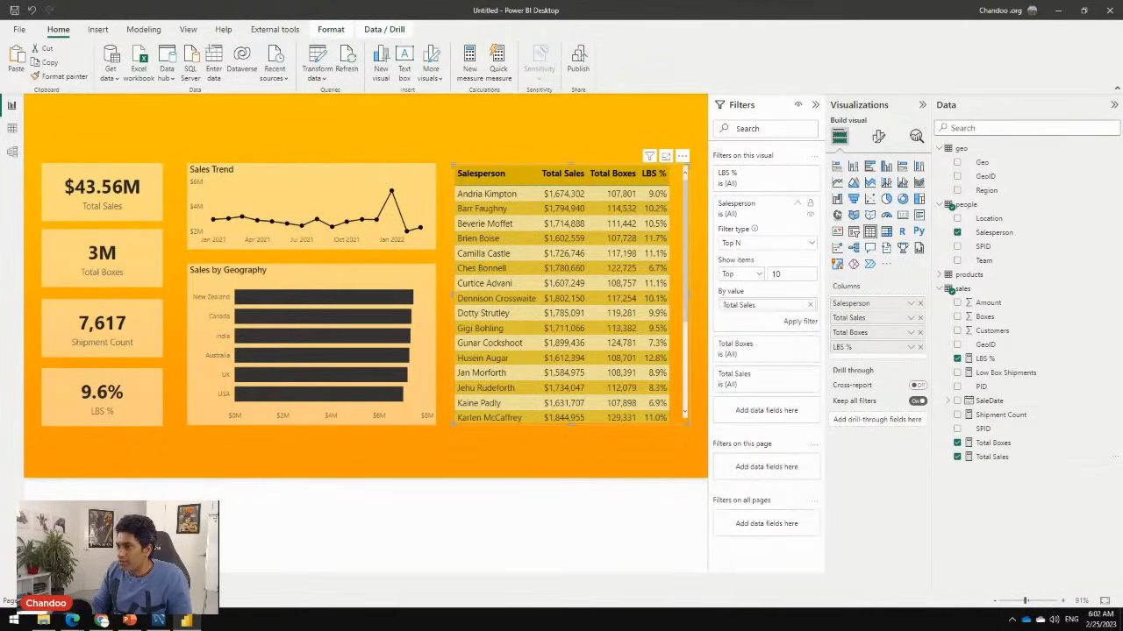
pyautogui.click(800, 321)
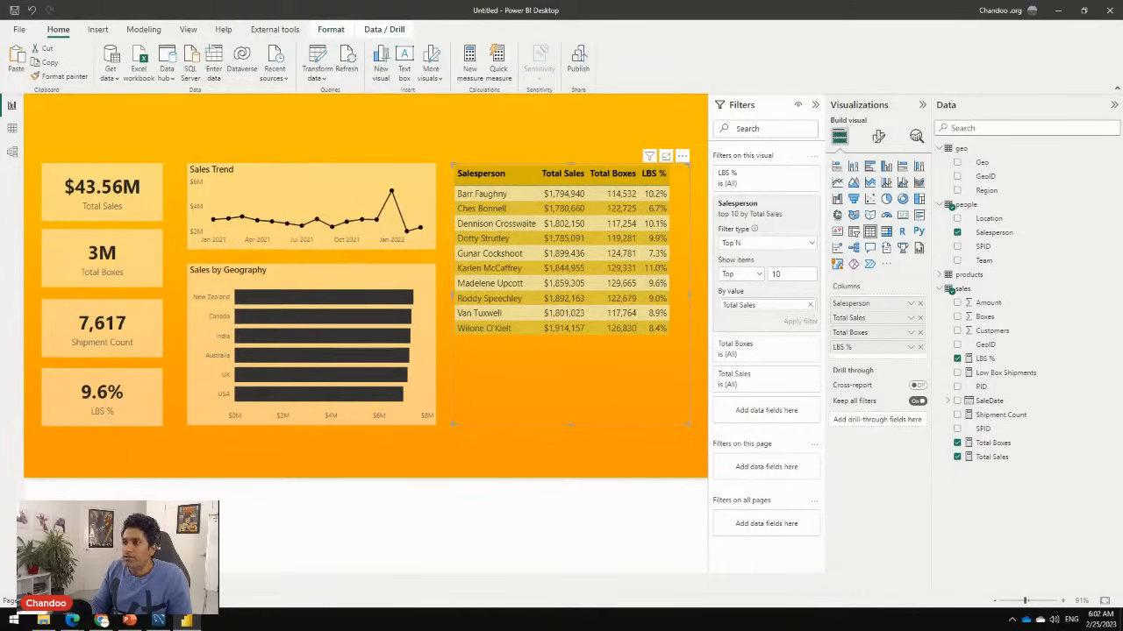
# Set the salesperson table's row padding to 6
pyautogui.click(878, 136)
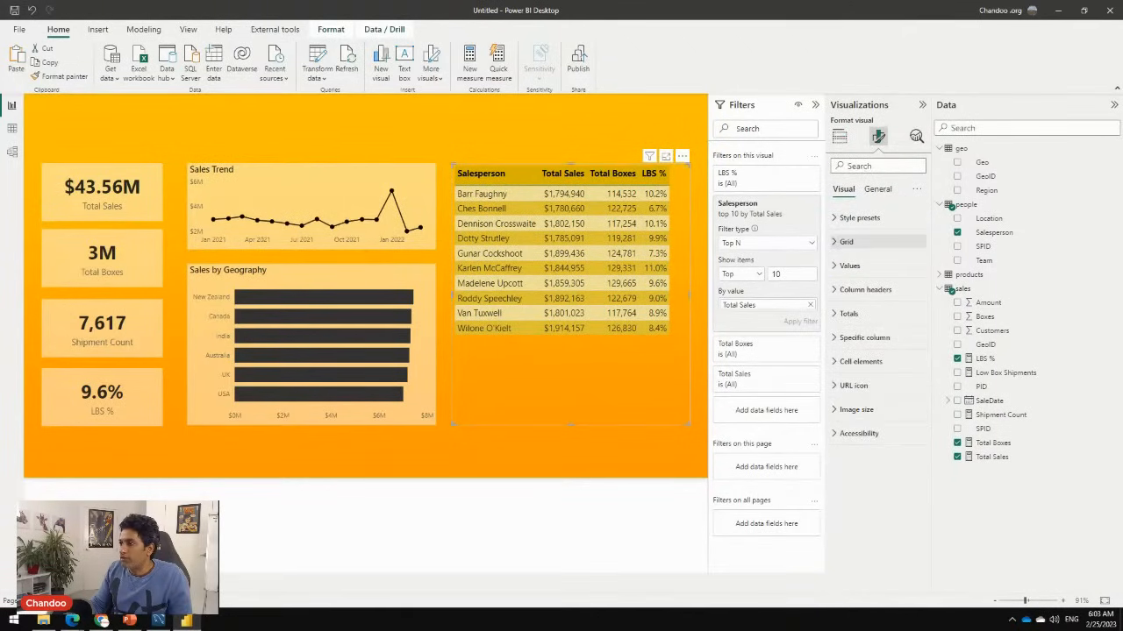
pyautogui.click(846, 241)
pyautogui.click(853, 410)
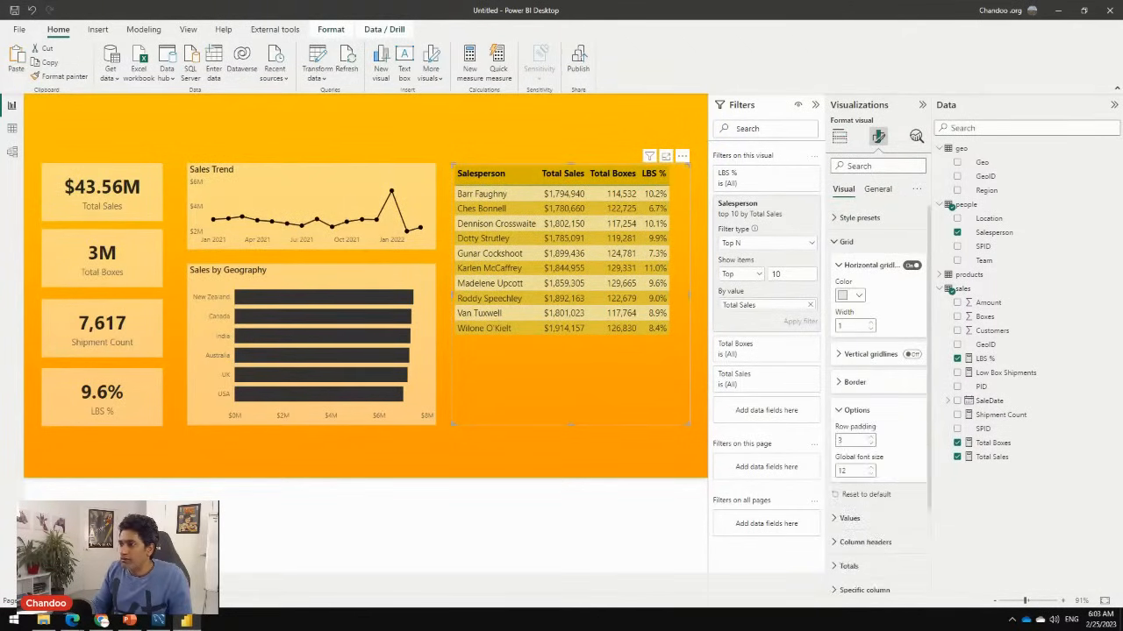
pyautogui.click(870, 437)
pyautogui.click(870, 438)
pyautogui.click(870, 437)
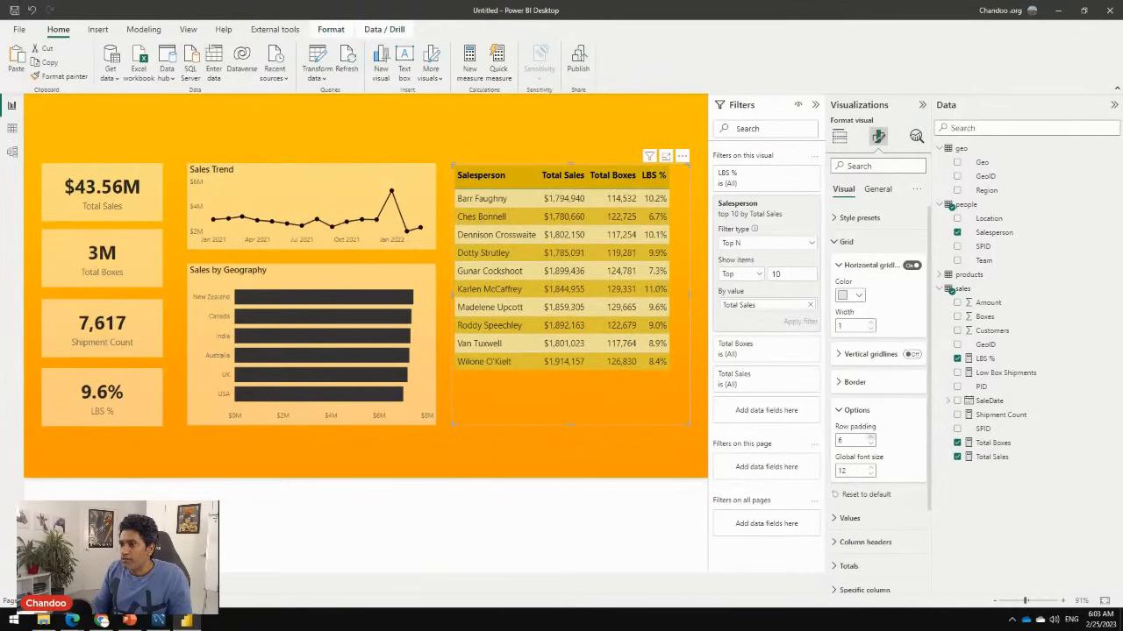
pyautogui.click(561, 523)
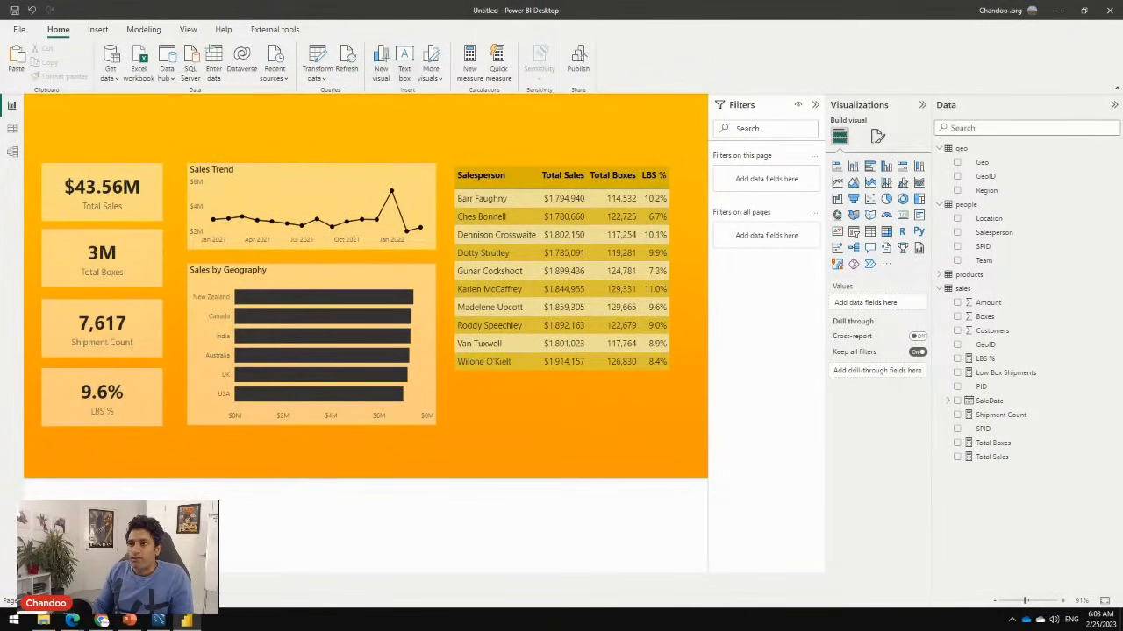
# Add a text box spanning the space above the visuals, with the text "Sales Report for Awesome Chocolates"
pyautogui.click(404, 63)
pyautogui.moveTo(236, 203); pyautogui.dragTo(196, 160)
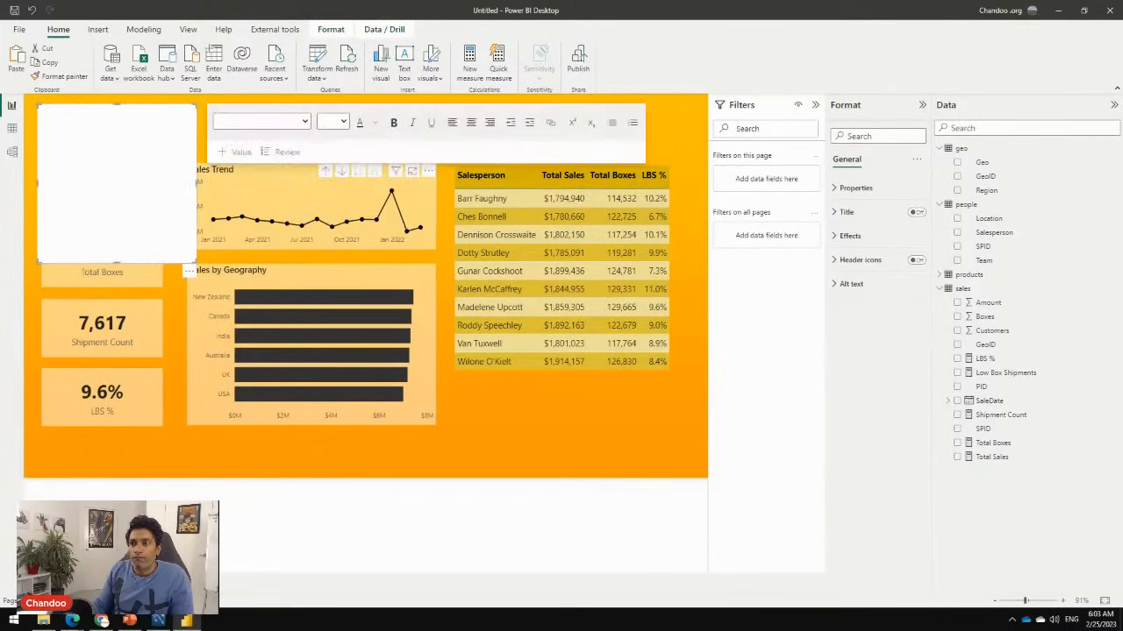
pyautogui.moveTo(196, 262); pyautogui.dragTo(676, 155)
pyautogui.write('Sales Report for Awesome Cho')
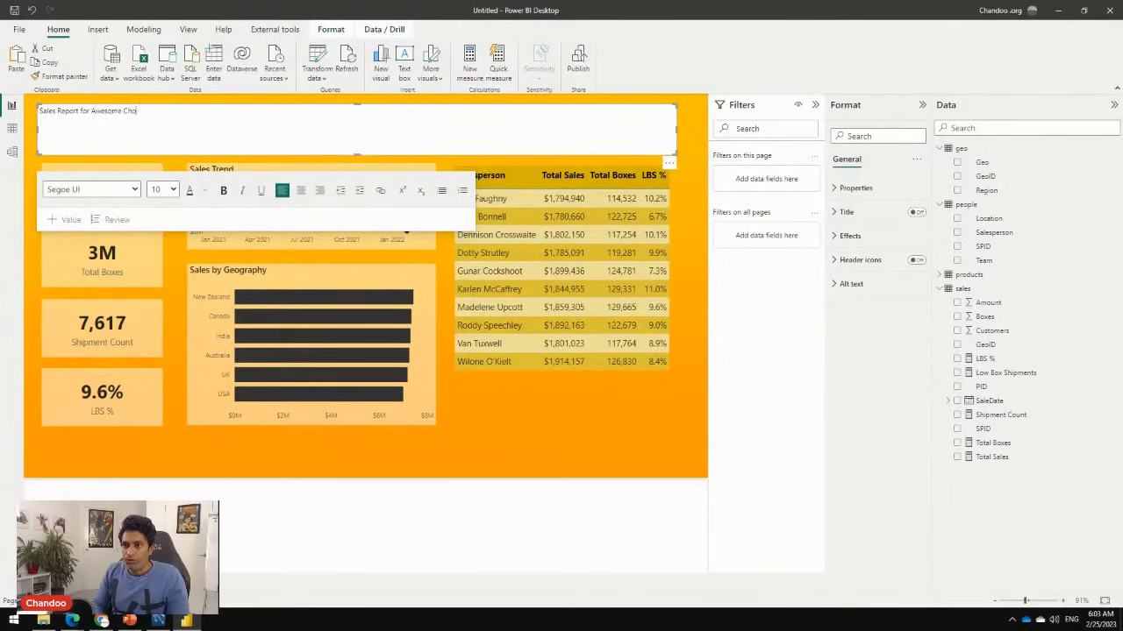
pyautogui.write('colates')
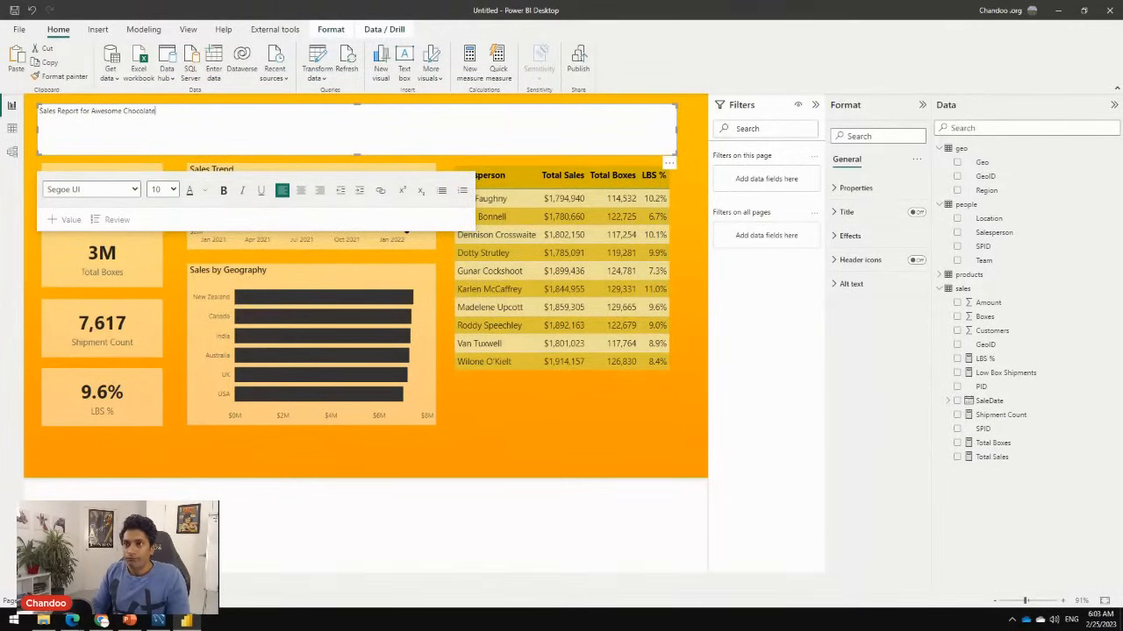
# Format the whole report title text in Segoe UI Light at size 28
pyautogui.hotkey('ctrl', 'a')
pyautogui.click(91, 189)
pyautogui.click(91, 189)
pyautogui.click(91, 190)
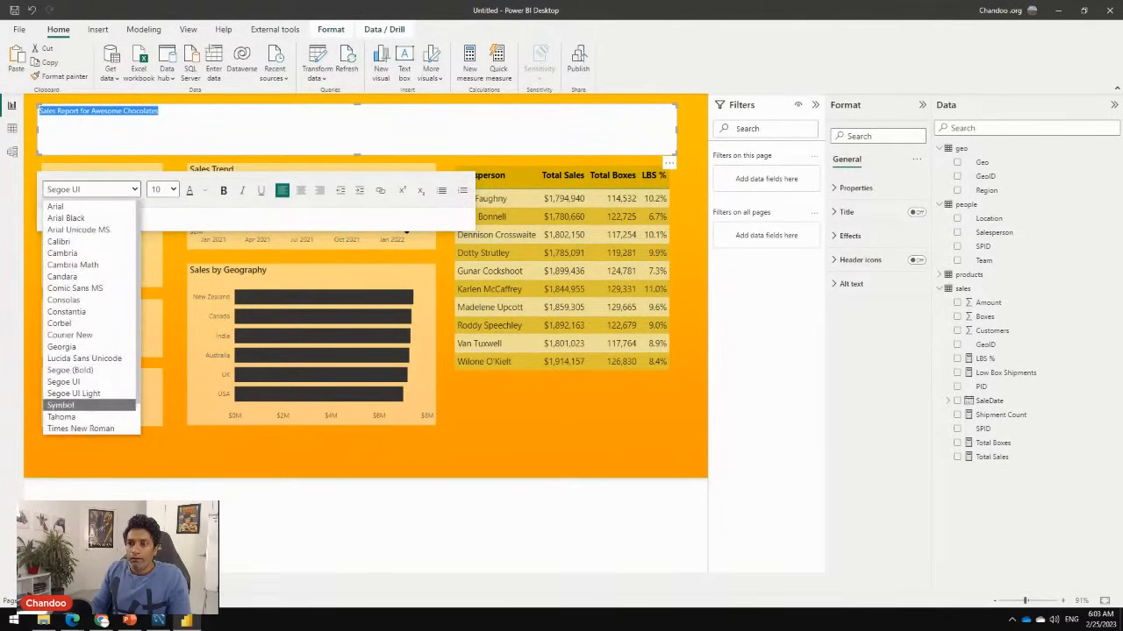
pyautogui.click(74, 393)
pyautogui.click(162, 189)
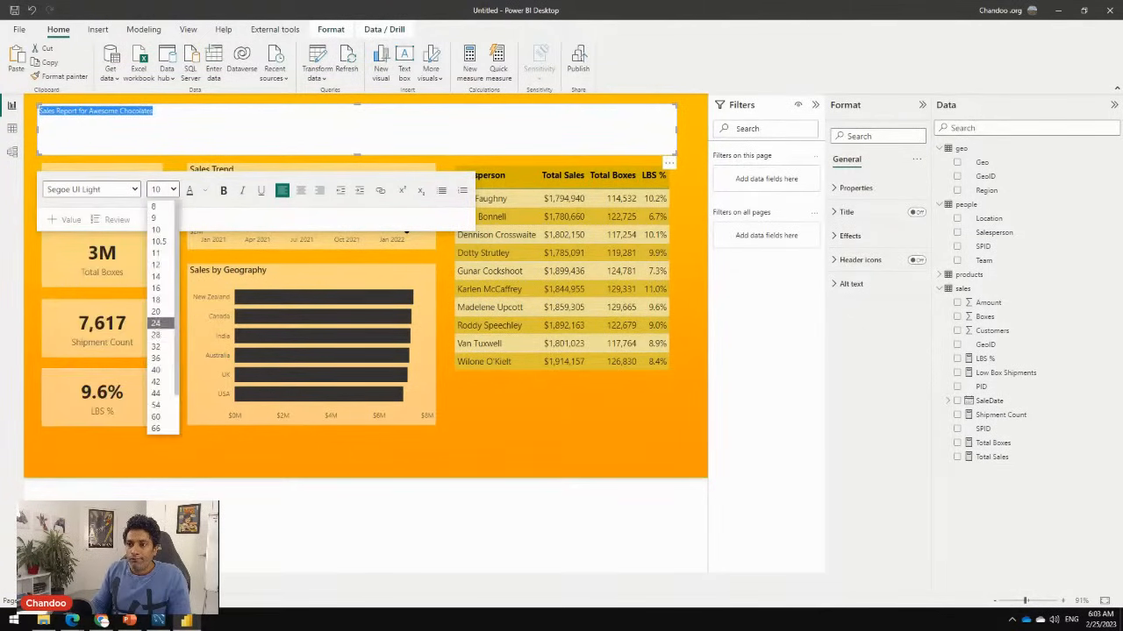
pyautogui.click(156, 334)
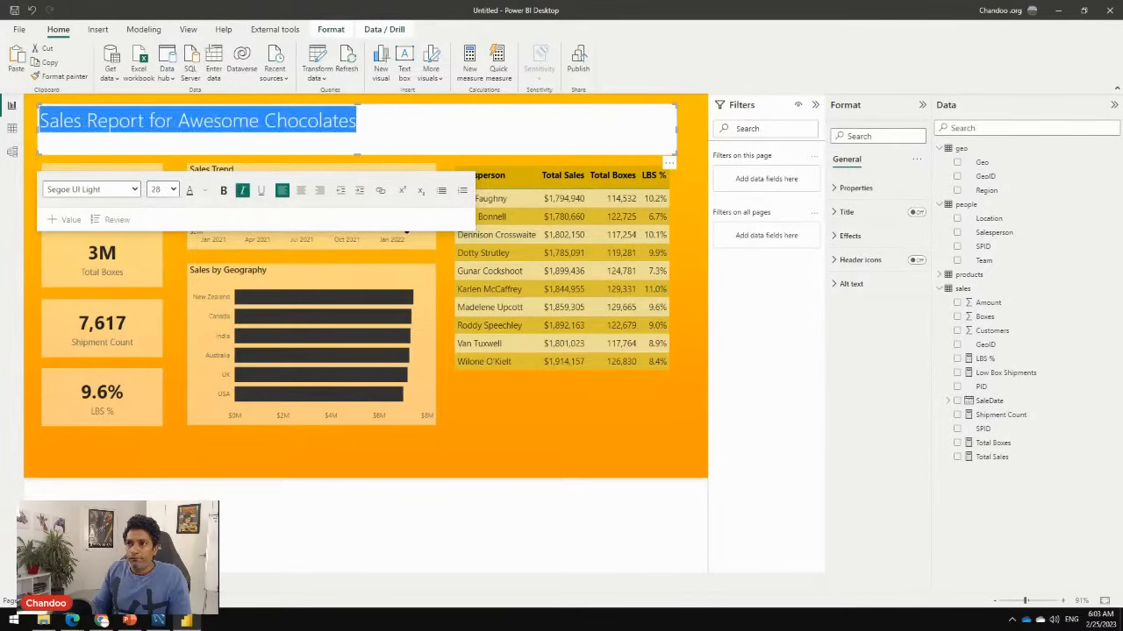
# Turn off the title text box's background and collapse the Filters and Visualizations panes
pyautogui.click(849, 235)
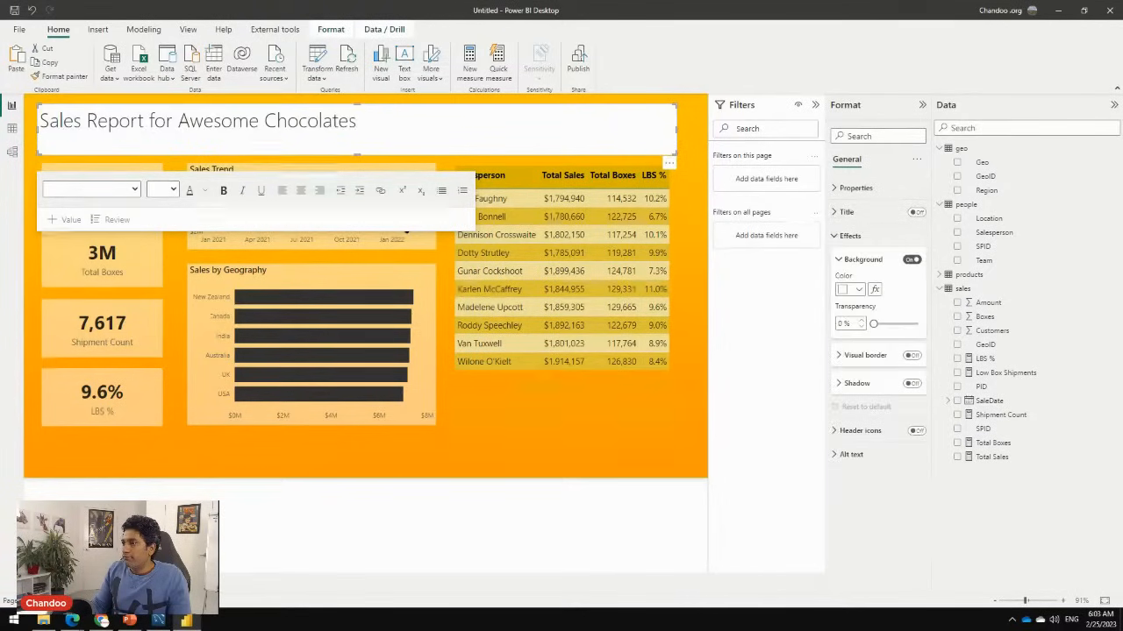
pyautogui.click(595, 449)
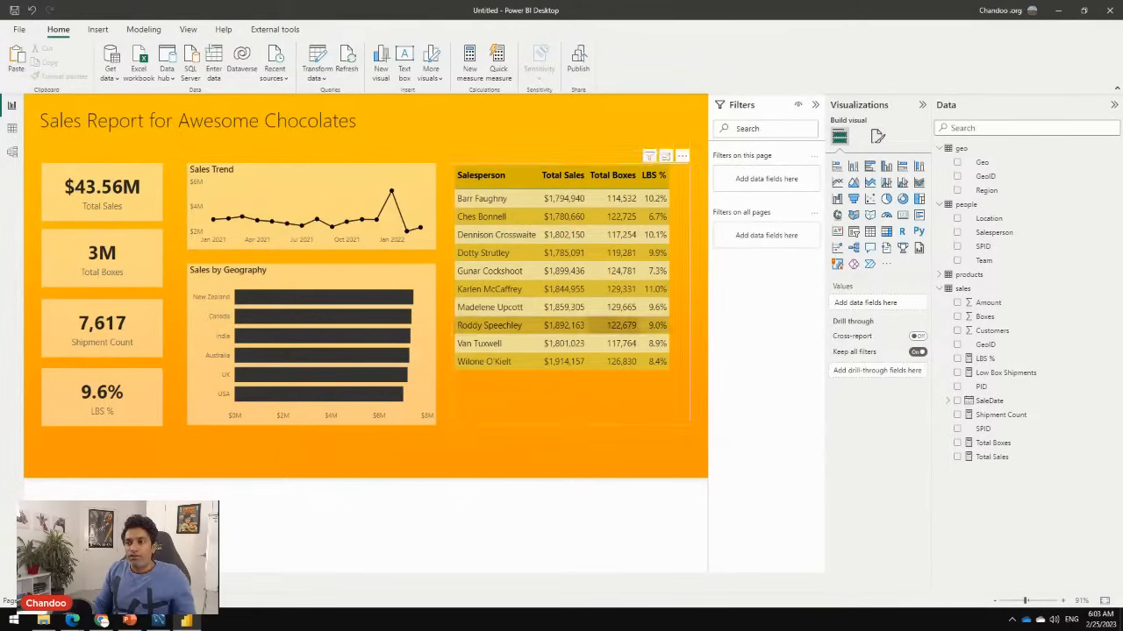
pyautogui.click(816, 106)
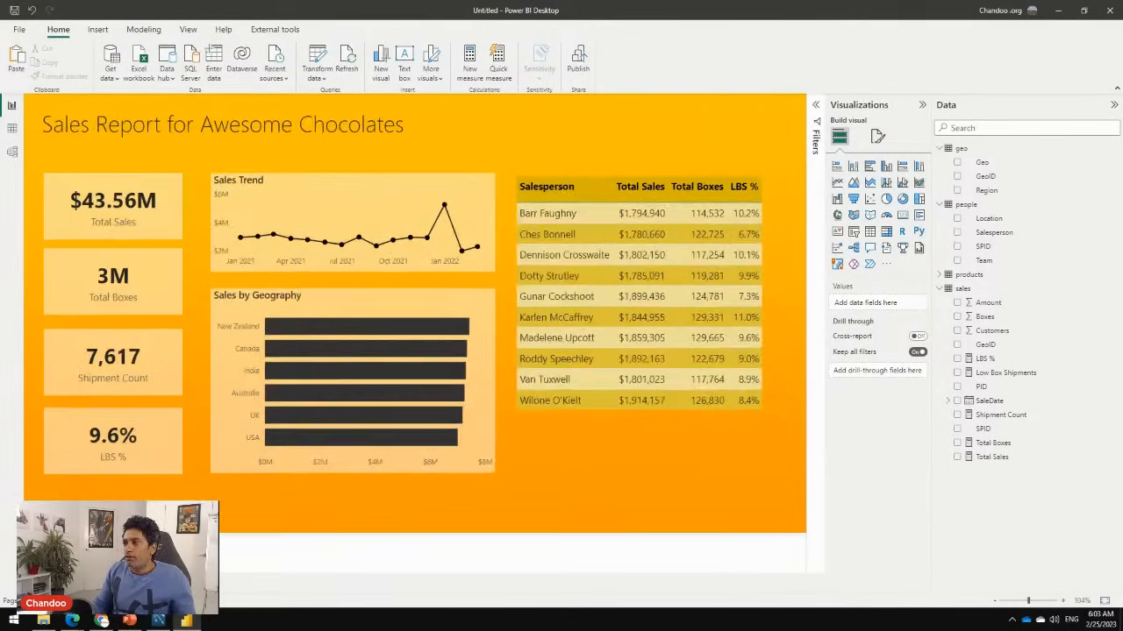
pyautogui.click(922, 105)
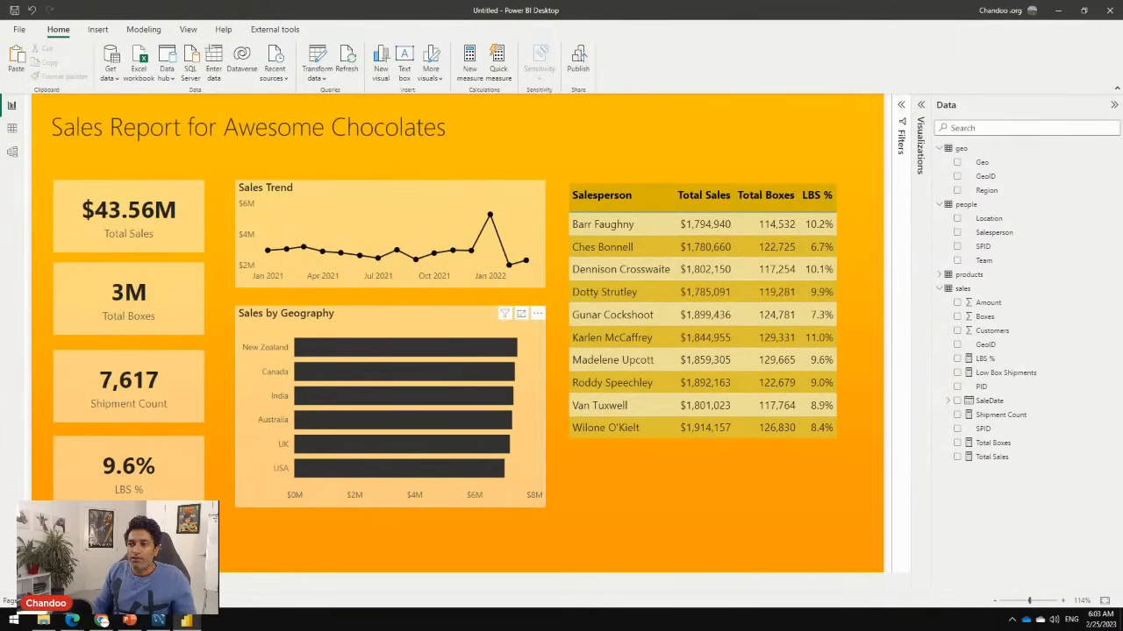
# Test cross-filtering with the New Zealand bar and the January 2022 peak of the Sales Trend, clearing each selection
pyautogui.click(405, 347)
pyautogui.click(405, 347)
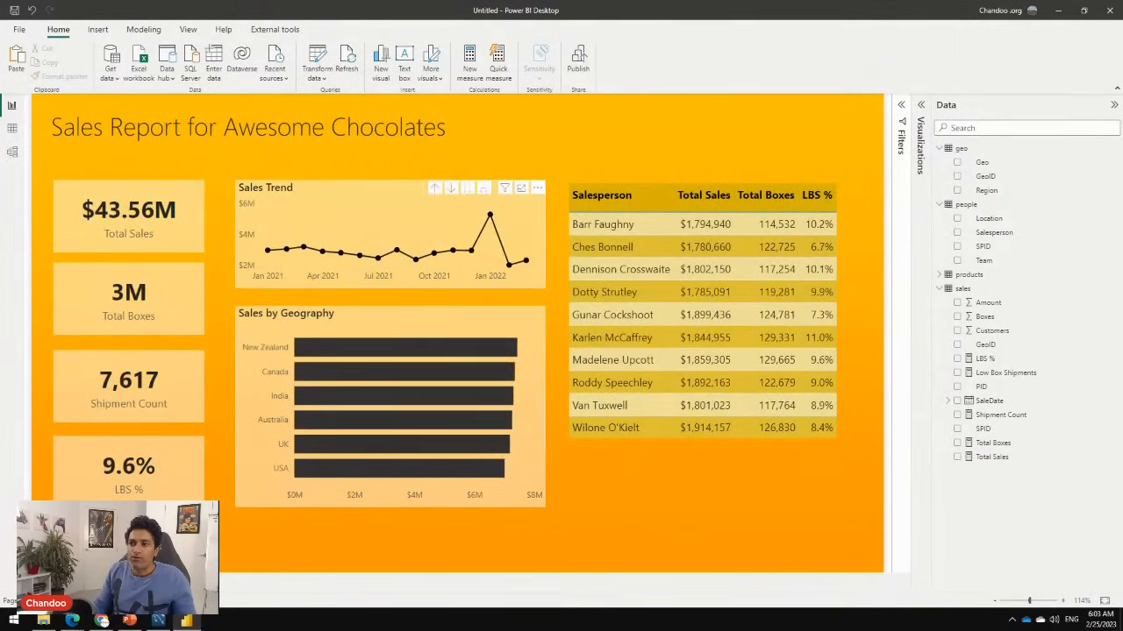
pyautogui.click(490, 215)
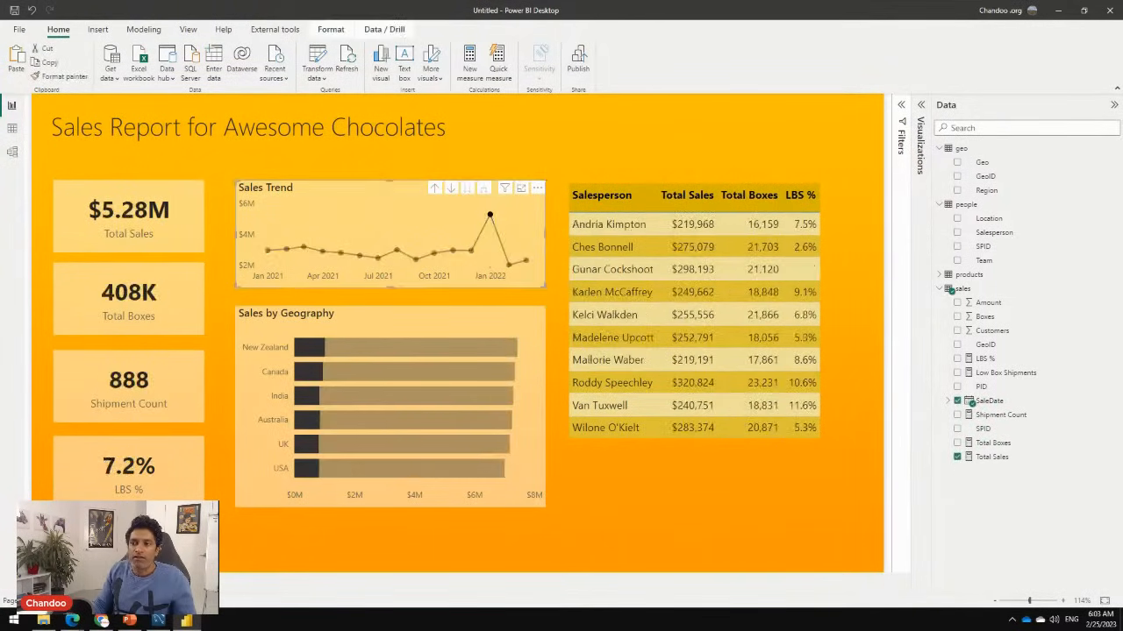
pyautogui.click(489, 215)
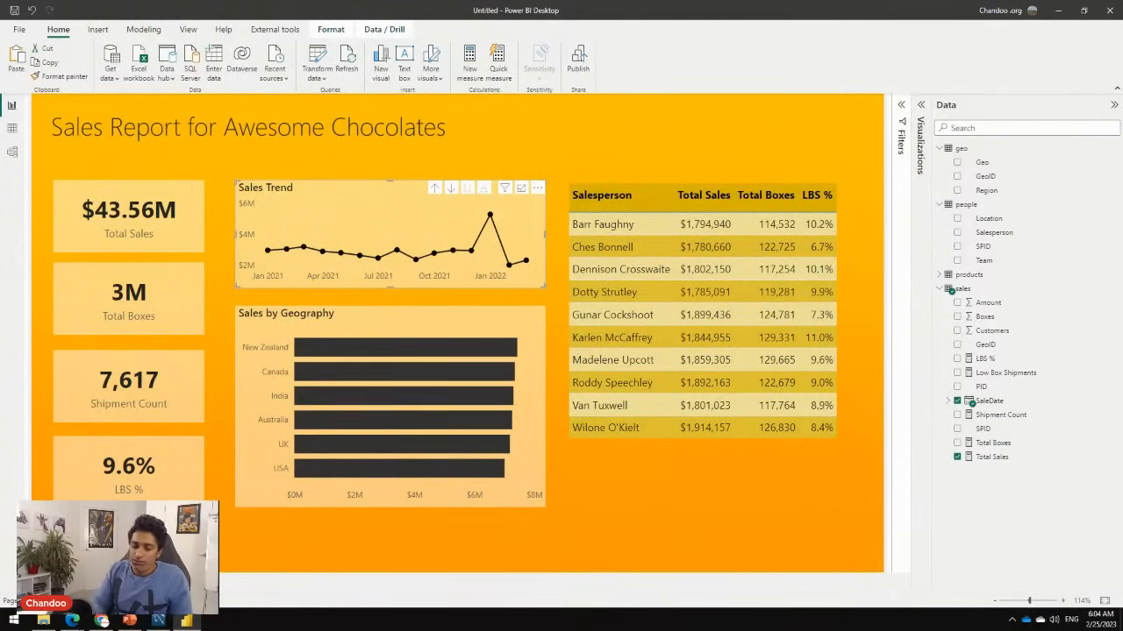
# Save the report as demo-file in the PB SQL Feb 2023 folder inside Chandoo.org's live folder
pyautogui.hotkey('ctrl', 's')
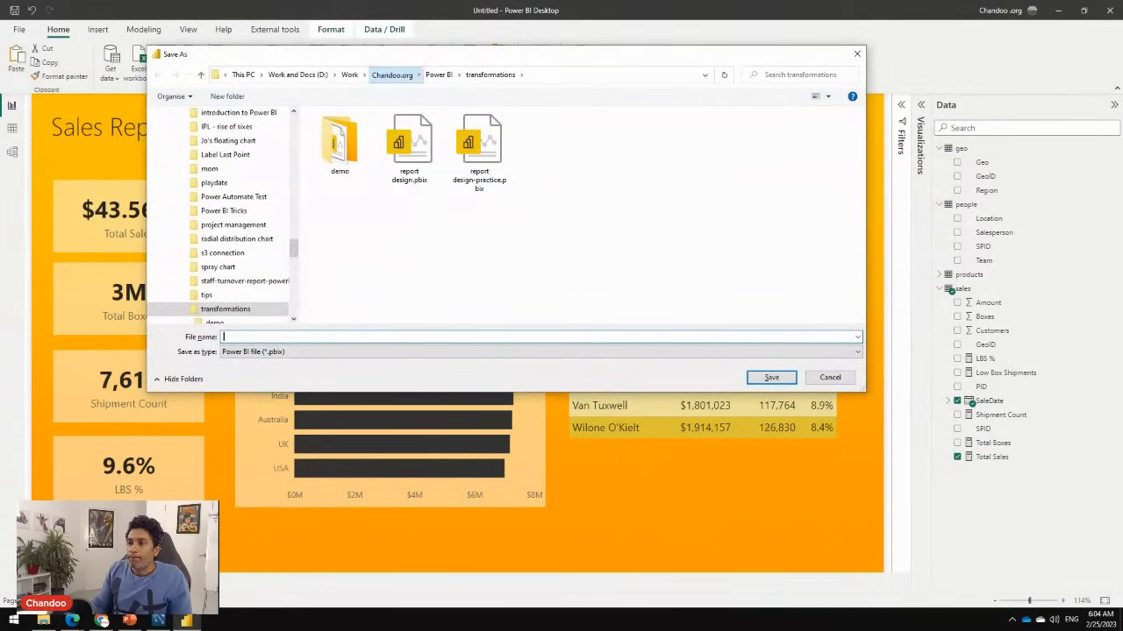
pyautogui.click(391, 74)
pyautogui.write('live')
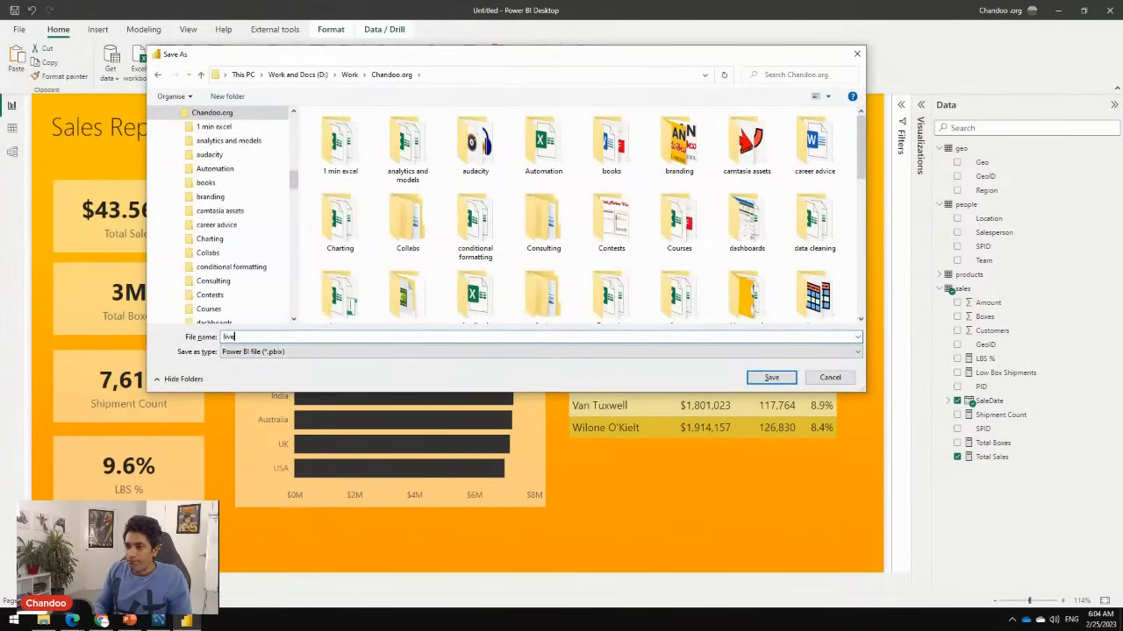
pyautogui.press('Return')
pyautogui.doubleClick(351, 129)
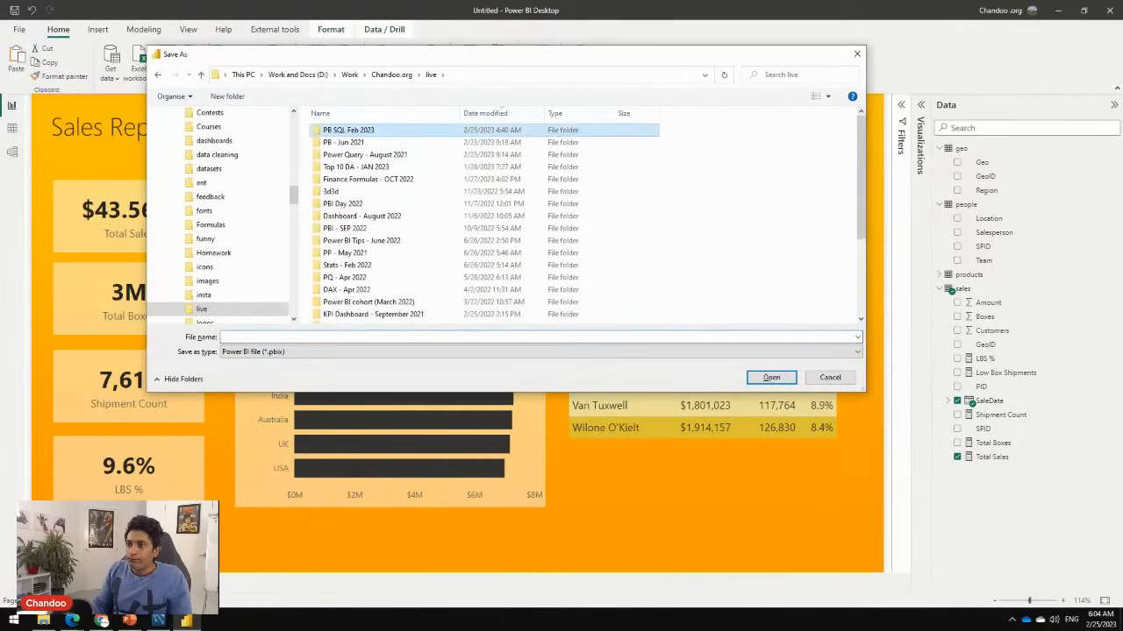
pyautogui.write('demo-fi')
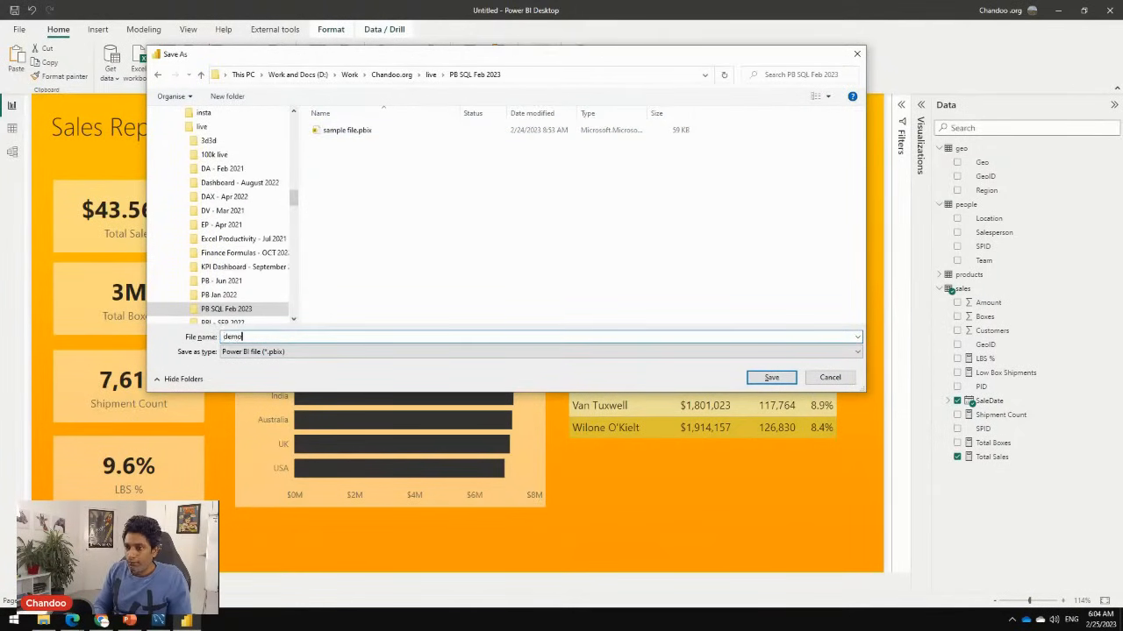
pyautogui.write('le')
pyautogui.press('Return')
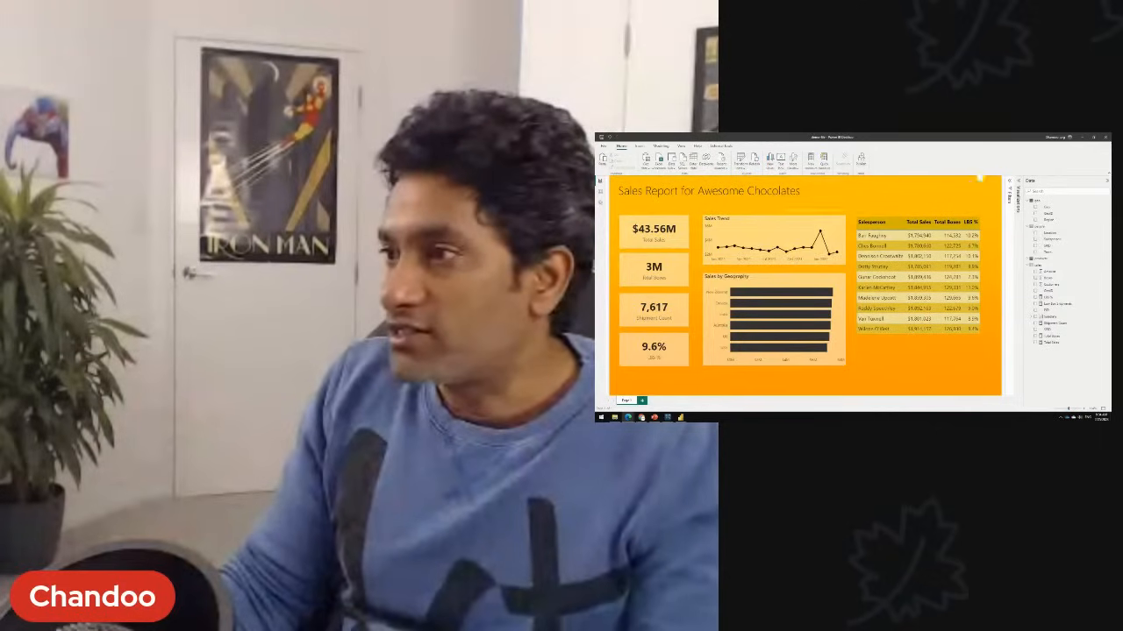
# Examine the product names in the data of the products table and return to the report page
pyautogui.click(600, 191)
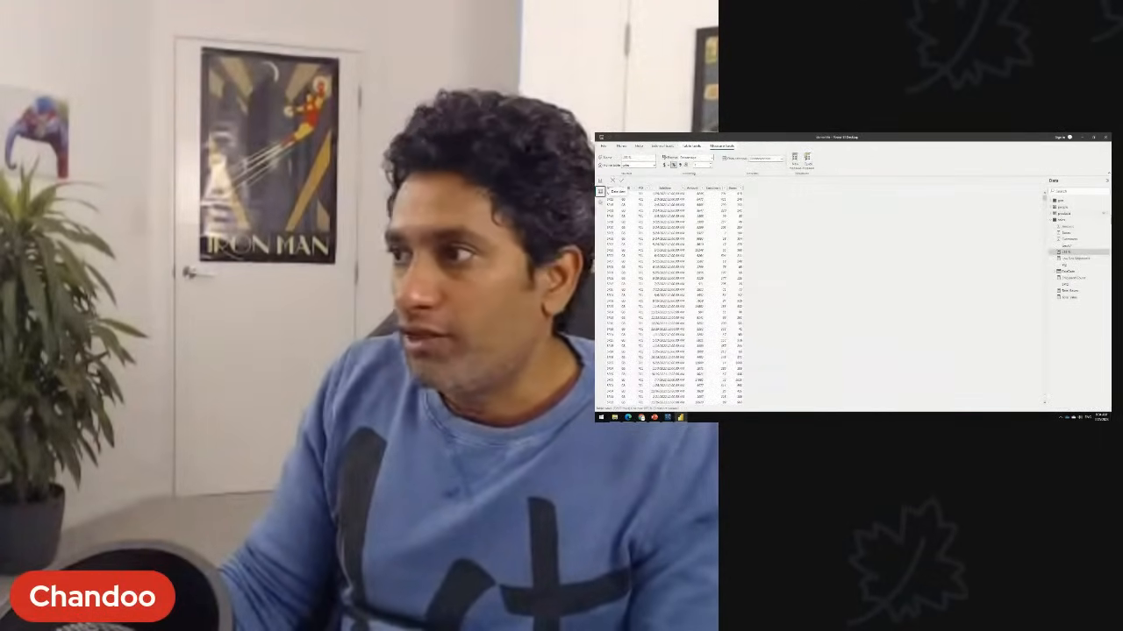
pyautogui.click(1064, 214)
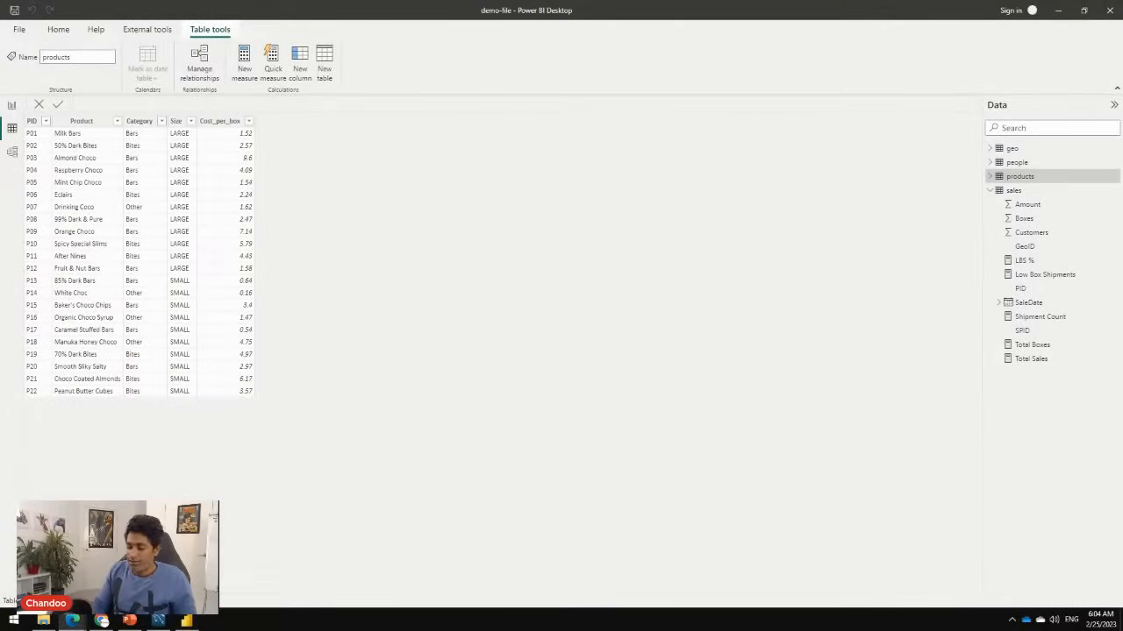
pyautogui.hotkey('ctrl', '1')
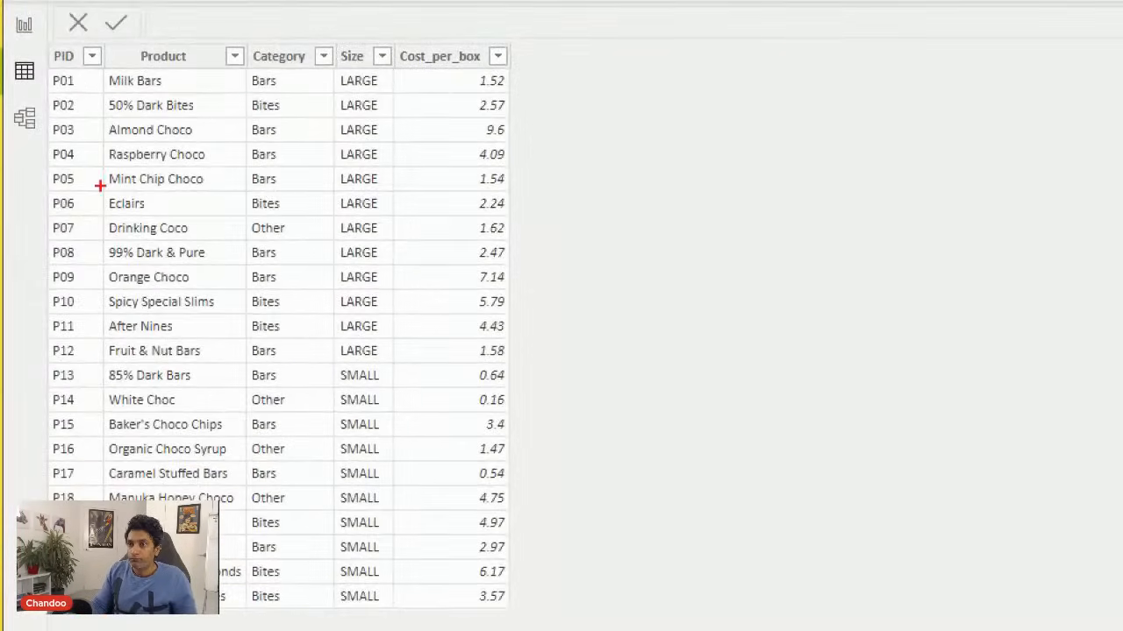
pyautogui.moveTo(103, 73)
pyautogui.mouseDown()
pyautogui.moveTo(110, 131)
pyautogui.moveTo(237, 287)
pyautogui.mouseUp()
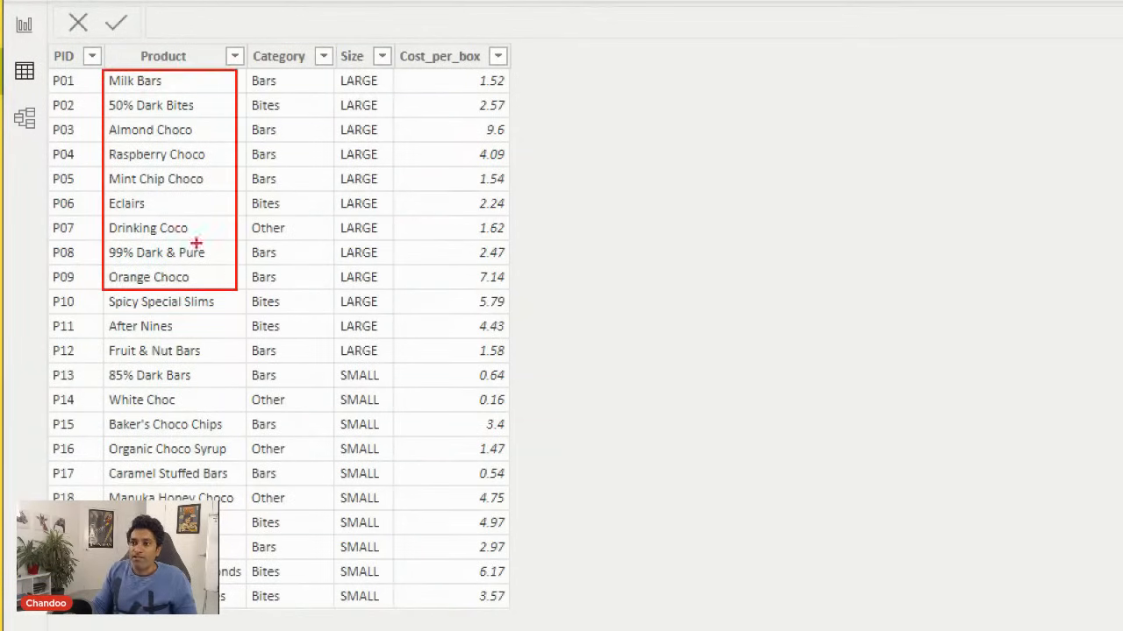
pyautogui.moveTo(109, 195)
pyautogui.mouseDown()
pyautogui.moveTo(130, 225)
pyautogui.moveTo(154, 214)
pyautogui.mouseUp()
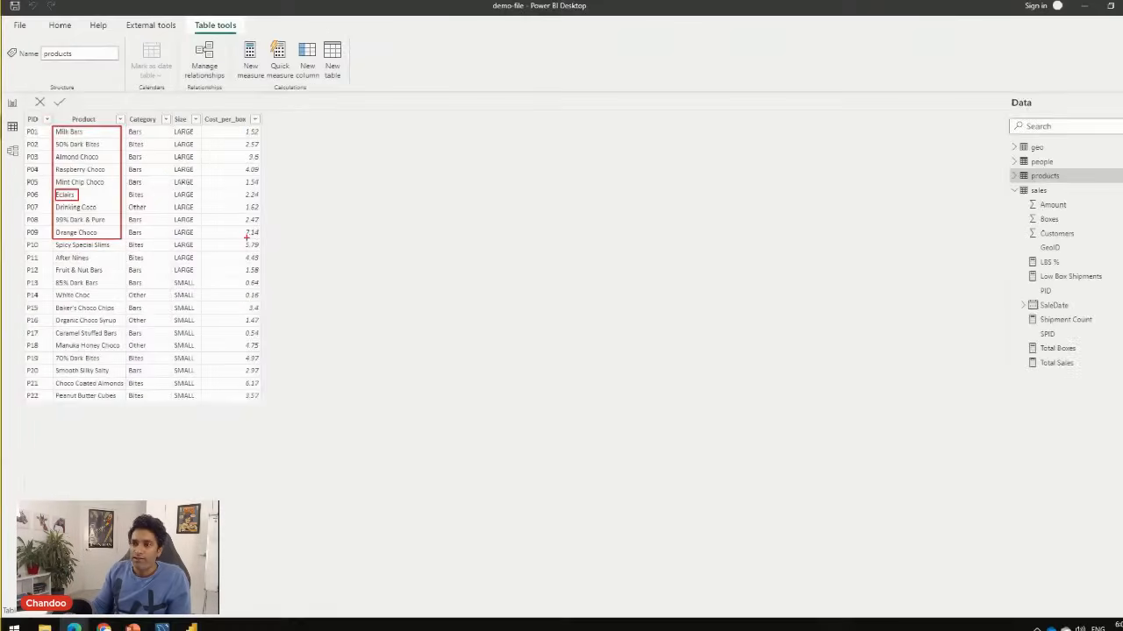
pyautogui.press('Escape')
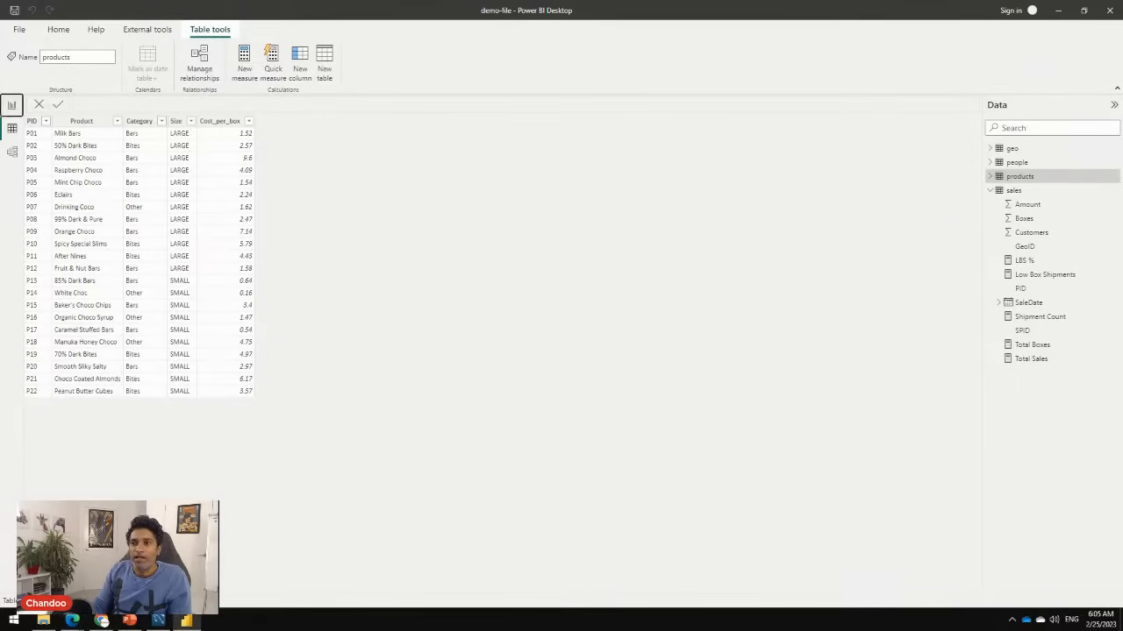
pyautogui.click(11, 104)
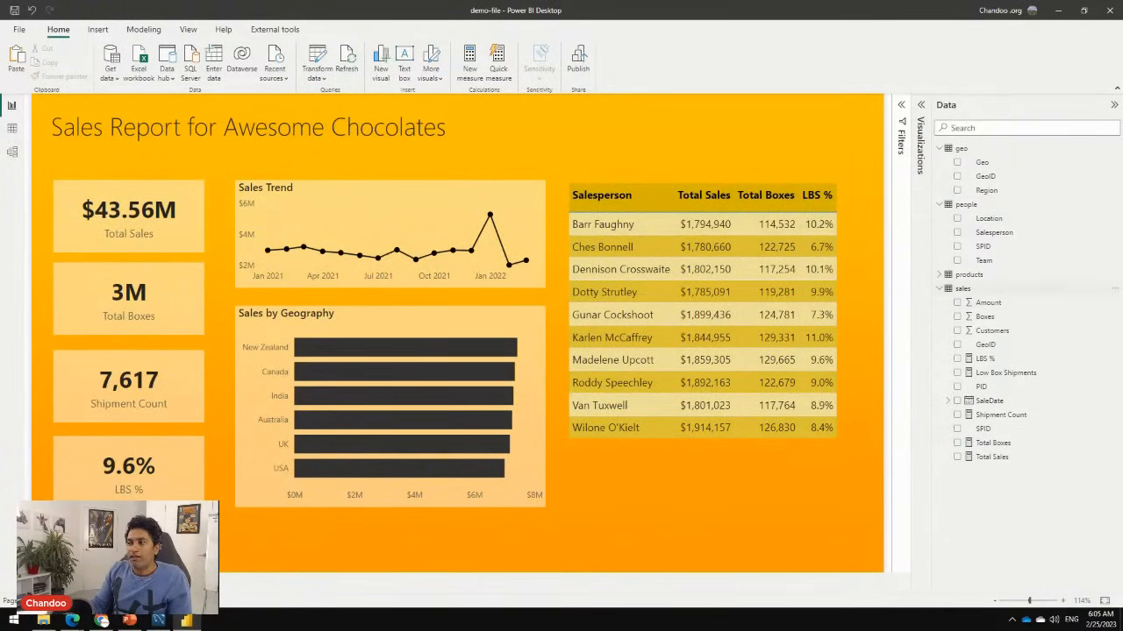
# Start a new MySQL database connection and expand its advanced options to reach the SQL statement
pyautogui.click(110, 77)
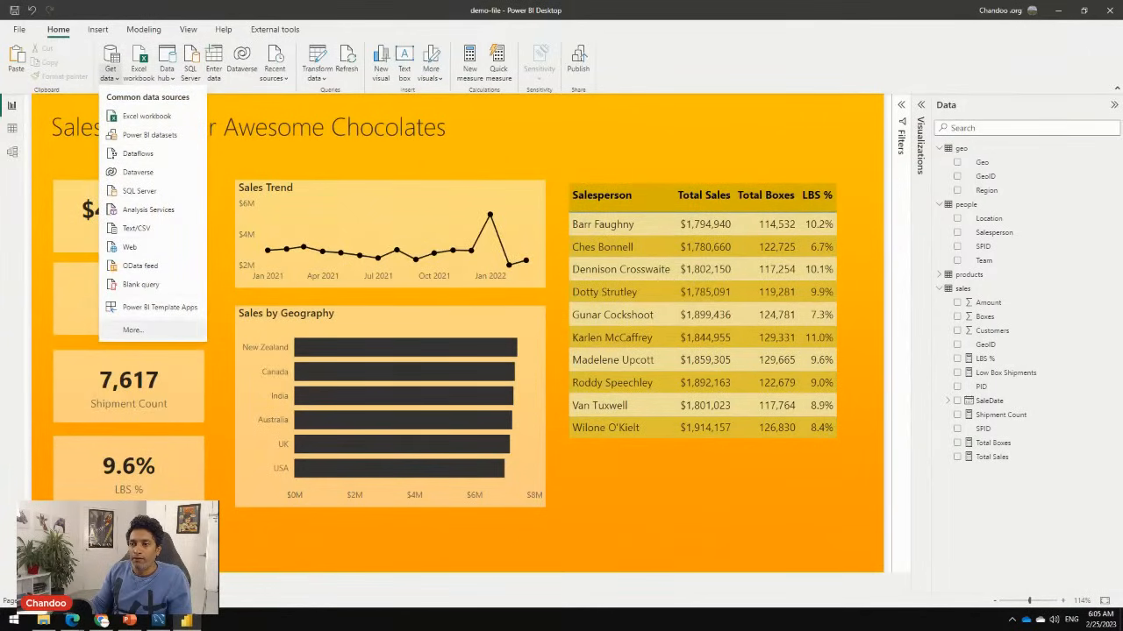
pyautogui.click(133, 330)
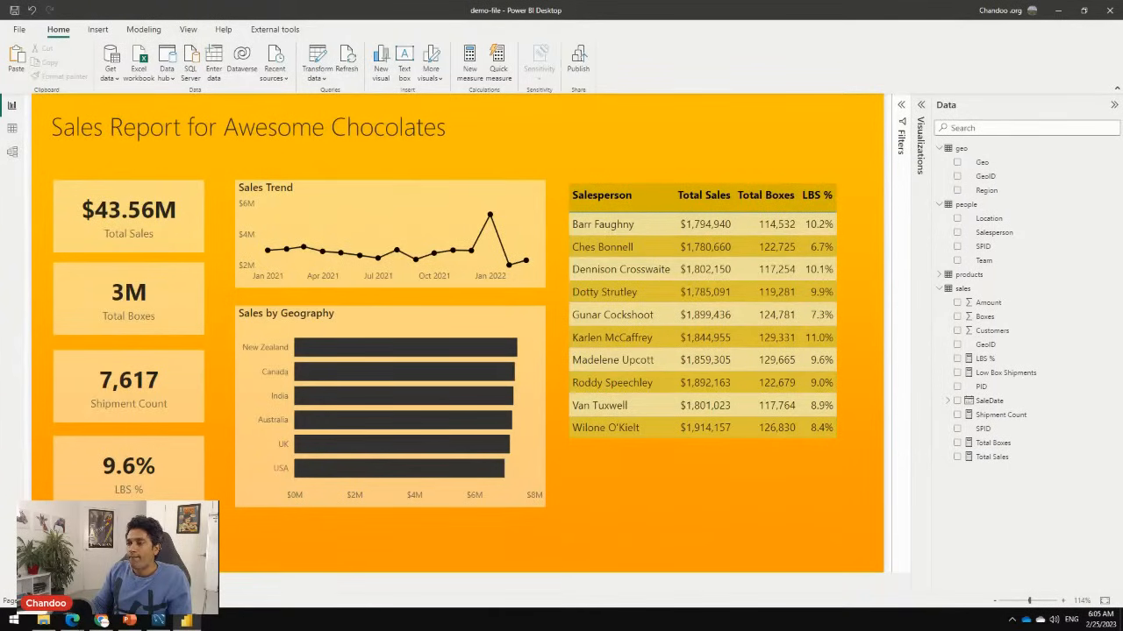
pyautogui.write('mysq')
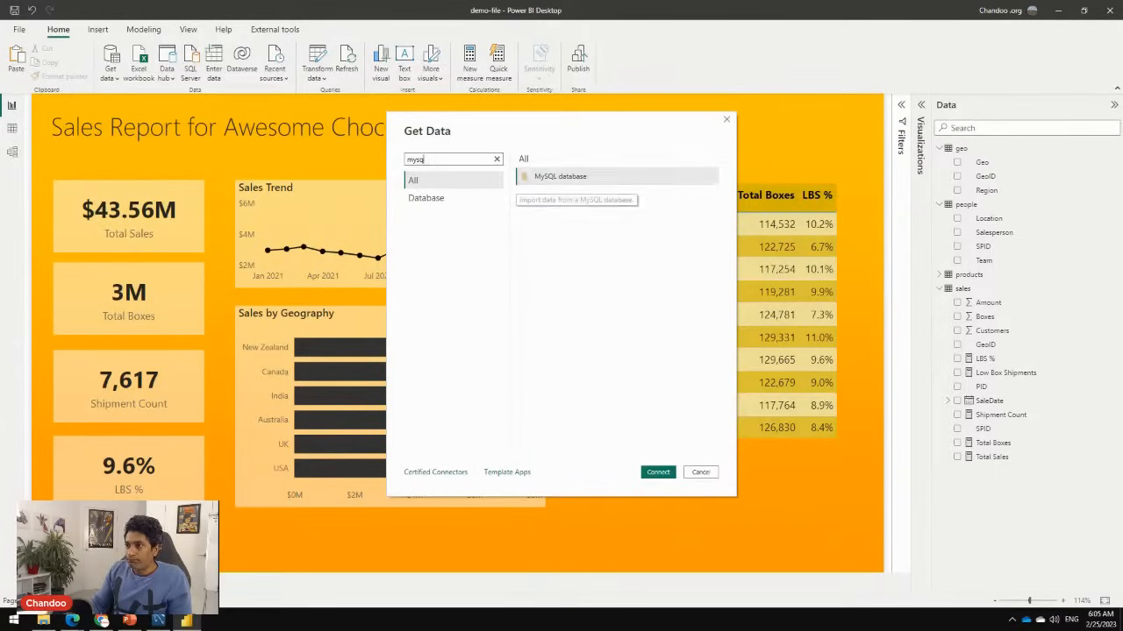
pyautogui.press('Return')
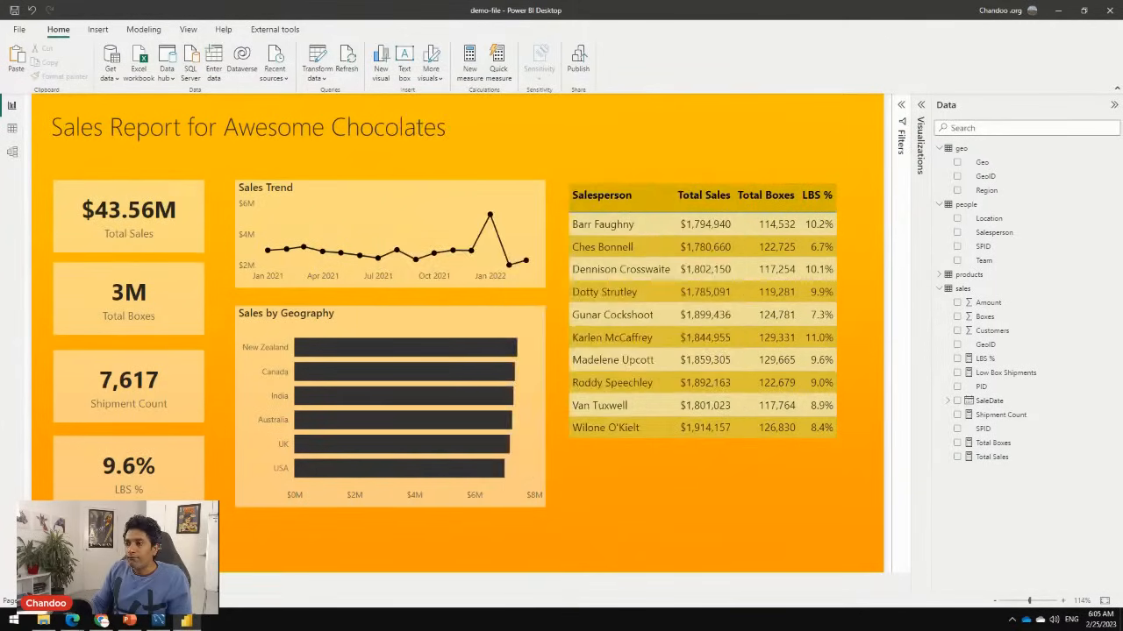
pyautogui.click(440, 305)
pyautogui.click(404, 327)
pyautogui.moveTo(544, 241); pyautogui.dragTo(543, 161)
pyautogui.click(526, 317)
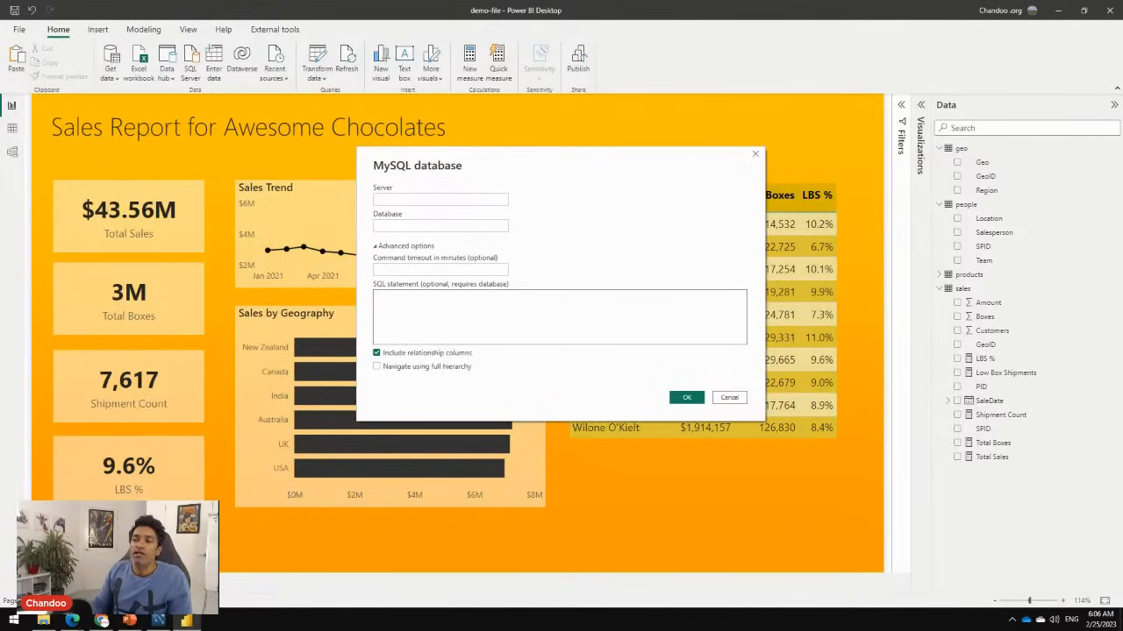
# Set the MySQL server to localhost:3306 and check the connection address in MySQL Workbench
pyautogui.click(430, 200)
pyautogui.write('localhost:3306')
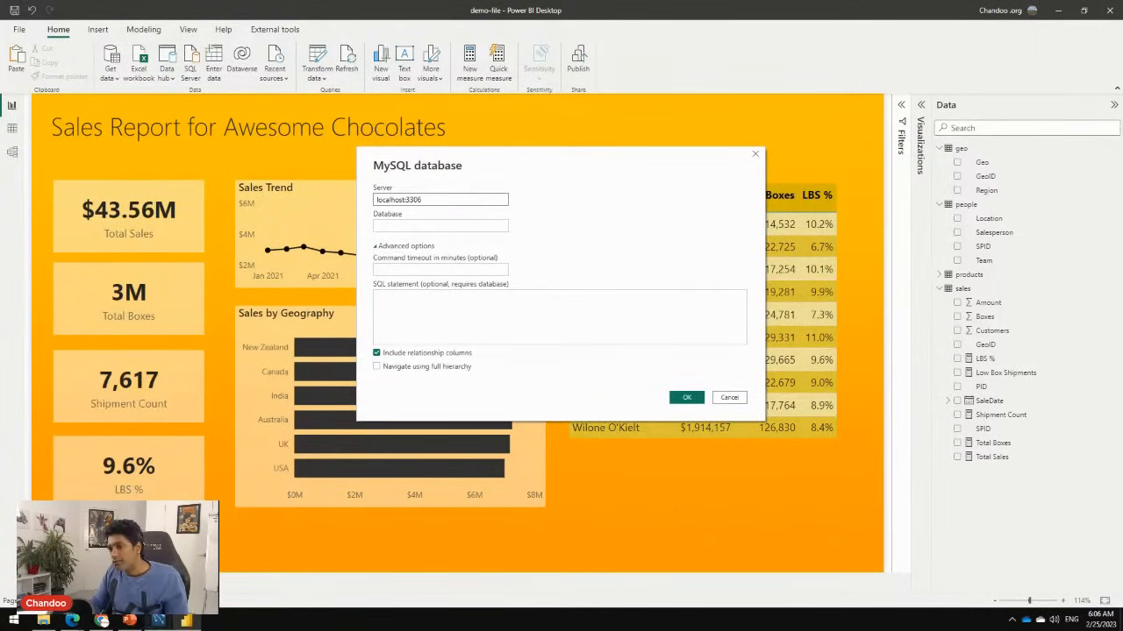
pyautogui.click(159, 621)
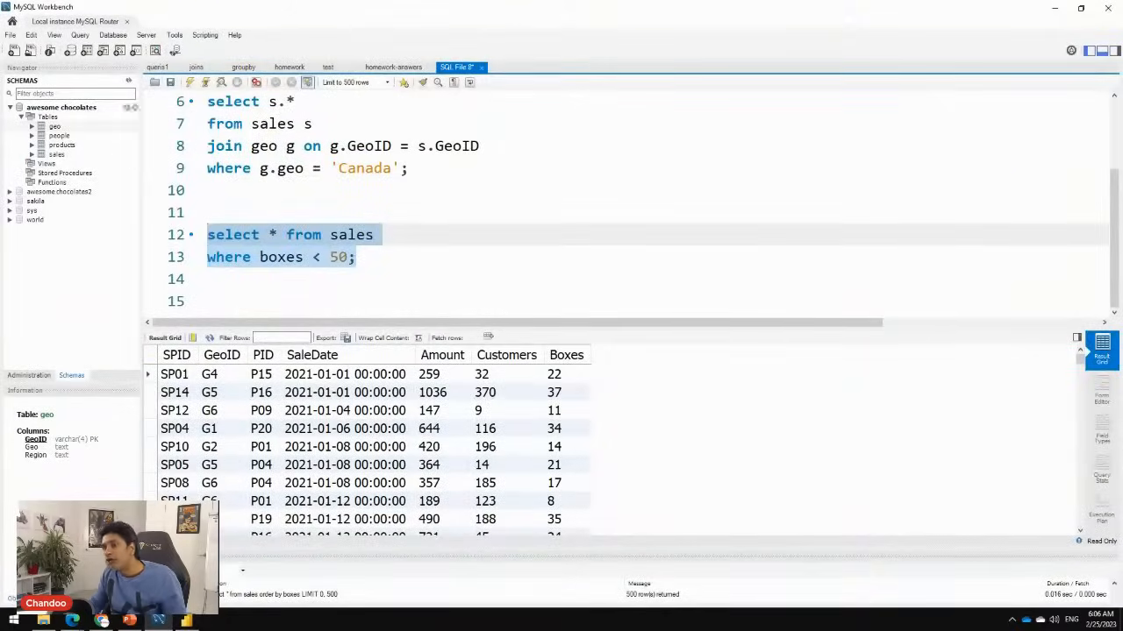
pyautogui.click(13, 21)
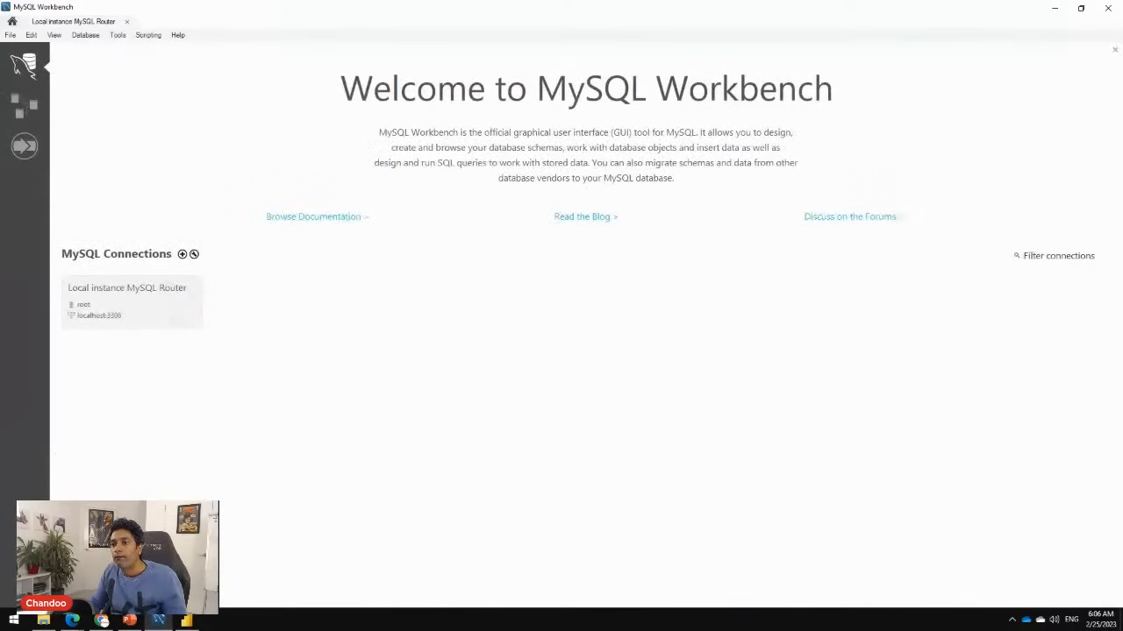
pyautogui.click(1054, 8)
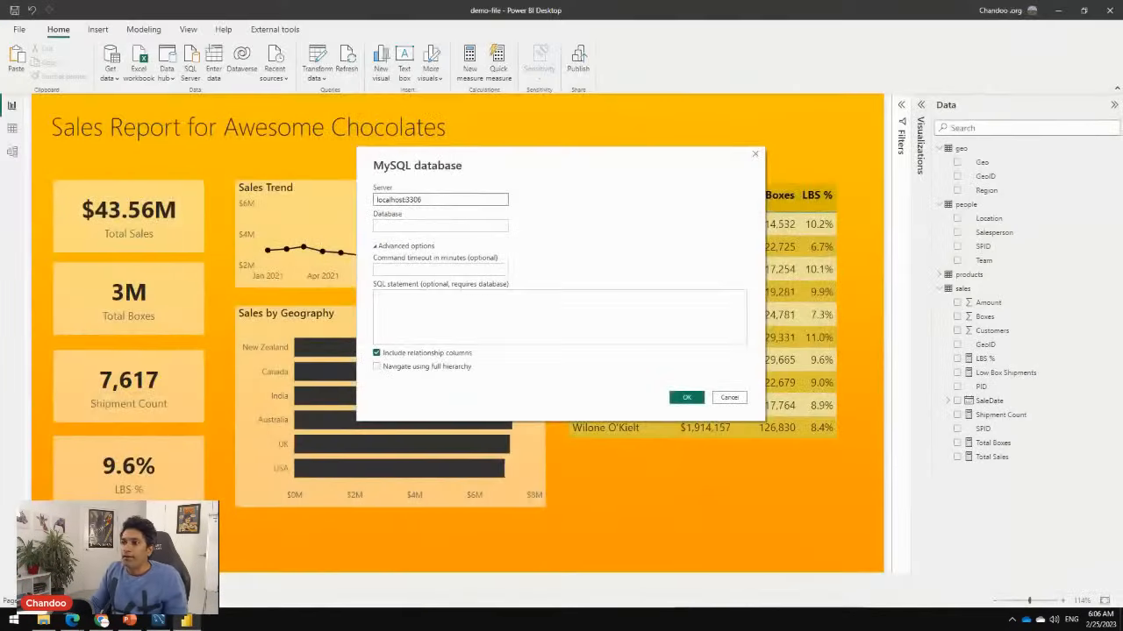
# Set the database to "awesome chocolates" and begin the SQL statement with "select * from sales" and "where" on a new line
pyautogui.write('awesome chocolates')
pyautogui.click(378, 297)
pyautogui.write('select ')
pyautogui.write('* from sales ')
pyautogui.write('where')
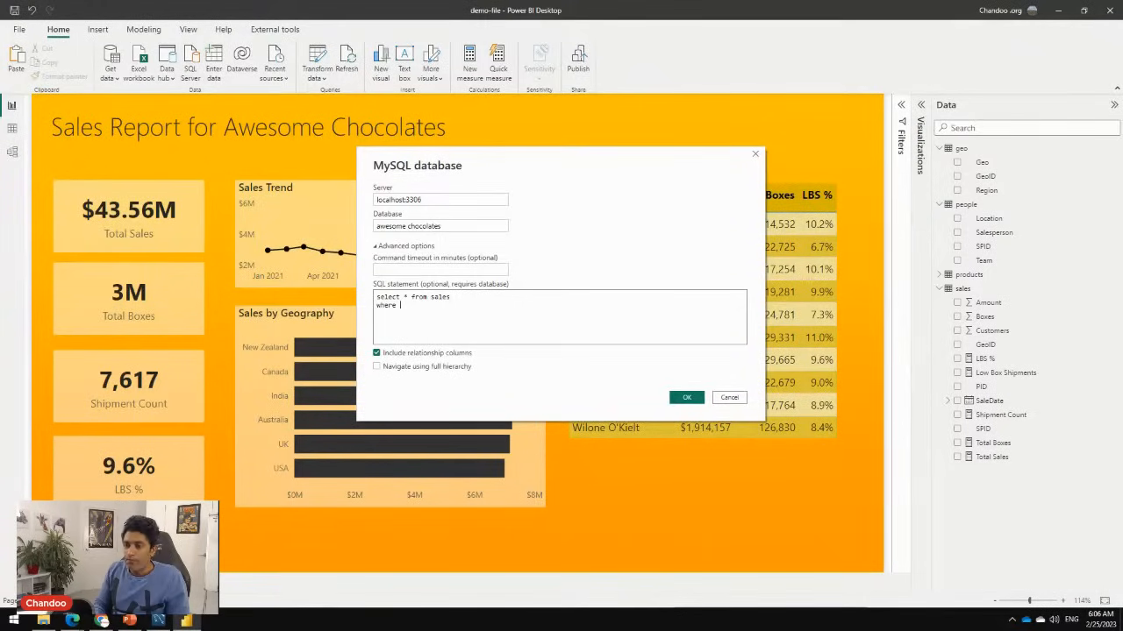
# Switch to MySQL Workbench to check the sales query's columns and condition, and return to the Power BI connection dialog
pyautogui.hotkey('alt', 'Tab')
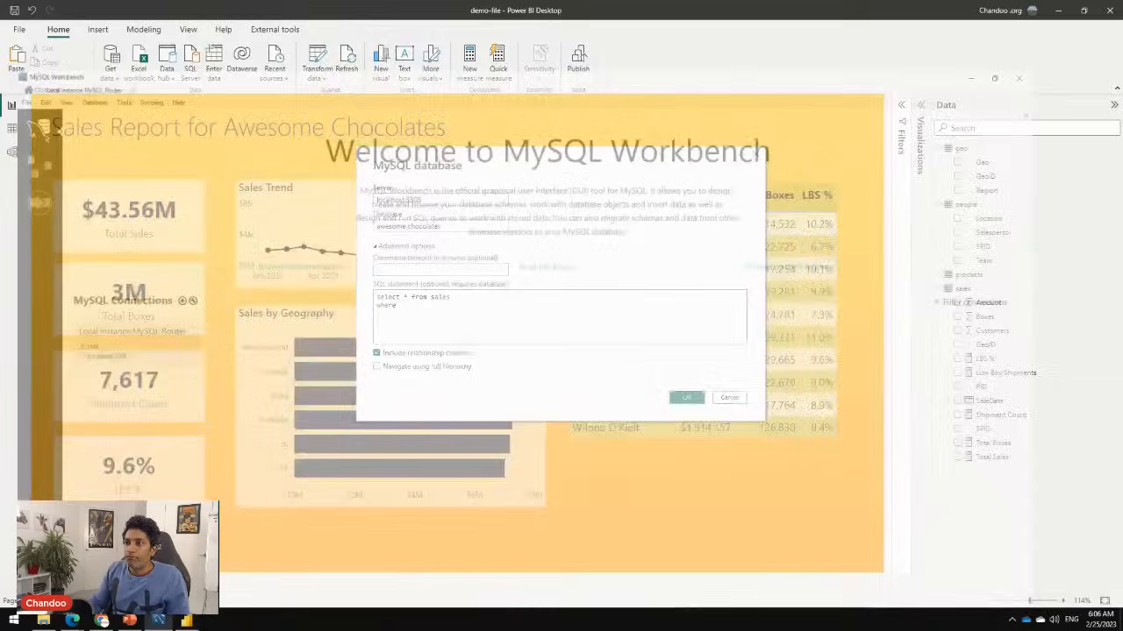
pyautogui.click(73, 21)
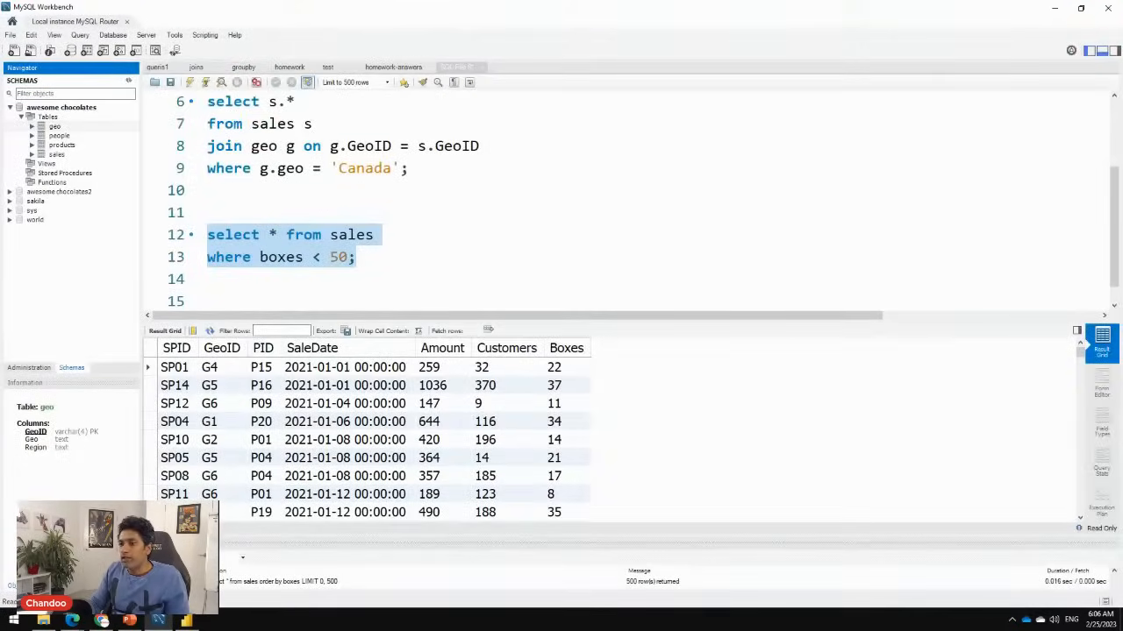
pyautogui.hotkey('alt', 'Tab')
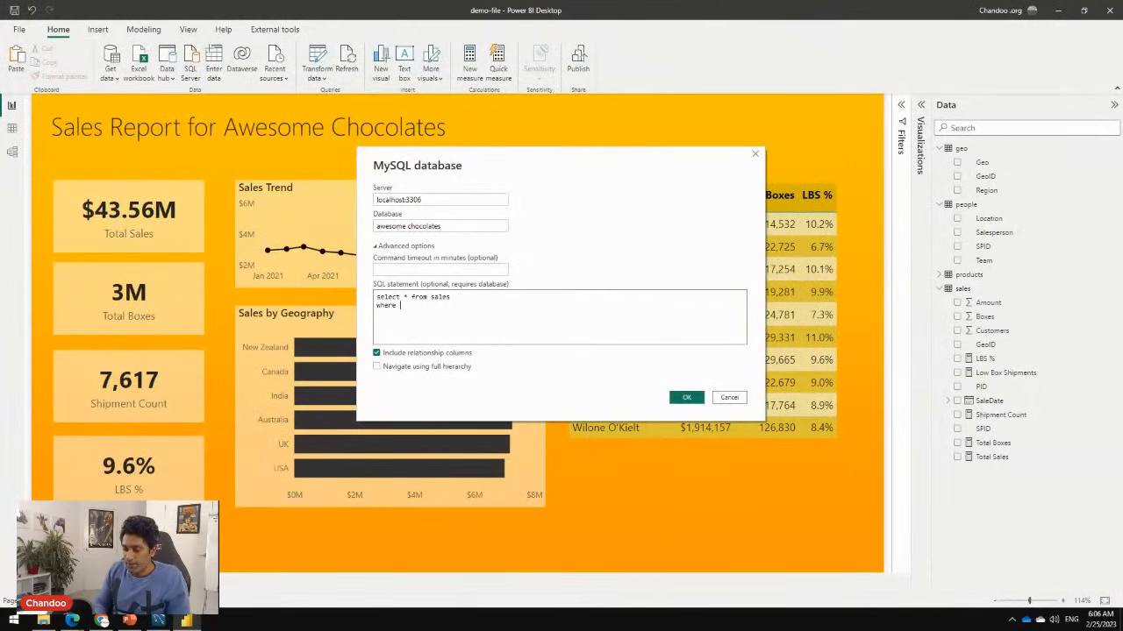
# Complete the SQL condition as PID = 'P04', checking the product codes in MySQL Workbench, and load the query's data into the report
pyautogui.write('PID')
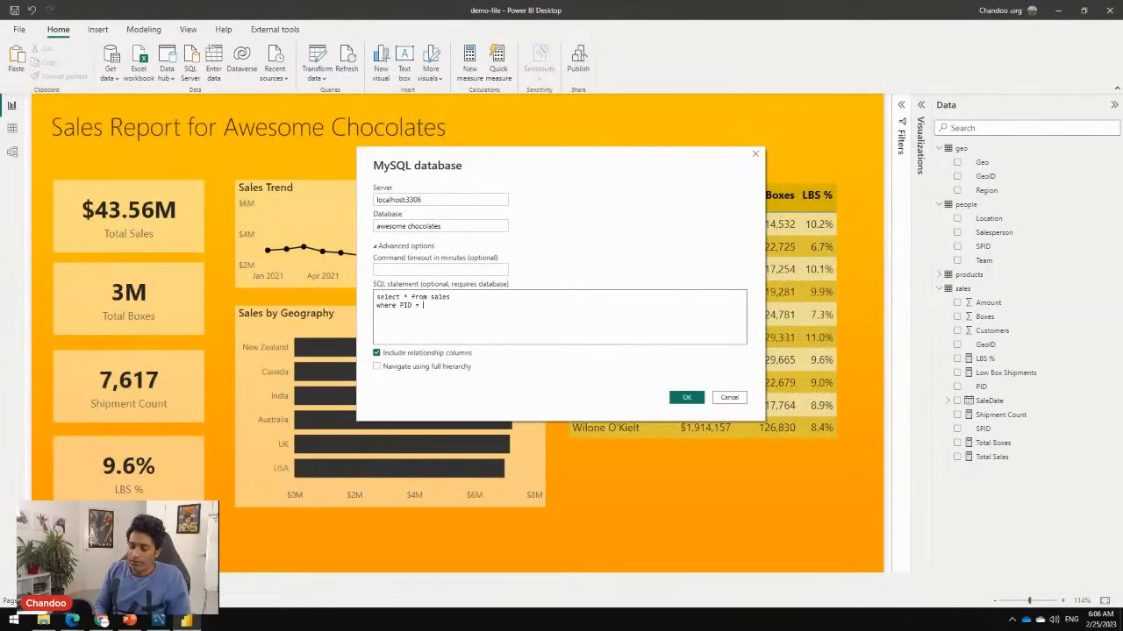
pyautogui.write(" = '")
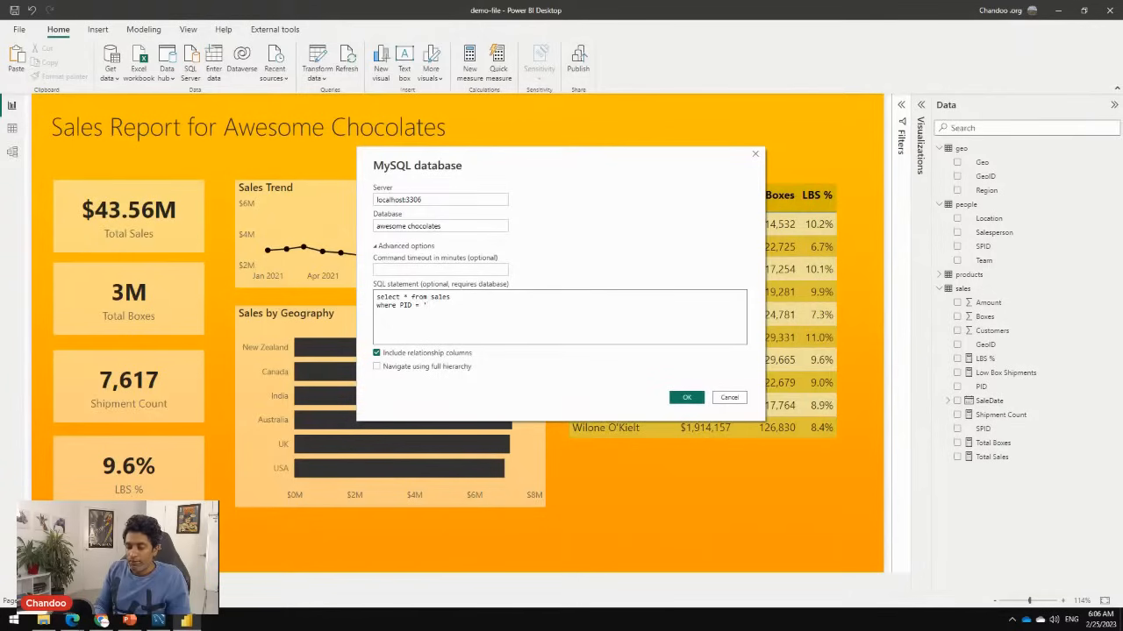
pyautogui.hotkey('alt', 'Tab')
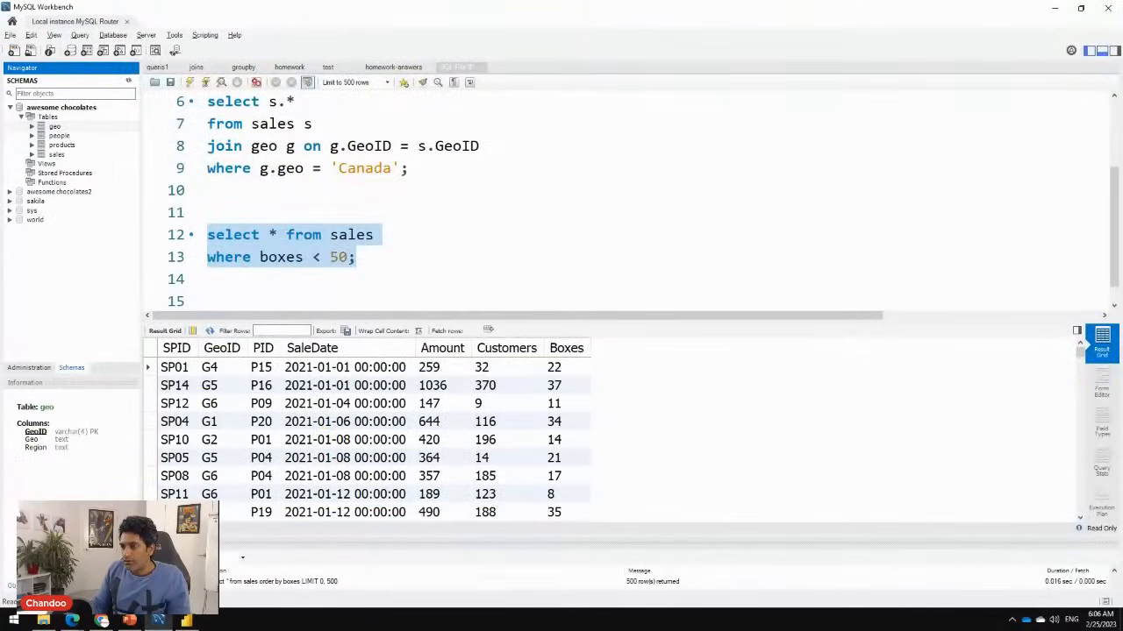
pyautogui.hotkey('alt', 'Tab')
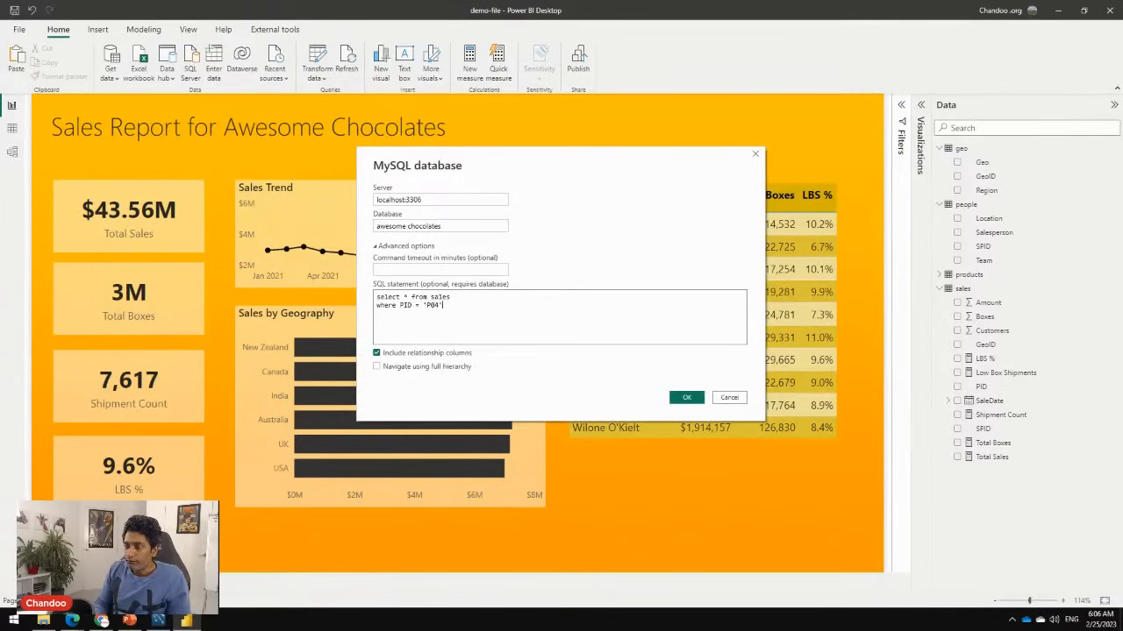
pyautogui.click(687, 397)
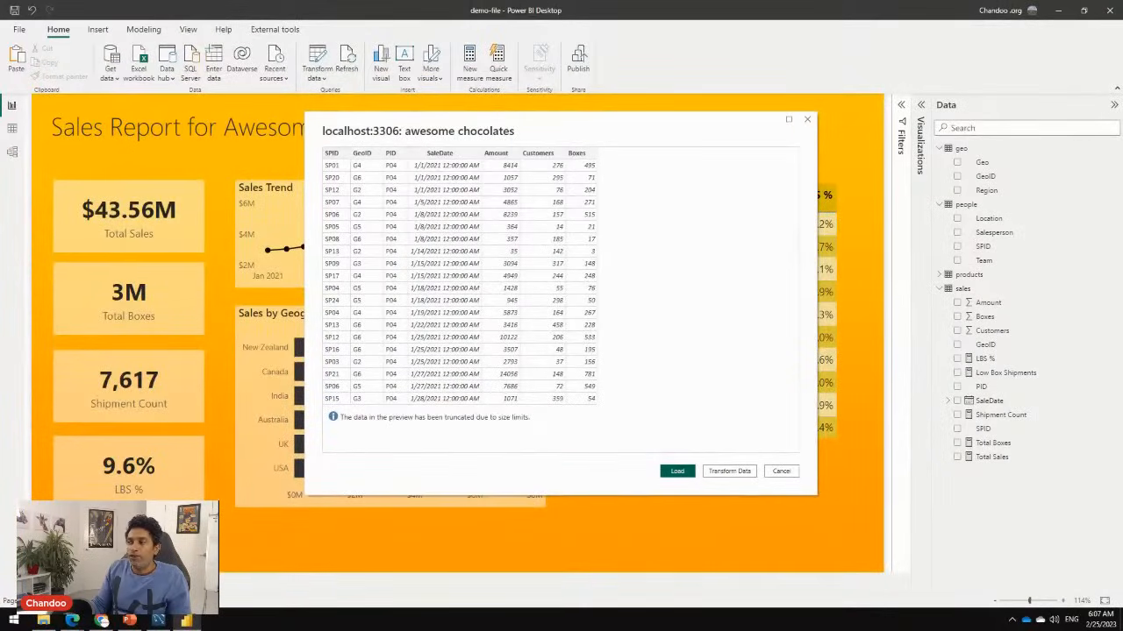
pyautogui.click(677, 471)
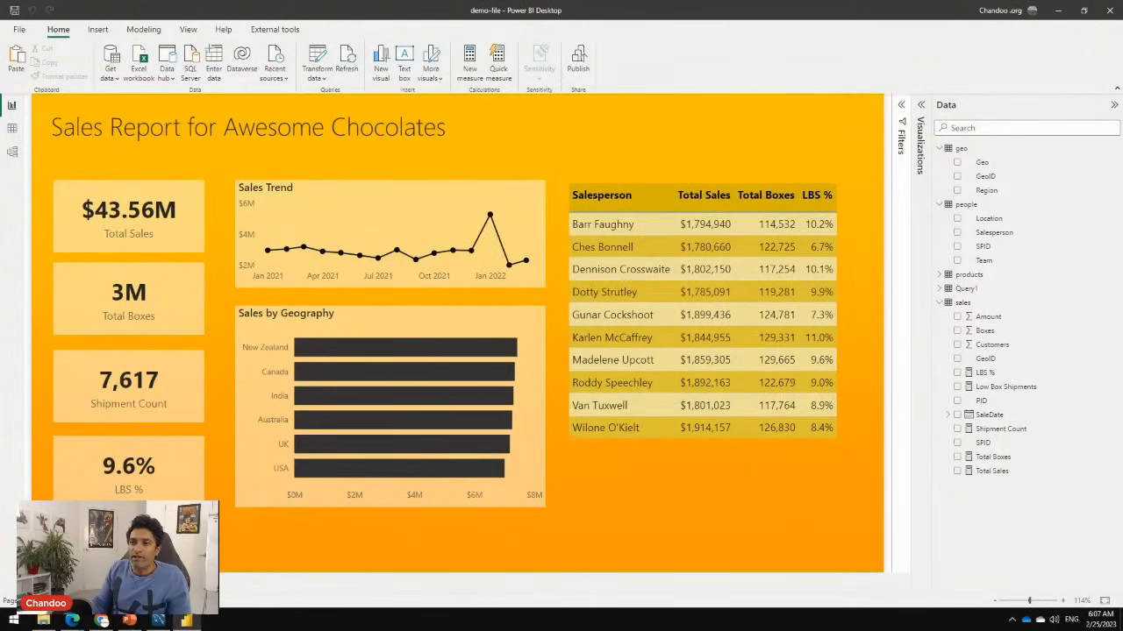
# Check the new query's relationships in the data model, and open Query1 for editing in Power Query Editor
pyautogui.click(12, 152)
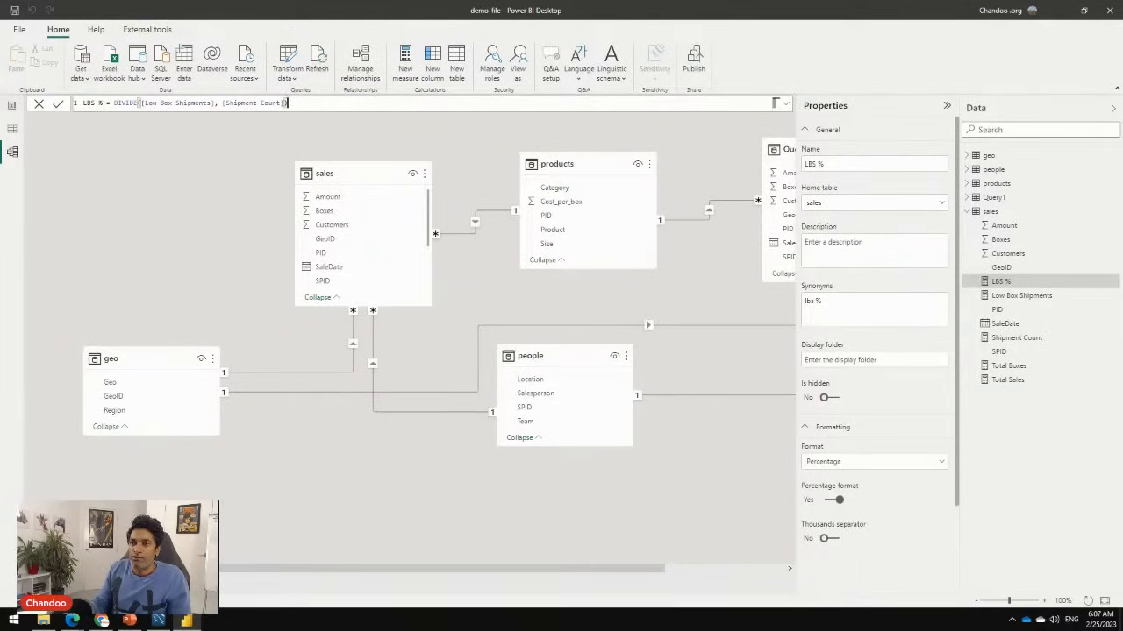
pyautogui.click(12, 105)
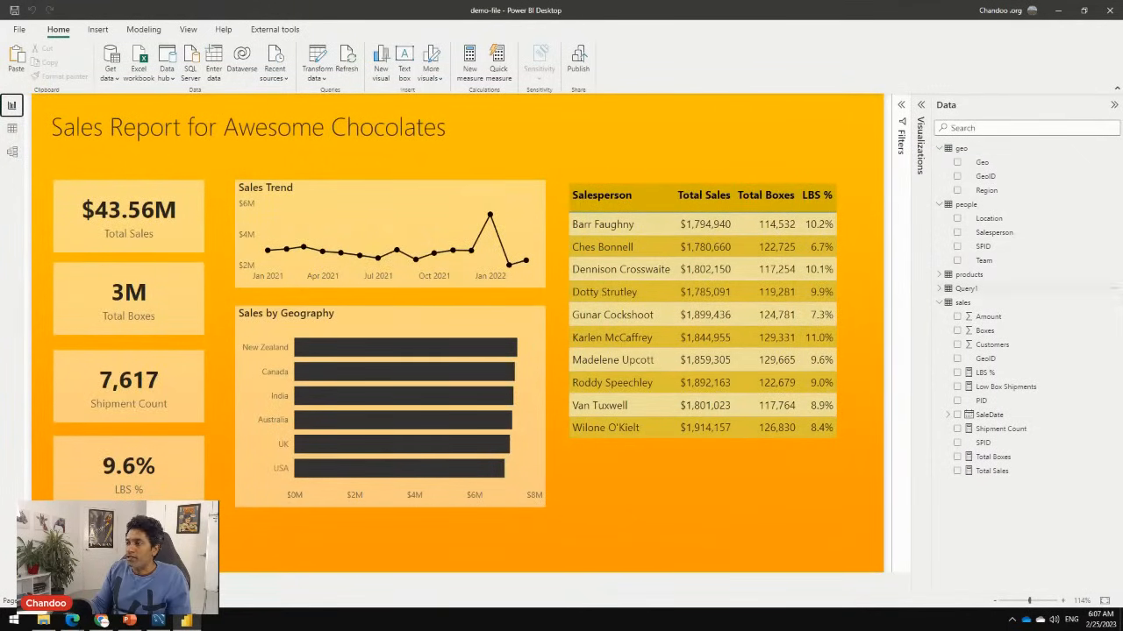
pyautogui.click(966, 288)
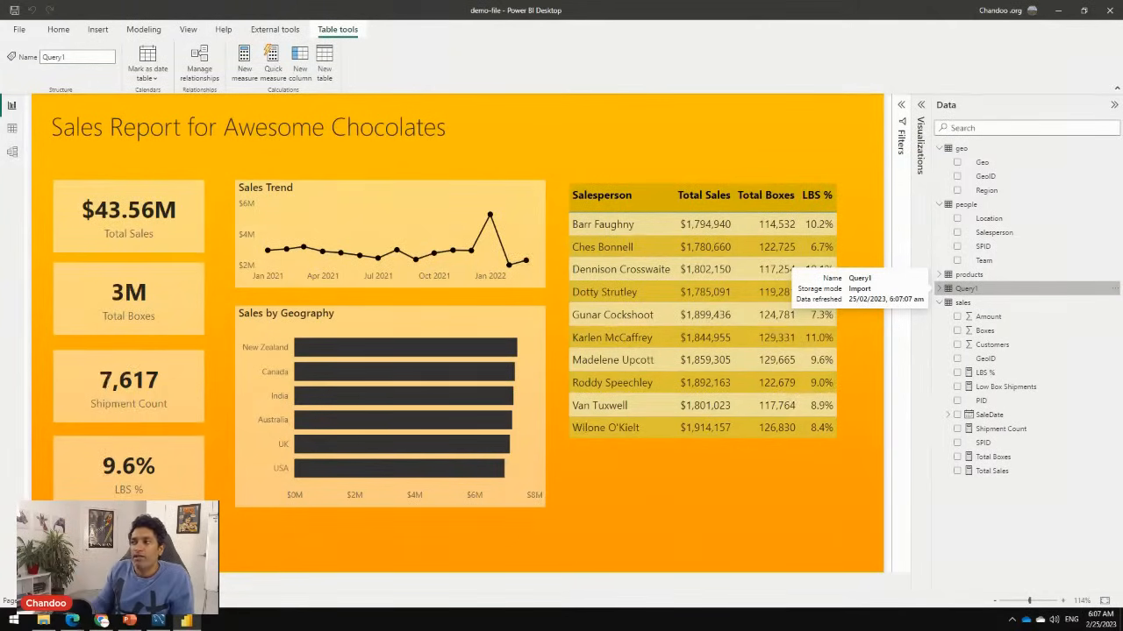
pyautogui.rightClick(957, 289)
pyautogui.click(974, 356)
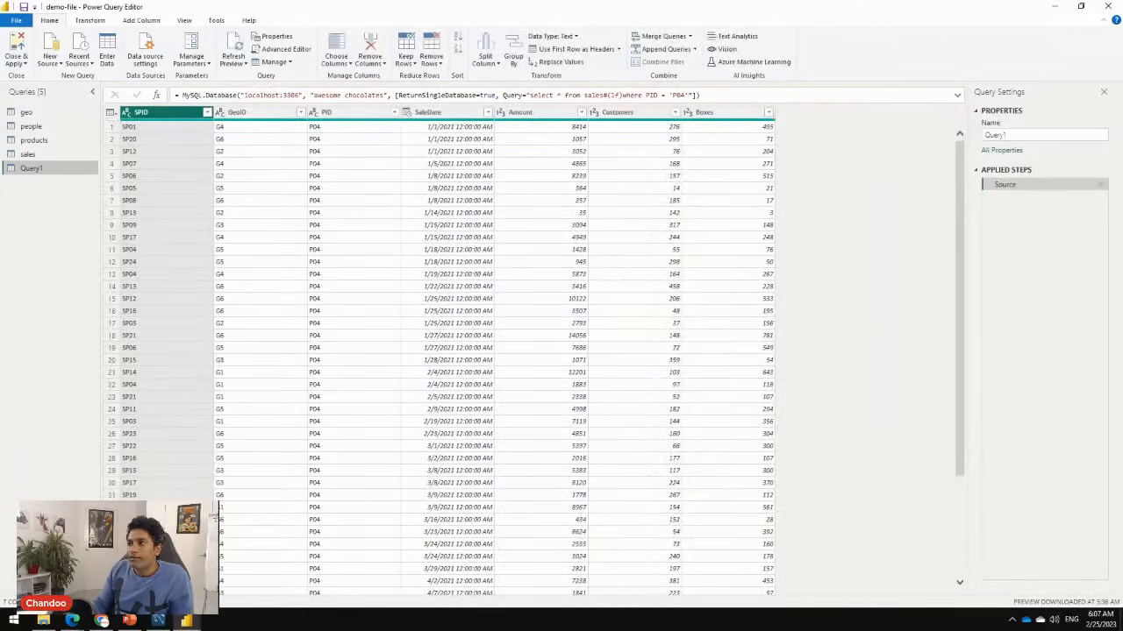
# Expand Query1's source formula and examine the embedded SQL statement and its PID condition
pyautogui.click(237, 95)
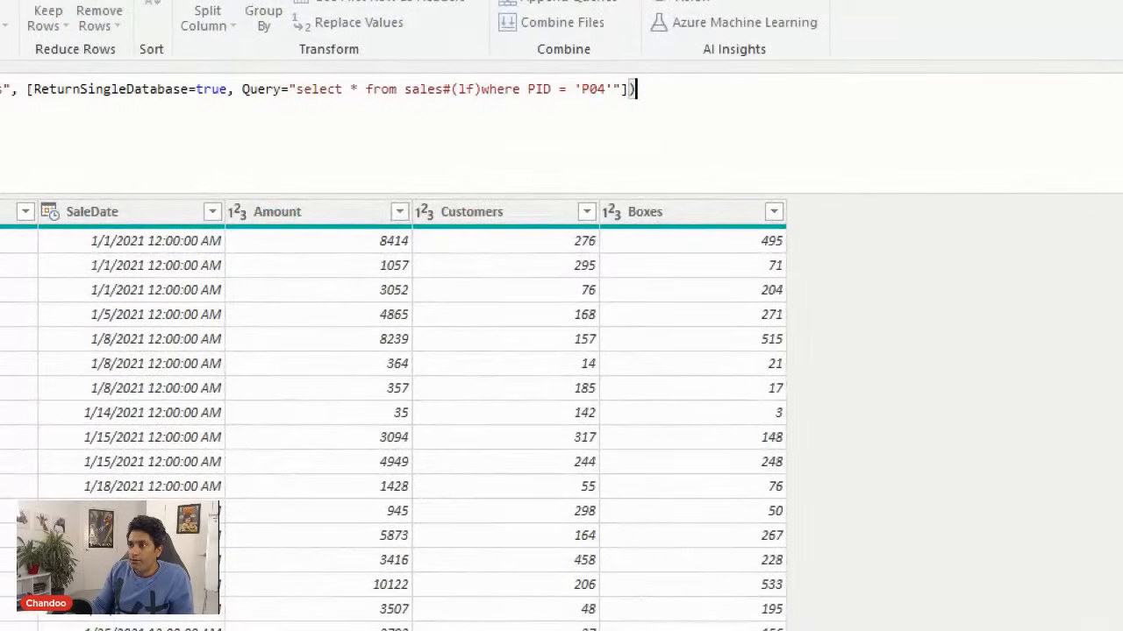
pyautogui.moveTo(241, 79)
pyautogui.mouseDown()
pyautogui.moveTo(333, 110)
pyautogui.moveTo(639, 98)
pyautogui.moveTo(609, 102)
pyautogui.mouseUp()
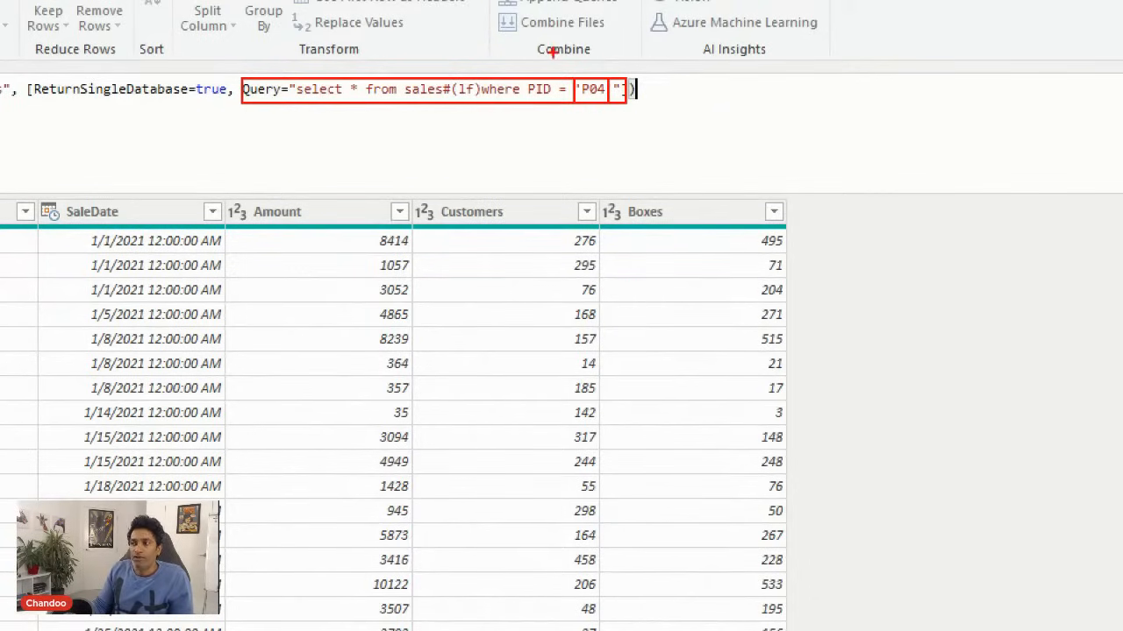
pyautogui.moveTo(594, 98); pyautogui.dragTo(566, 169)
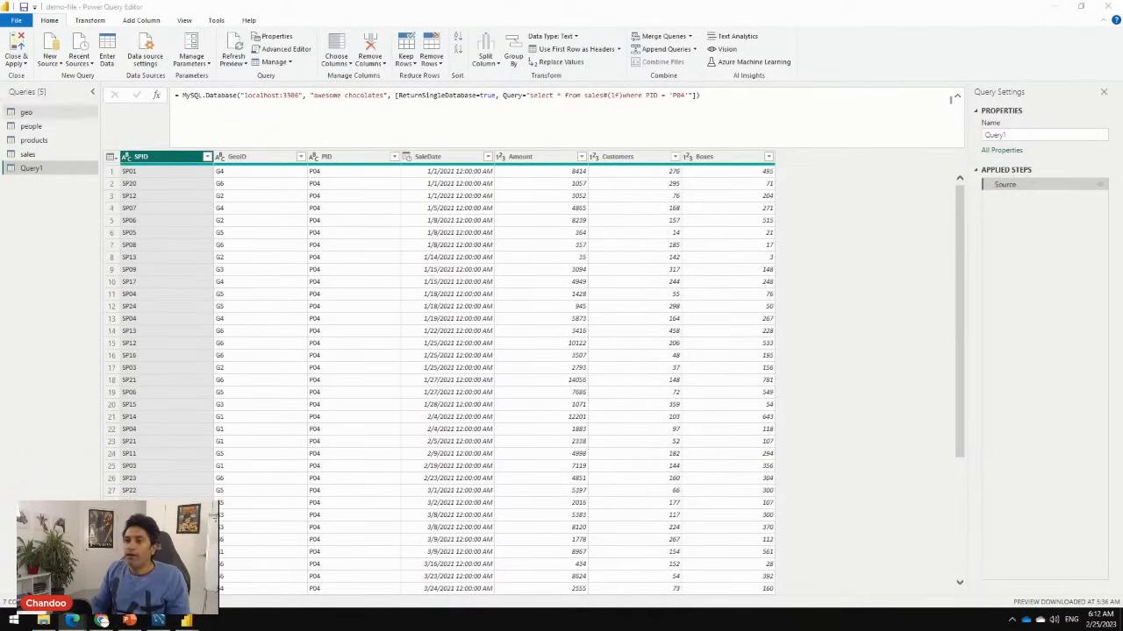
pyautogui.click(699, 96)
pyautogui.press('Return')
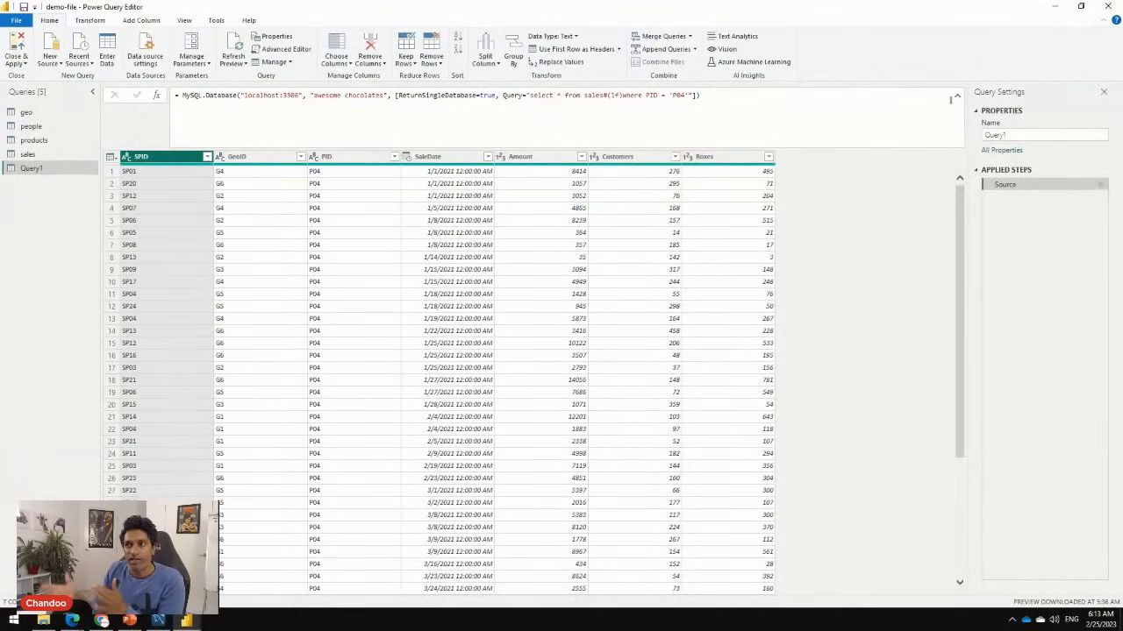
# Create a query parameter named "Product Code" with the current value P04
pyautogui.click(192, 44)
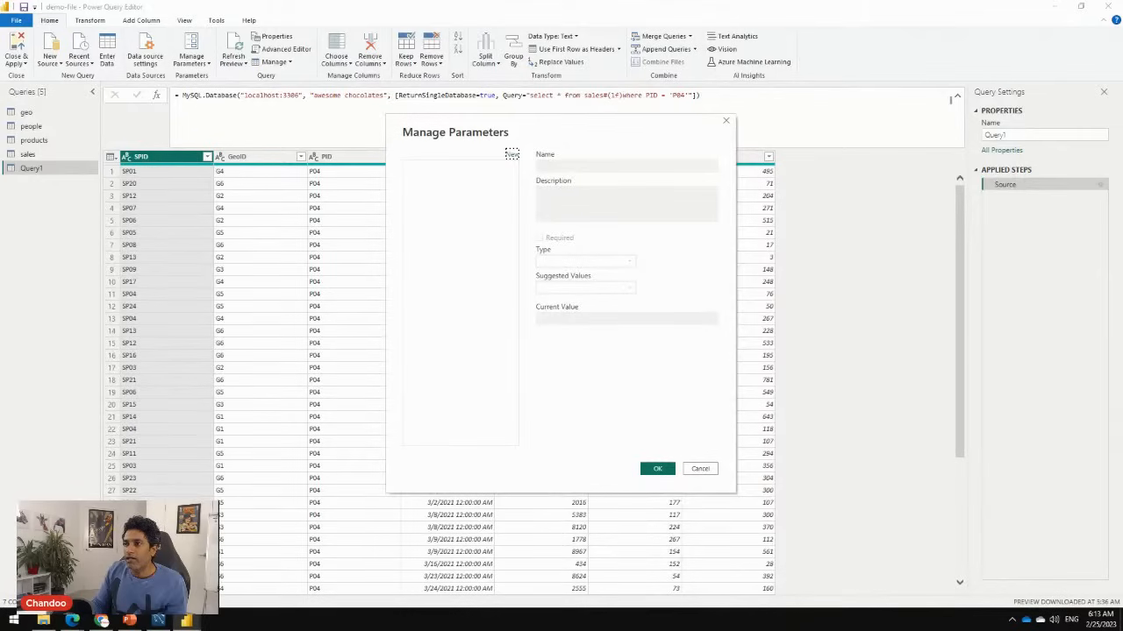
pyautogui.click(511, 155)
pyautogui.hotkey('ctrl', 'a')
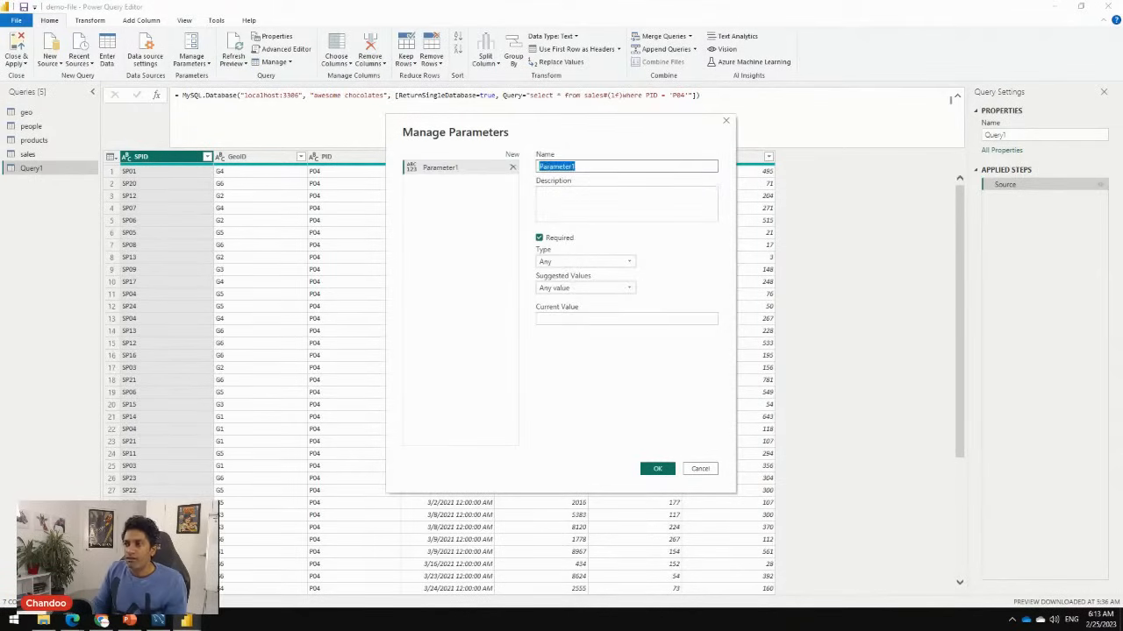
pyautogui.write('Prod')
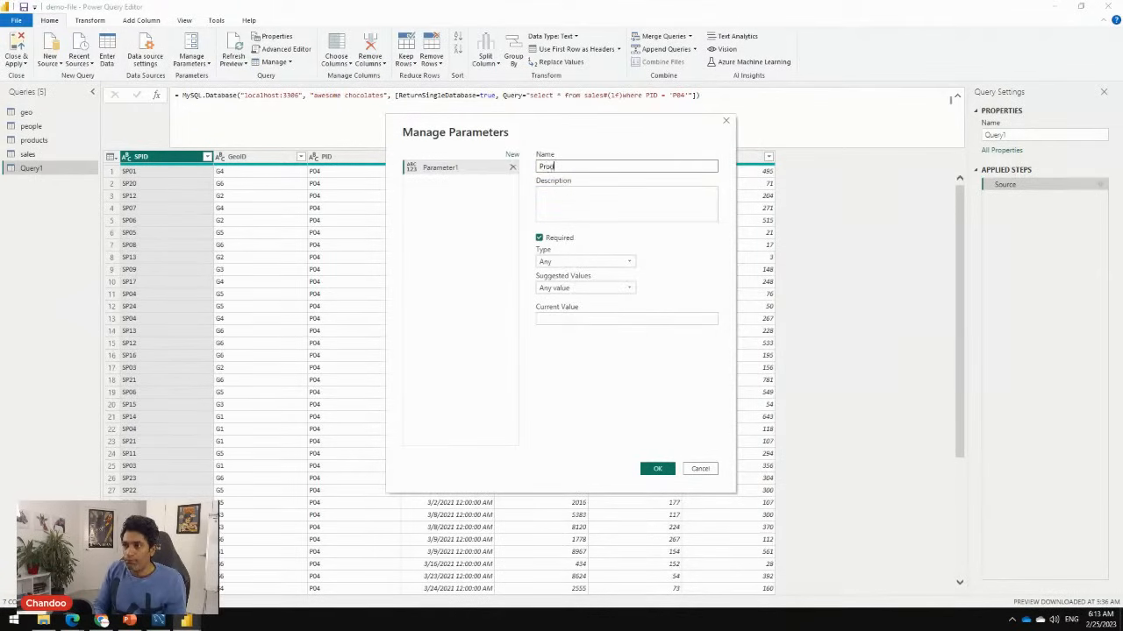
pyautogui.write('uct Code')
pyautogui.click(579, 319)
pyautogui.write('P04')
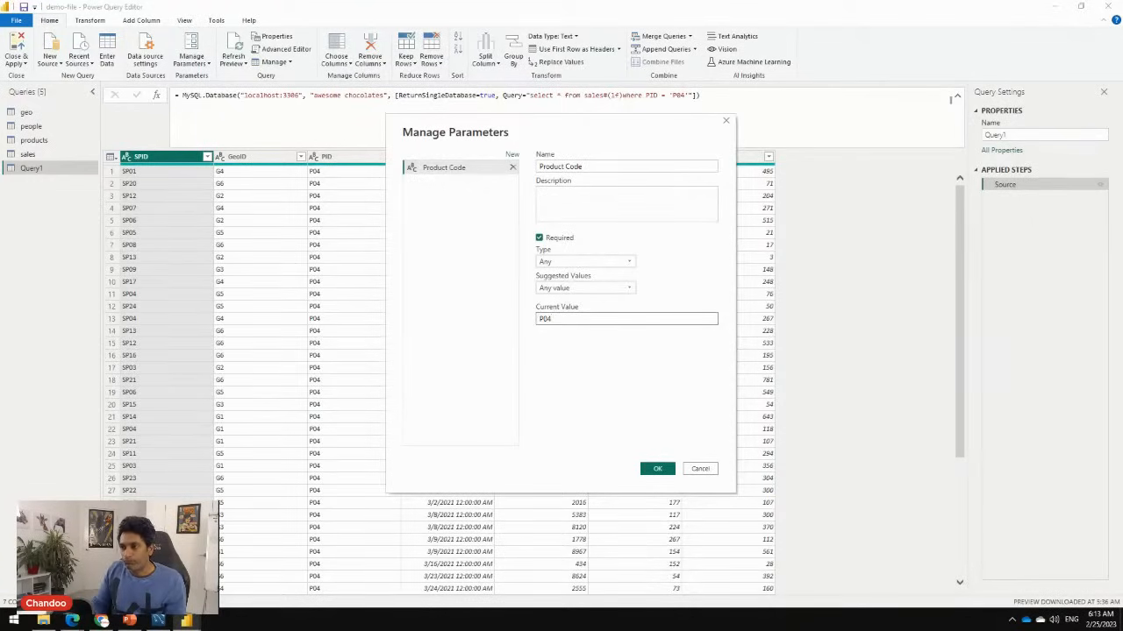
pyautogui.hotkey('ctrl', 'a')
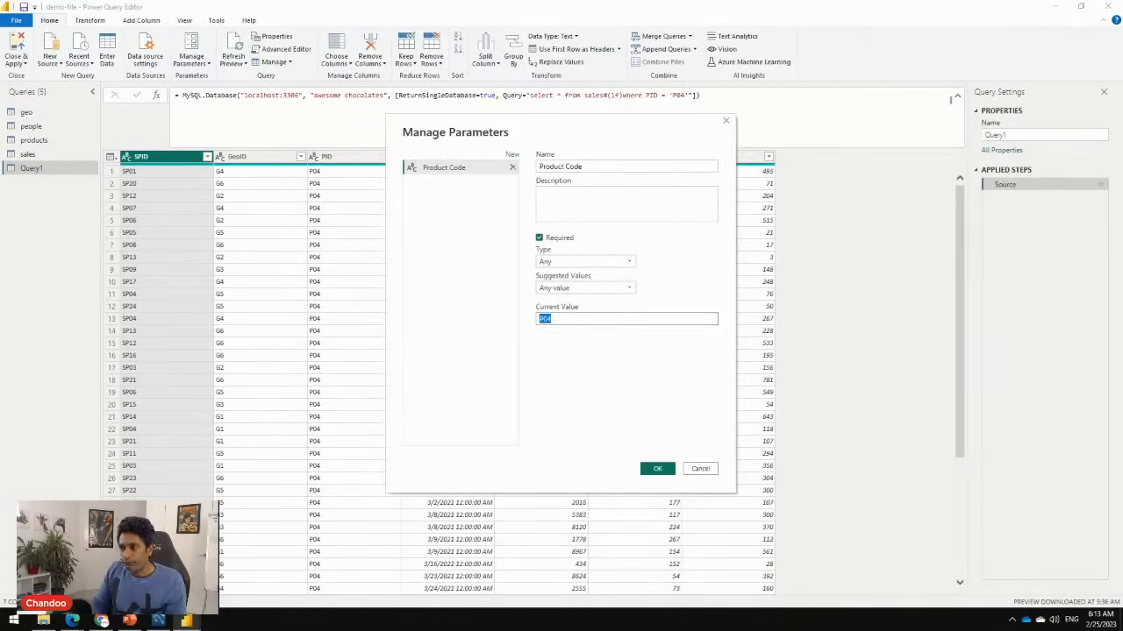
pyautogui.moveTo(539, 166); pyautogui.dragTo(586, 169)
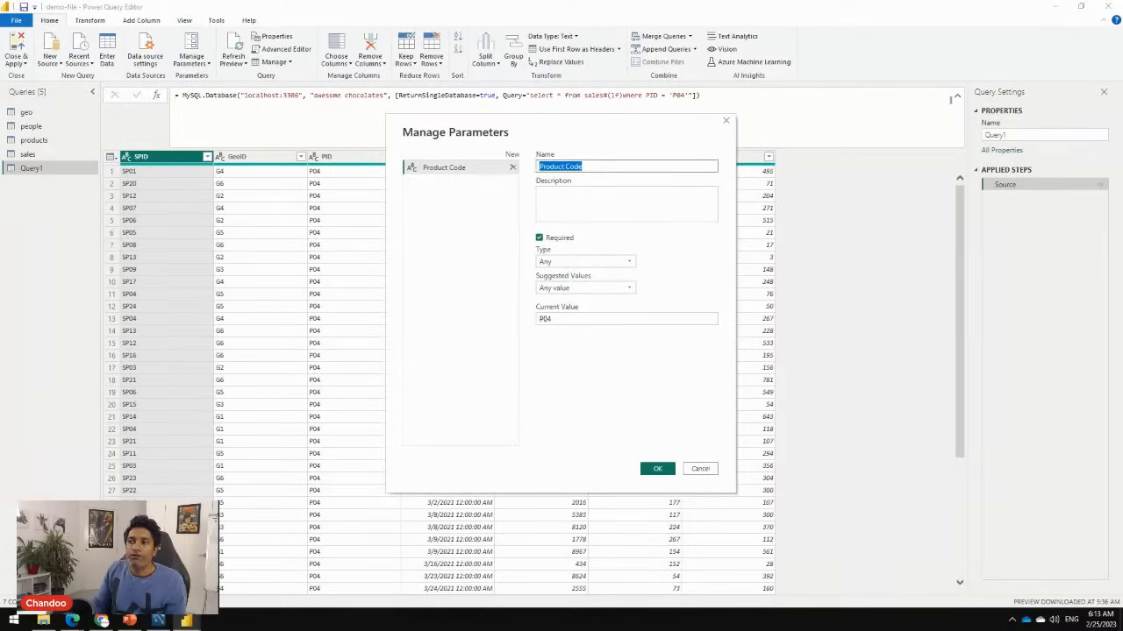
pyautogui.click(583, 166)
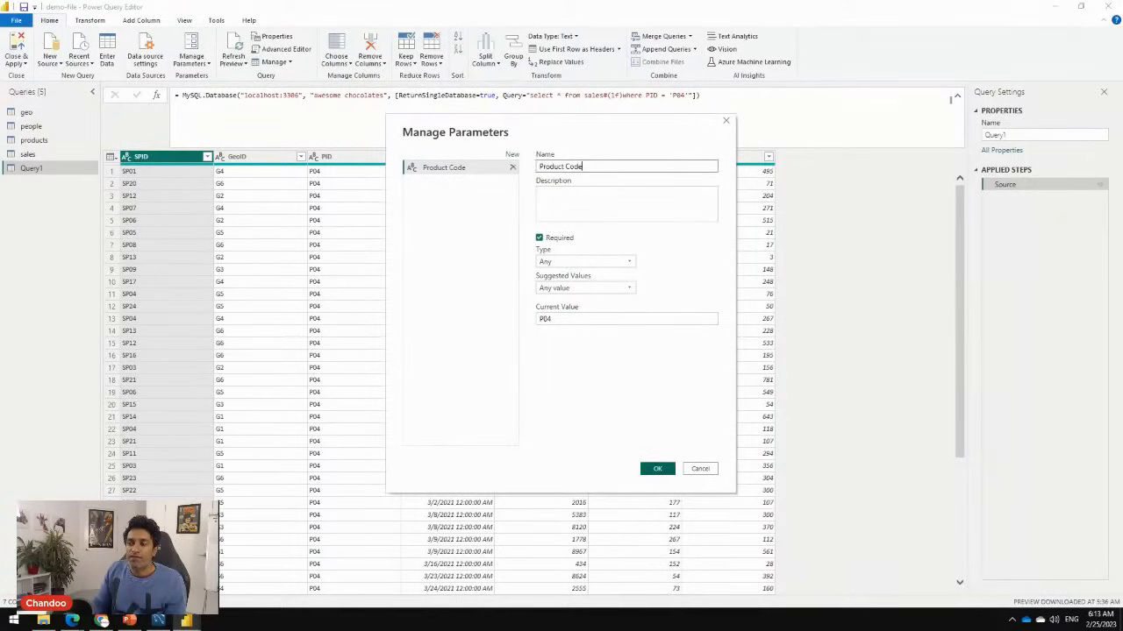
pyautogui.click(657, 468)
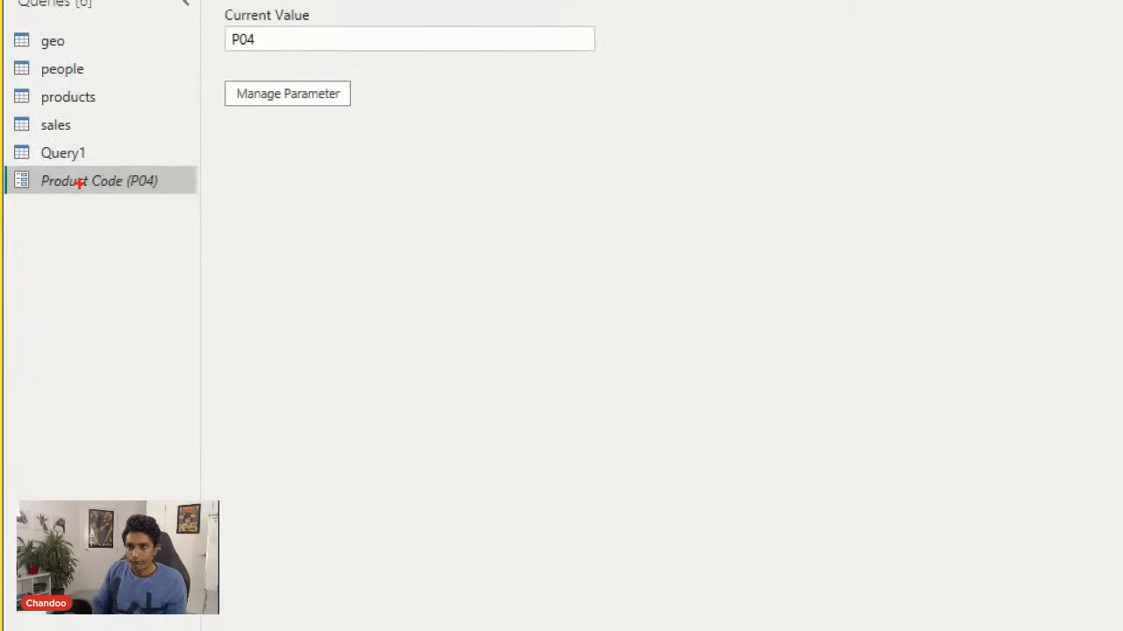
# Return to Query1 and examine its source formula, the PID value in the SQL statement, and the formula bar display setting
pyautogui.moveTo(12, 172)
pyautogui.mouseDown()
pyautogui.moveTo(33, 198)
pyautogui.moveTo(14, 169)
pyautogui.mouseUp()
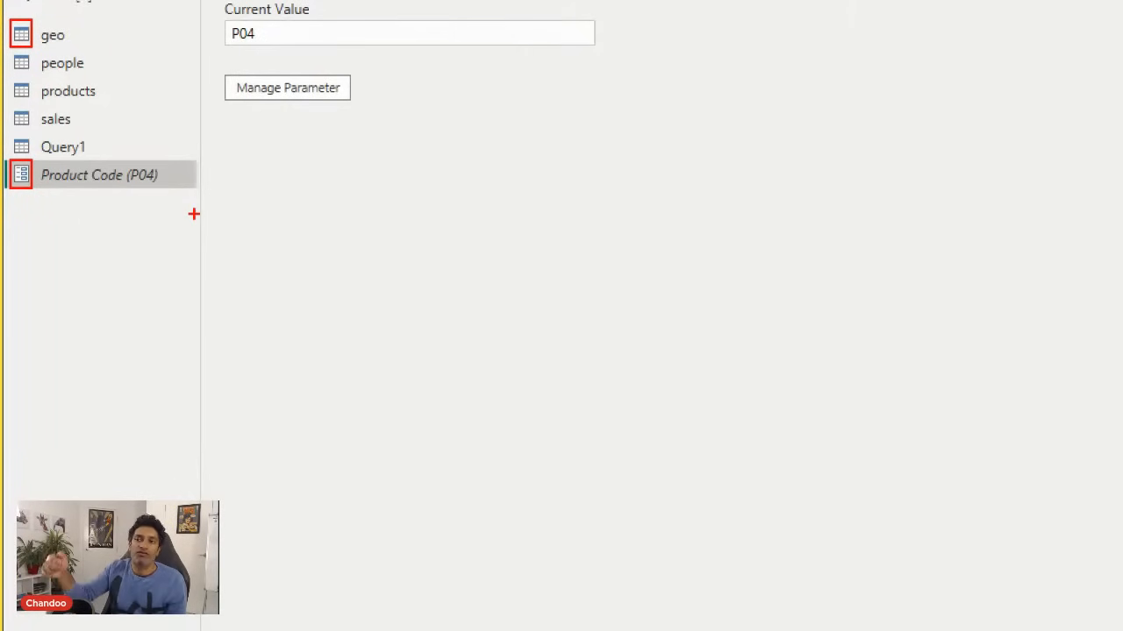
pyautogui.click(61, 146)
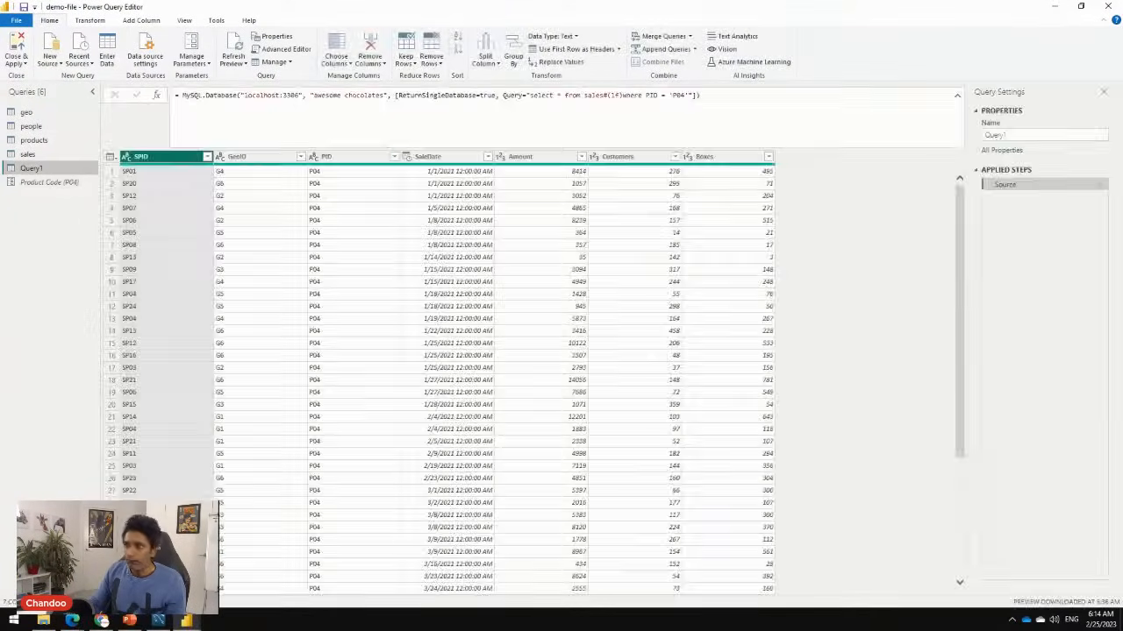
pyautogui.moveTo(670, 95); pyautogui.dragTo(692, 95)
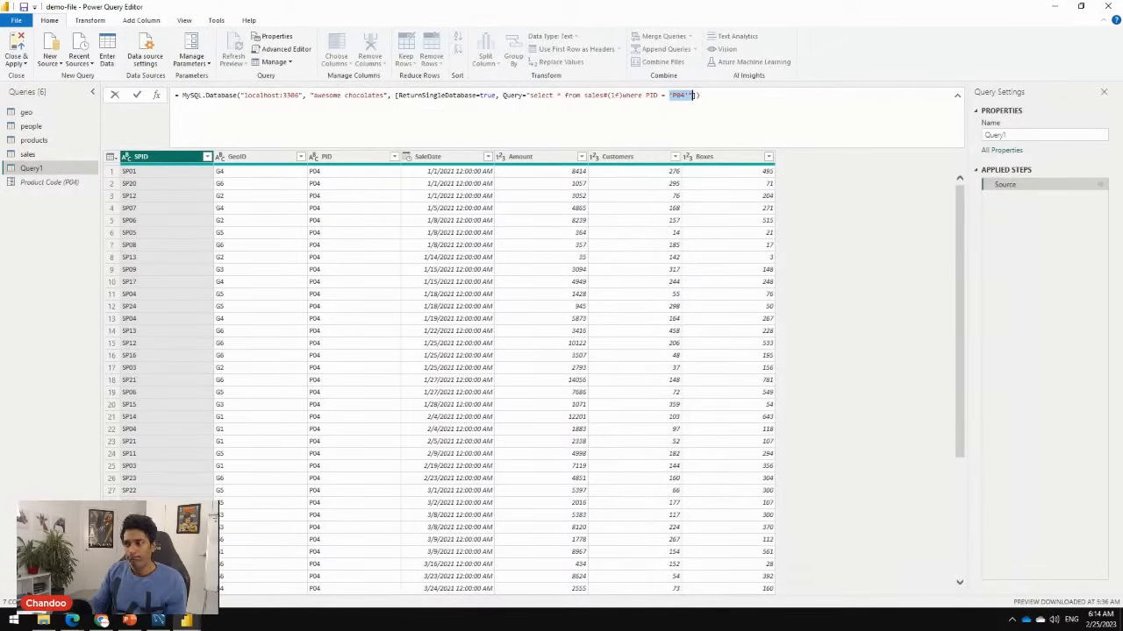
pyautogui.click(697, 95)
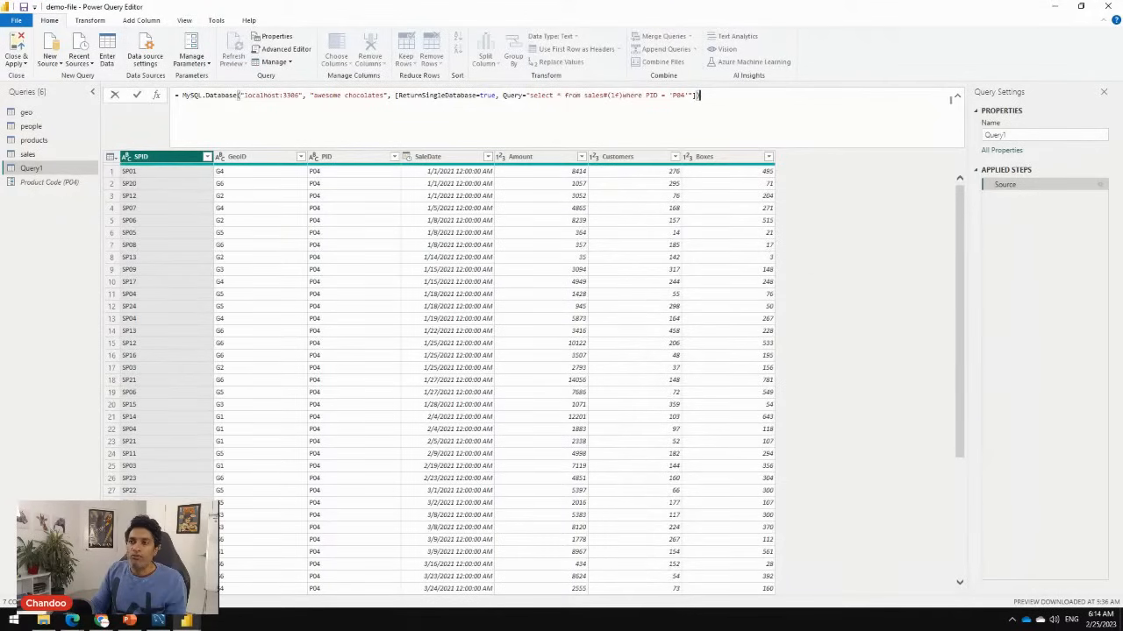
pyautogui.hotkey('ctrl', 'a')
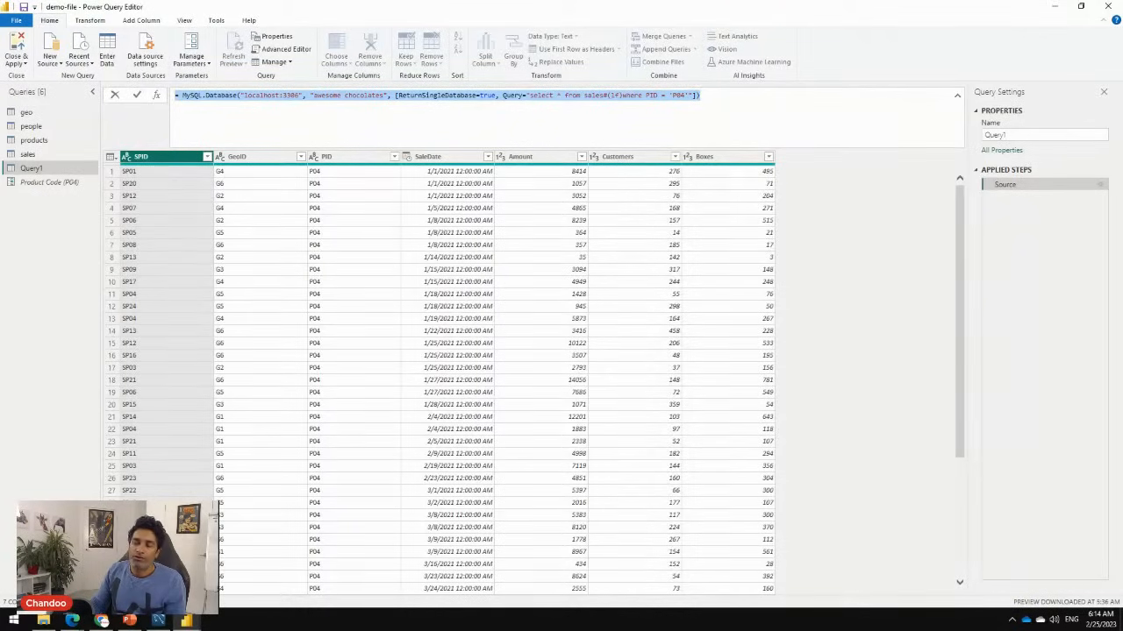
pyautogui.click(950, 100)
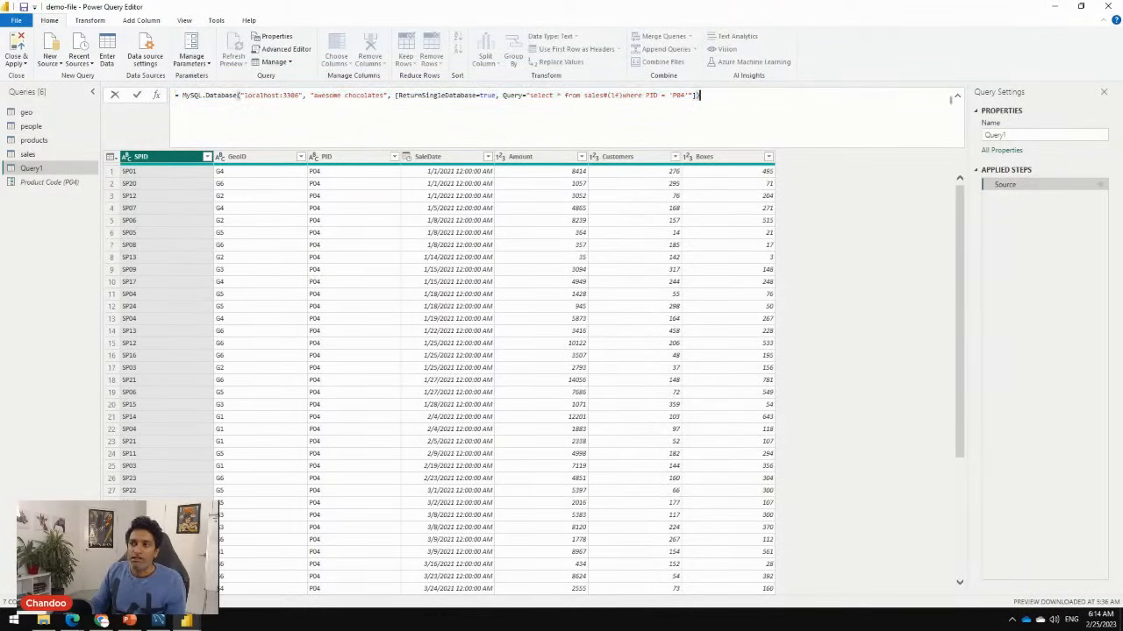
pyautogui.click(184, 21)
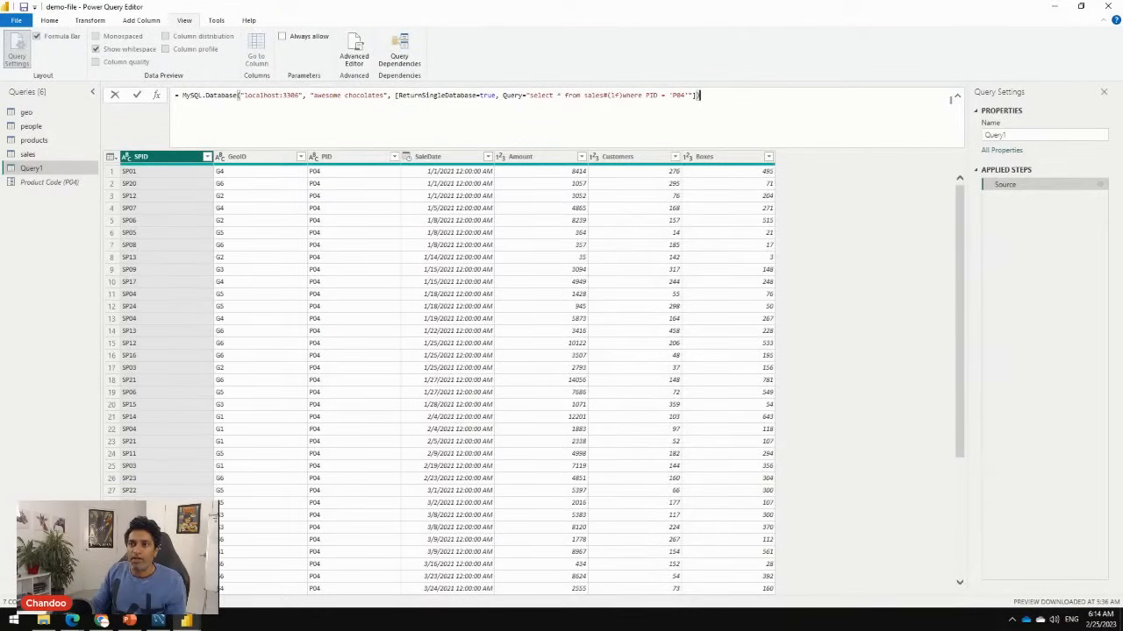
pyautogui.click(27, 113)
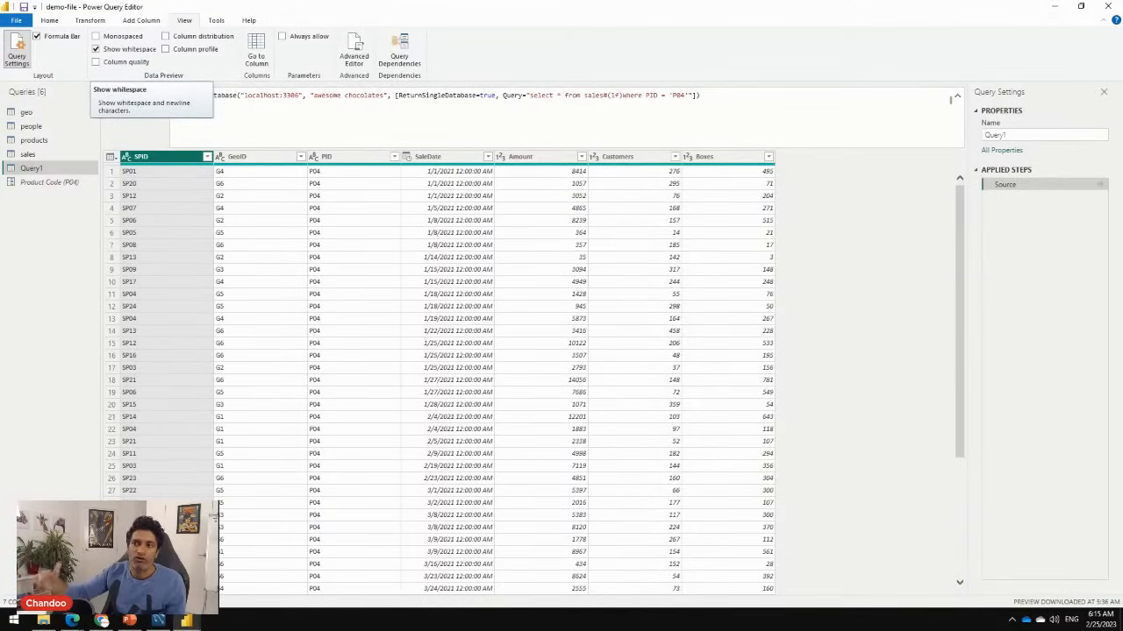
pyautogui.click(699, 95)
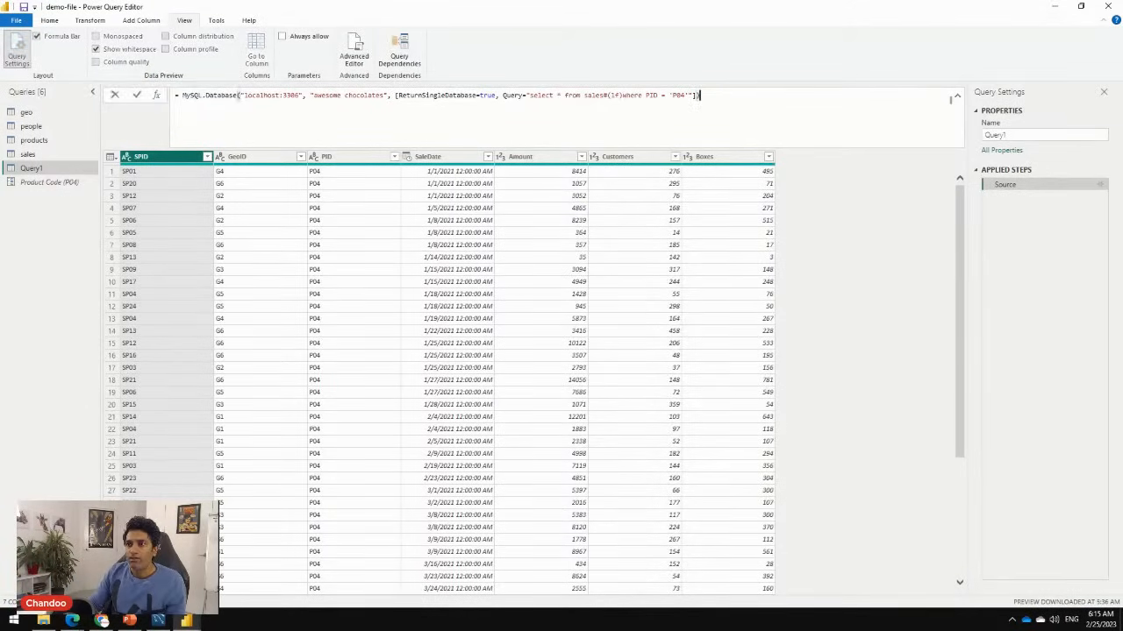
pyautogui.press('Escape')
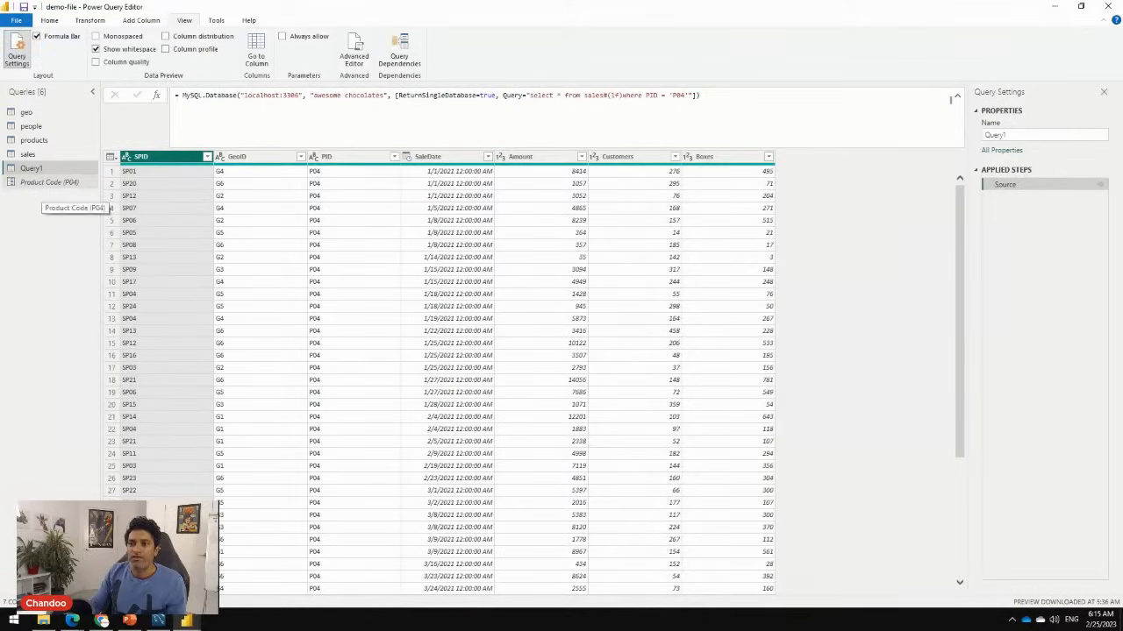
# Remove the hard-coded P04 product code from the PID condition in Query1's source formula
pyautogui.click(700, 96)
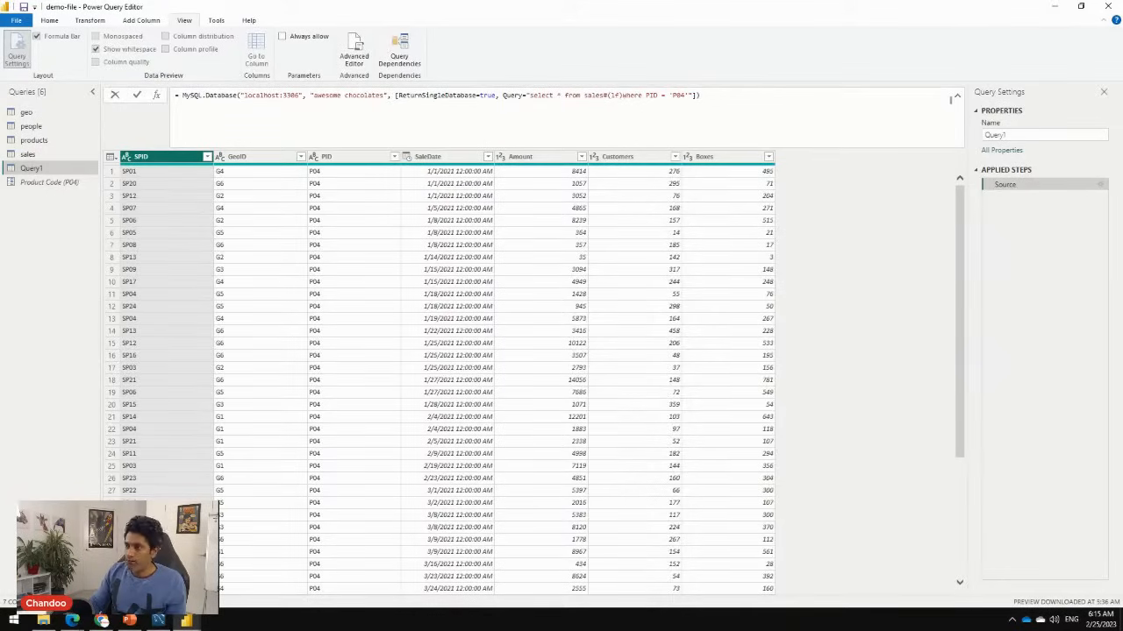
pyautogui.moveTo(669, 95); pyautogui.dragTo(701, 95)
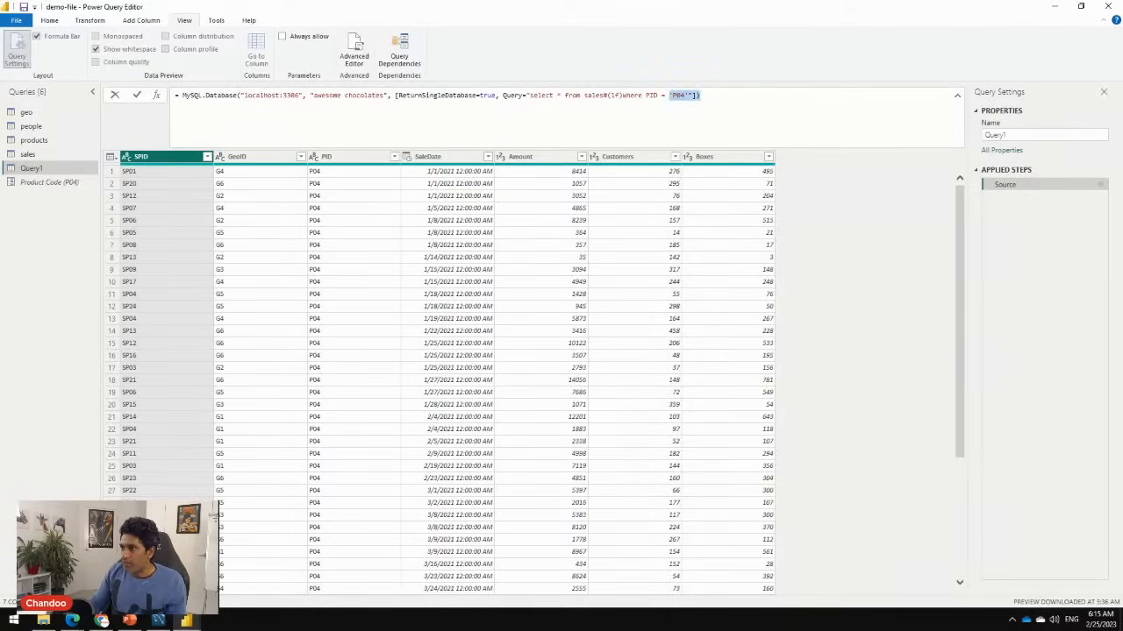
pyautogui.click(702, 96)
pyautogui.click(681, 96)
pyautogui.press('Delete')
pyautogui.press('Delete')
pyautogui.press('Delete')
pyautogui.press('BackSpace')
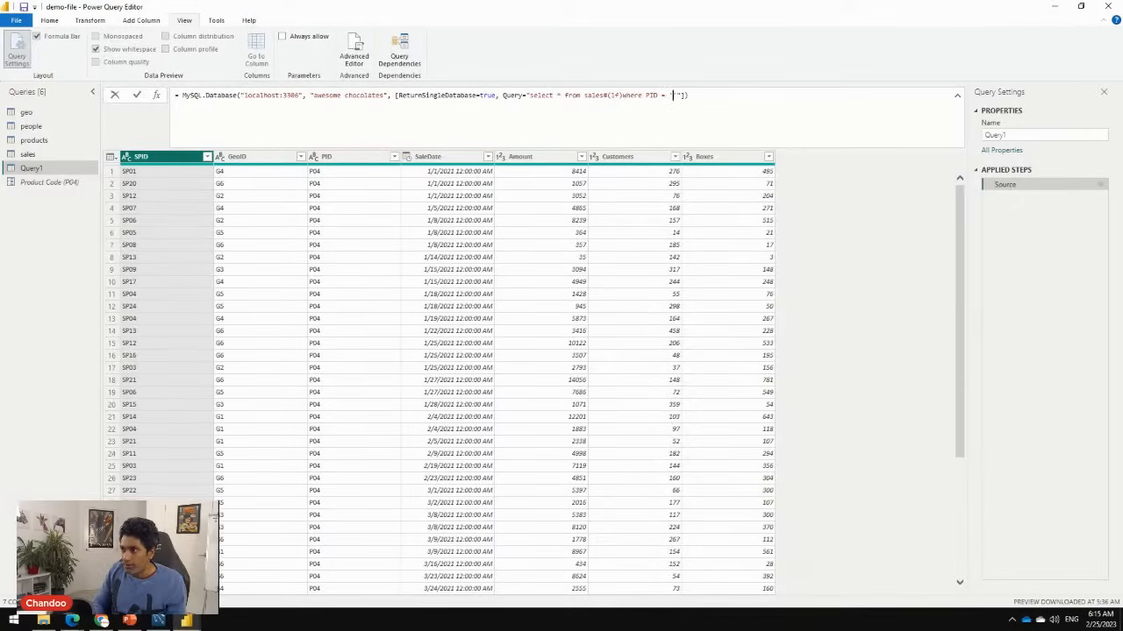
# Concatenate the #"Product Code" parameter between the single quotes of Query1's PID condition and apply the formula
pyautogui.write('""')
pyautogui.press('Left')
pyautogui.write('& &')
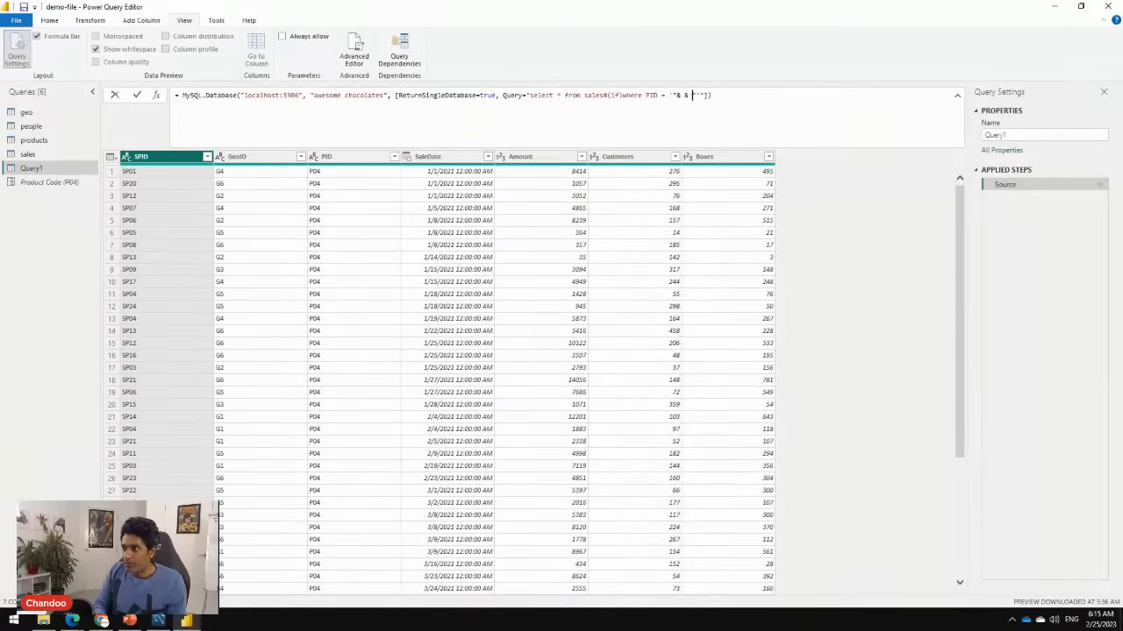
pyautogui.press('Left')
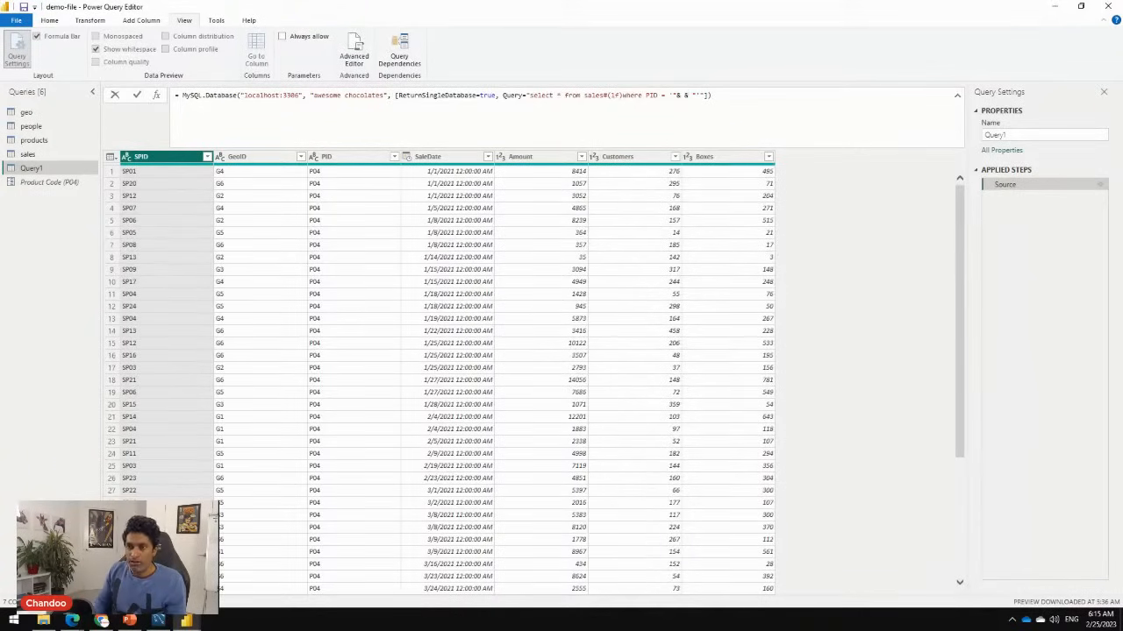
pyautogui.write('#')
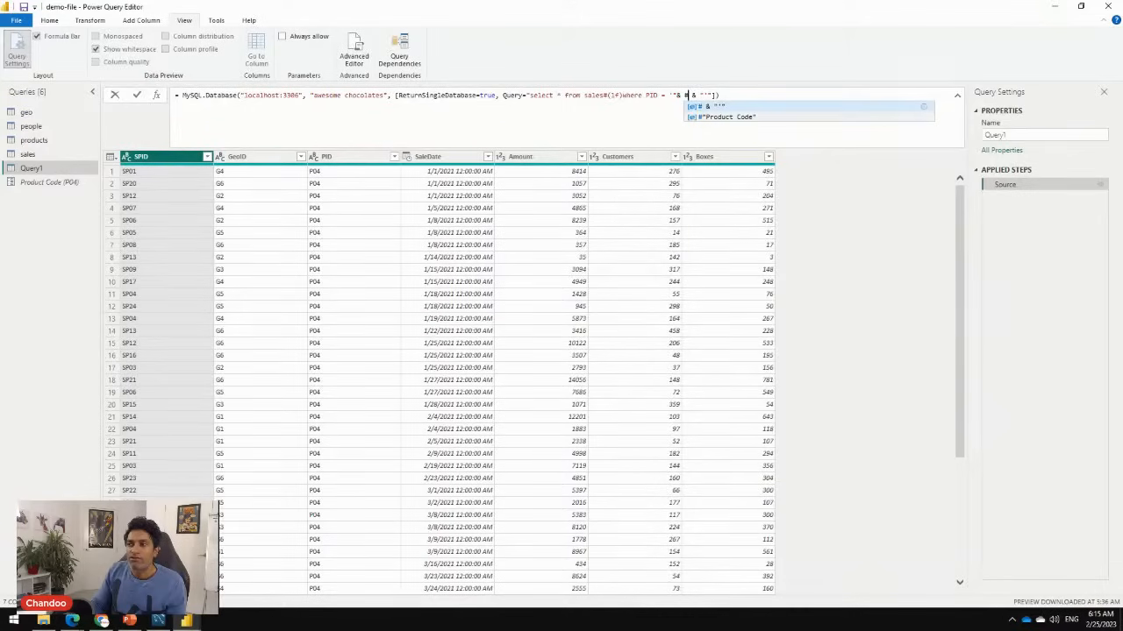
pyautogui.press('Down')
pyautogui.press('Tab')
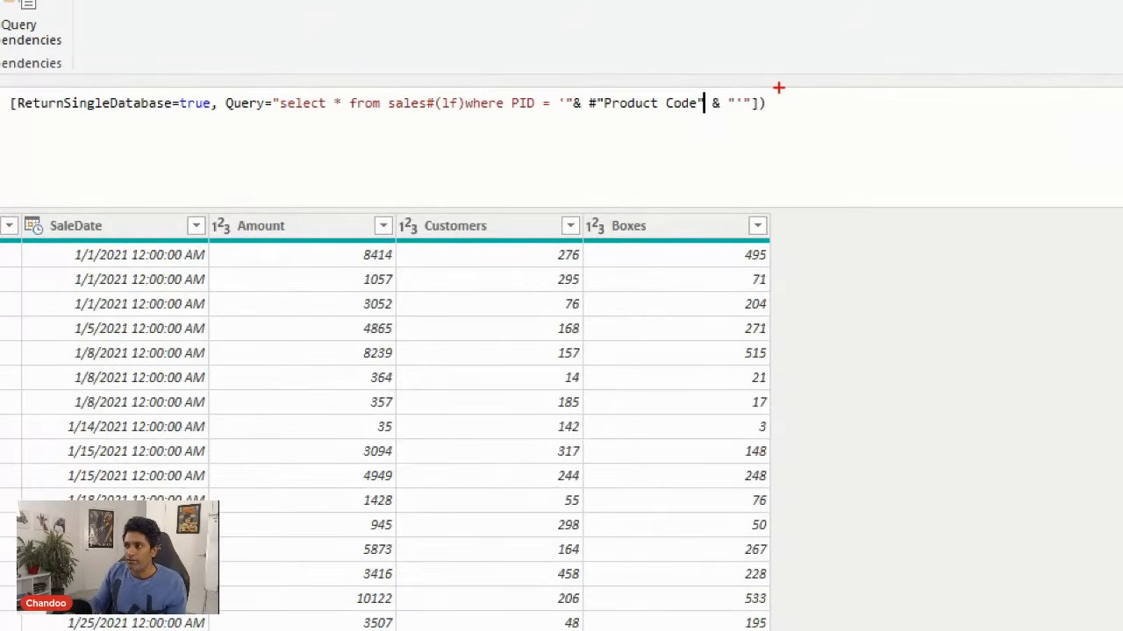
pyautogui.moveTo(780, 118)
pyautogui.mouseDown()
pyautogui.moveTo(439, 81)
pyautogui.moveTo(221, 85)
pyautogui.mouseUp()
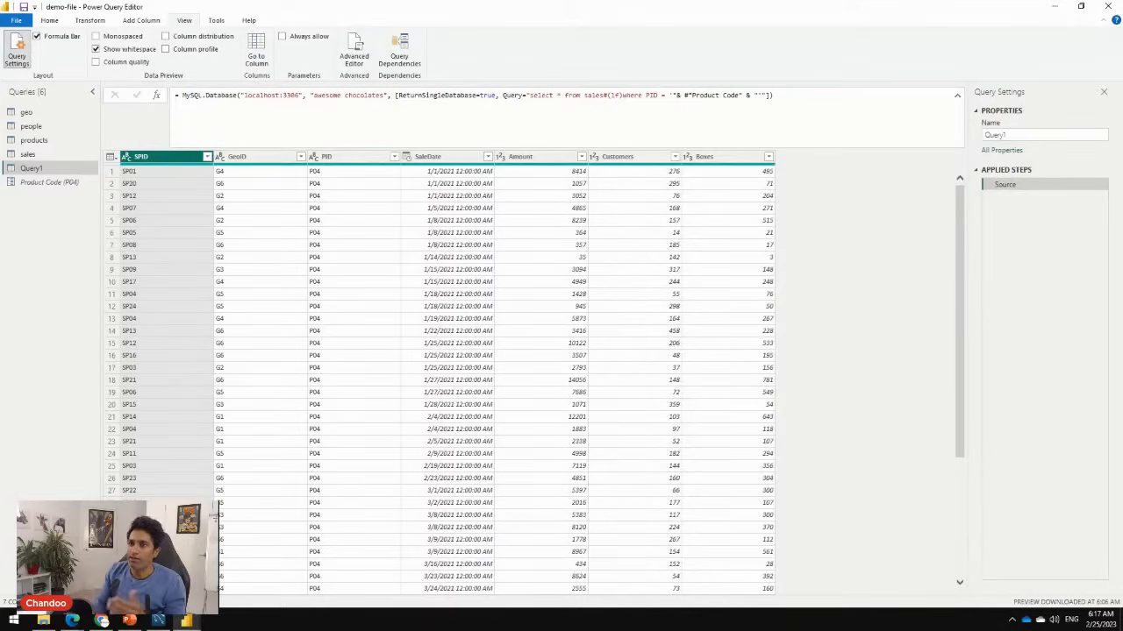
pyautogui.click(949, 100)
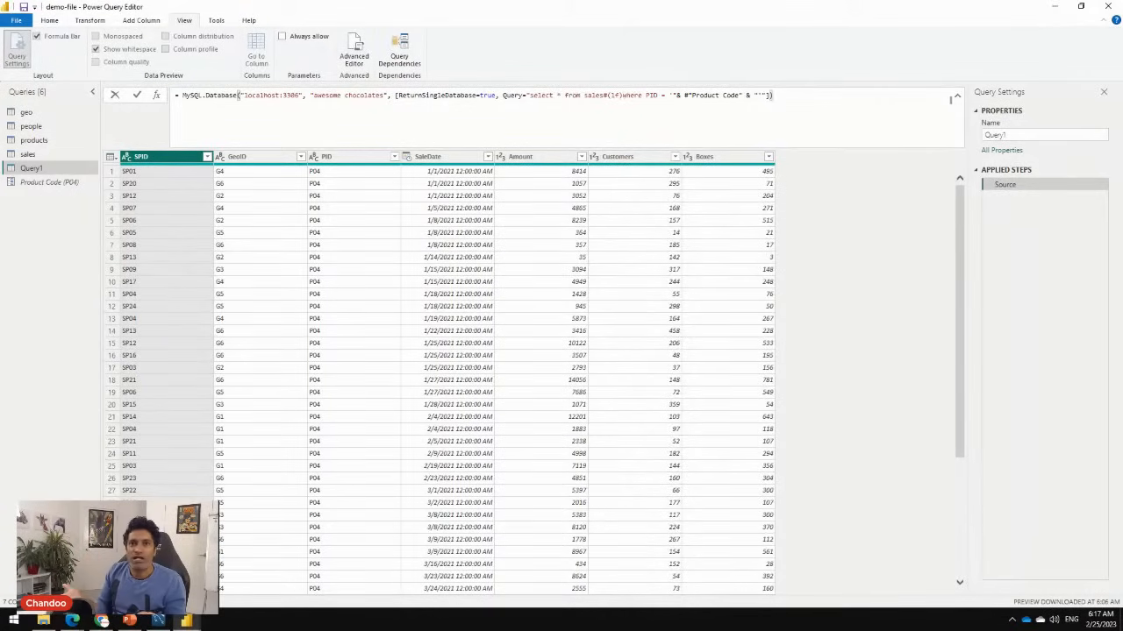
pyautogui.press('Return')
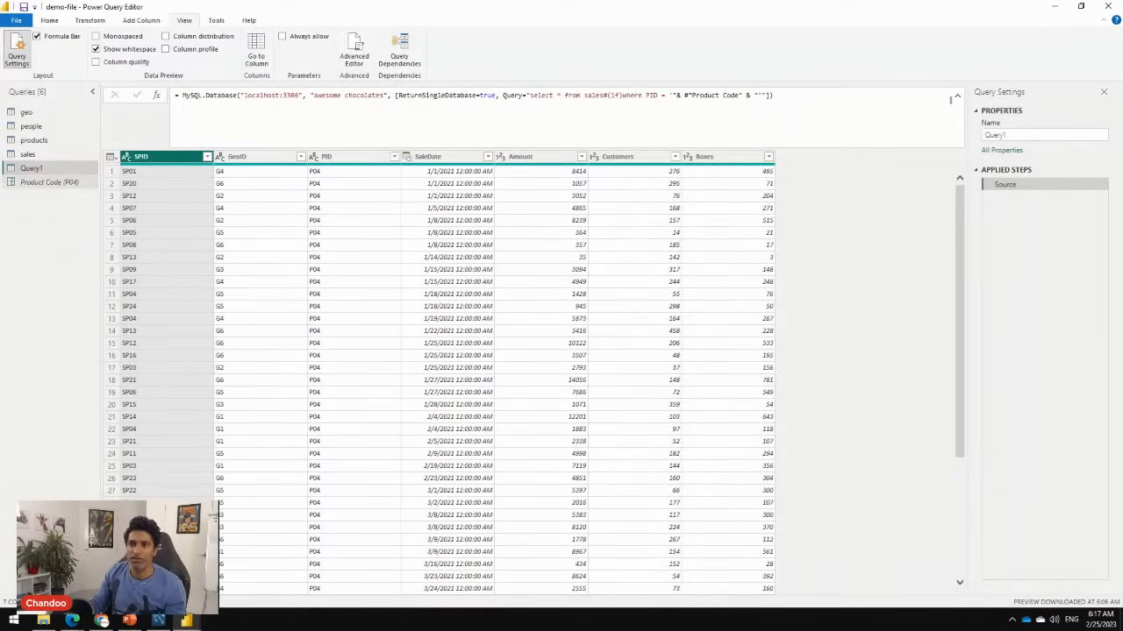
# Set the Product Code parameter to P05 and approve running Query1's native database query
pyautogui.click(49, 183)
pyautogui.click(140, 111)
pyautogui.press('BackSpace')
pyautogui.write('5')
pyautogui.press('Return')
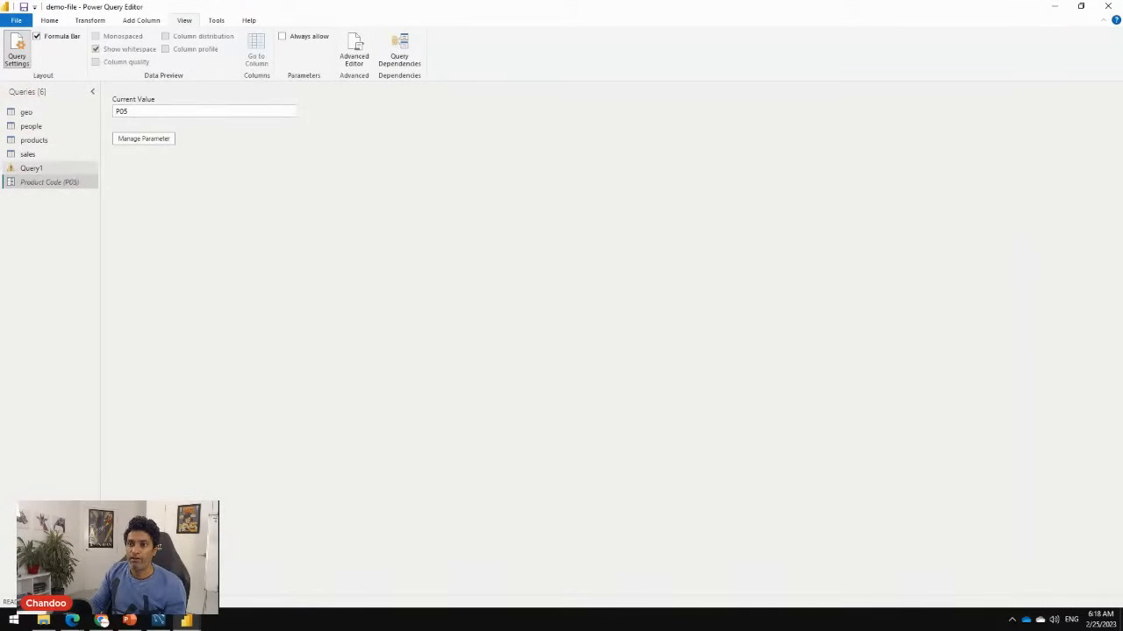
pyautogui.click(32, 168)
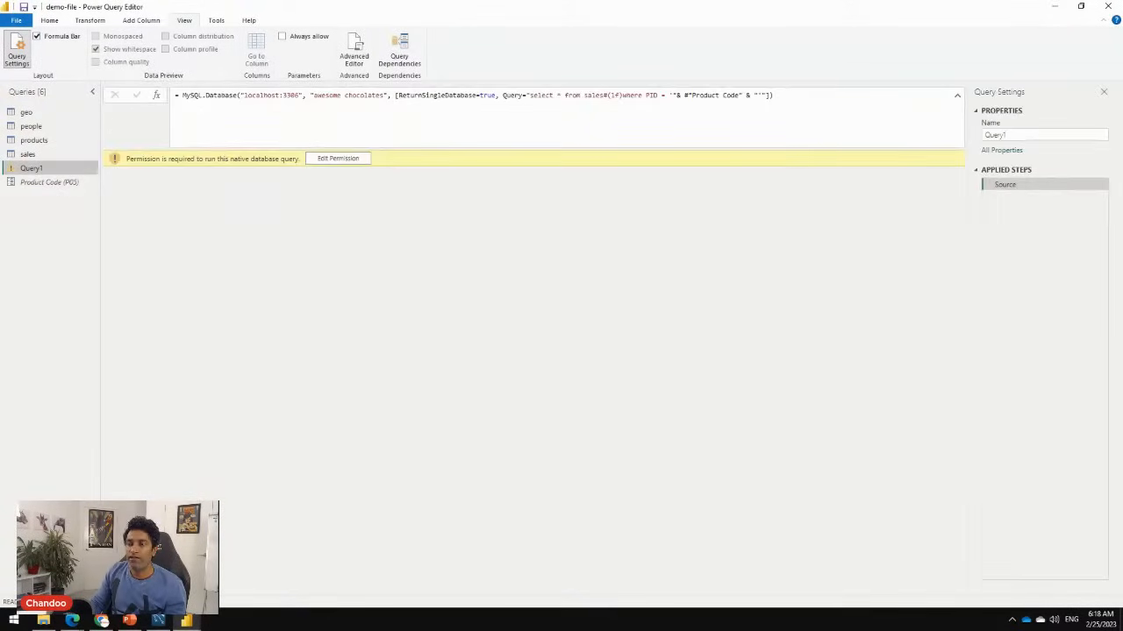
pyautogui.click(338, 158)
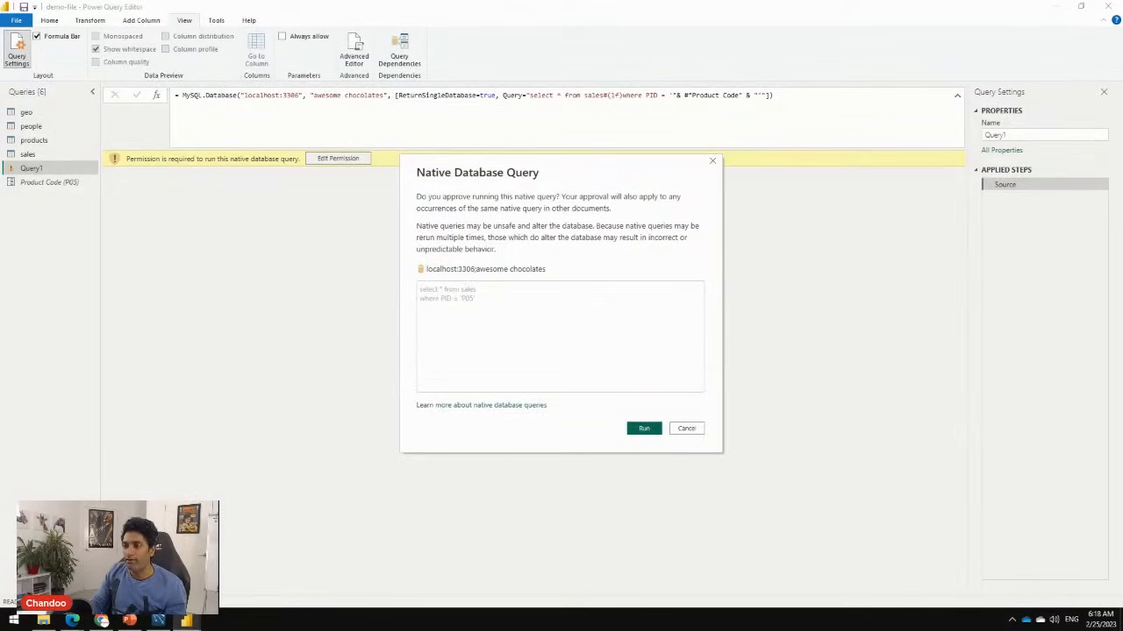
pyautogui.click(643, 428)
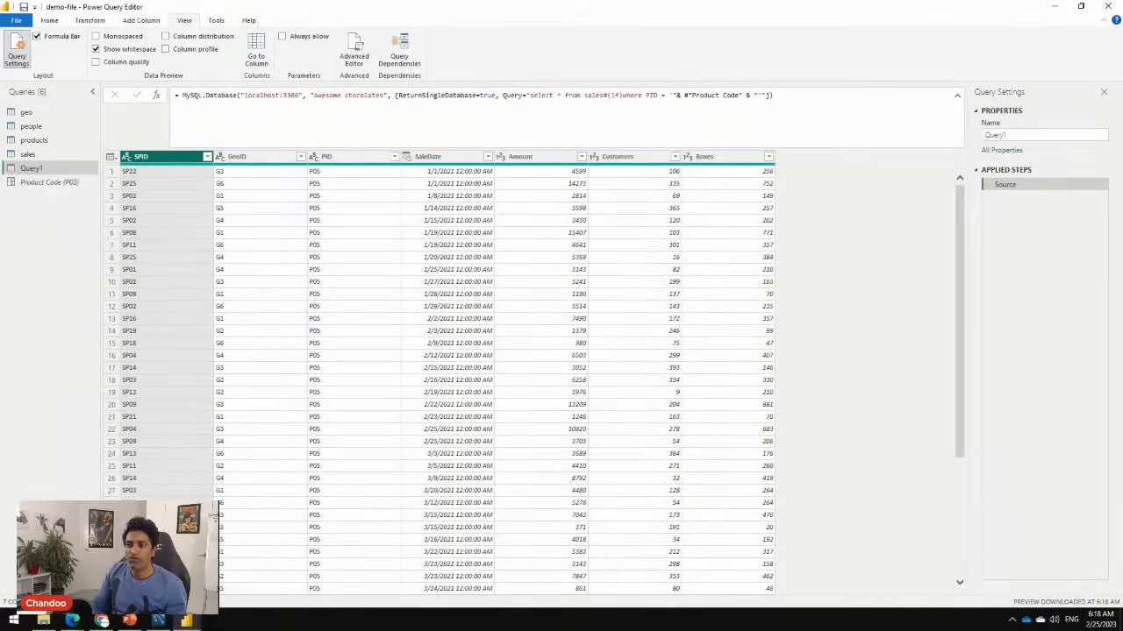
# Change the Product Code parameter to P06 and approve running Query1's native database query
pyautogui.click(49, 182)
pyautogui.click(158, 112)
pyautogui.press('BackSpace')
pyautogui.write('6')
pyautogui.click(31, 169)
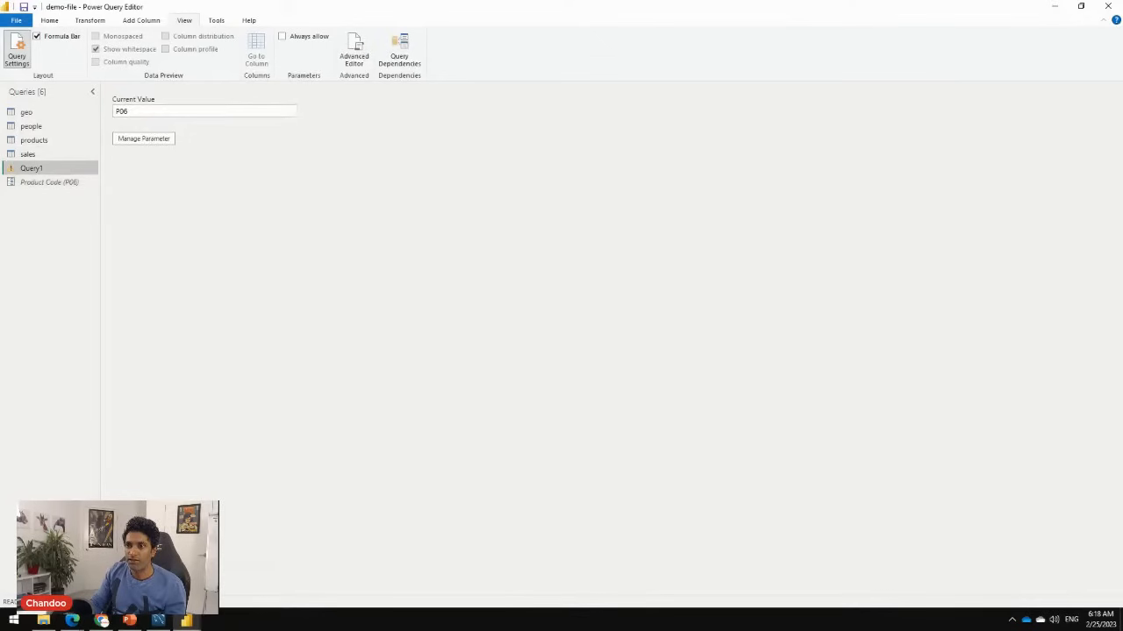
pyautogui.click(337, 158)
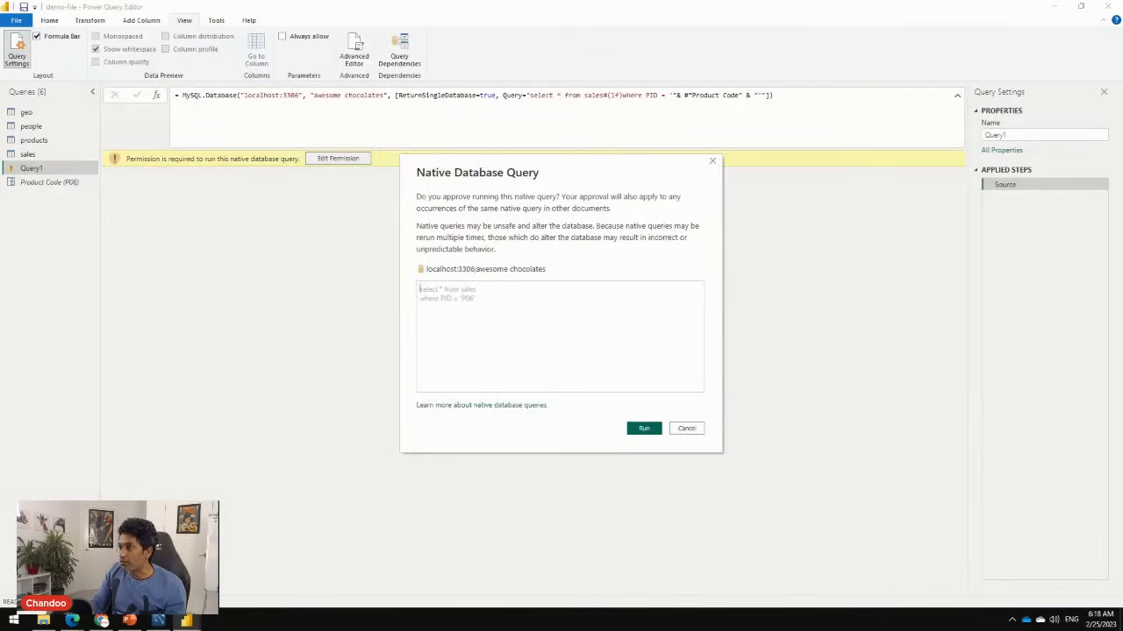
pyautogui.click(644, 428)
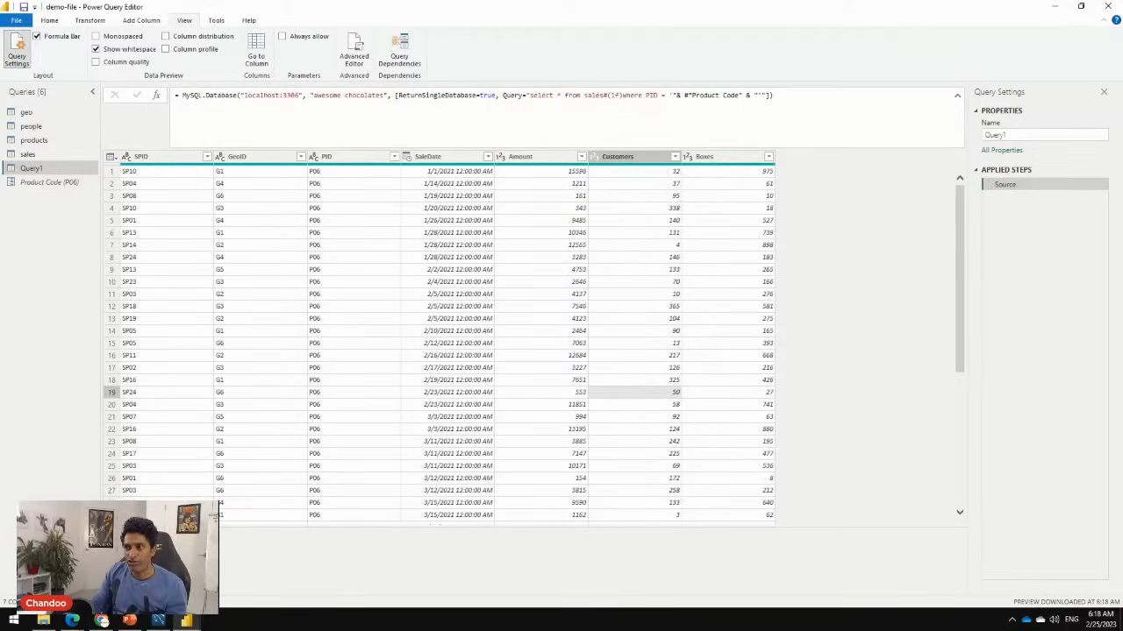
# Copy Query1's entire source formula, including the parameter-driven SQL statement
pyautogui.click(651, 96)
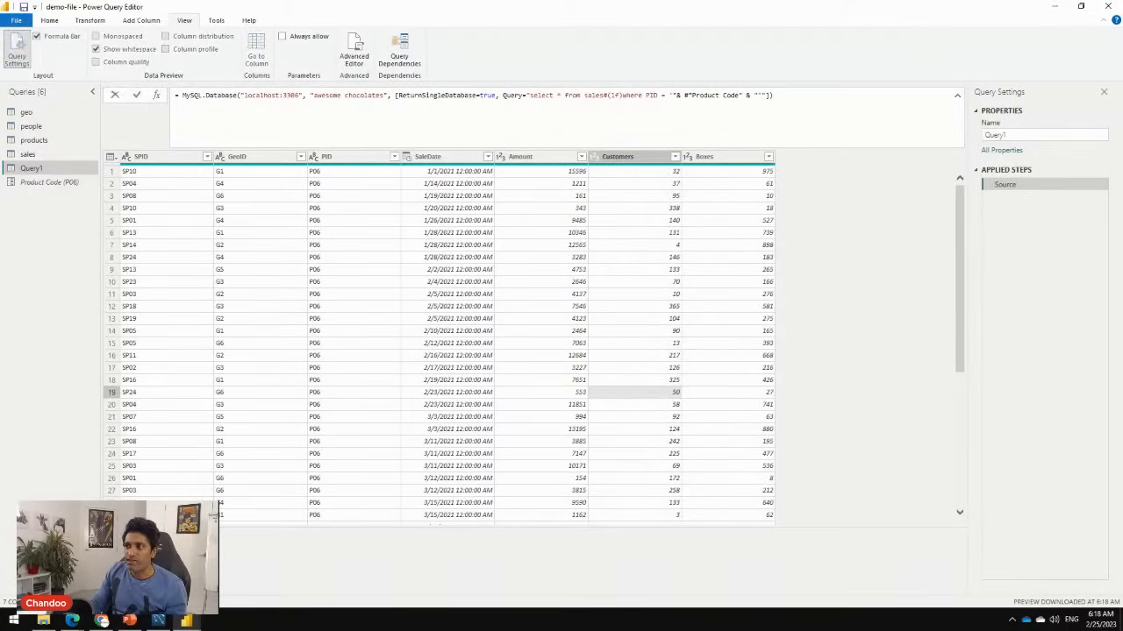
pyautogui.moveTo(183, 95); pyautogui.dragTo(780, 96)
pyautogui.click(949, 100)
pyautogui.hotkey('ctrl', 'a')
pyautogui.hotkey('ctrl', 'c')
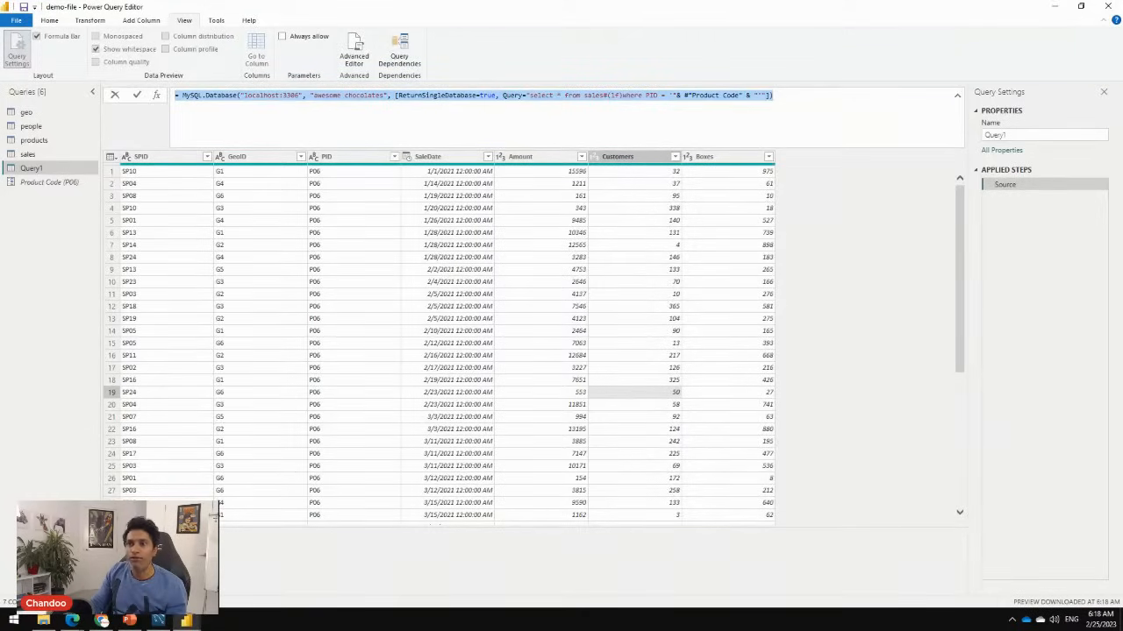
# Delete the sales query's Navigation step and replace its Source formula with the formula copied from Query1
pyautogui.click(28, 154)
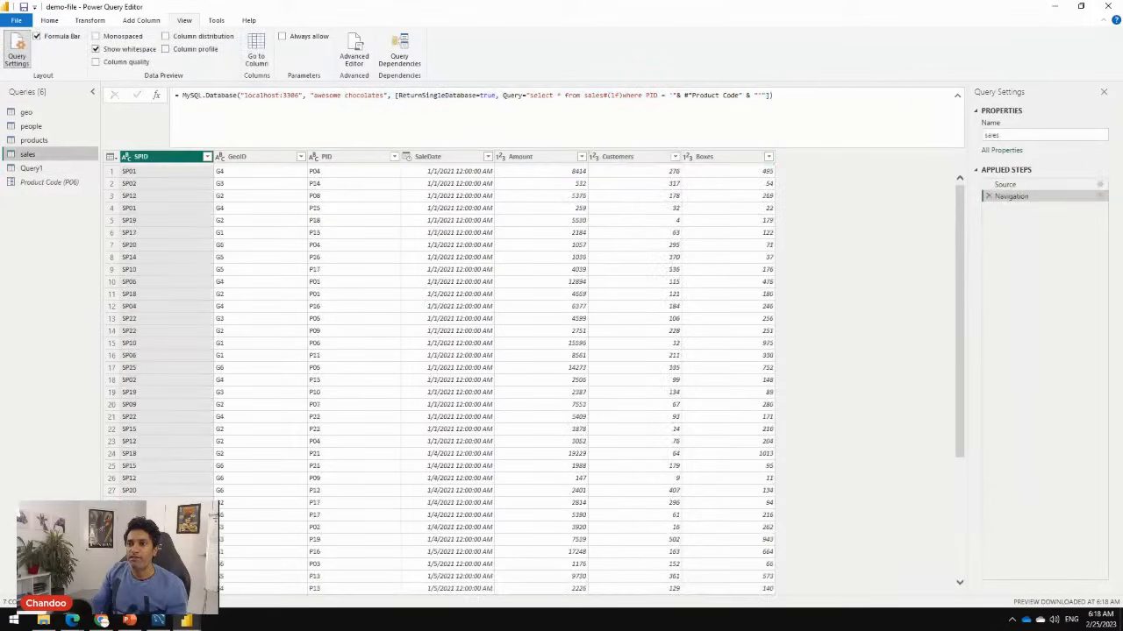
pyautogui.moveTo(1005, 185); pyautogui.dragTo(1005, 200)
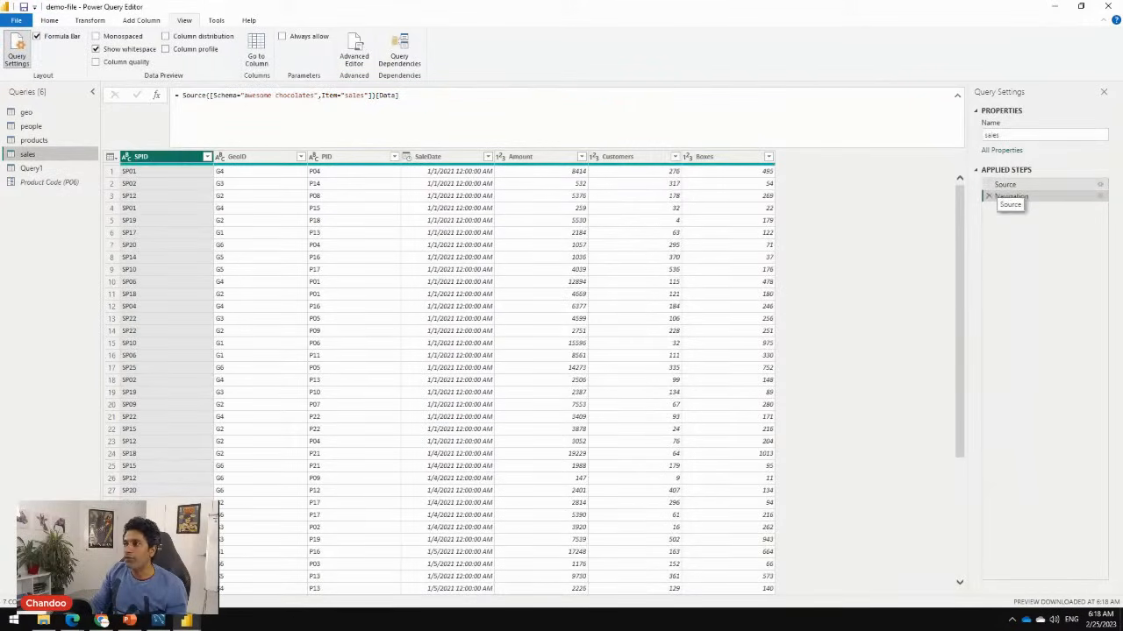
pyautogui.click(1003, 184)
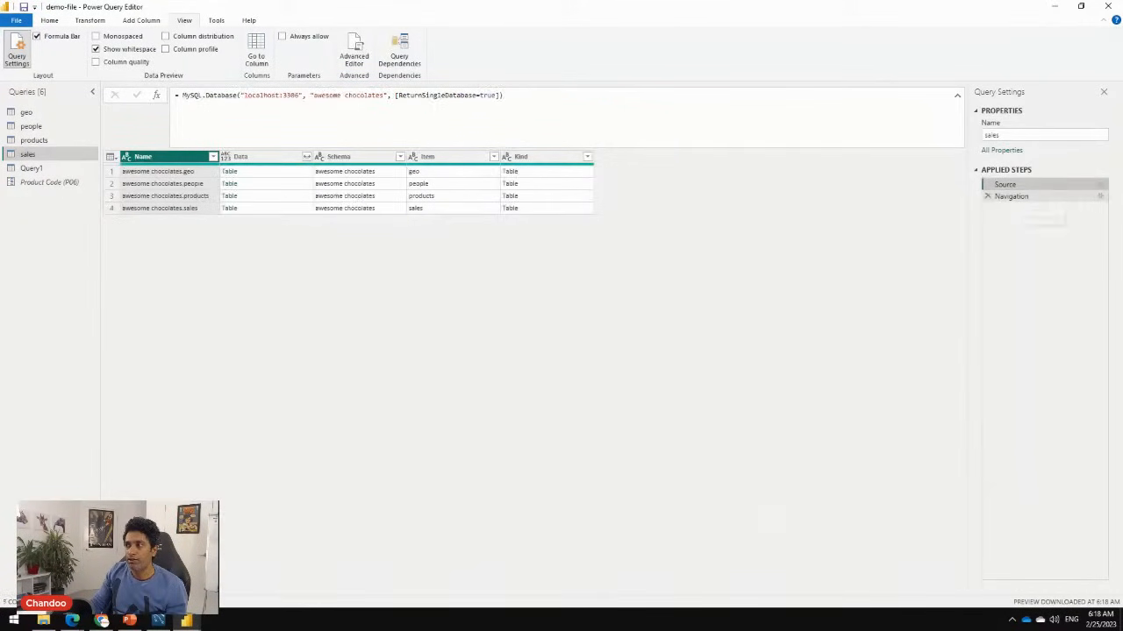
pyautogui.click(1017, 197)
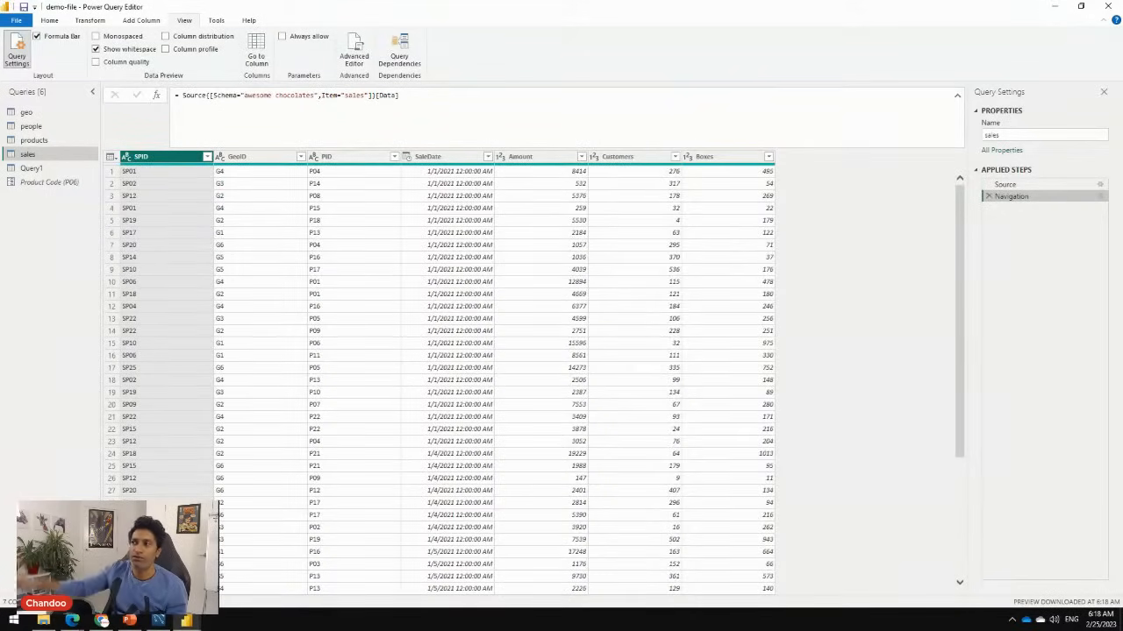
pyautogui.click(988, 196)
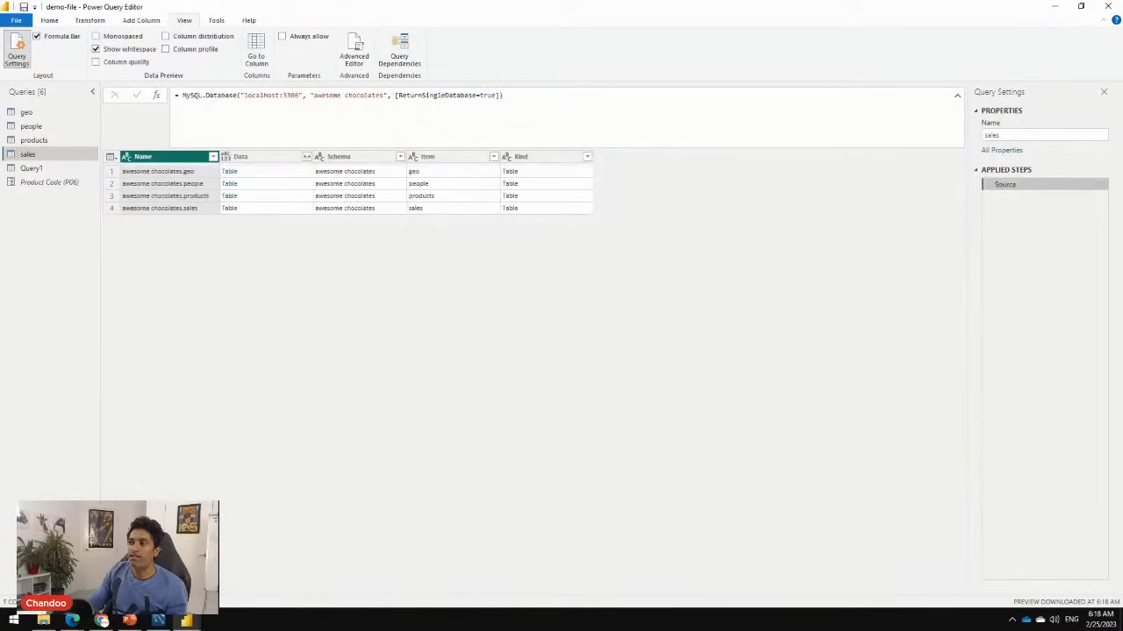
pyautogui.click(951, 99)
pyautogui.hotkey('ctrl', 'a')
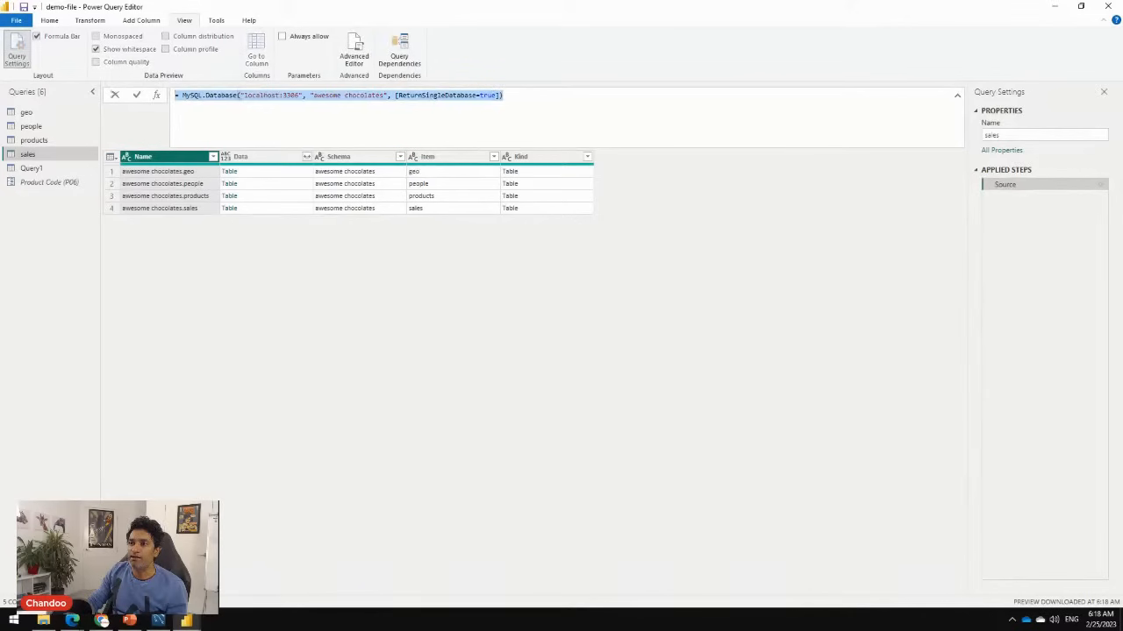
pyautogui.hotkey('ctrl', 'v')
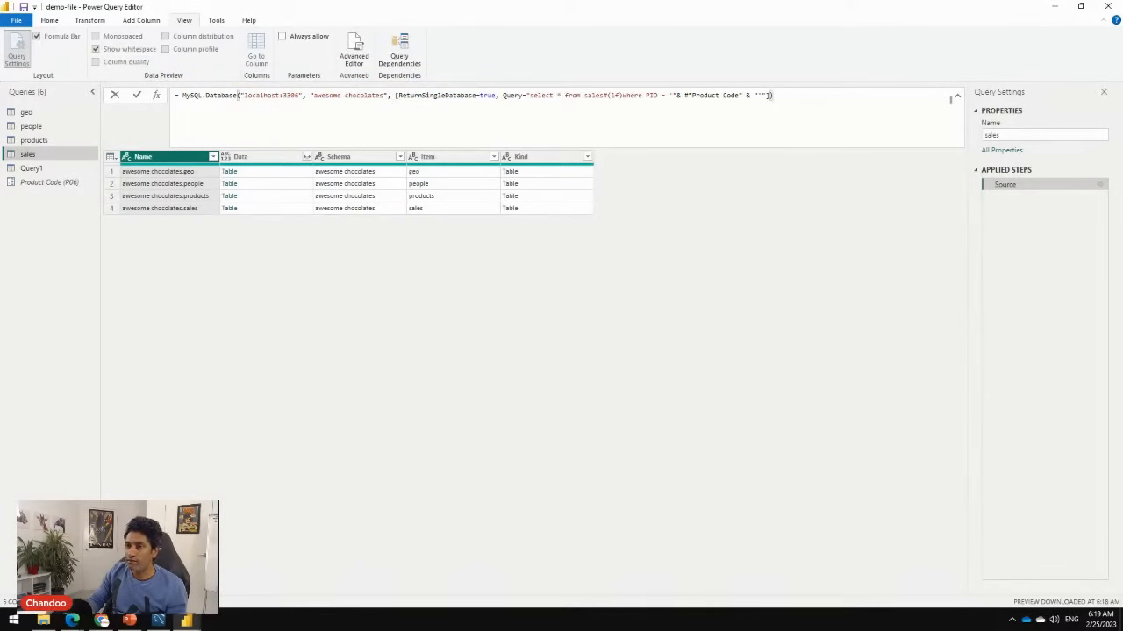
pyautogui.press('Return')
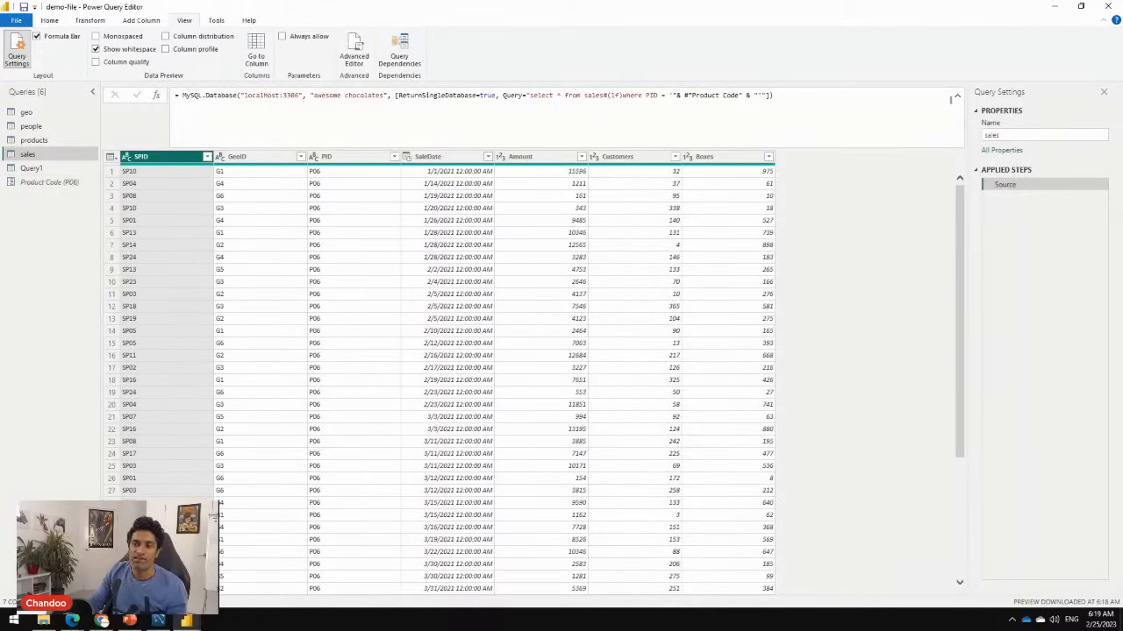
# Close Power Query Editor and apply the query changes to the report, then select the Query1 table in the data list
pyautogui.click(49, 19)
pyautogui.click(17, 48)
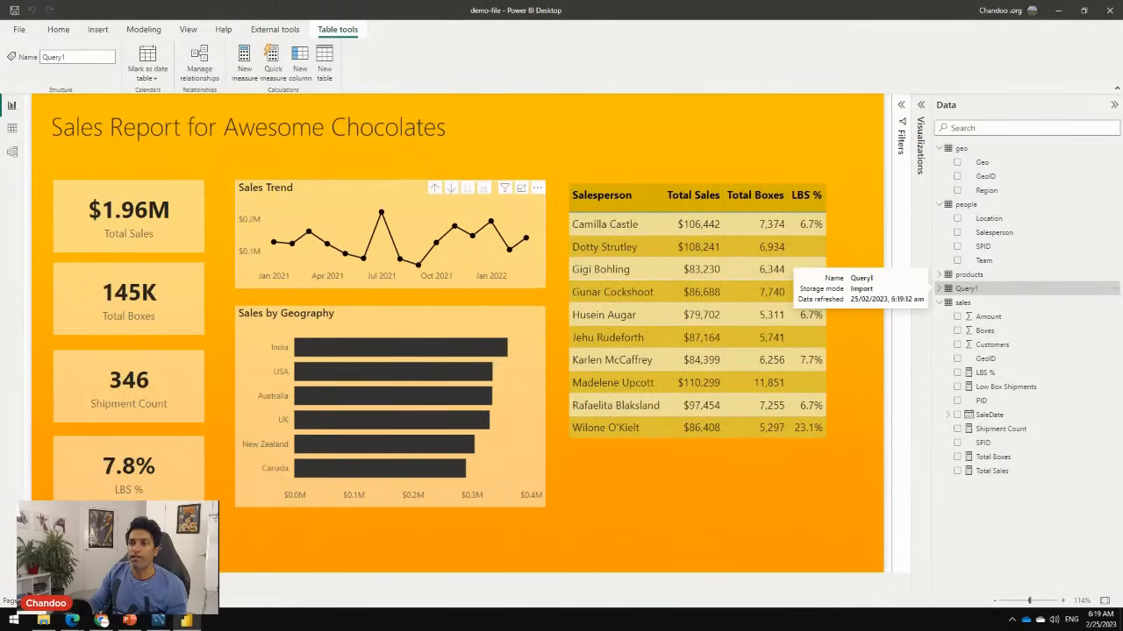
pyautogui.click(966, 289)
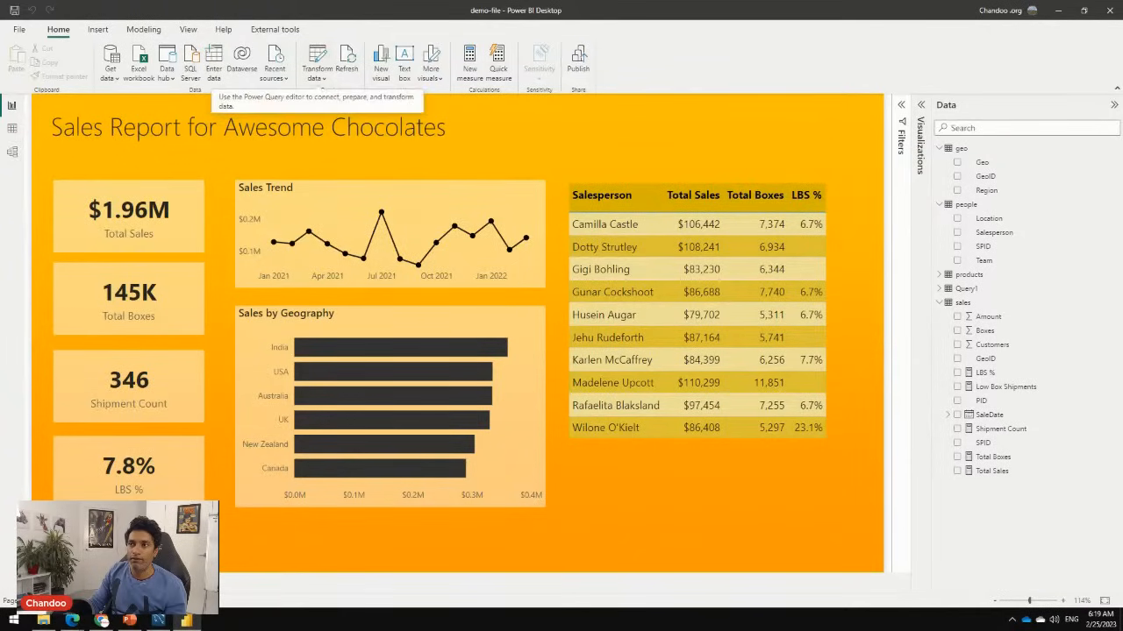
# Set the Product Code parameter to P07 in Power Query Editor, apply it to the report and approve the native query
pyautogui.click(317, 60)
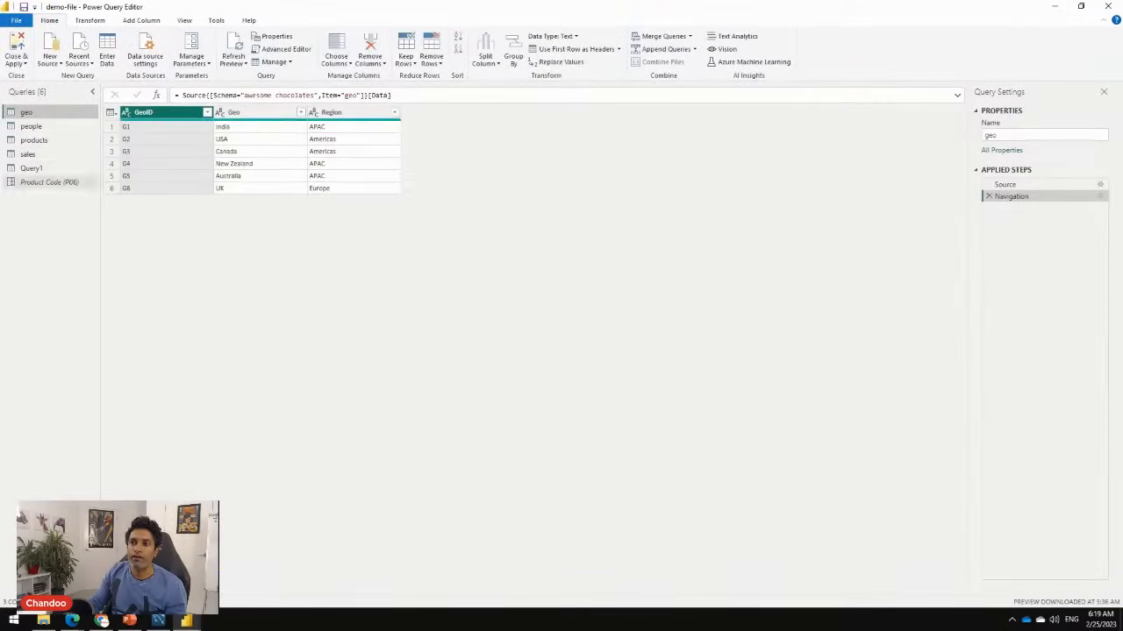
pyautogui.click(50, 182)
pyautogui.click(145, 112)
pyautogui.press('BackSpace')
pyautogui.write('7')
pyautogui.press('Return')
pyautogui.click(16, 51)
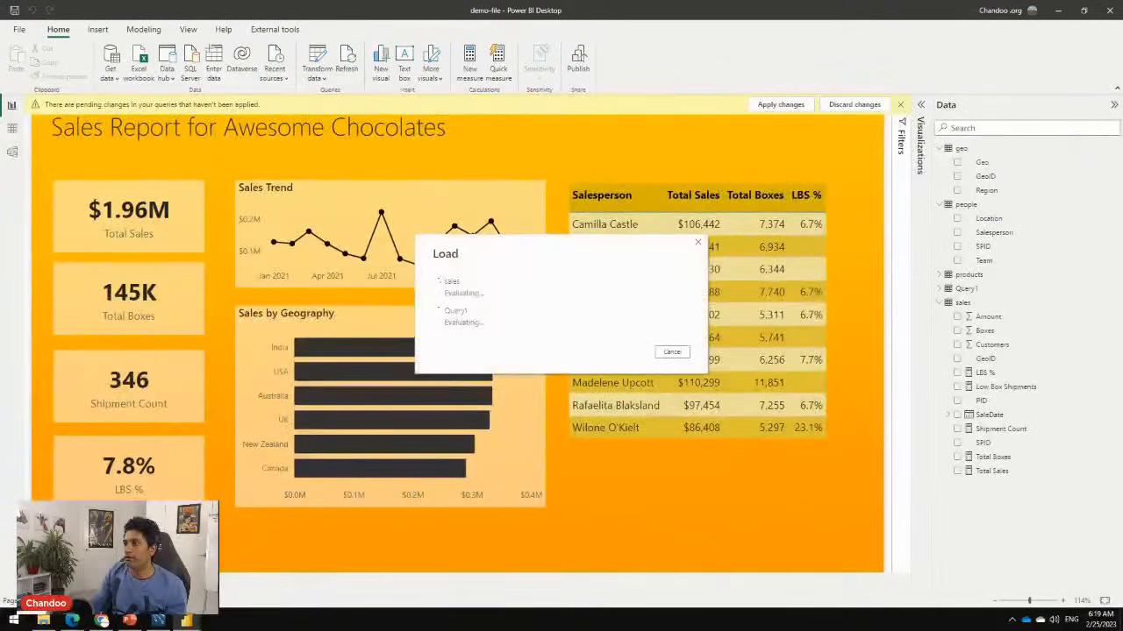
pyautogui.click(644, 429)
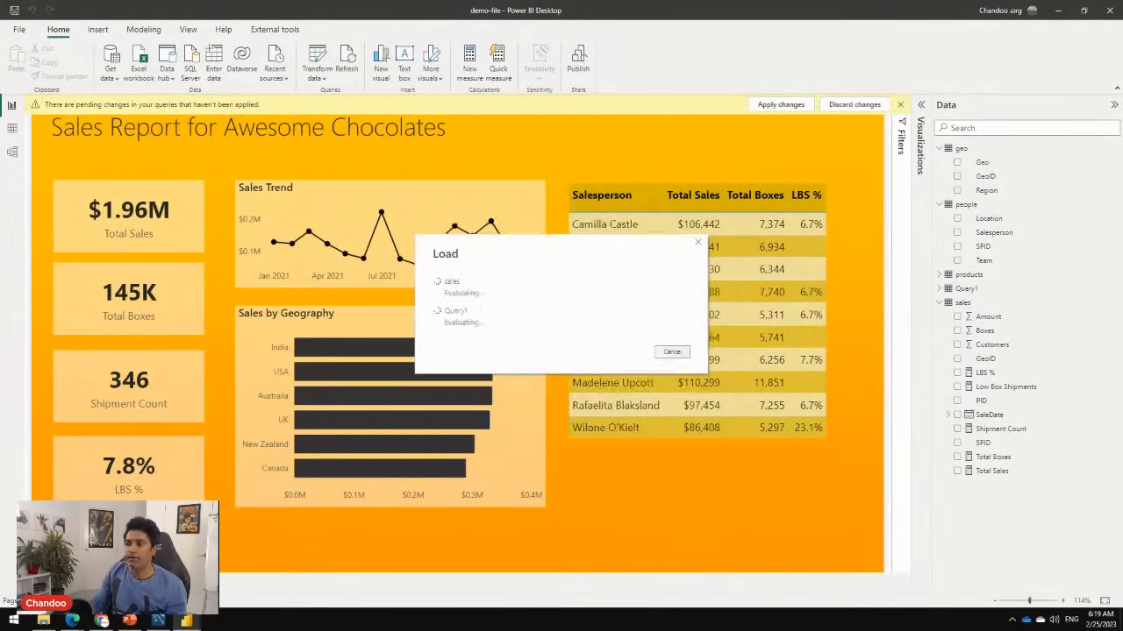
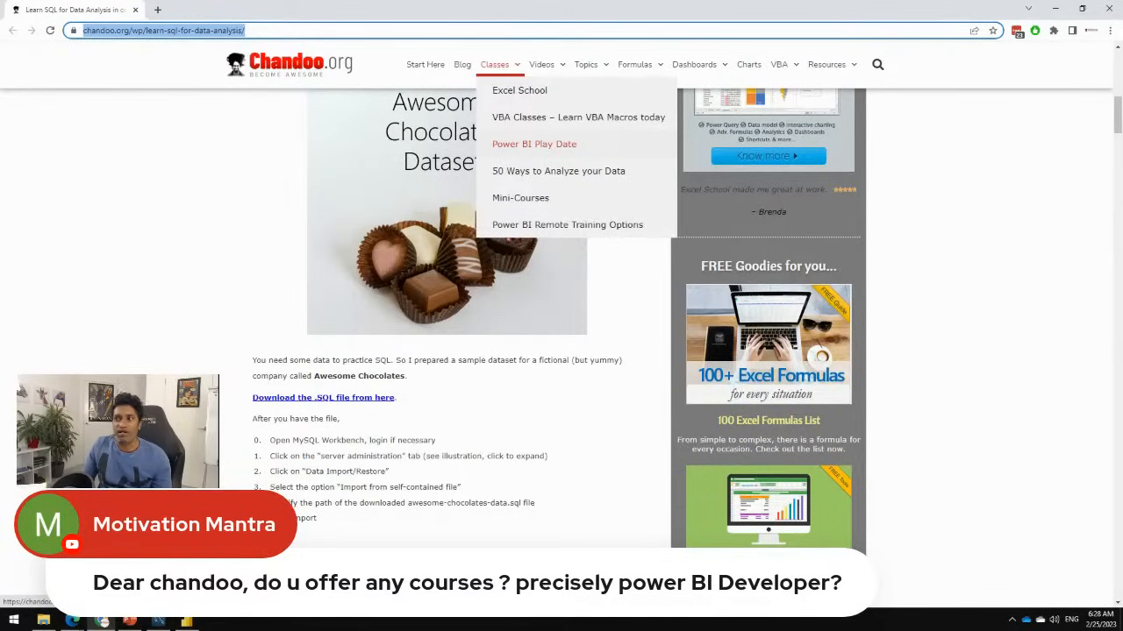
# Switch between the report and the chandoo.org page on learning SQL in the browser, and view its Awesome Chocolates dataset section
pyautogui.hotkey('alt', 'Tab')
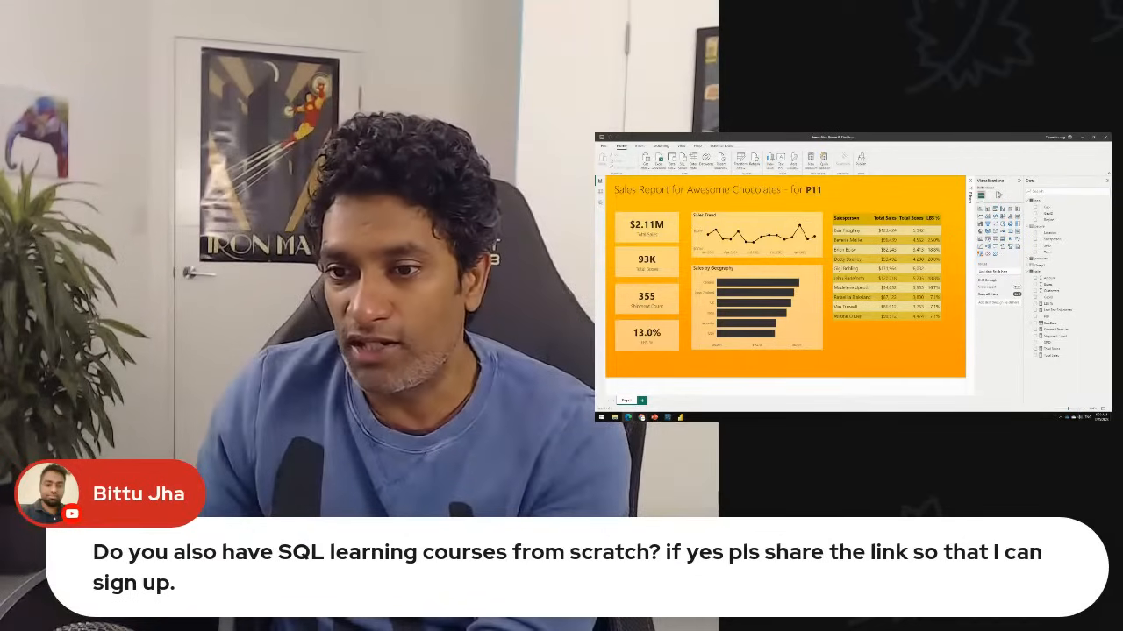
pyautogui.hotkey('alt', 'Tab')
pyautogui.scroll(-1, 853, 292)
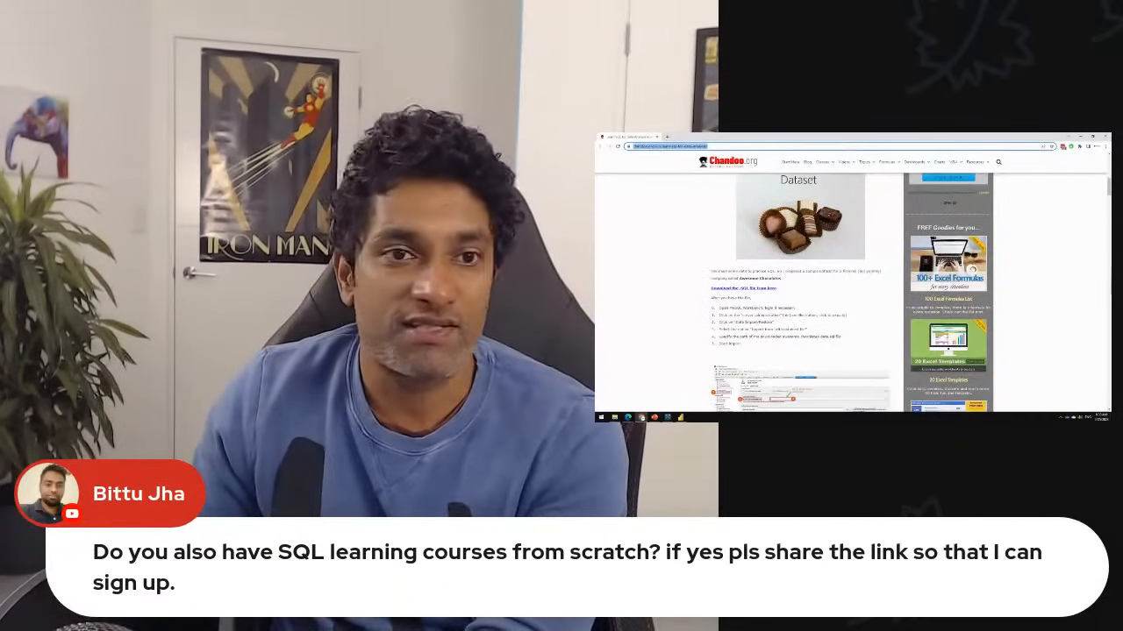
# Look through the SQL learning page's full course video, sample queries and recommended SQL books, courses and websites
pyautogui.scroll(-3, 852, 292)
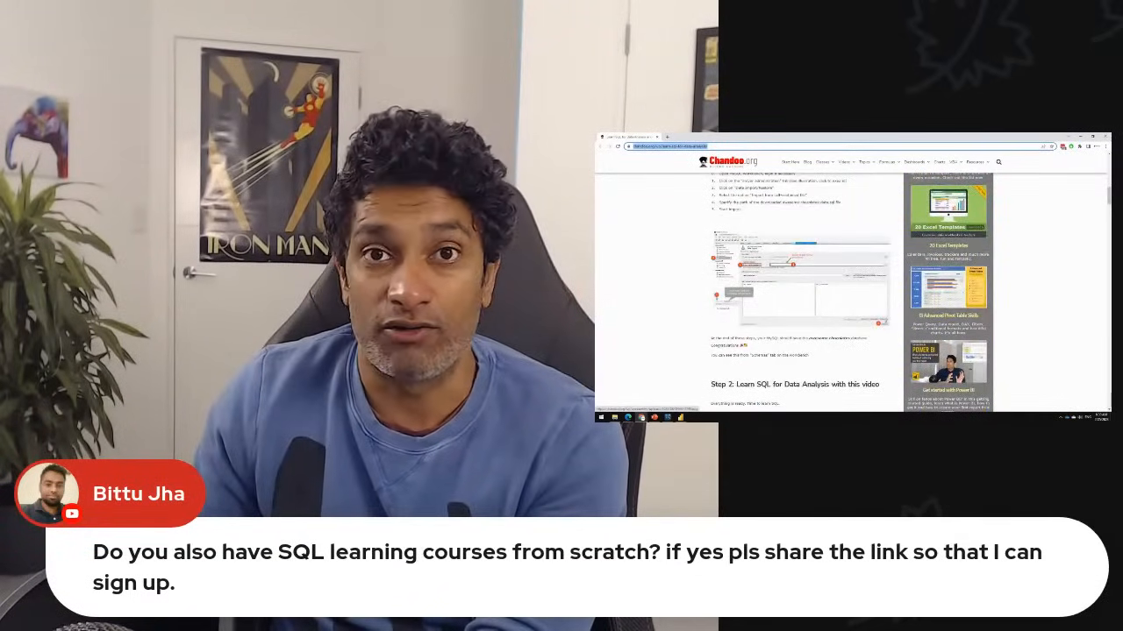
pyautogui.scroll(-3, 853, 292)
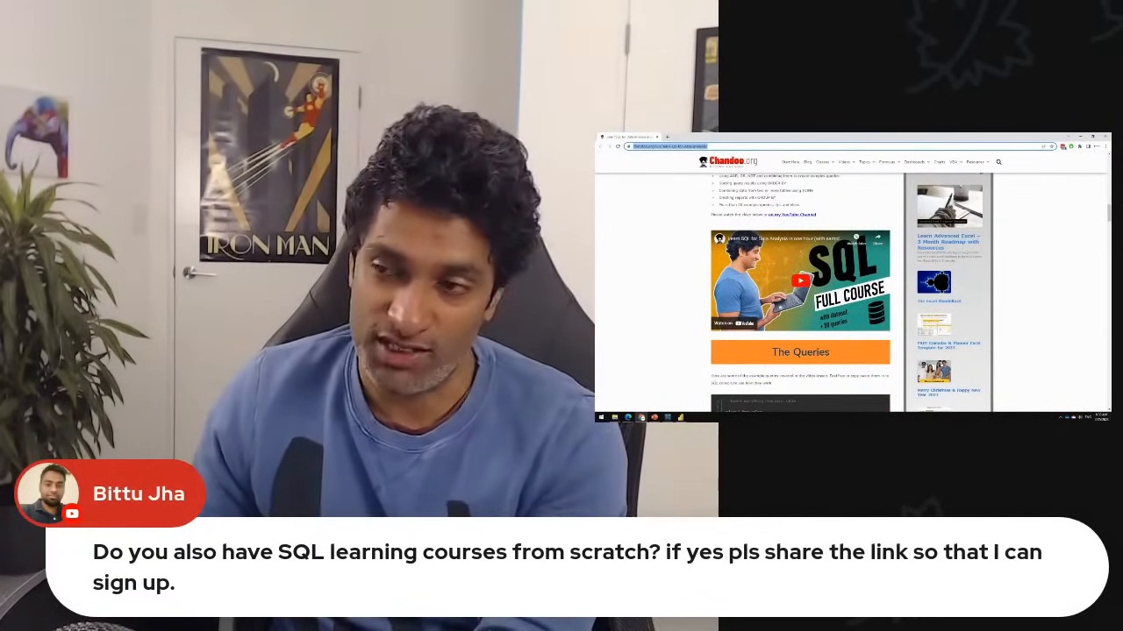
pyautogui.scroll(-10, 800, 290)
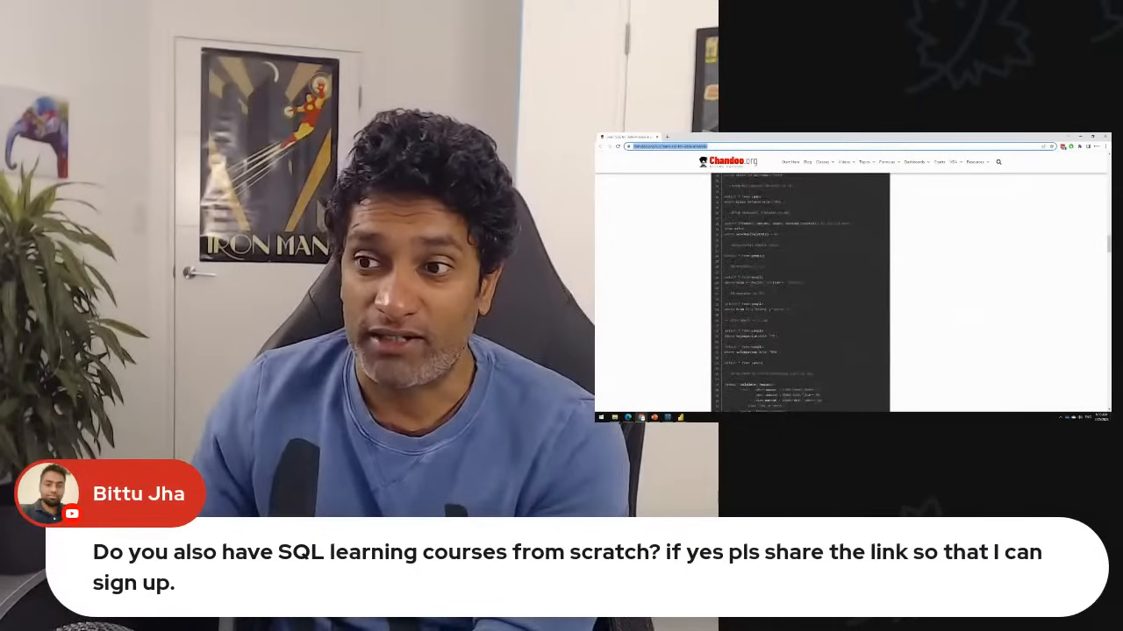
pyautogui.scroll(-5, 800, 289)
pyautogui.scroll(-5, 800, 289)
pyautogui.scroll(-10, 800, 289)
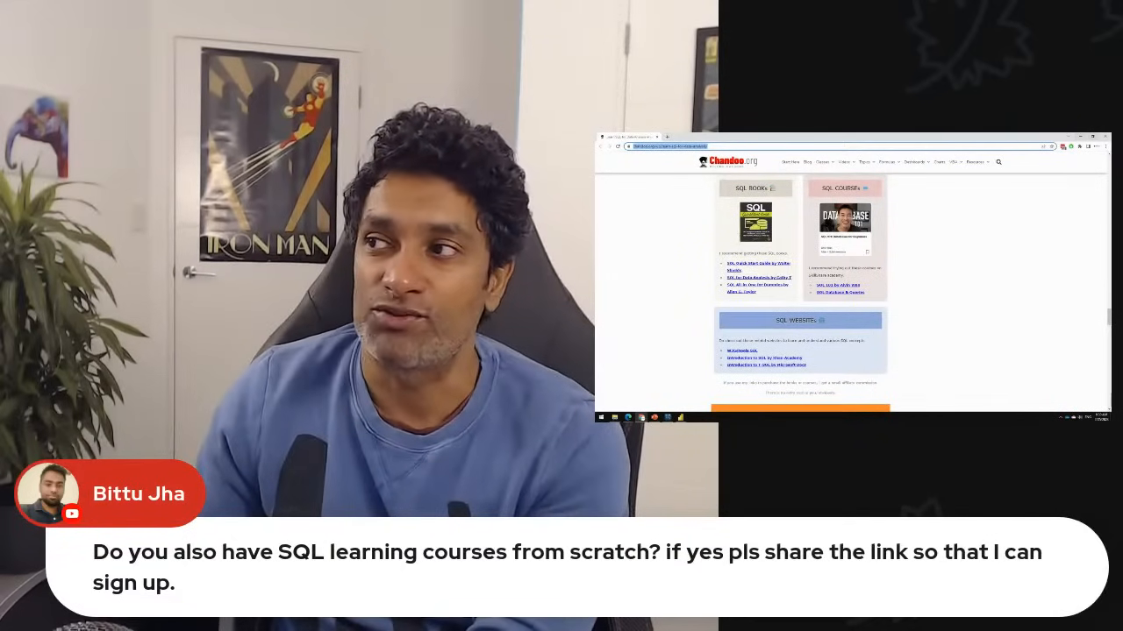
# Switch to MySQL Workbench and start a new query below the others: select * from sales where saleDate >= '2021-01-01'
pyautogui.hotkey('alt', 'Tab')
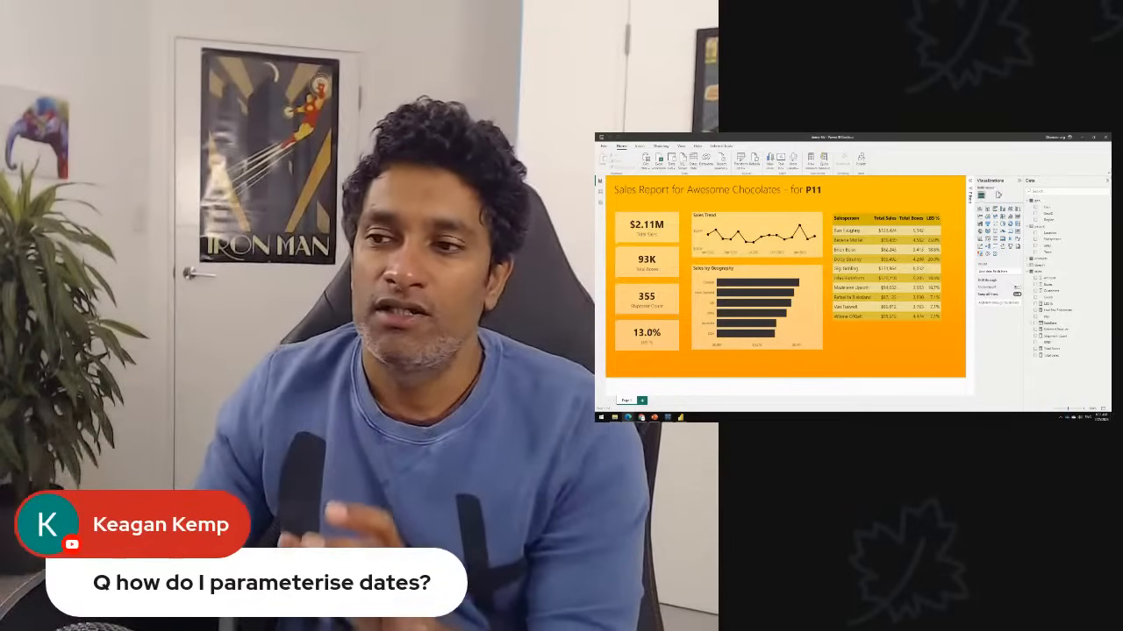
pyautogui.hotkey('alt', 'Tab')
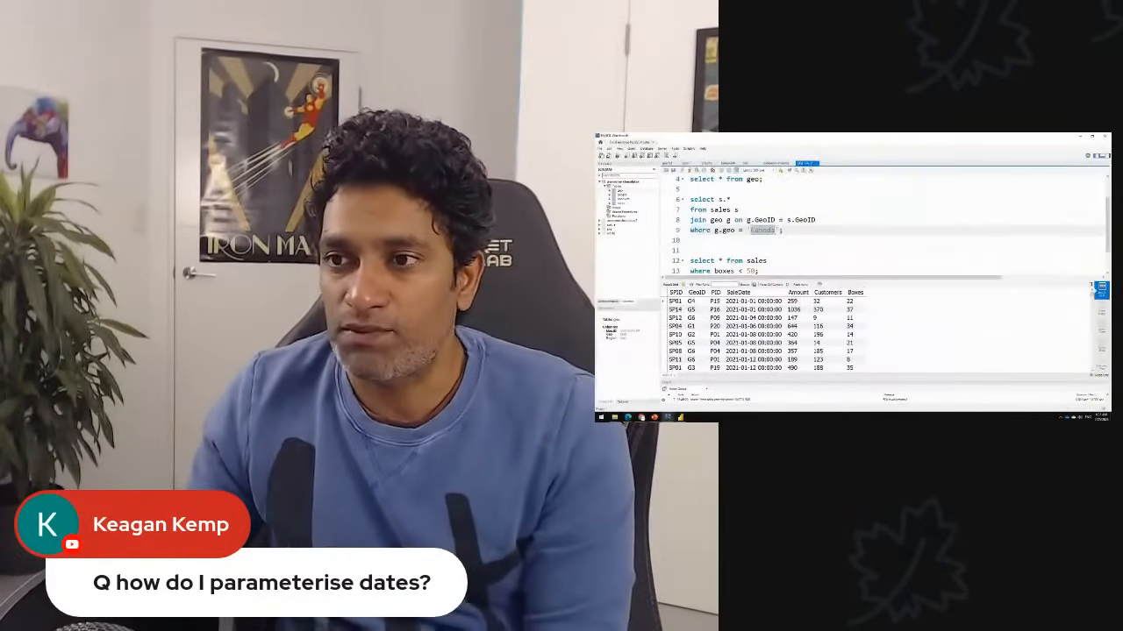
pyautogui.click(767, 261)
pyautogui.scroll(-1, 766, 261)
pyautogui.click(767, 261)
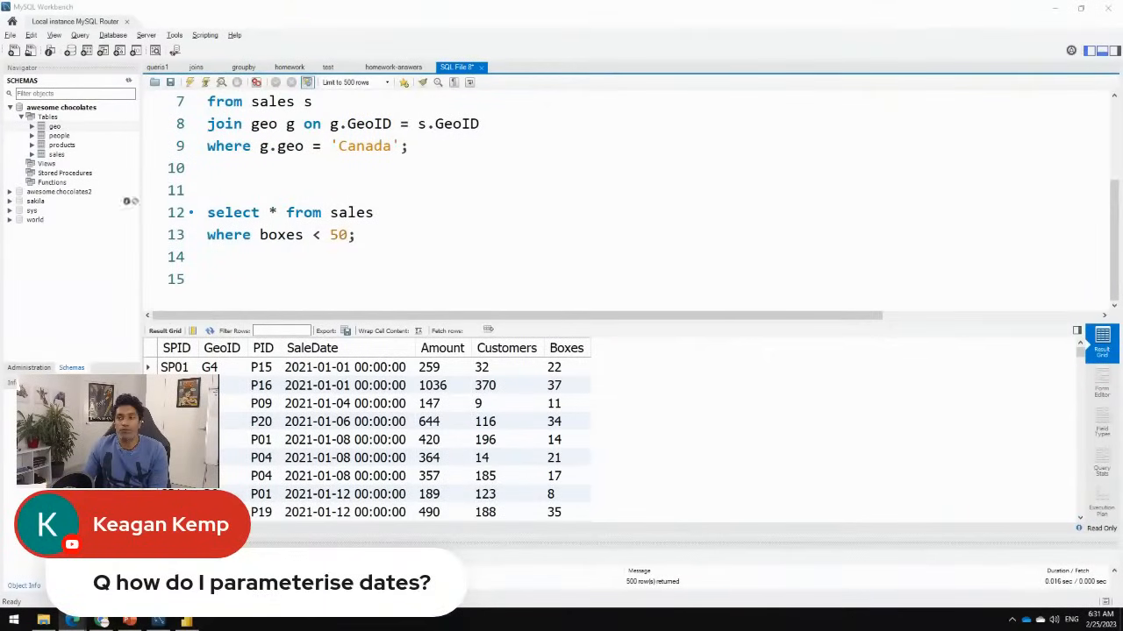
pyautogui.click(350, 280)
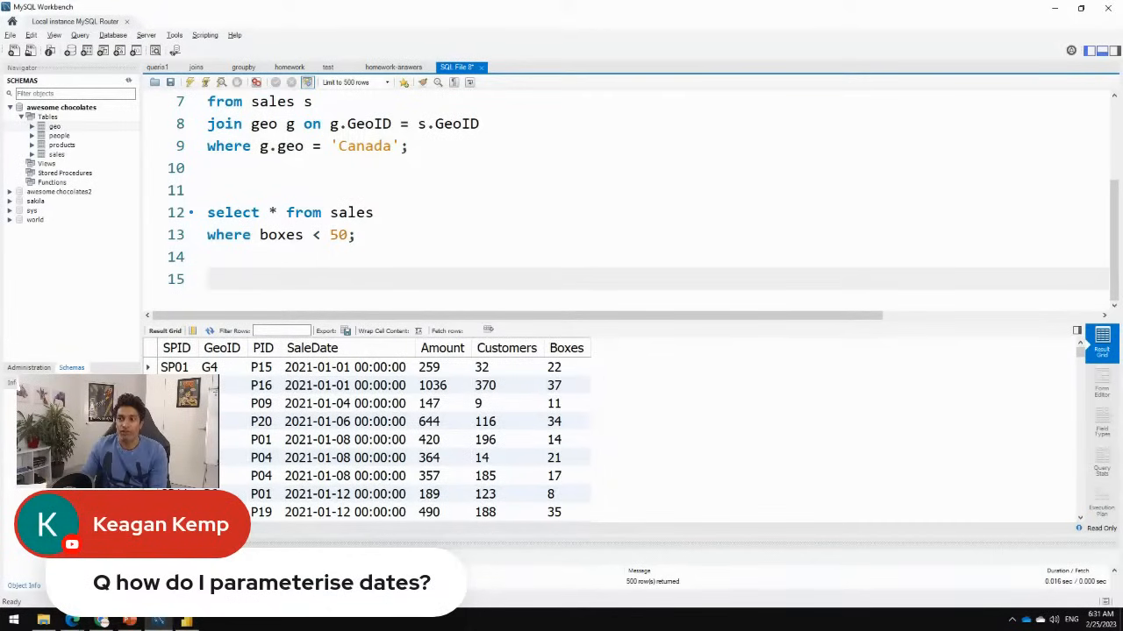
pyautogui.write('lec')
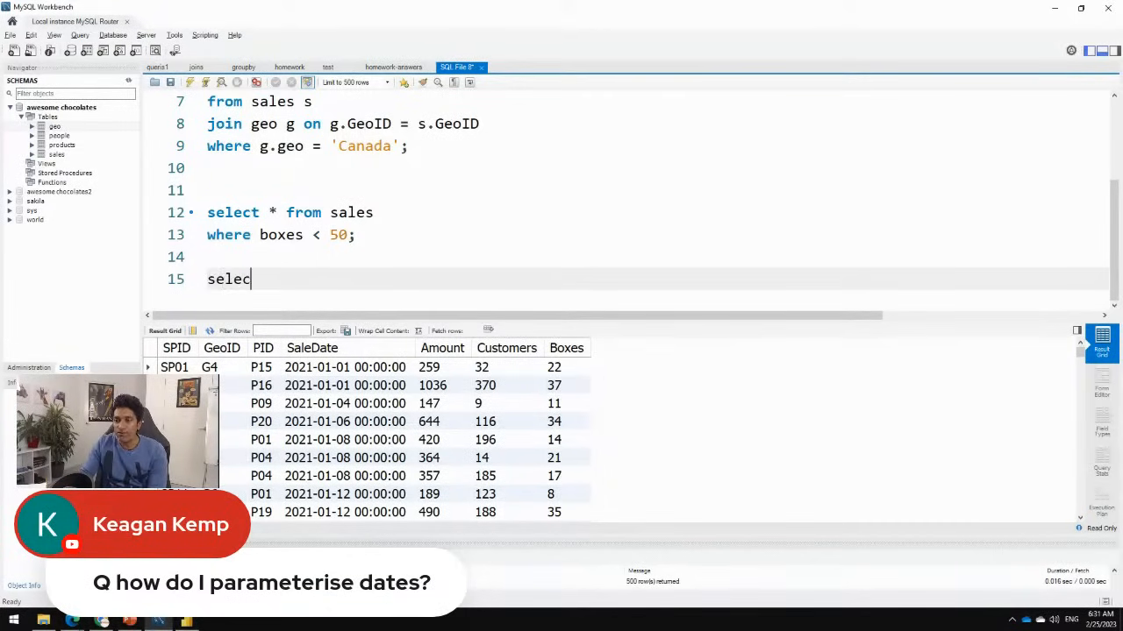
pyautogui.write('t * from sales')
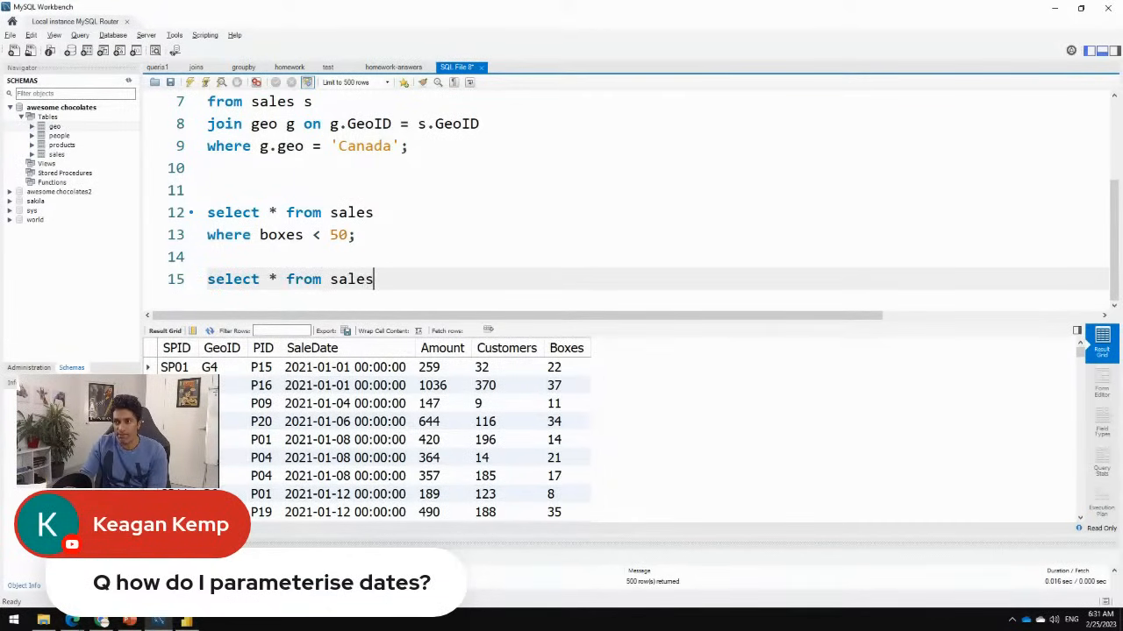
pyautogui.press('Return')
pyautogui.write("where saleDate >= '1")
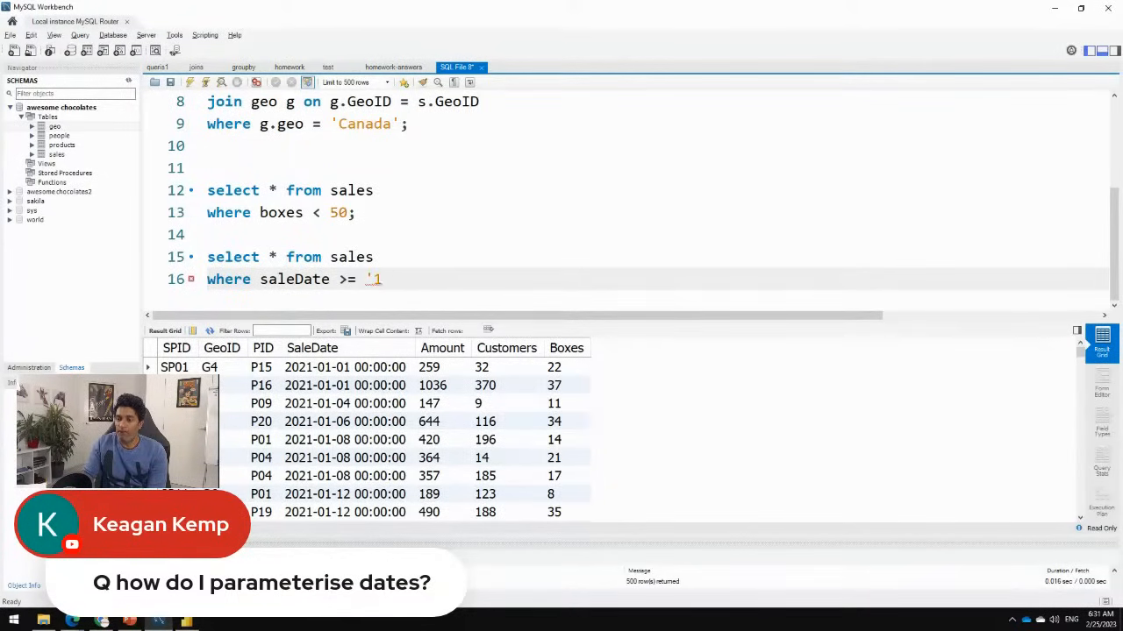
pyautogui.press('BackSpace')
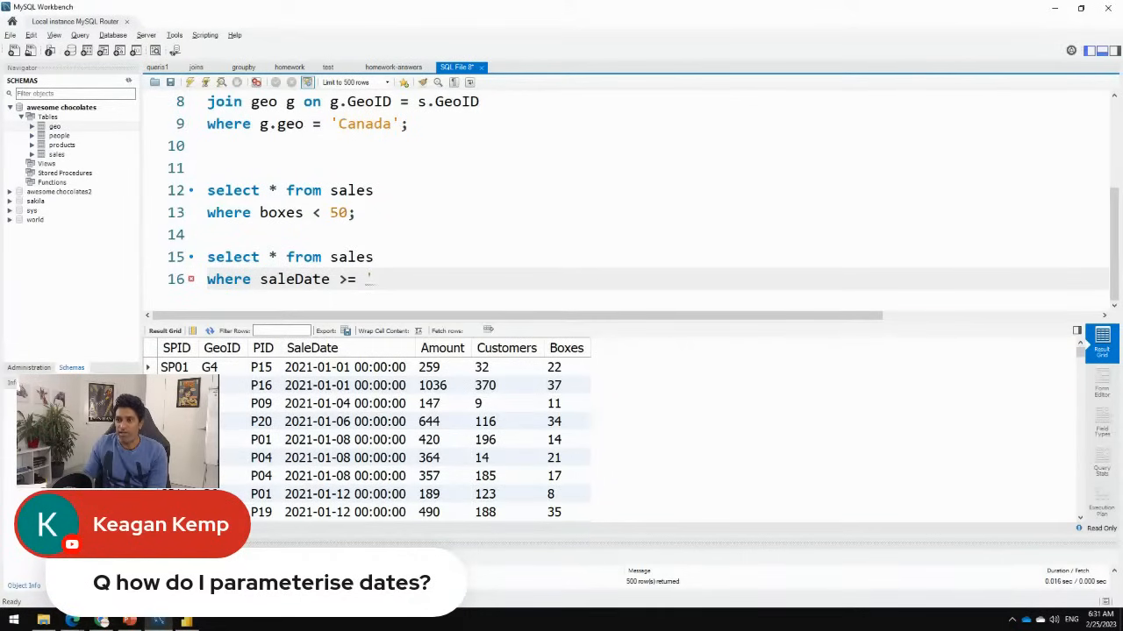
pyautogui.write('2021-01-01')
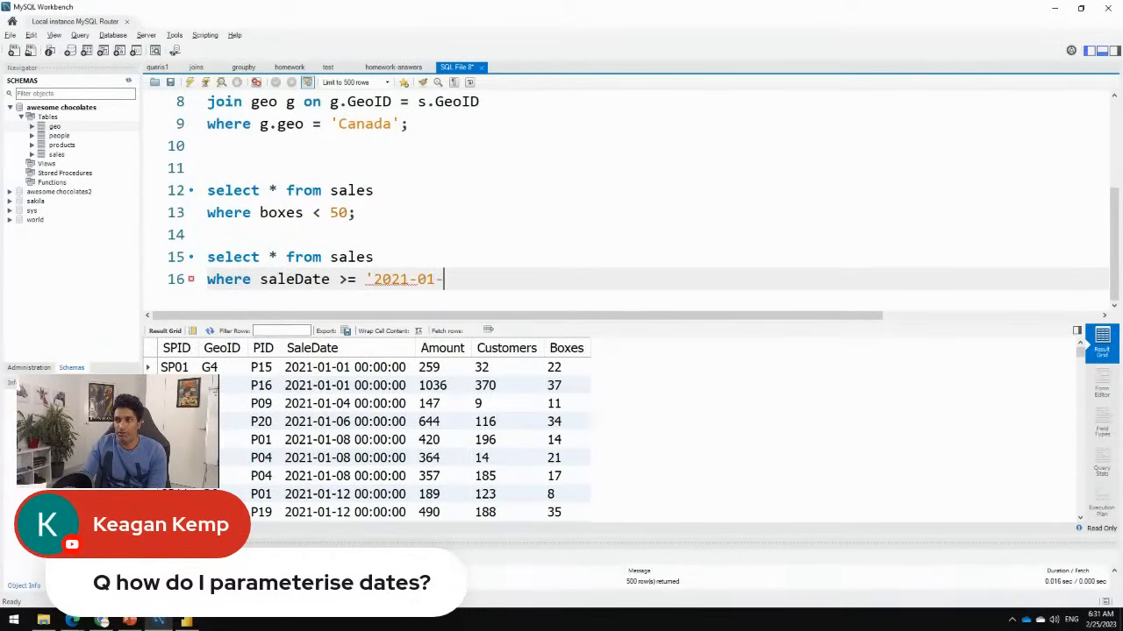
# Extend the new query's condition with and saledate < '2021-02-01' and end the statement with a semicolon
pyautogui.write('and sales')
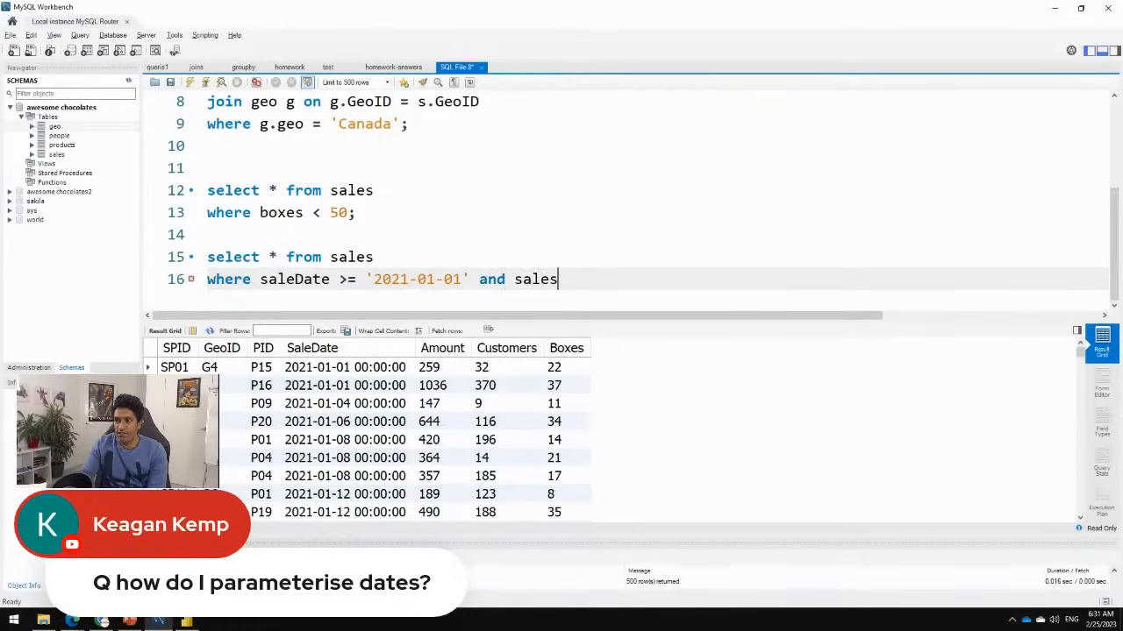
pyautogui.press('BackSpace')
pyautogui.write('date <=')
pyautogui.press('BackSpace')
pyautogui.write("'2021-0")
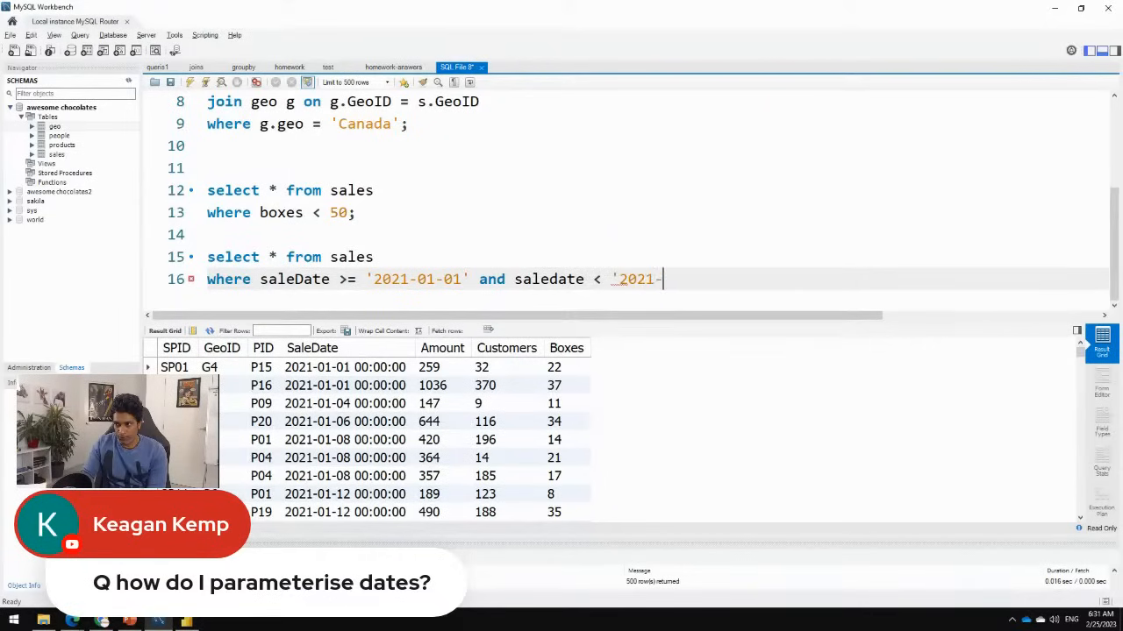
pyautogui.write("2-01'")
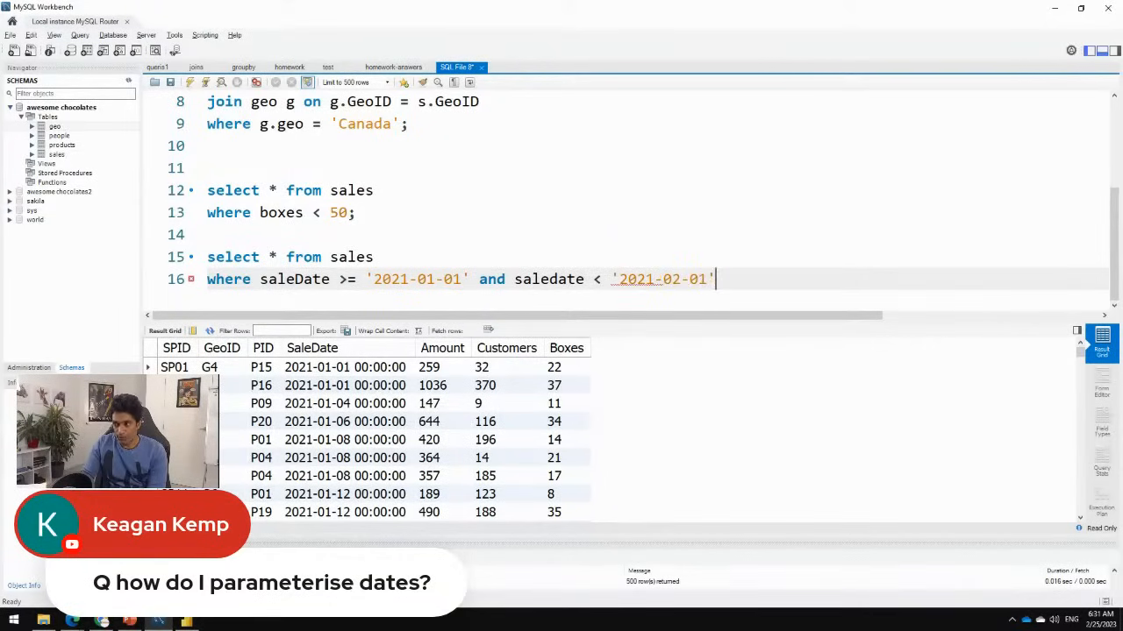
pyautogui.write(';')
# Run only the new sales date-range query and look through the returned SaleDate values
pyautogui.moveTo(724, 279); pyautogui.dragTo(207, 257)
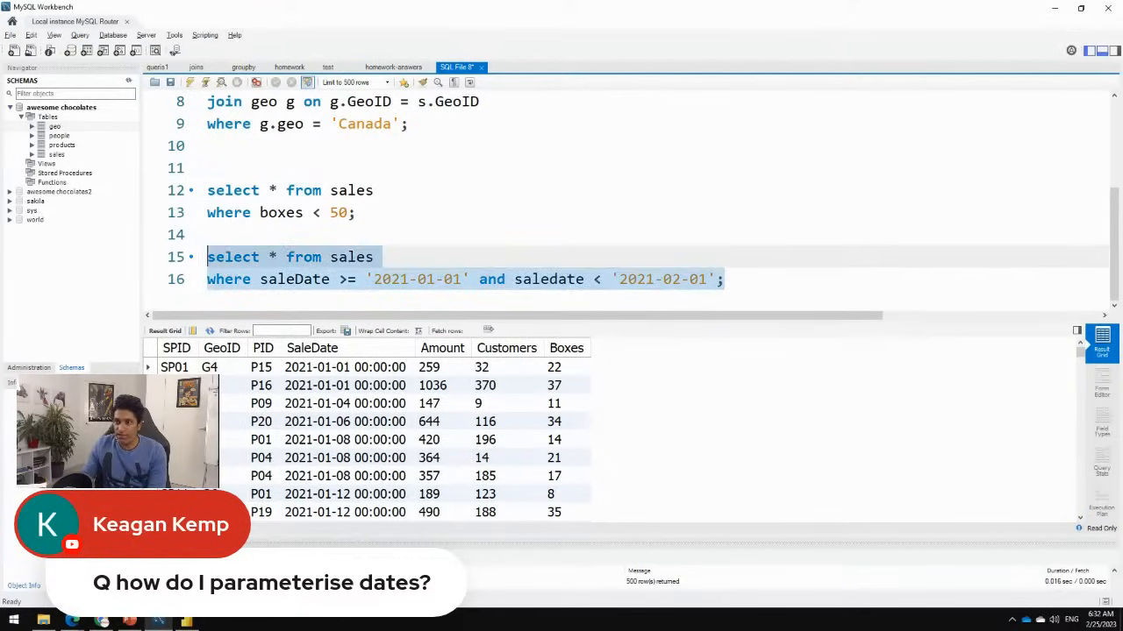
pyautogui.click(190, 83)
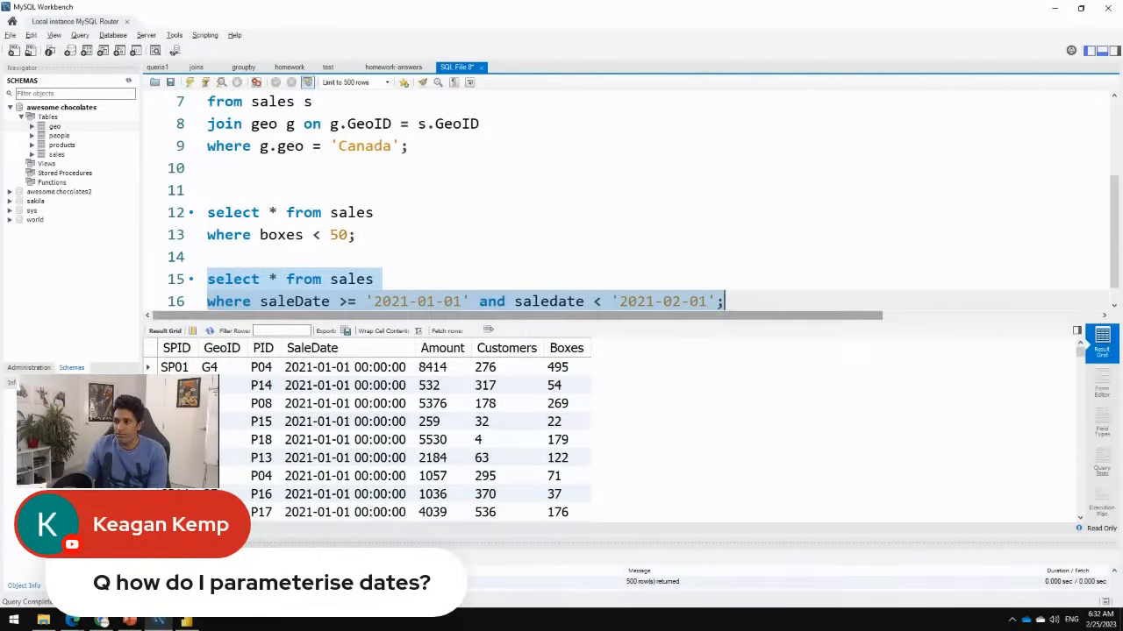
pyautogui.scroll(-20, 368, 438)
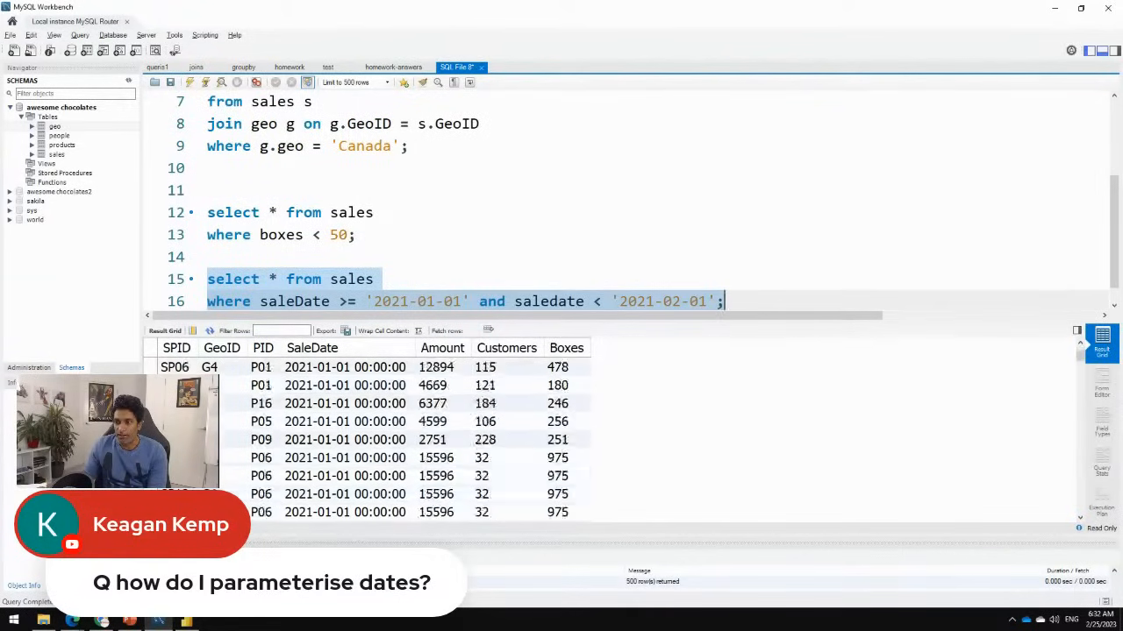
pyautogui.scroll(-20, 368, 439)
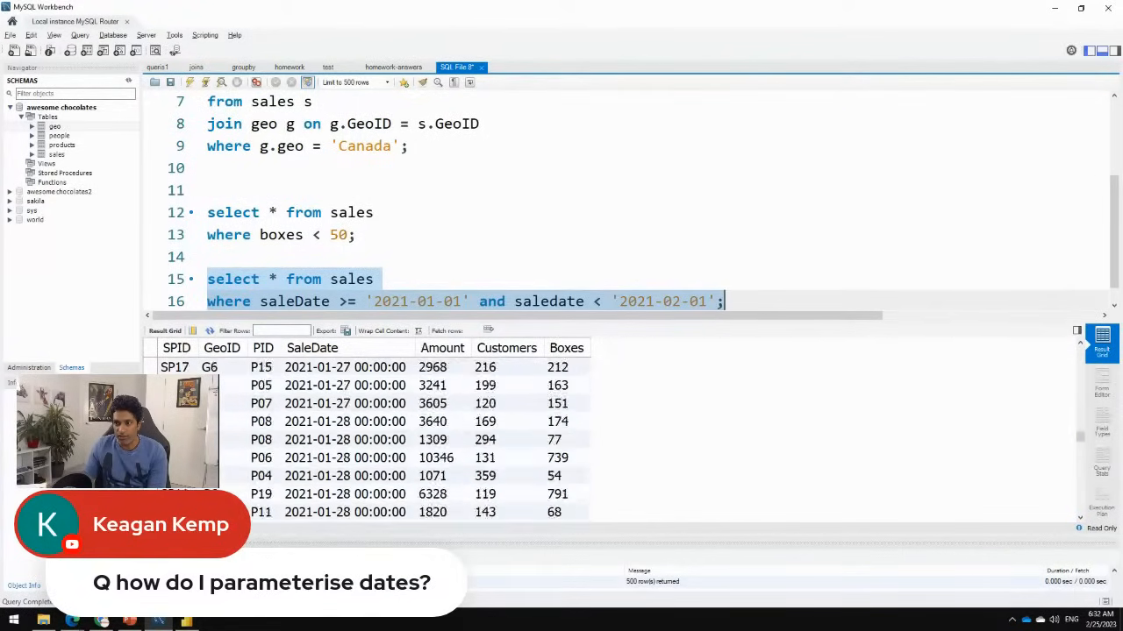
pyautogui.scroll(-20, 369, 438)
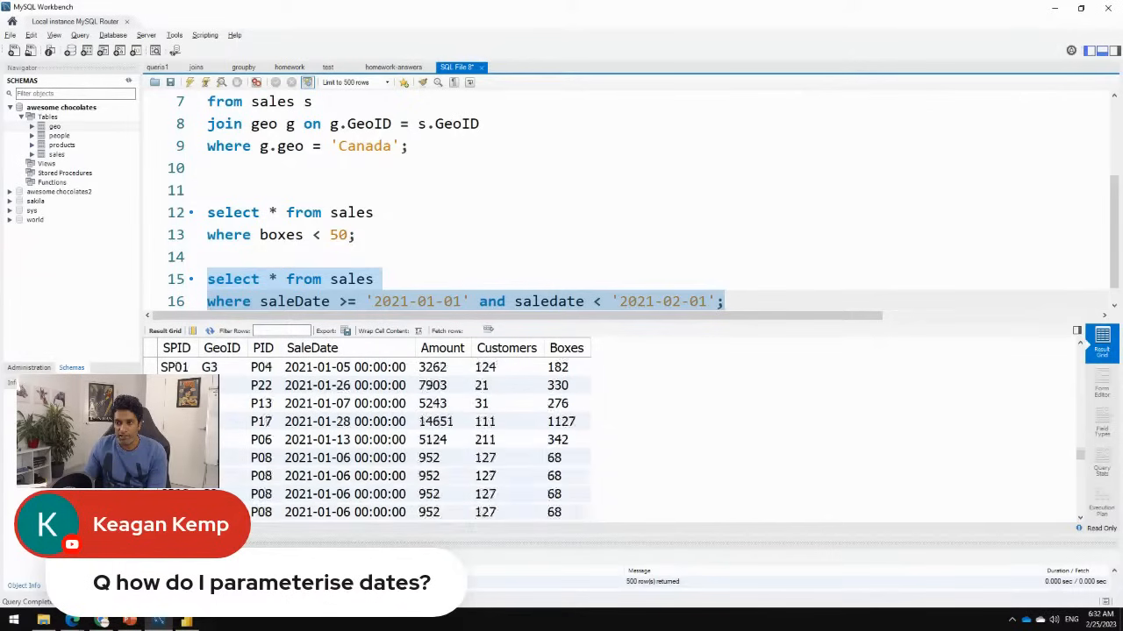
pyautogui.scroll(15, 369, 439)
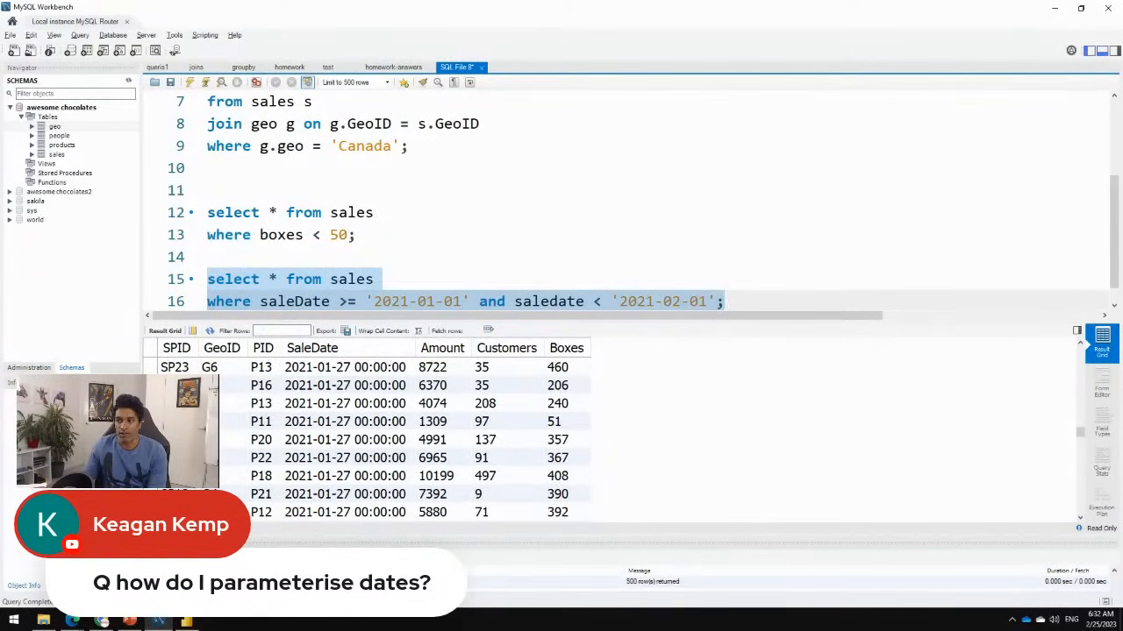
# Examine the '2021-01-01' start date in the query's saleDate condition as the value that a parameter can replace
pyautogui.click(375, 279)
pyautogui.scroll(-1, 376, 279)
pyautogui.moveTo(374, 279); pyautogui.dragTo(462, 279)
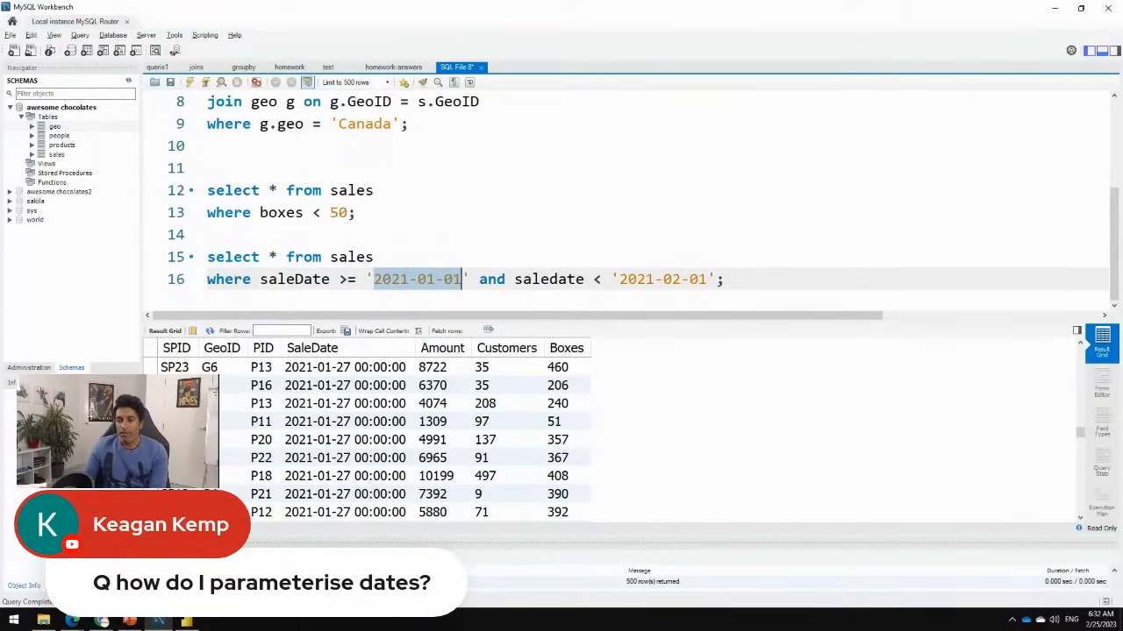
pyautogui.press('End')
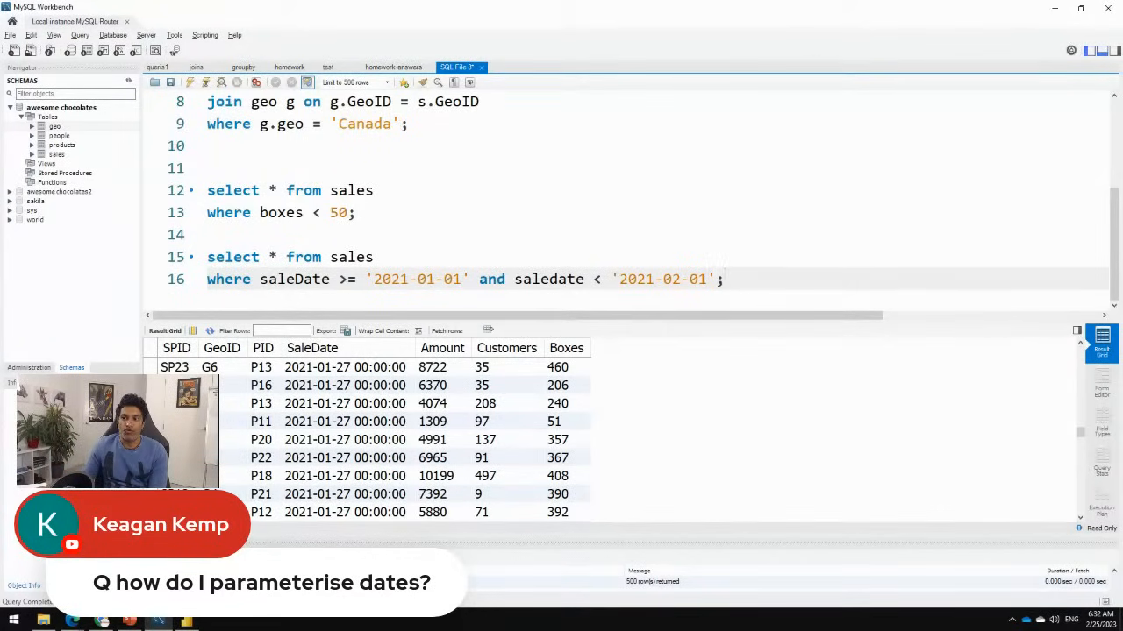
pyautogui.moveTo(373, 279); pyautogui.dragTo(461, 279)
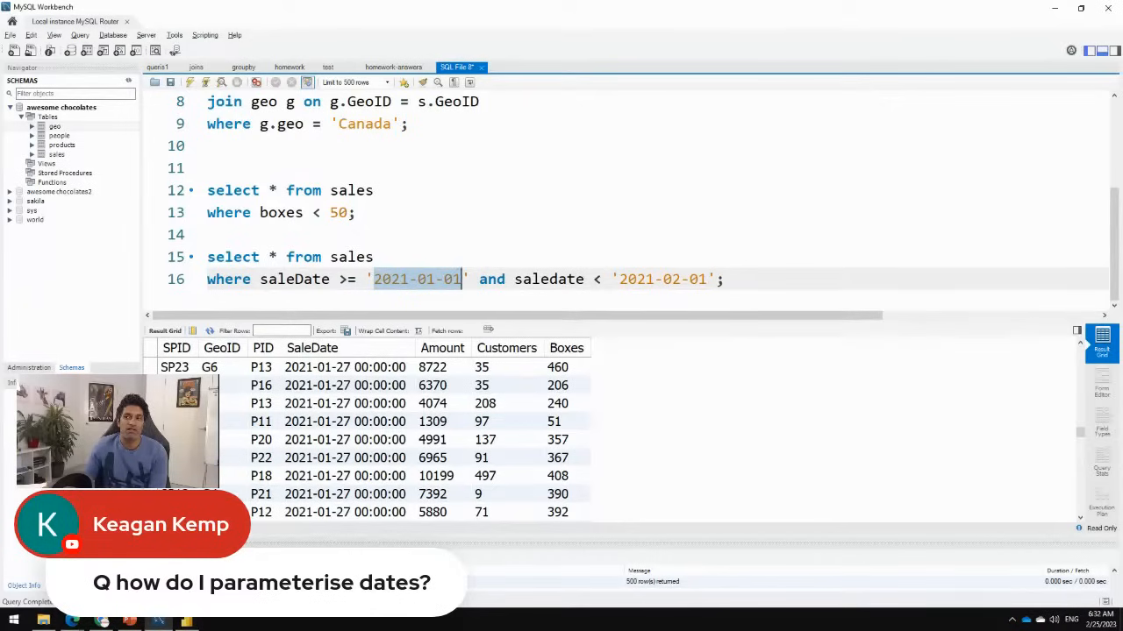
pyautogui.click(380, 279)
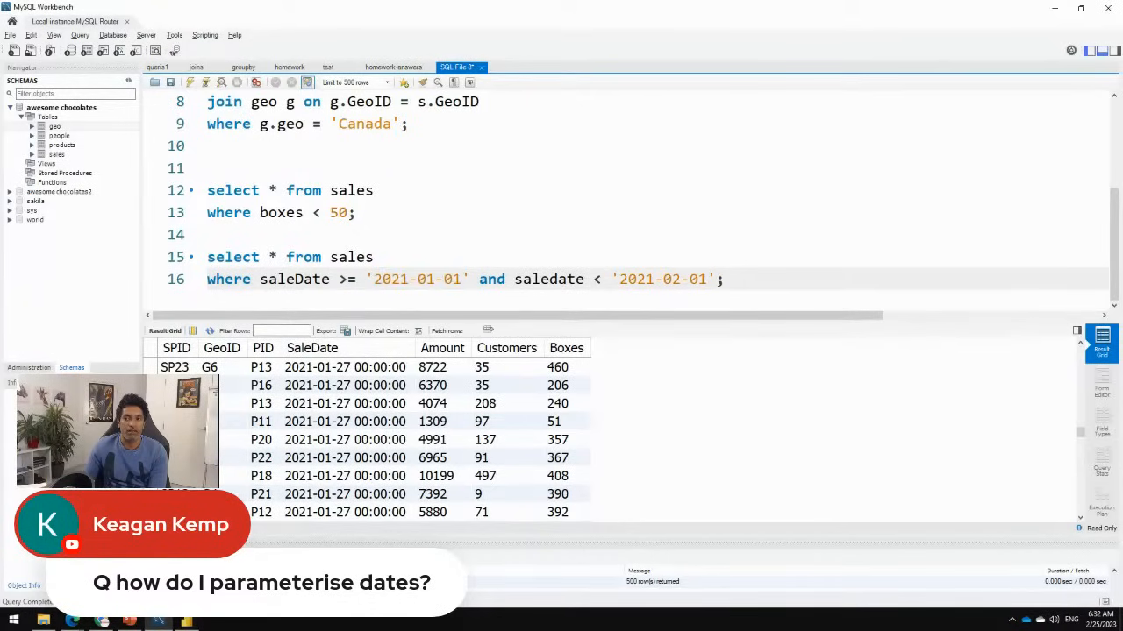
# Switch to the Power BI report, open Manage Parameters in Power Query Editor and add a parameter named startDate
pyautogui.click(187, 621)
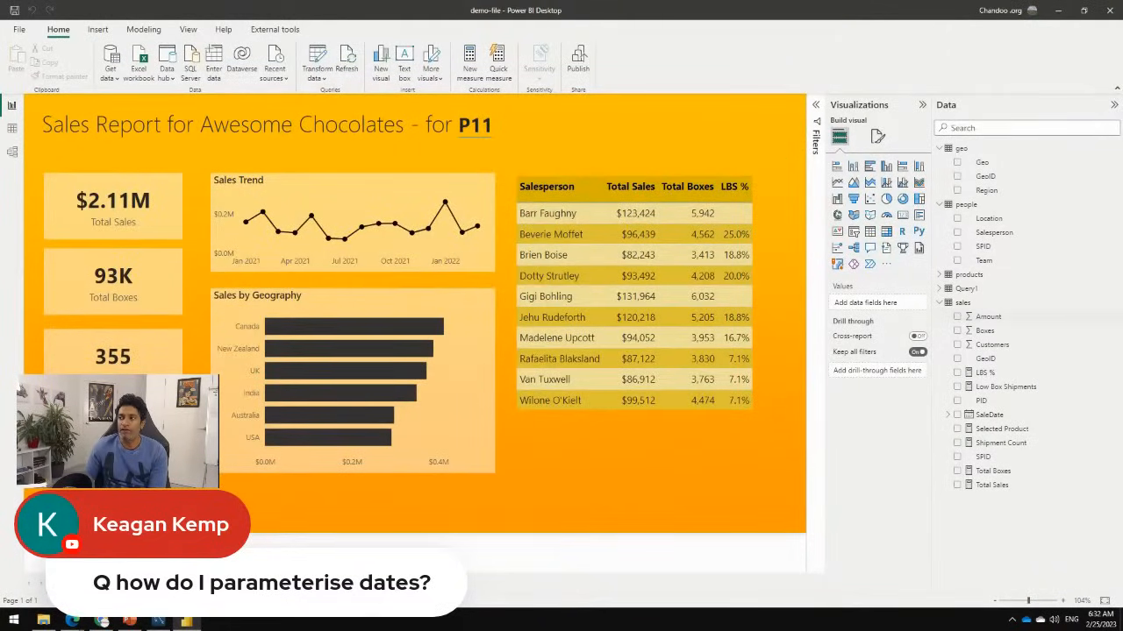
pyautogui.click(314, 55)
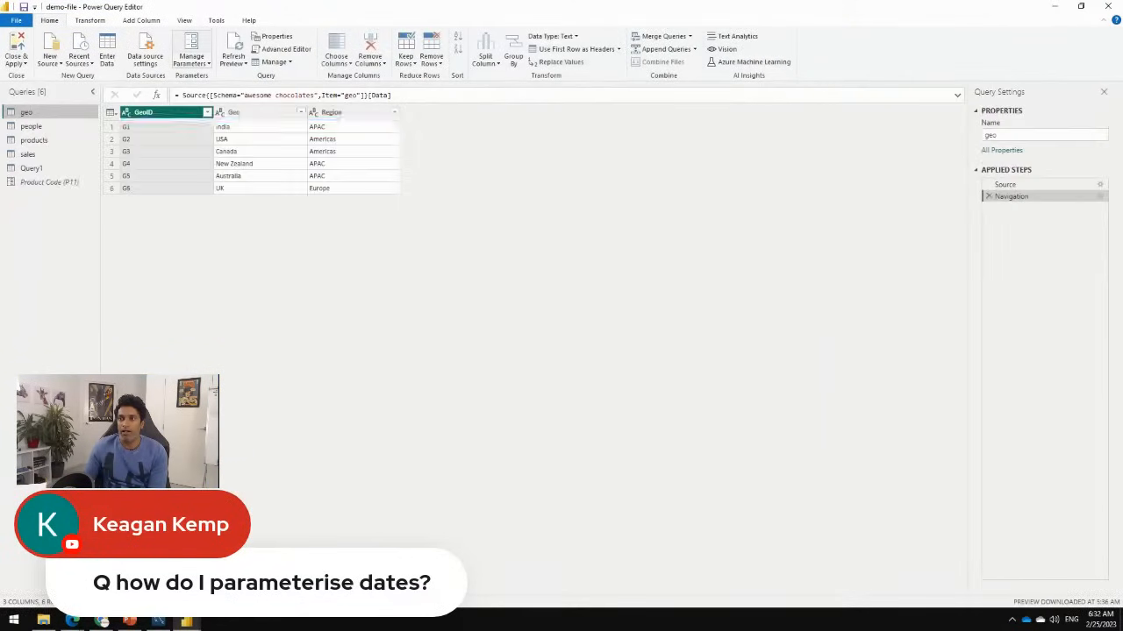
pyautogui.click(191, 45)
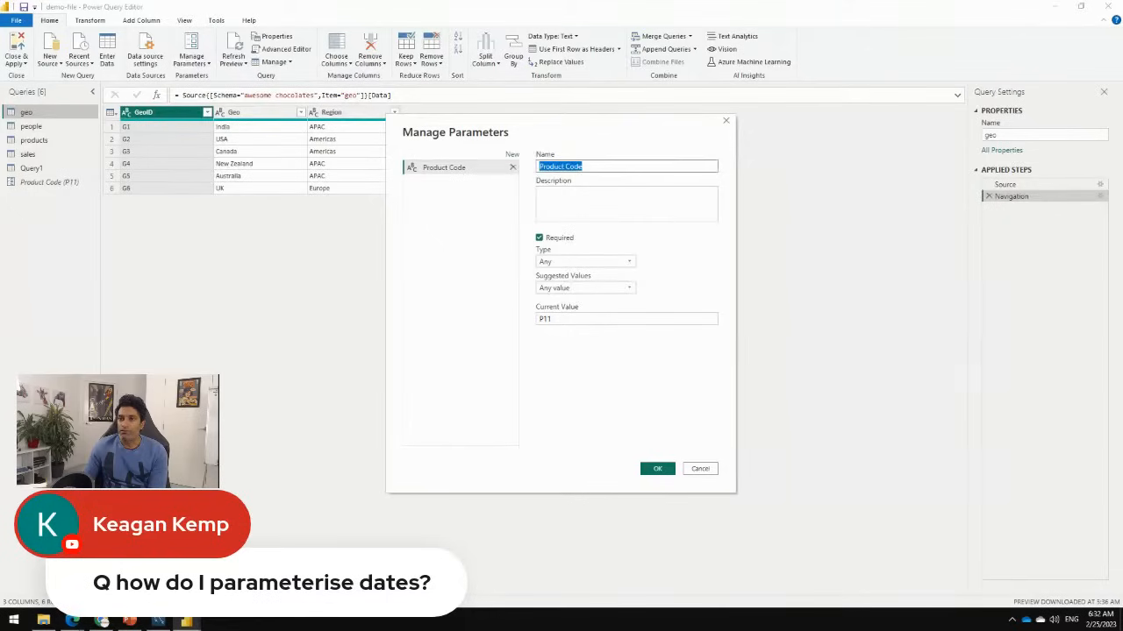
pyautogui.click(512, 154)
pyautogui.moveTo(579, 167); pyautogui.dragTo(509, 167)
pyautogui.write('Report')
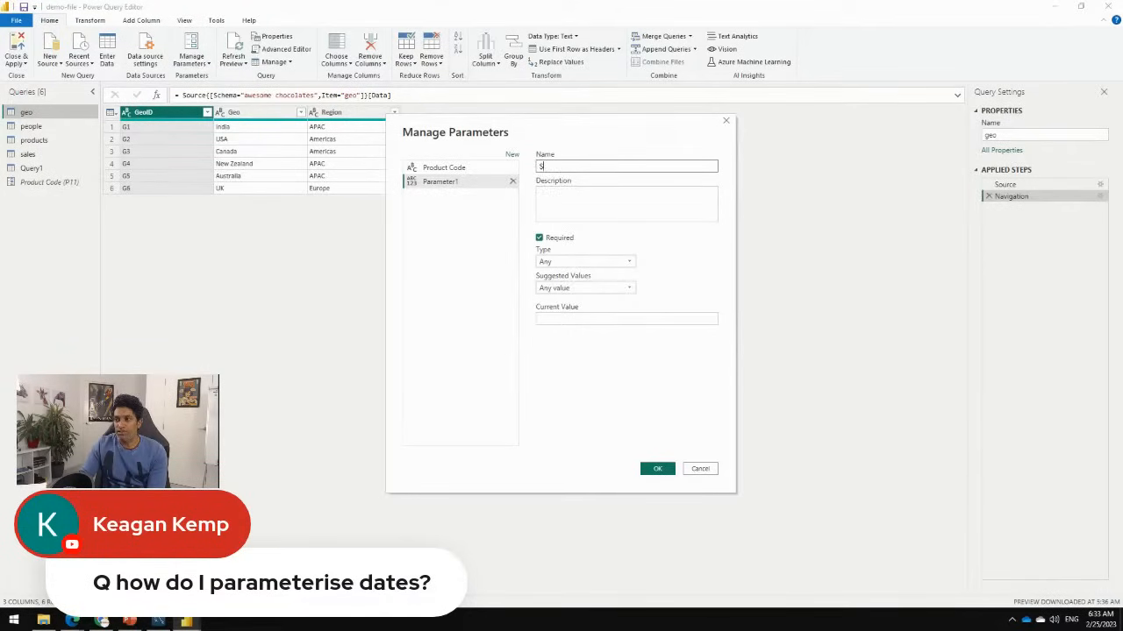
pyautogui.write('startDate')
# Set the startDate parameter's type to Date and its current value to 1-jan-2021, save it and select its current value
pyautogui.click(585, 261)
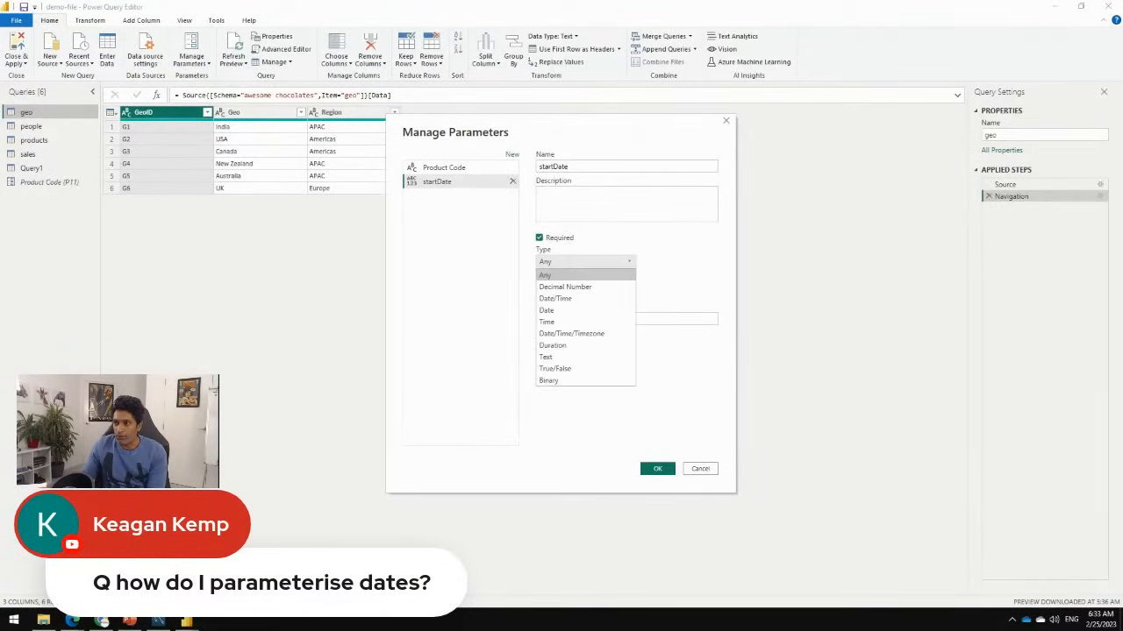
pyautogui.click(562, 311)
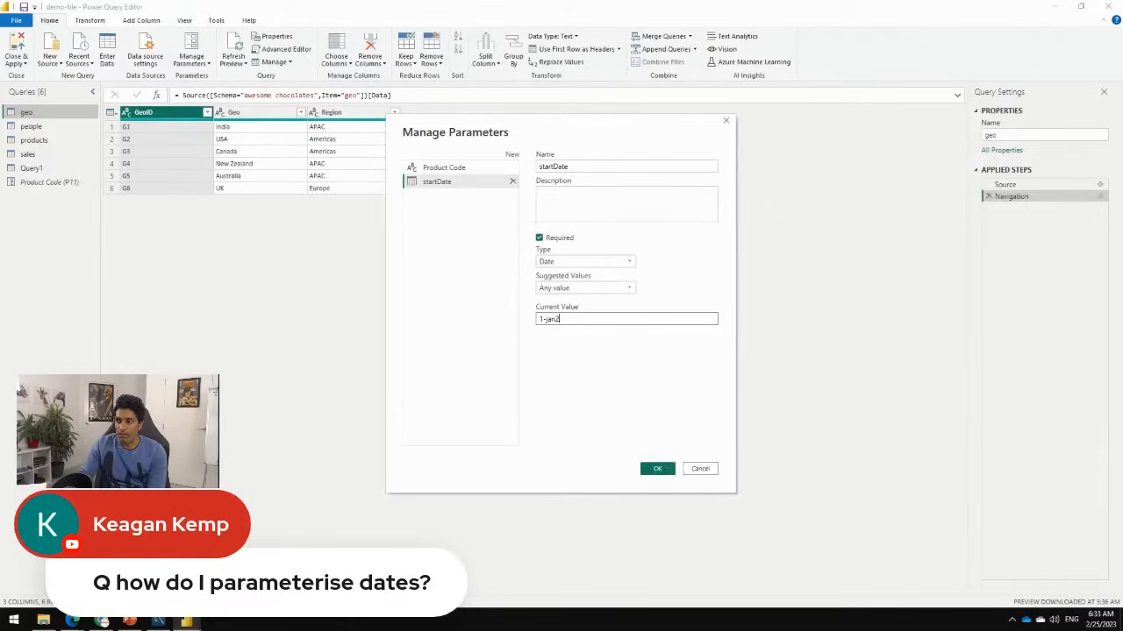
pyautogui.write('-2021')
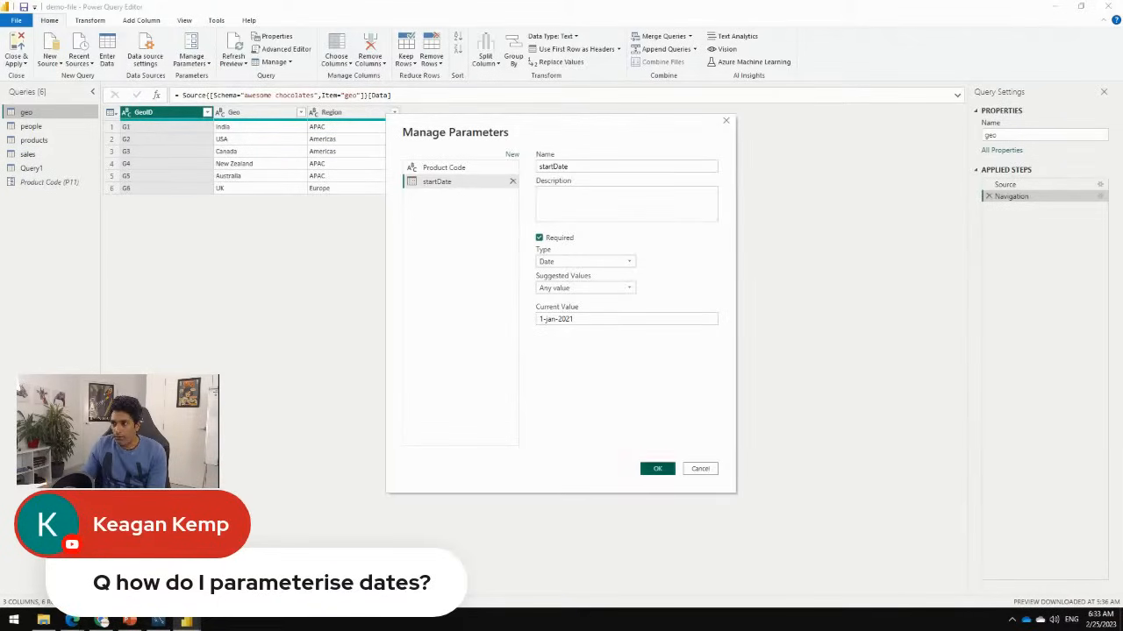
pyautogui.click(658, 469)
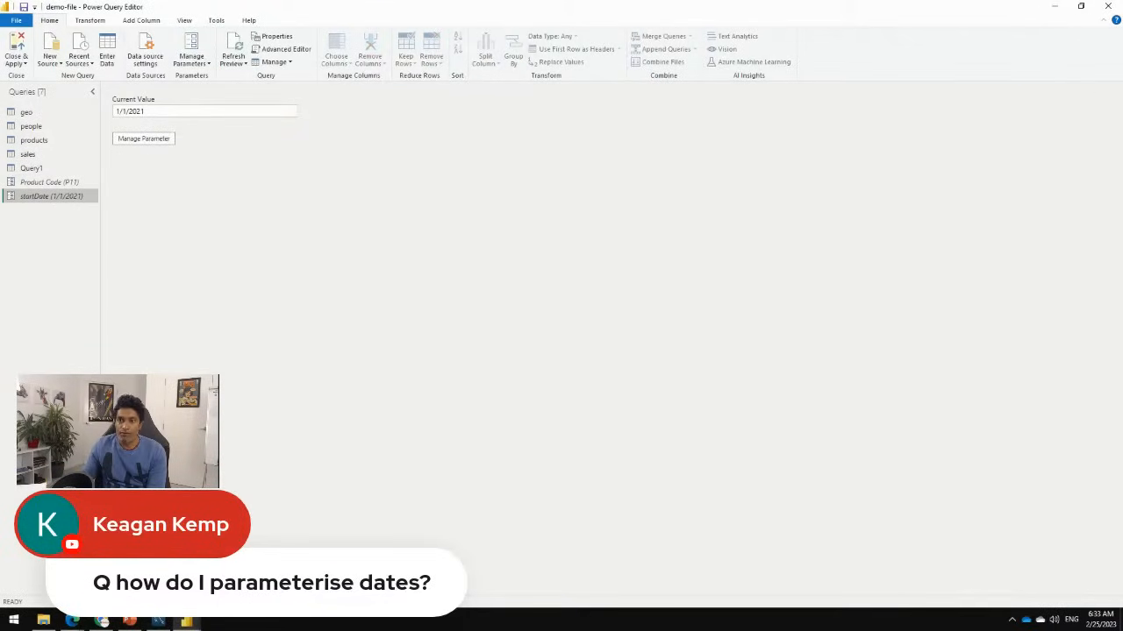
pyautogui.doubleClick(131, 111)
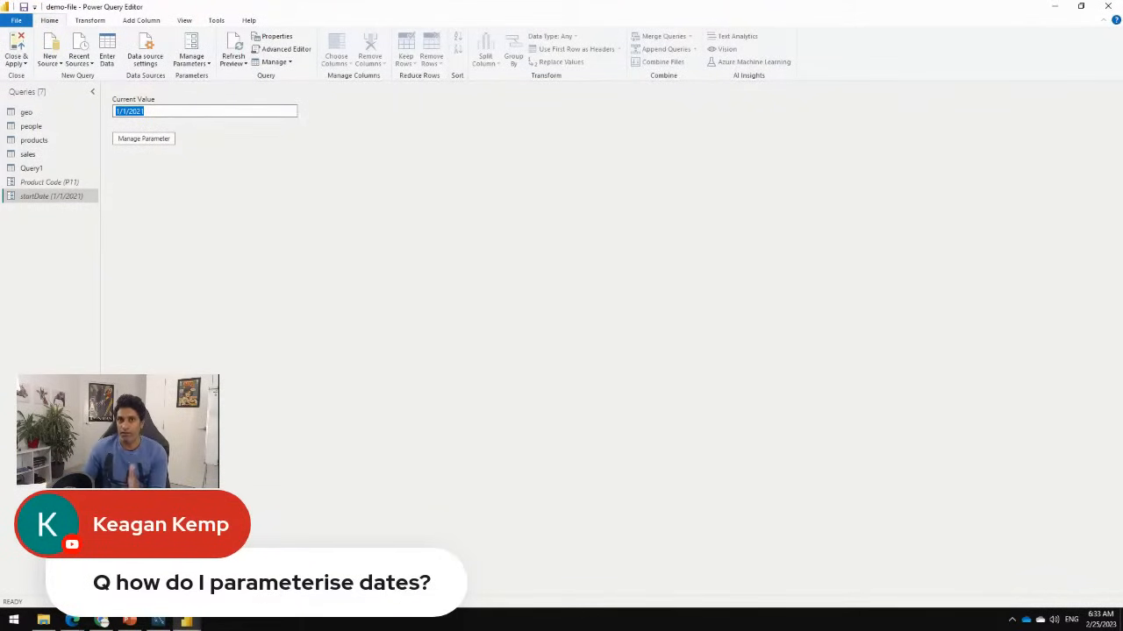
# Compare the Product Code and startDate parameters and examine how Query1's source formula inserts Product Code into the PID condition
pyautogui.click(50, 183)
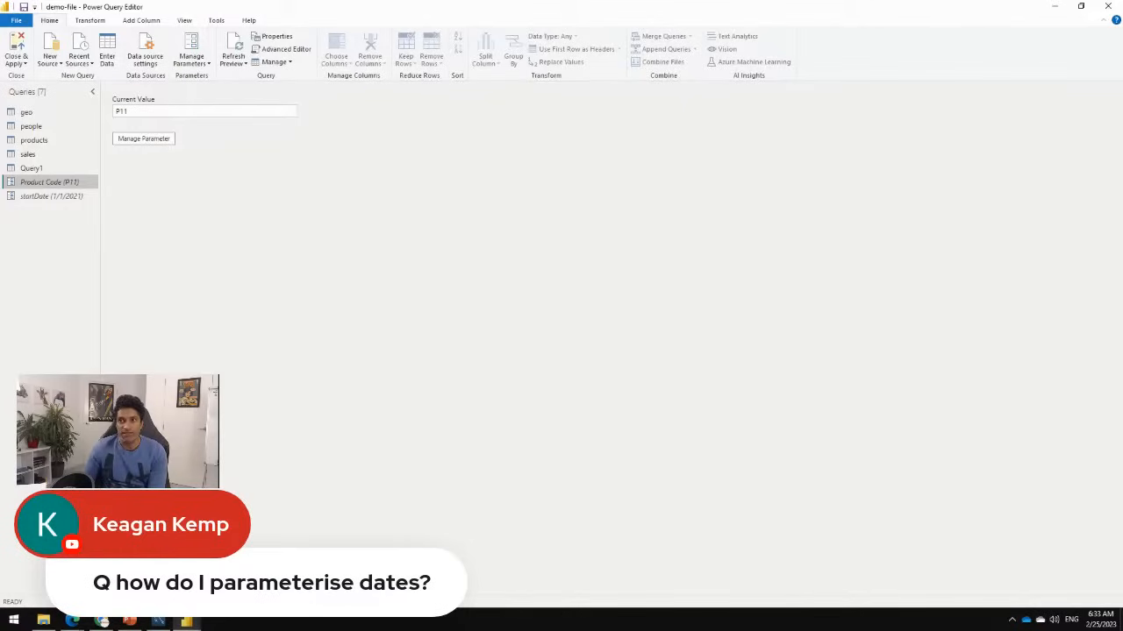
pyautogui.click(50, 196)
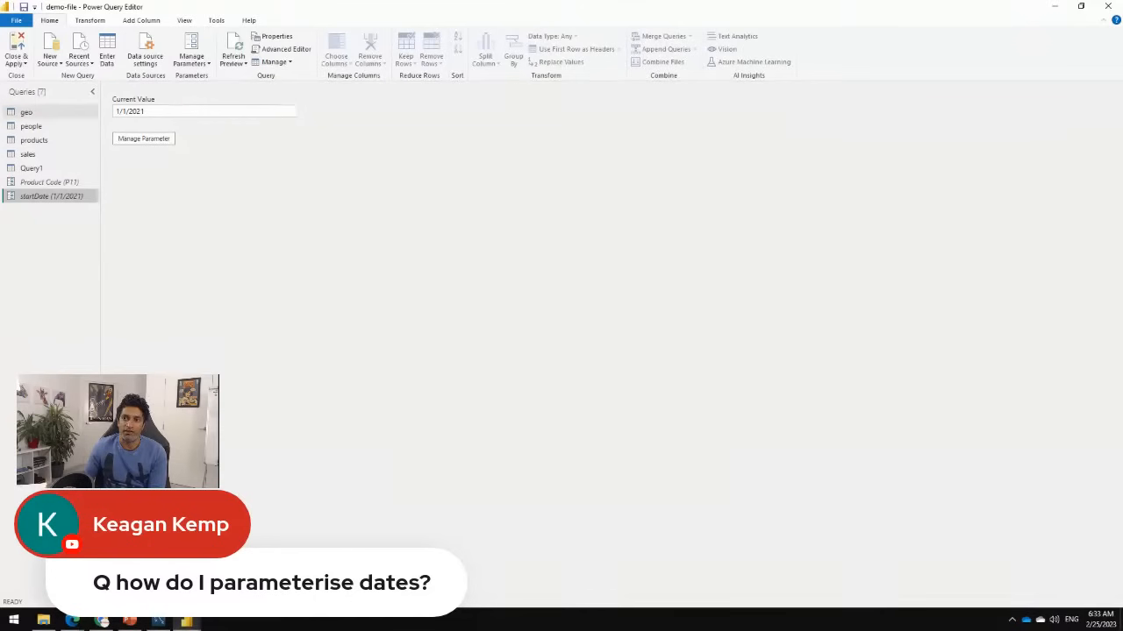
pyautogui.click(31, 167)
pyautogui.click(746, 95)
pyautogui.moveTo(664, 94); pyautogui.dragTo(772, 95)
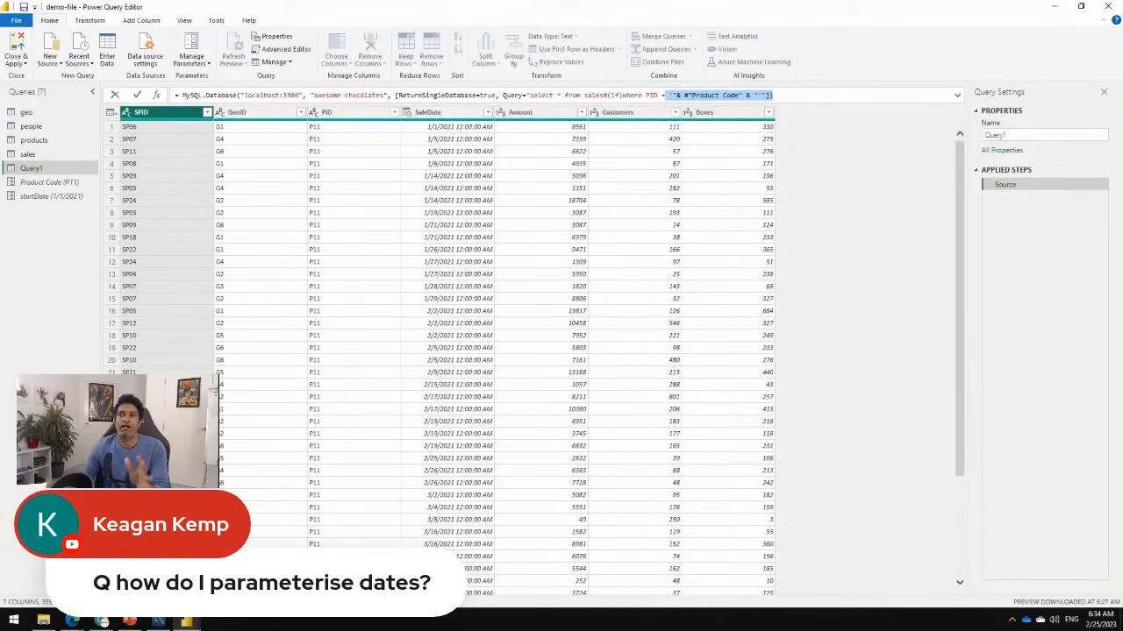
pyautogui.press('Escape')
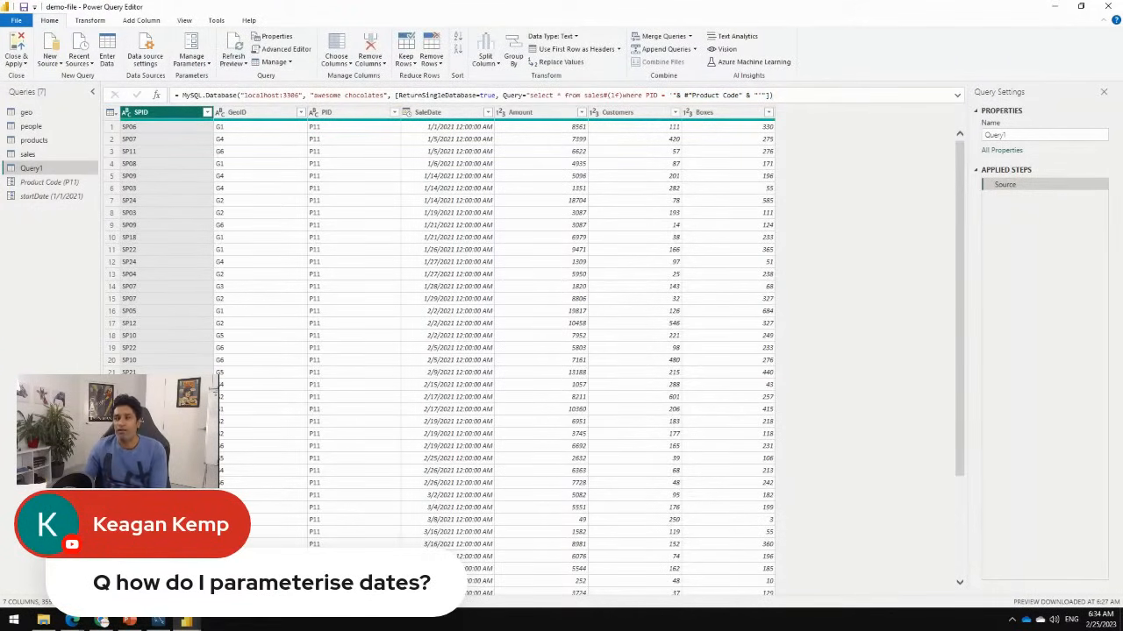
pyautogui.moveTo(665, 96); pyautogui.dragTo(773, 96)
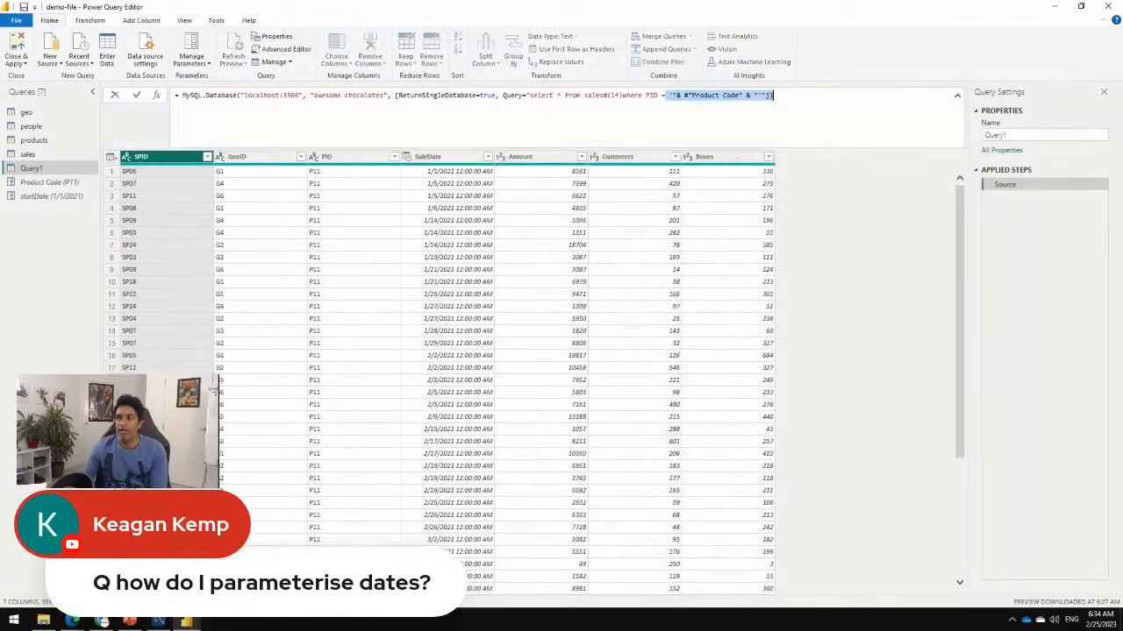
pyautogui.click(773, 95)
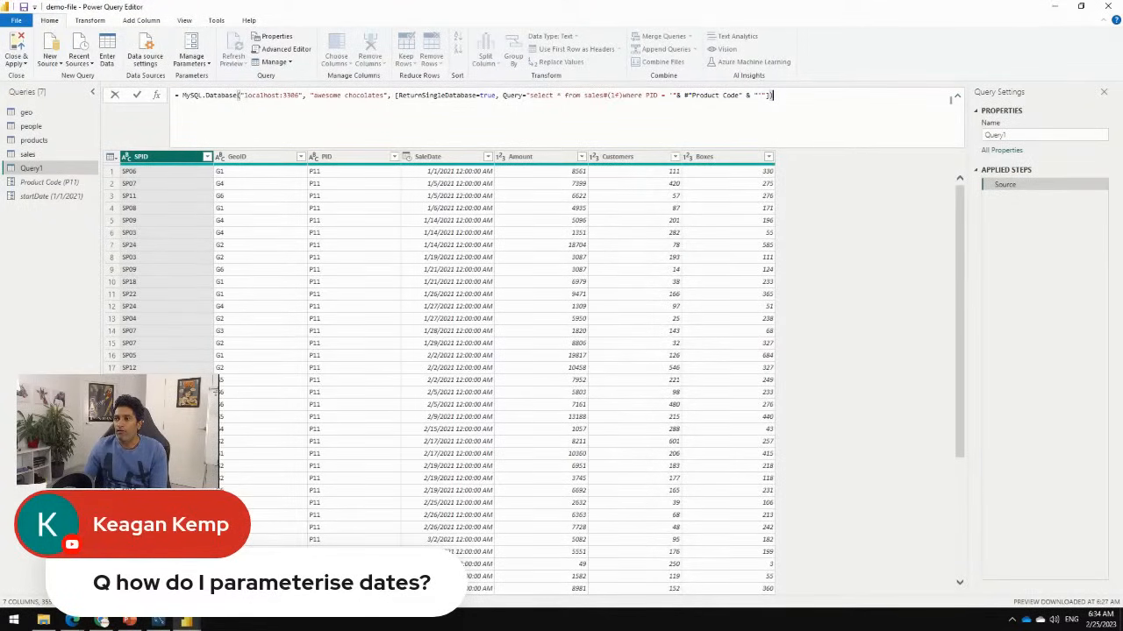
# Replace the PID condition in Query1's source formula with saleDate >= followed by the concatenated, single-quoted startDate parameter
pyautogui.moveTo(645, 95); pyautogui.dragTo(750, 95)
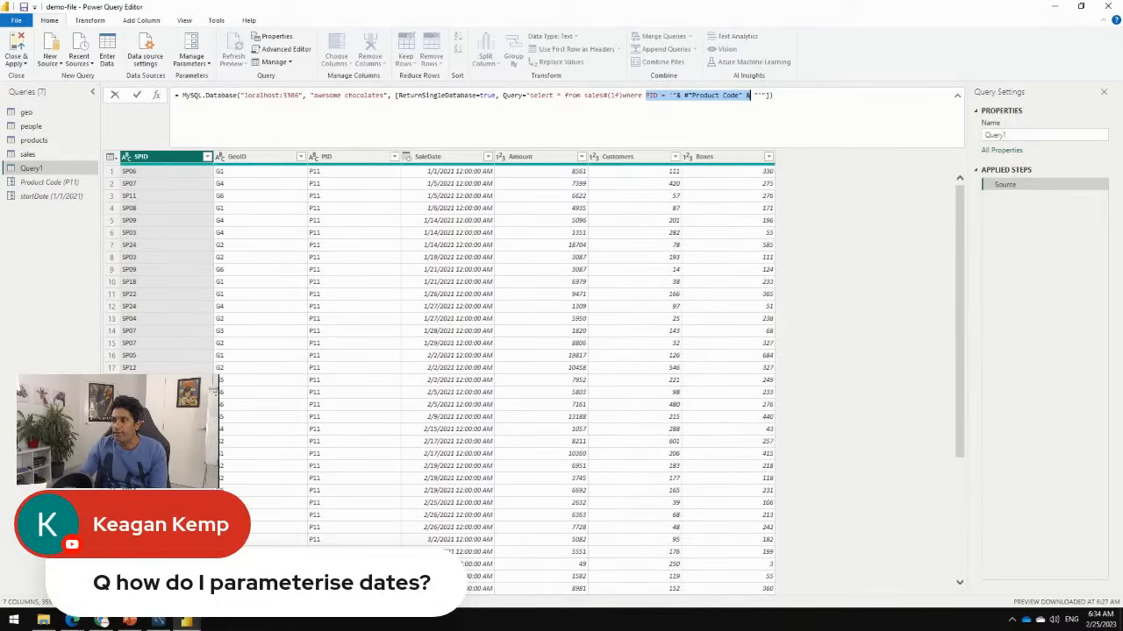
pyautogui.press('BackSpace')
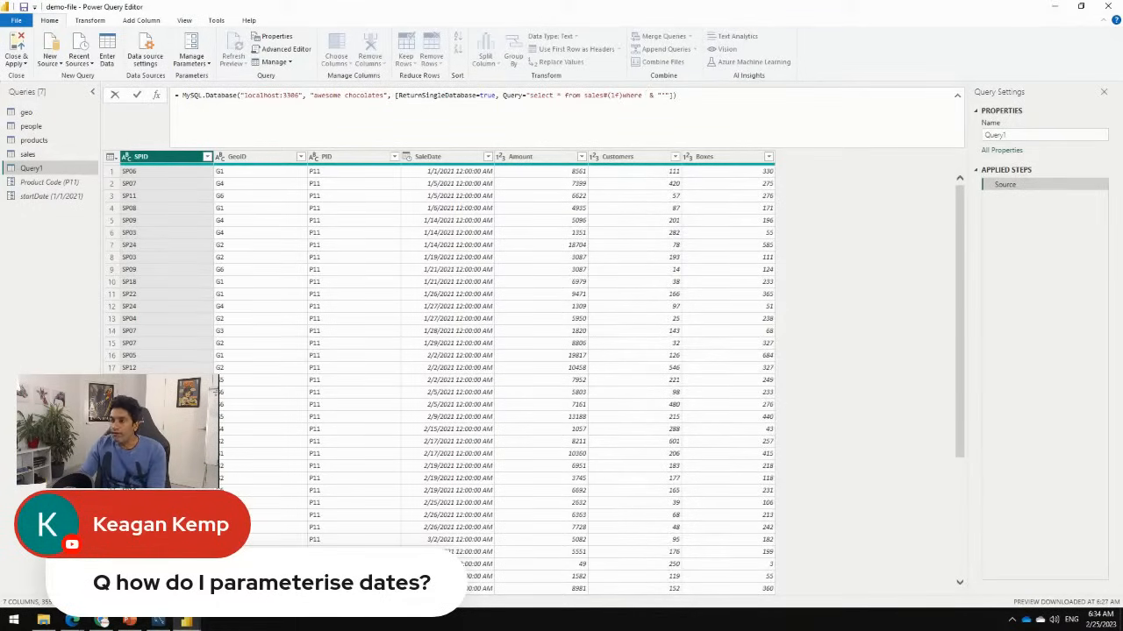
pyautogui.write('saleDate ')
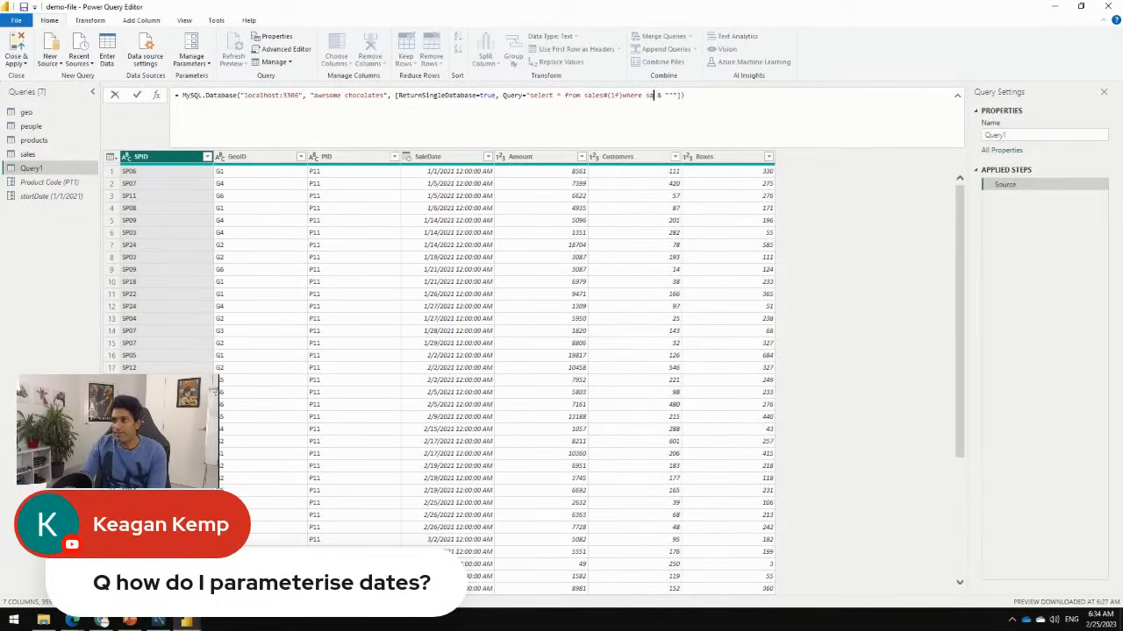
pyautogui.write('>=')
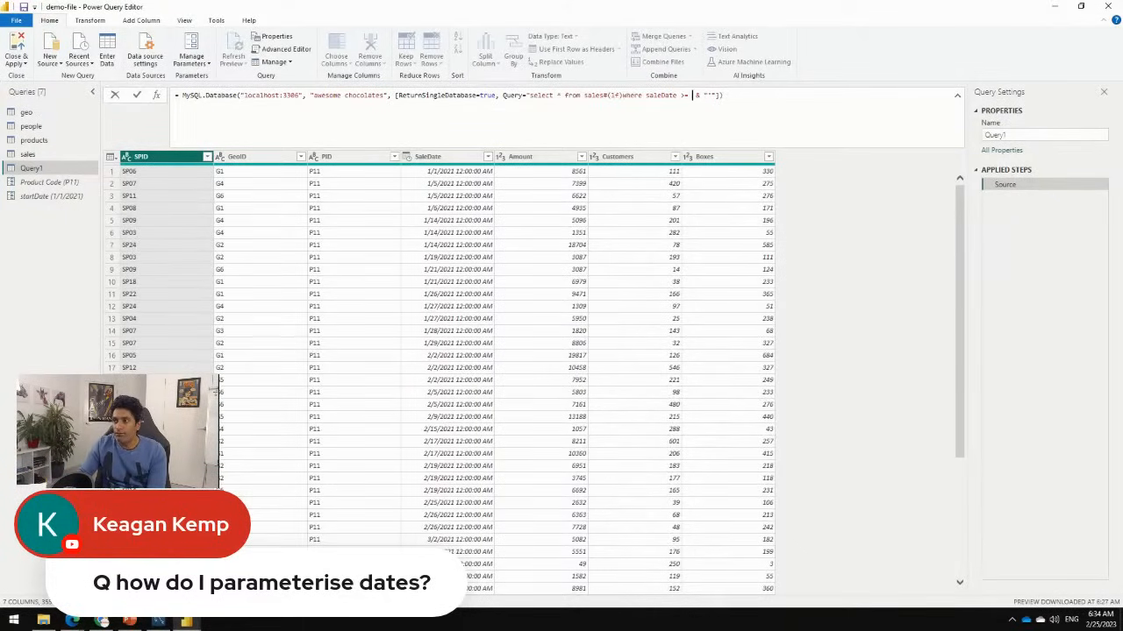
pyautogui.write('"')
pyautogui.write("'")
pyautogui.write('&')
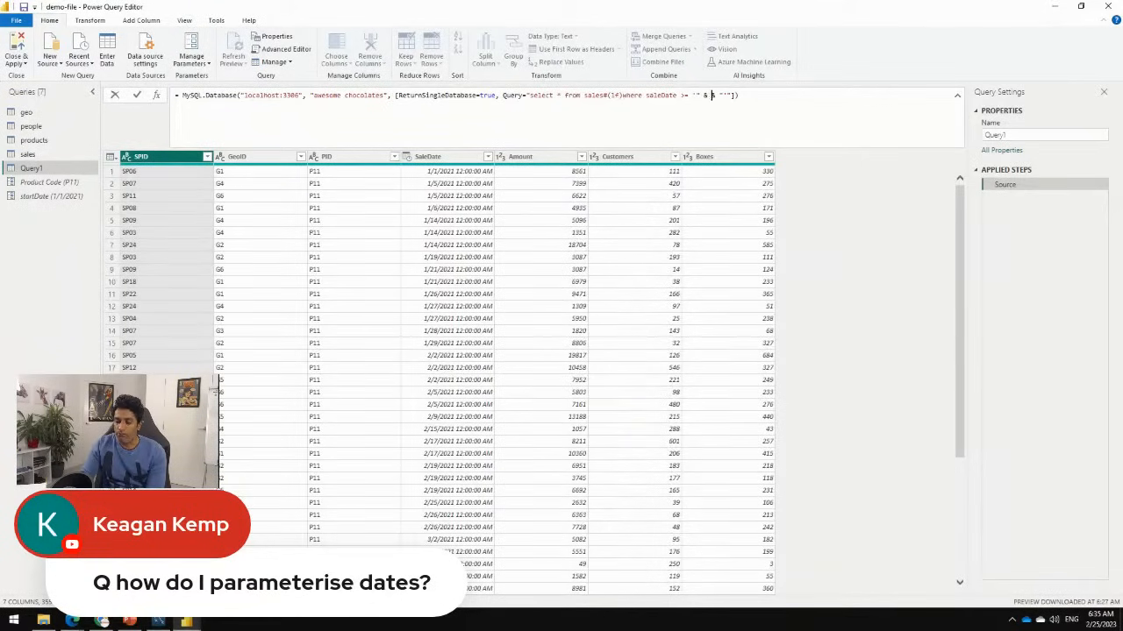
pyautogui.write('startDate')
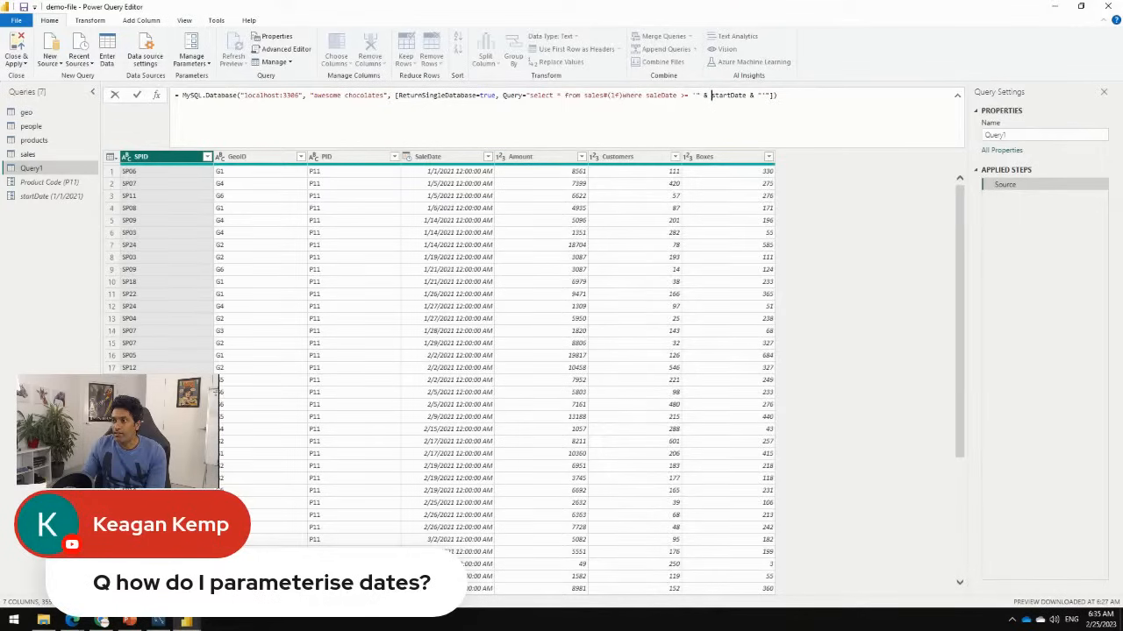
# Wrap the startDate reference in Query1's formula in Text.From so it reads Text.From(startDate)
pyautogui.write('text')
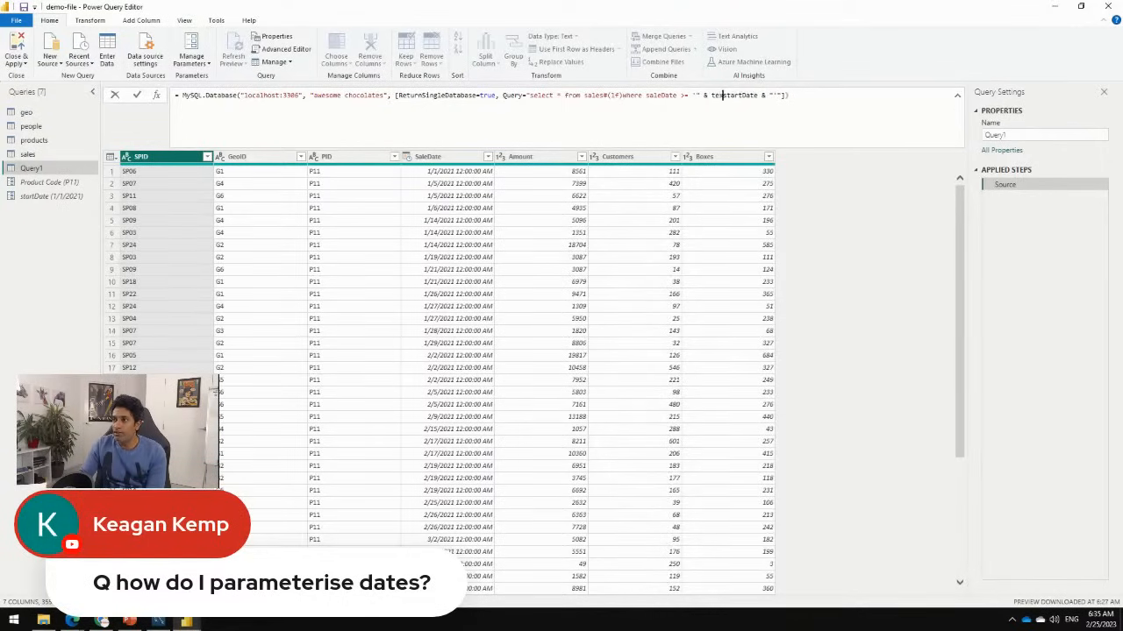
pyautogui.write('.From')
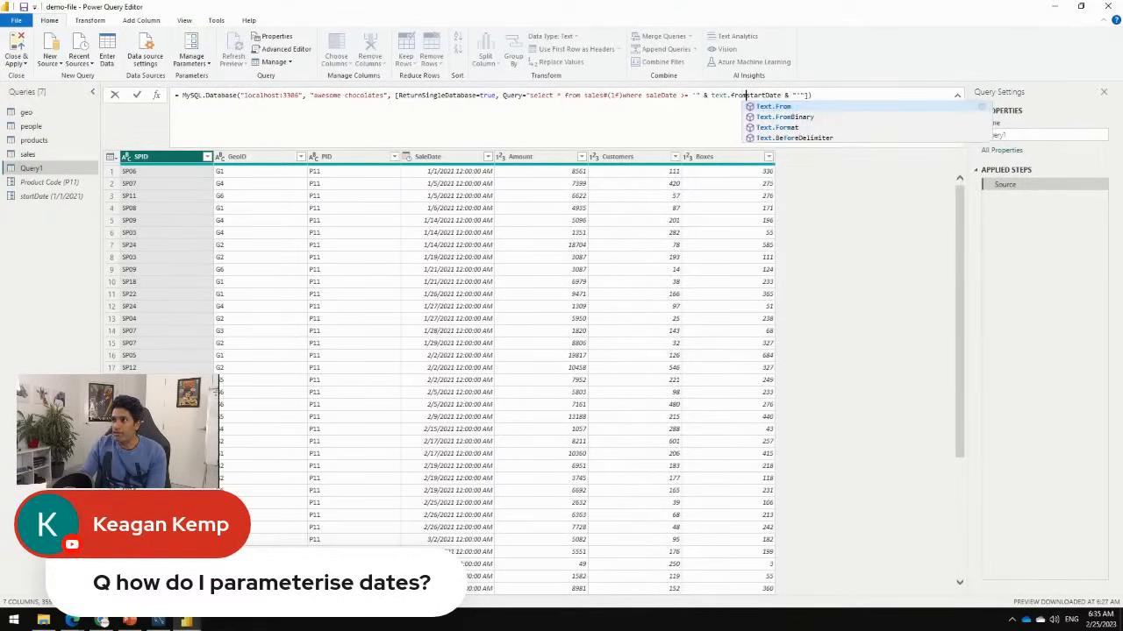
pyautogui.press('Tab')
pyautogui.write('(startDate')
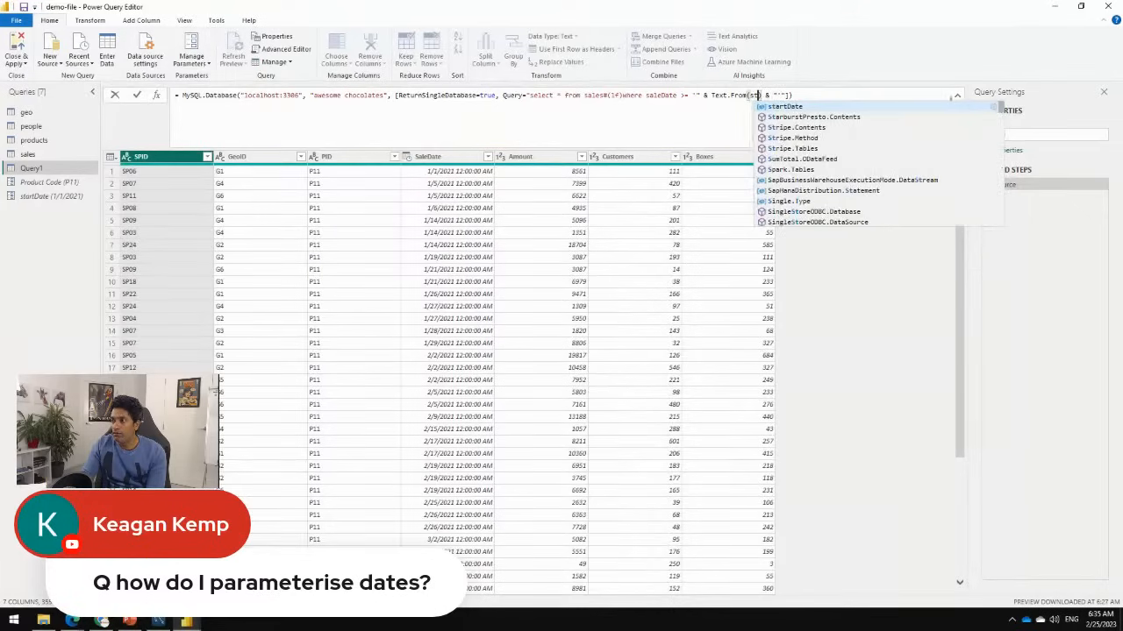
pyautogui.press('Tab')
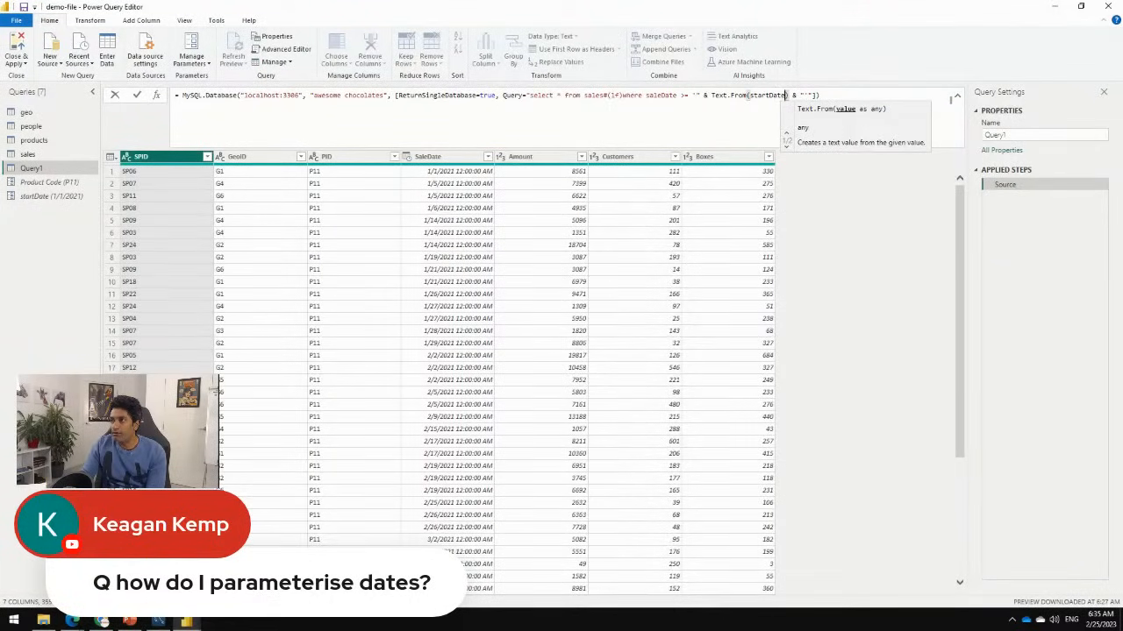
pyautogui.write(')')
pyautogui.press('Right')
pyautogui.press('Right')
pyautogui.press('Right')
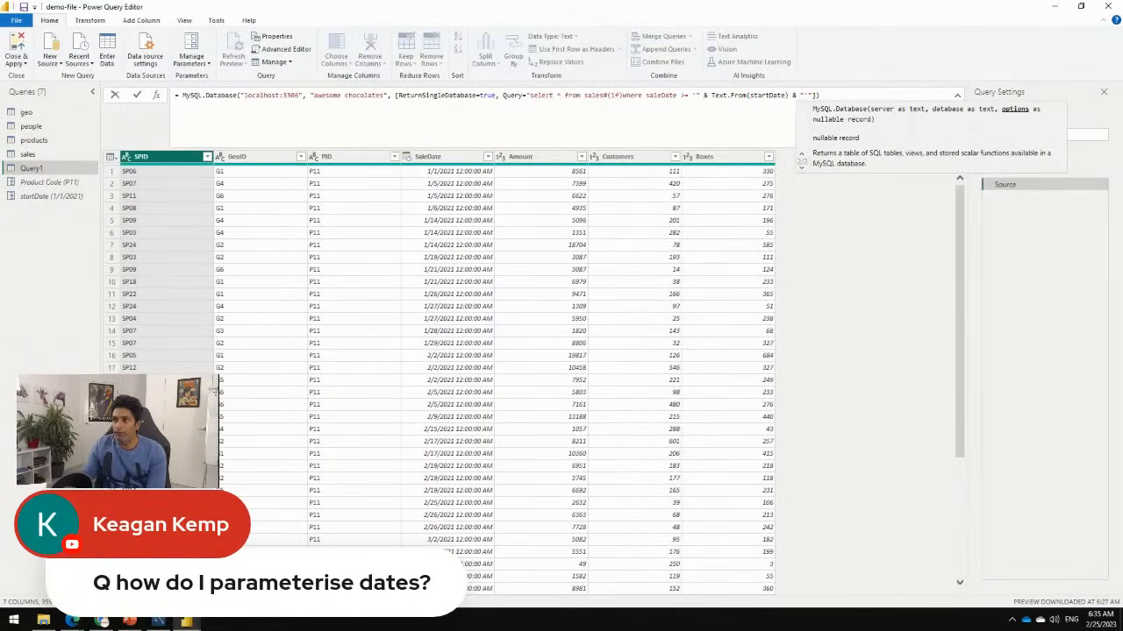
pyautogui.press('End')
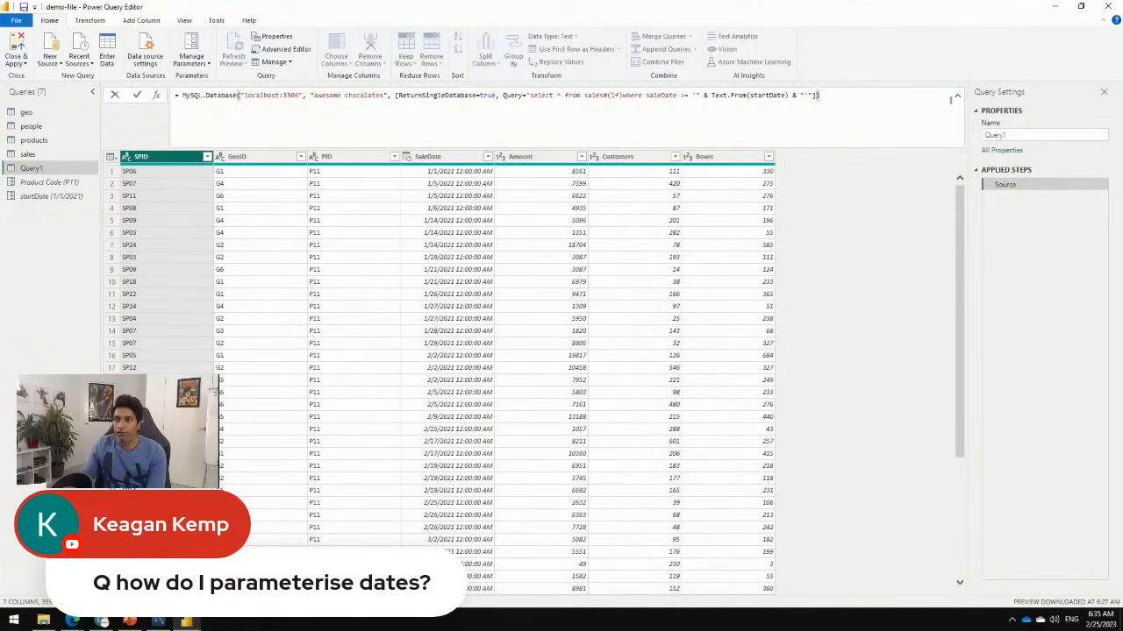
# Apply Query1's edited formula and approve running the native database query against awesome chocolates
pyautogui.press('Return')
pyautogui.click(338, 159)
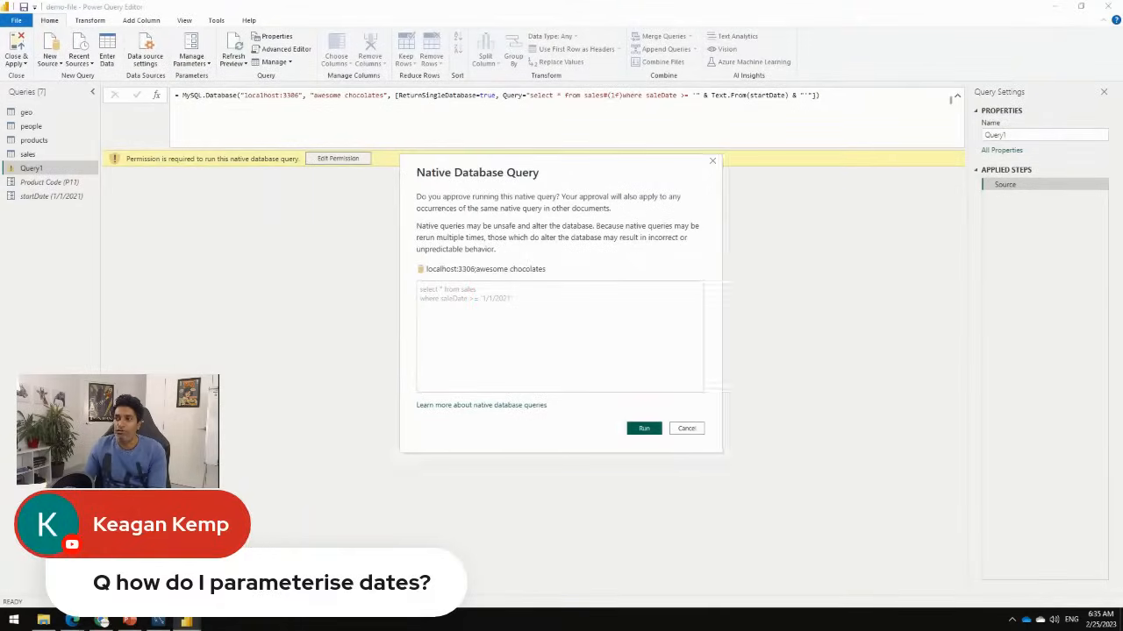
pyautogui.press('Return')
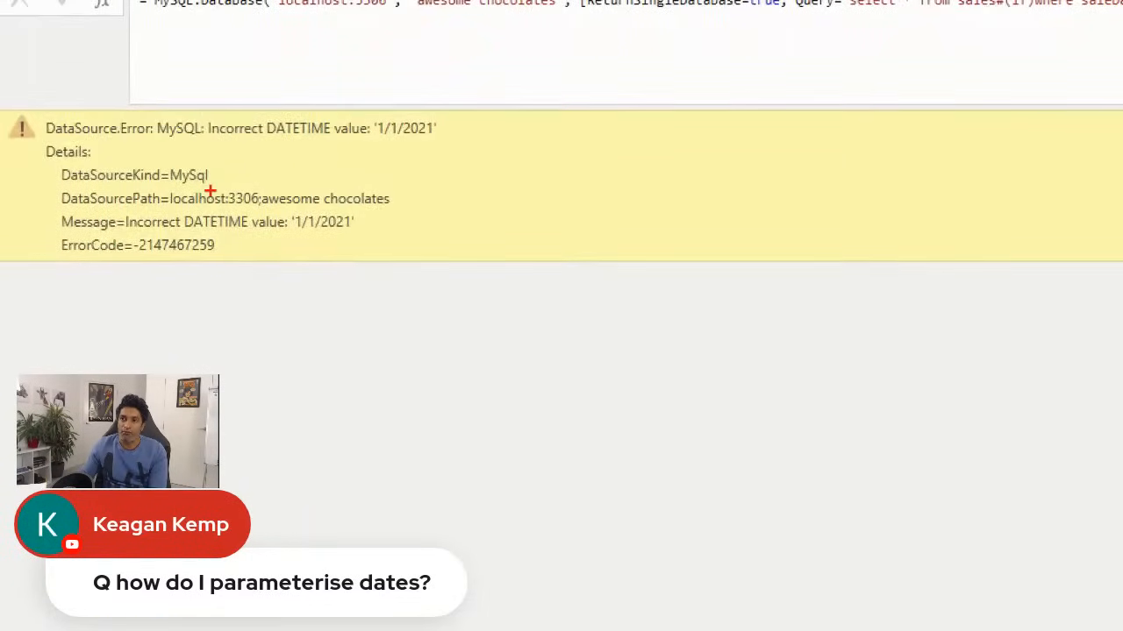
# Examine Query1's error details and the startDate value passed through Text.From in its formula
pyautogui.moveTo(206, 119)
pyautogui.mouseDown()
pyautogui.moveTo(300, 148)
pyautogui.moveTo(450, 139)
pyautogui.mouseUp()
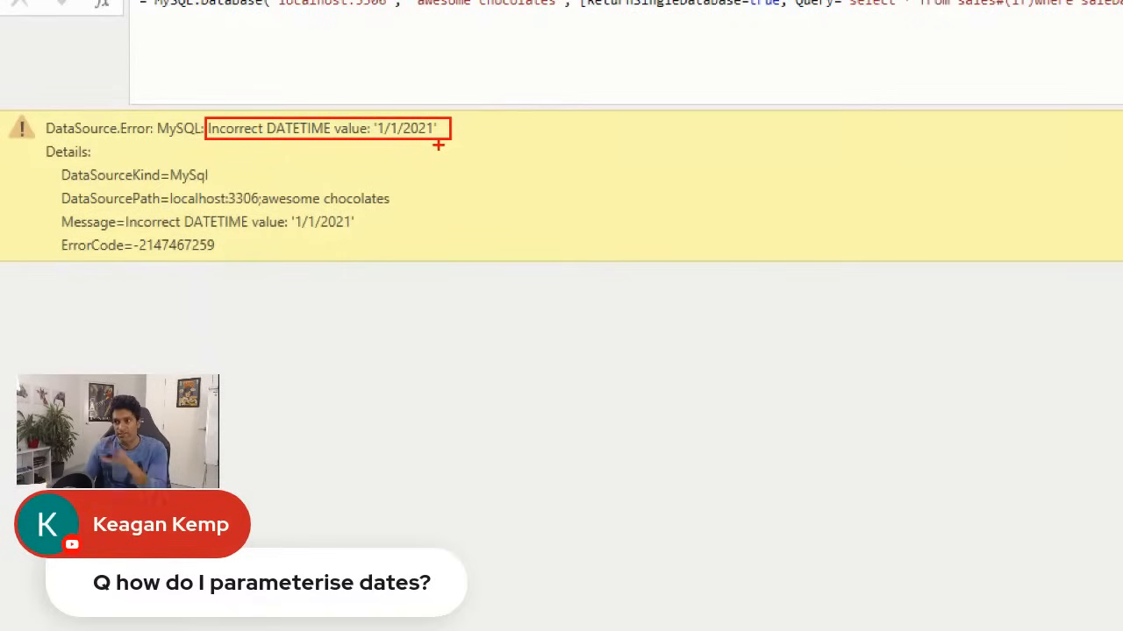
pyautogui.press('Escape')
pyautogui.click(950, 100)
pyautogui.click(777, 95)
pyautogui.doubleClick(770, 95)
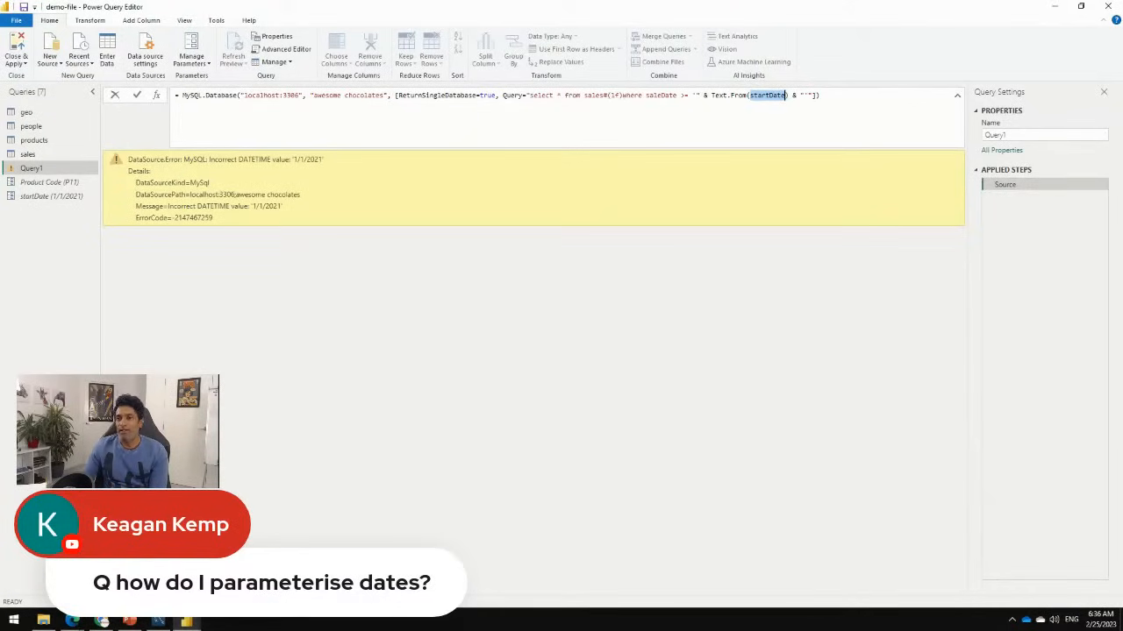
pyautogui.press('End')
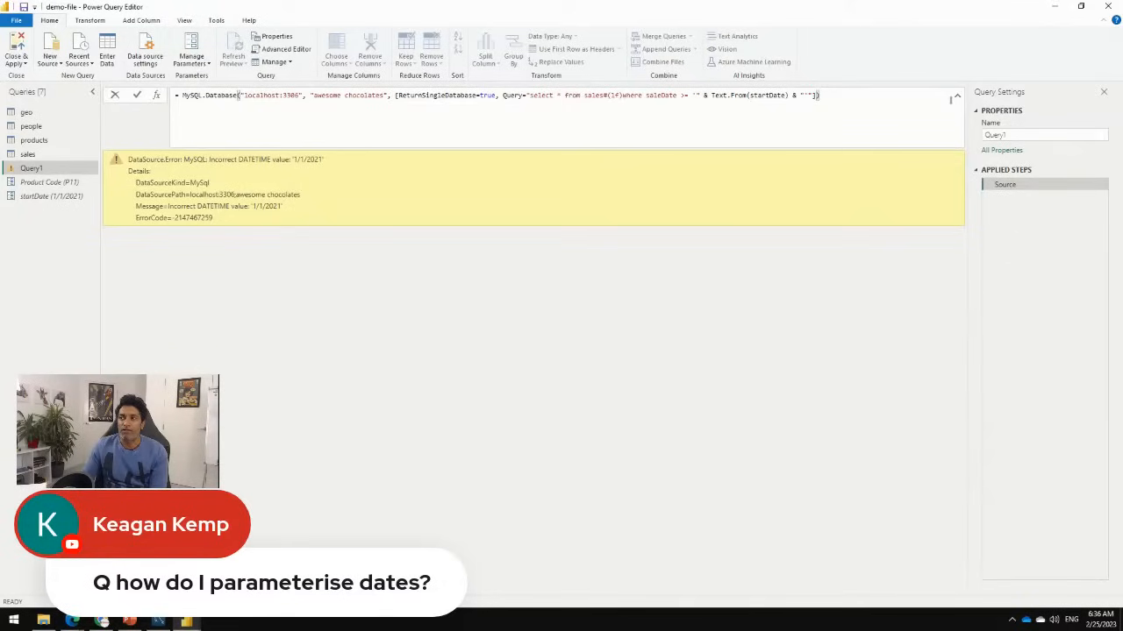
# Create a new blank query with the formula =startDate
pyautogui.rightClick(33, 217)
pyautogui.moveTo(70, 238)
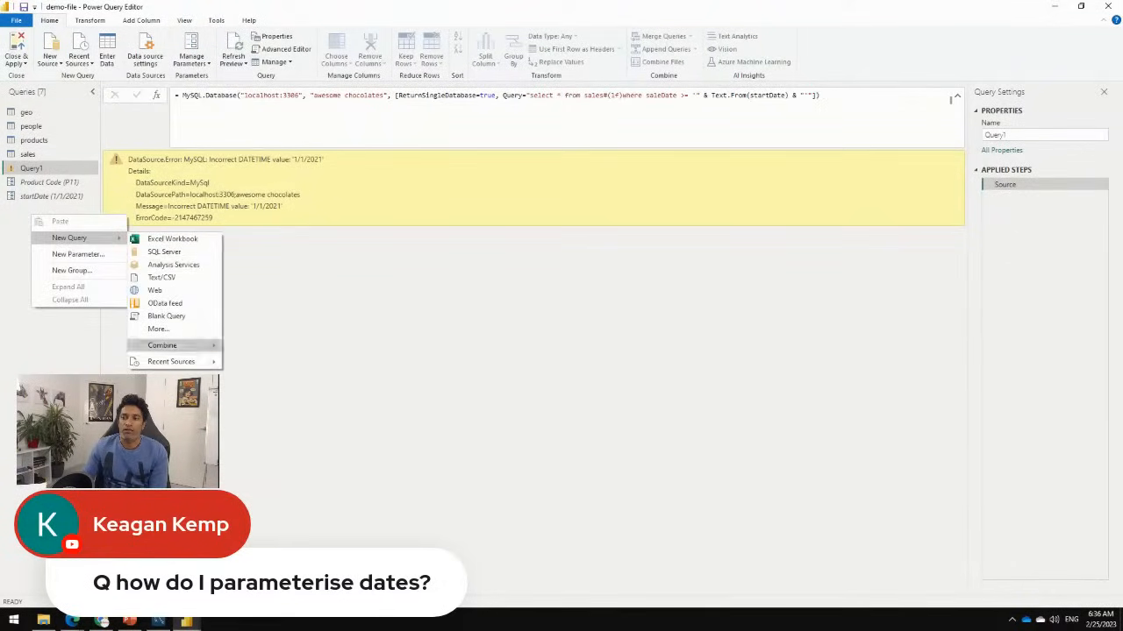
pyautogui.click(166, 316)
pyautogui.write('=start')
pyautogui.press('Return')
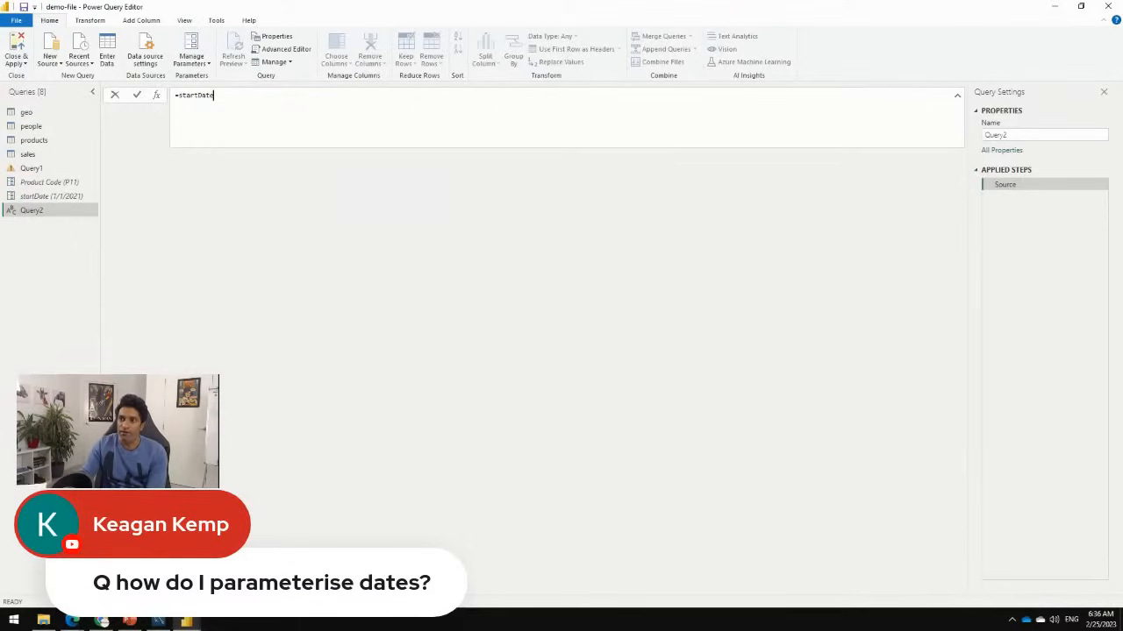
pyautogui.press('Return')
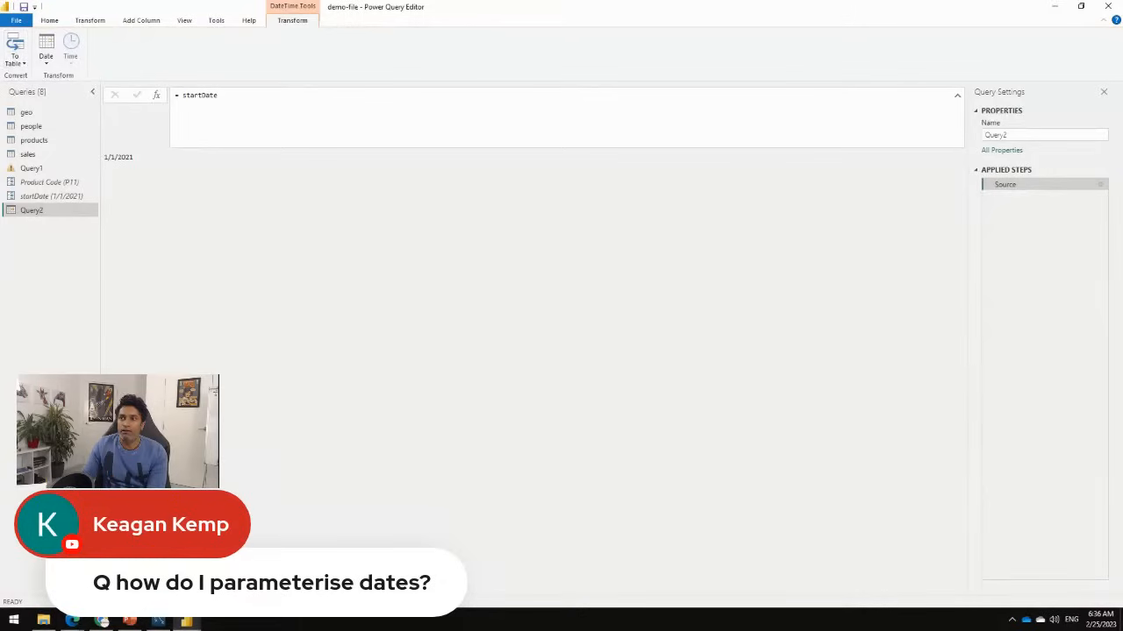
# Convert the startDate result in Query2 to a table, change Column1's type to Date and collapse the formula bar
pyautogui.click(15, 51)
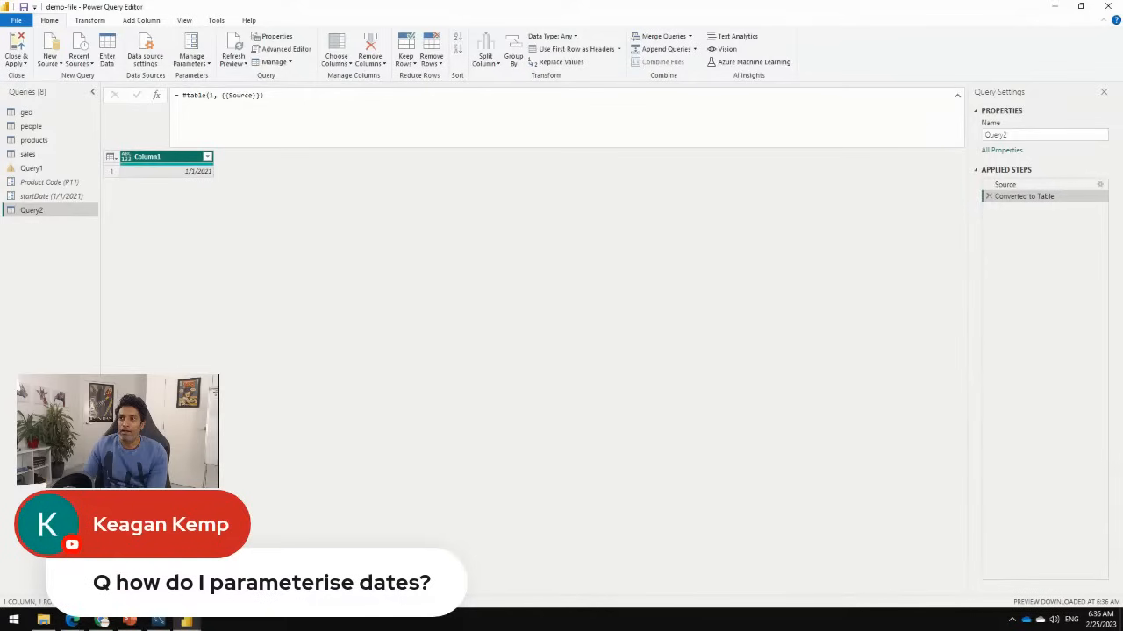
pyautogui.rightClick(178, 158)
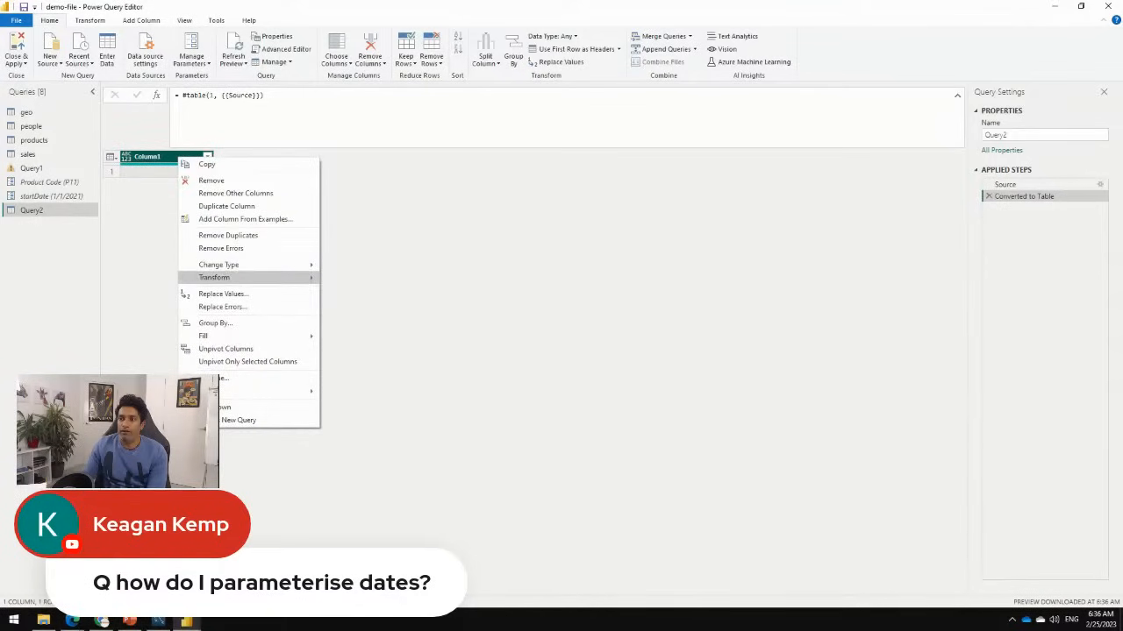
pyautogui.moveTo(219, 265)
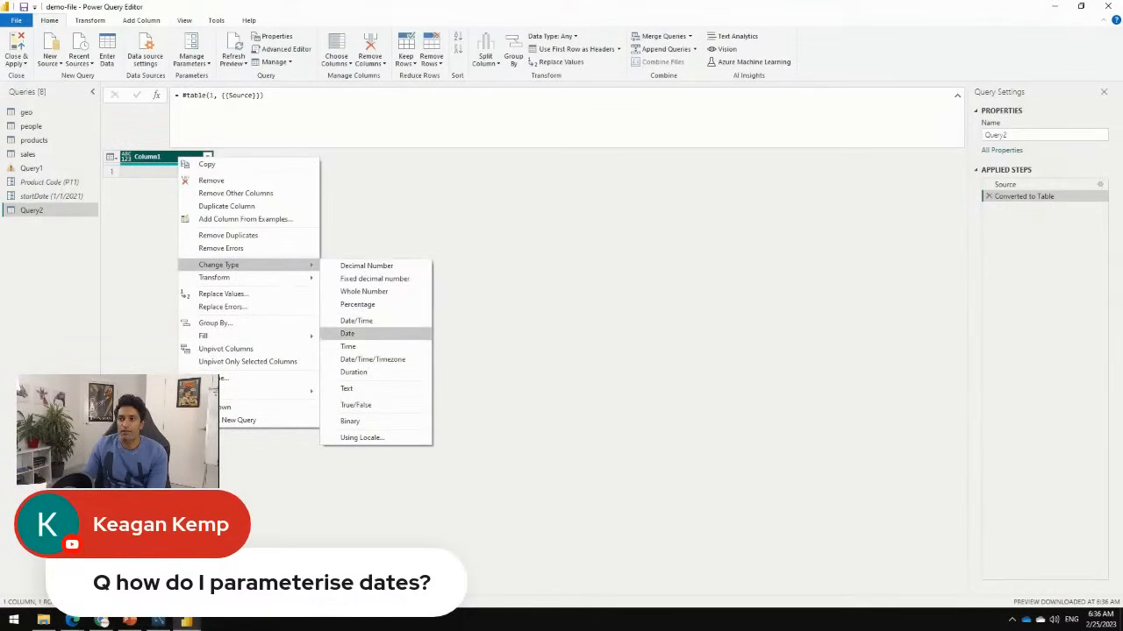
pyautogui.click(347, 333)
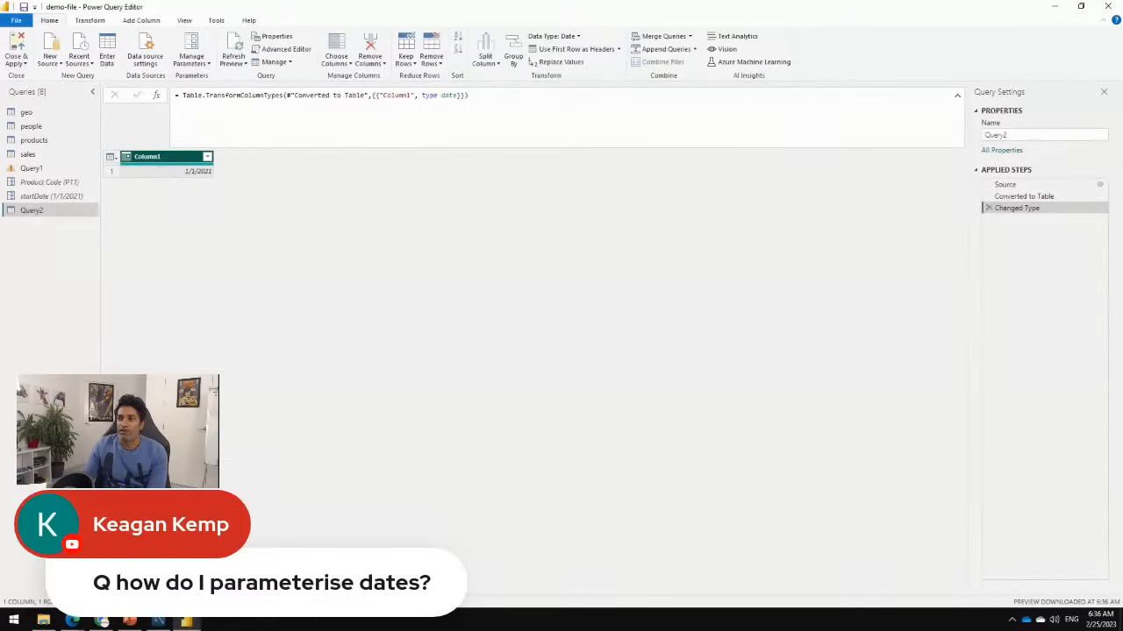
pyautogui.click(957, 95)
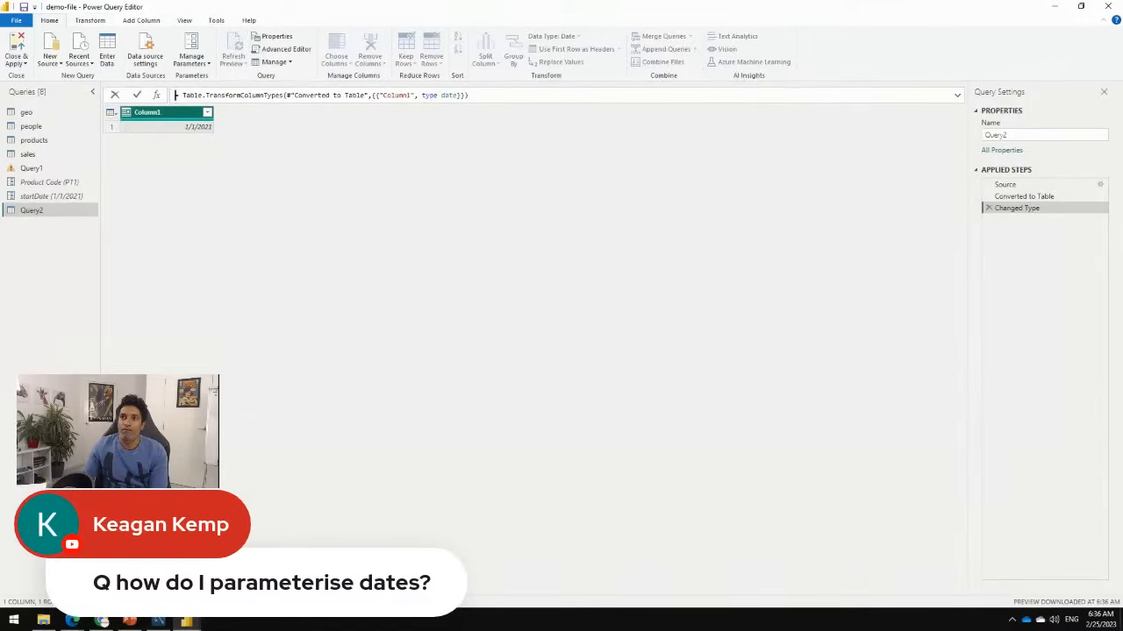
# Add a Year column to Query2 derived from the date in Column1
pyautogui.click(141, 20)
pyautogui.click(159, 113)
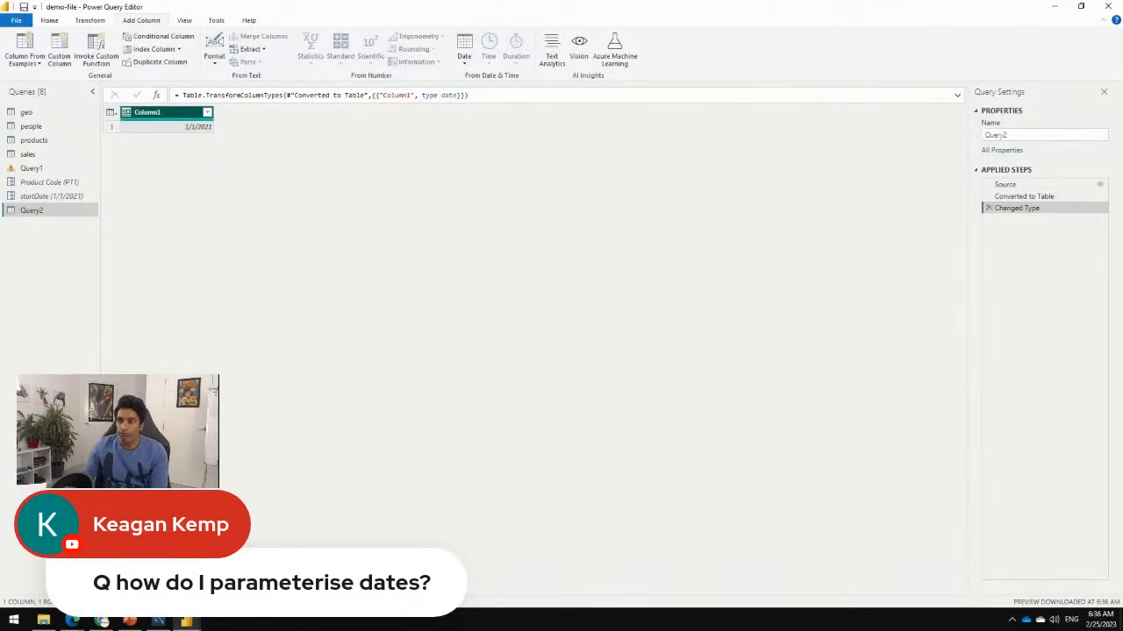
pyautogui.click(464, 55)
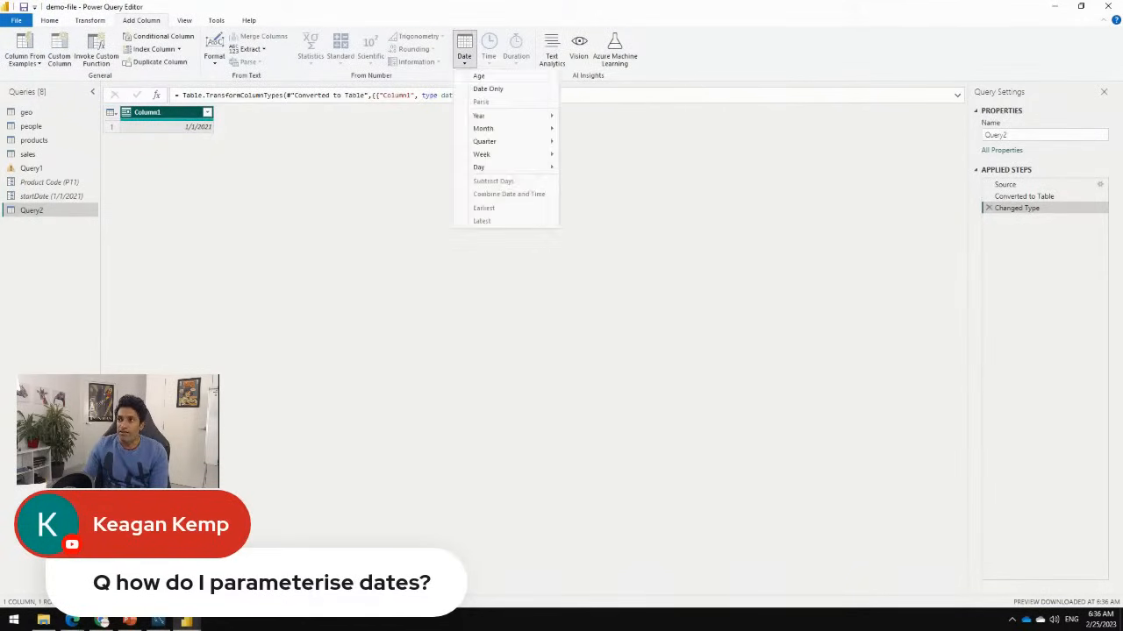
pyautogui.moveTo(491, 116)
pyautogui.click(585, 117)
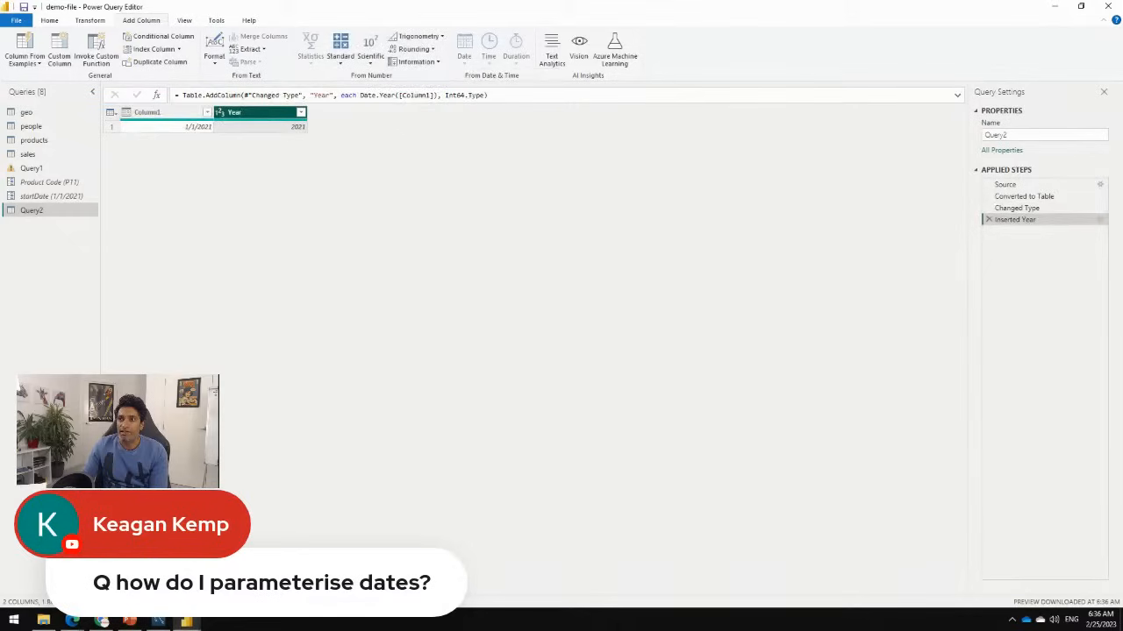
# Add Month and Day columns to Query2, both derived from the date in Column1
pyautogui.click(147, 112)
pyautogui.click(464, 55)
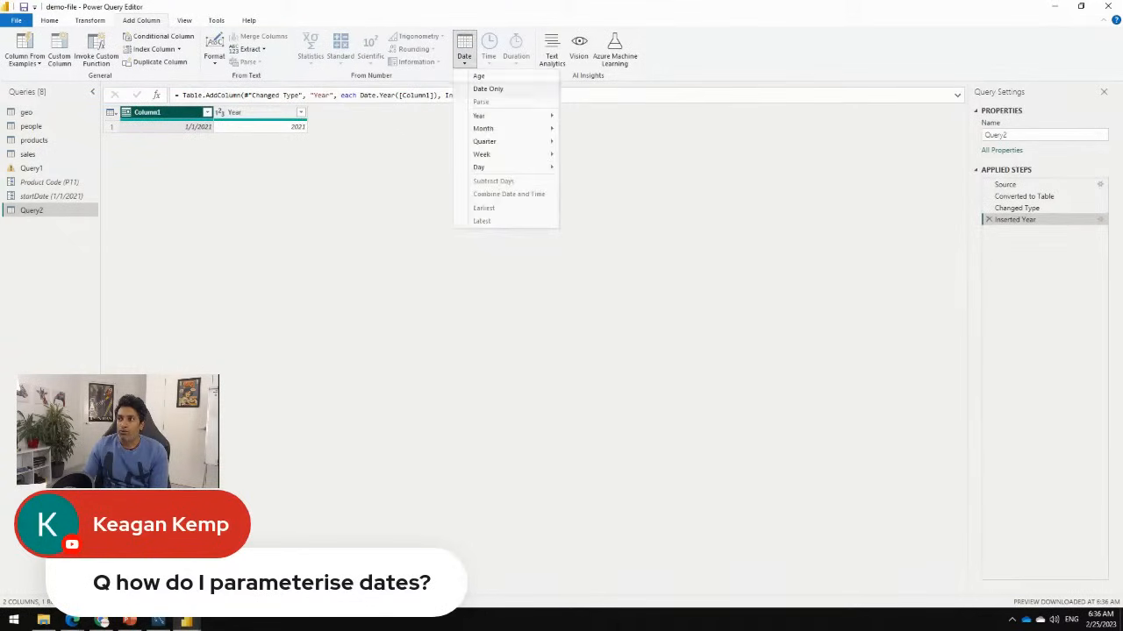
pyautogui.moveTo(482, 128)
pyautogui.click(597, 130)
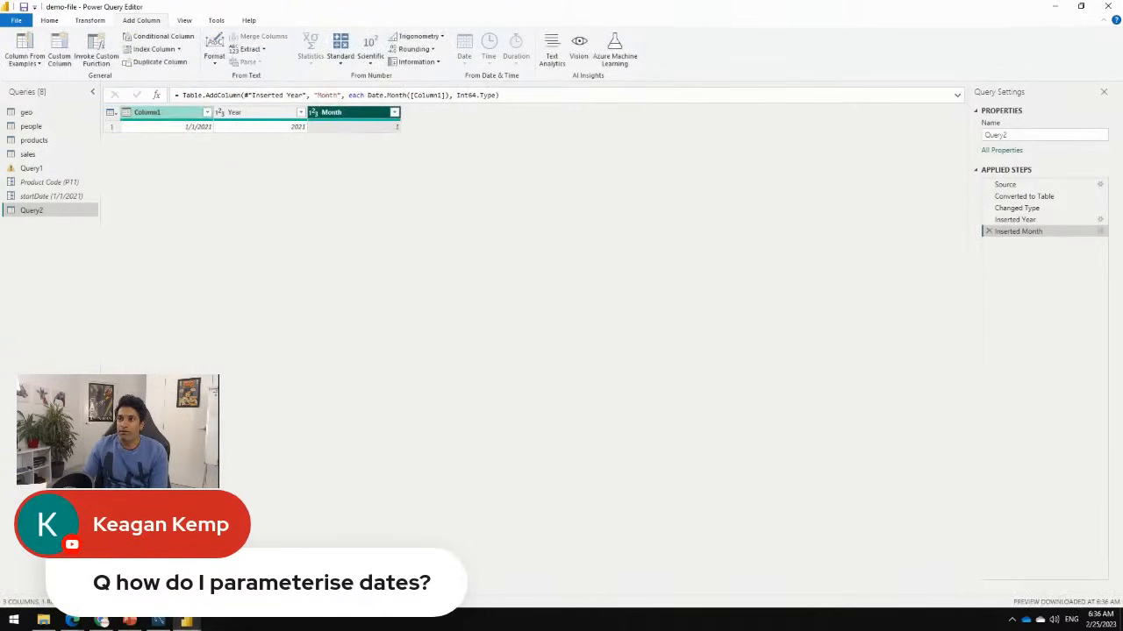
pyautogui.click(464, 56)
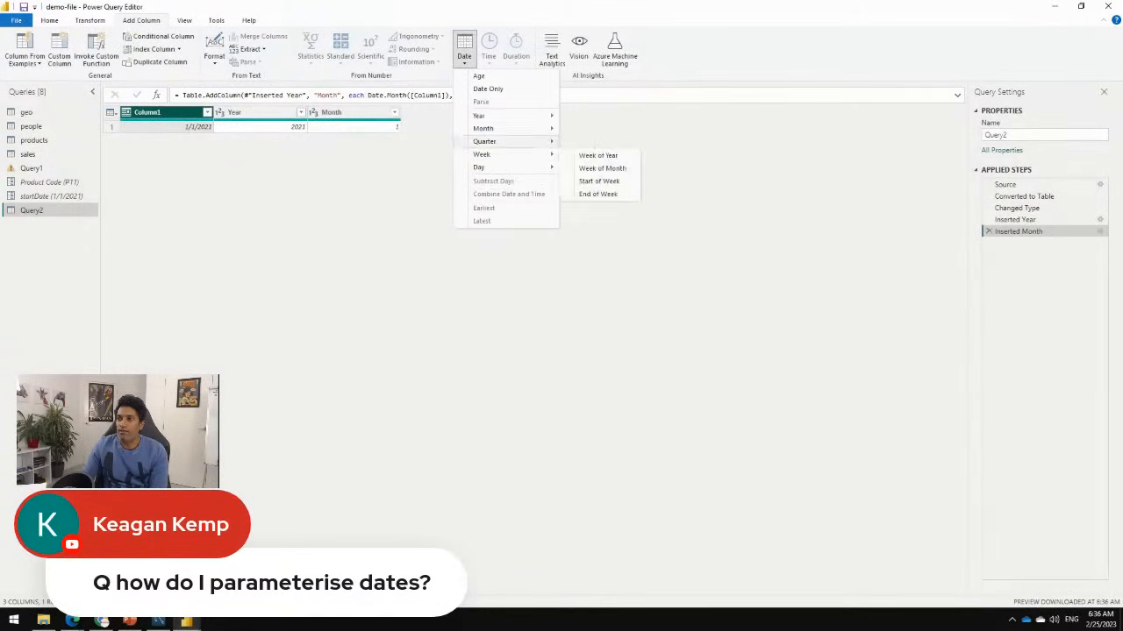
pyautogui.moveTo(479, 167)
pyautogui.click(589, 169)
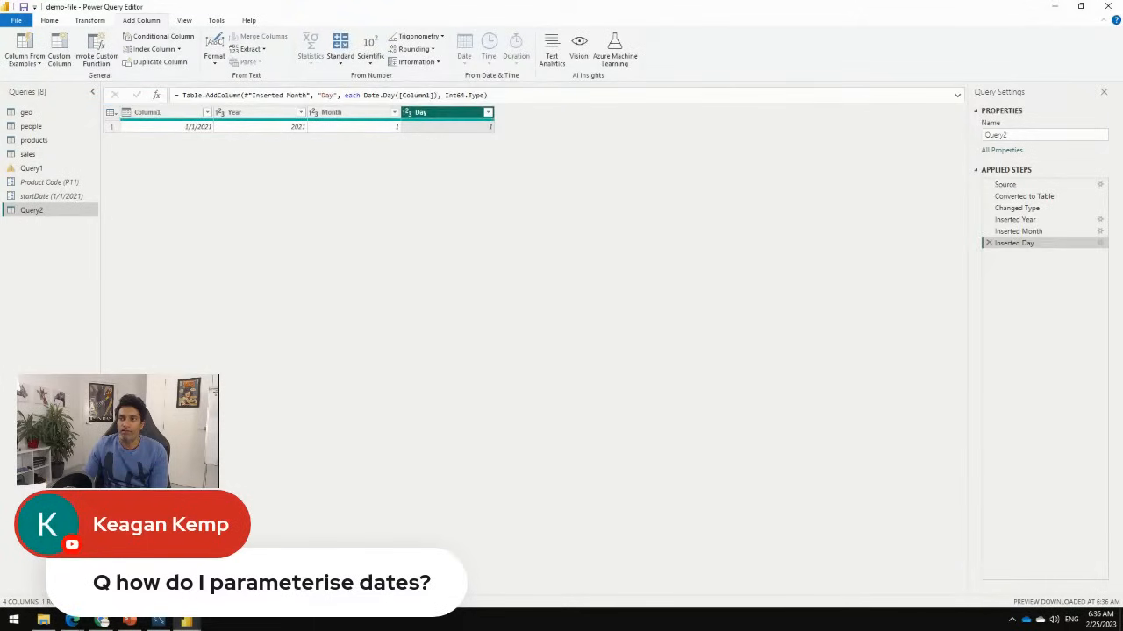
# Merge the Year, Month and Day columns into a new column named merged, using a custom hyphen (-) separator
pyautogui.click(254, 113)
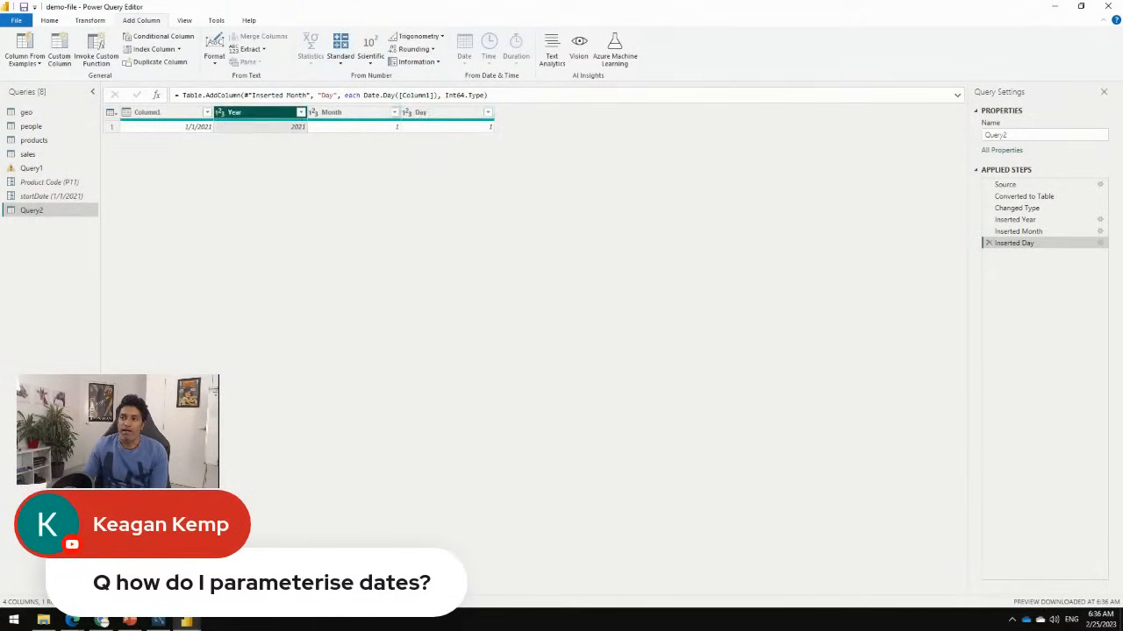
pyautogui.keyDown('shift'); pyautogui.click(443, 112); pyautogui.keyUp('shift')
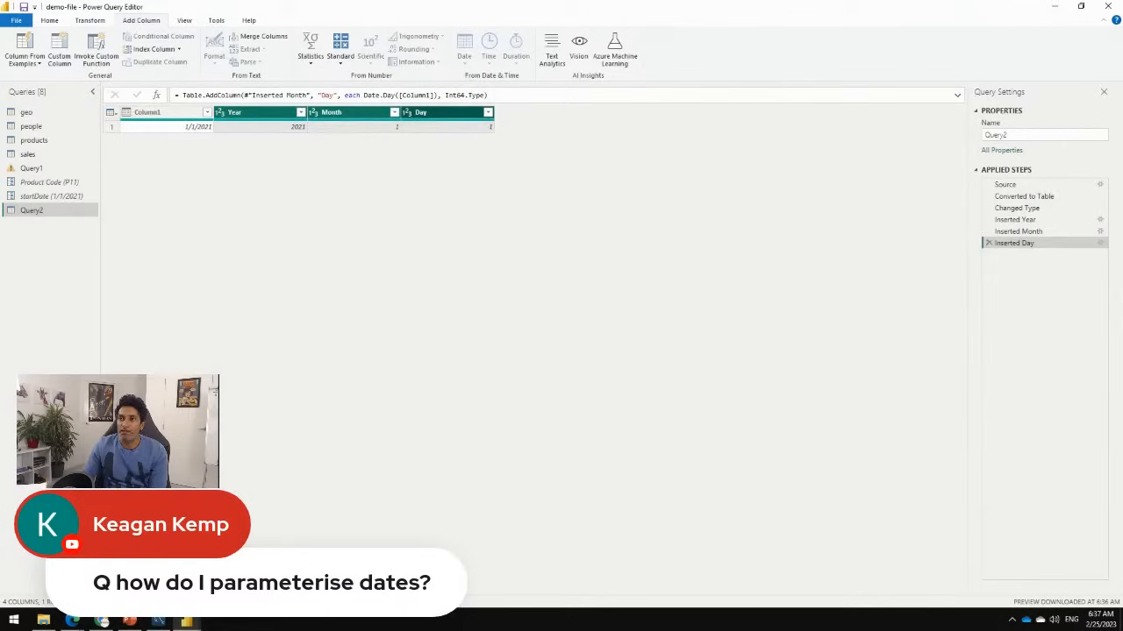
pyautogui.click(260, 36)
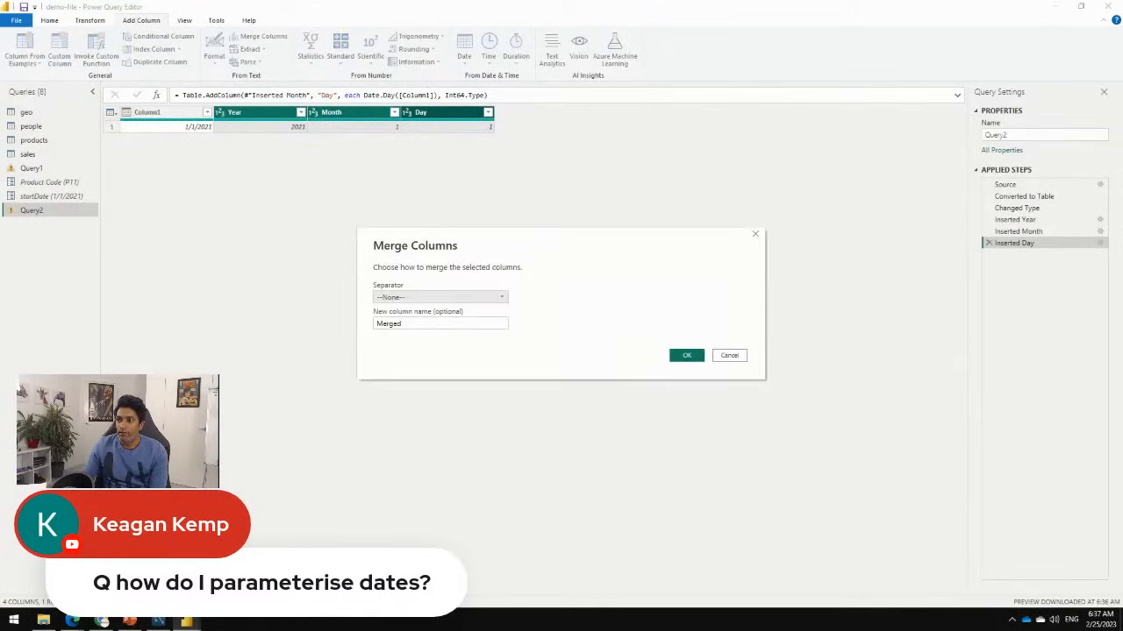
pyautogui.click(440, 297)
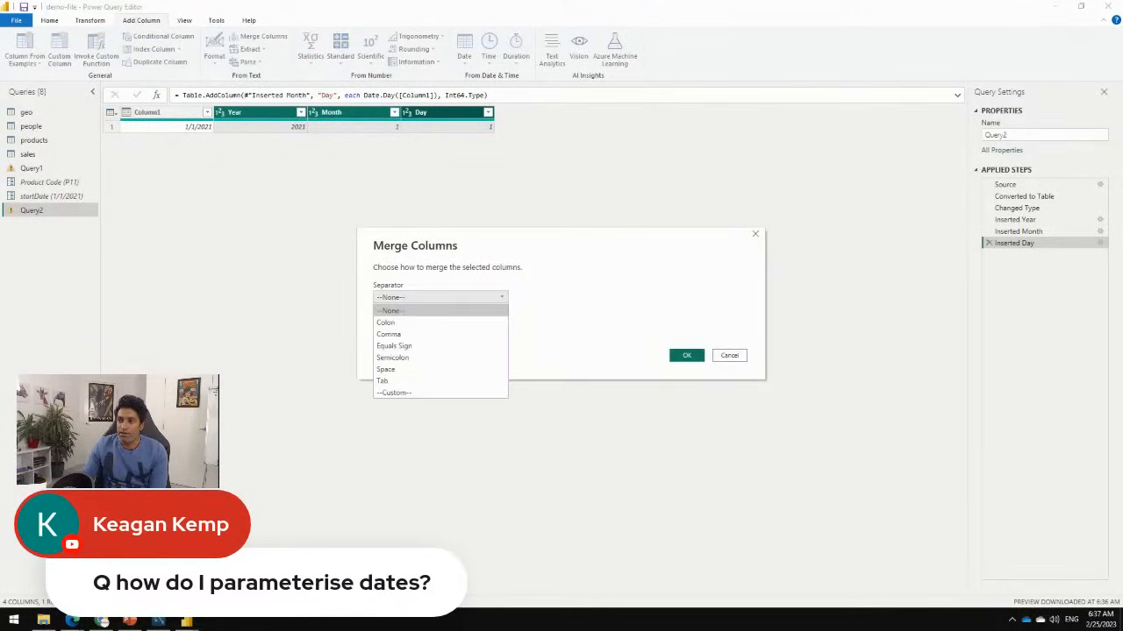
pyautogui.click(393, 392)
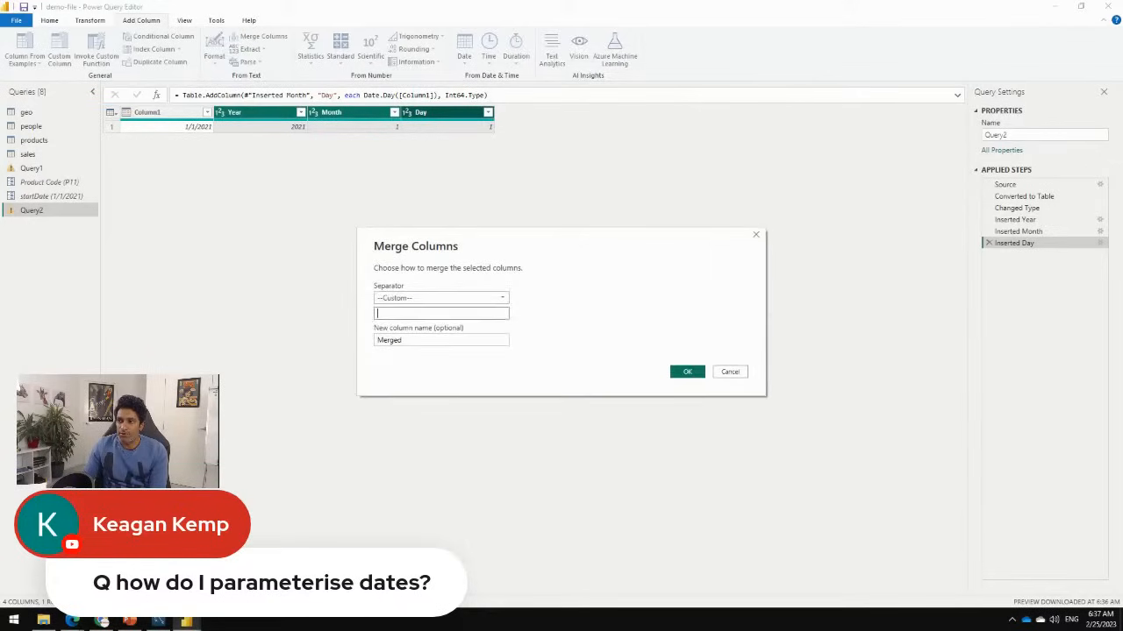
pyautogui.write('-')
pyautogui.press('Tab')
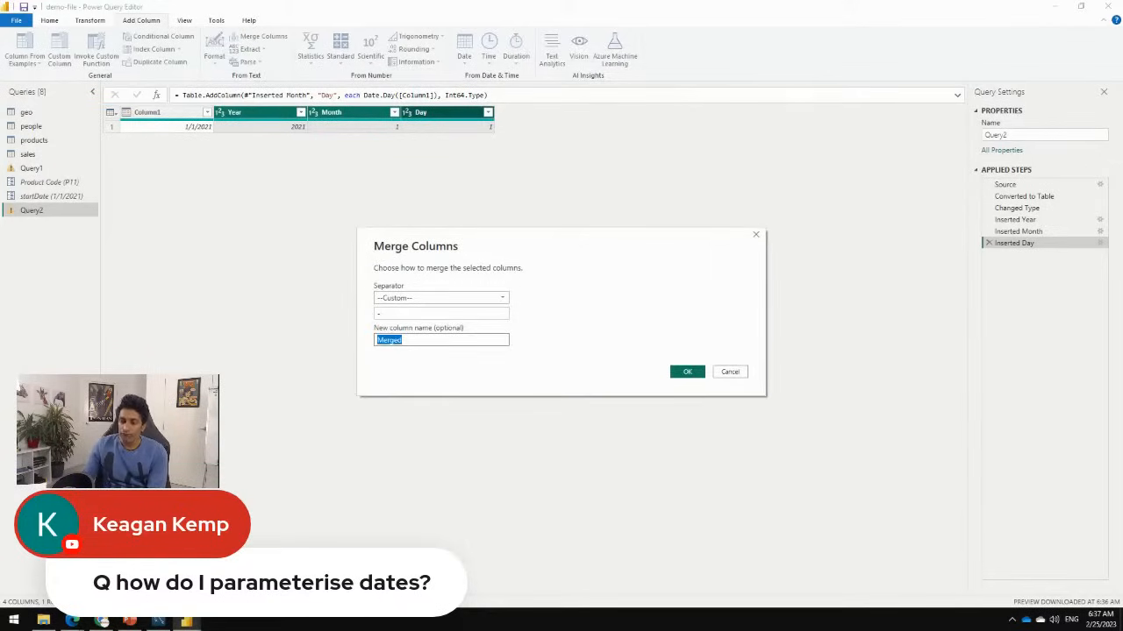
pyautogui.write('d')
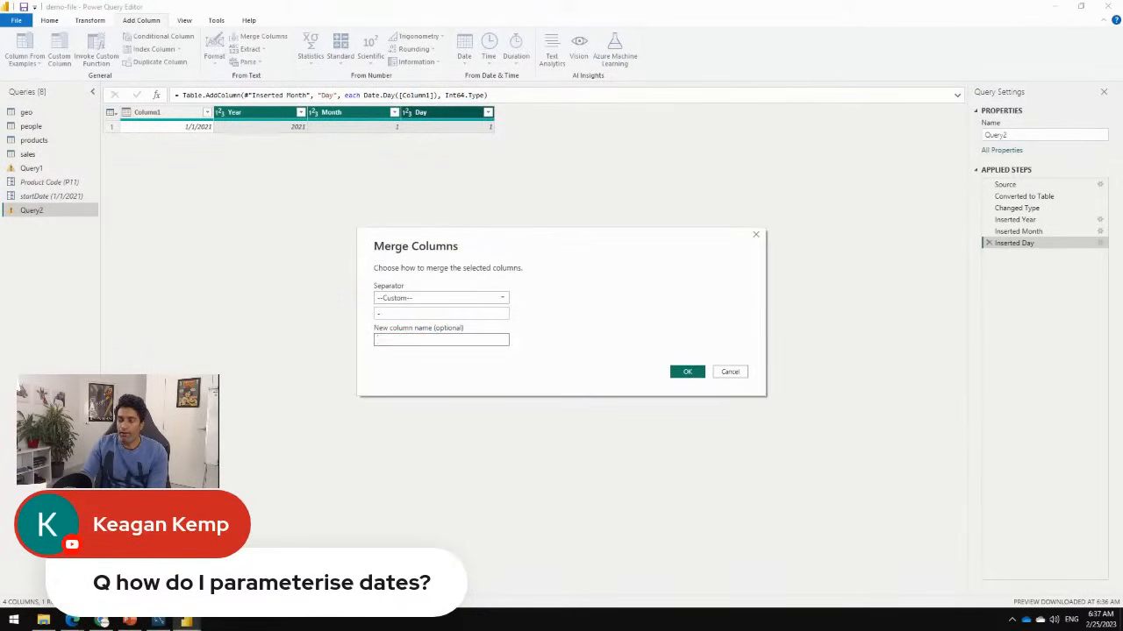
pyautogui.write('merged')
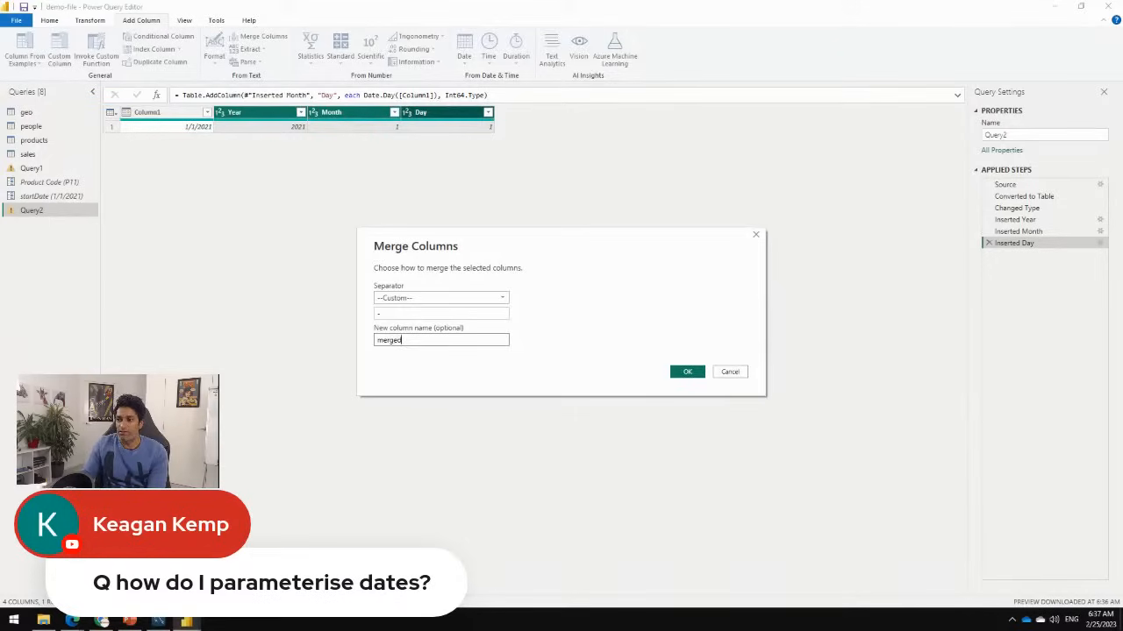
pyautogui.press('Return')
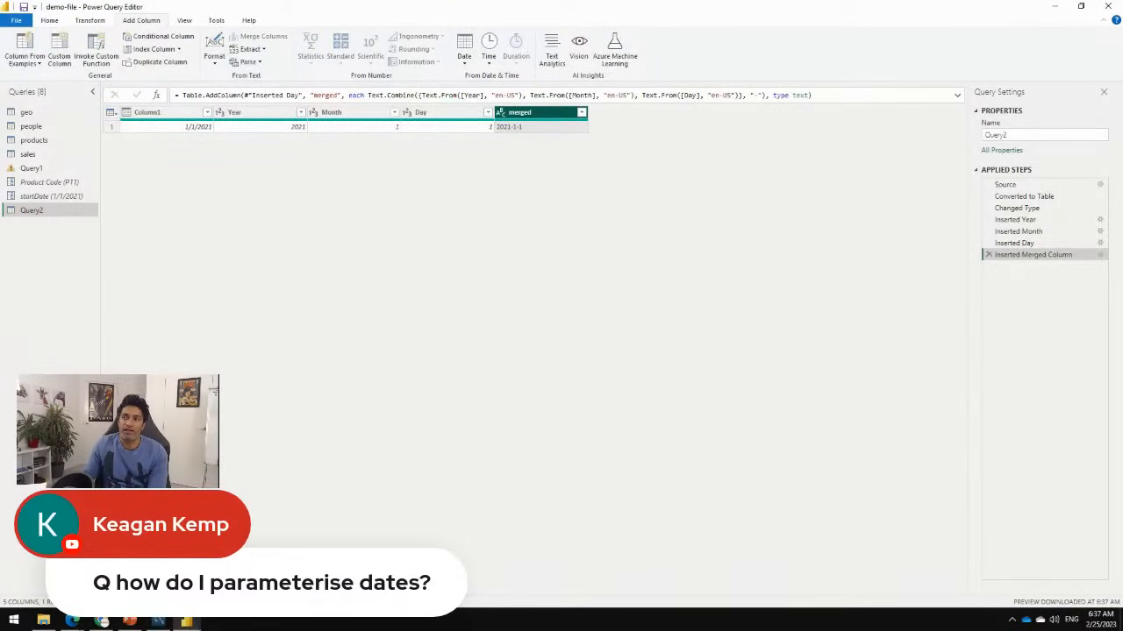
# Remove all columns except merged and drill down into its single date value
pyautogui.rightClick(527, 112)
pyautogui.click(562, 143)
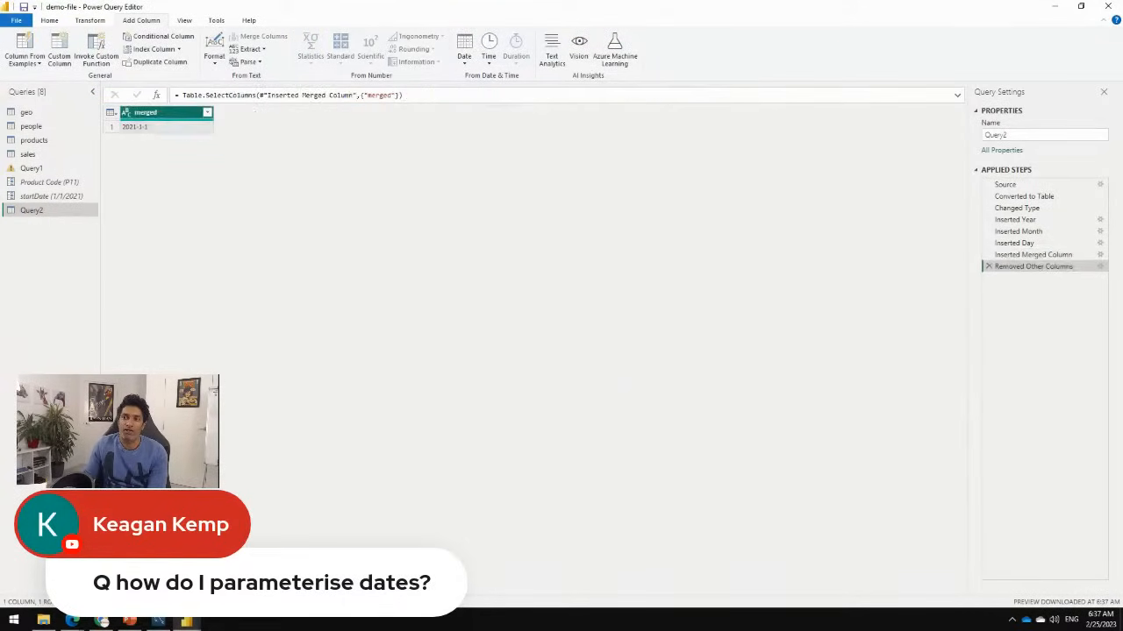
pyautogui.click(146, 127)
pyautogui.rightClick(146, 127)
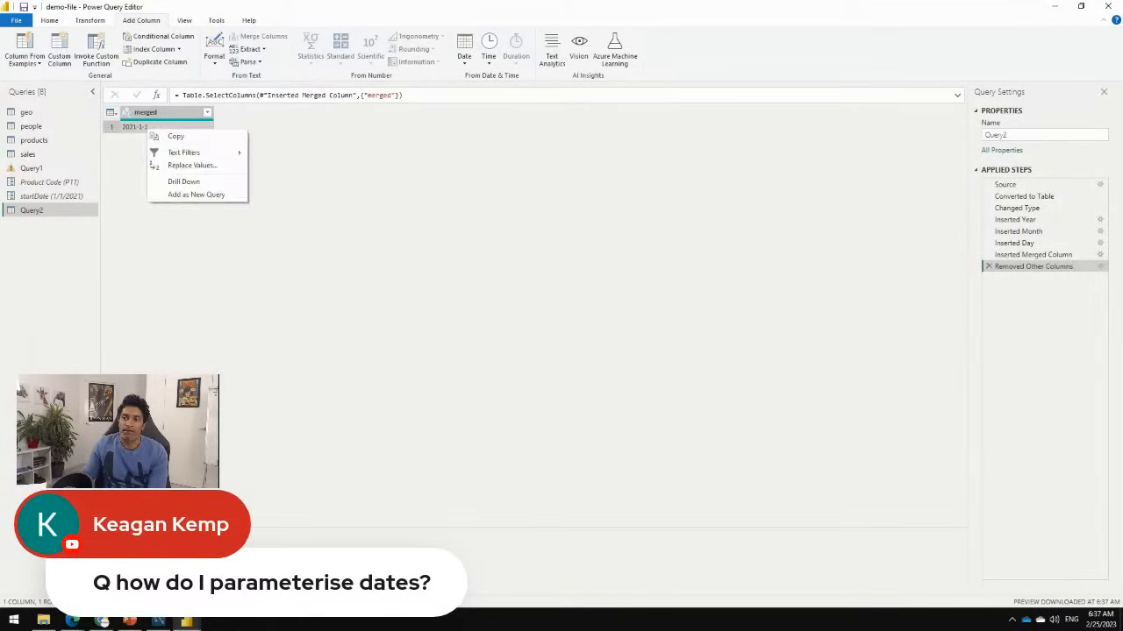
pyautogui.click(183, 180)
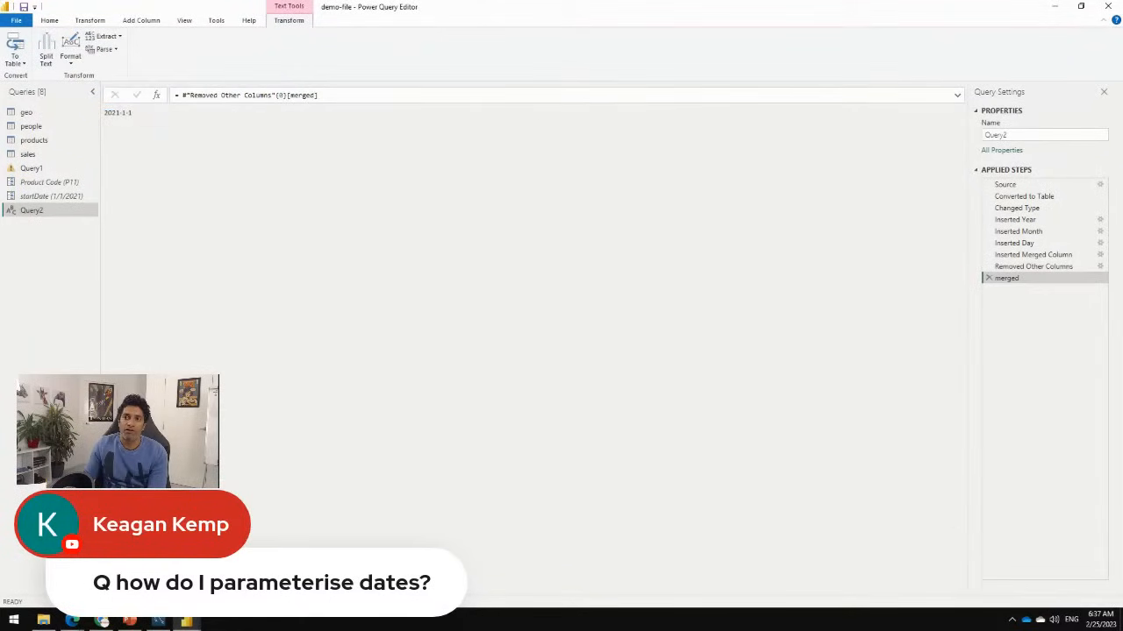
pyautogui.moveTo(134, 113); pyautogui.dragTo(95, 113)
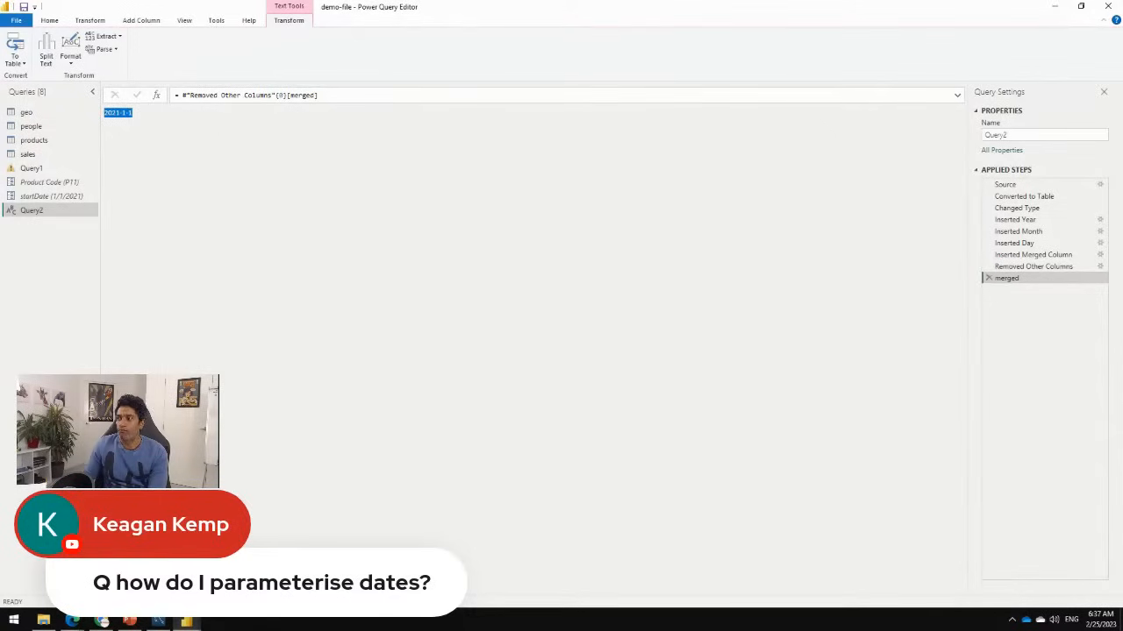
# Rename Query2 as ReportDate
pyautogui.doubleClick(995, 135)
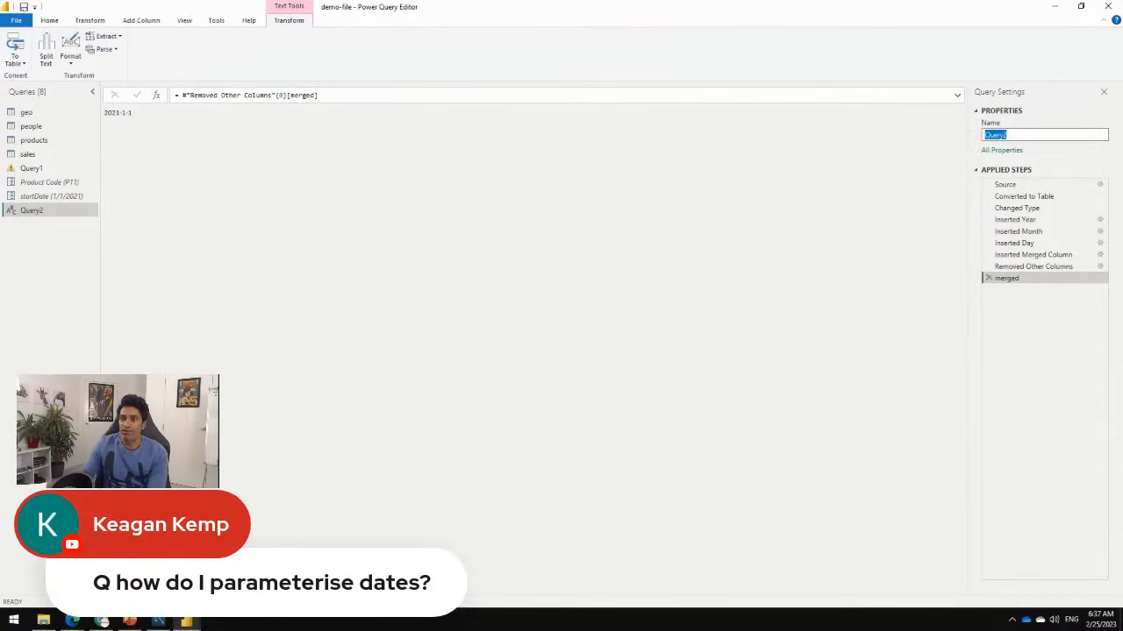
pyautogui.write('ReportDate')
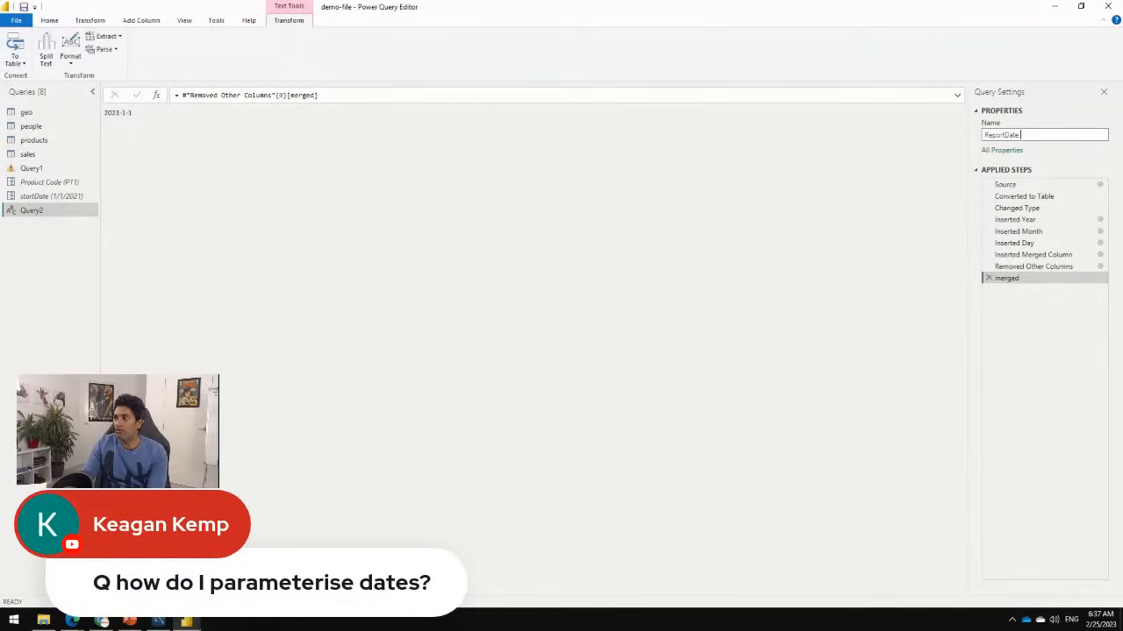
pyautogui.press('Return')
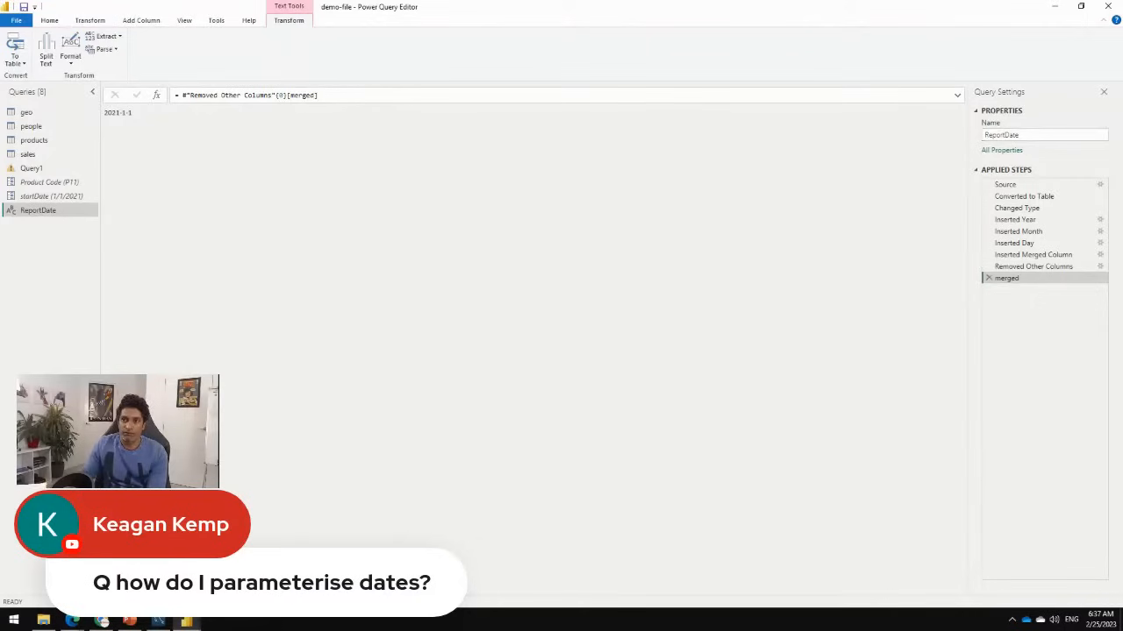
# Replace the start date expression in Query1's MySQL formula with ReportDate and allow the native database query to run
pyautogui.click(32, 168)
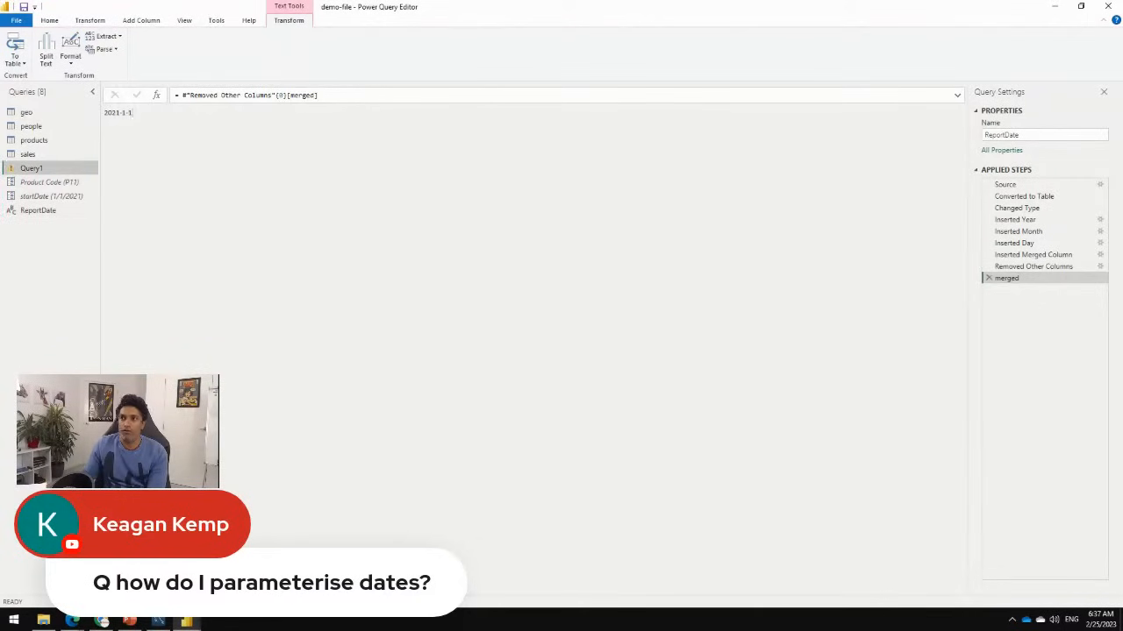
pyautogui.doubleClick(767, 96)
pyautogui.click(787, 95)
pyautogui.moveTo(787, 94); pyautogui.dragTo(711, 95)
pyautogui.write('Re')
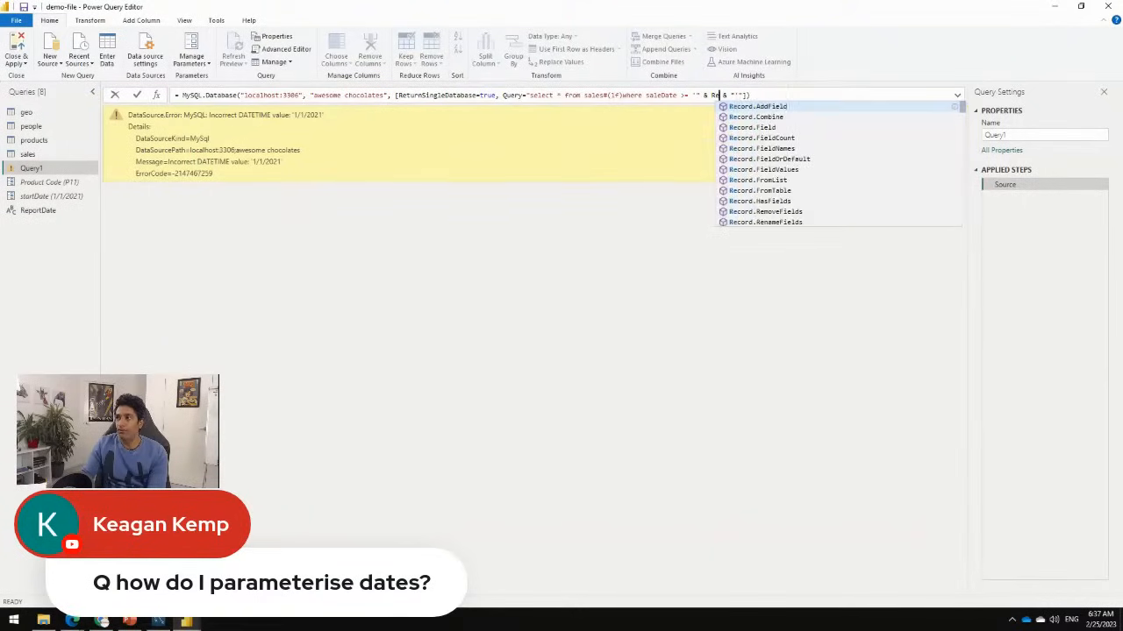
pyautogui.write('portDate')
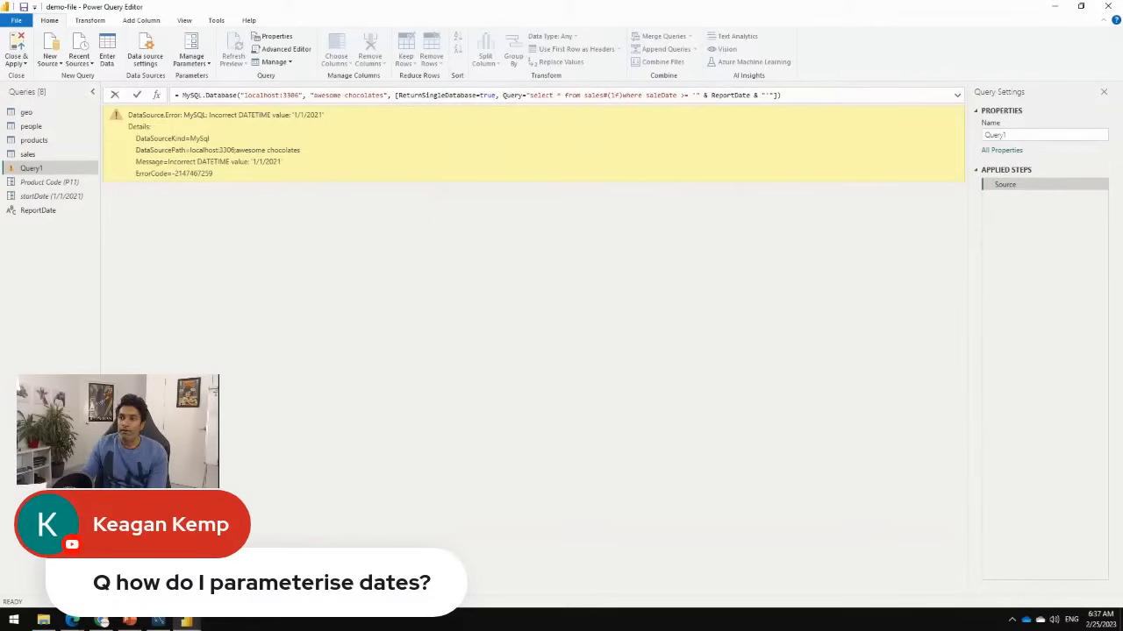
pyautogui.press('Return')
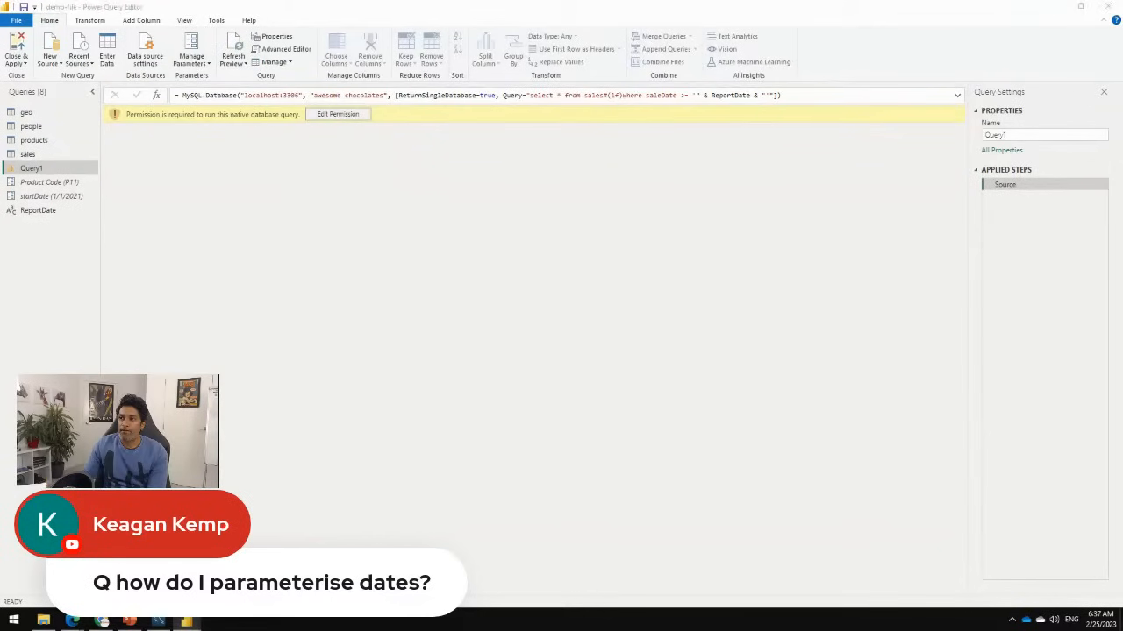
pyautogui.click(644, 428)
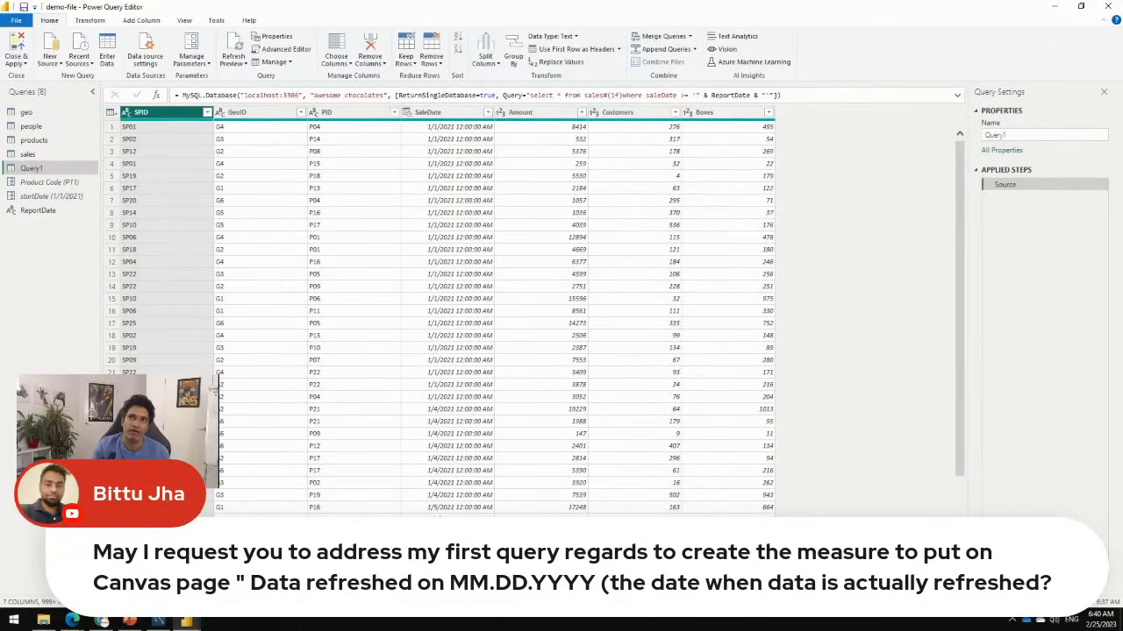
# Create a new blank query with the formula =DateTime.LocalNow()
pyautogui.rightClick(45, 233)
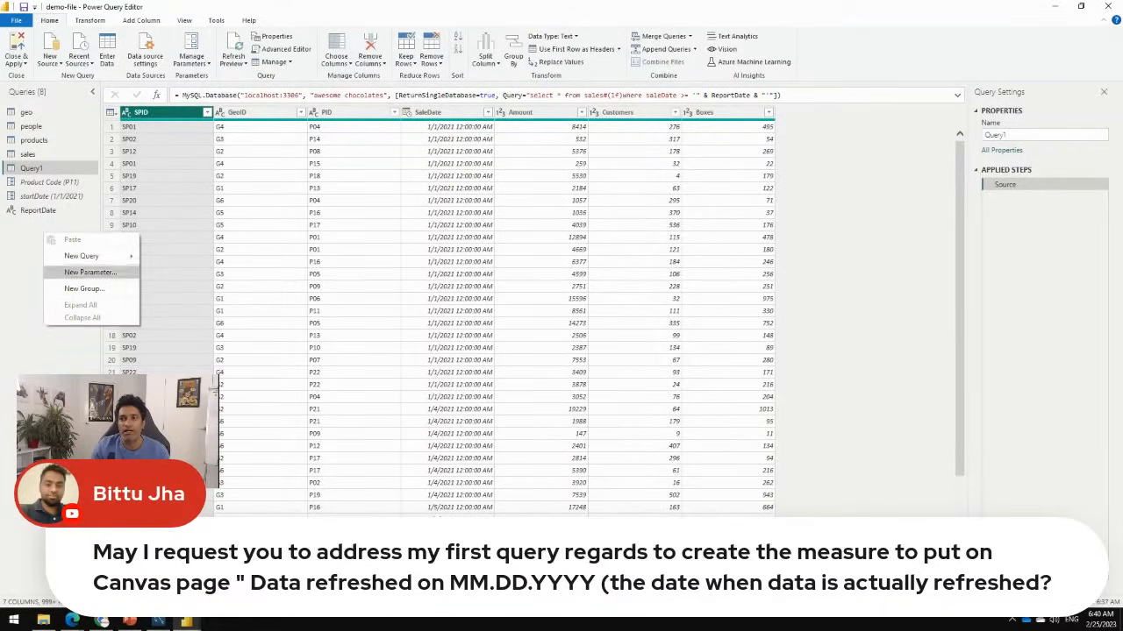
pyautogui.moveTo(81, 256)
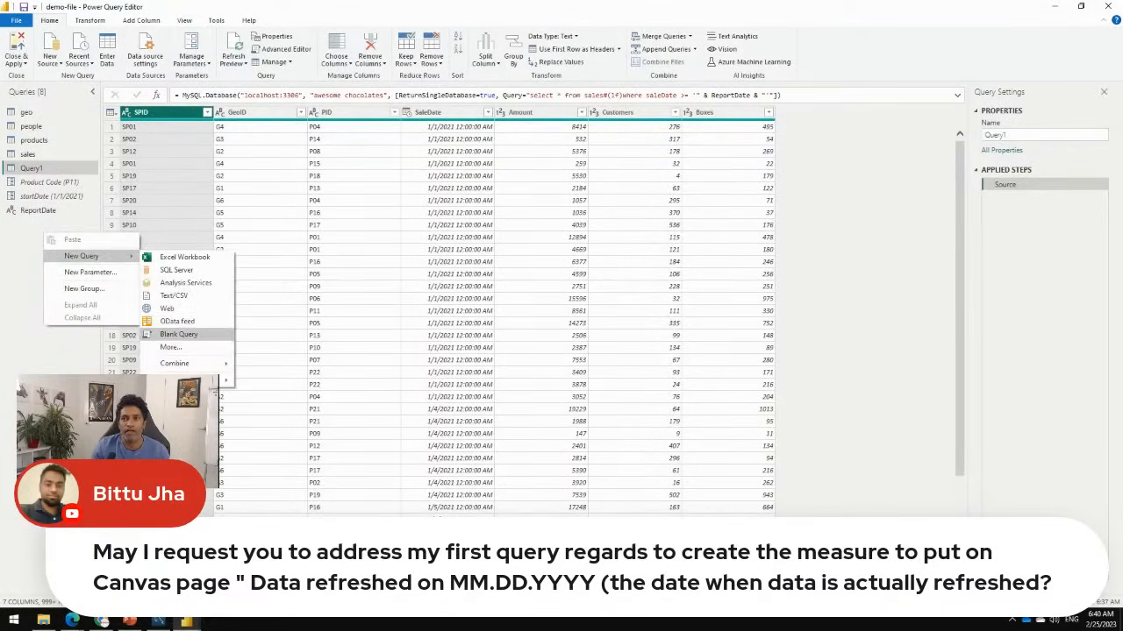
pyautogui.click(178, 335)
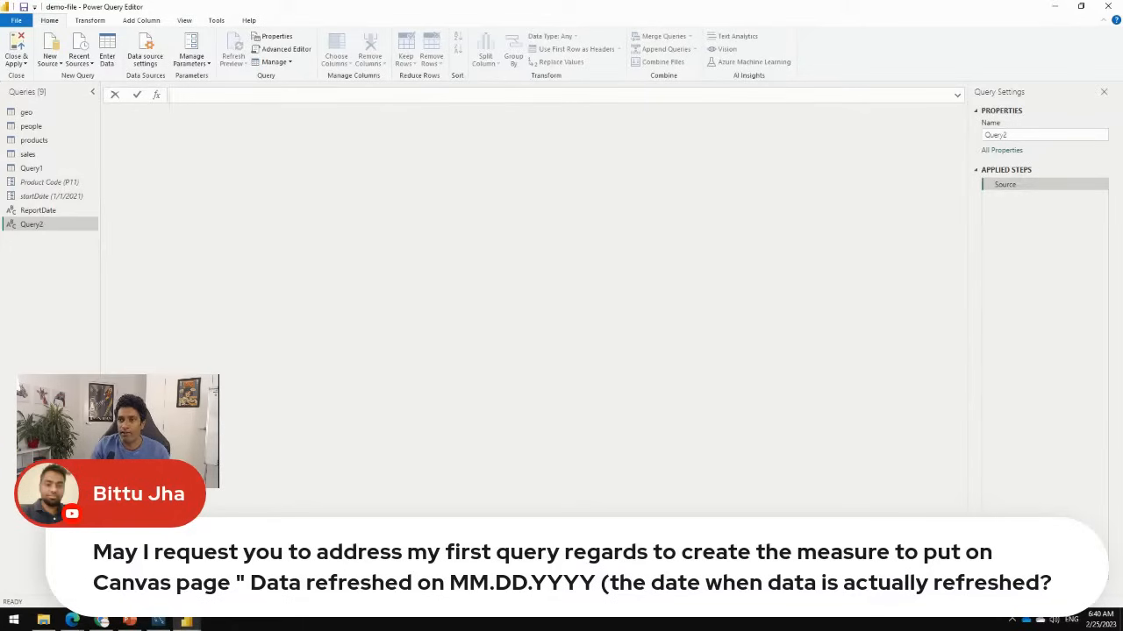
pyautogui.write('=')
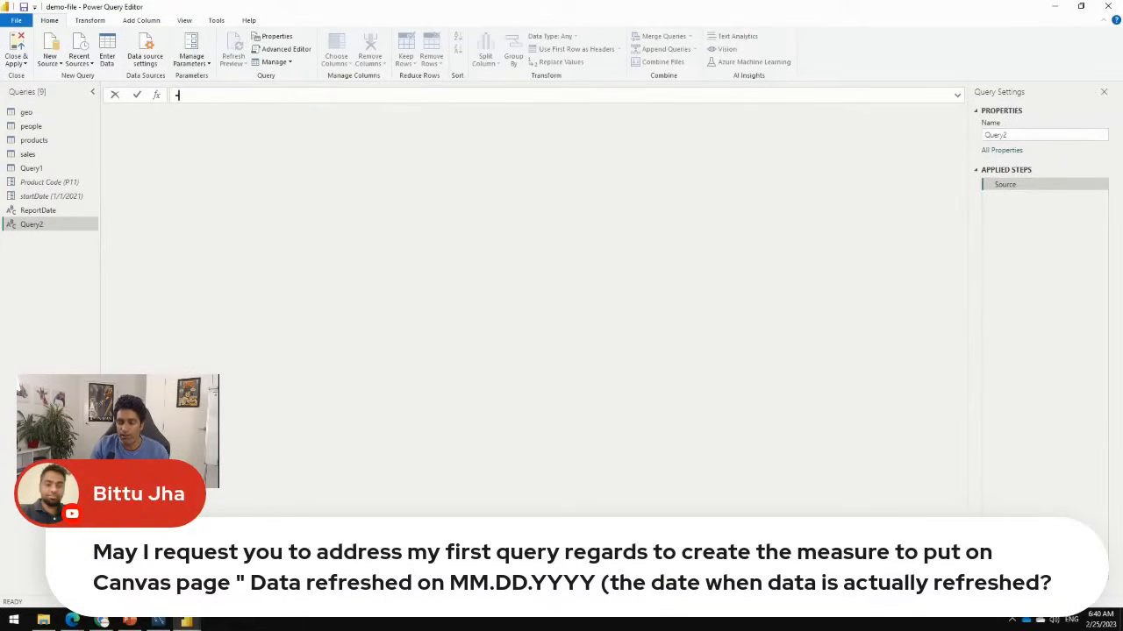
pyautogui.write('now')
pyautogui.press('Down')
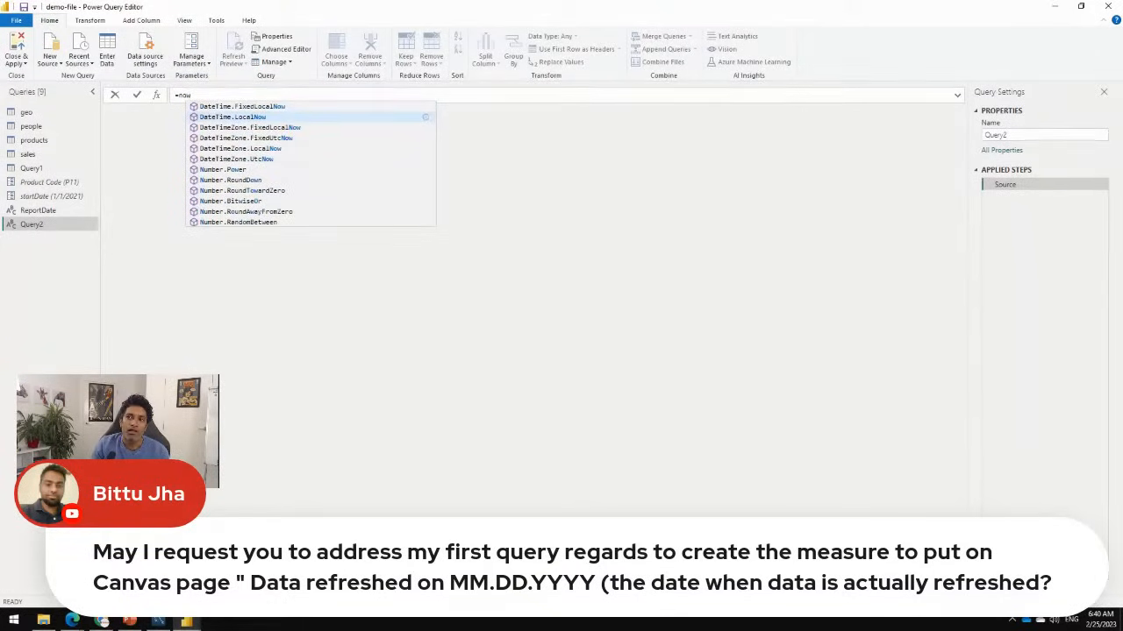
pyautogui.press('Down')
pyautogui.press('Down')
pyautogui.press('Down')
pyautogui.press('Down')
pyautogui.press('Up')
pyautogui.press('Up')
pyautogui.press('Up')
pyautogui.press('Up')
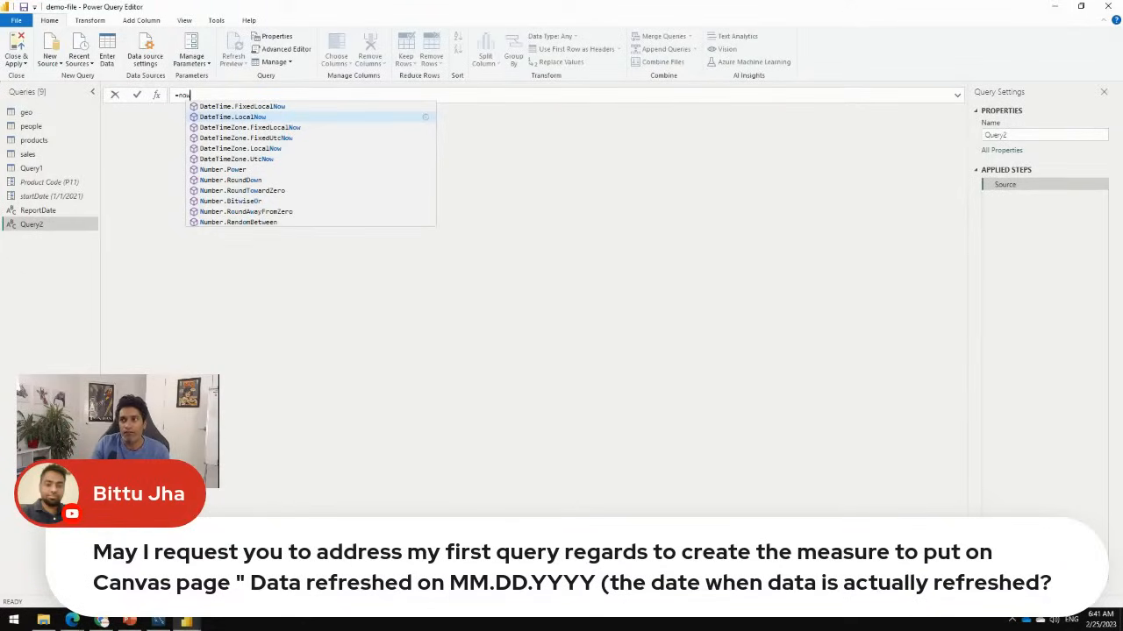
pyautogui.press('Tab')
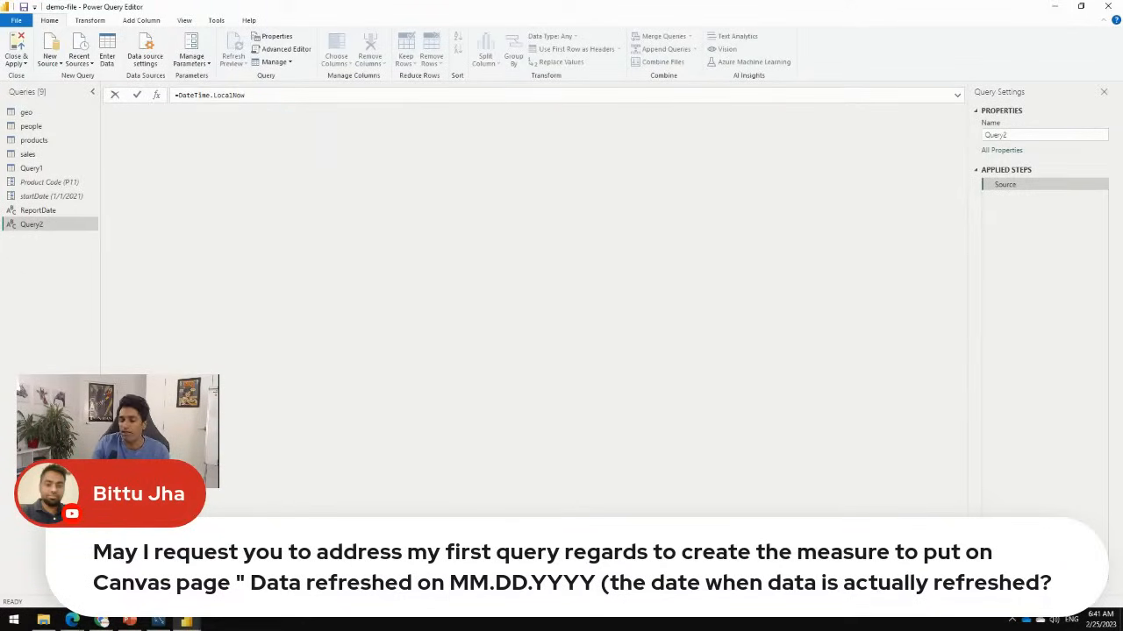
pyautogui.write('()')
pyautogui.press('Return')
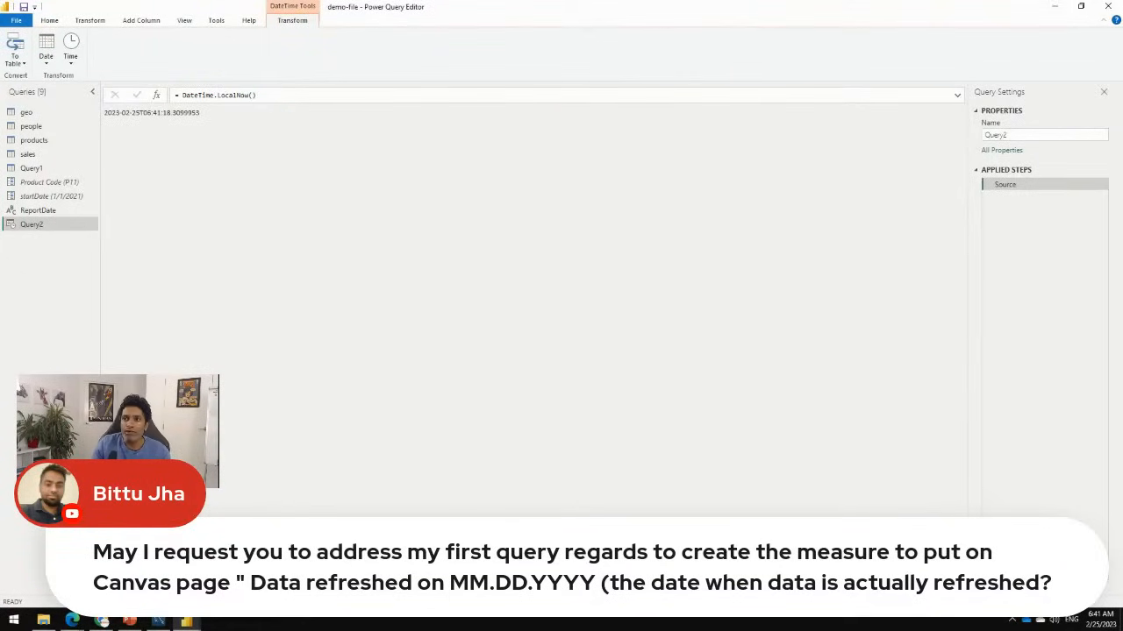
pyautogui.moveTo(201, 113); pyautogui.dragTo(98, 113)
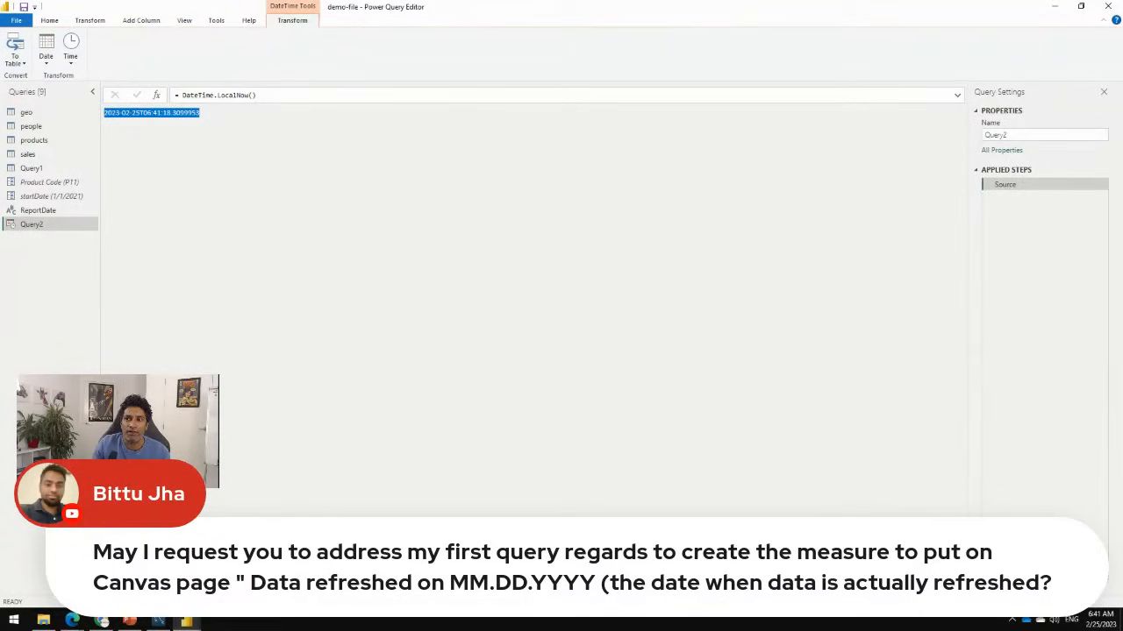
pyautogui.click(46, 58)
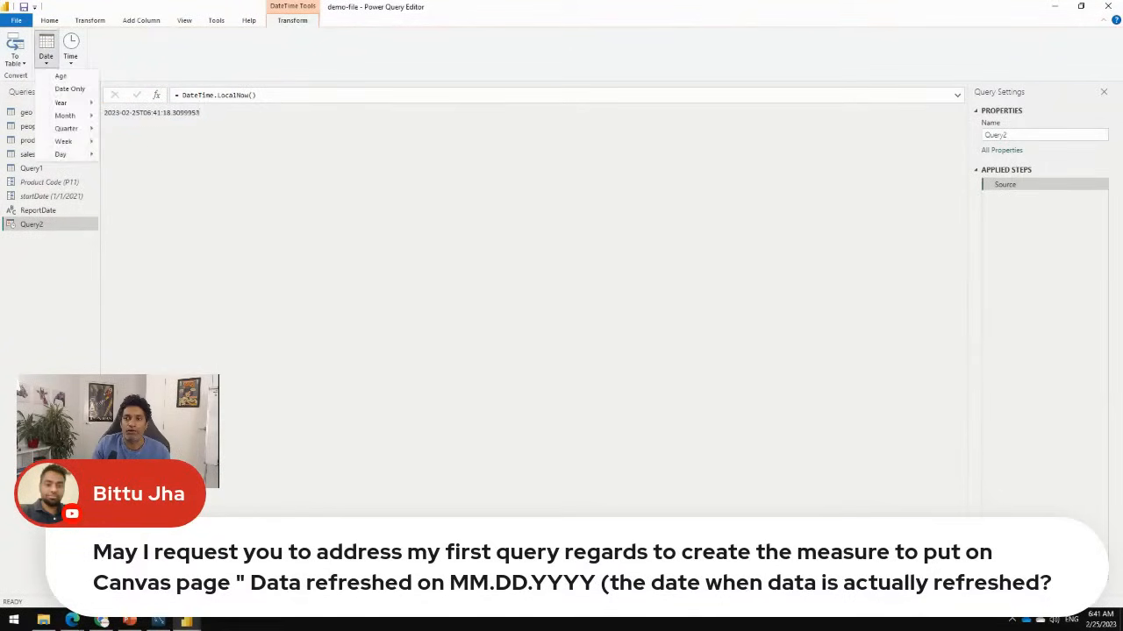
pyautogui.click(201, 114)
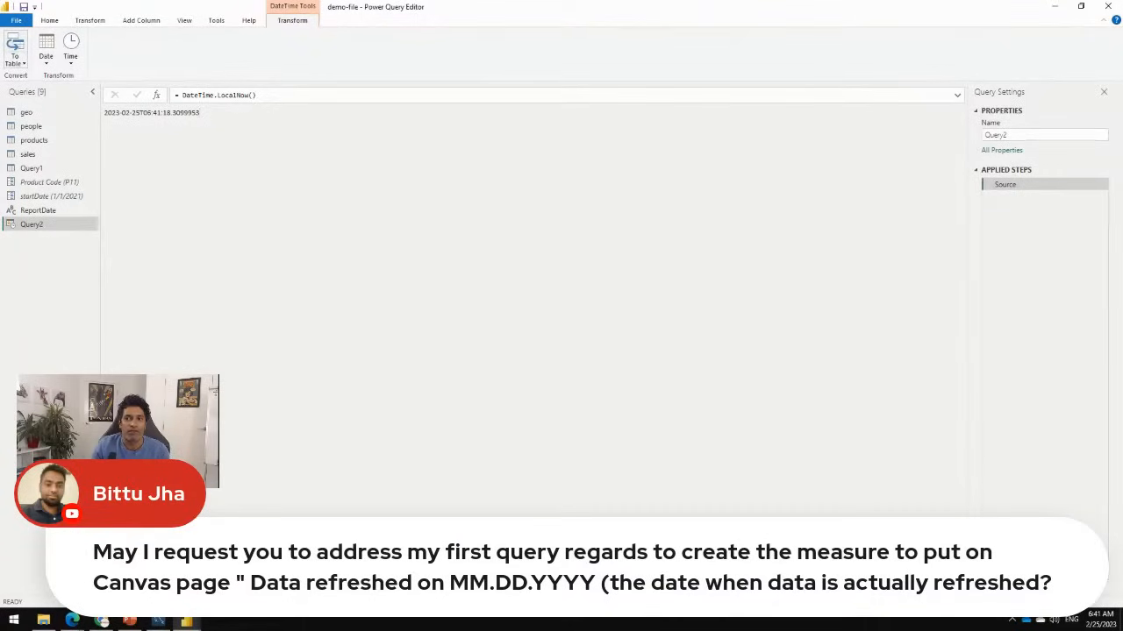
# Convert Query2's current date-time value to a table and set Column1's data type to Date/Time
pyautogui.click(14, 49)
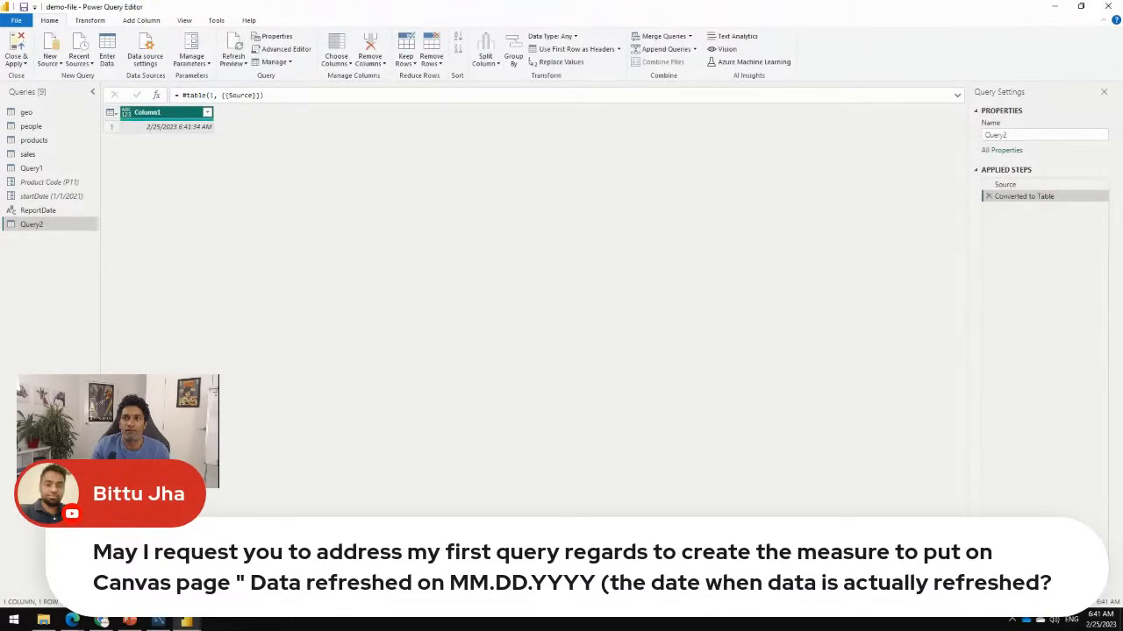
pyautogui.rightClick(174, 112)
pyautogui.moveTo(219, 228)
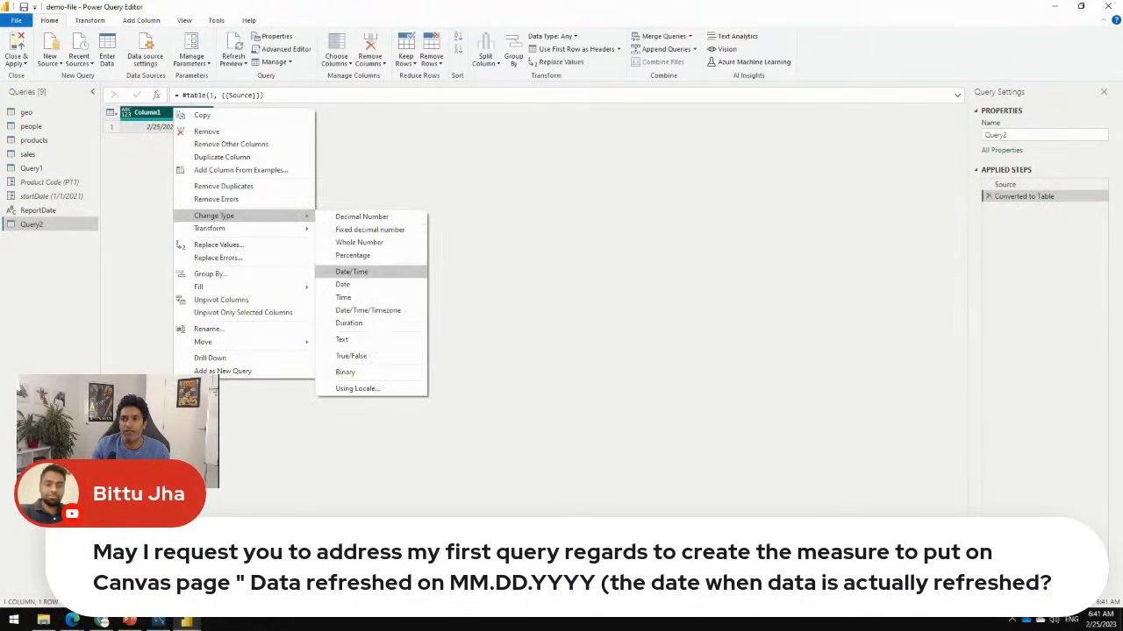
pyautogui.click(351, 271)
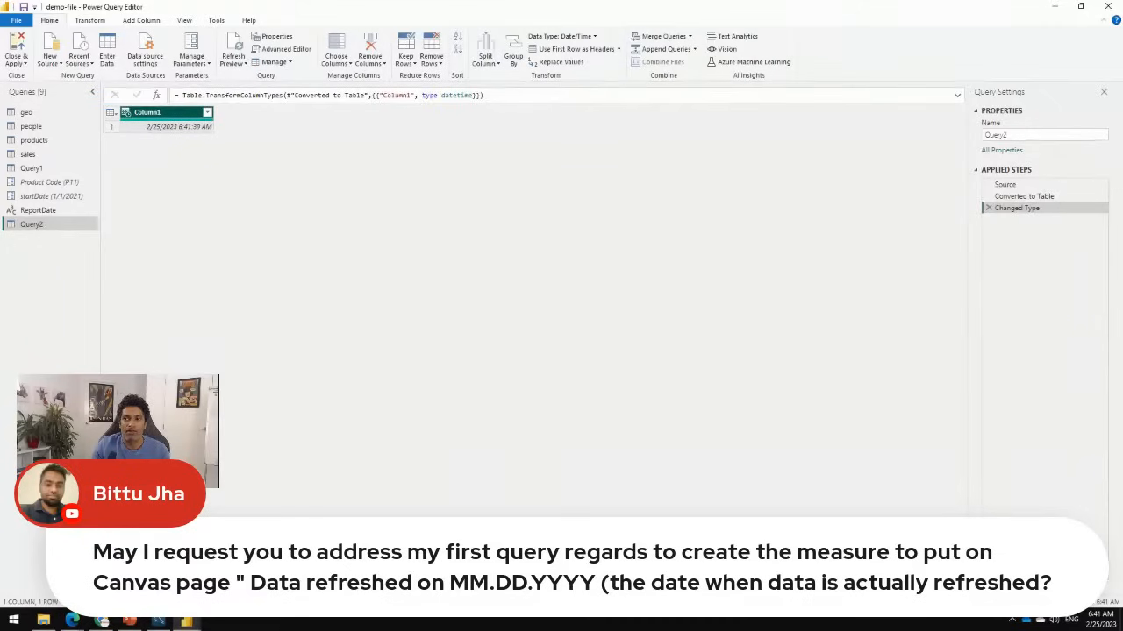
# Rename Query2 as RefreshDate and its only column as date
pyautogui.doubleClick(995, 135)
pyautogui.write('RefreshDate')
pyautogui.press('Return')
pyautogui.doubleClick(149, 112)
pyautogui.write('date')
pyautogui.press('Return')
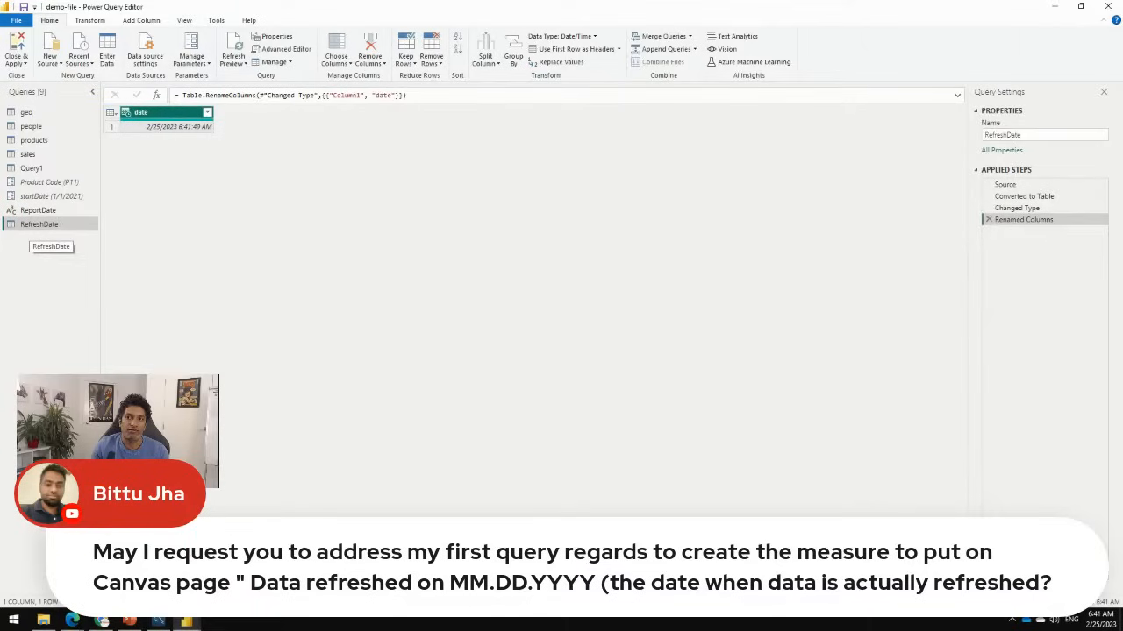
# Disable loading for the ReportDate query, and close and apply the query changes to the report
pyautogui.rightClick(39, 210)
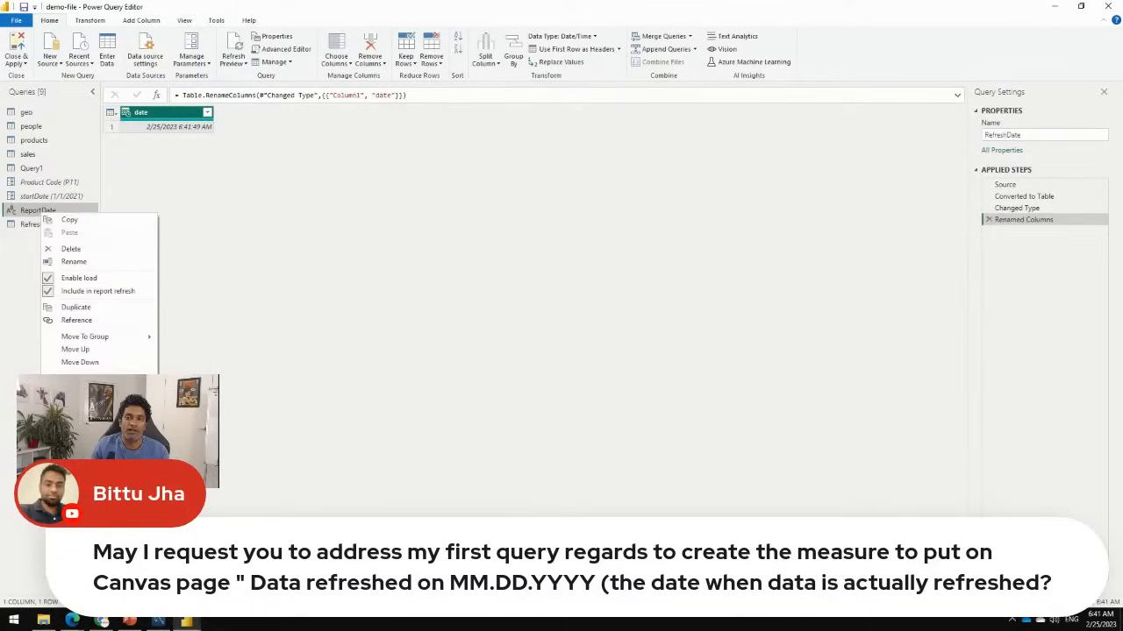
pyautogui.click(79, 277)
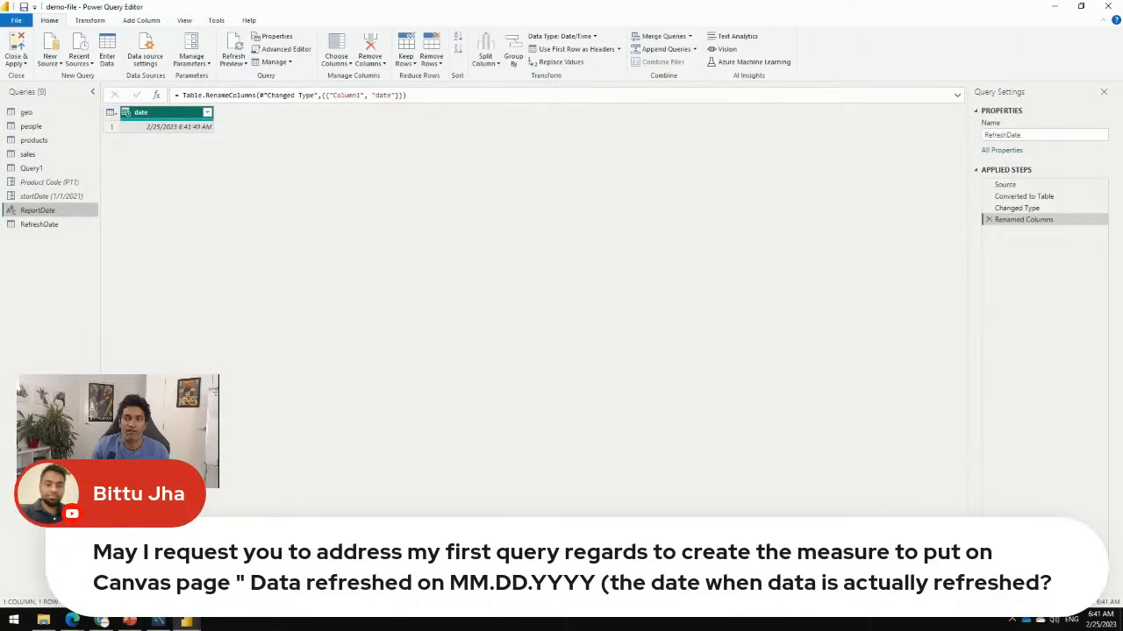
pyautogui.click(42, 224)
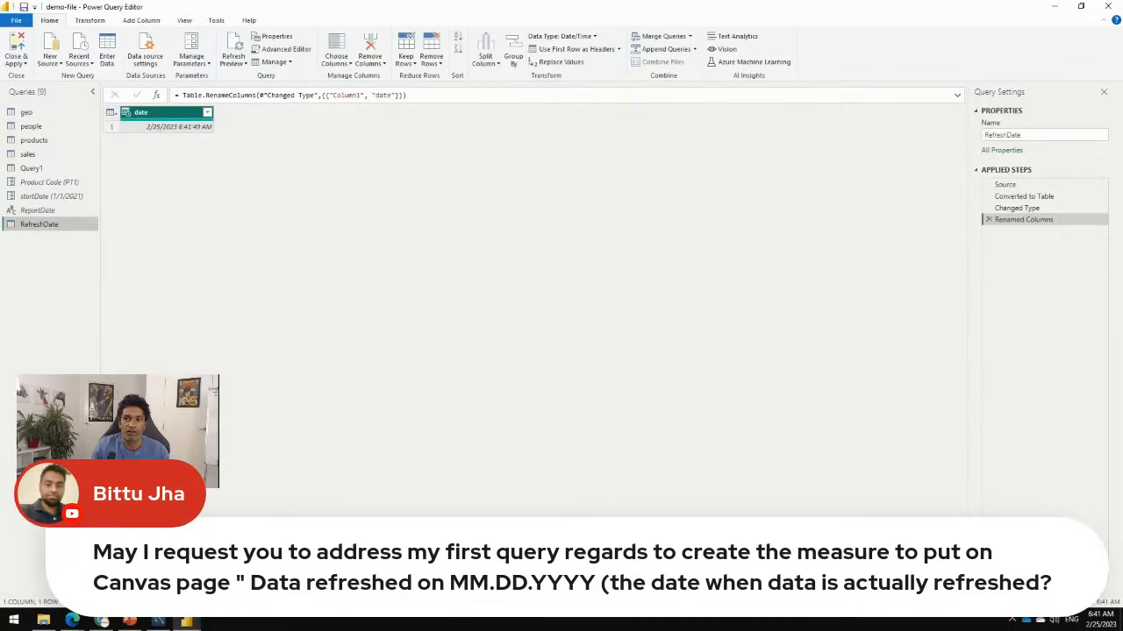
pyautogui.click(15, 48)
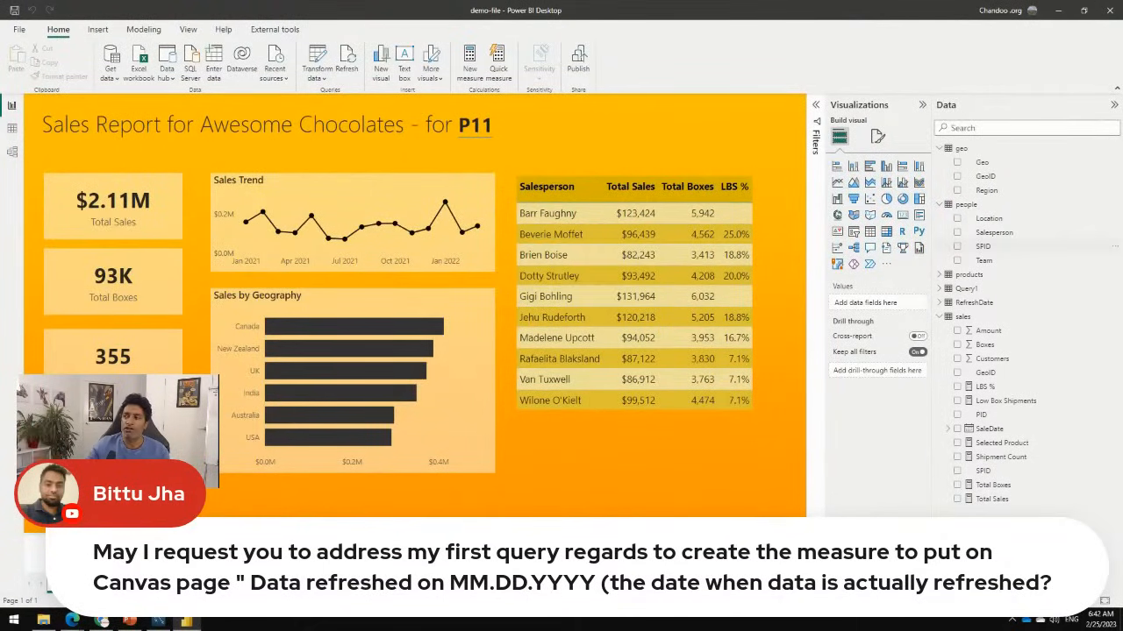
# Examine the loaded RefreshDate table's fields, stored date value and refresh details in the data view
pyautogui.click(975, 302)
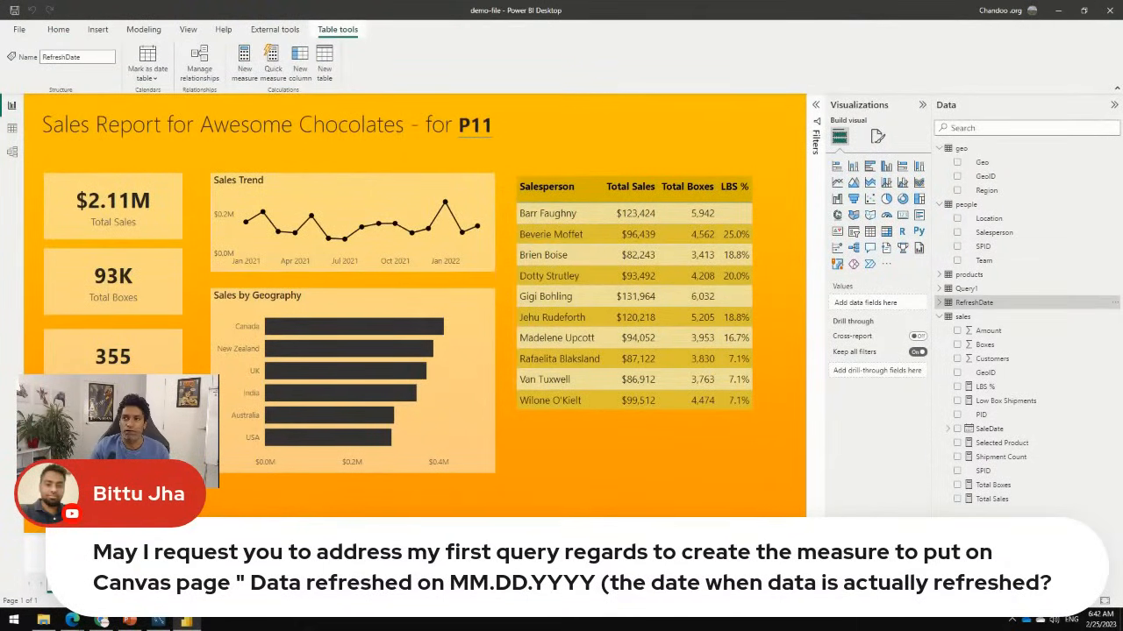
pyautogui.click(939, 302)
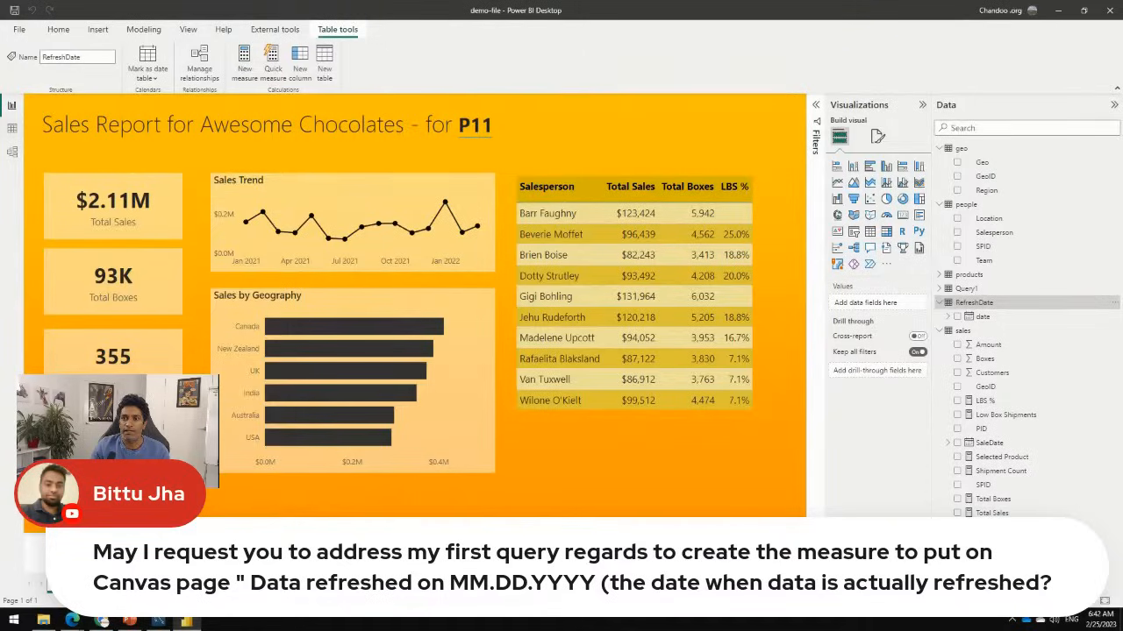
pyautogui.click(13, 128)
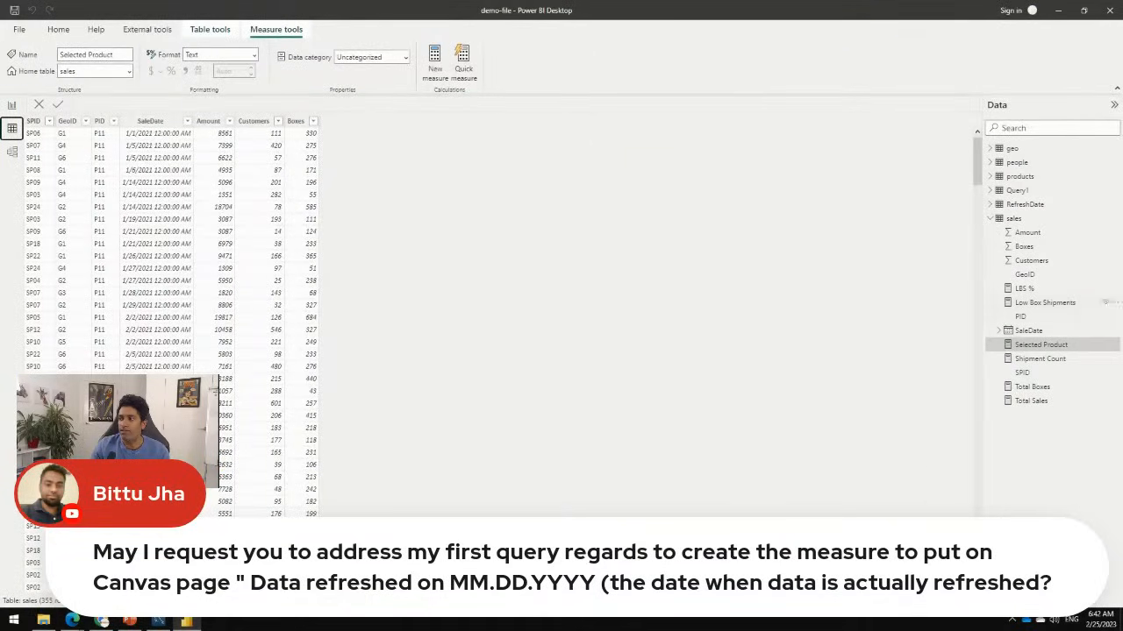
pyautogui.click(1108, 207)
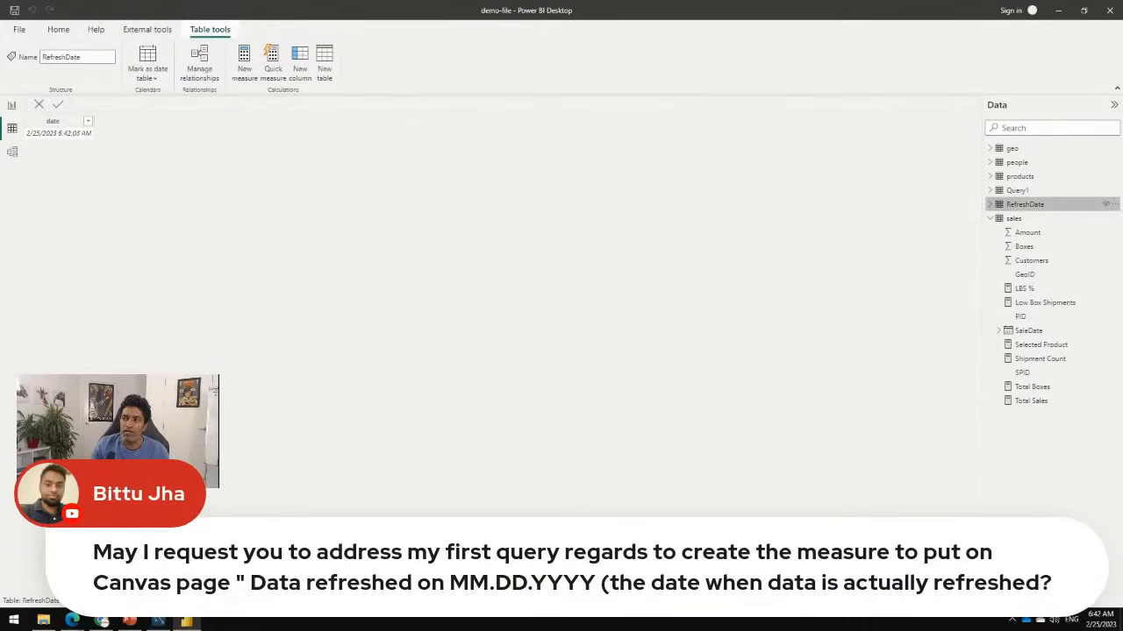
pyautogui.moveTo(1024, 204)
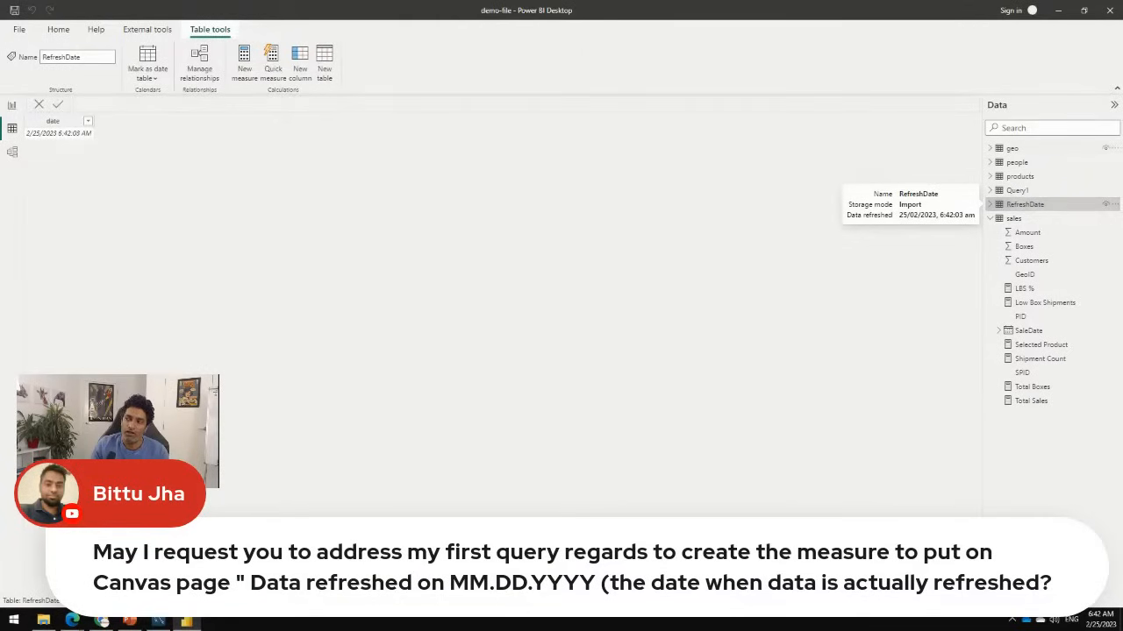
pyautogui.rightClick(1021, 207)
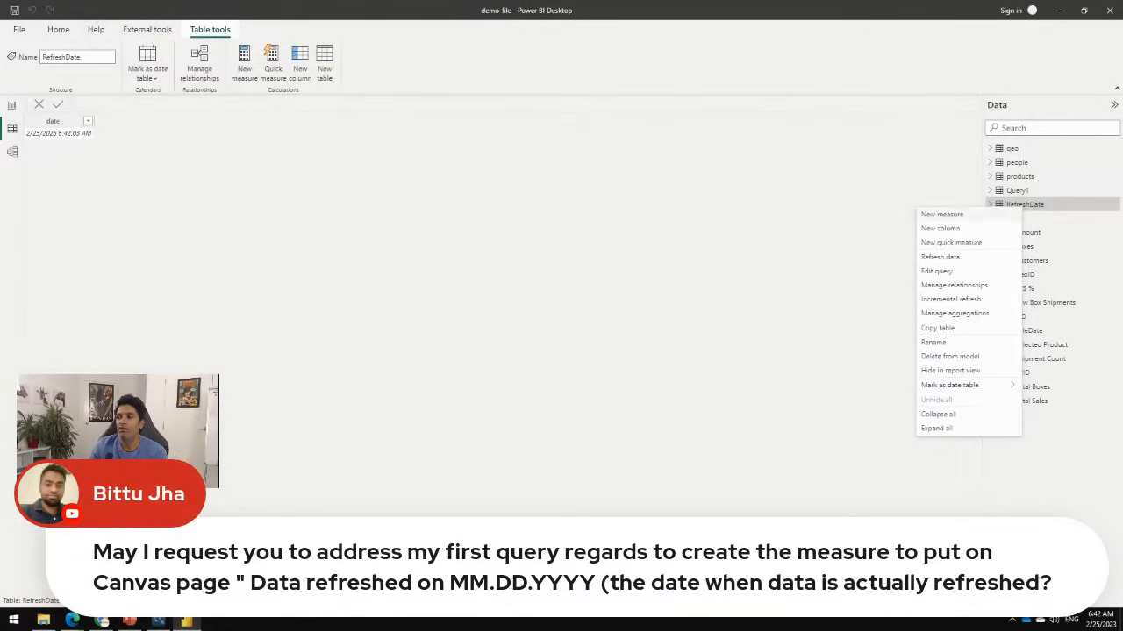
pyautogui.click(1028, 204)
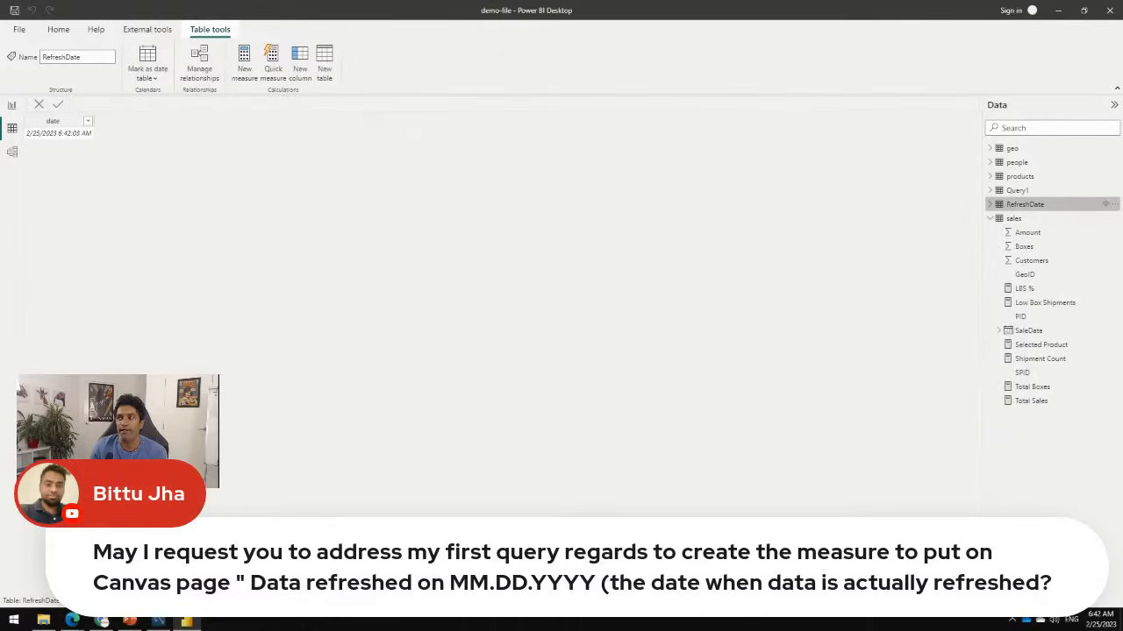
pyautogui.moveTo(1024, 204)
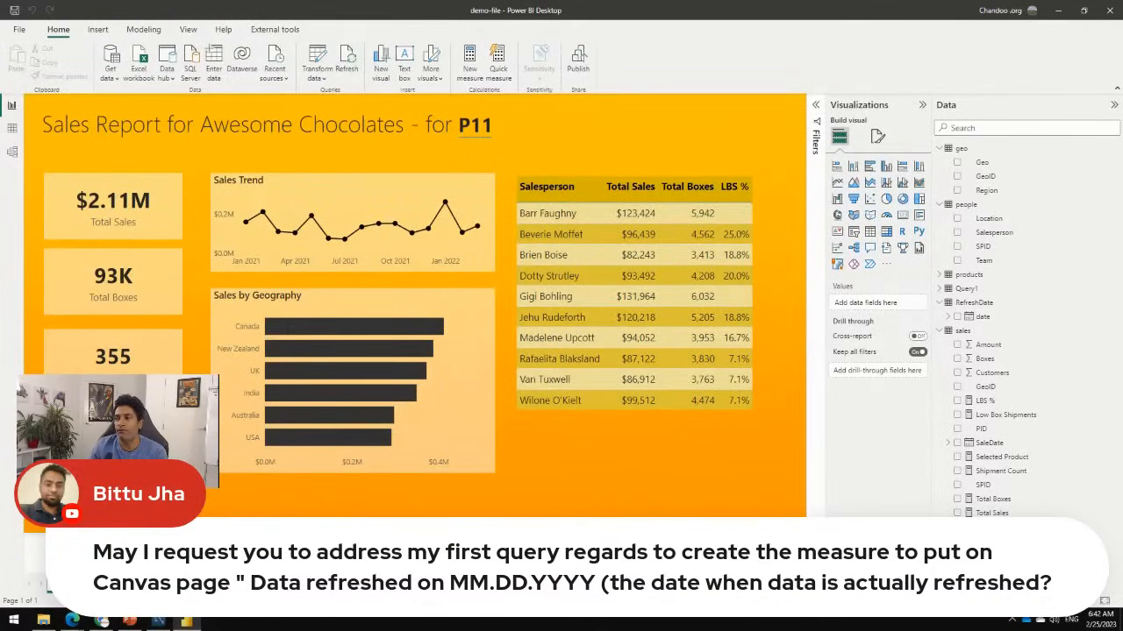
# Create a measure in the RefreshDate table: Last Refreshed on = SELECTEDVALUE(RefreshDate[date])
pyautogui.click(902, 198)
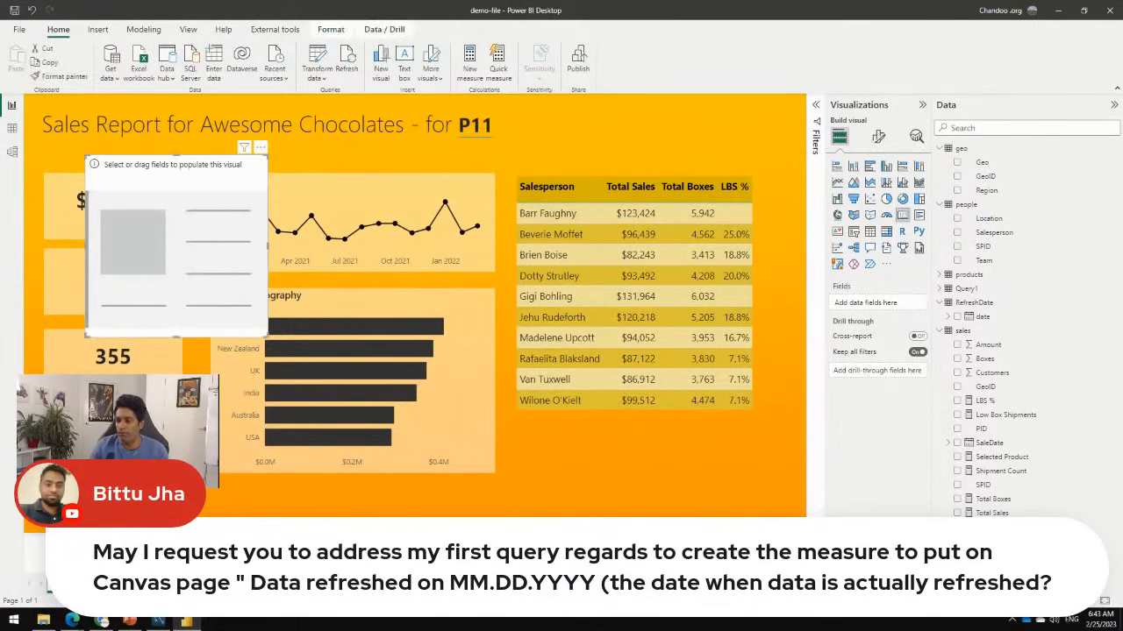
pyautogui.press('Delete')
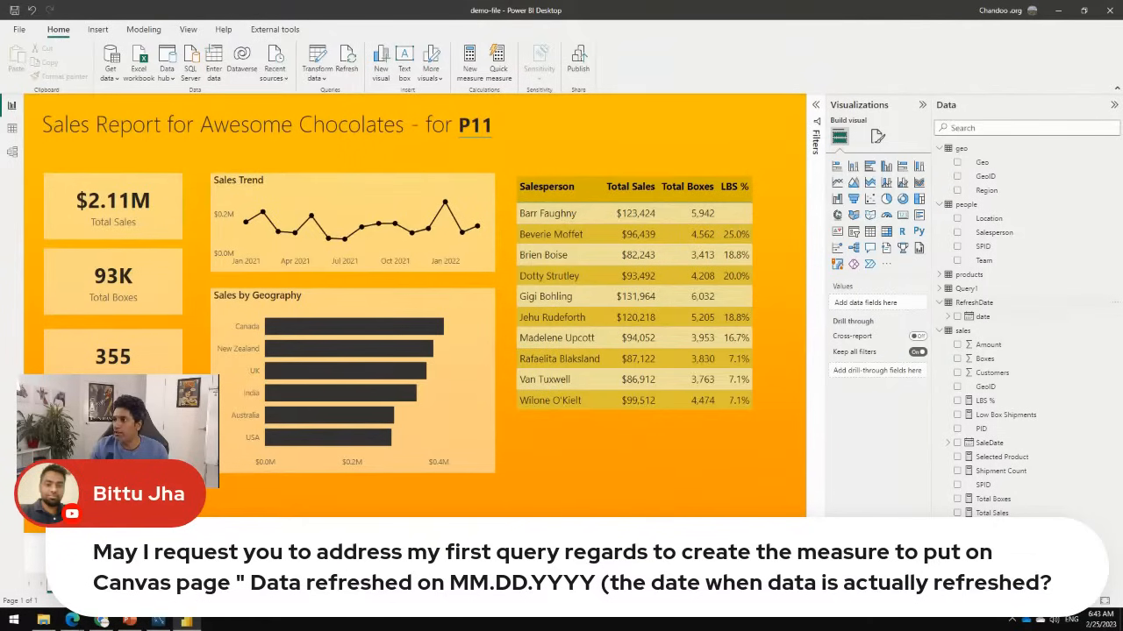
pyautogui.rightClick(973, 302)
pyautogui.click(998, 312)
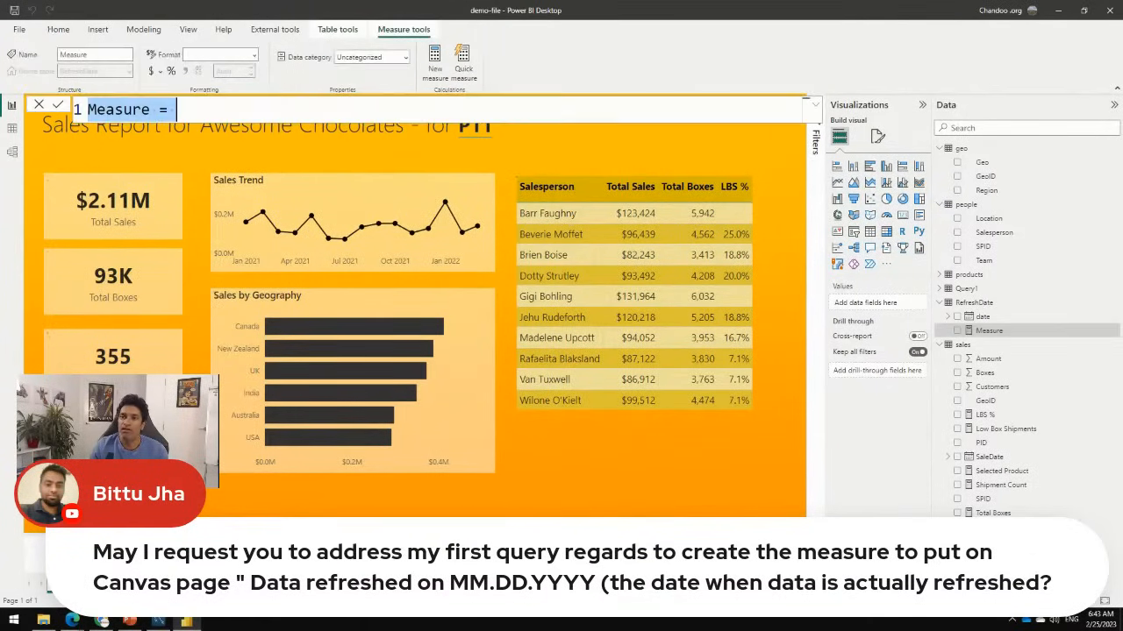
pyautogui.write('Last')
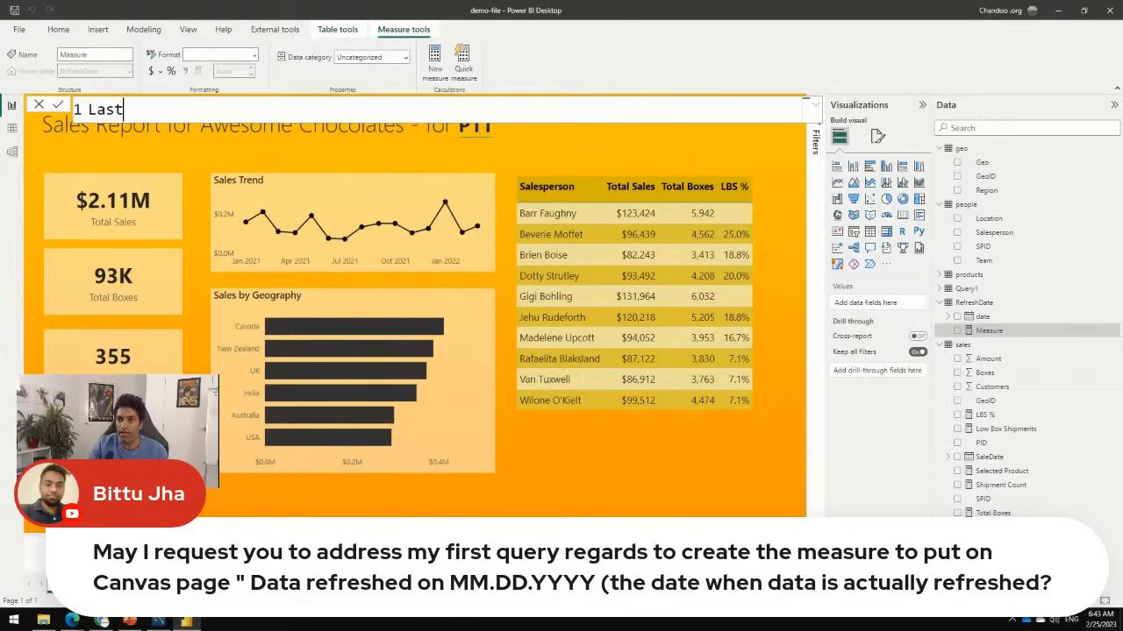
pyautogui.write(' Refreshed on')
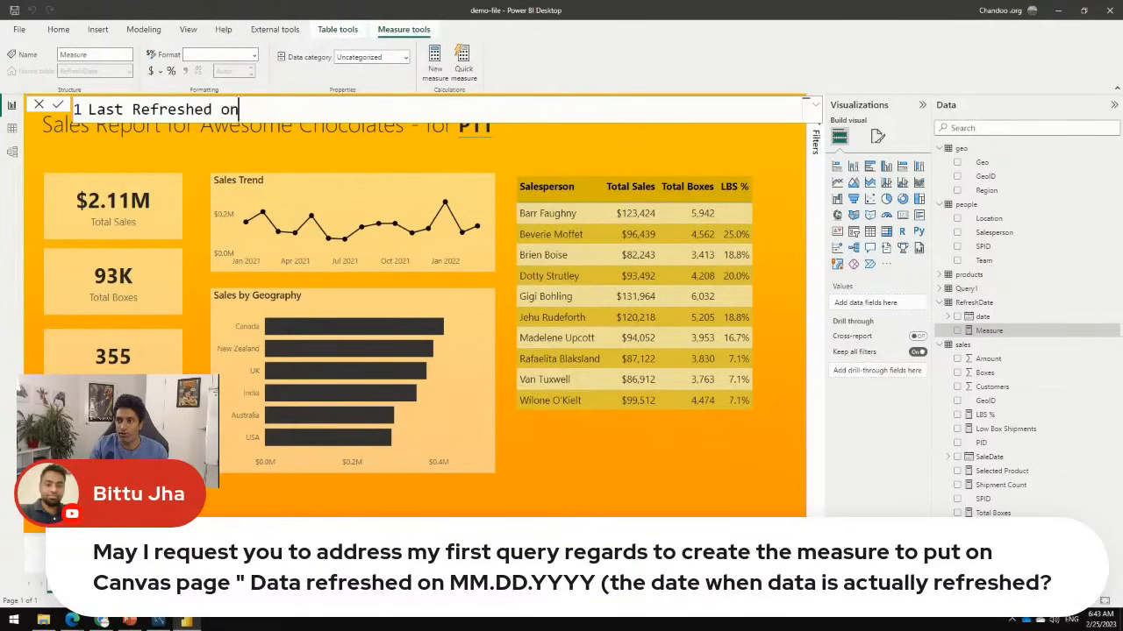
pyautogui.write(' = selectedva')
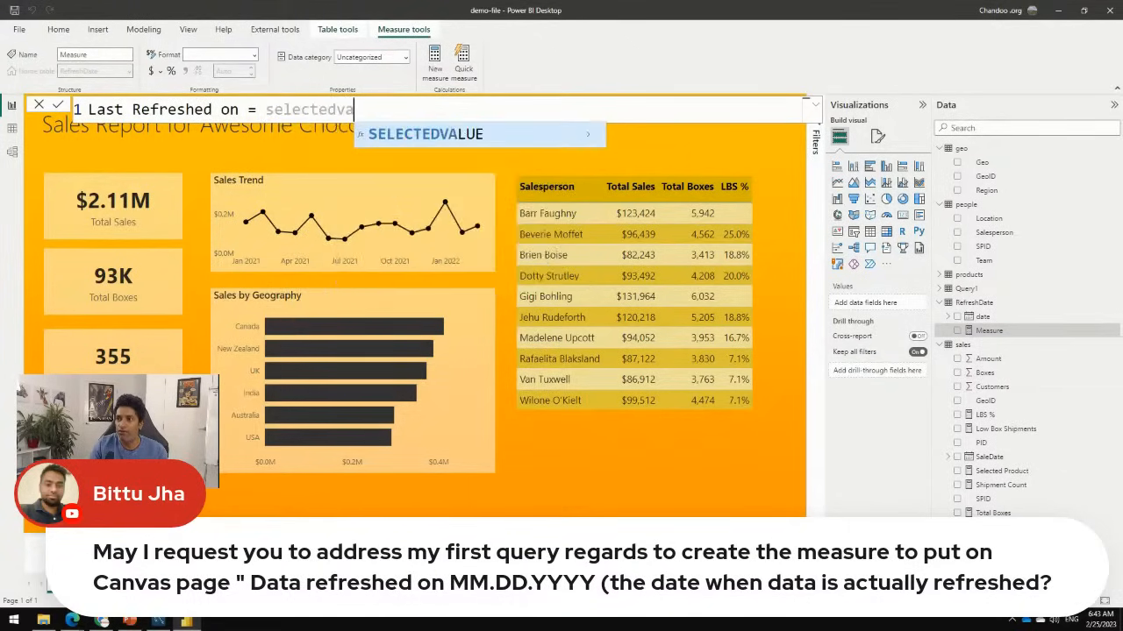
pyautogui.press('Tab')
pyautogui.write('ref')
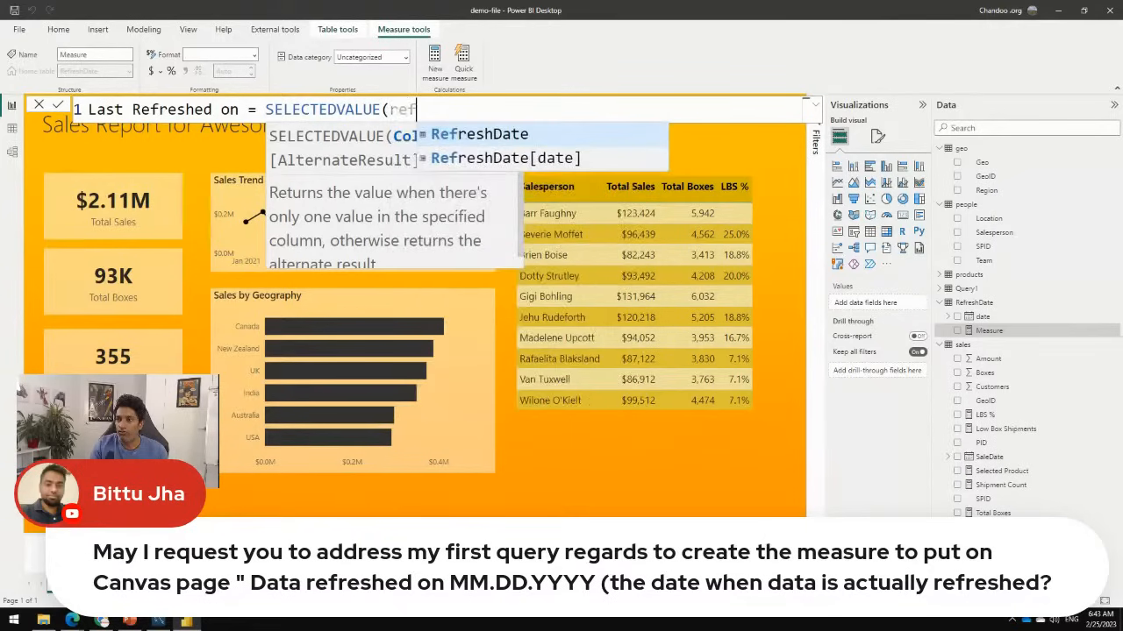
pyautogui.press('Down')
pyautogui.press('Tab')
pyautogui.write(')')
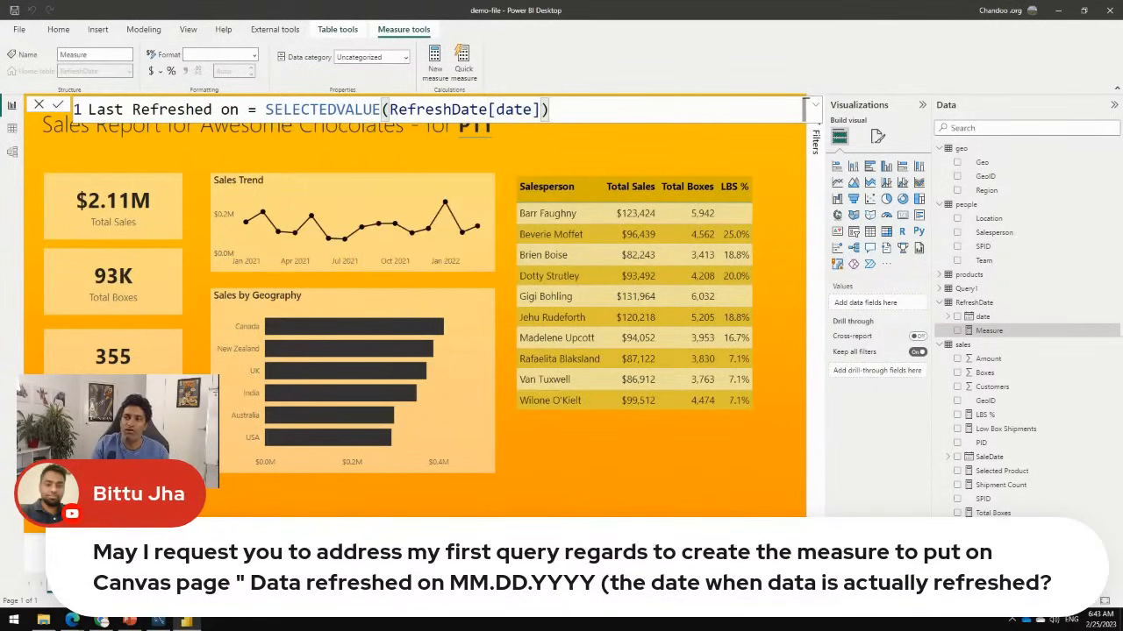
pyautogui.press('Return')
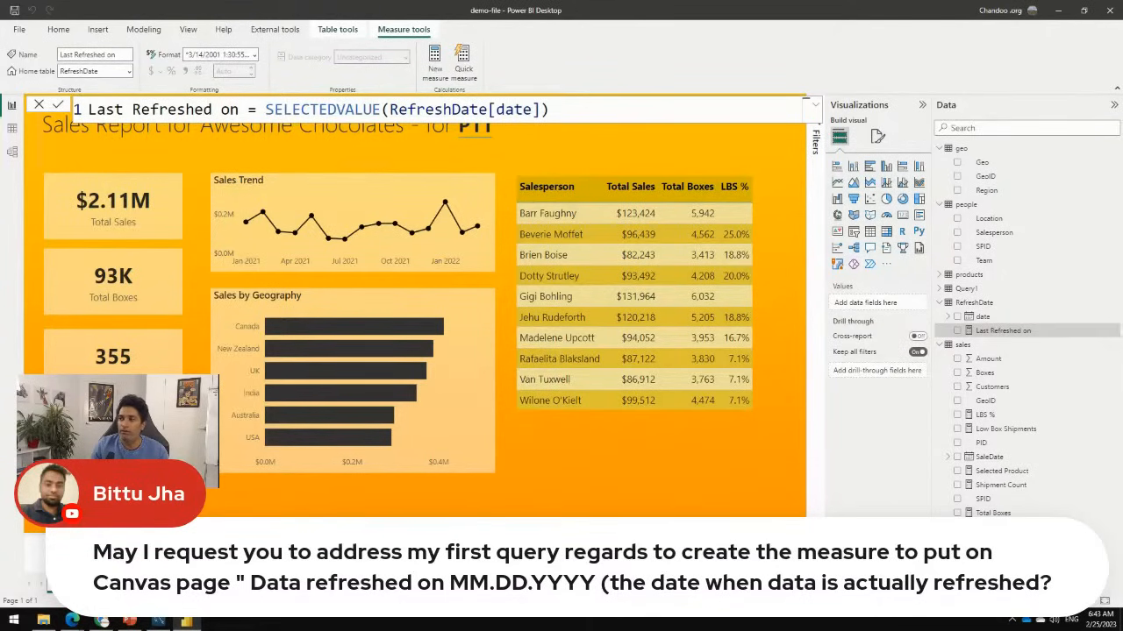
# Add a card showing the Last Refreshed on measure, make it wide and short, and place it below the Sales by Geography chart
pyautogui.click(903, 215)
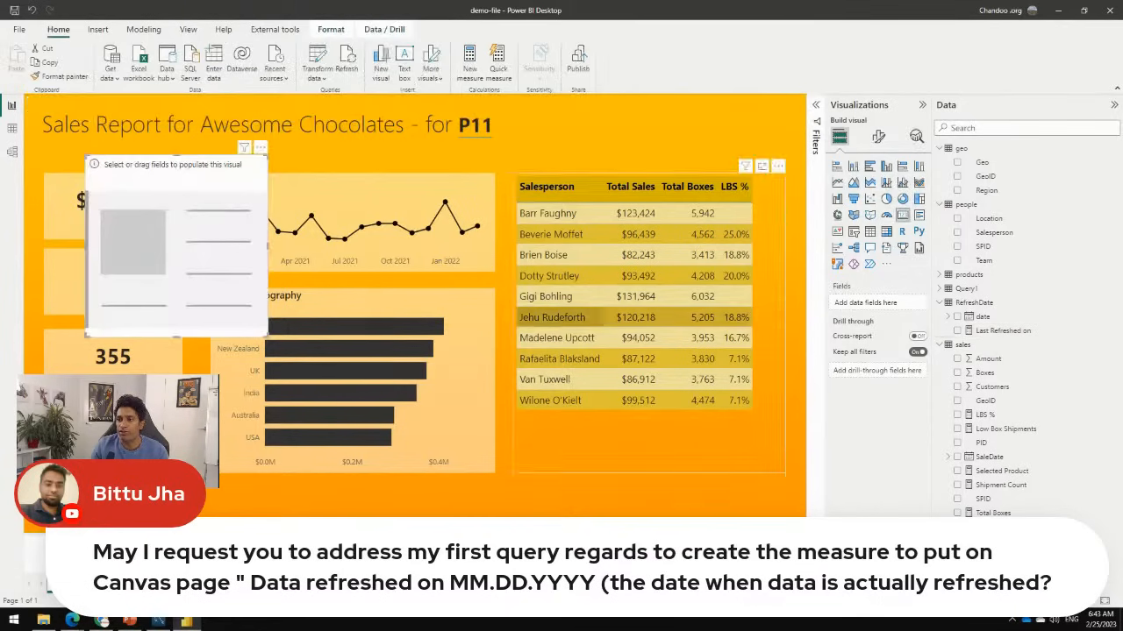
pyautogui.click(957, 331)
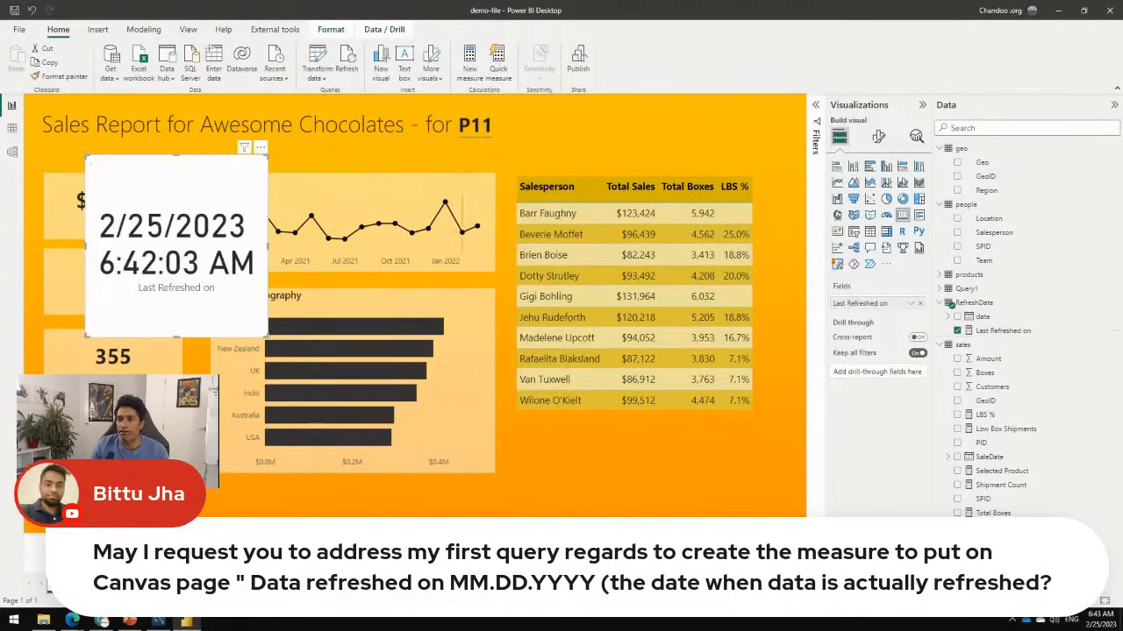
pyautogui.moveTo(267, 337); pyautogui.dragTo(584, 240)
pyautogui.moveTo(347, 209); pyautogui.dragTo(307, 496)
# Format the refresh card's callout value with font size 10 and the Segoe UI Light font
pyautogui.click(878, 136)
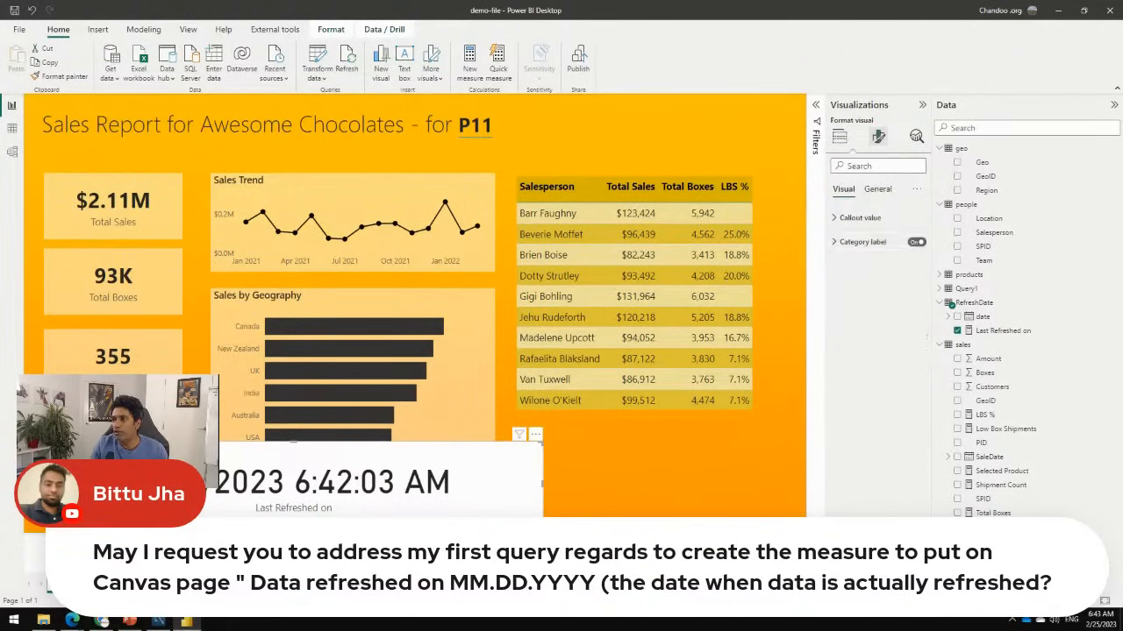
pyautogui.doubleClick(896, 253)
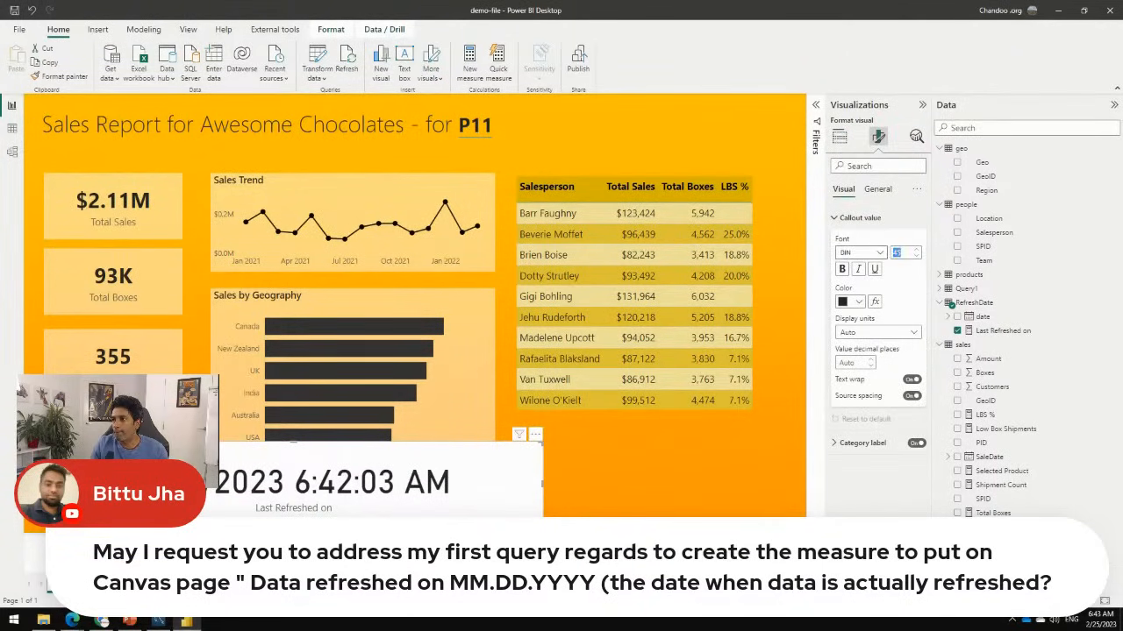
pyautogui.write('10')
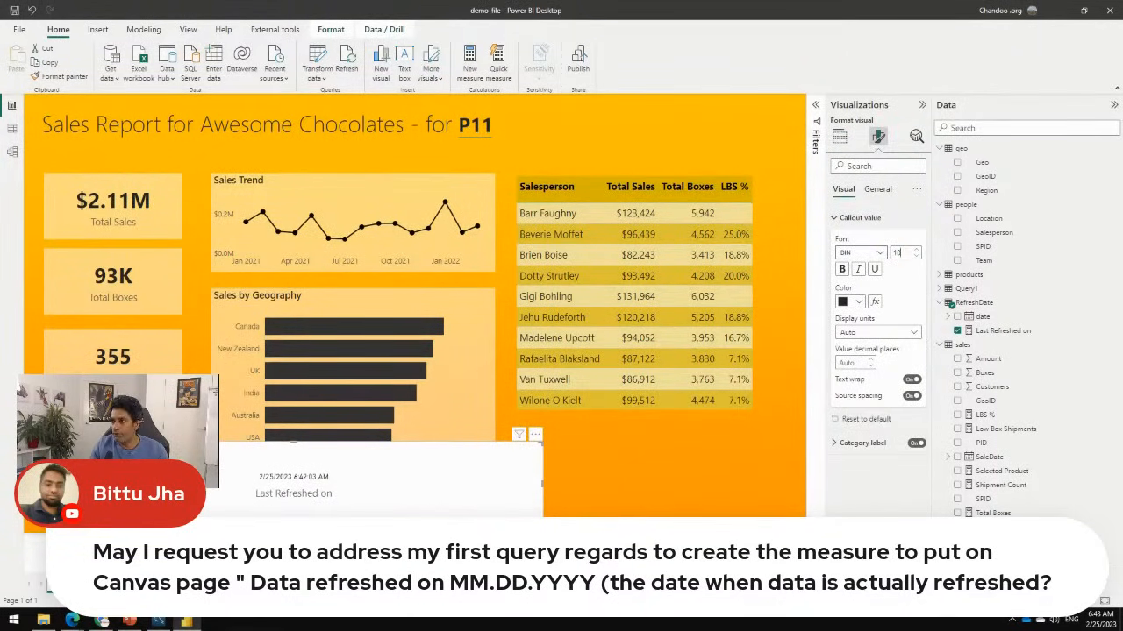
pyautogui.click(879, 253)
pyautogui.scroll(-2, 868, 404)
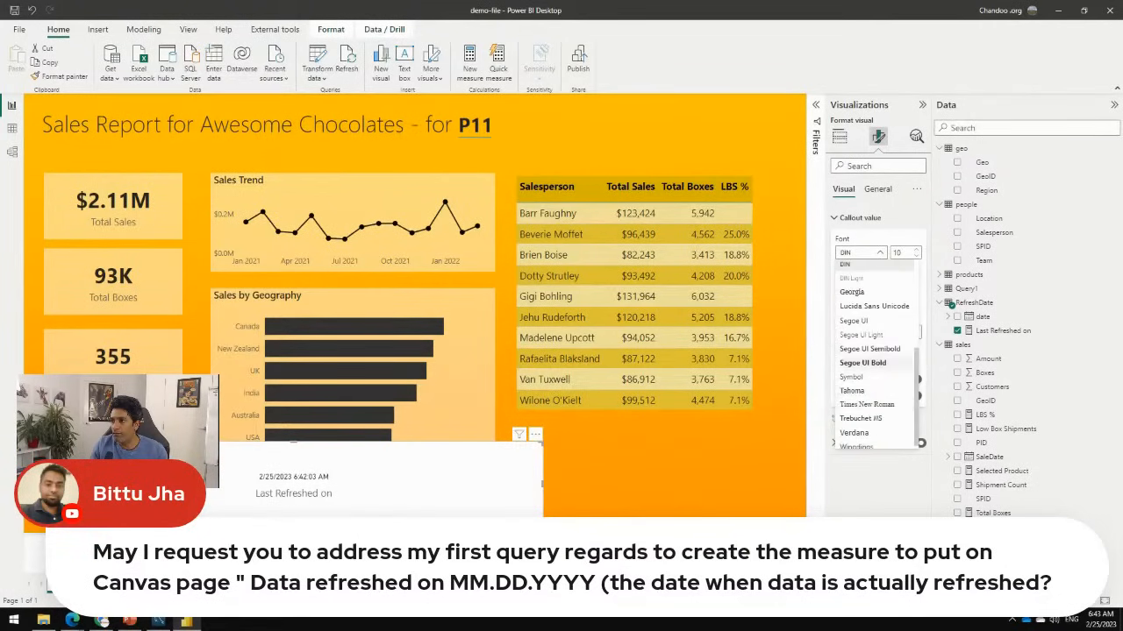
pyautogui.click(863, 335)
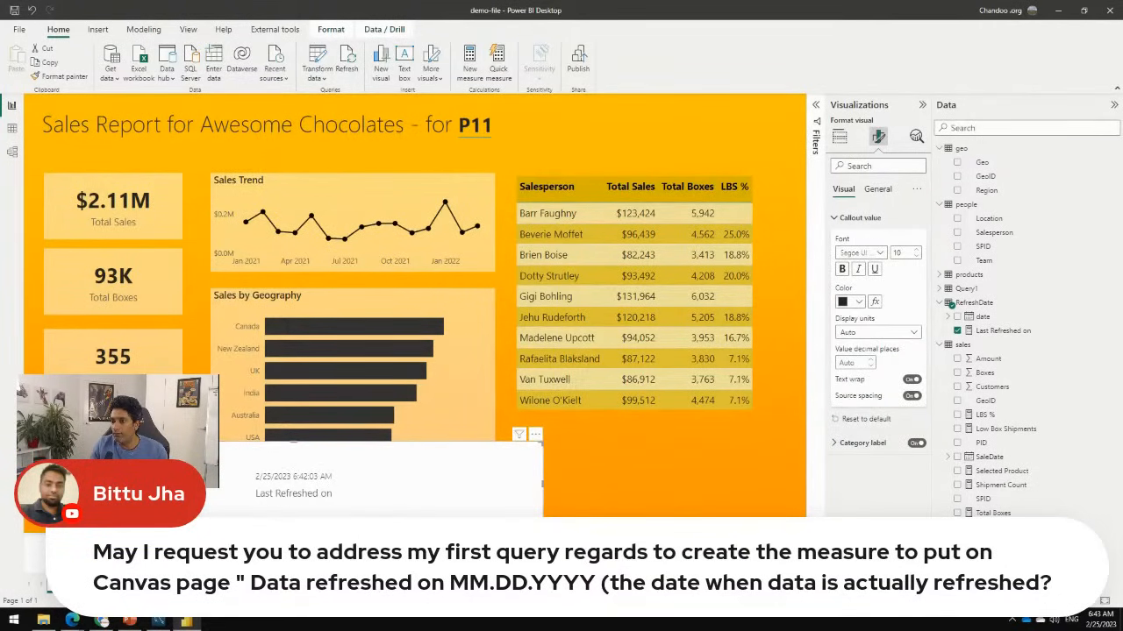
# Shrink the refresh card to fit directly below the Sales by Geography chart, aligned with that chart's outer edge
pyautogui.moveTo(292, 441); pyautogui.dragTo(293, 482)
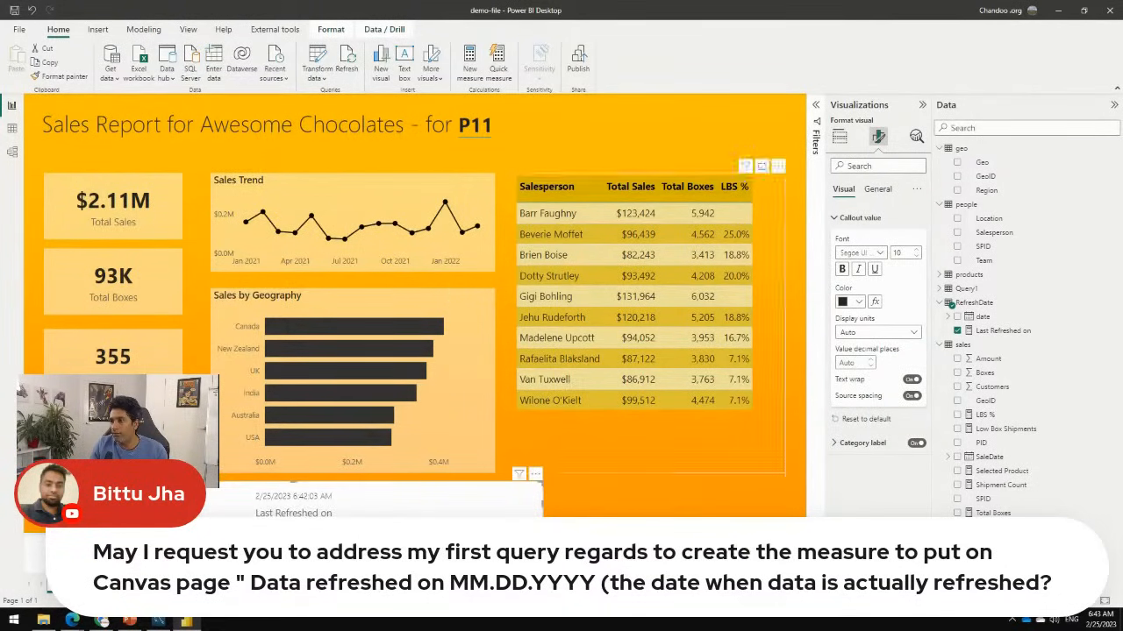
pyautogui.moveTo(542, 503); pyautogui.dragTo(495, 503)
pyautogui.click(574, 477)
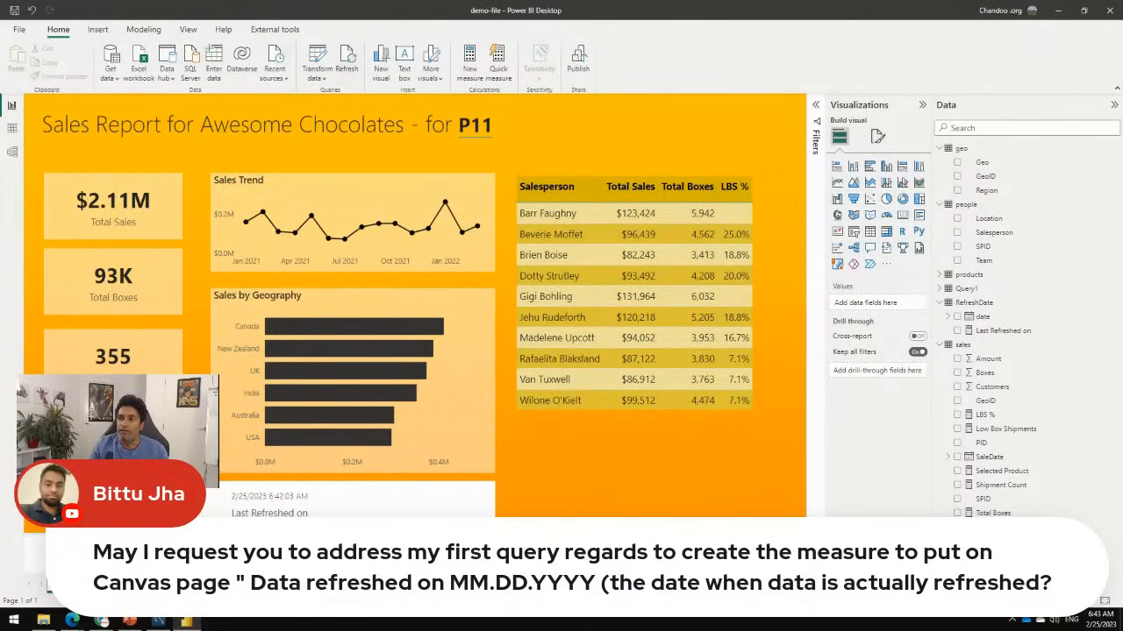
# Refresh all of the report's data and check the date and time shown on the Last Refreshed on card
pyautogui.click(347, 64)
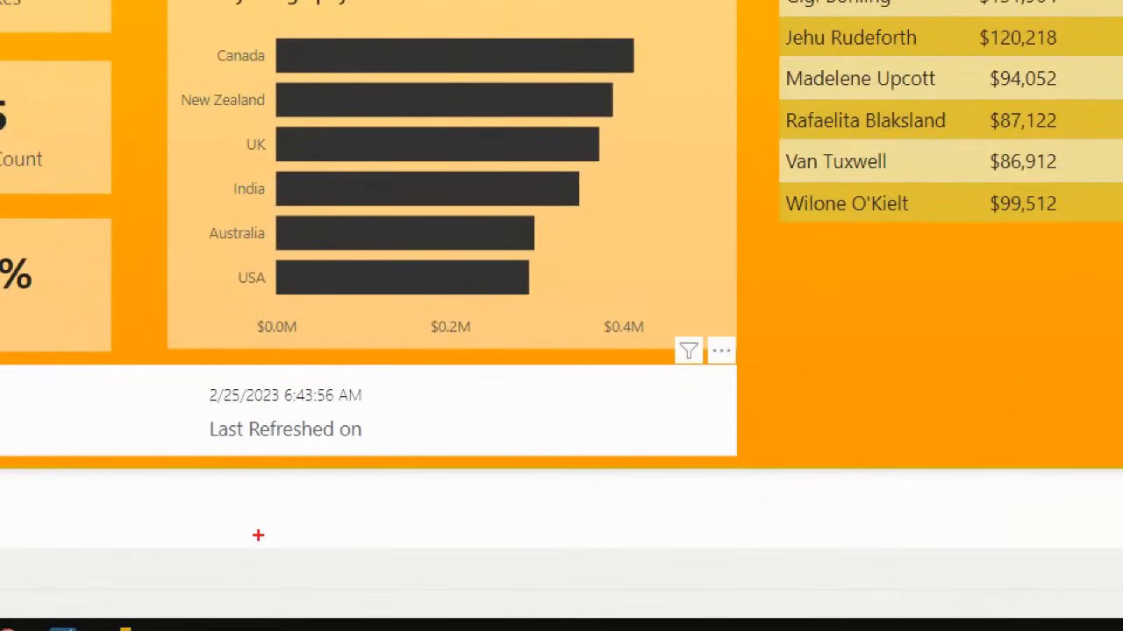
pyautogui.moveTo(200, 383); pyautogui.dragTo(379, 412)
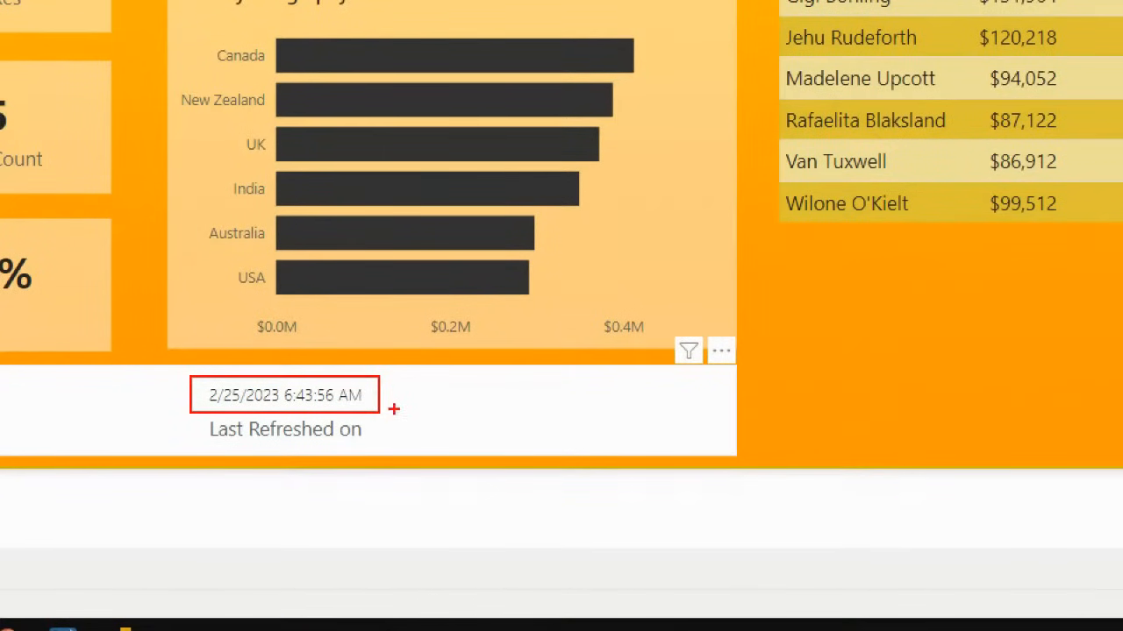
pyautogui.press('Escape')
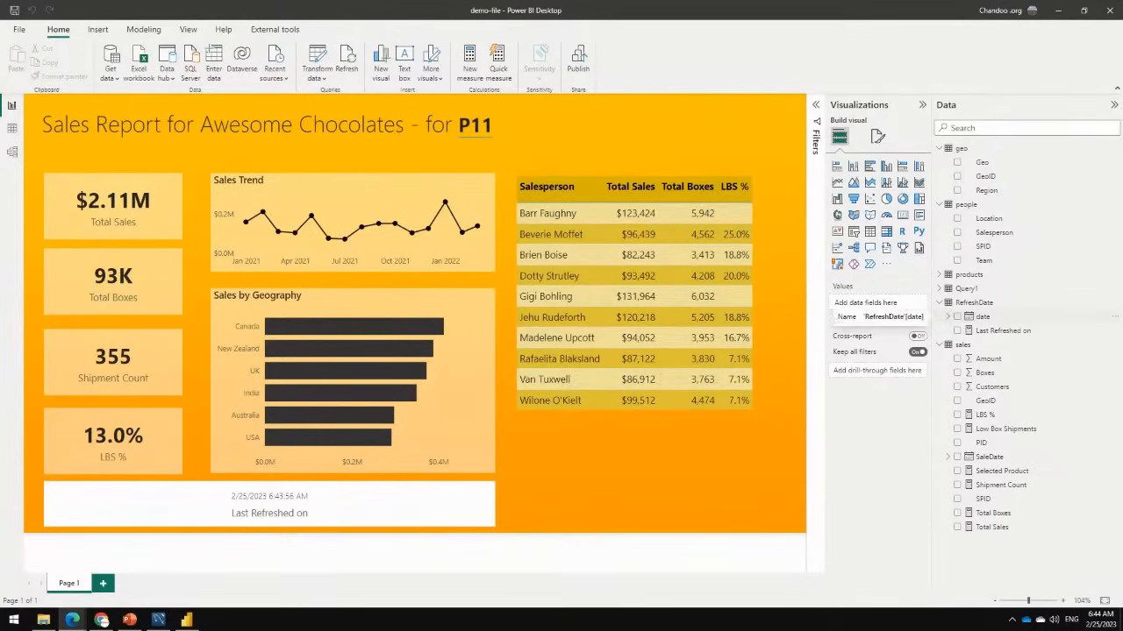
# Refresh the data of the RefreshDate table only
pyautogui.rightClick(972, 303)
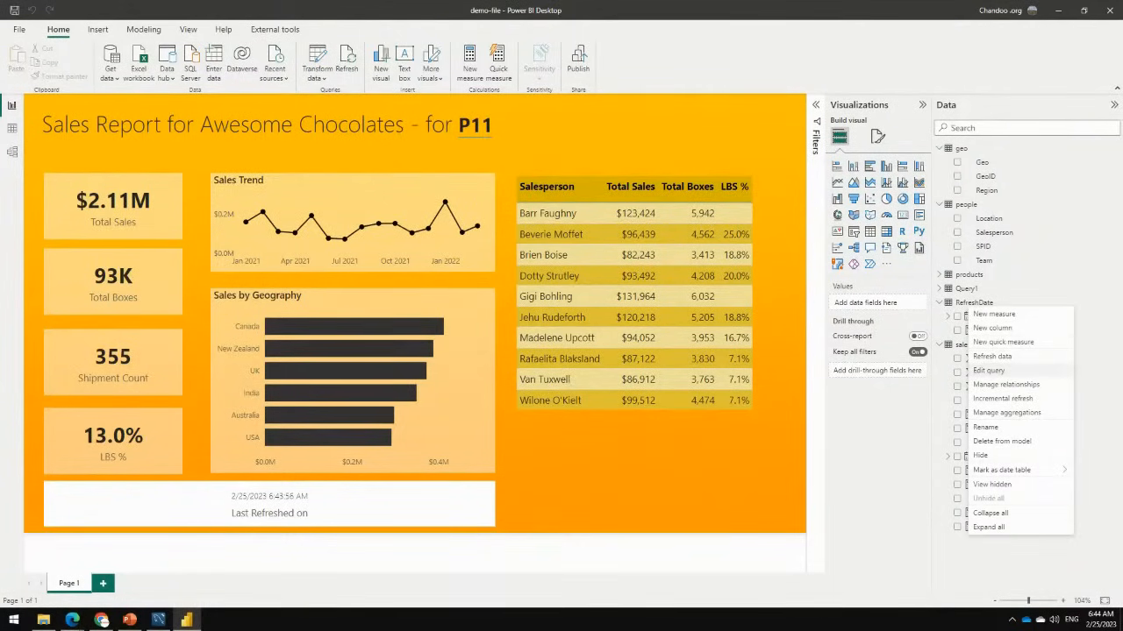
pyautogui.click(992, 356)
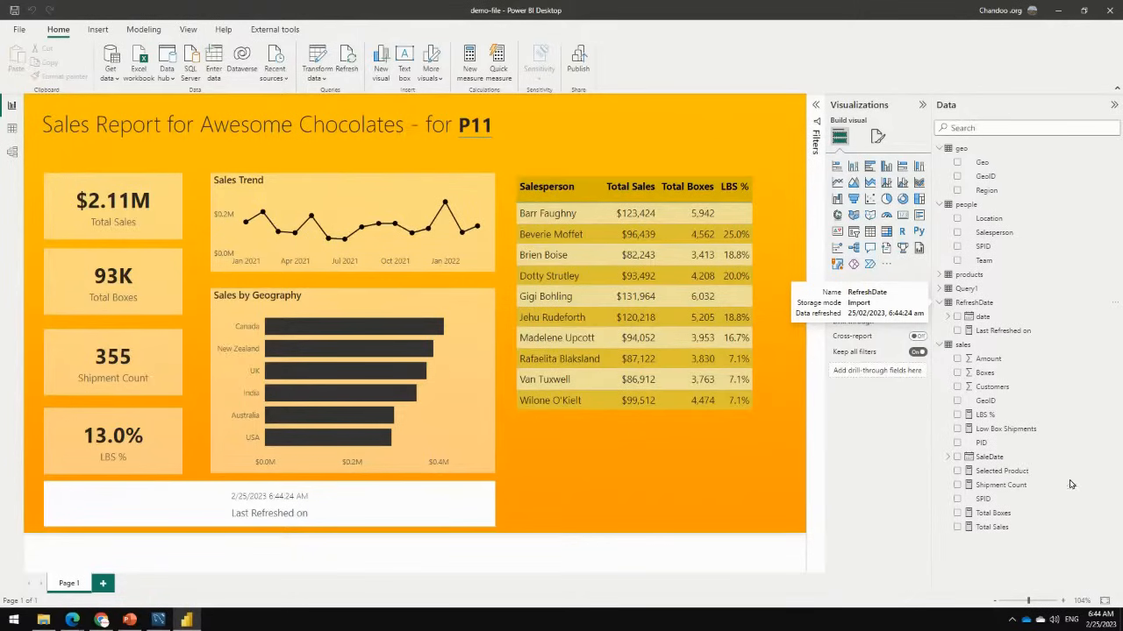
pyautogui.hotkey('alt', 'Tab')
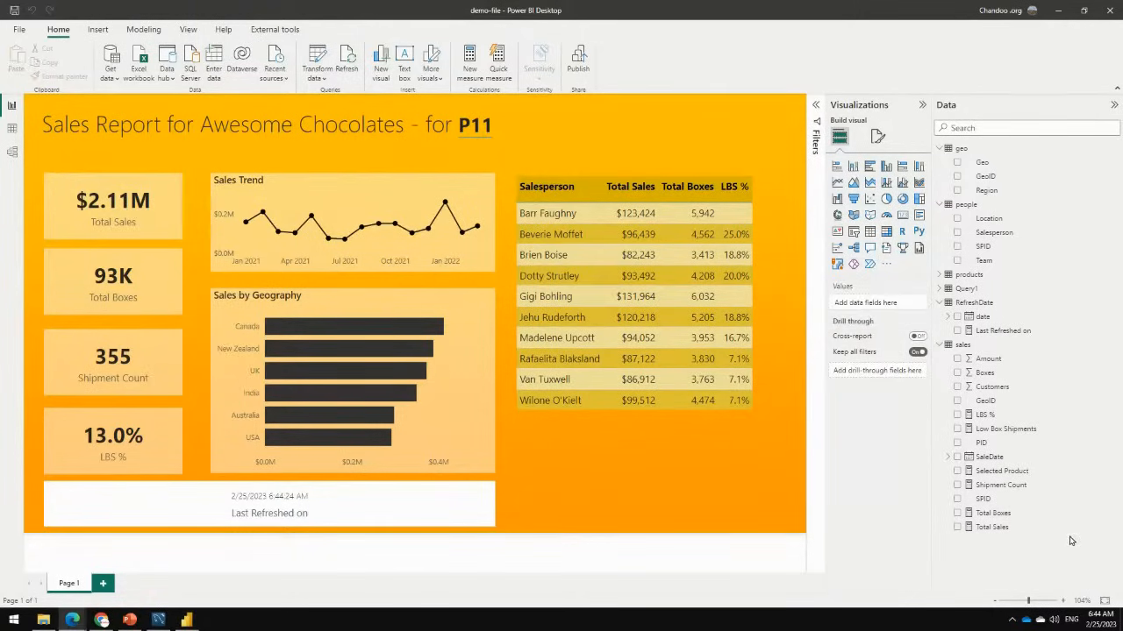